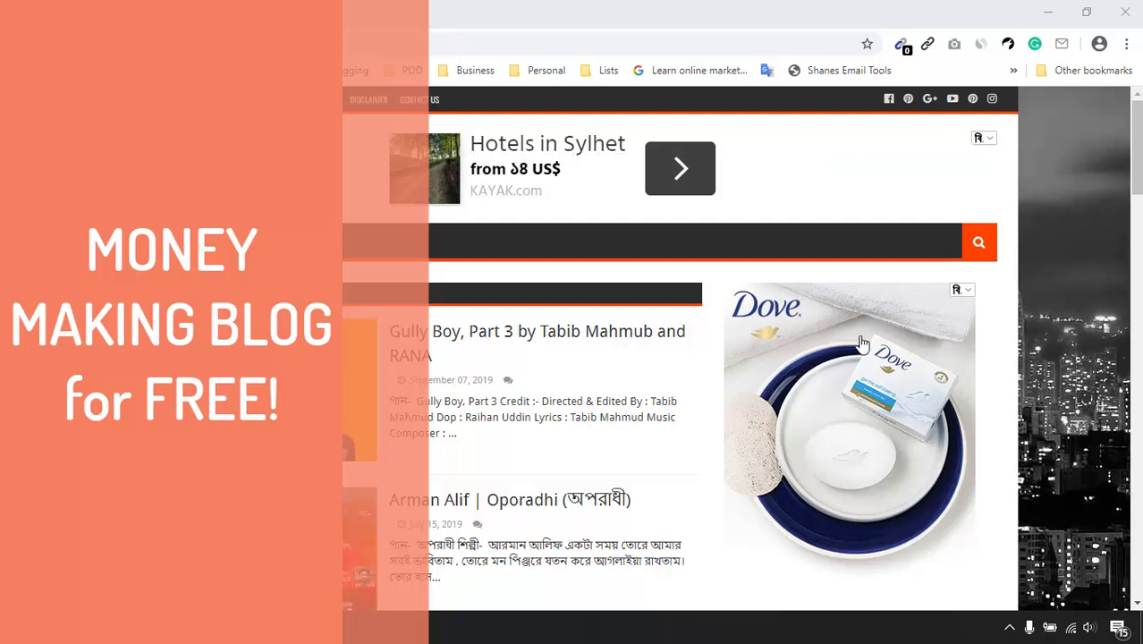
# Look through the example song lyrics blog's homepage, examining its ads, post list, sidebar widgets and footer.
pyautogui.scroll(-2, 890, 344)
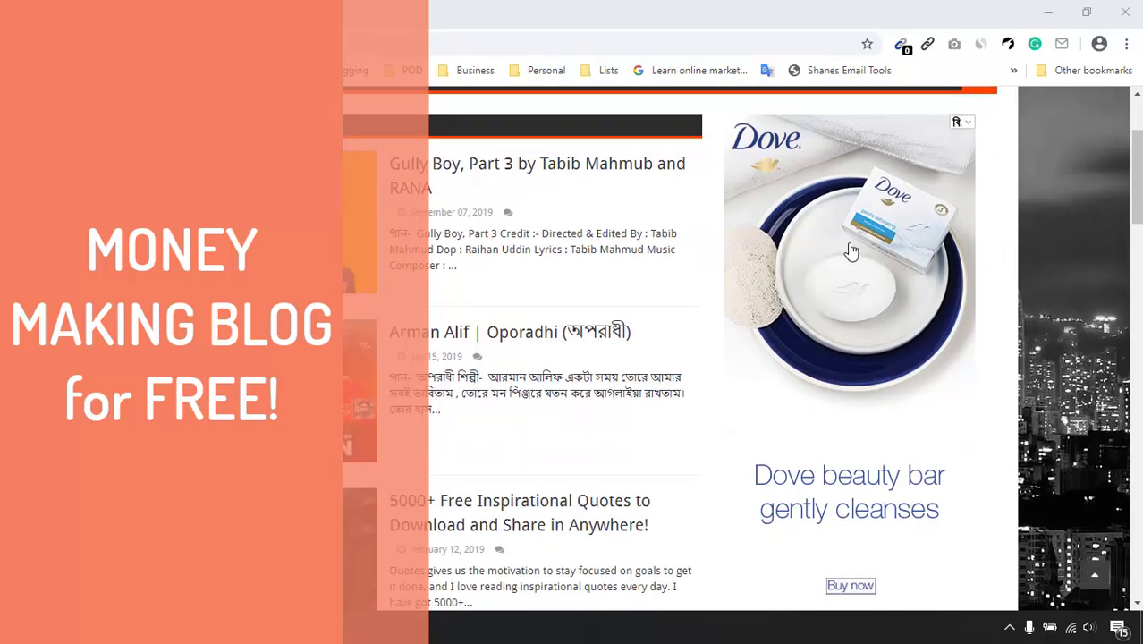
pyautogui.scroll(-4, 896, 408)
pyautogui.scroll(-3, 976, 327)
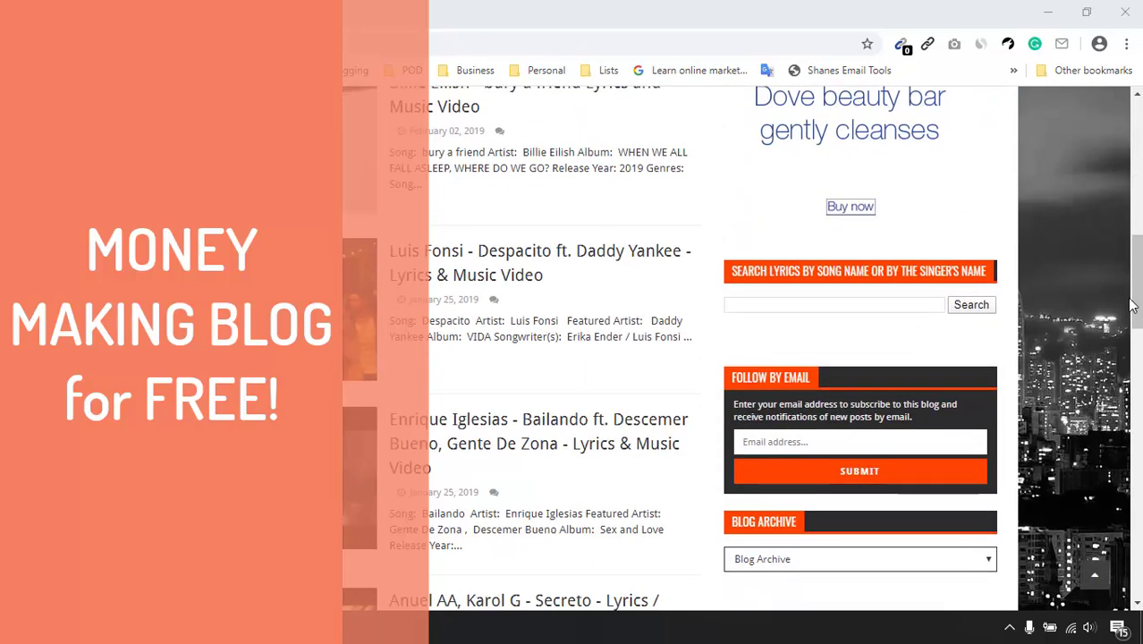
pyautogui.scroll(-3, 976, 326)
pyautogui.scroll(-12, 724, 349)
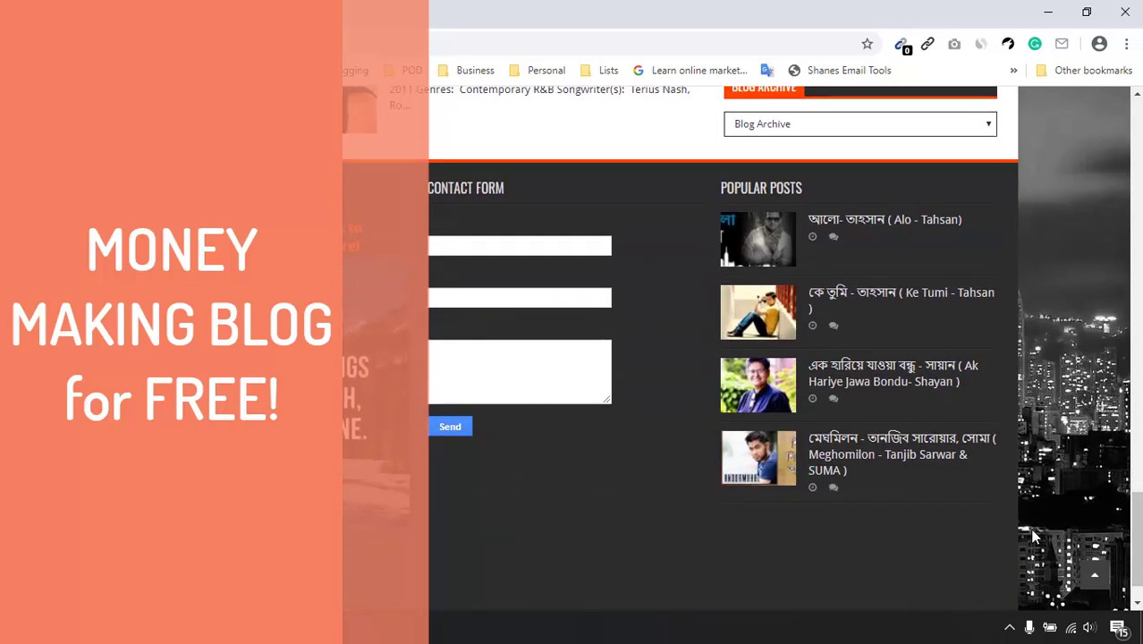
pyautogui.scroll(3, 495, 299)
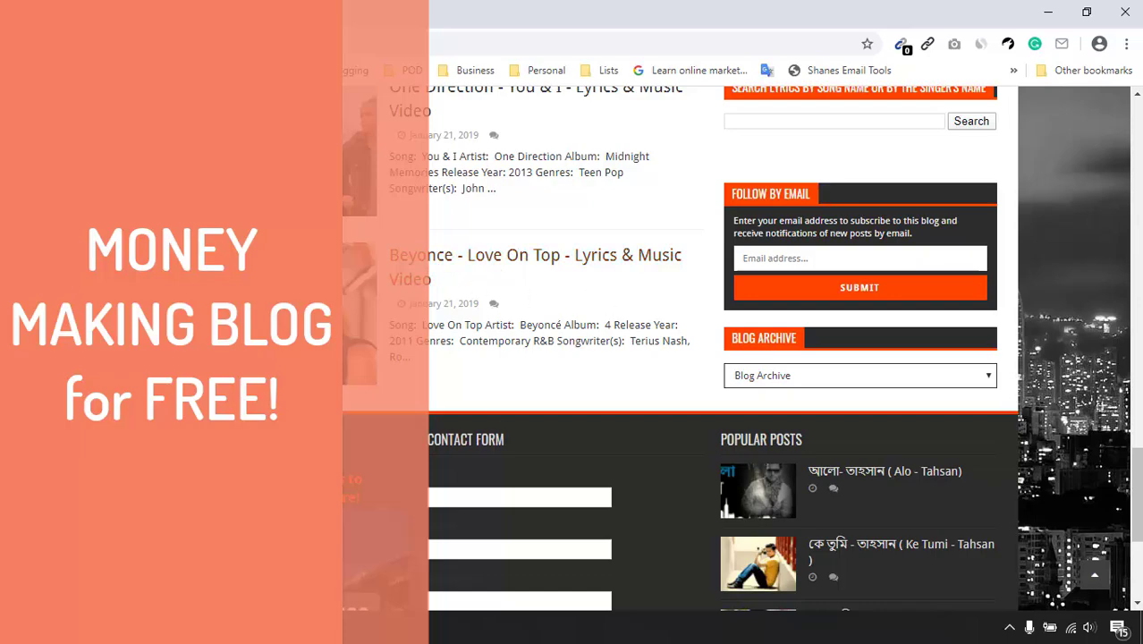
pyautogui.scroll(-2, 497, 269)
pyautogui.scroll(15, 979, 374)
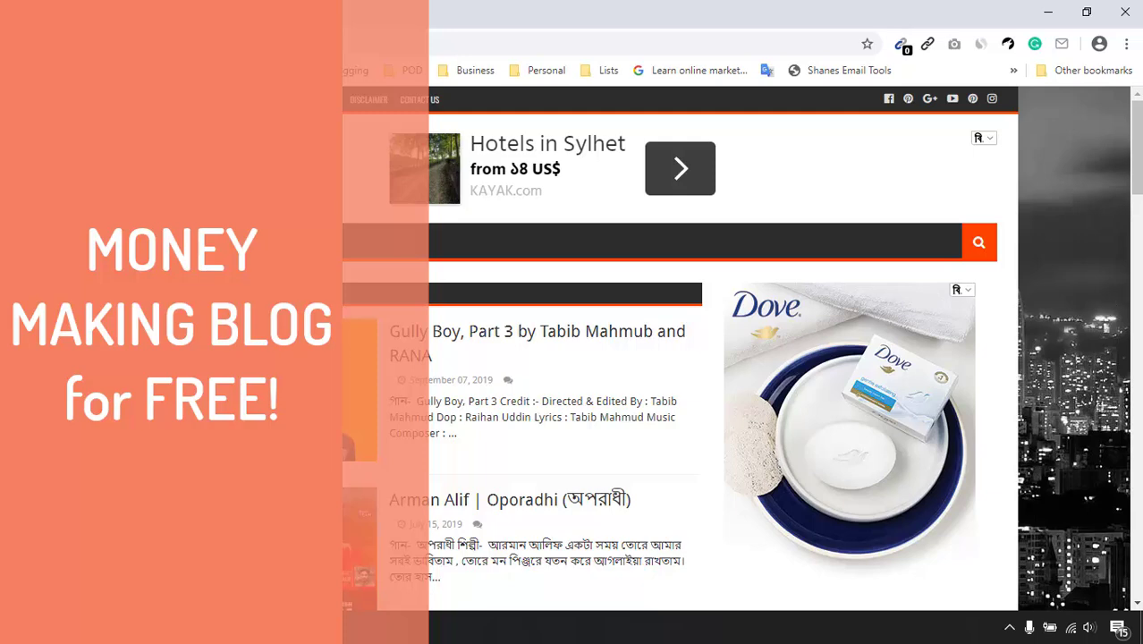
pyautogui.scroll(-10, 788, 449)
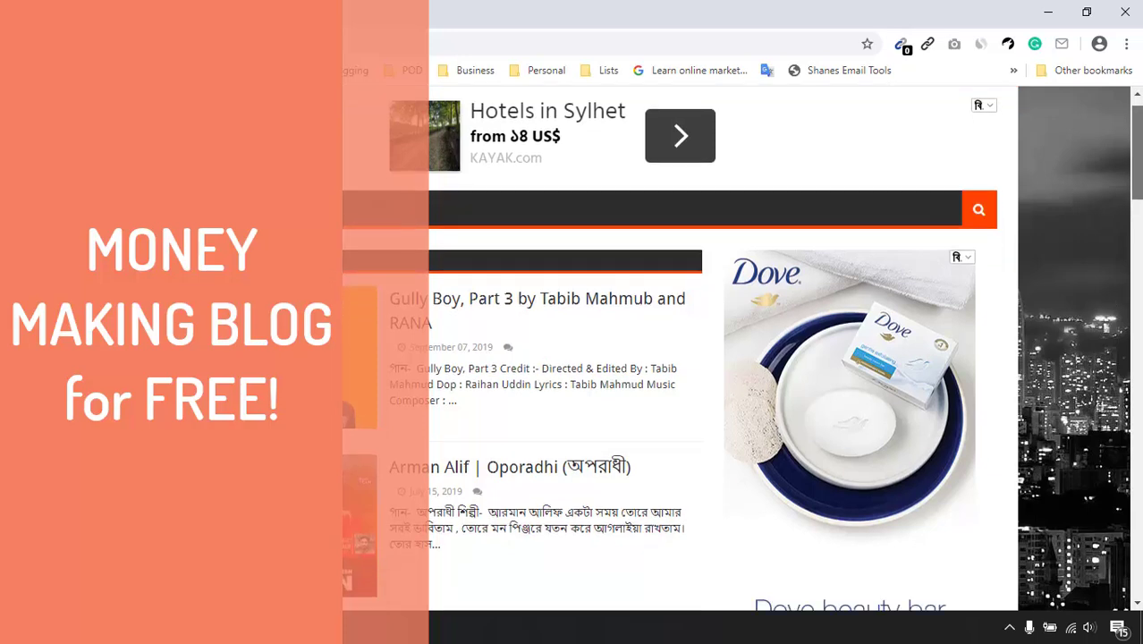
pyautogui.scroll(-9, 800, 476)
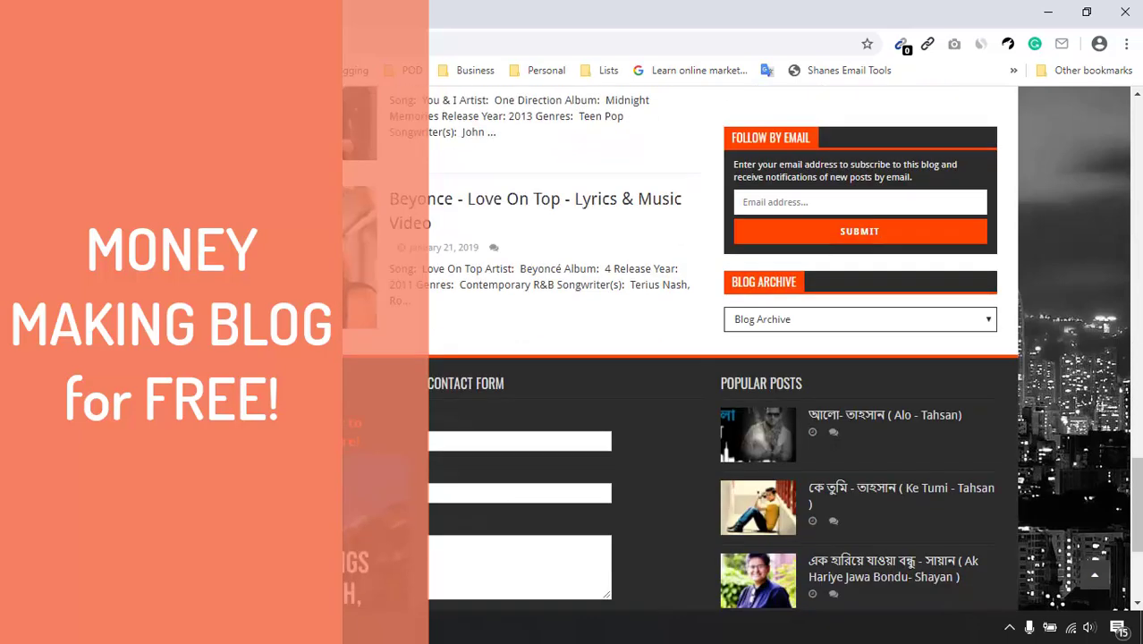
pyautogui.scroll(5, 799, 477)
pyautogui.scroll(10, 679, 357)
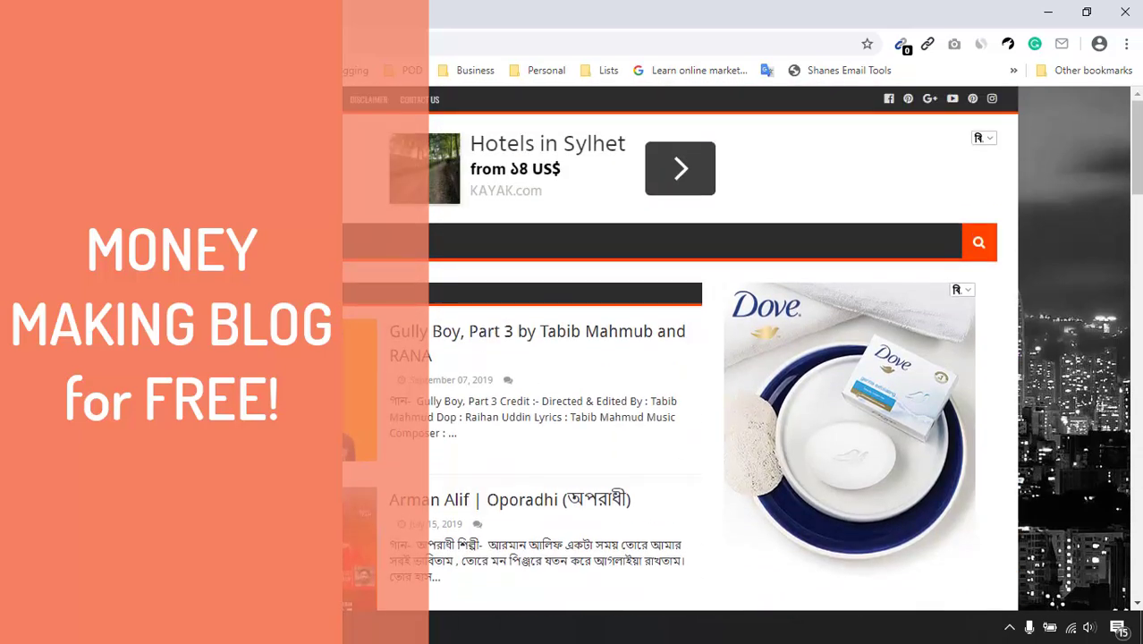
# Open blogger.com in a new browser tab and start creating a blog.
pyautogui.click(427, 13)
pyautogui.write('blogger')
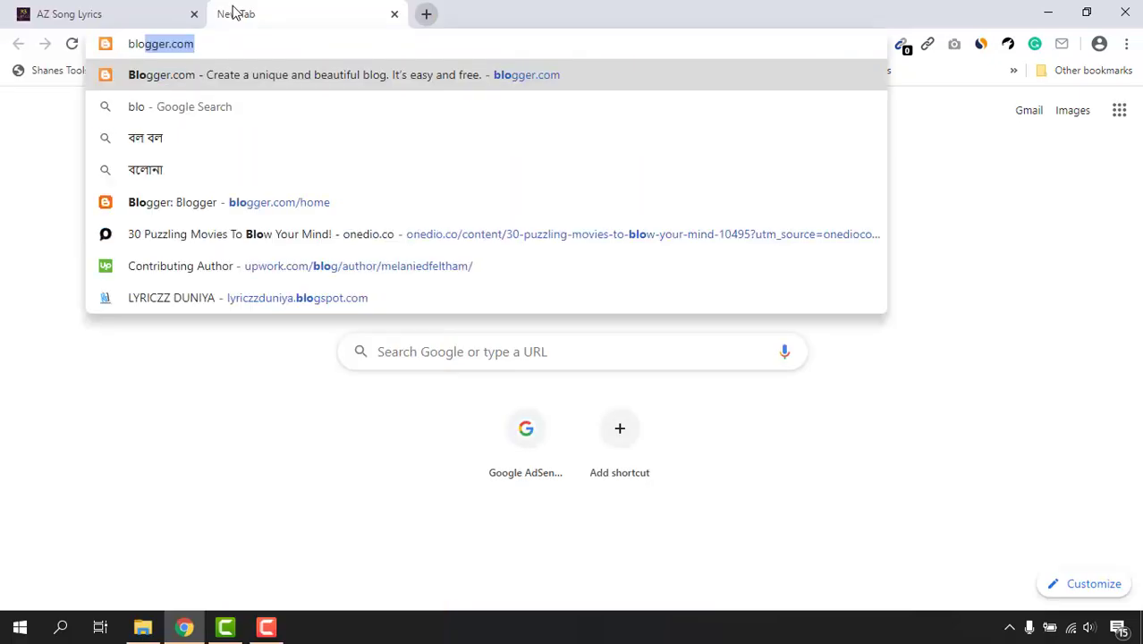
pyautogui.write('.com')
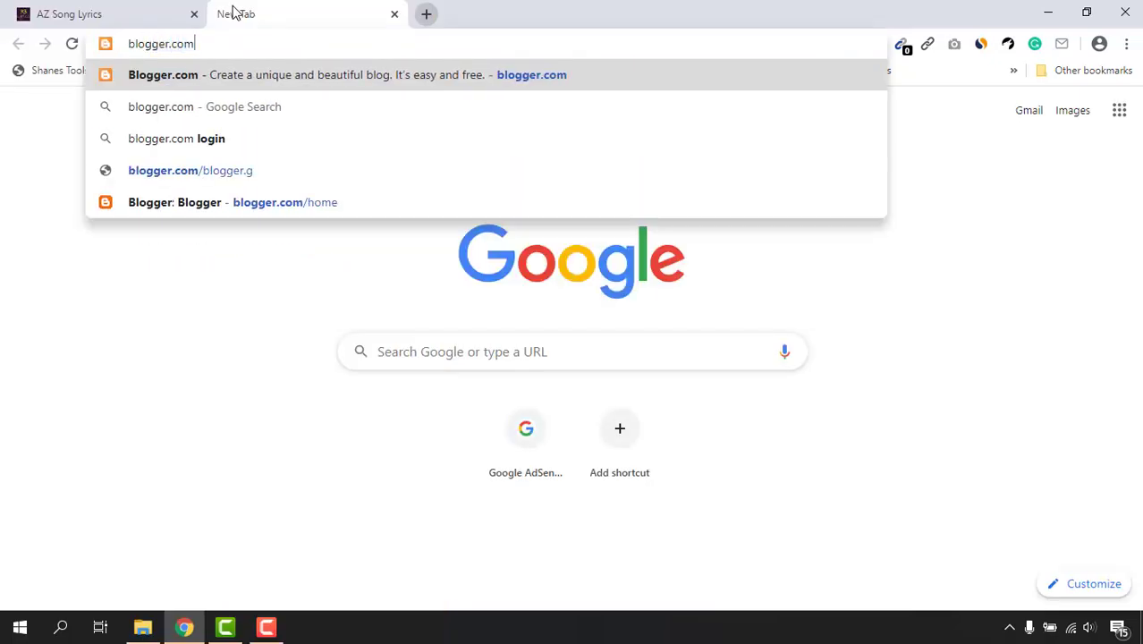
pyautogui.press('Return')
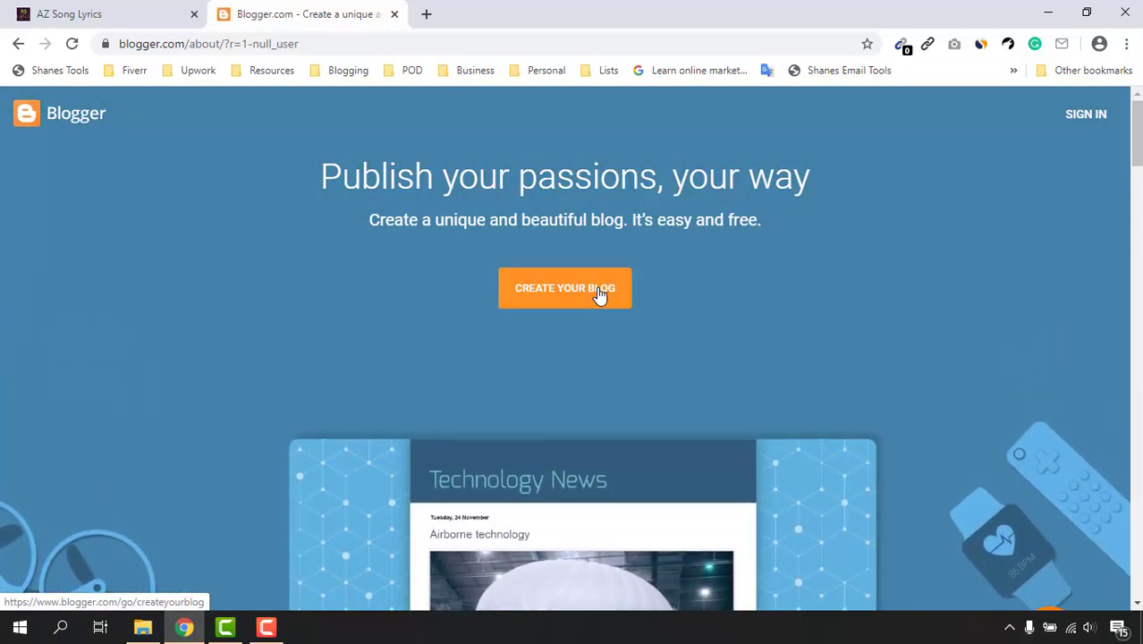
pyautogui.click(597, 291)
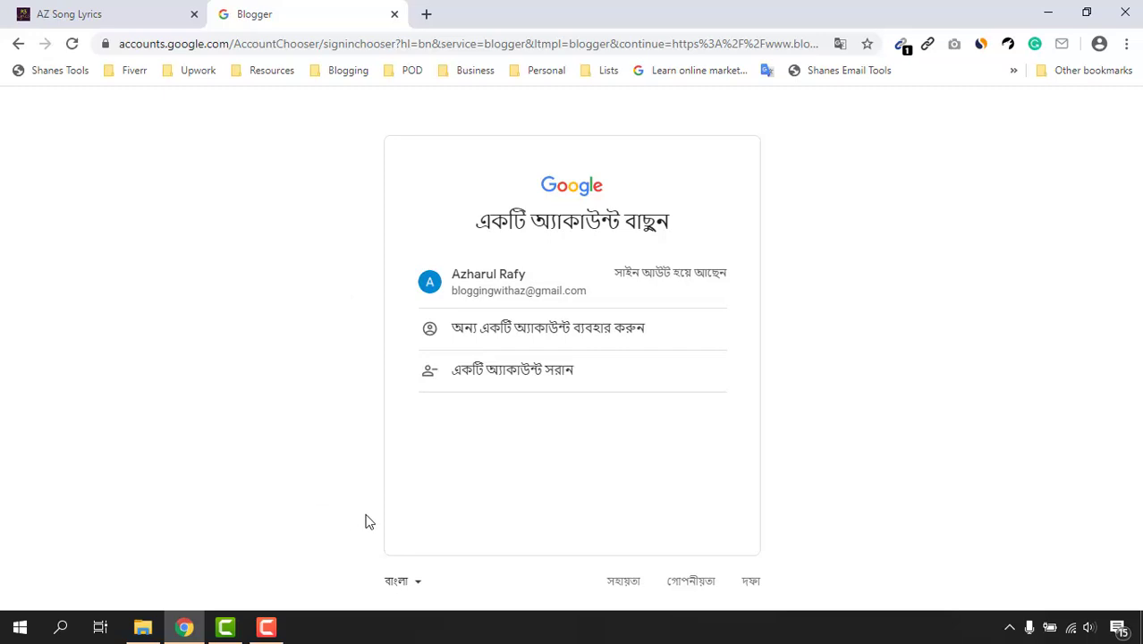
# Switch the sign-in page language to English (United Kingdom) and sign in to the listed Google account with its password.
pyautogui.click(400, 583)
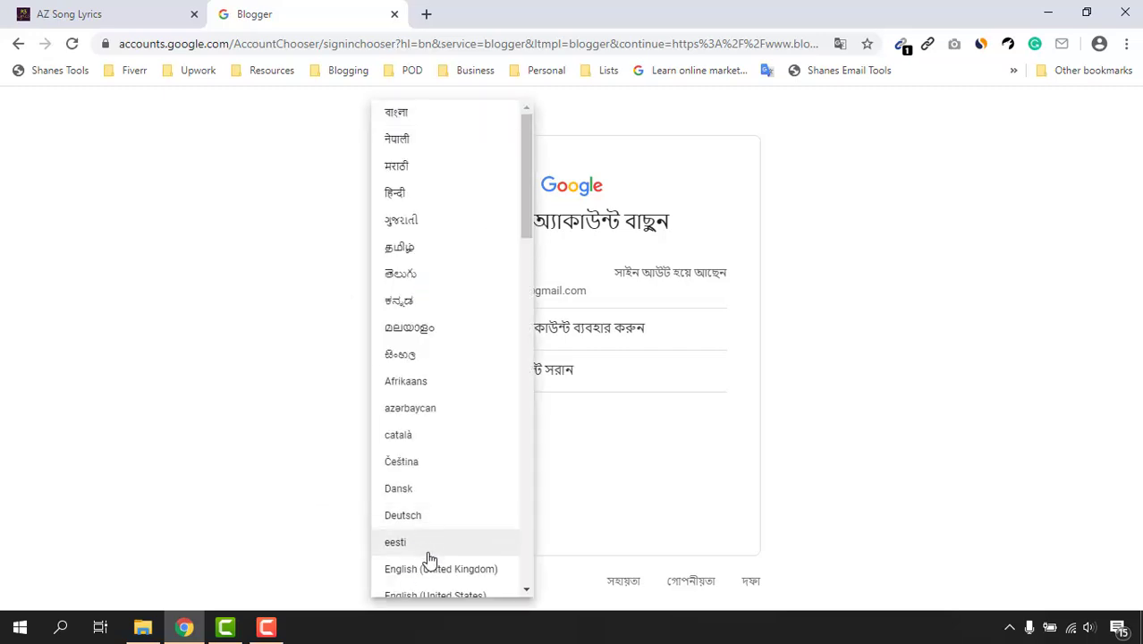
pyautogui.click(426, 571)
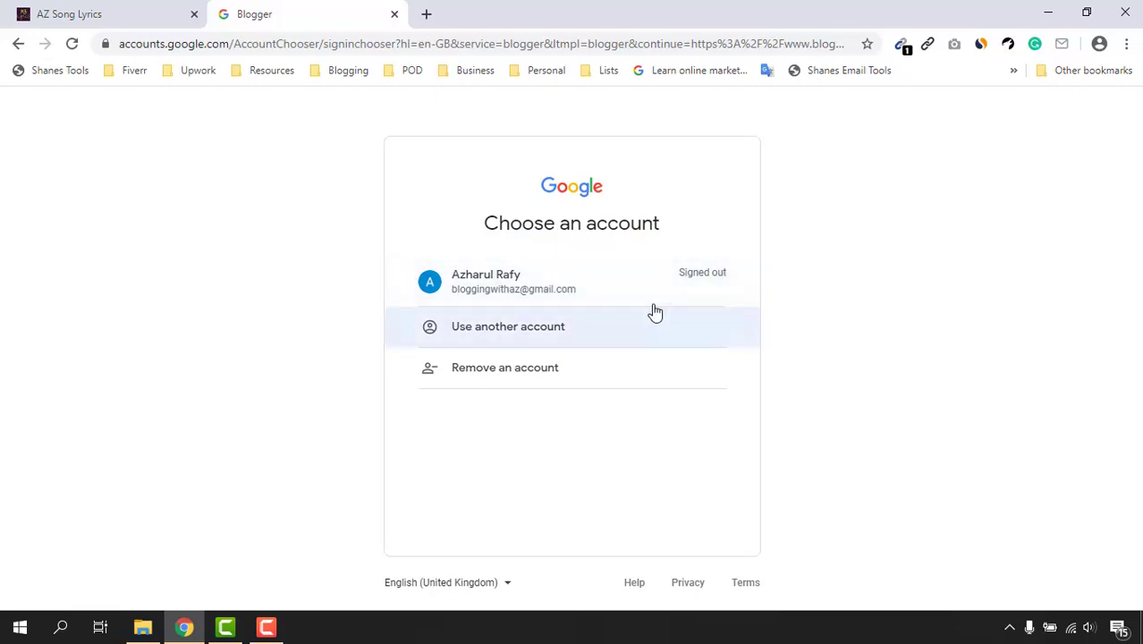
pyautogui.click(580, 302)
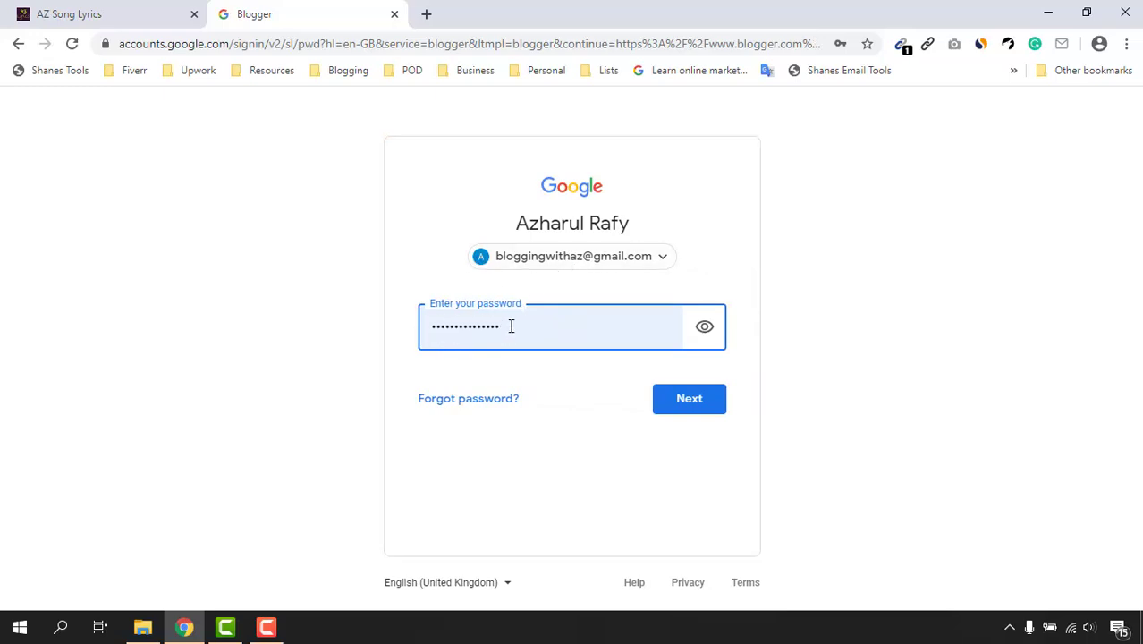
pyautogui.click(693, 409)
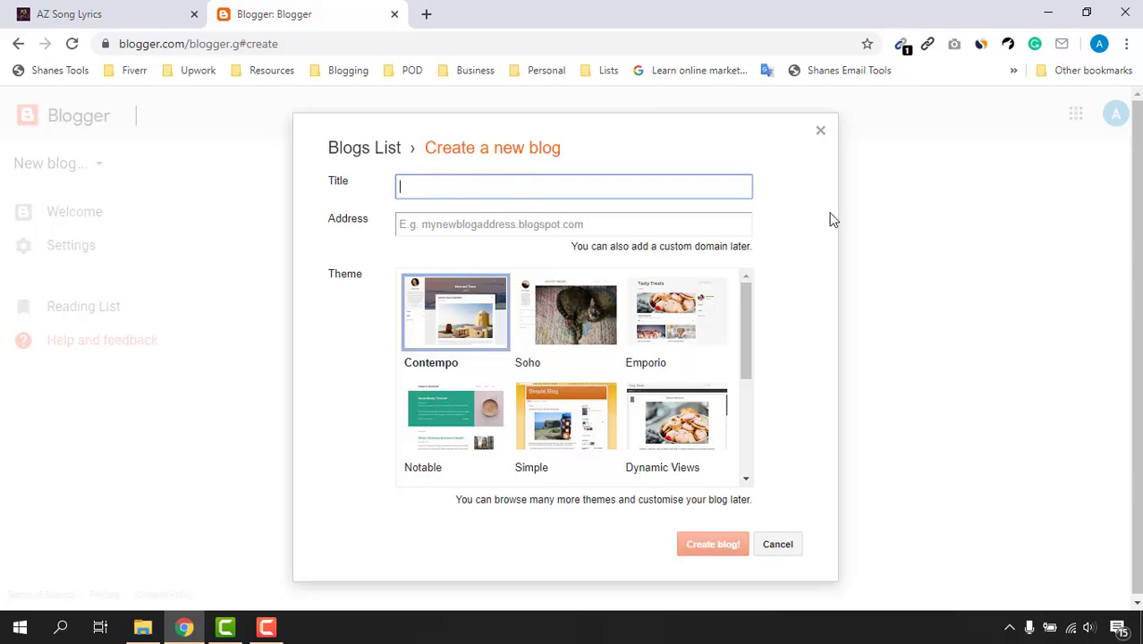
# Dismiss the blog creation form and reopen it by choosing to make a new blog.
pyautogui.click(821, 132)
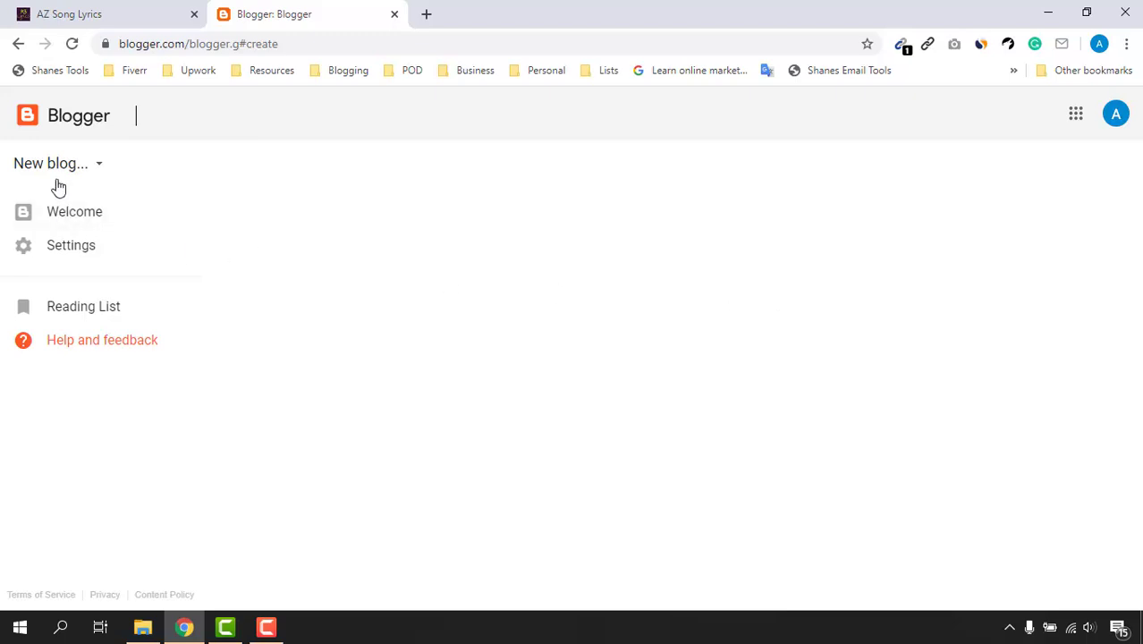
pyautogui.click(85, 166)
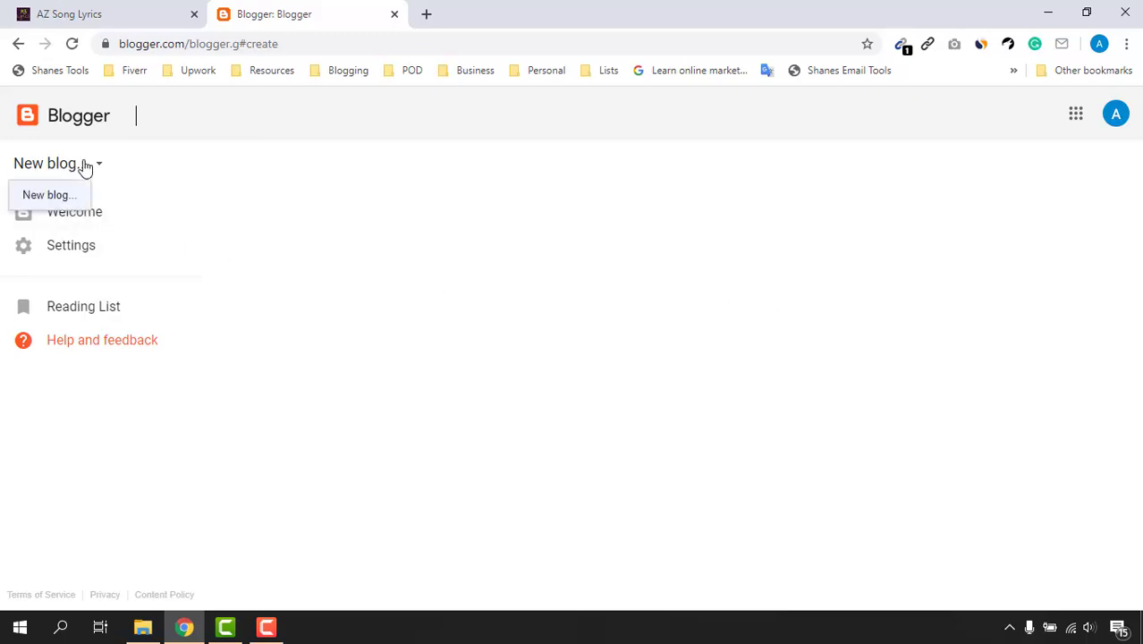
pyautogui.click(50, 198)
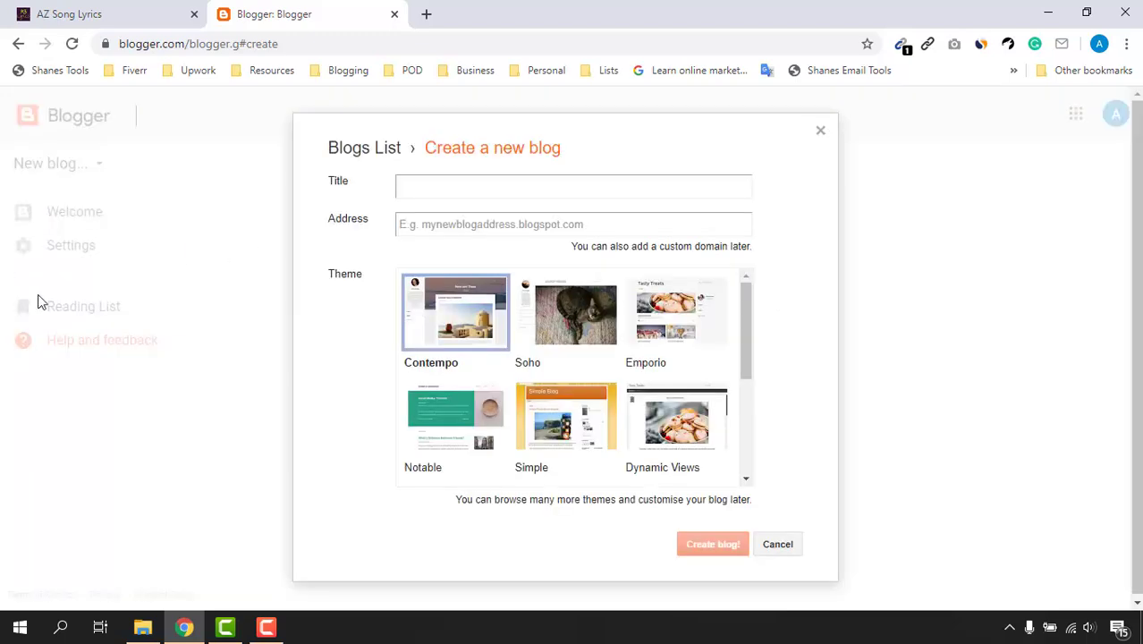
# Enter "Human Health Guide" as the title of the new blog.
pyautogui.click(401, 179)
pyautogui.click(426, 187)
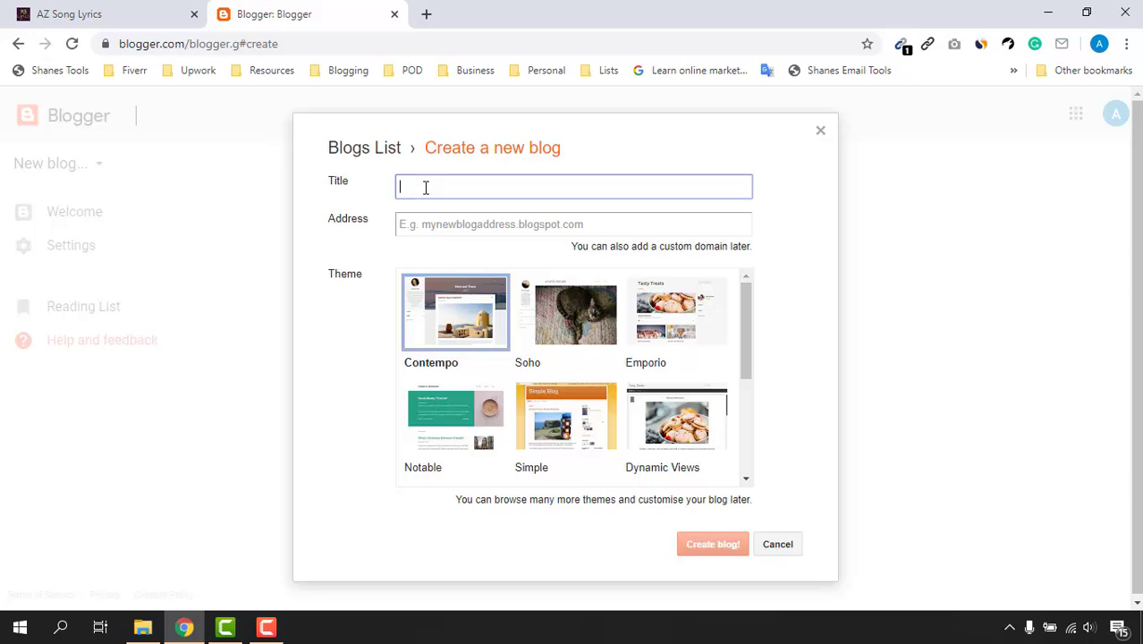
pyautogui.click(417, 225)
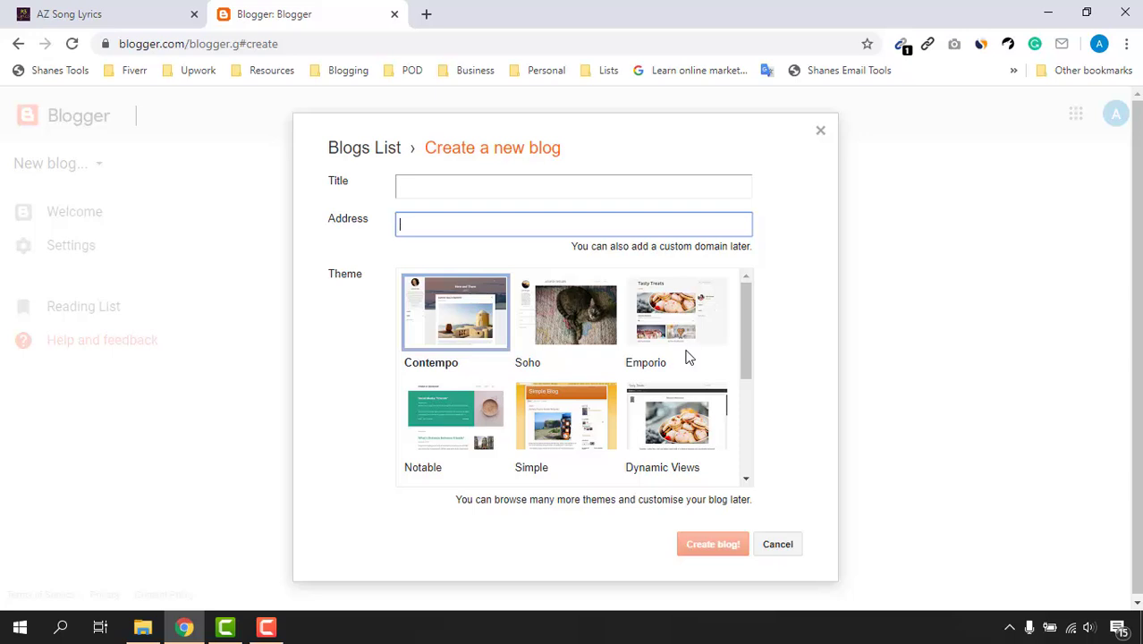
pyautogui.click(443, 185)
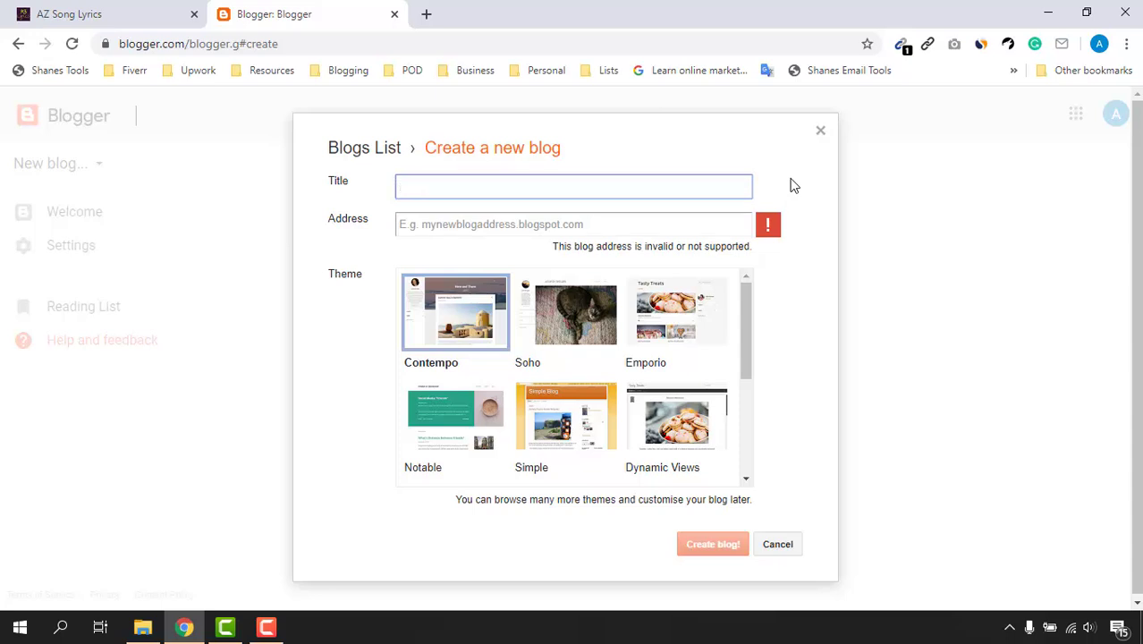
pyautogui.write('Hmag')
pyautogui.press('BackSpace')
pyautogui.write('uman Health Guide')
# Check the example blog's web address for reference and try humanhealthguide.blogspot.com as the new blog's address.
pyautogui.click(555, 225)
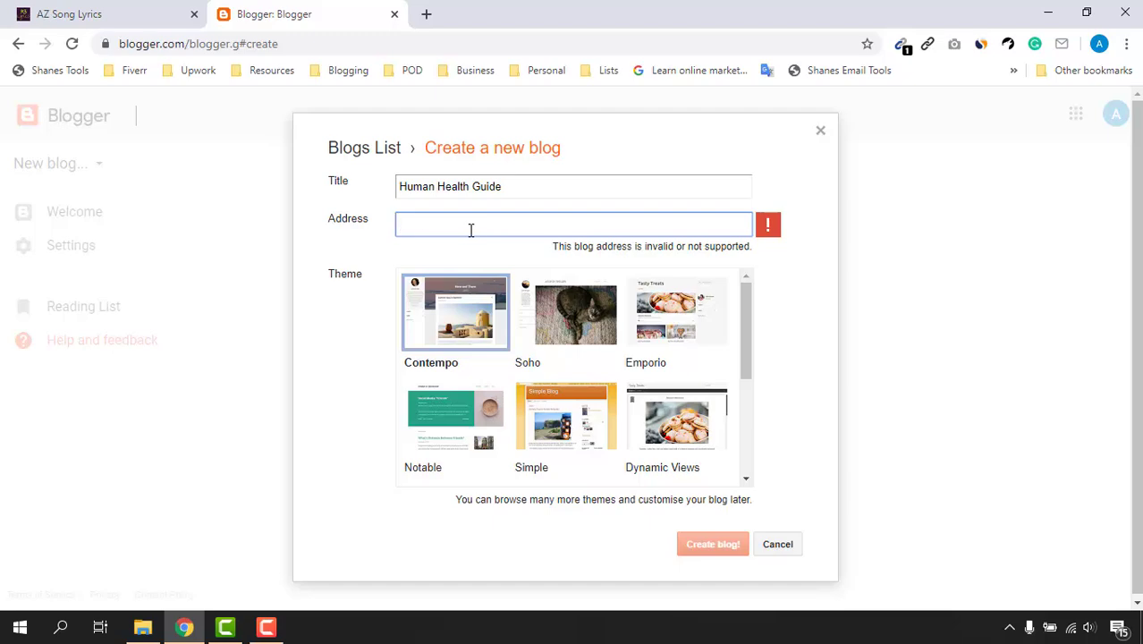
pyautogui.click(148, 11)
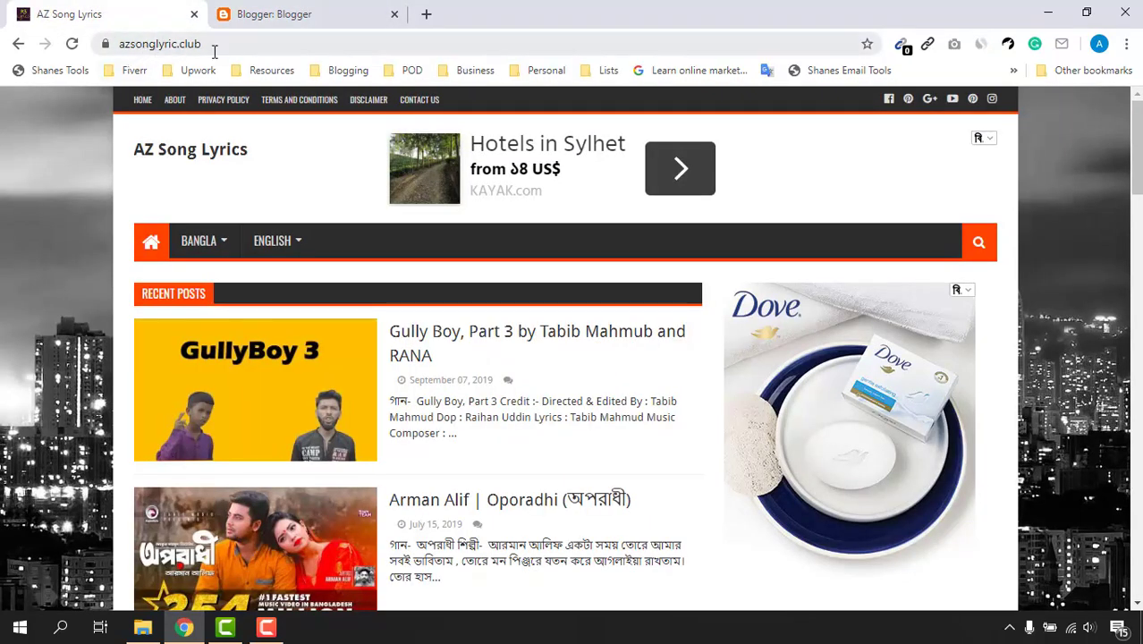
pyautogui.click(278, 11)
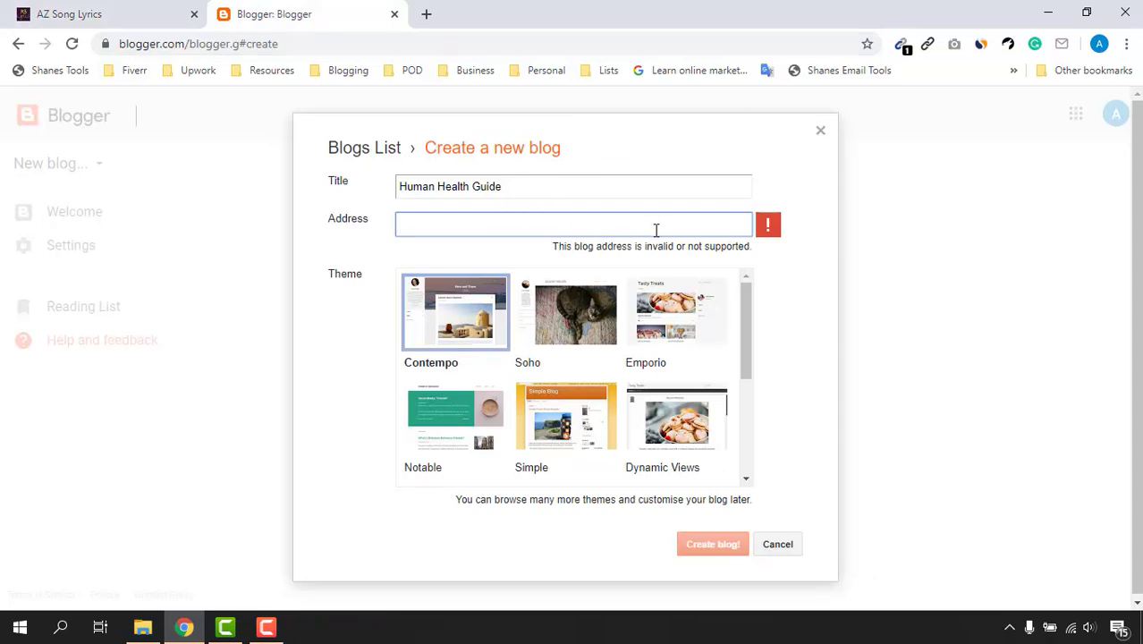
pyautogui.moveTo(400, 186)
pyautogui.mouseDown()
pyautogui.moveTo(518, 188)
pyautogui.moveTo(399, 197)
pyautogui.mouseUp()
pyautogui.click(440, 224)
pyautogui.write('humanhe')
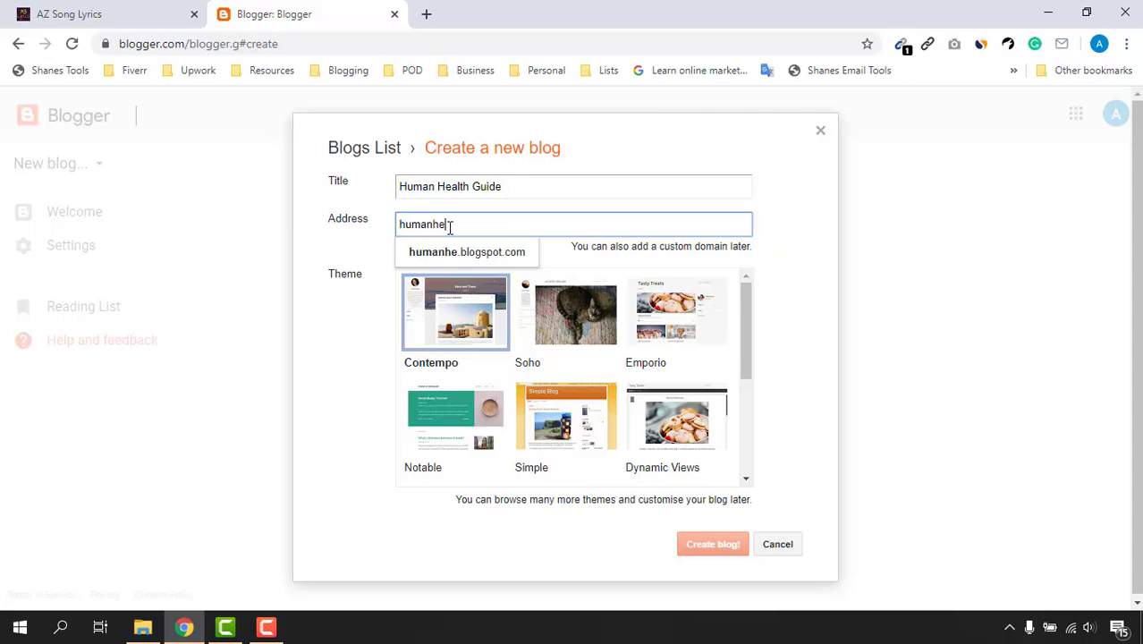
pyautogui.write('alth')
pyautogui.write('guide')
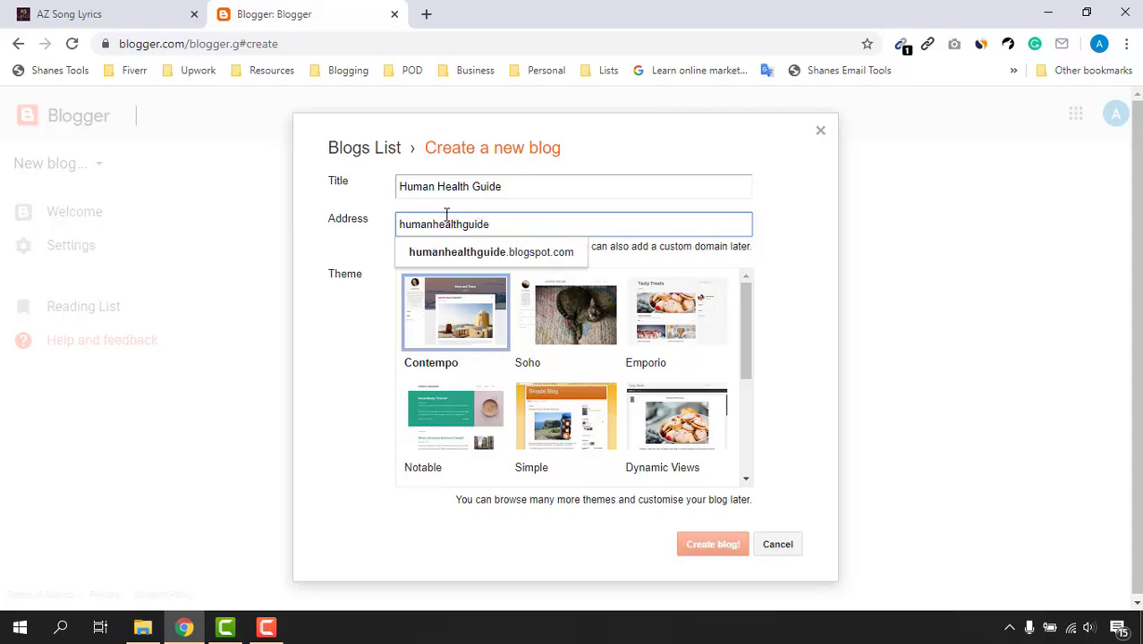
pyautogui.click(542, 254)
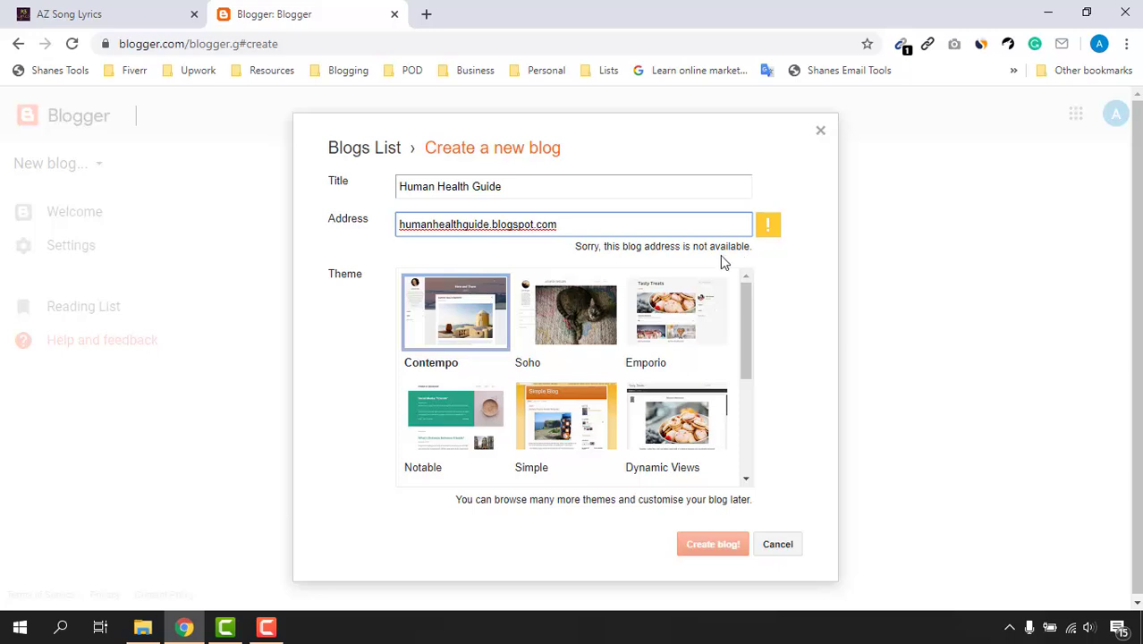
# Add "az" to the blog name in the address, making it humanhealthguideaz.blogspot.com.
pyautogui.doubleClick(464, 226)
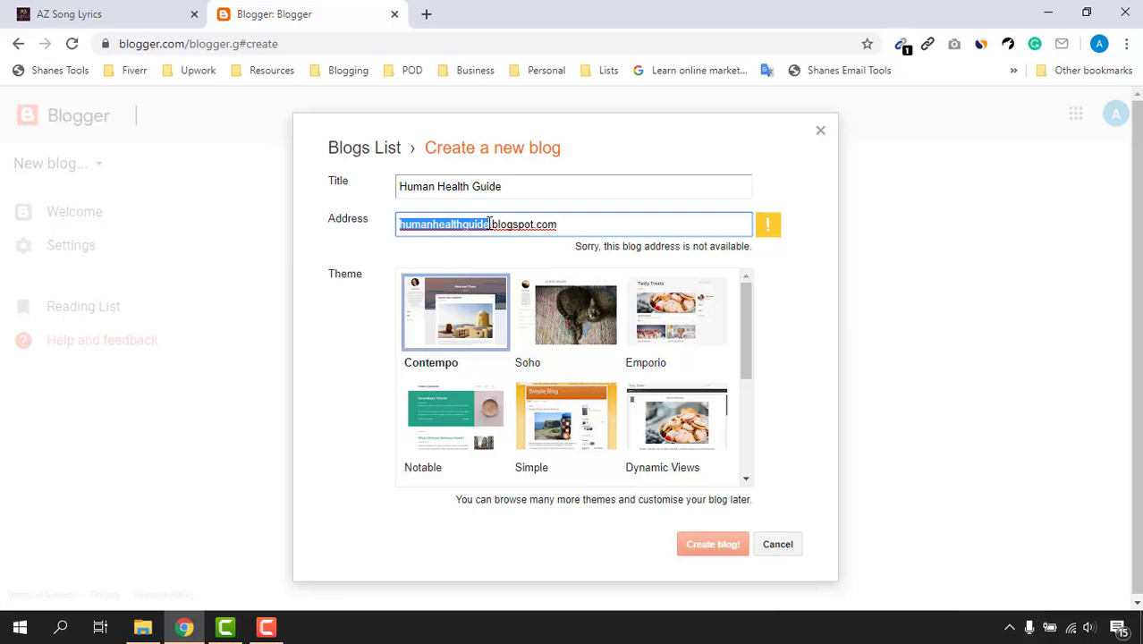
pyautogui.click(489, 223)
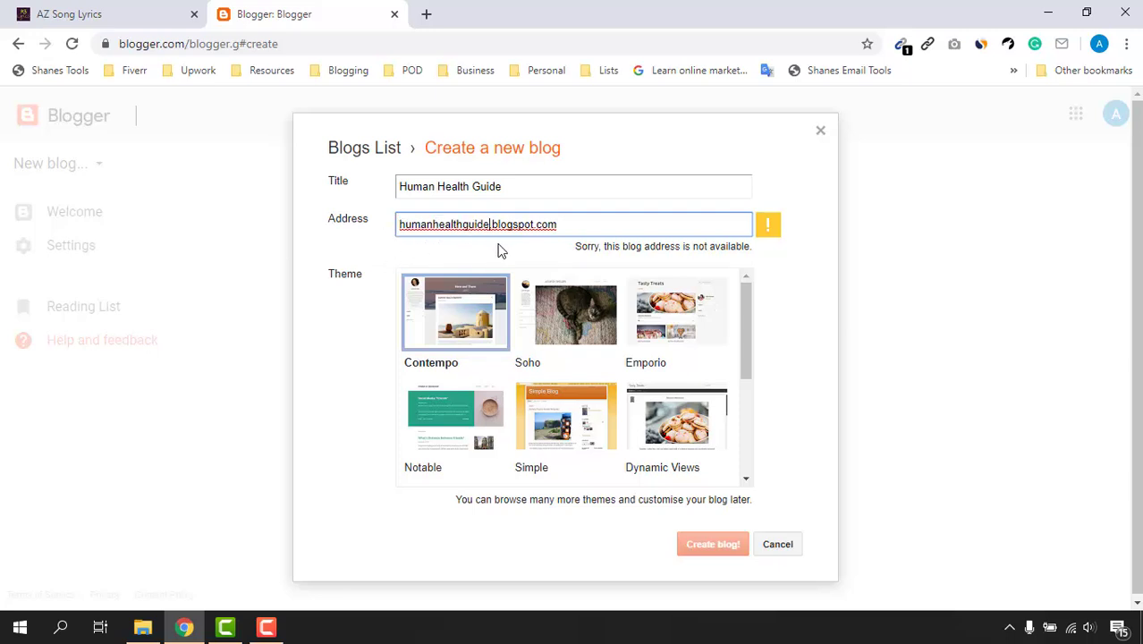
pyautogui.write('az')
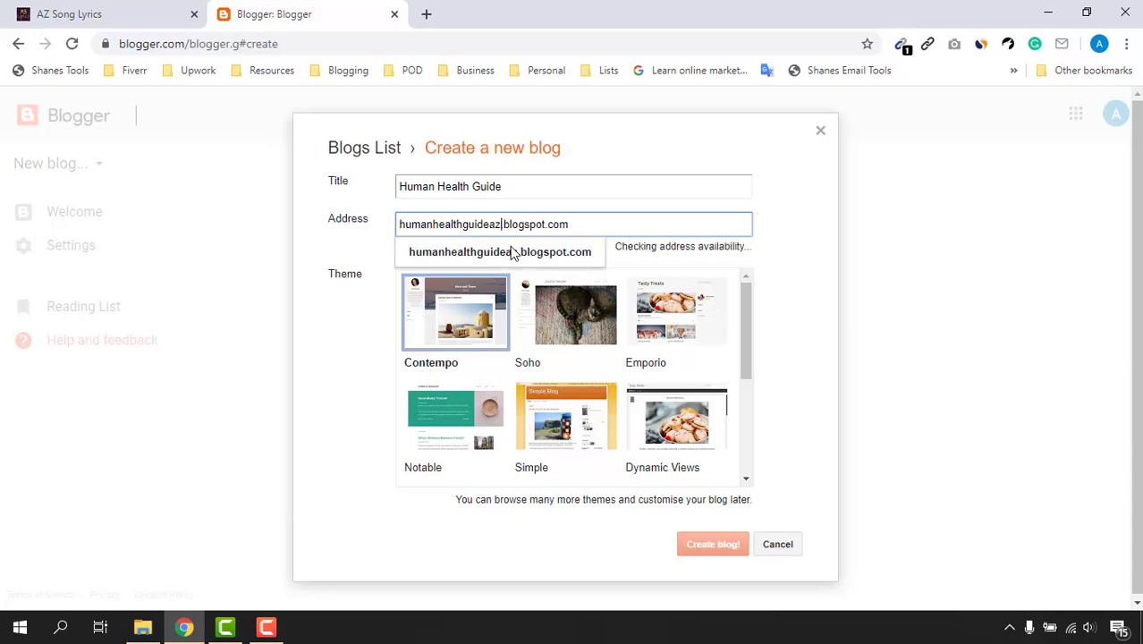
pyautogui.click(522, 257)
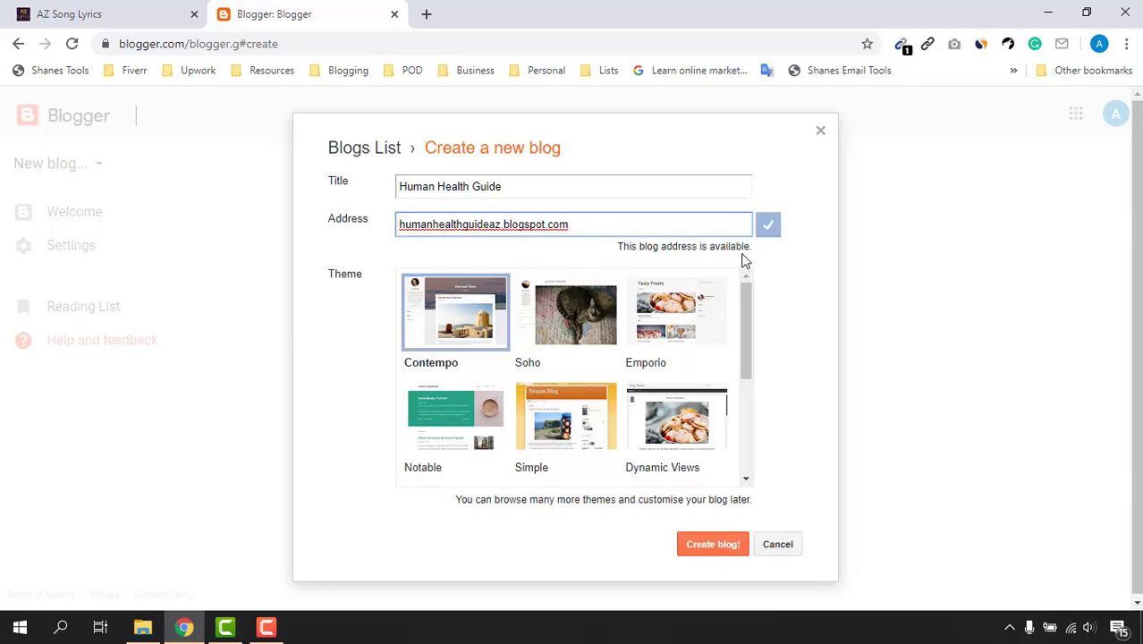
# Browse the available themes and select the Watermark theme for the new blog.
pyautogui.scroll(-3, 722, 390)
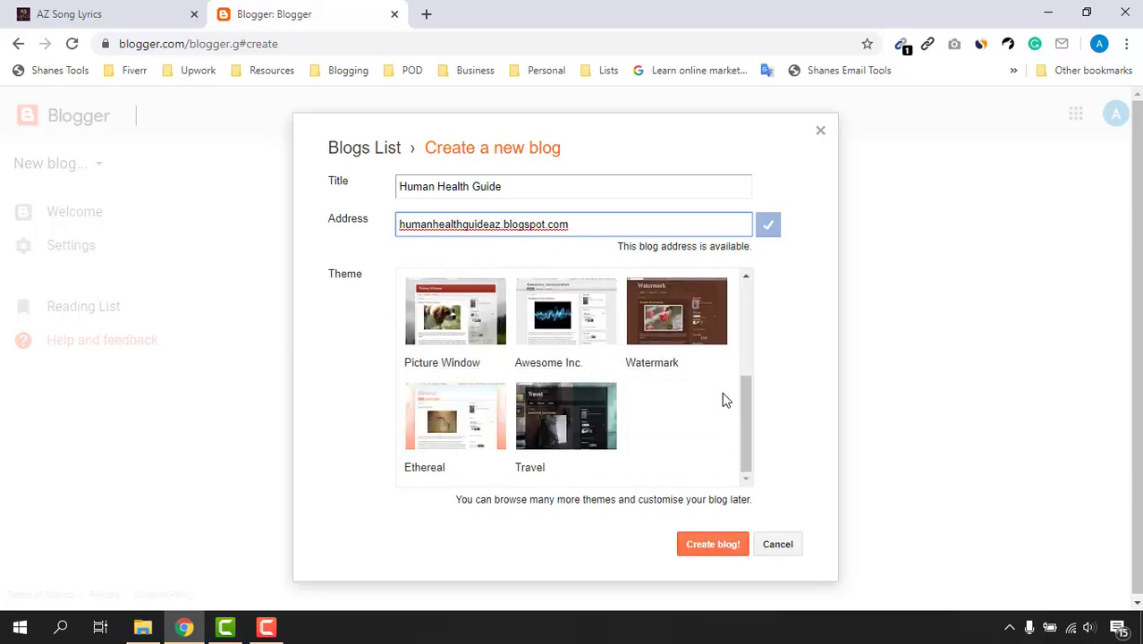
pyautogui.scroll(3, 722, 390)
pyautogui.scroll(-1, 657, 358)
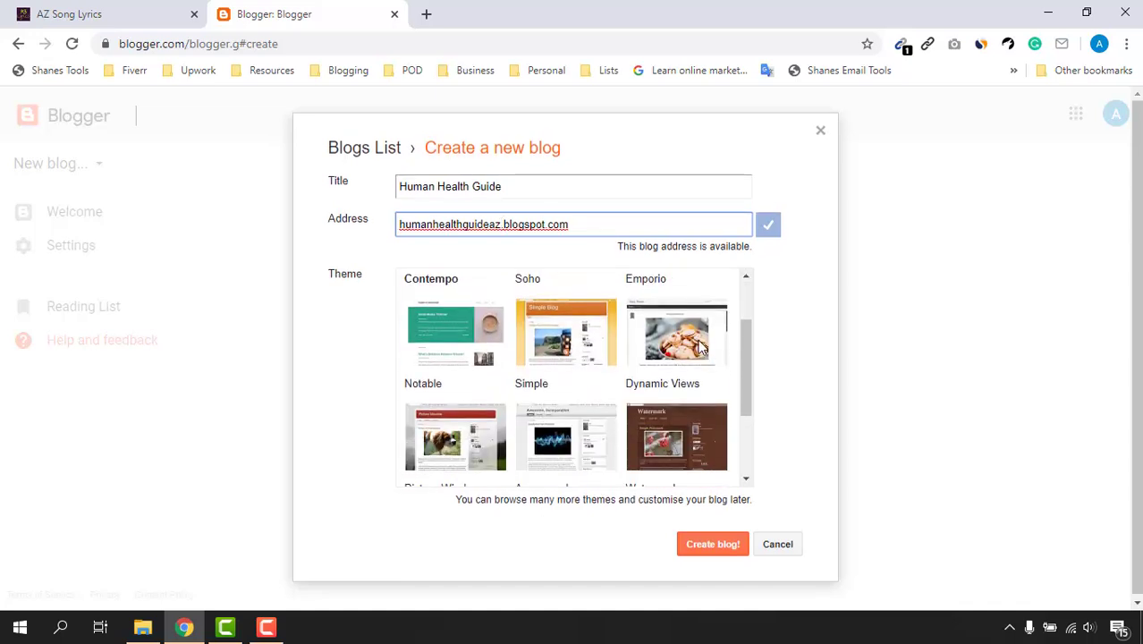
pyautogui.scroll(-1, 684, 436)
pyautogui.click(673, 373)
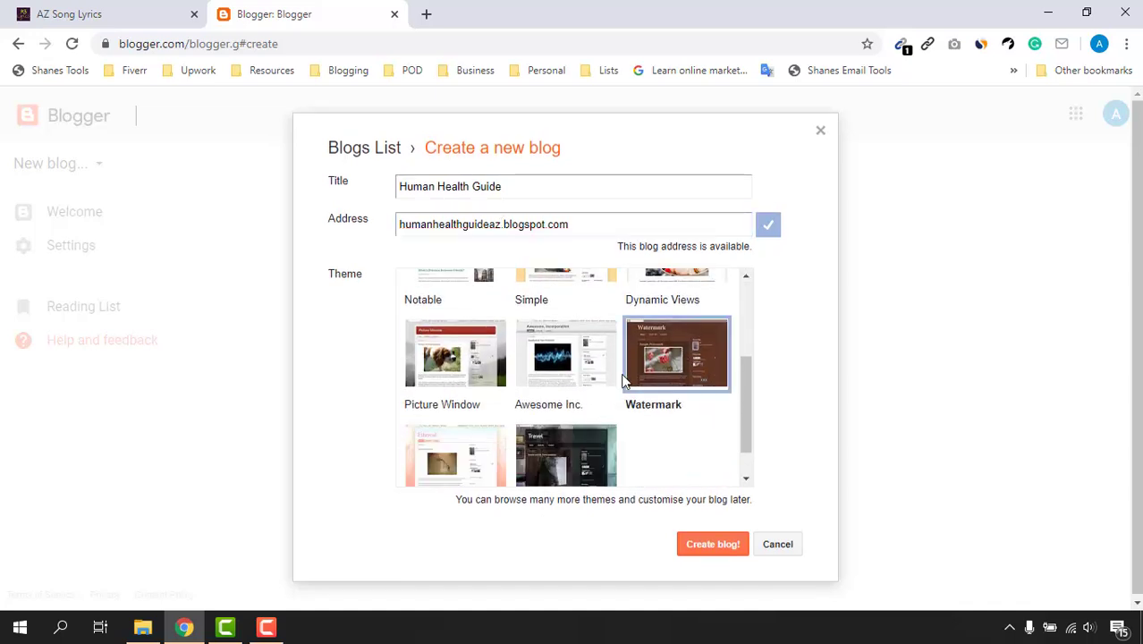
# Create the blog with the chosen settings and view its live site in a new tab.
pyautogui.click(702, 547)
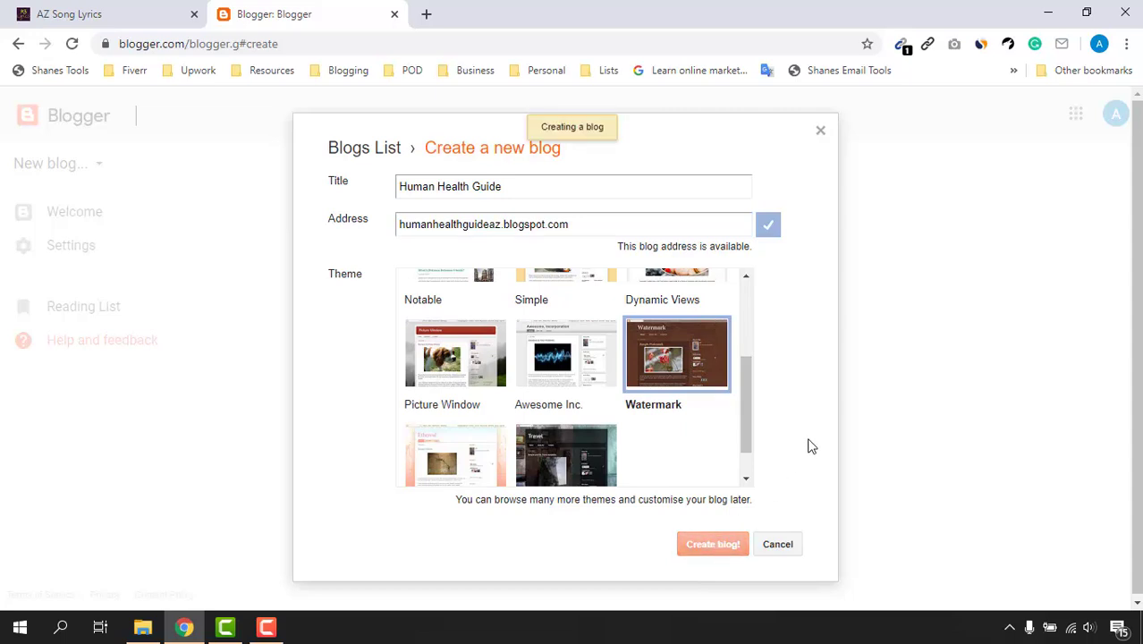
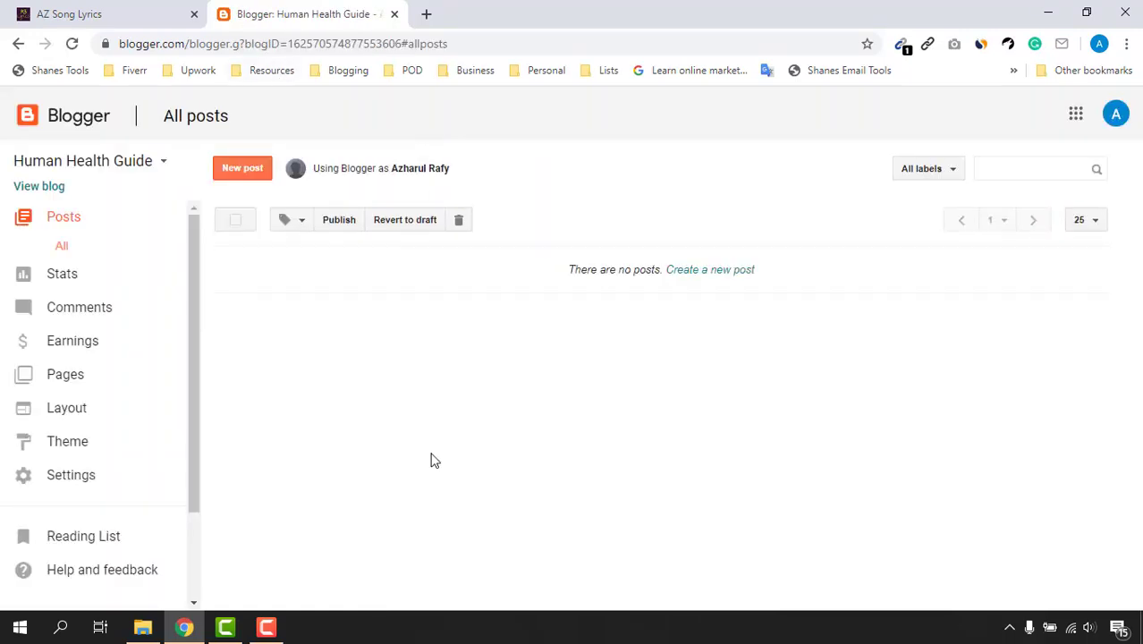
pyautogui.rightClick(17, 187)
pyautogui.click(83, 198)
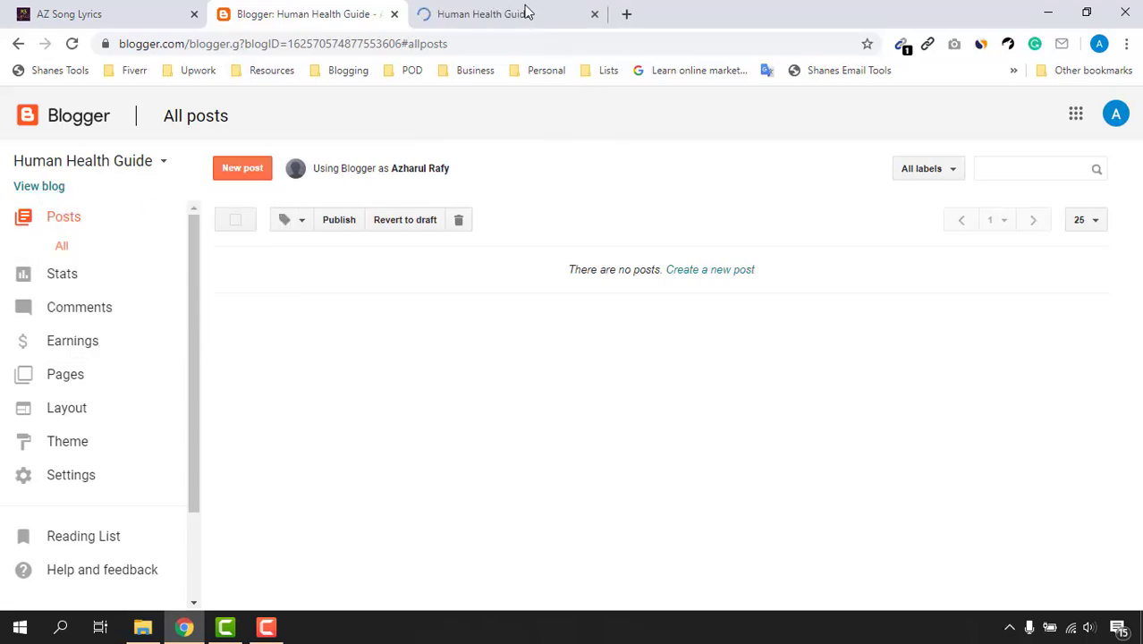
pyautogui.click(524, 12)
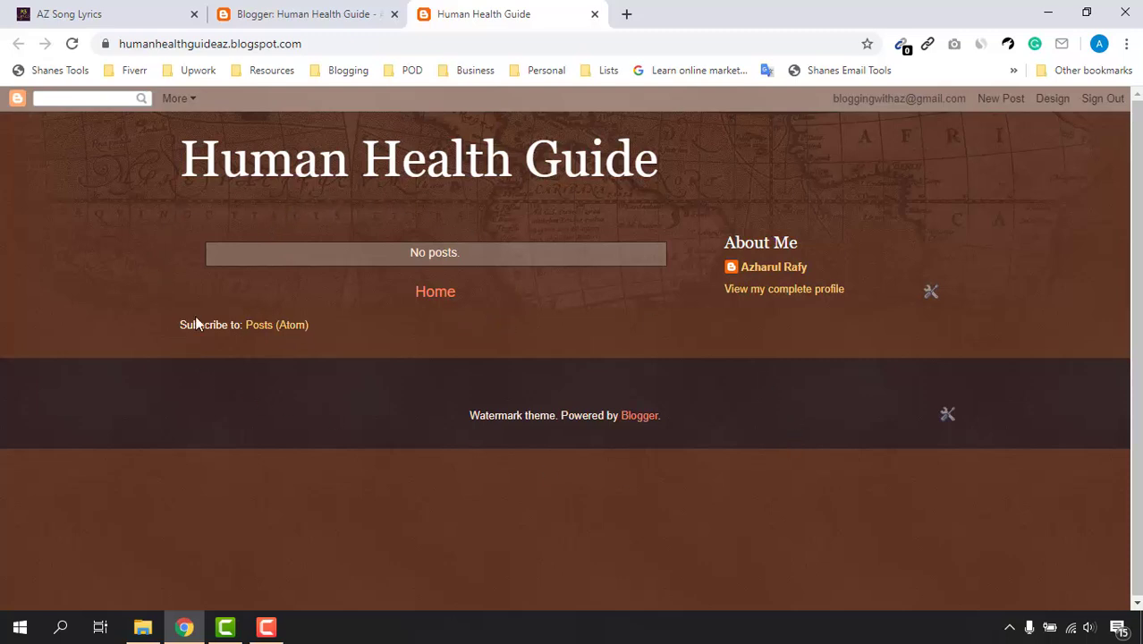
pyautogui.click(302, 16)
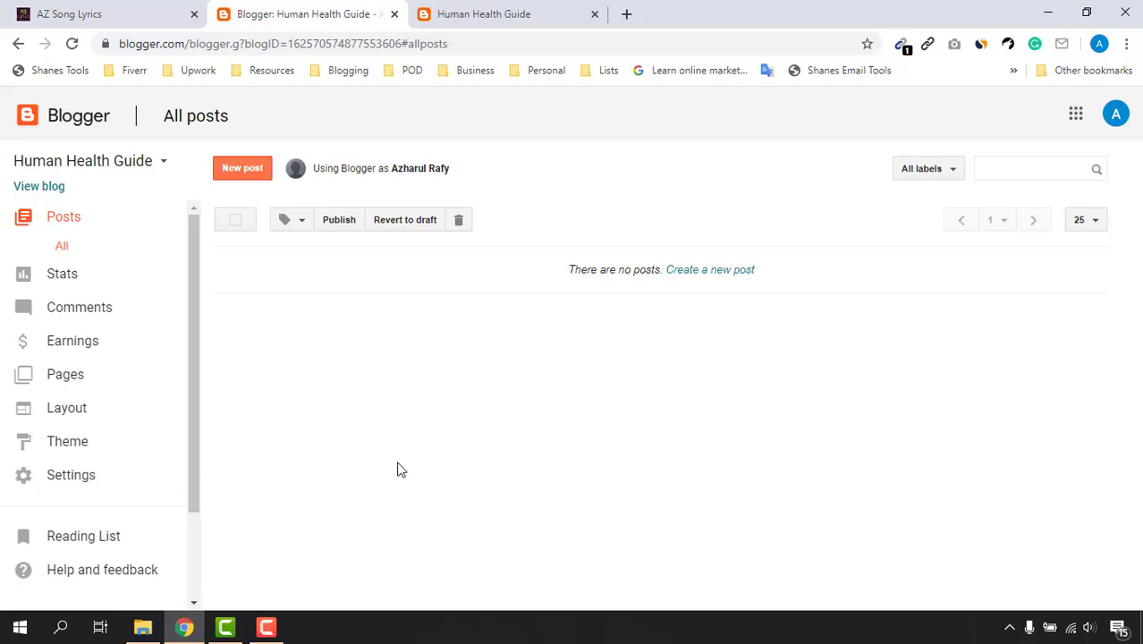
# In File Explorer, extract Faster-Fast-Loading.zip within the Blogging with Blogger Website folder and open the extracted Faster-Fast-Loading folder.
pyautogui.click(142, 626)
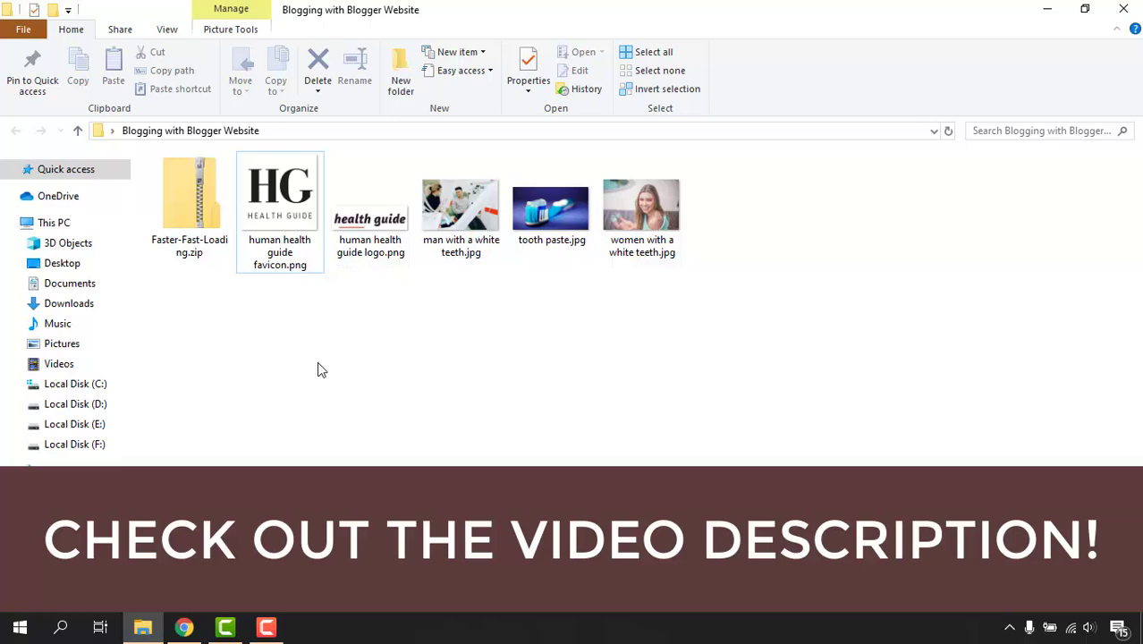
pyautogui.click(184, 224)
pyautogui.rightClick(178, 195)
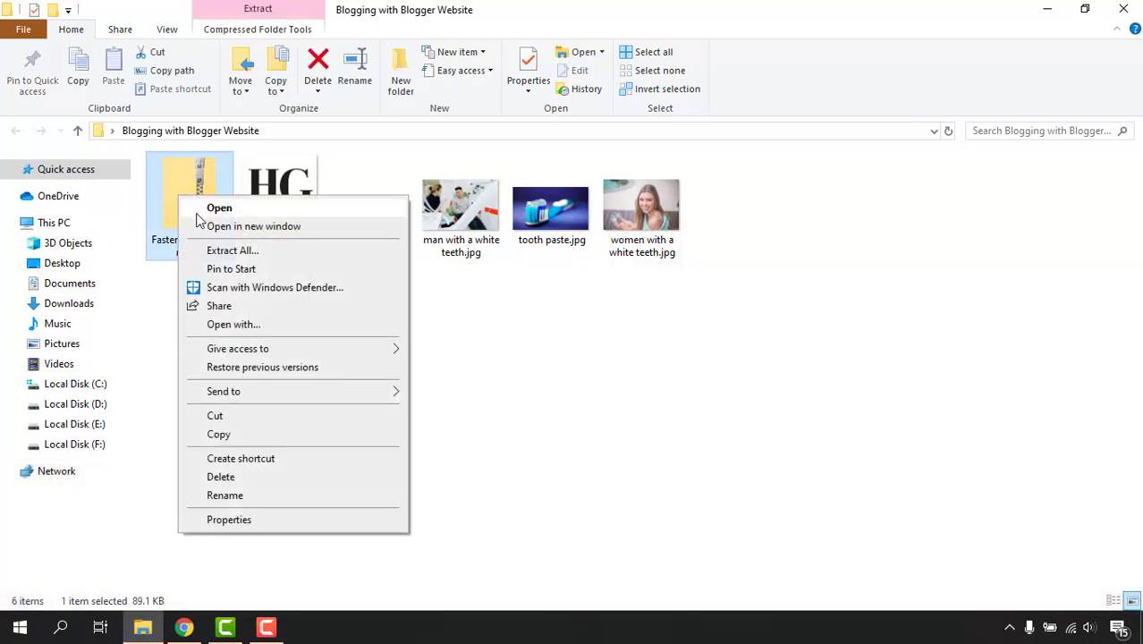
pyautogui.click(237, 251)
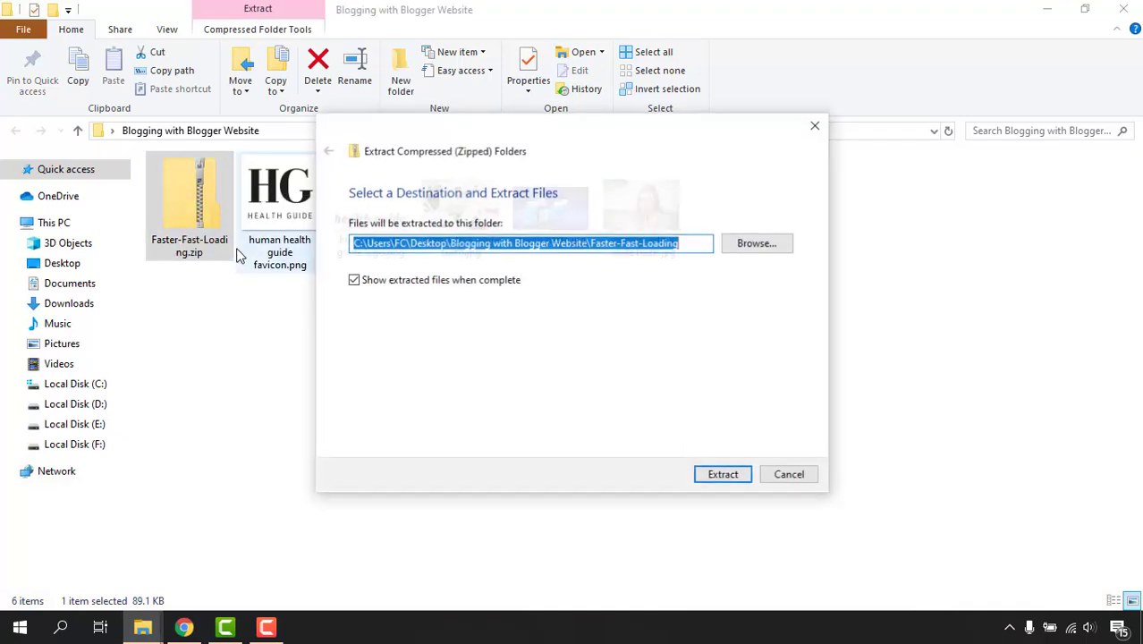
pyautogui.click(718, 479)
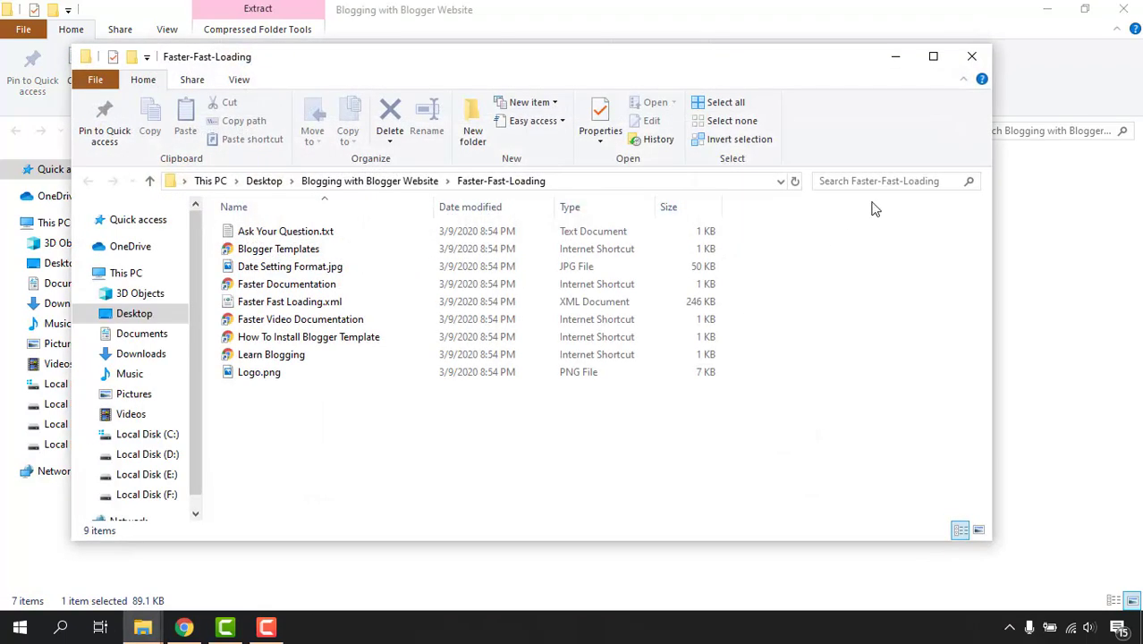
pyautogui.click(975, 58)
pyautogui.click(264, 307)
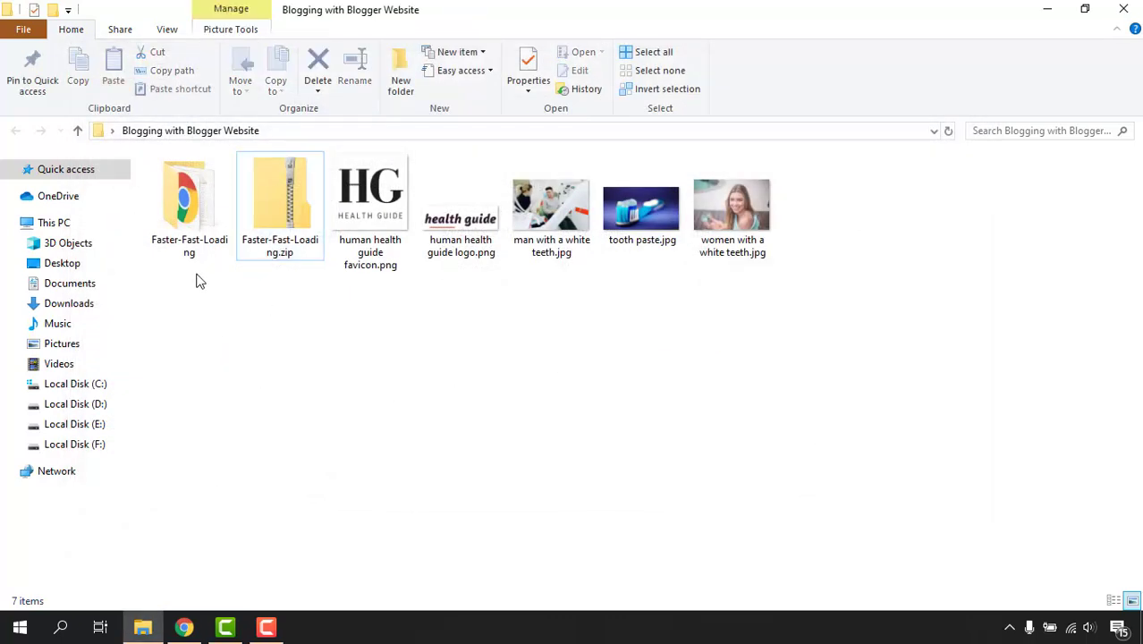
pyautogui.doubleClick(204, 207)
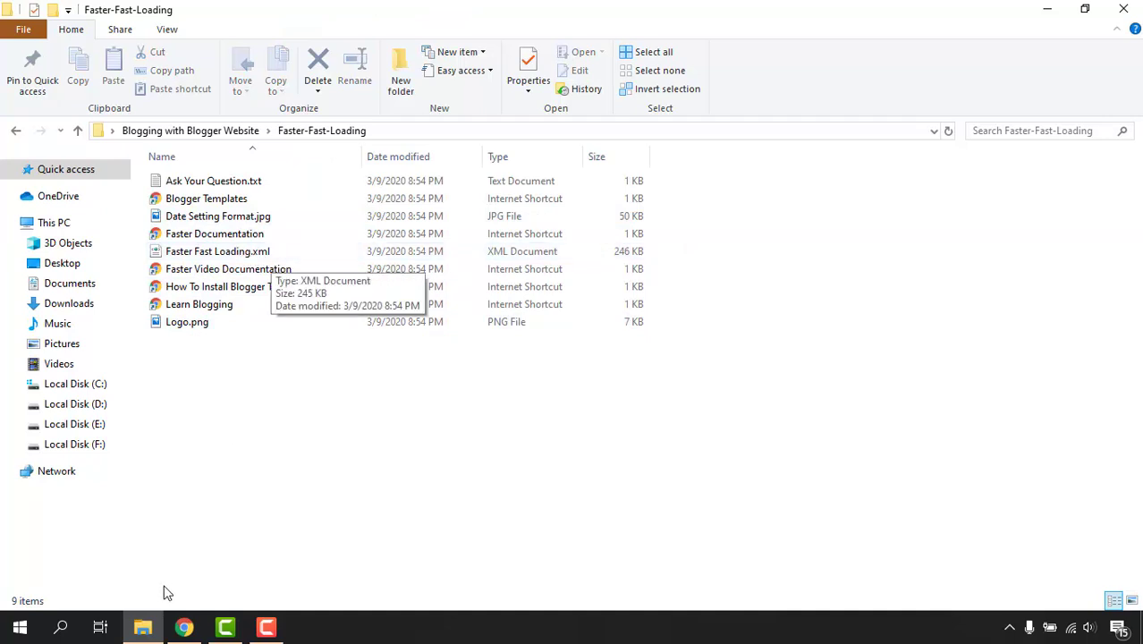
# Back in Chrome, upload Faster Fast Loading.xml from the extracted folder as the blog's theme through Backup / Restore.
pyautogui.click(182, 628)
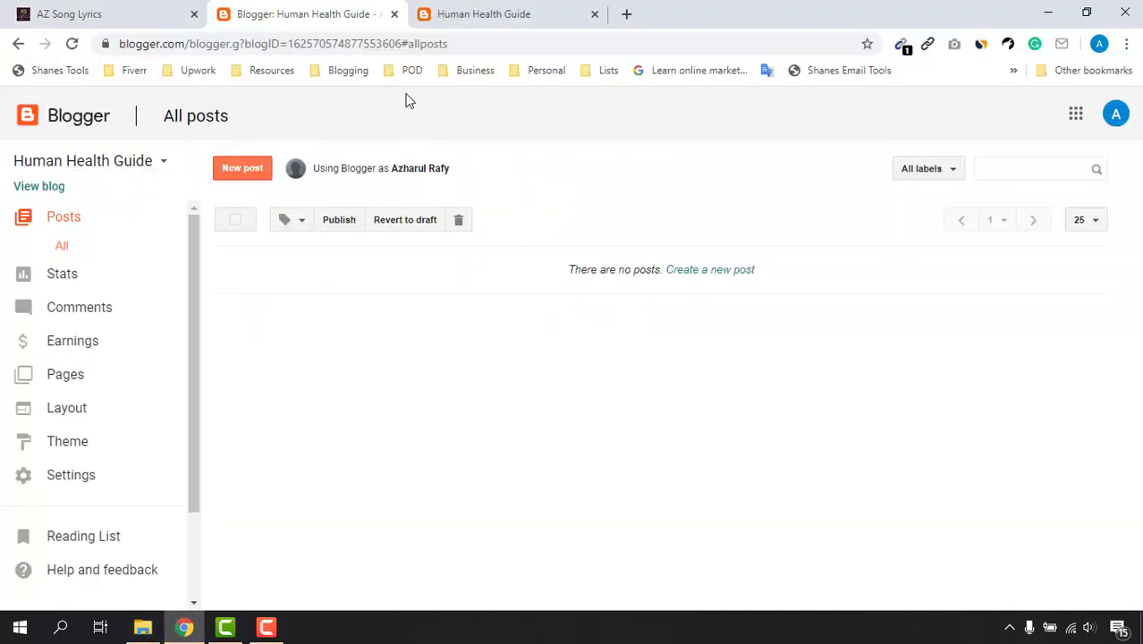
pyautogui.click(59, 443)
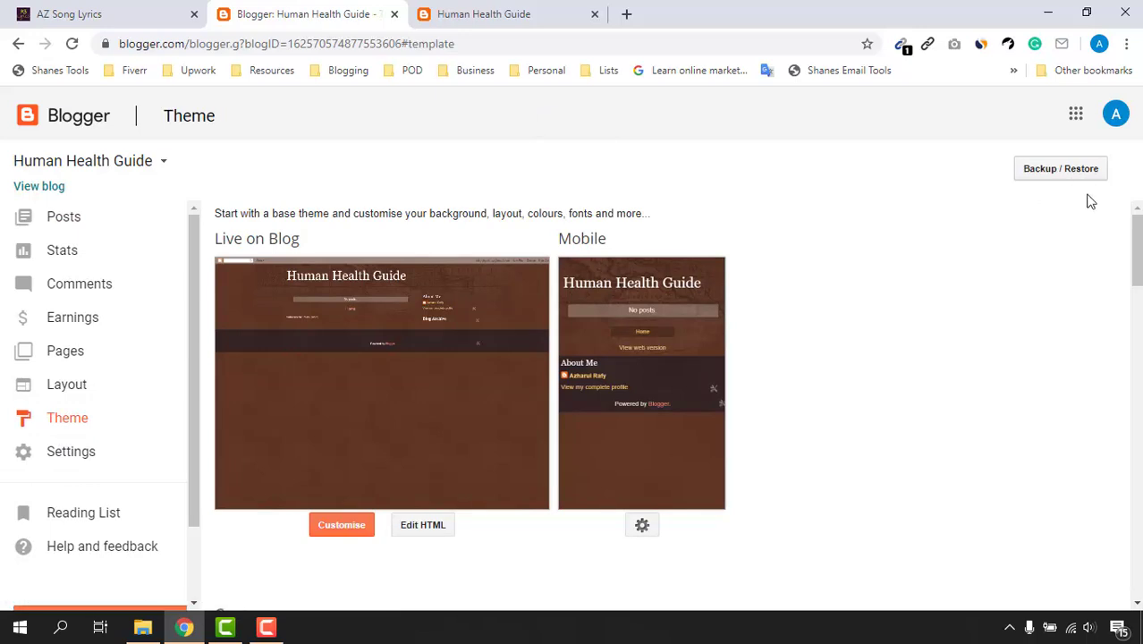
pyautogui.click(1044, 179)
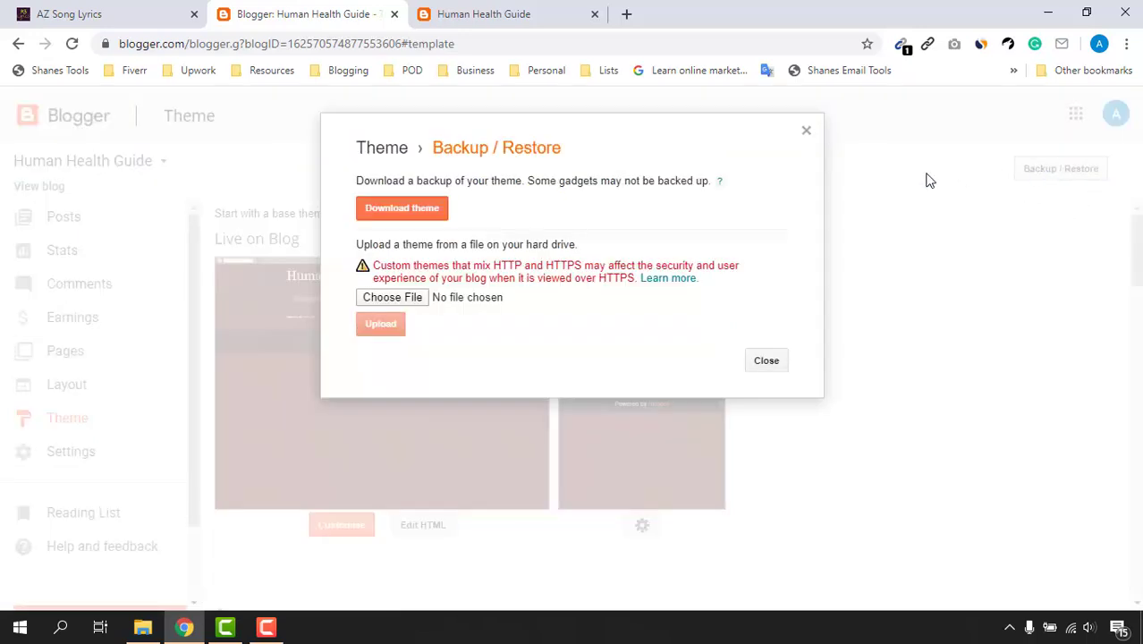
pyautogui.click(409, 302)
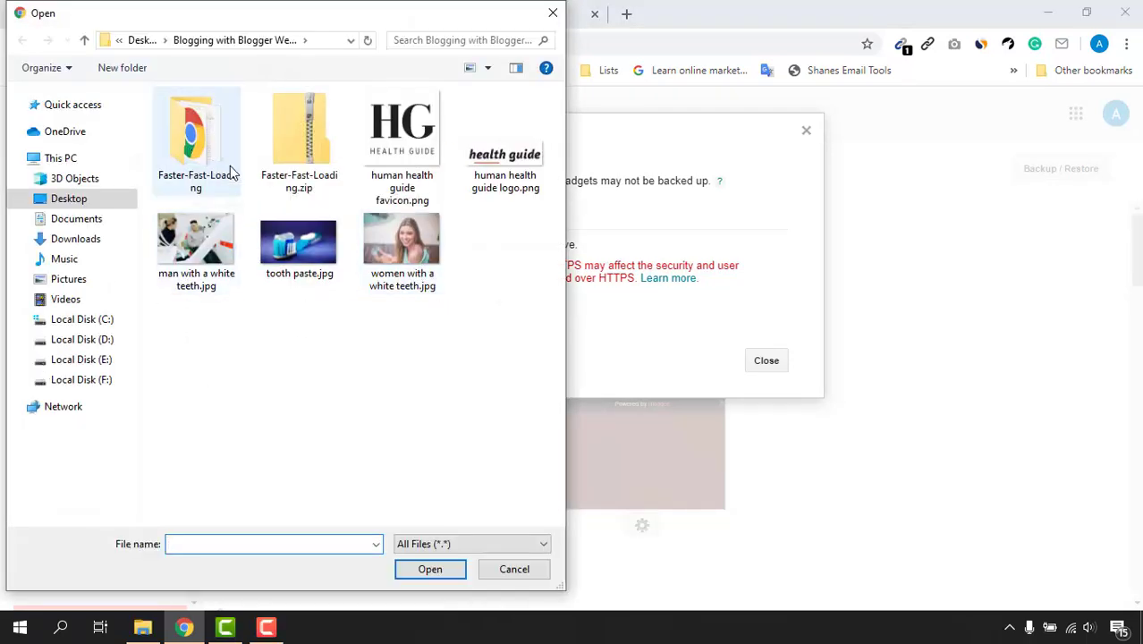
pyautogui.click(210, 170)
pyautogui.doubleClick(210, 170)
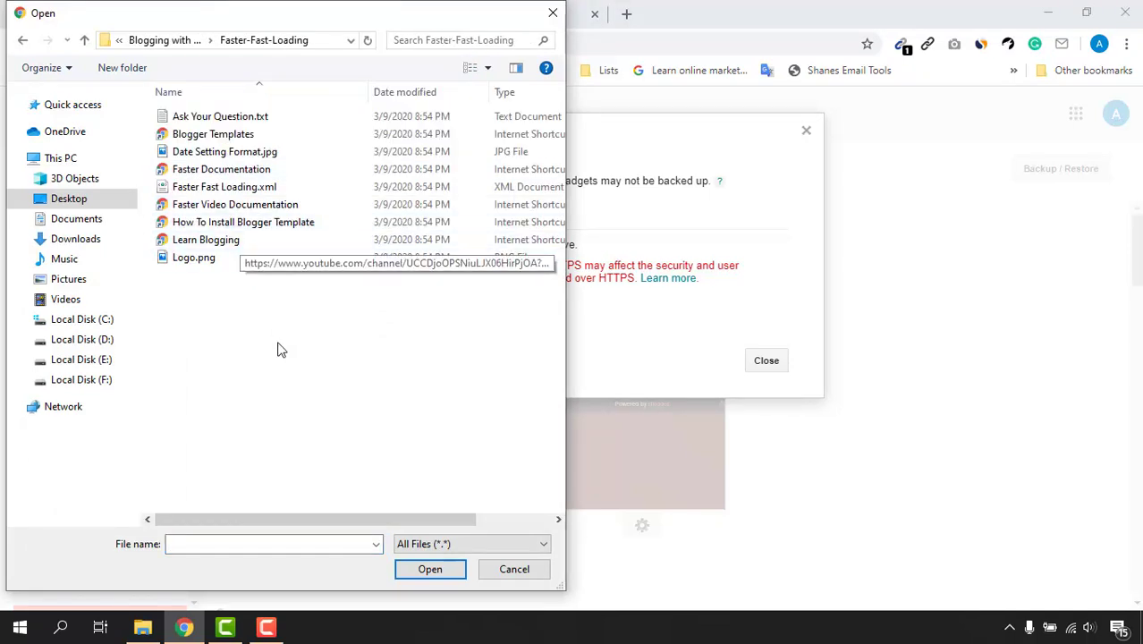
pyautogui.click(235, 195)
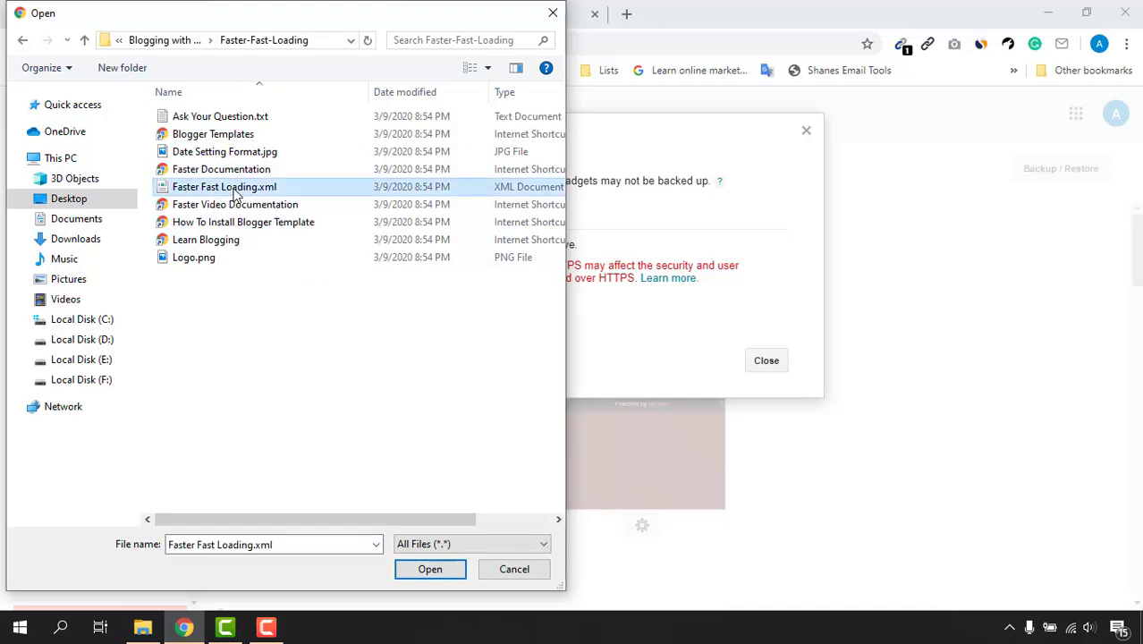
pyautogui.click(427, 572)
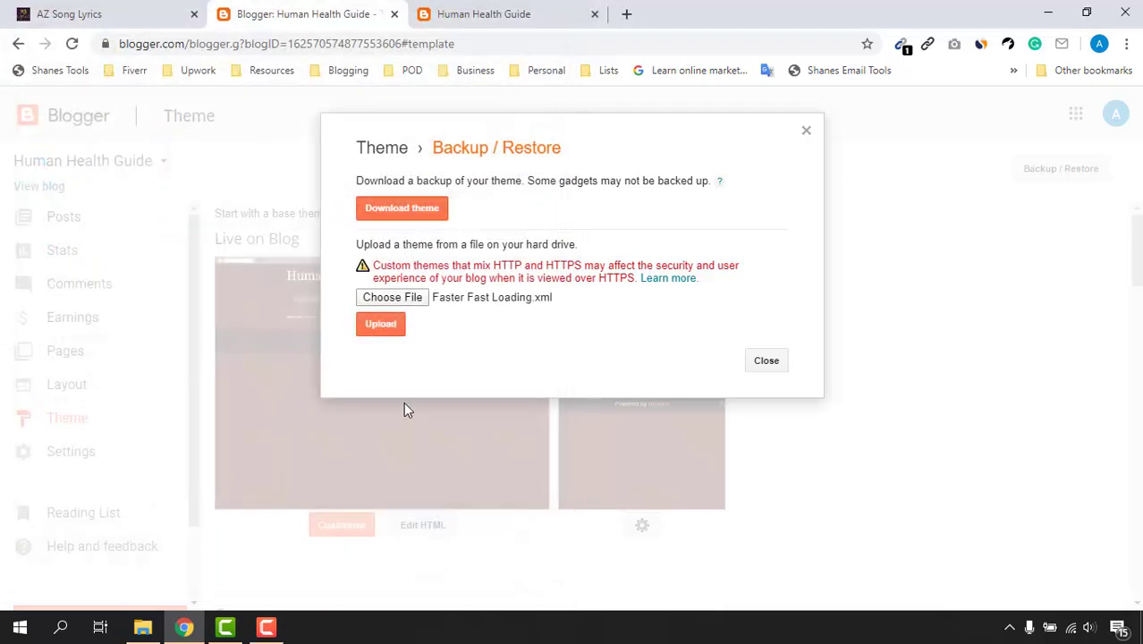
pyautogui.click(399, 329)
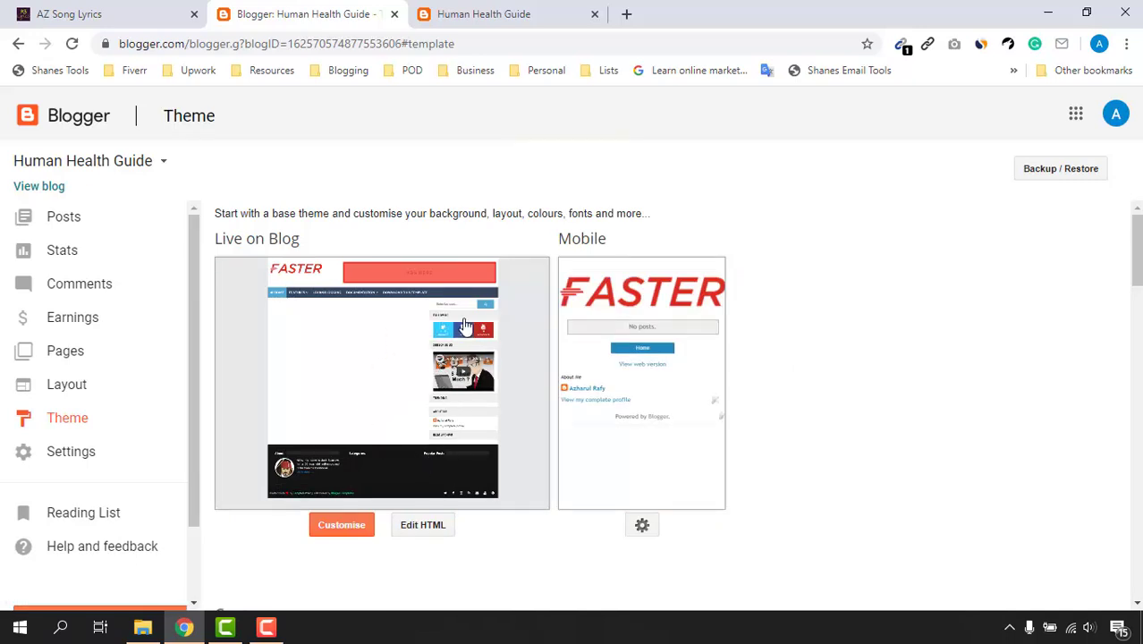
# View the live blog with the uploaded theme, compare it with the earlier Watermark page, and close the outdated page.
pyautogui.click(40, 187)
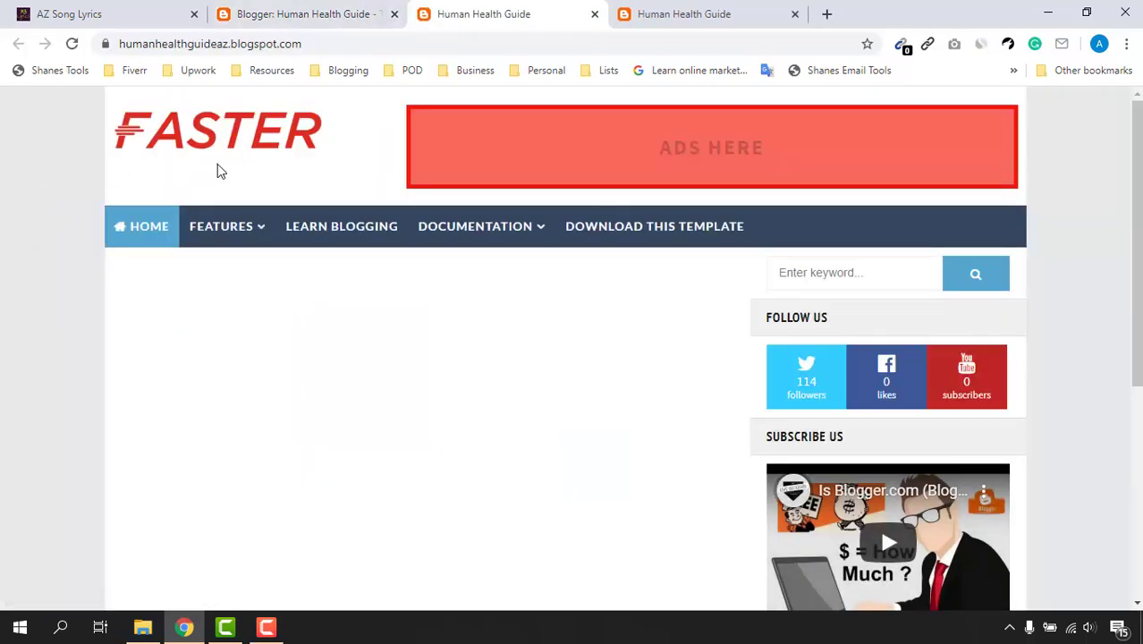
pyautogui.scroll(-5, 1, 439)
pyautogui.scroll(5, 1, 439)
pyautogui.click(706, 13)
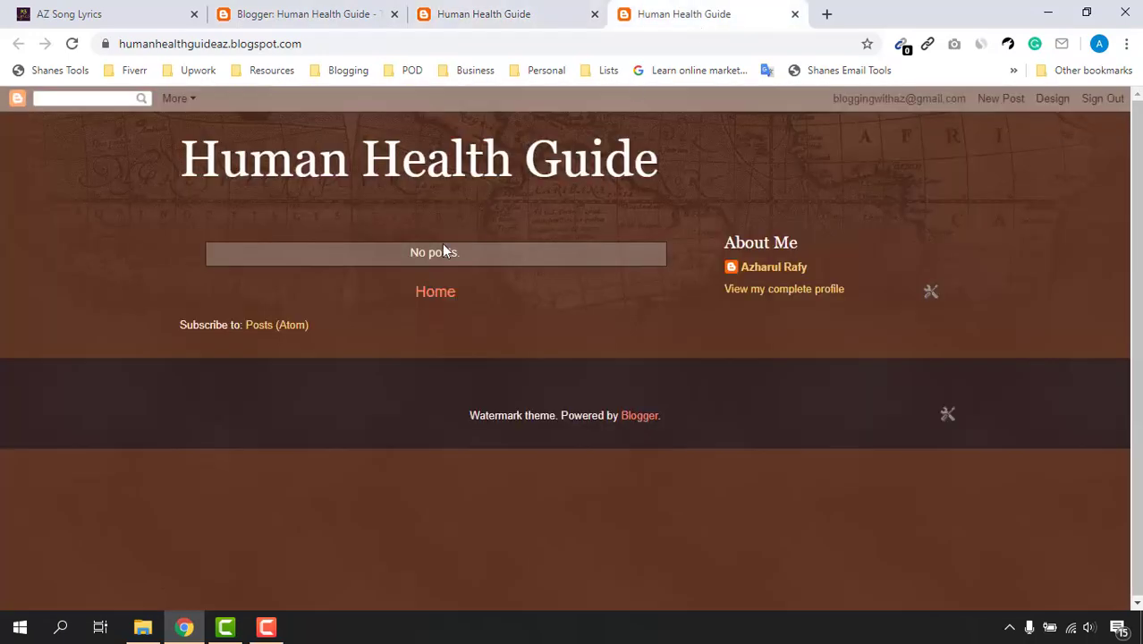
pyautogui.click(485, 11)
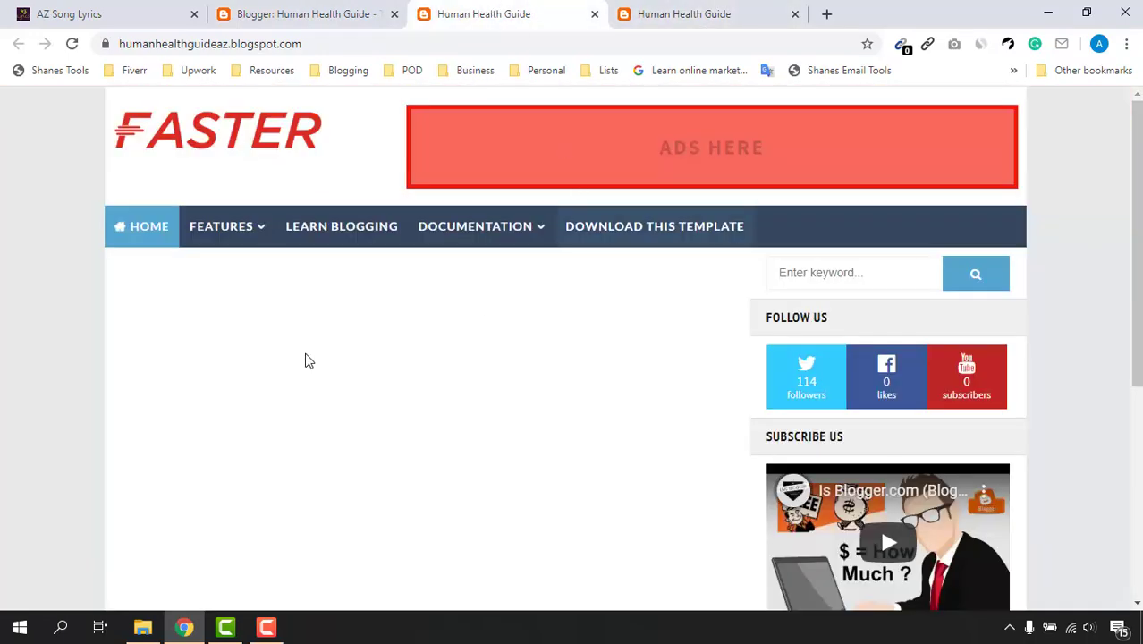
pyautogui.moveTo(250, 230)
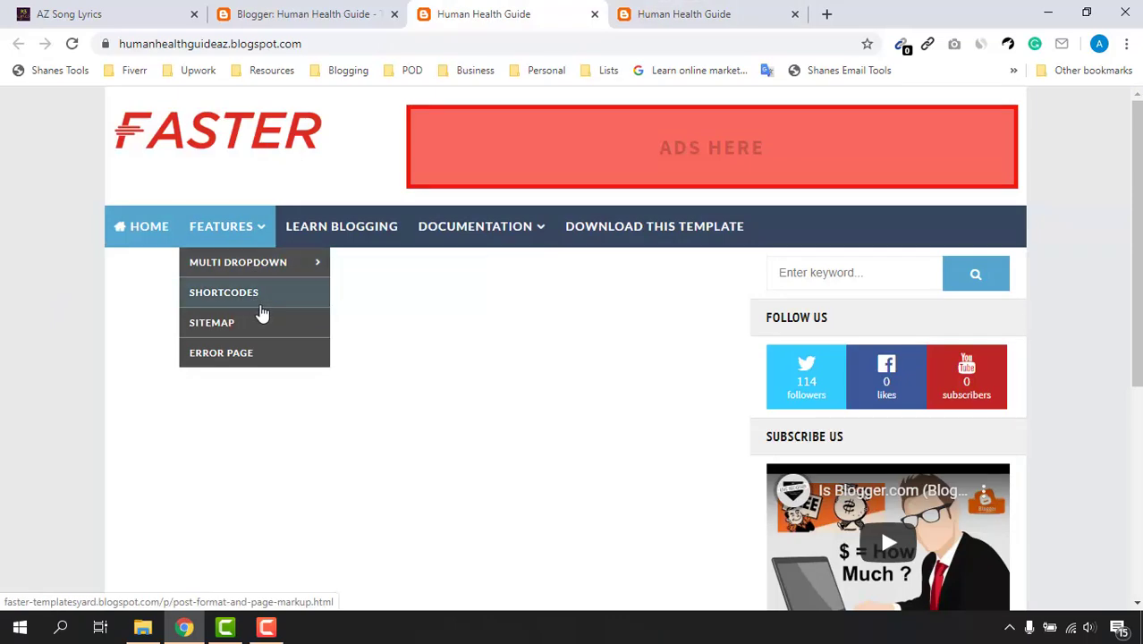
pyautogui.scroll(-5, 1097, 455)
pyautogui.scroll(2, 1109, 454)
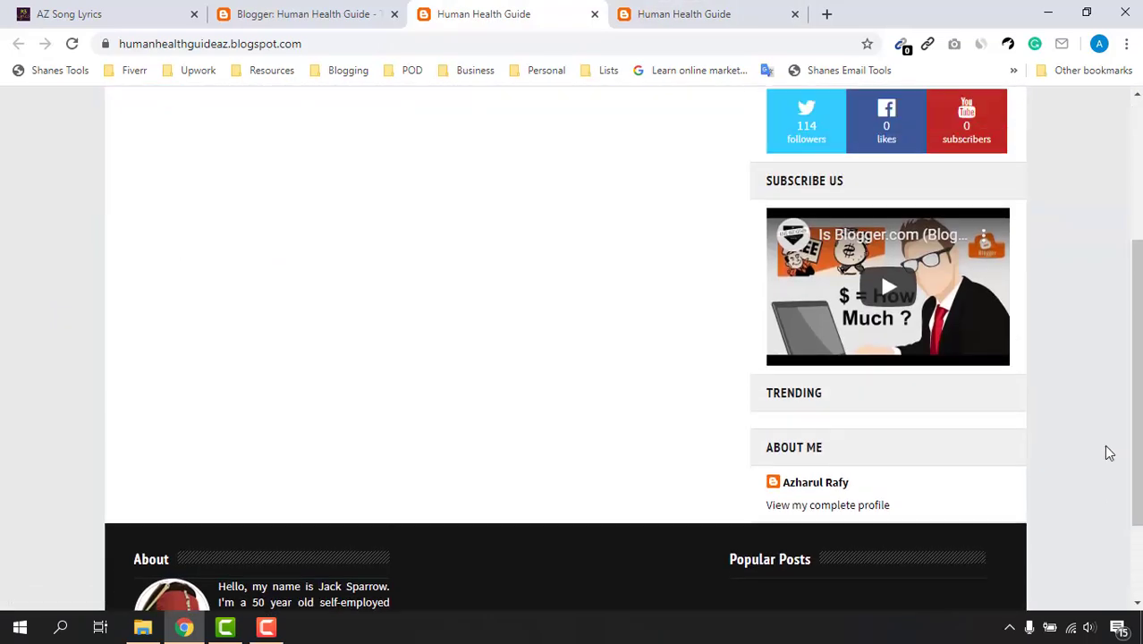
pyautogui.scroll(3, 1109, 453)
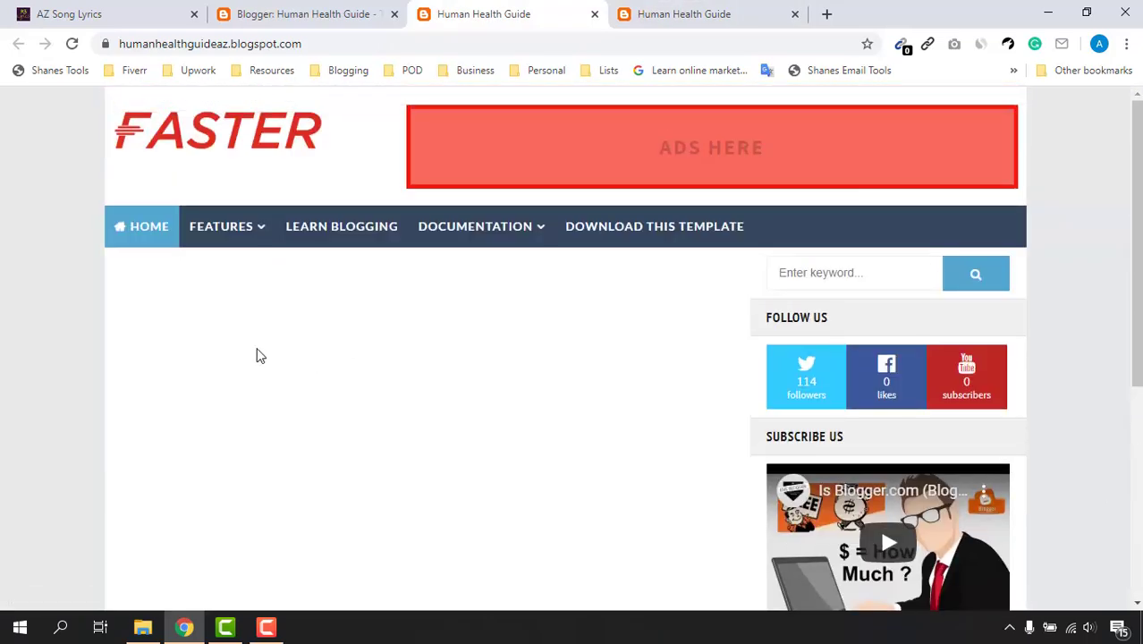
pyautogui.scroll(-5, 26, 411)
pyautogui.scroll(5, 14, 451)
pyautogui.click(760, 13)
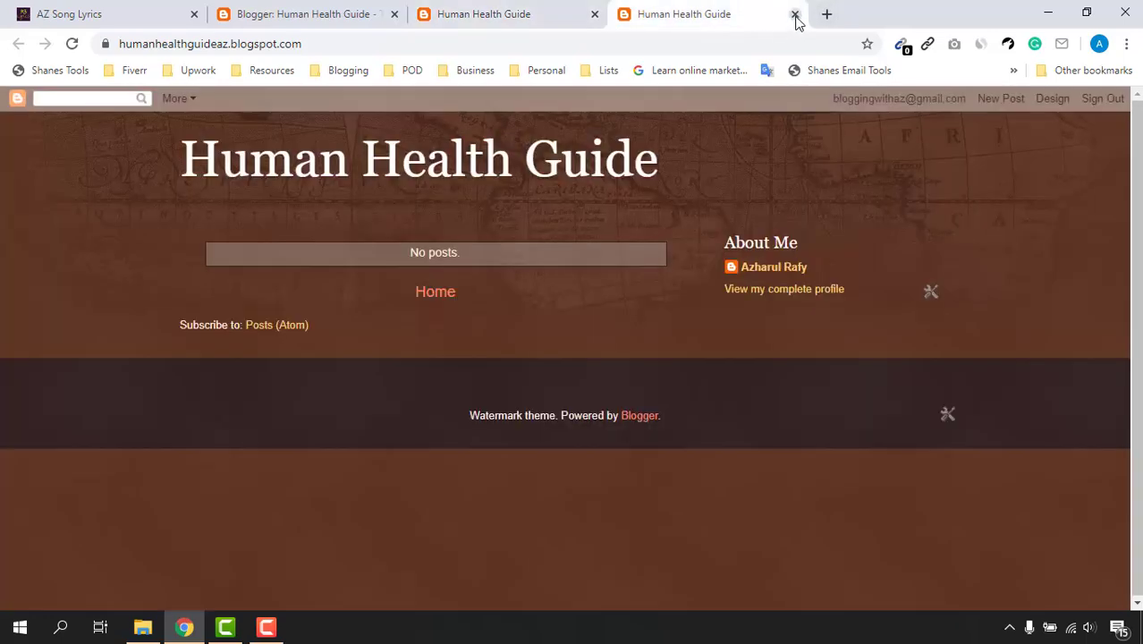
pyautogui.click(795, 16)
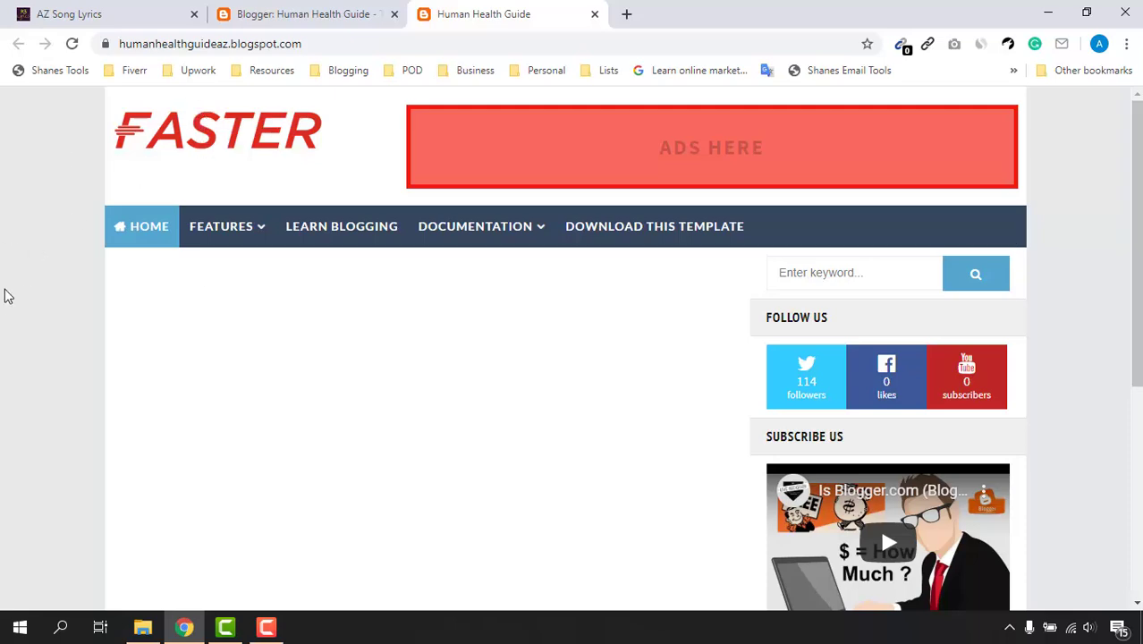
# Examine the live blog's default header, navigation, sidebar and footer content.
pyautogui.scroll(-4, 7, 335)
pyautogui.scroll(4, 89, 331)
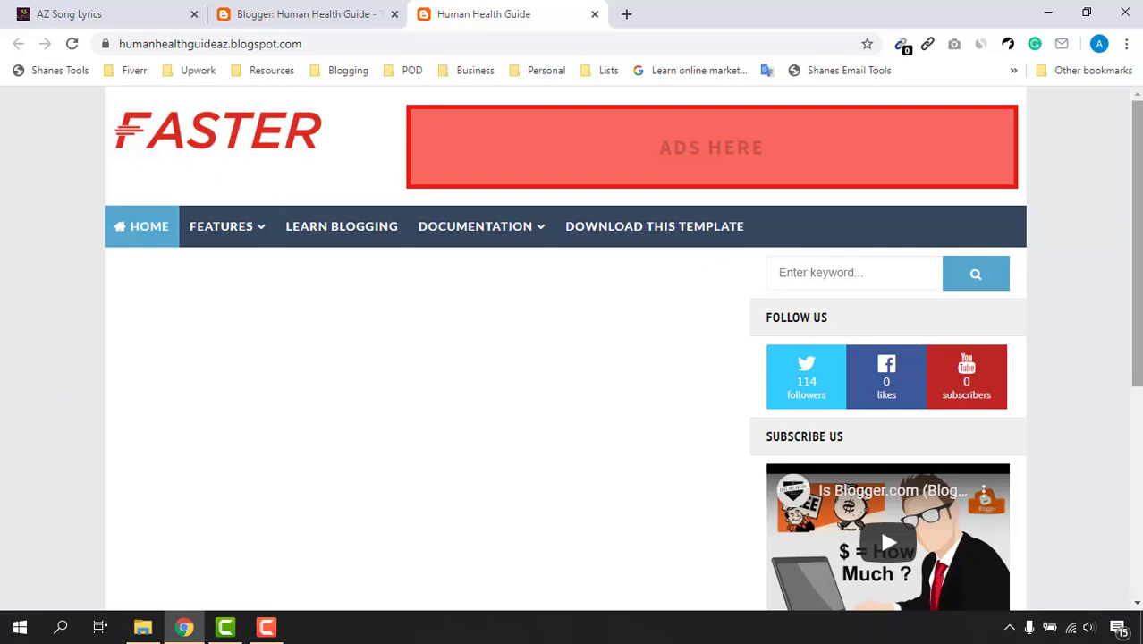
pyautogui.scroll(-5, 572, 349)
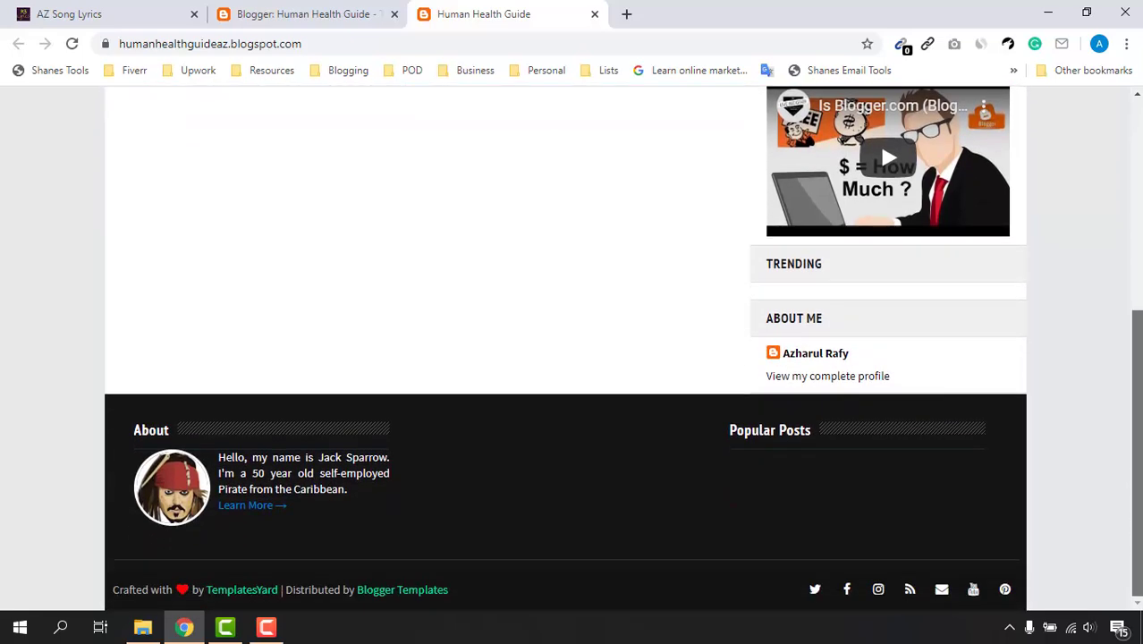
pyautogui.scroll(5, 573, 349)
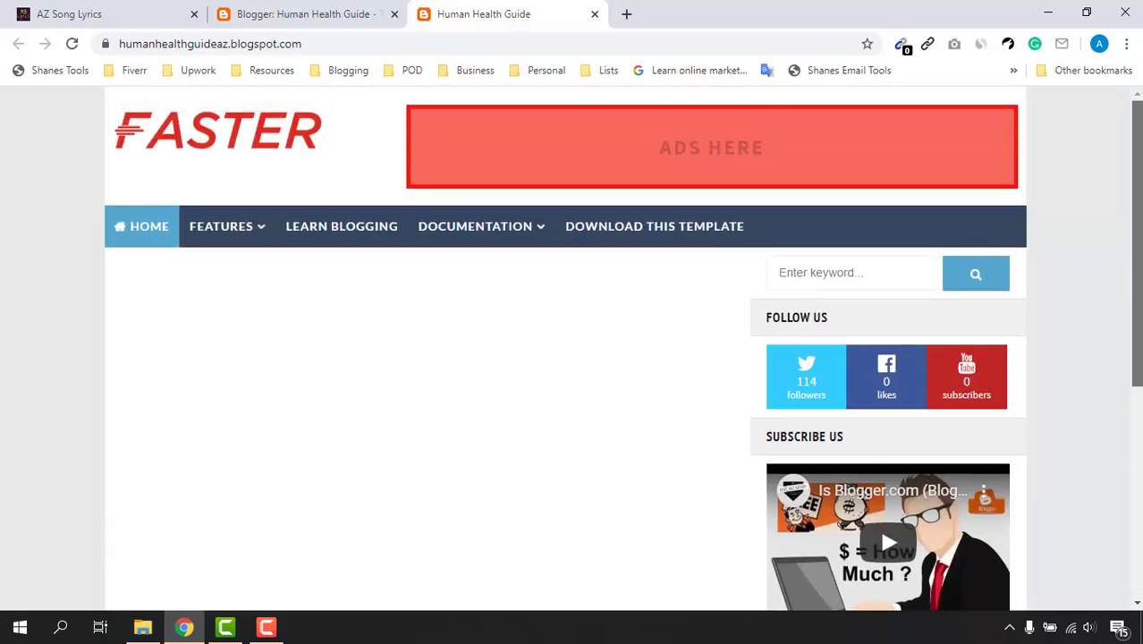
# In the blog's Layout settings, upload human health guide favicon.png from the Blogging with Blogger Website folder as the favicon and save it.
pyautogui.click(324, 21)
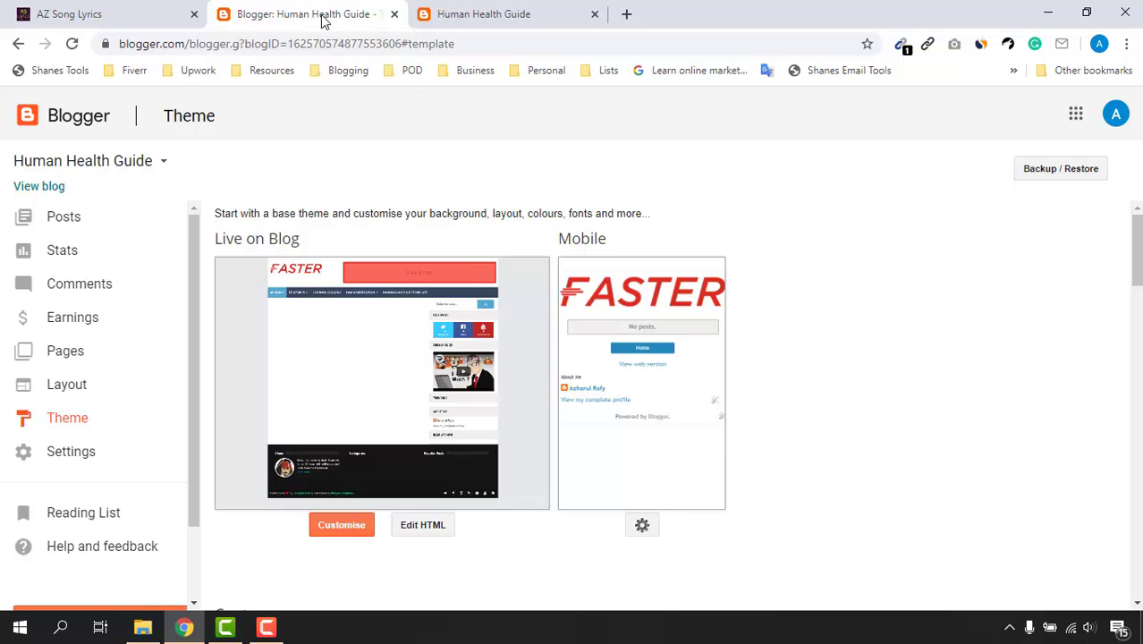
pyautogui.click(63, 399)
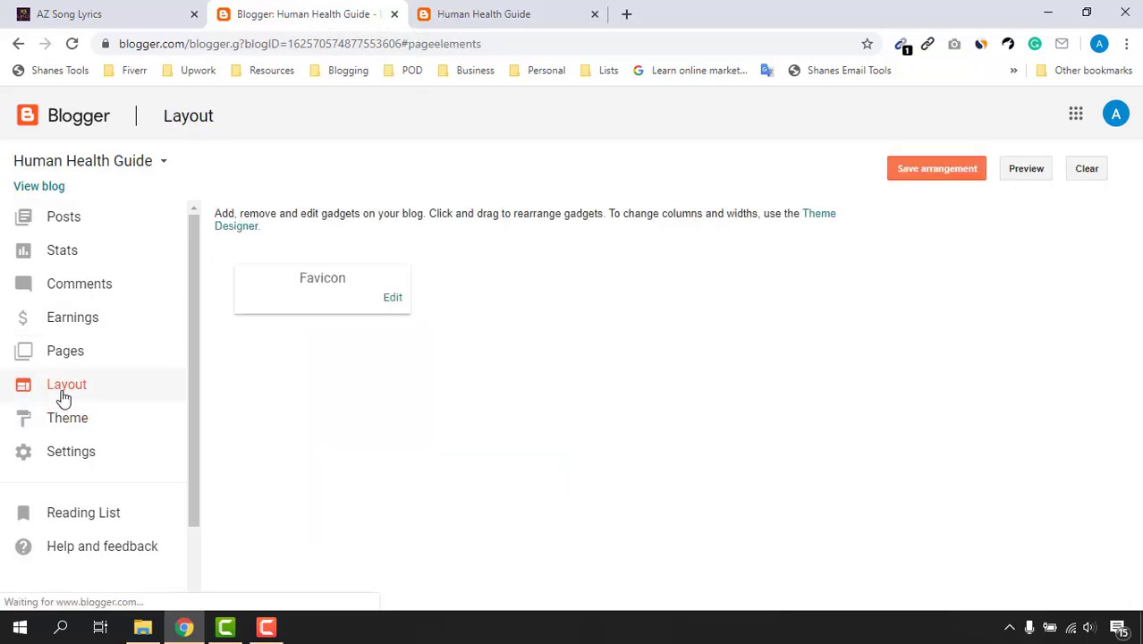
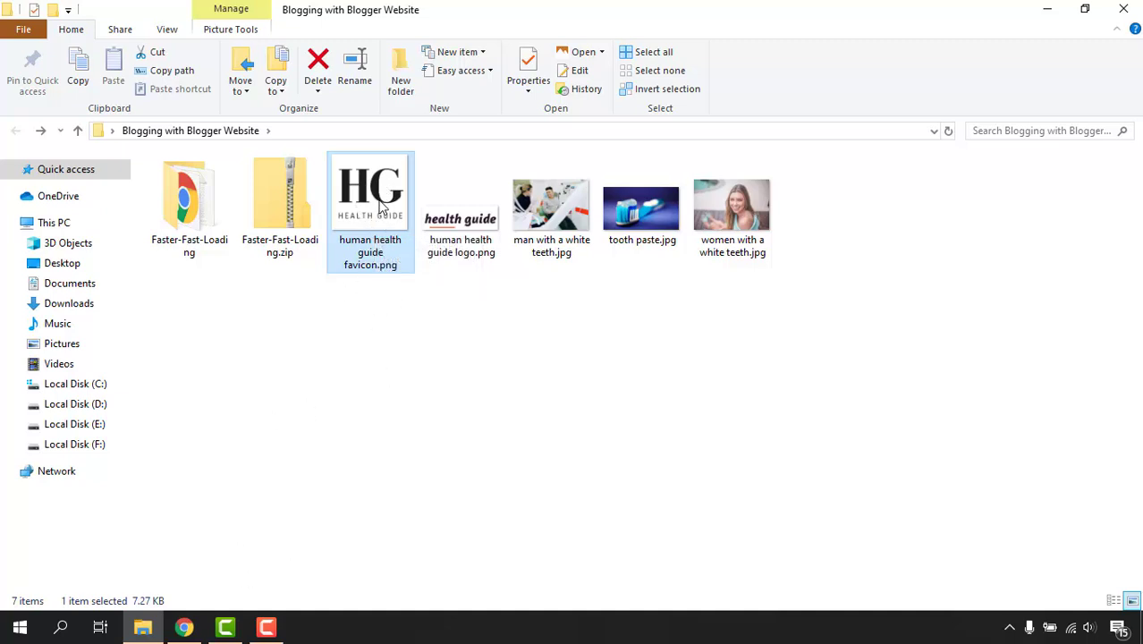
pyautogui.click(183, 627)
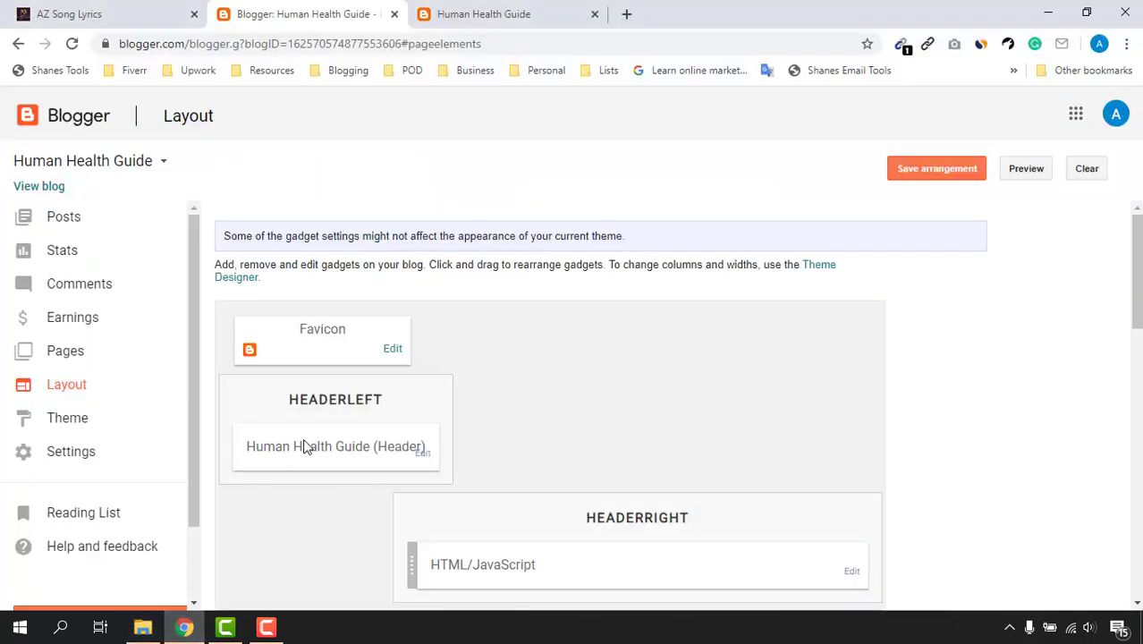
pyautogui.click(398, 354)
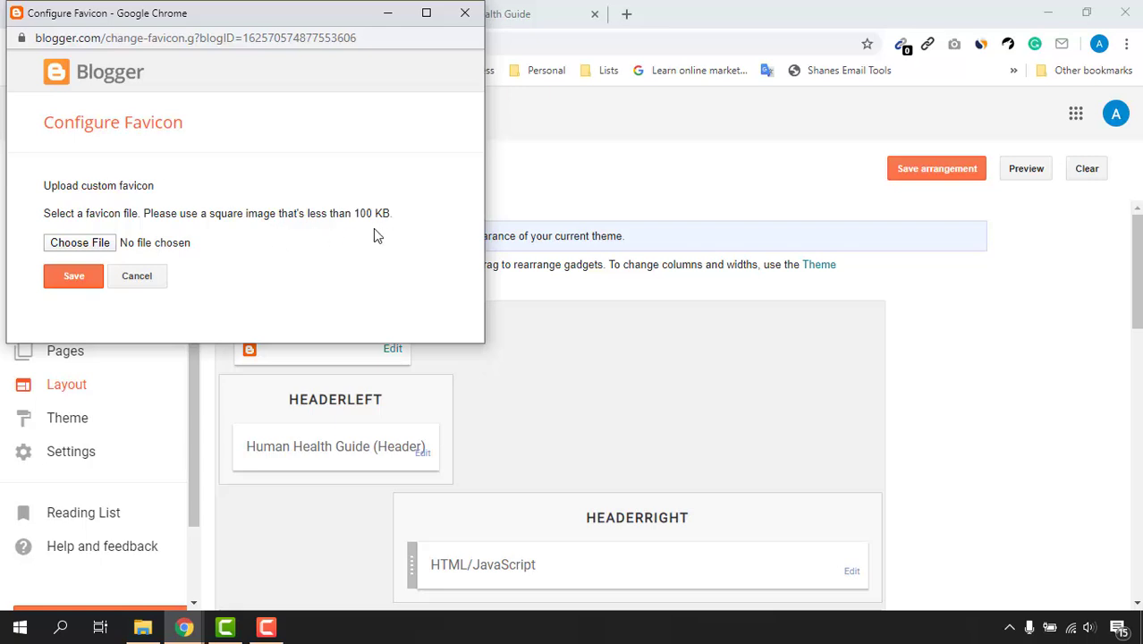
pyautogui.click(80, 243)
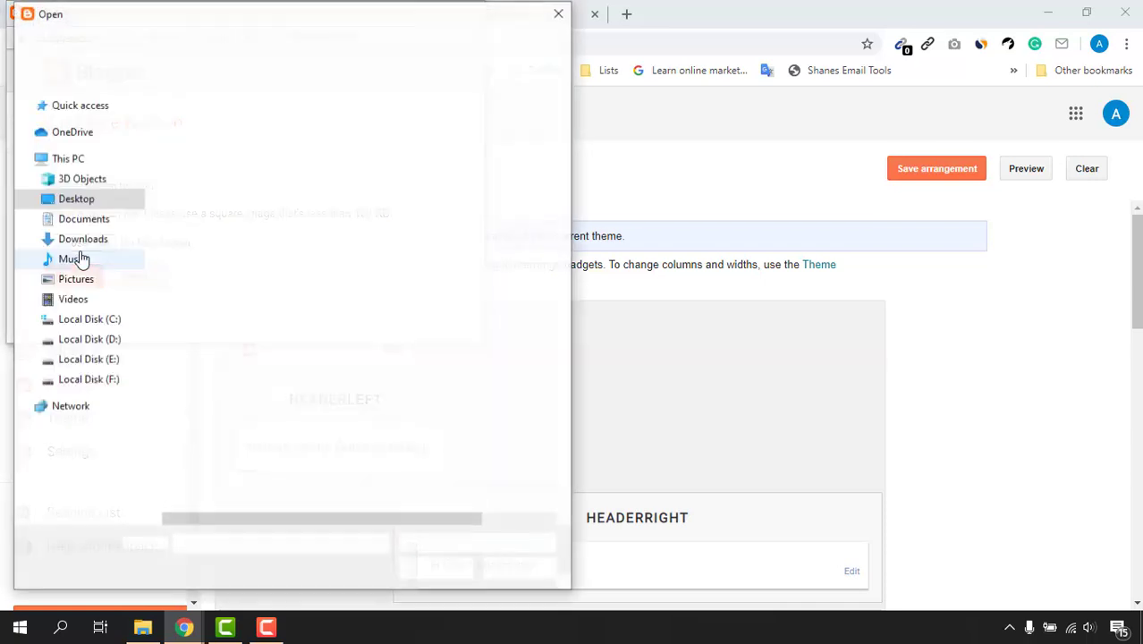
pyautogui.click(186, 41)
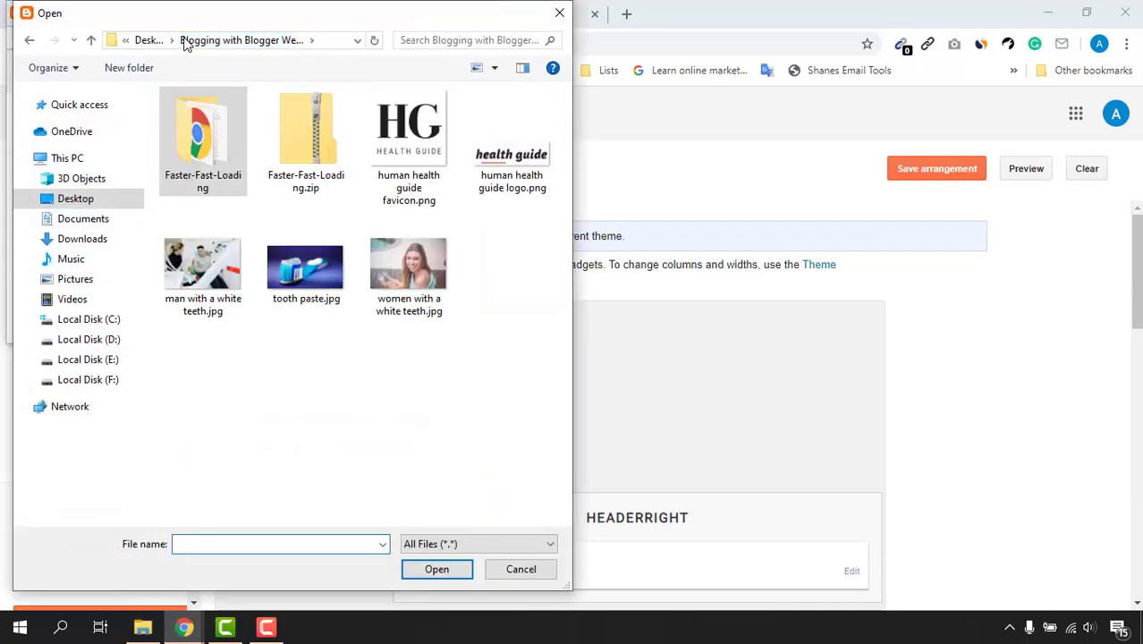
pyautogui.click(411, 161)
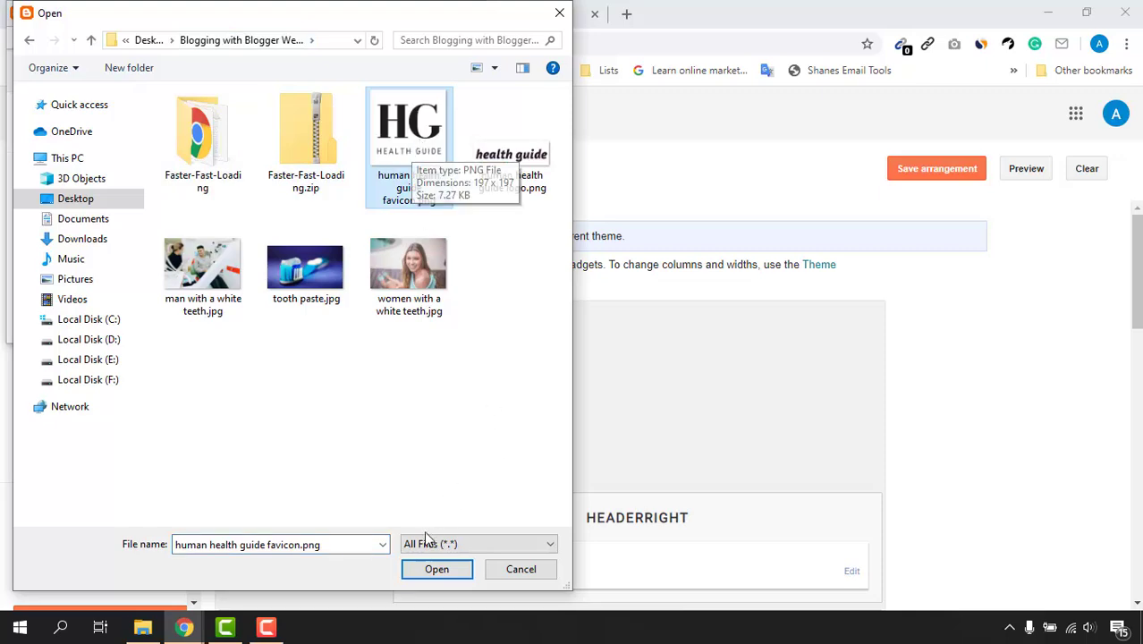
pyautogui.click(437, 569)
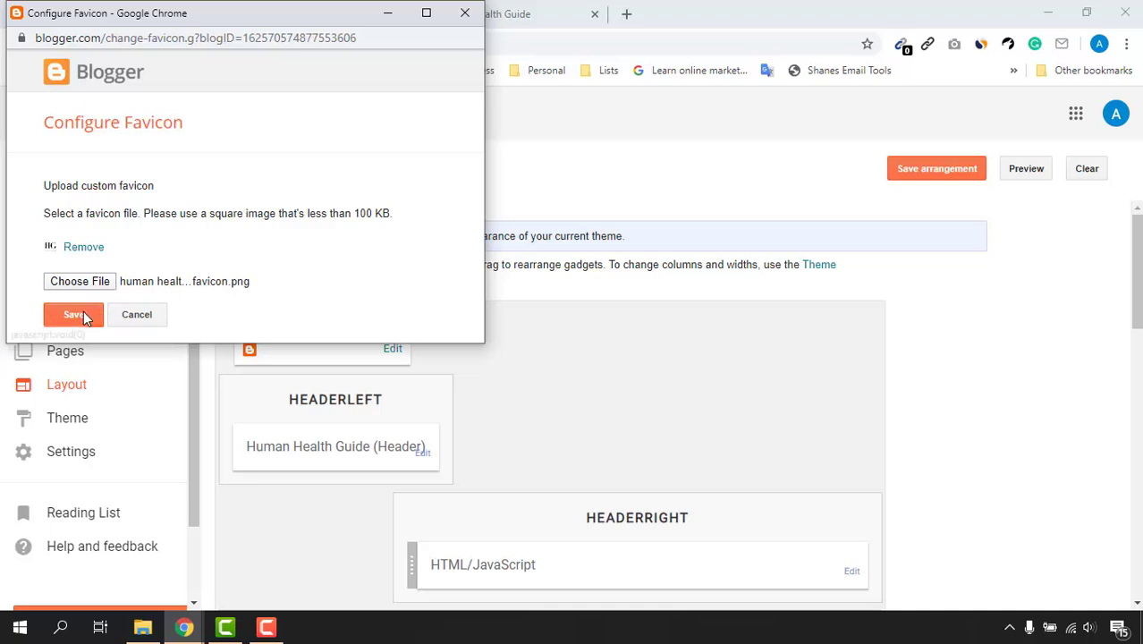
pyautogui.click(75, 314)
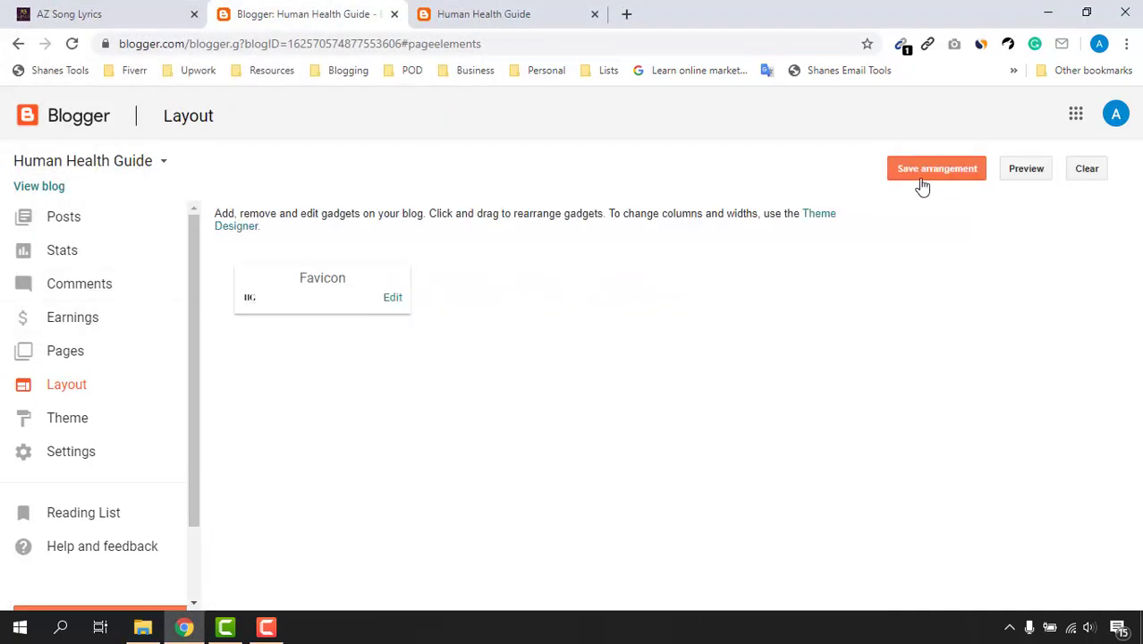
# Try to save the layout arrangement, and reload the Layout page.
pyautogui.click(929, 183)
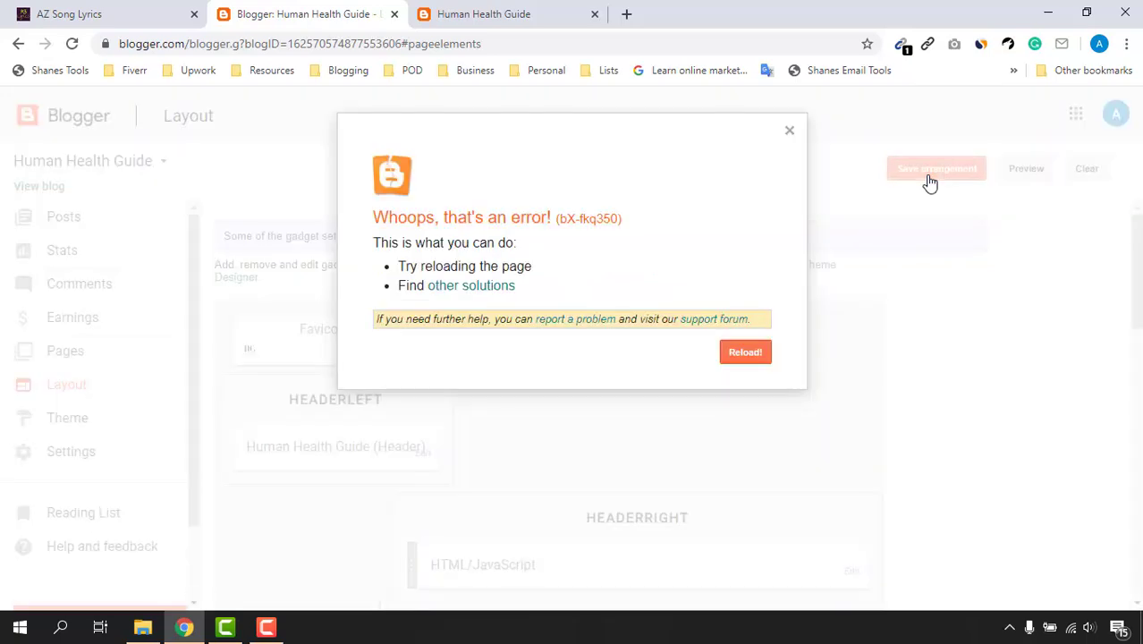
pyautogui.click(751, 352)
pyautogui.click(751, 353)
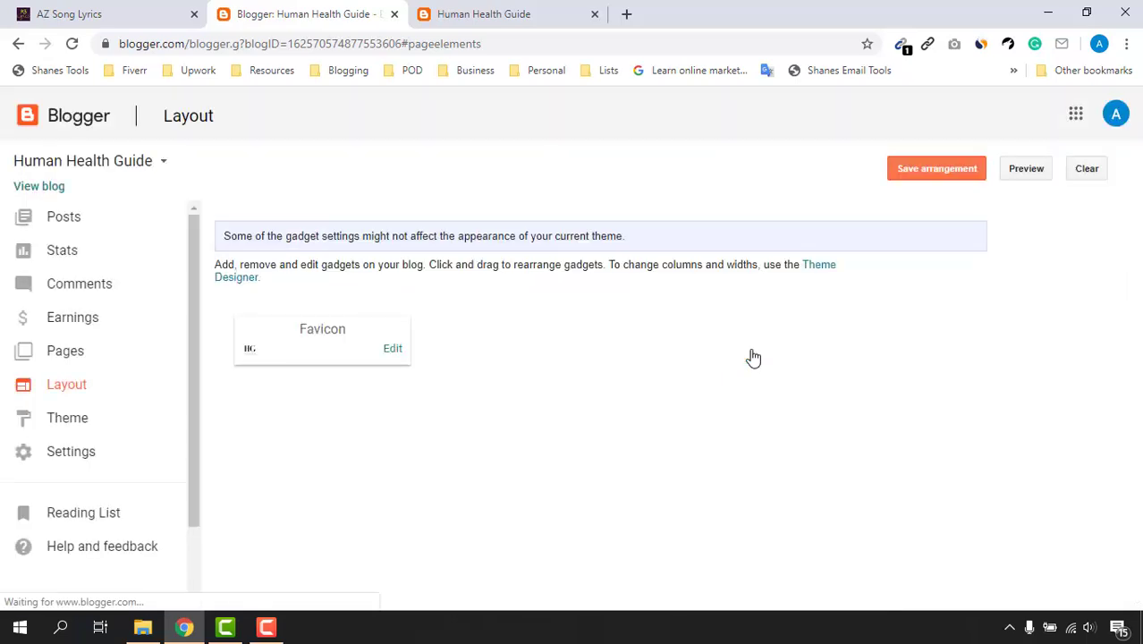
# Refresh the live blog to check its favicon, and compare its header area with the gadgets in the layout.
pyautogui.click(508, 10)
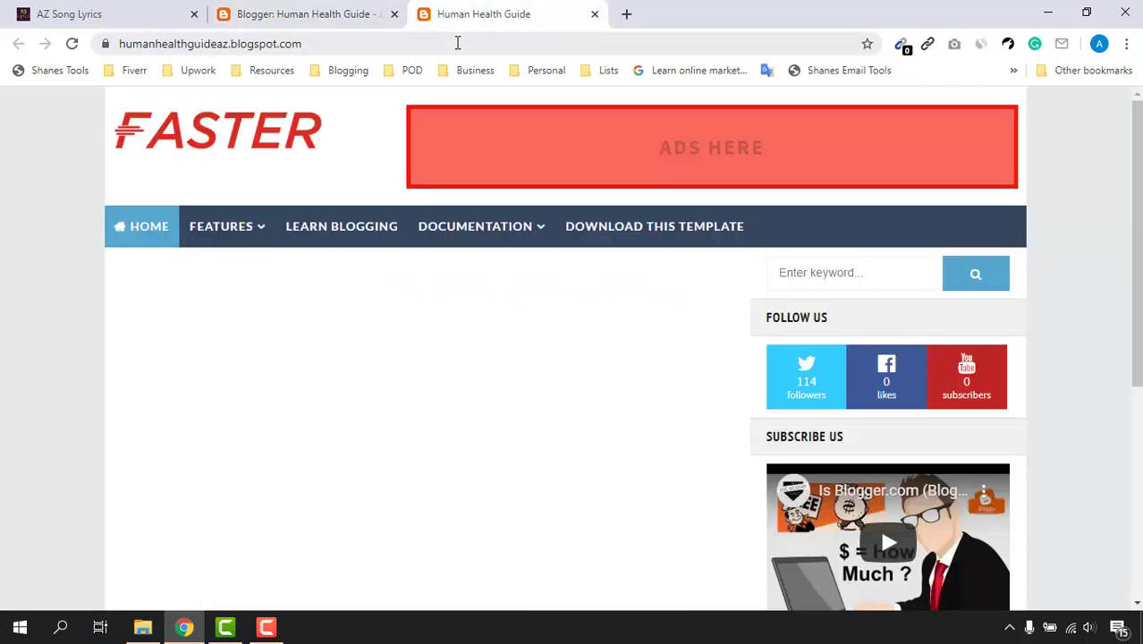
pyautogui.click(73, 45)
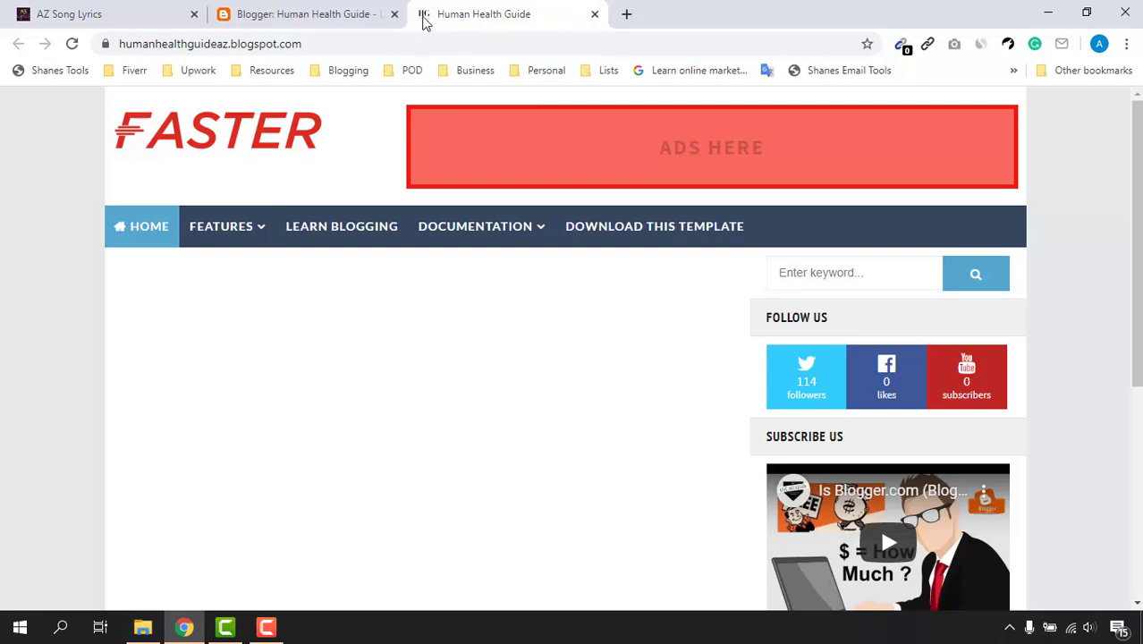
pyautogui.click(285, 13)
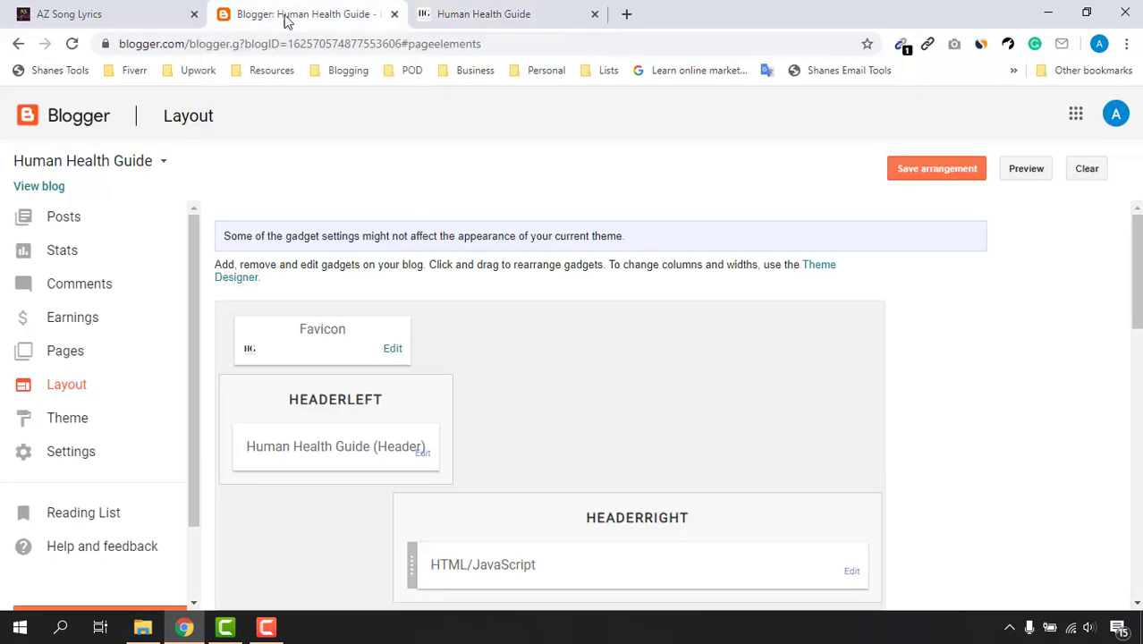
pyautogui.scroll(-1, 607, 415)
pyautogui.click(484, 11)
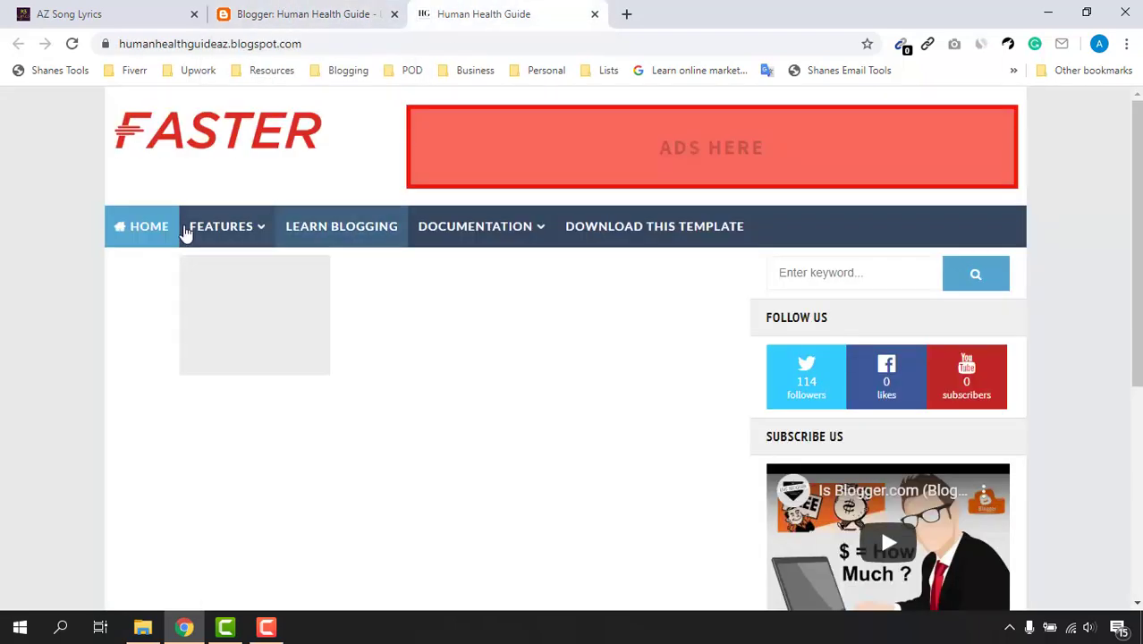
pyautogui.click(290, 9)
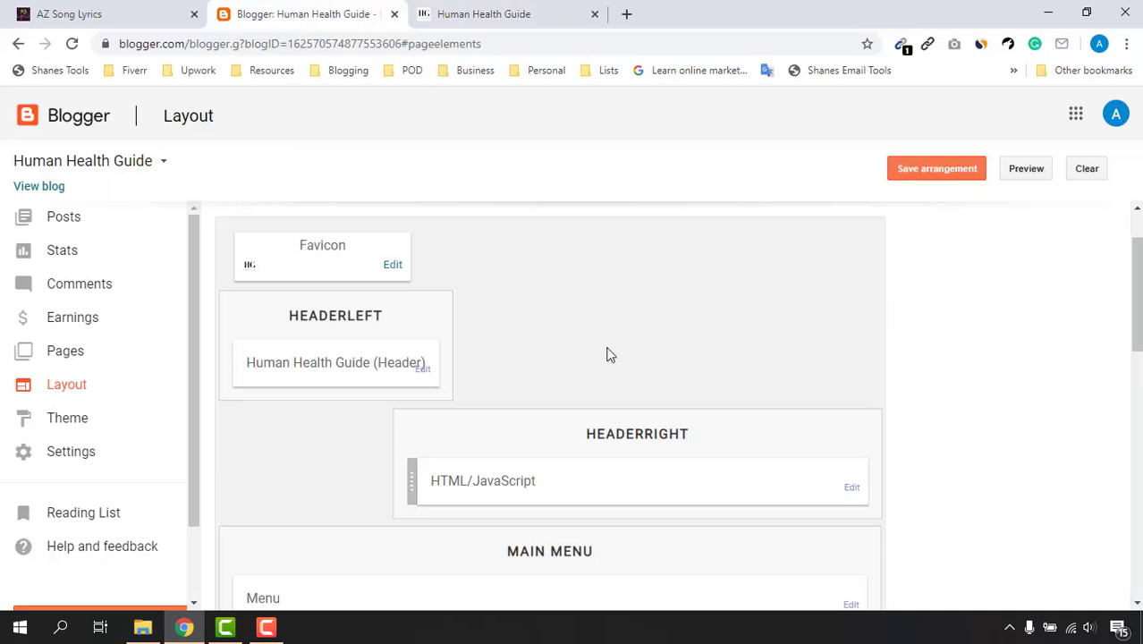
pyautogui.scroll(-1, 607, 355)
# In File Explorer, preview human health guide logo.png from the Blogging with Blogger Website folder and close the preview.
pyautogui.click(142, 627)
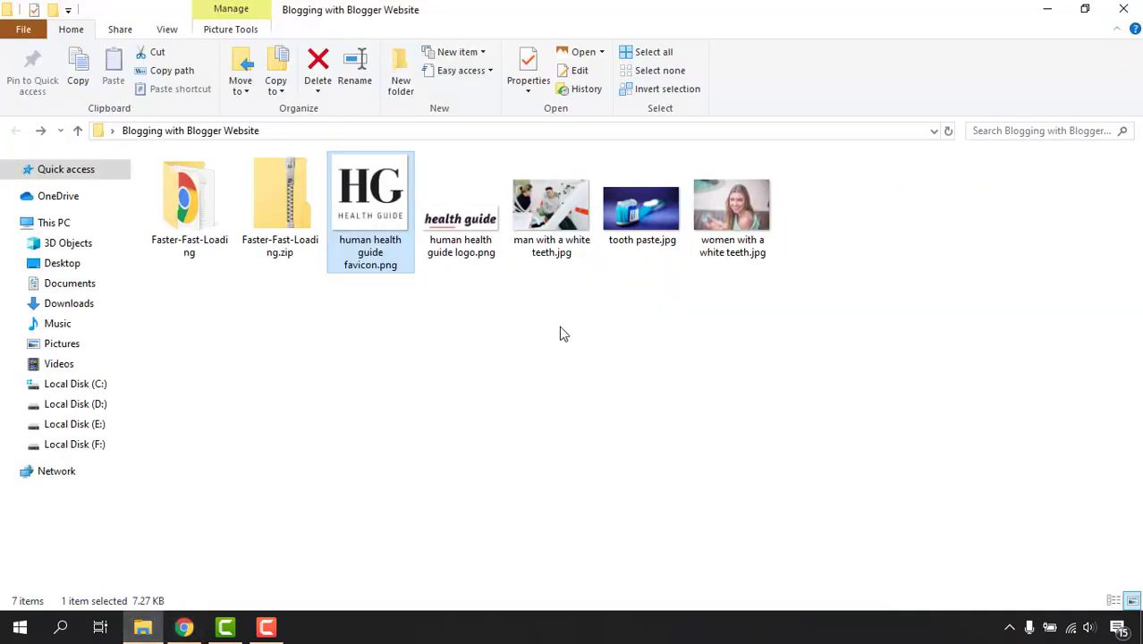
pyautogui.click(472, 246)
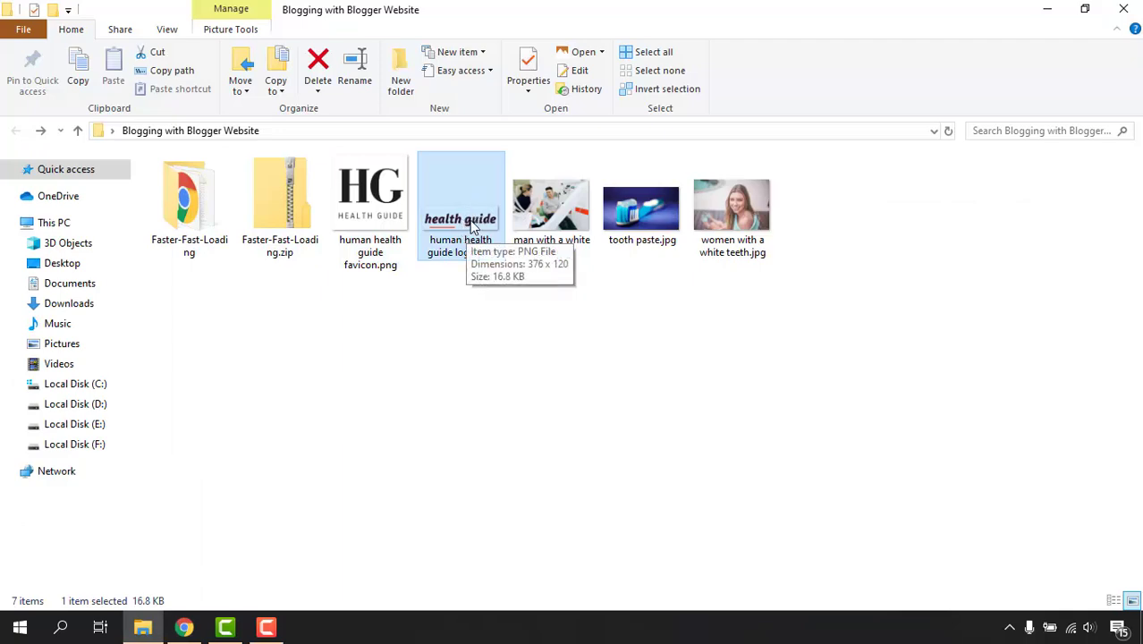
pyautogui.doubleClick(473, 227)
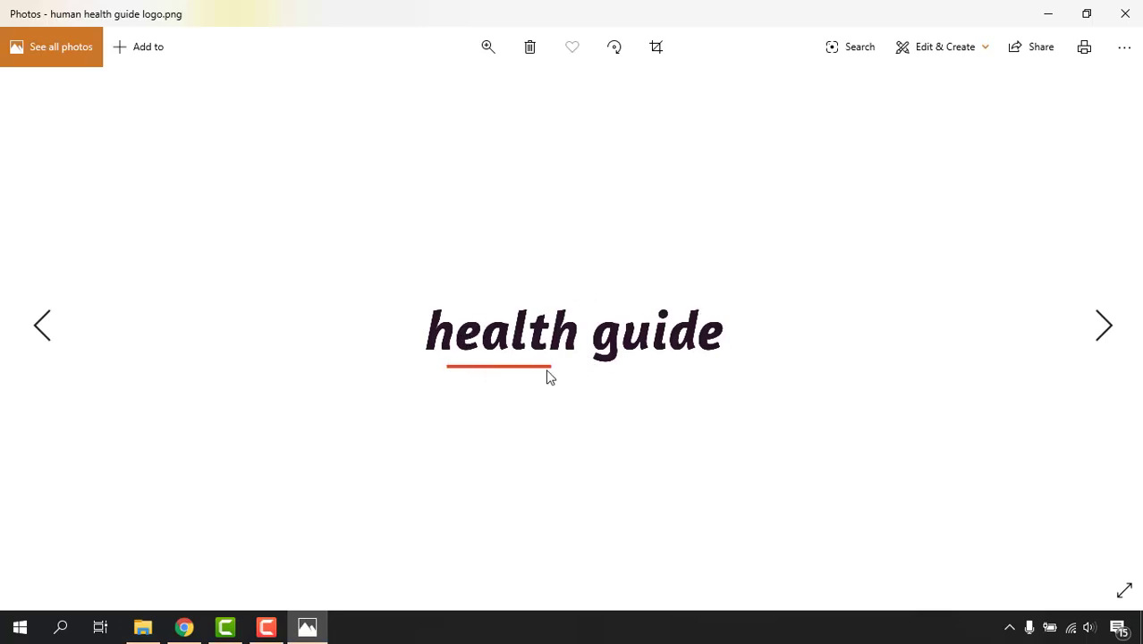
pyautogui.click(1126, 16)
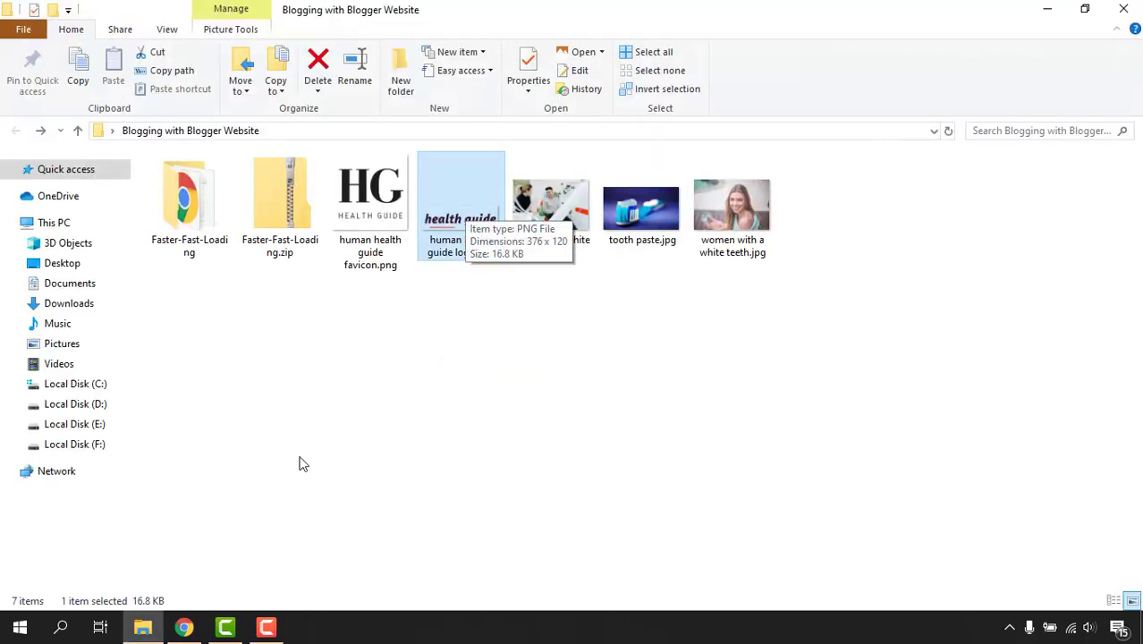
# Back in Chrome, replace the Faster image in the HeaderLeft gadget with human health guide logo.png and save the header.
pyautogui.click(183, 627)
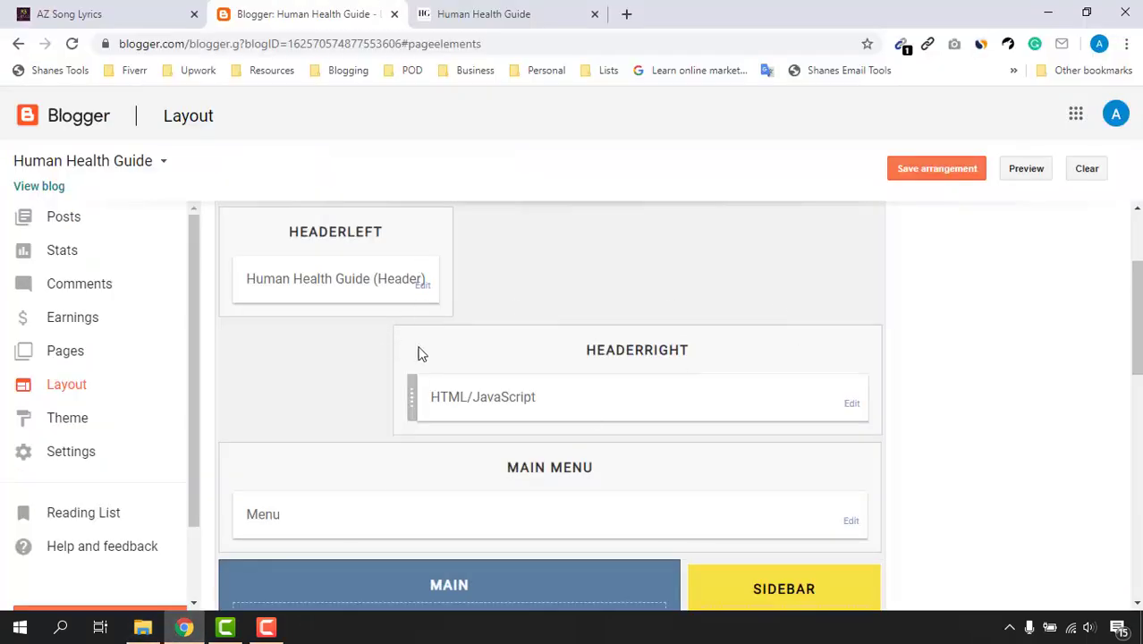
pyautogui.scroll(2, 422, 354)
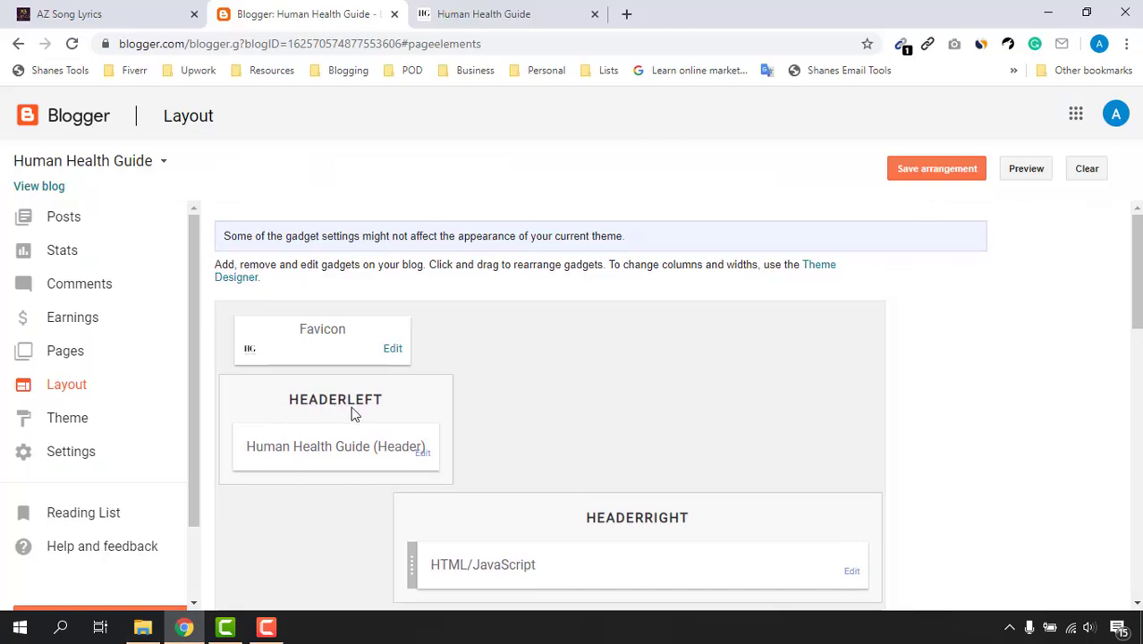
pyautogui.click(416, 453)
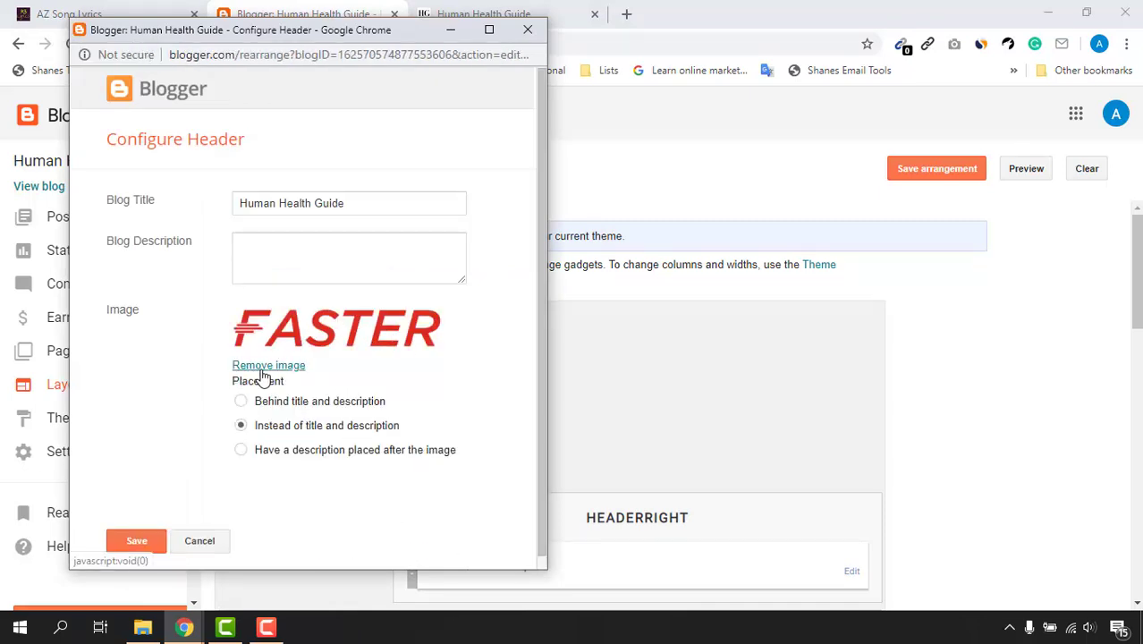
pyautogui.click(266, 367)
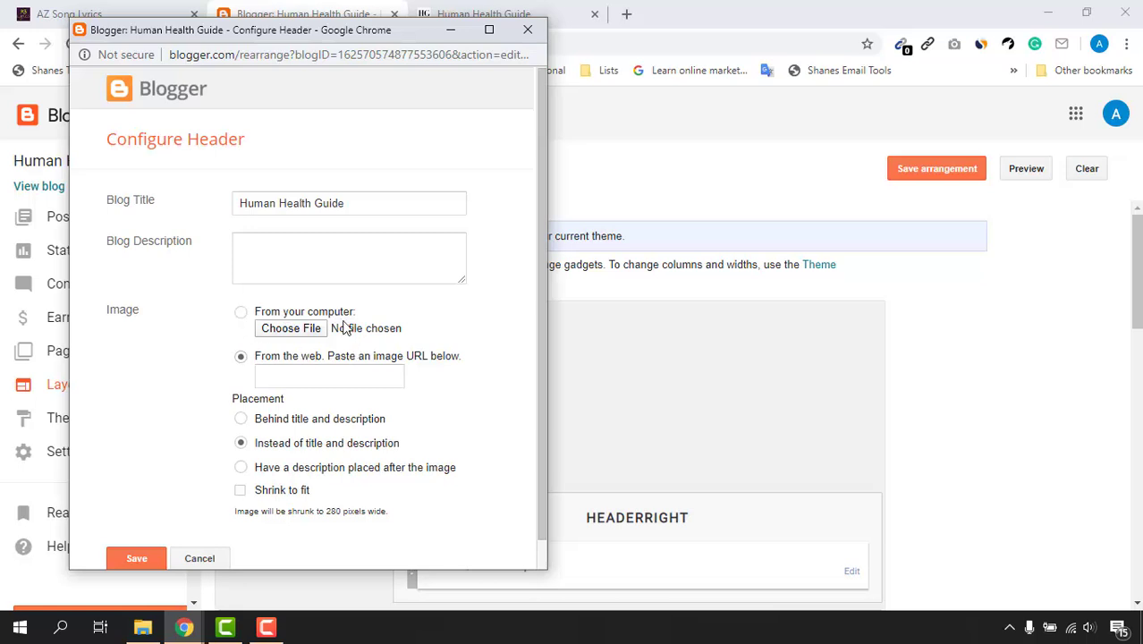
pyautogui.click(290, 335)
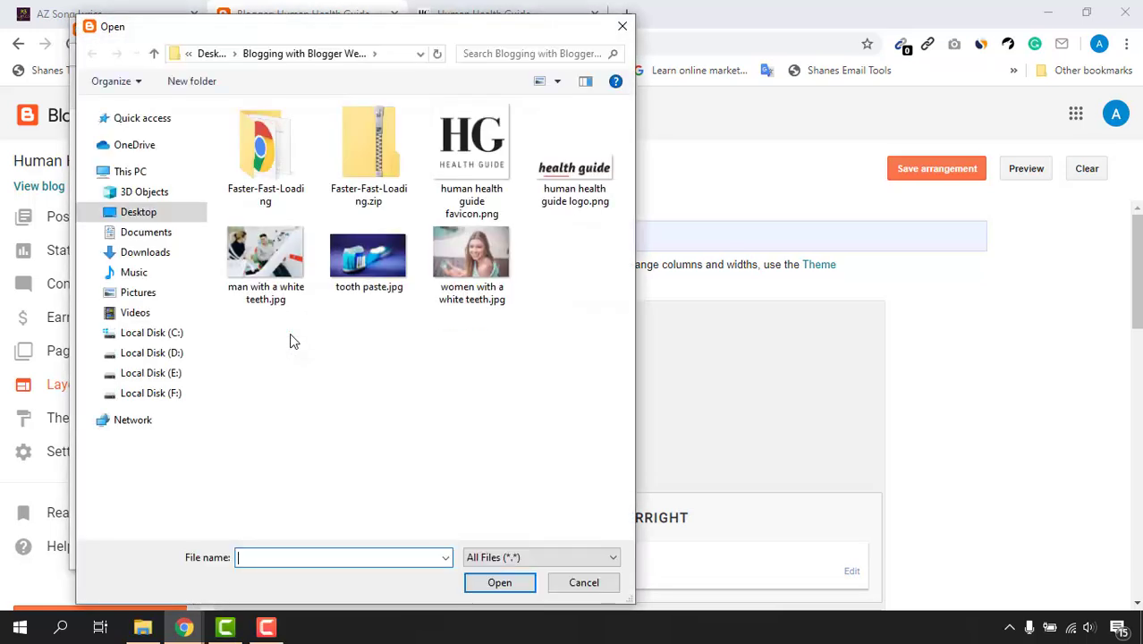
pyautogui.click(571, 190)
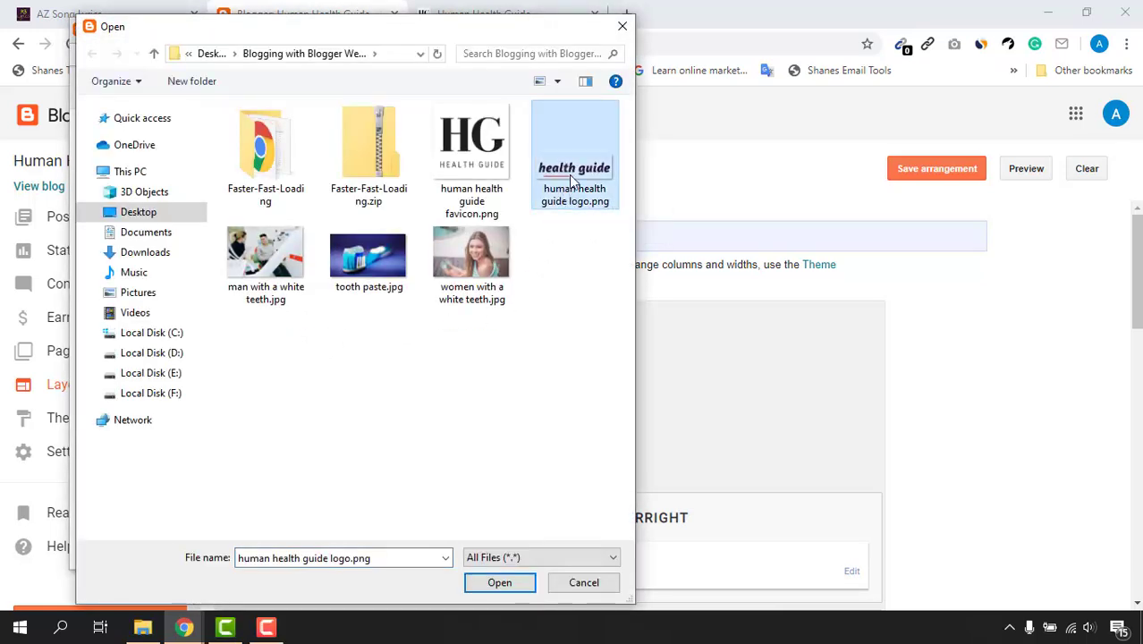
pyautogui.click(523, 582)
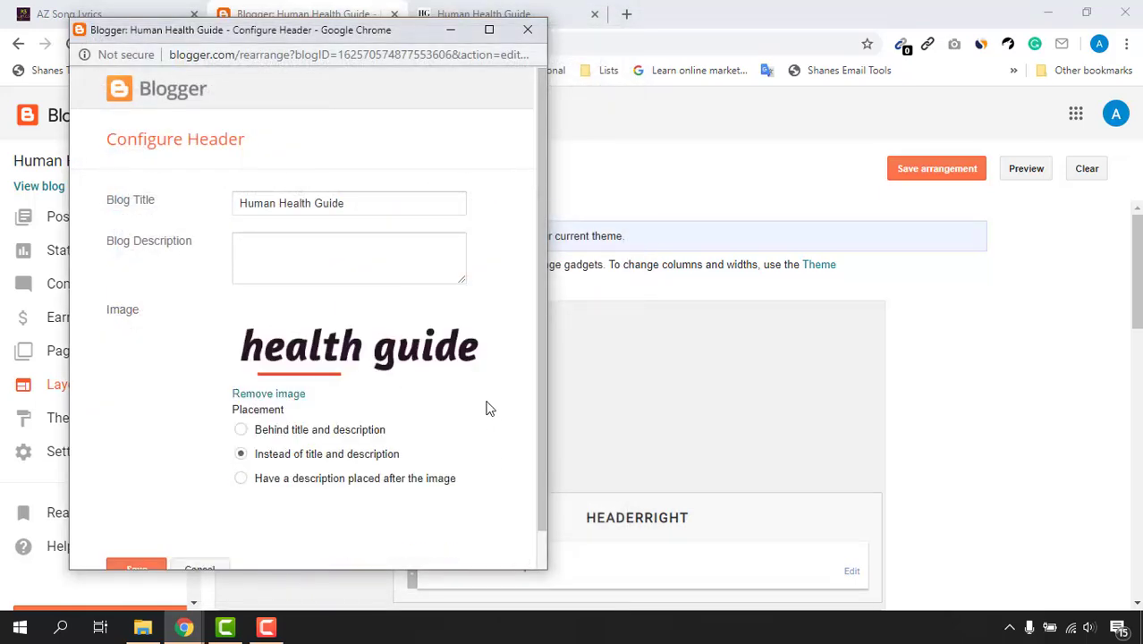
pyautogui.moveTo(539, 353); pyautogui.dragTo(537, 414)
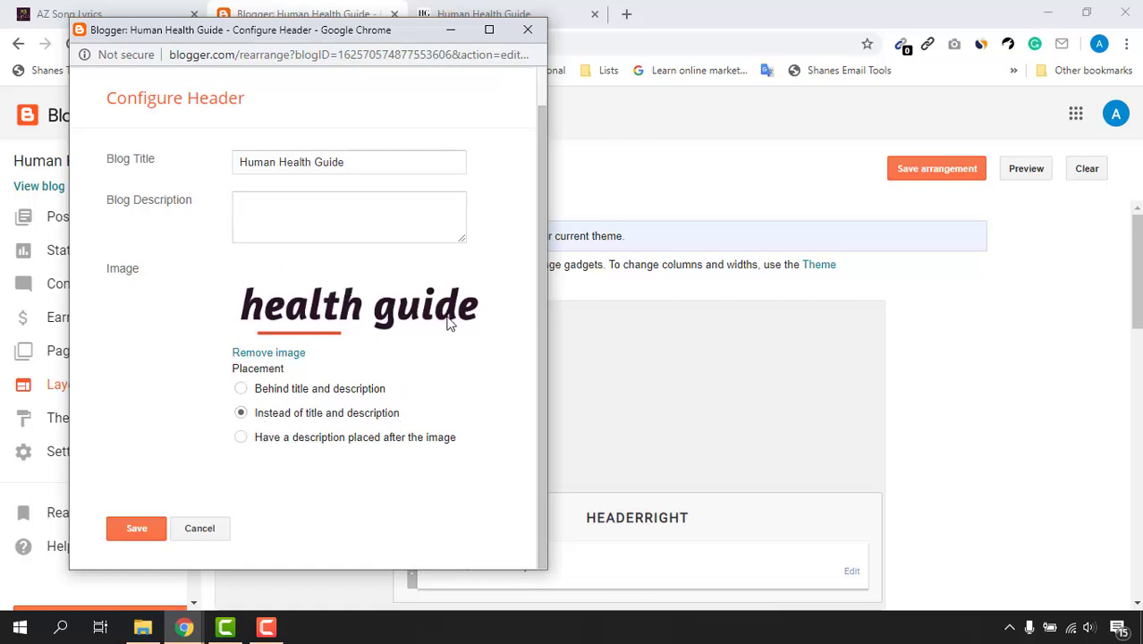
pyautogui.click(134, 533)
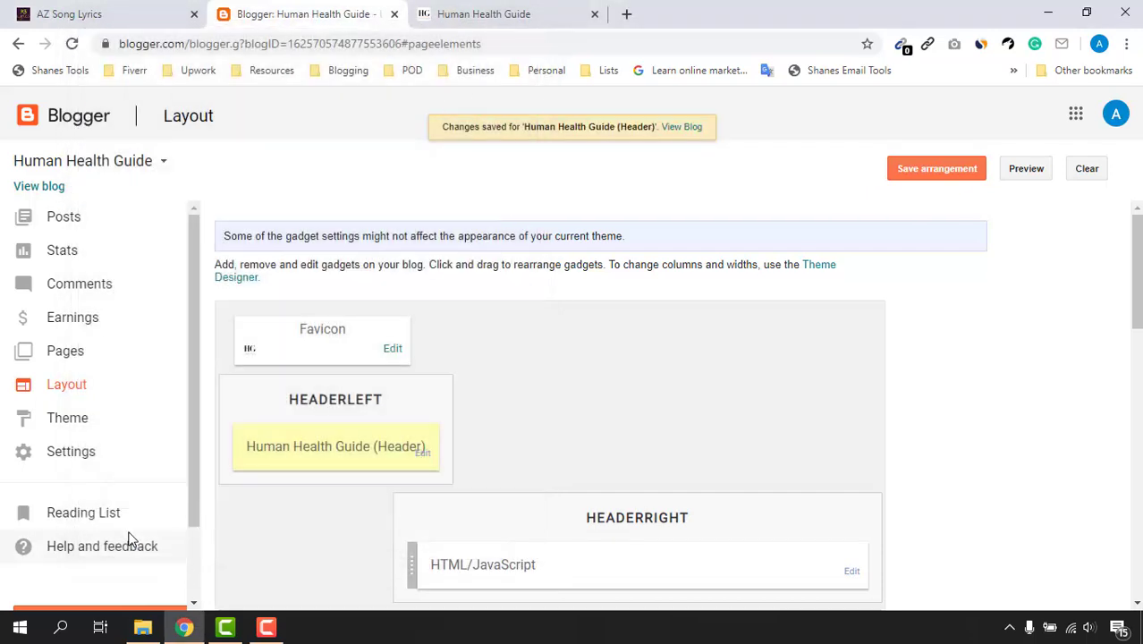
# Refresh the live blog and check the header logo and the rest of the page.
pyautogui.click(523, 13)
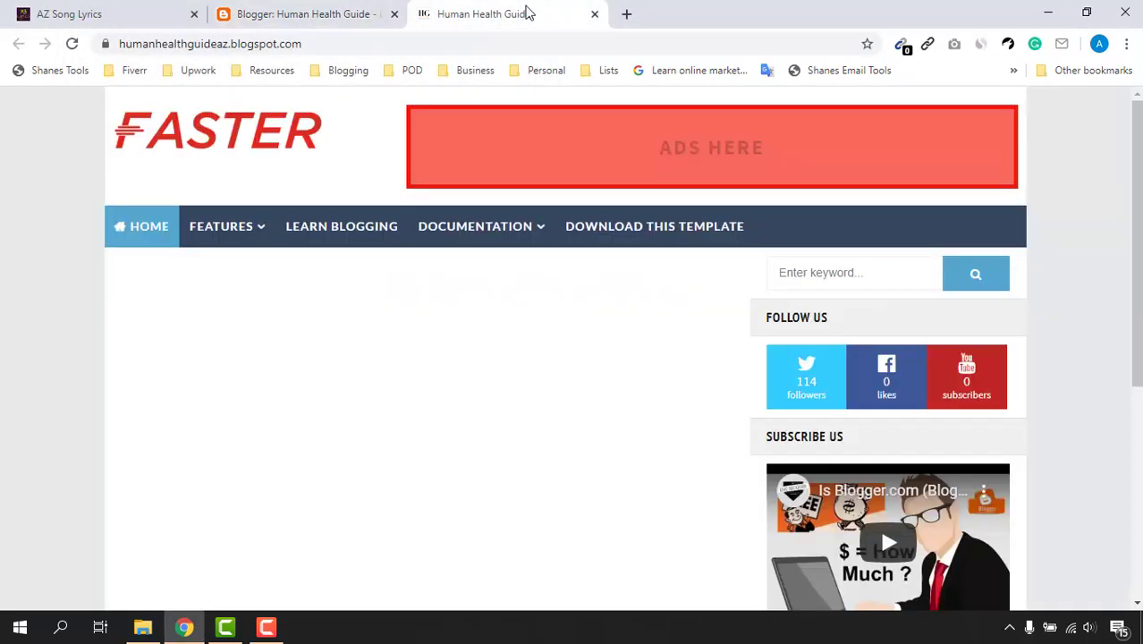
pyautogui.click(71, 43)
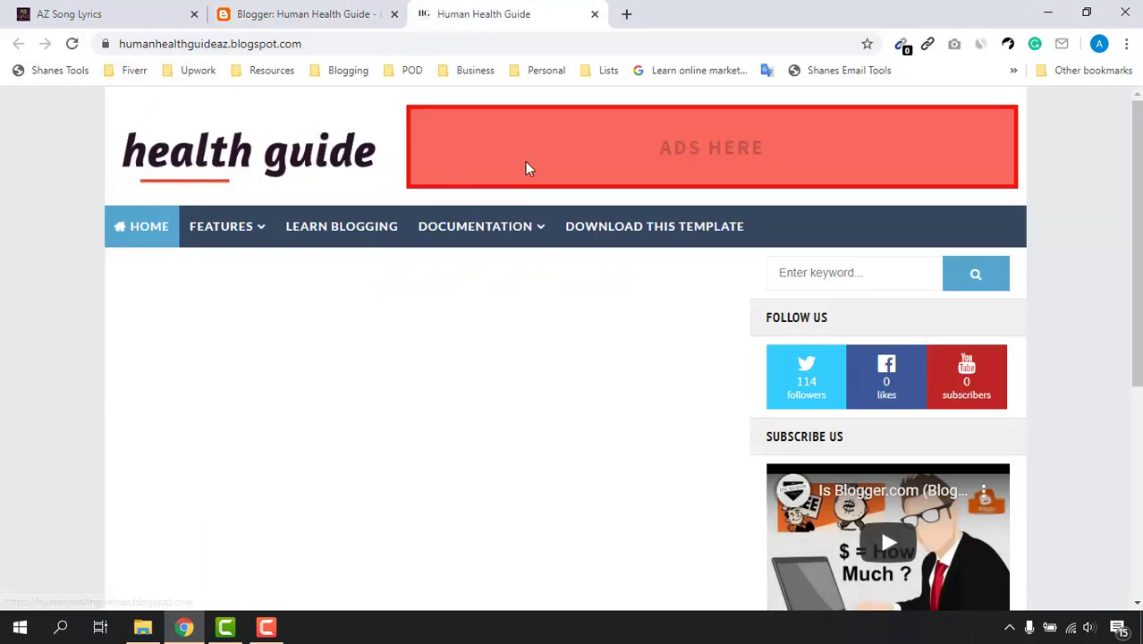
pyautogui.scroll(-5, 2, 399)
pyautogui.scroll(5, 3, 400)
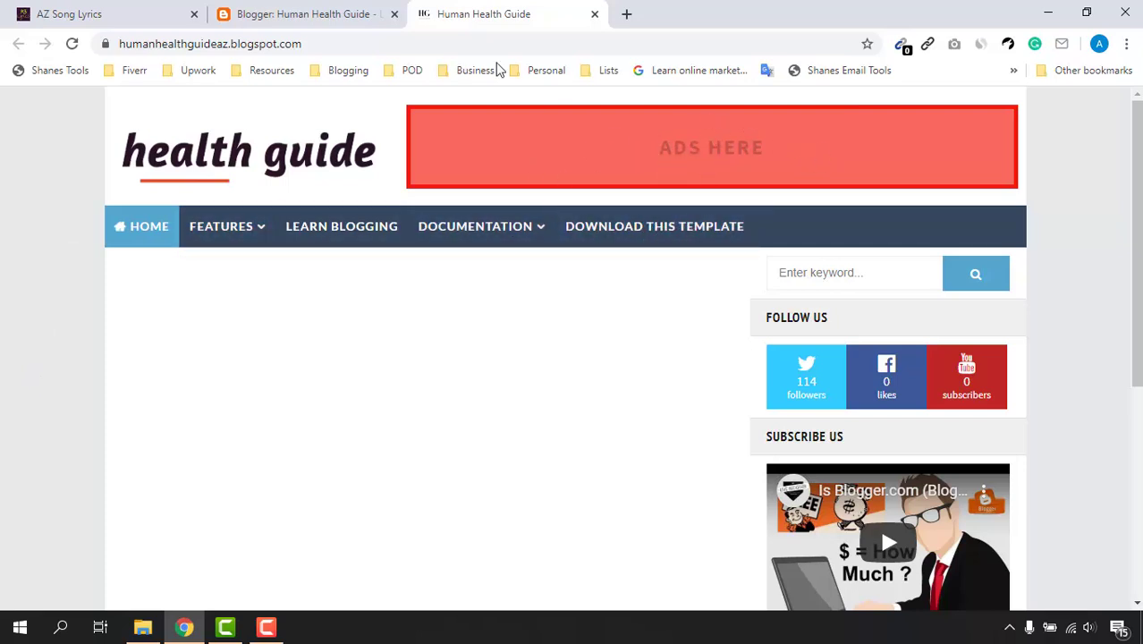
# Open the HeaderRight HTML/JavaScript gadget in the blog layout, examine its ad code and cancel without changes.
pyautogui.click(354, 11)
pyautogui.click(528, 4)
pyautogui.click(320, 11)
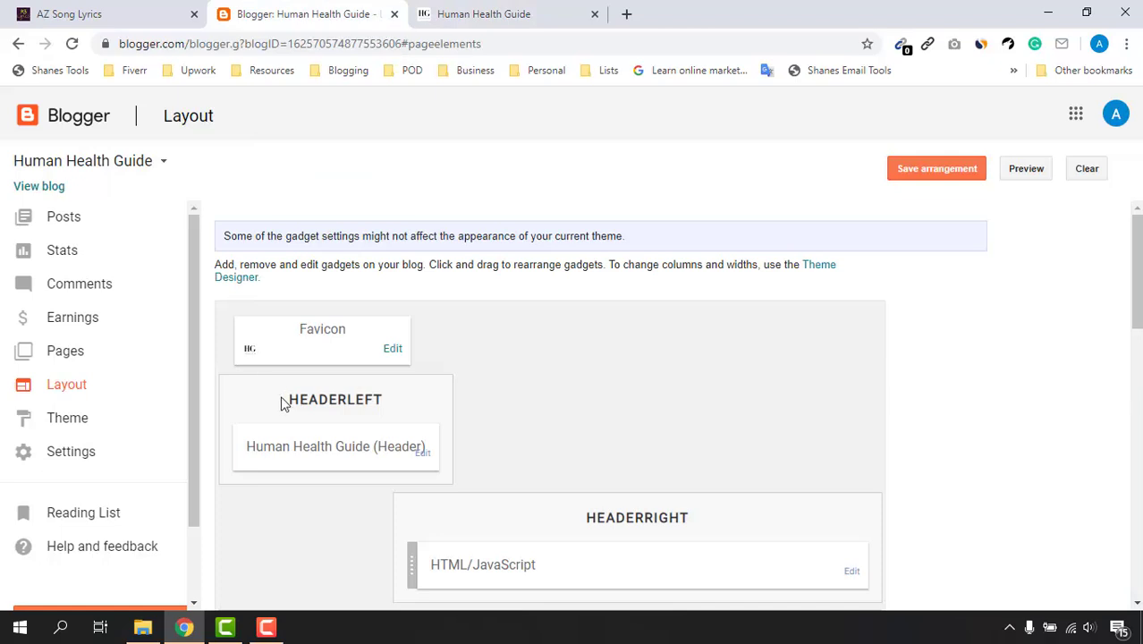
pyautogui.scroll(-2, 281, 401)
pyautogui.scroll(-1, 650, 430)
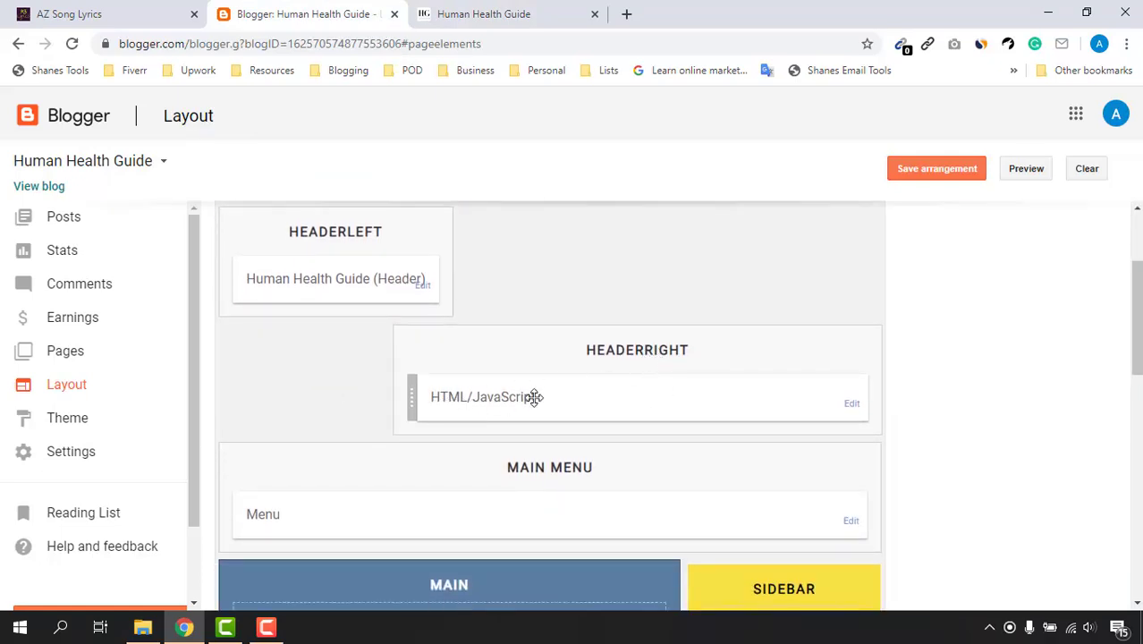
pyautogui.click(851, 407)
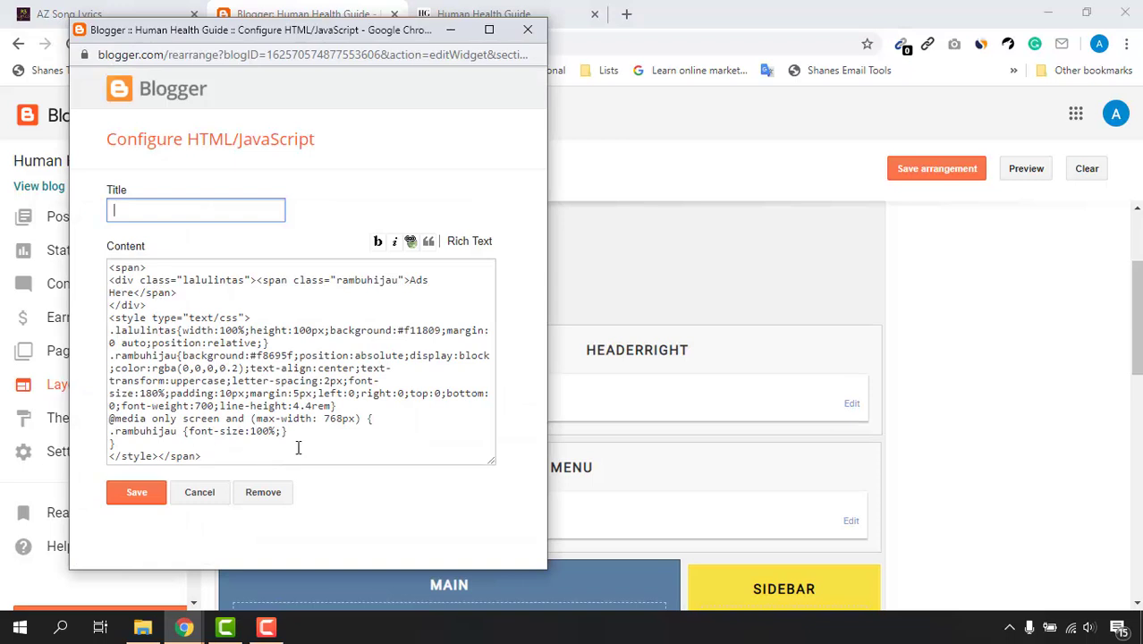
pyautogui.moveTo(298, 451); pyautogui.dragTo(108, 272)
pyautogui.moveTo(109, 270); pyautogui.dragTo(219, 461)
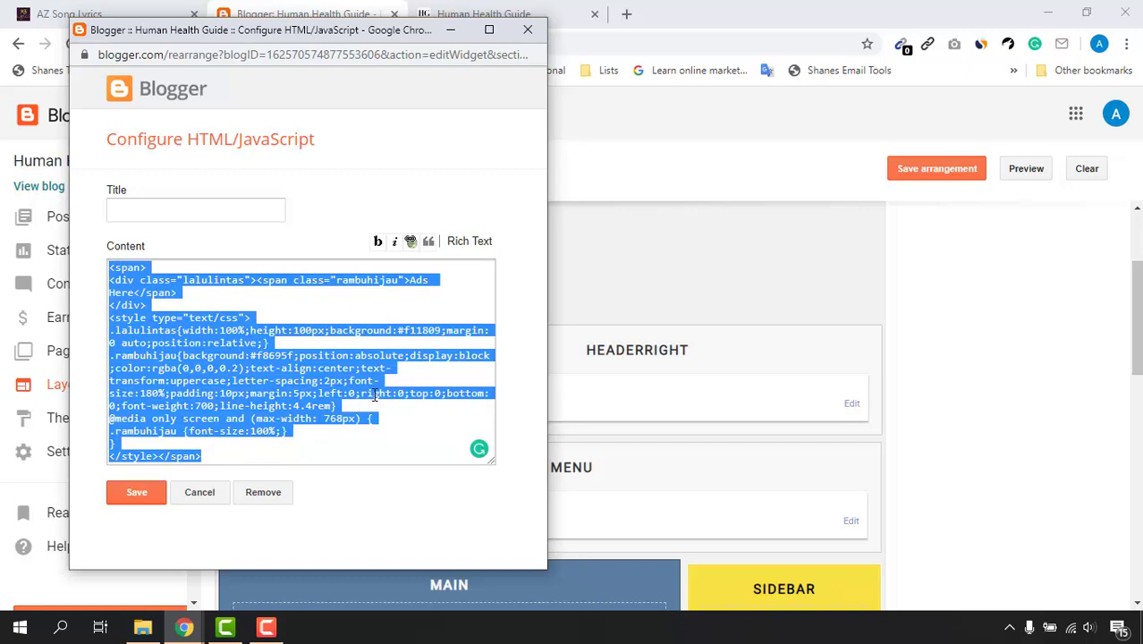
pyautogui.click(223, 491)
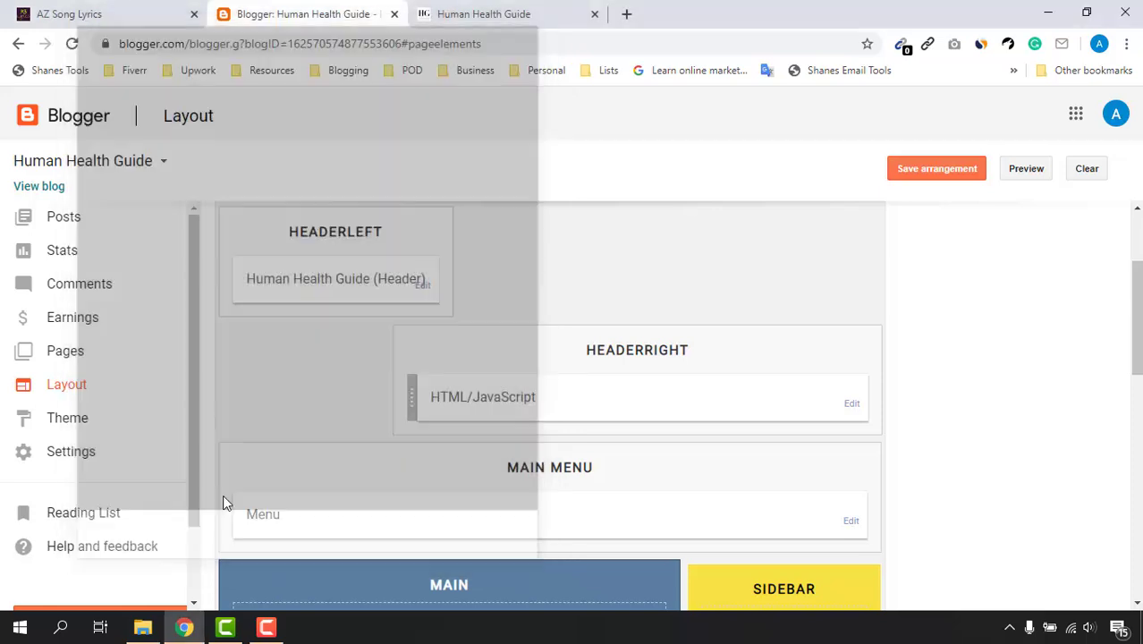
# View the header ad on the AZ Song Lyrics site, then compare the layout's Main Menu section with the live blog.
pyautogui.click(132, 11)
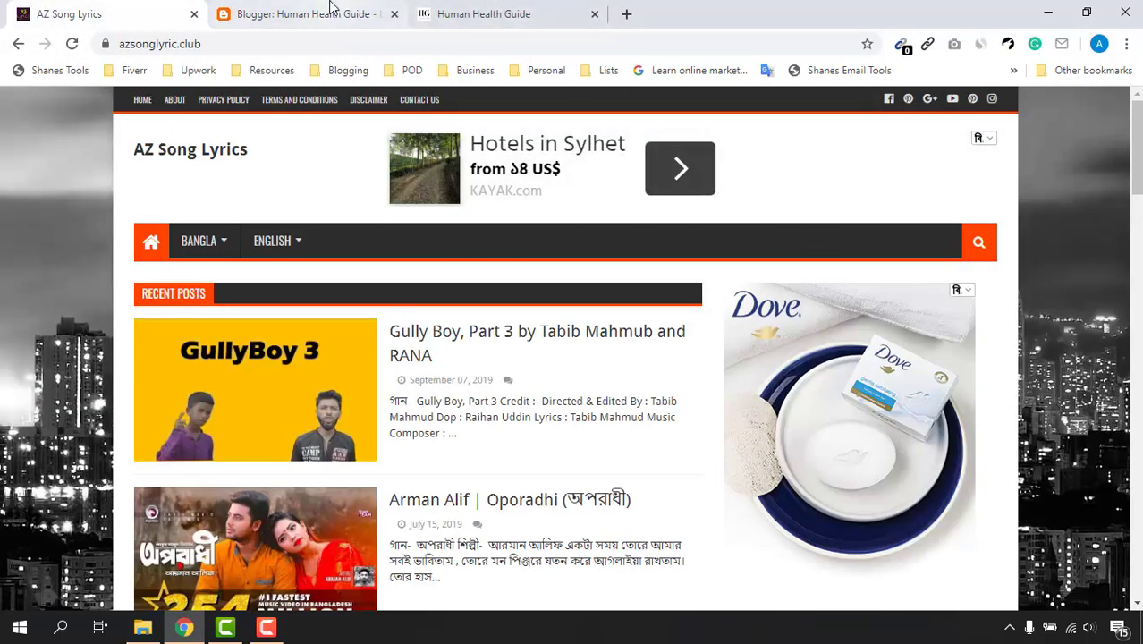
pyautogui.click(297, 18)
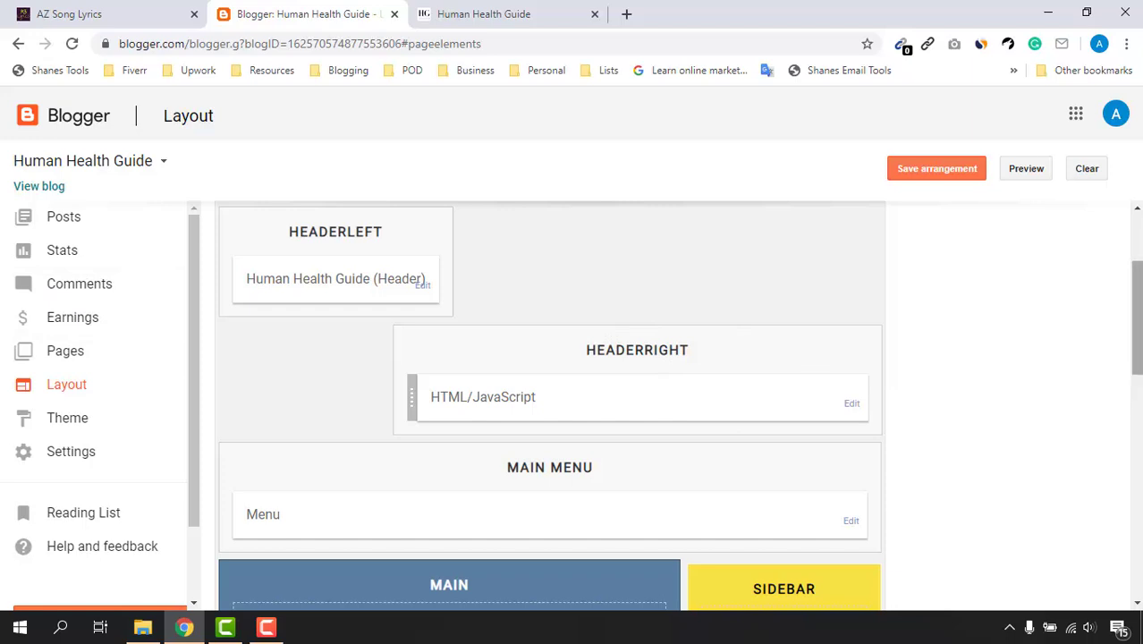
pyautogui.scroll(-3, 1136, 322)
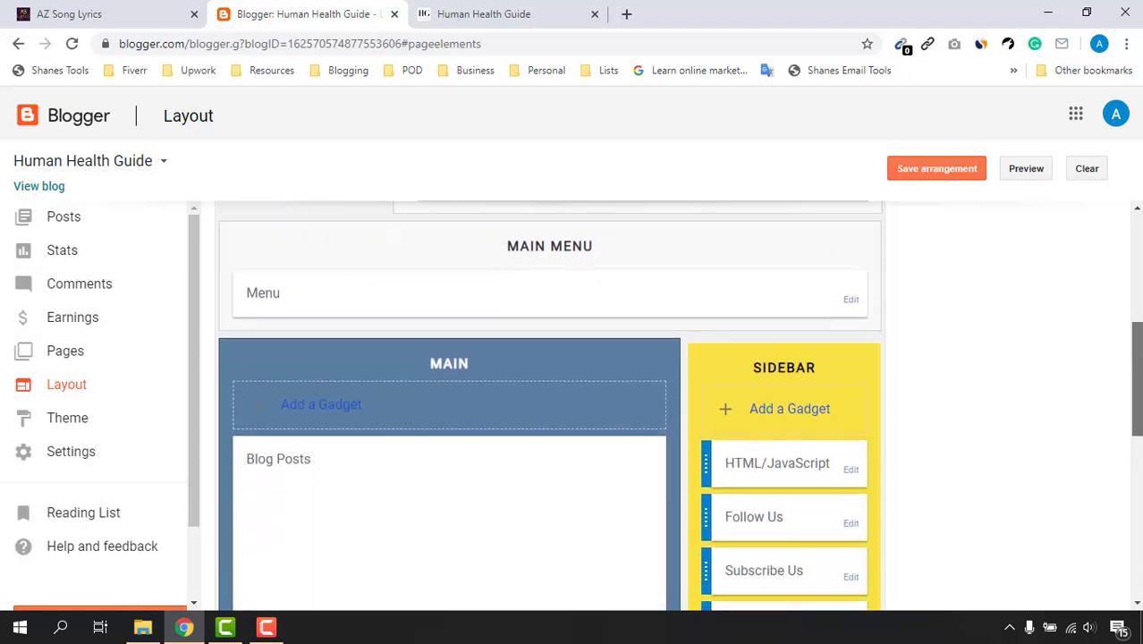
pyautogui.click(521, 14)
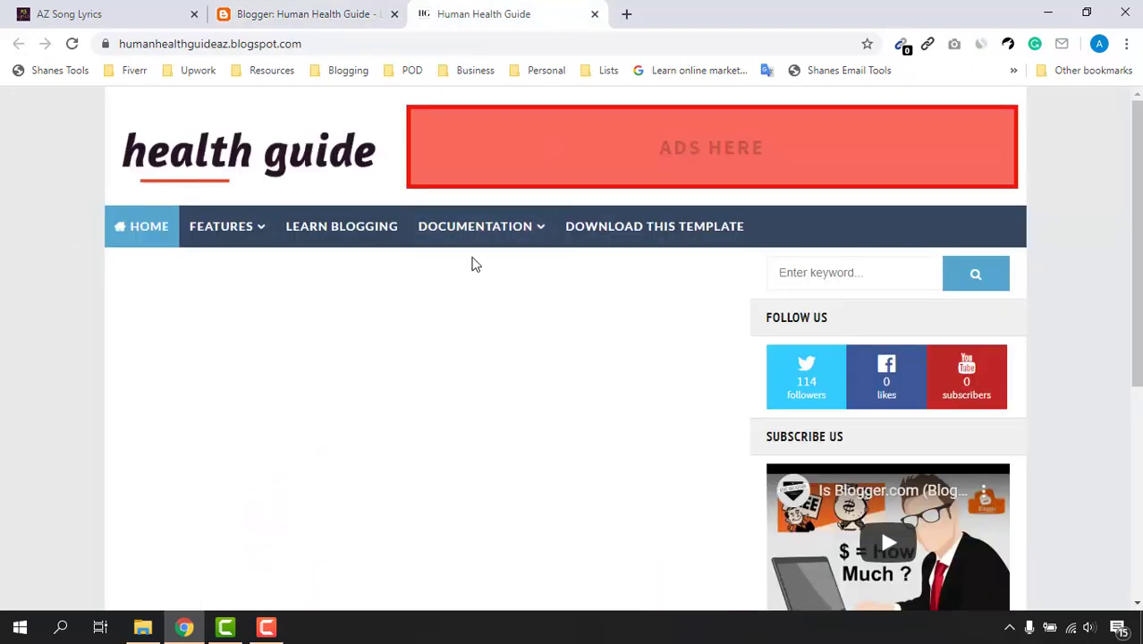
pyautogui.click(318, 9)
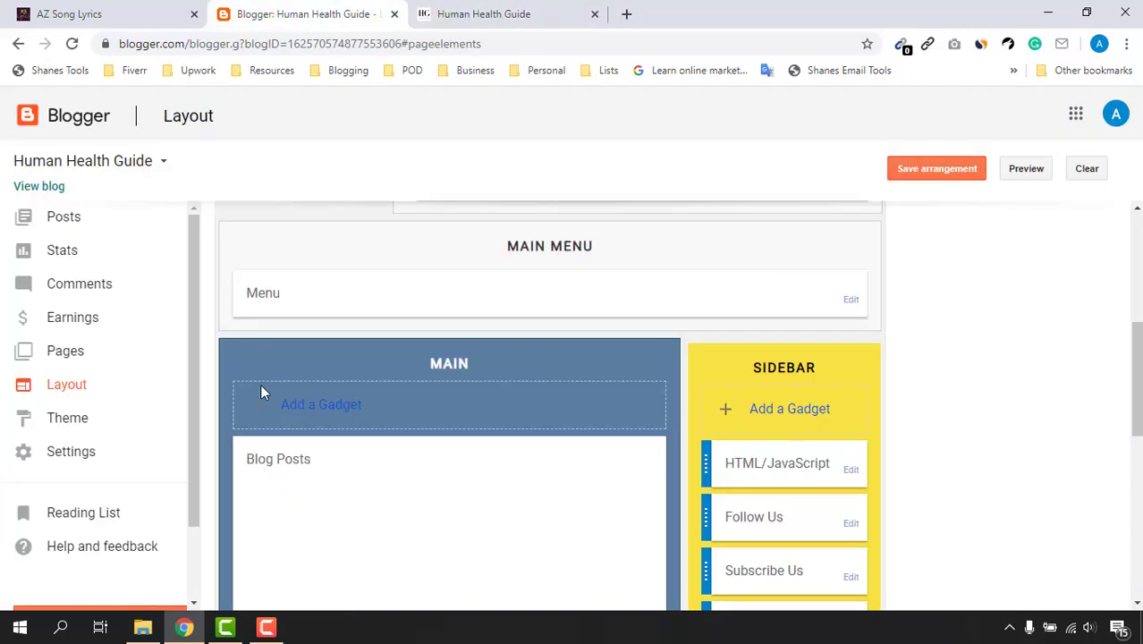
# Open the Menu gadget in the Main Menu section, review its list of links and close it.
pyautogui.click(852, 301)
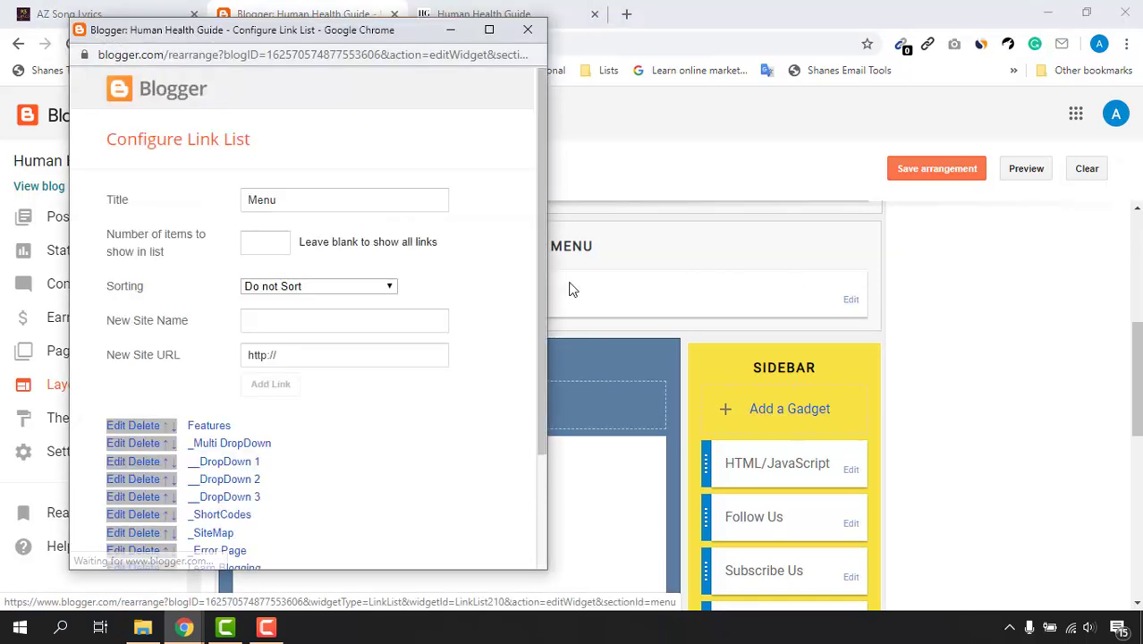
pyautogui.moveTo(542, 293); pyautogui.dragTo(541, 430)
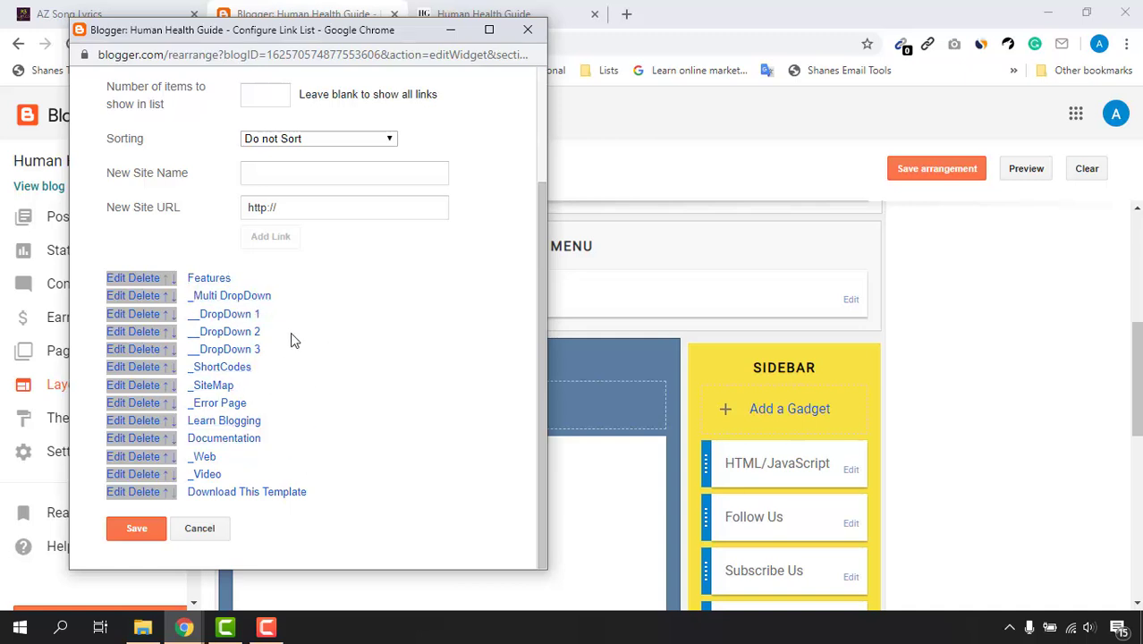
pyautogui.click(529, 31)
# Examine the Features menu and its Multi DropDown submenu on the live blog, and return to the layout.
pyautogui.click(496, 8)
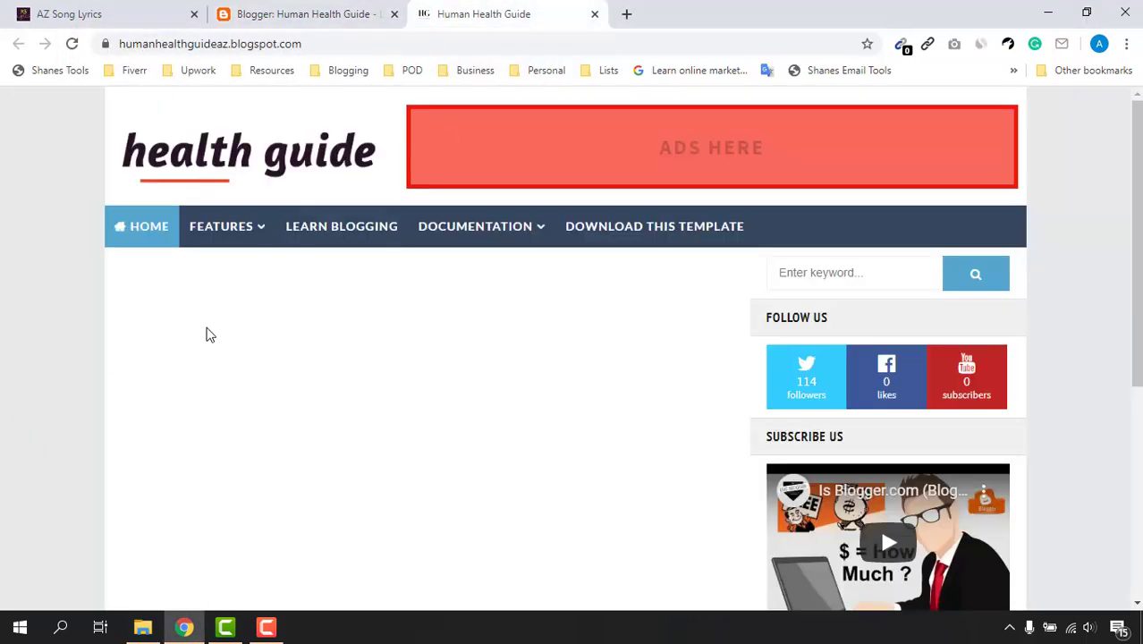
pyautogui.moveTo(217, 228)
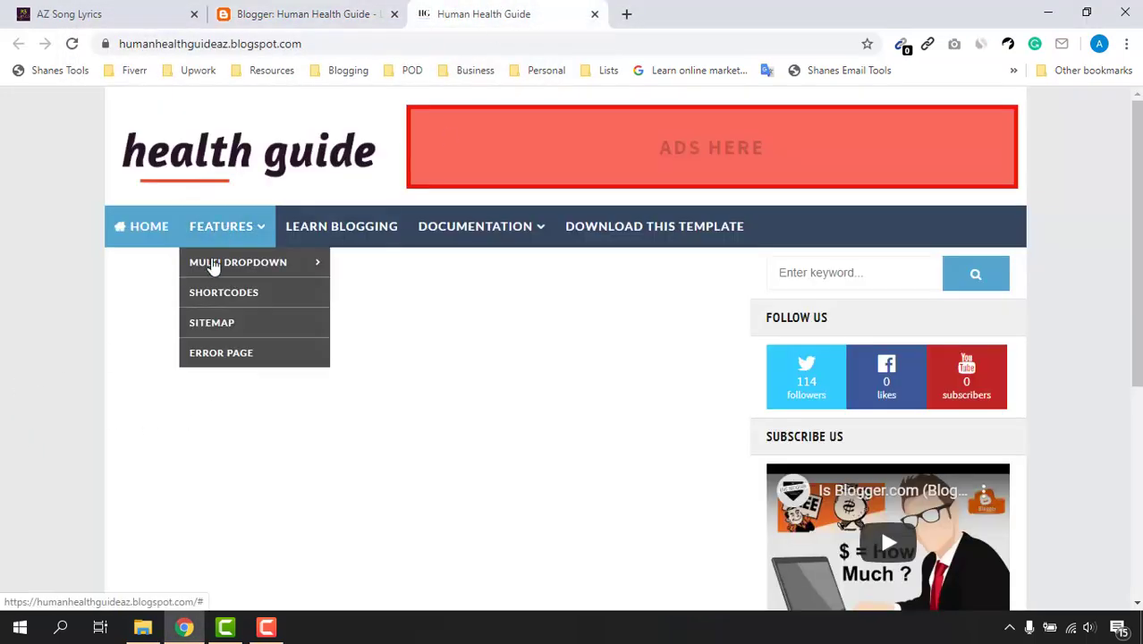
pyautogui.moveTo(212, 266)
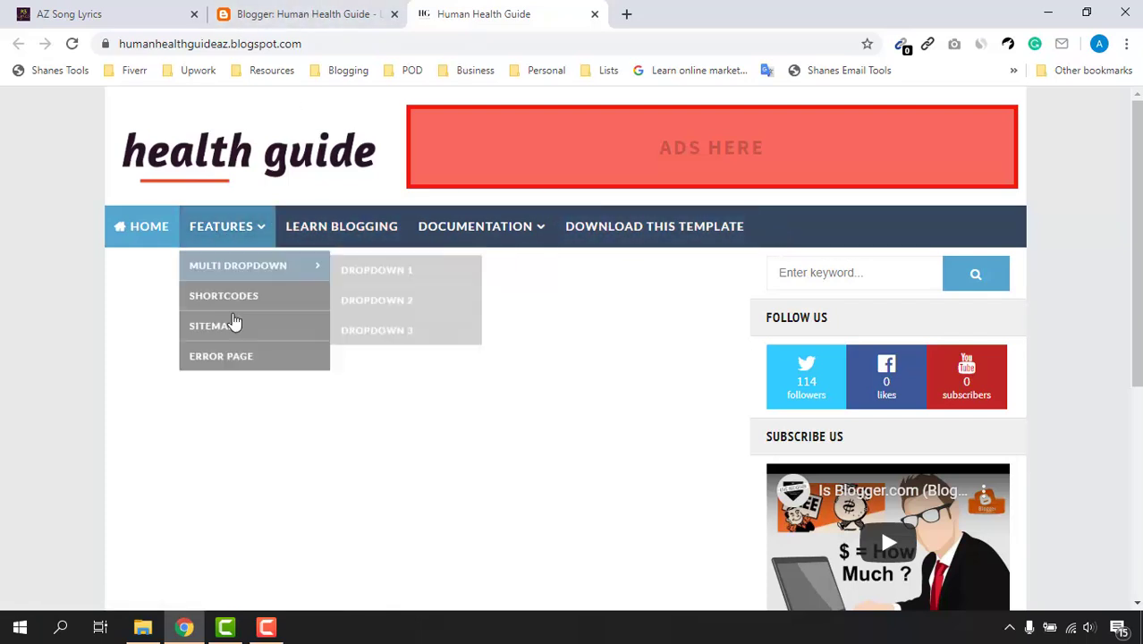
pyautogui.click(354, 7)
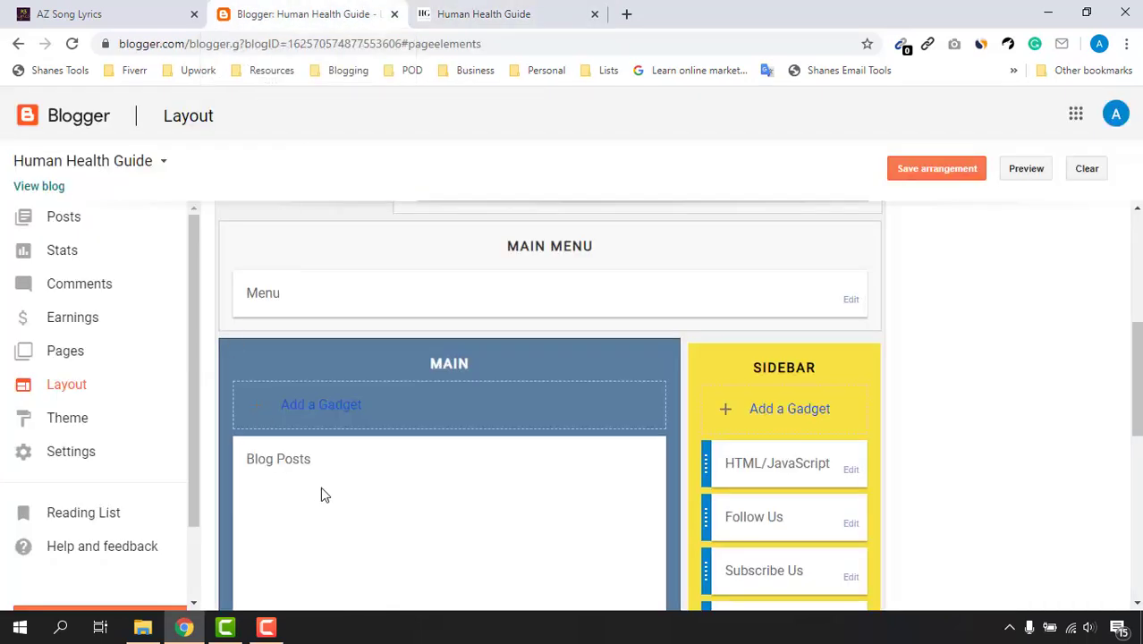
# Delete every link from the Main Menu's Menu gadget, from Features through Download This Template, and save the gadget.
pyautogui.scroll(-1, 537, 429)
pyautogui.scroll(2, 314, 365)
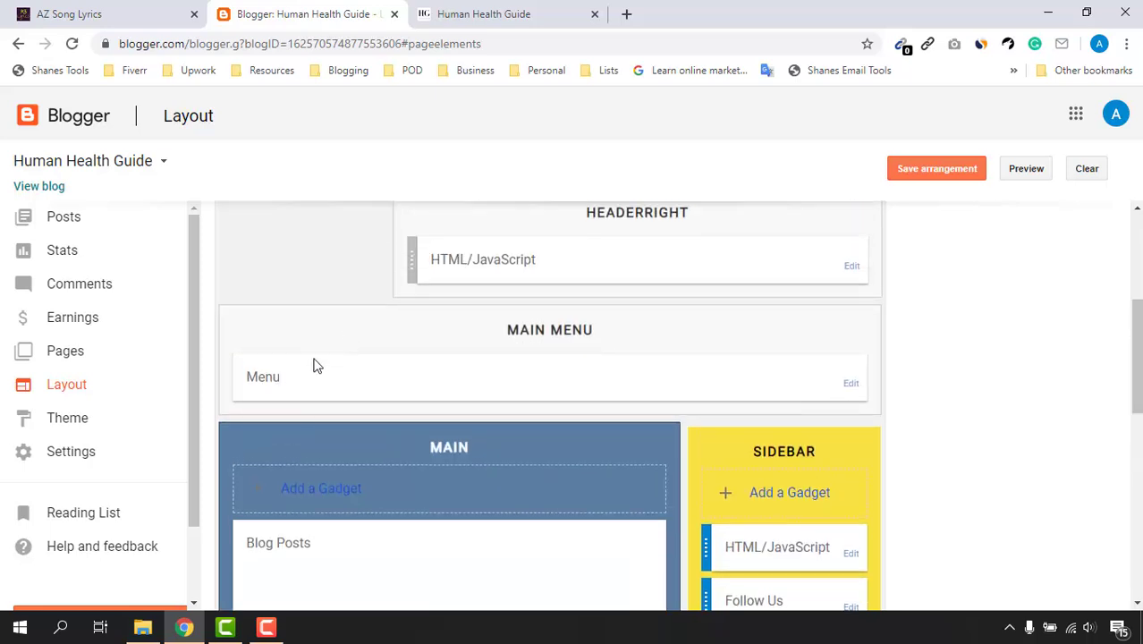
pyautogui.click(852, 384)
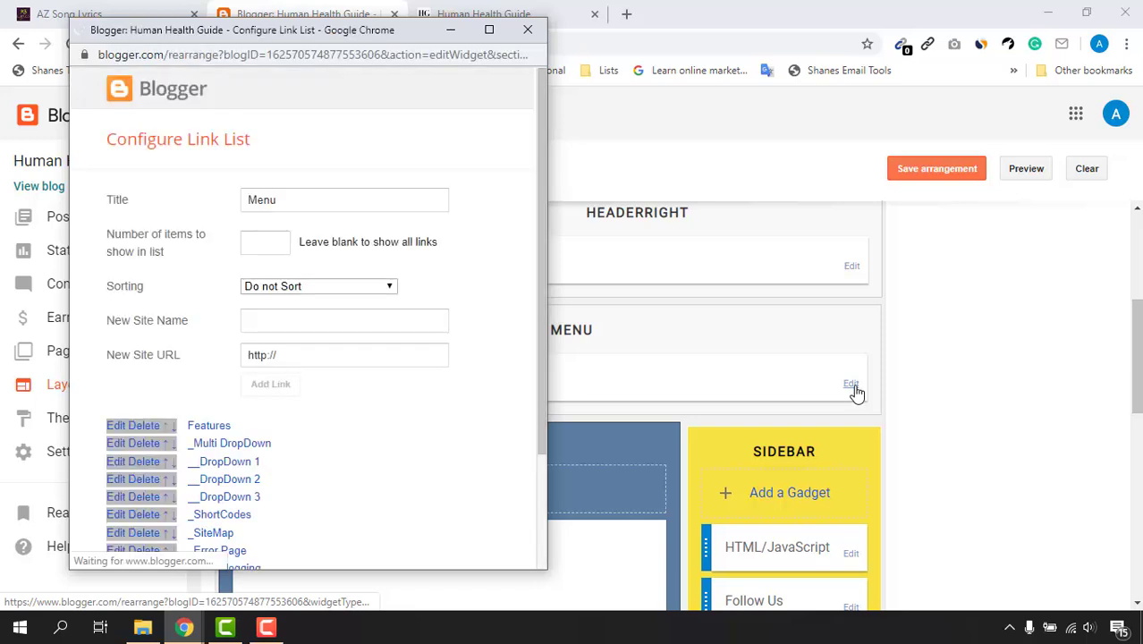
pyautogui.scroll(-2, 403, 404)
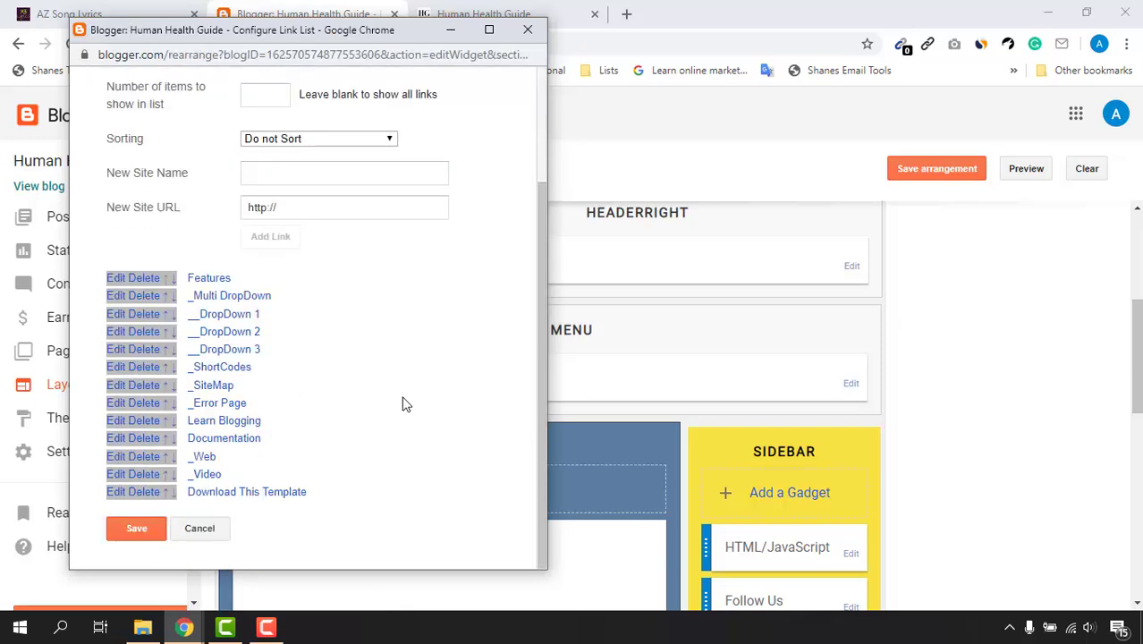
pyautogui.click(146, 279)
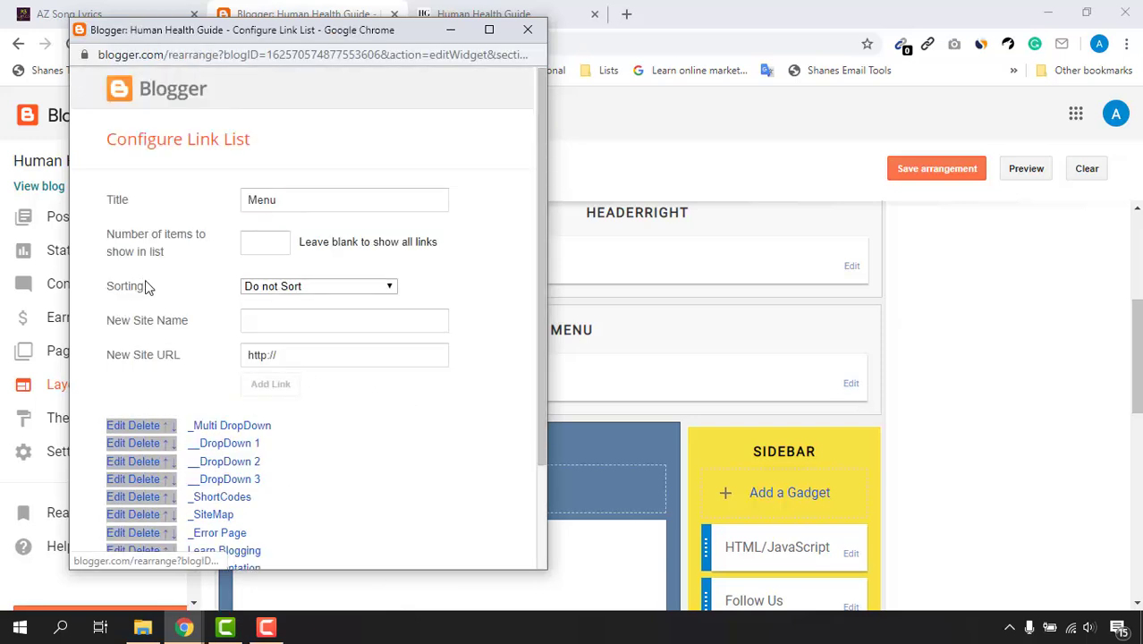
pyautogui.click(158, 425)
pyautogui.click(145, 431)
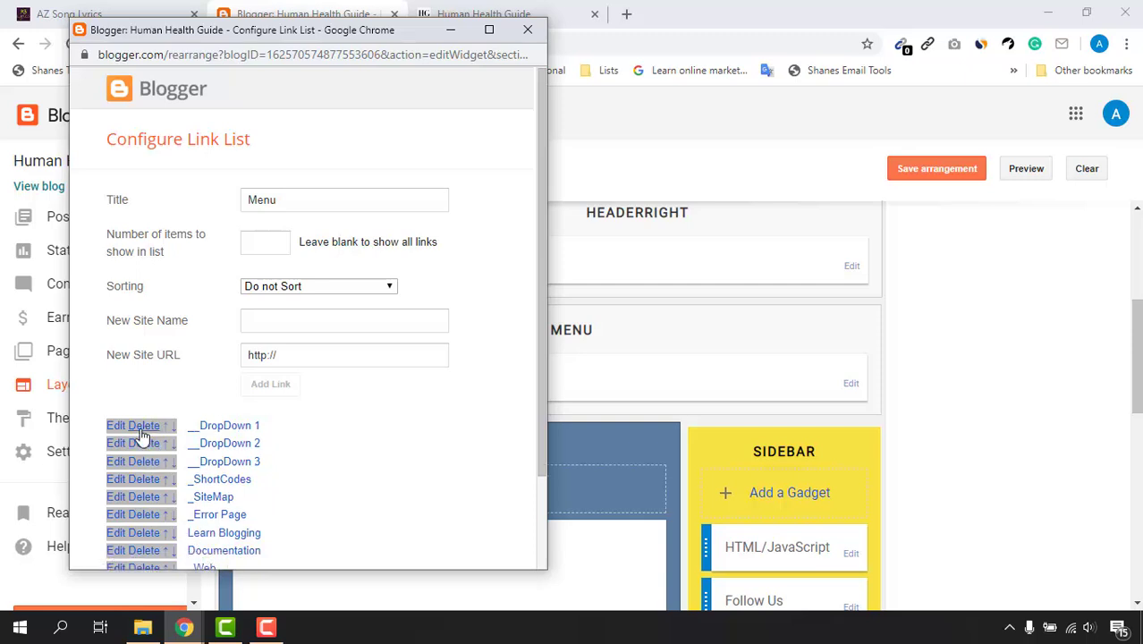
pyautogui.click(147, 442)
pyautogui.click(149, 426)
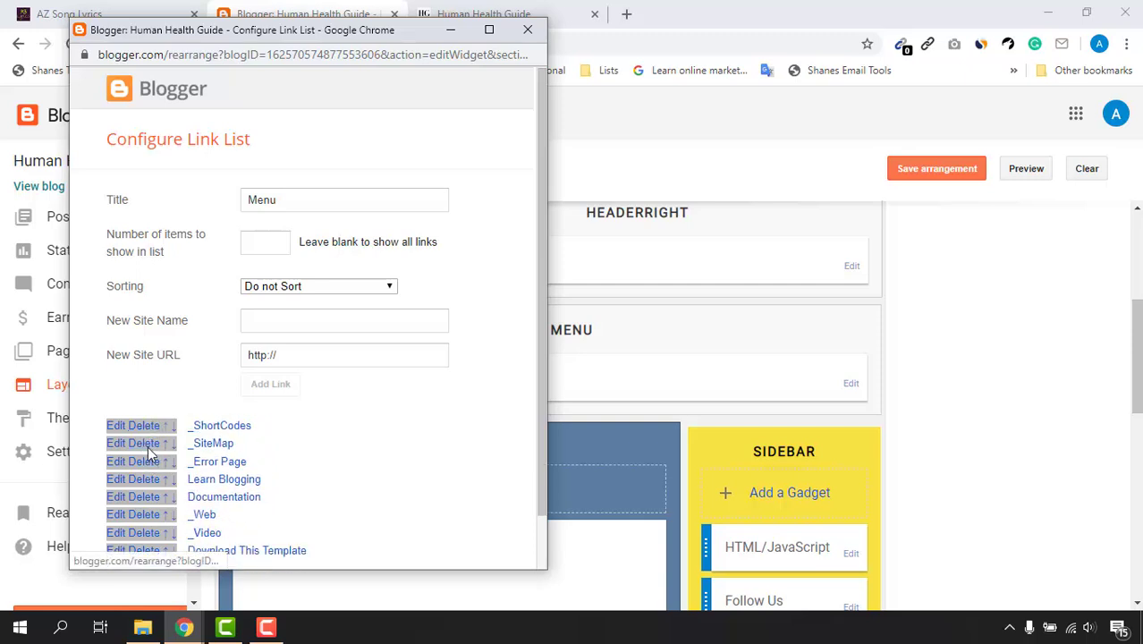
pyautogui.click(148, 445)
pyautogui.click(148, 427)
pyautogui.click(148, 427)
pyautogui.click(149, 427)
pyautogui.click(146, 443)
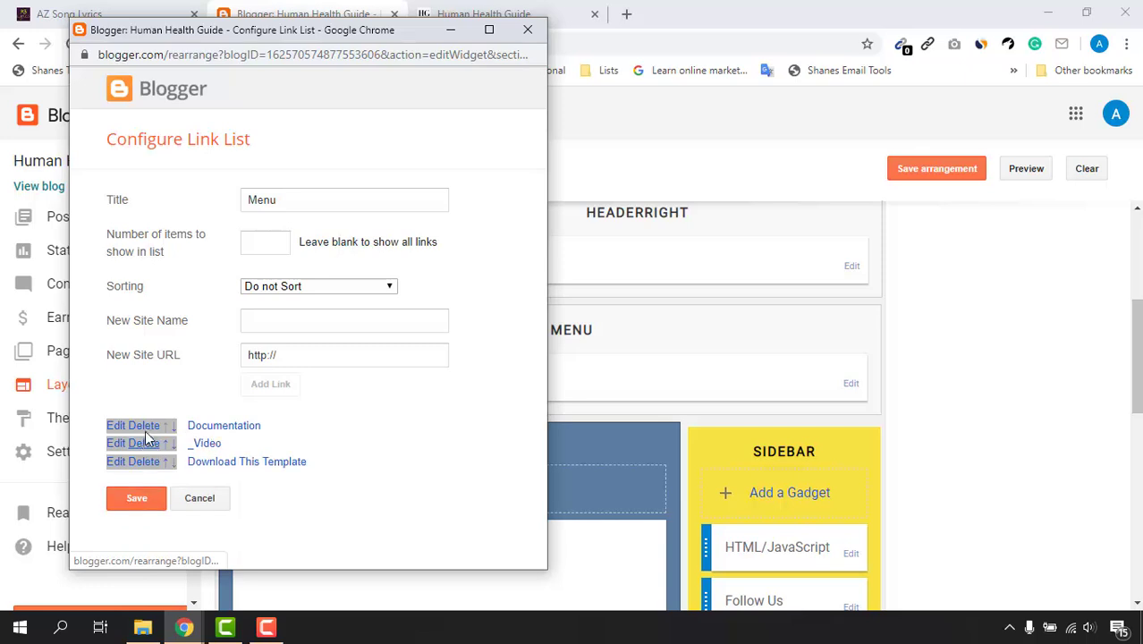
pyautogui.click(147, 427)
pyautogui.click(146, 442)
pyautogui.click(145, 426)
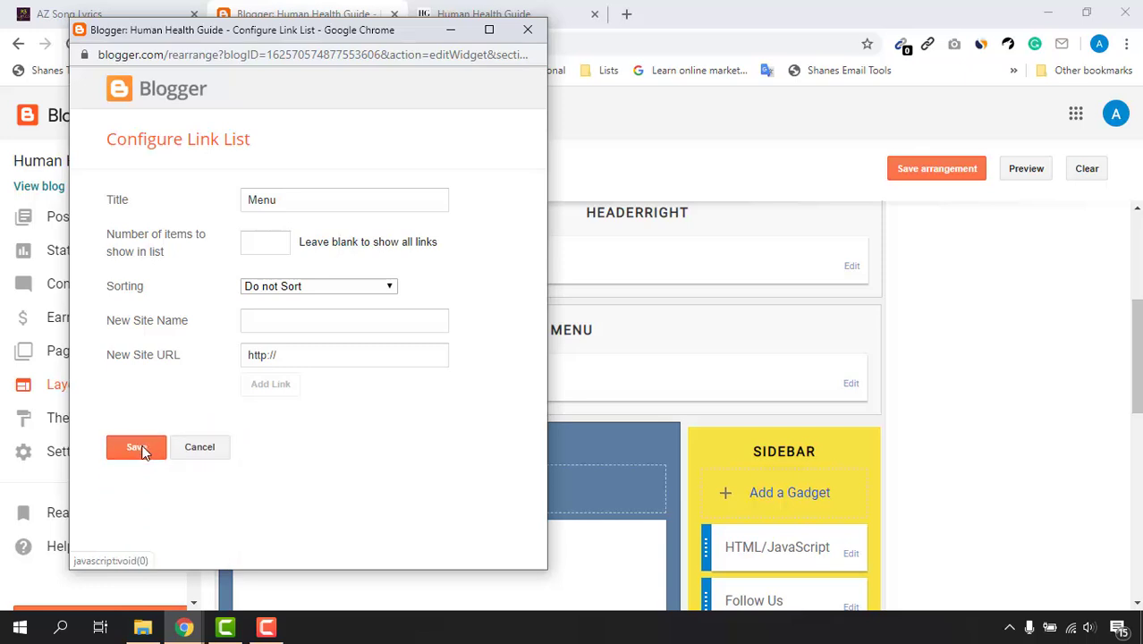
pyautogui.click(136, 448)
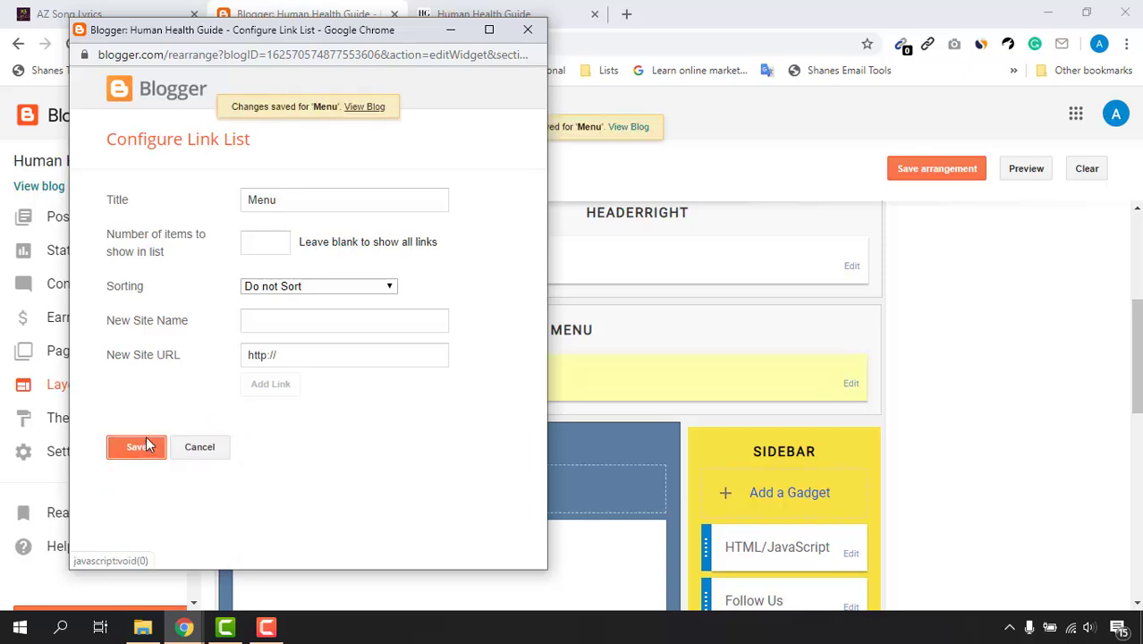
# Refresh the live Human Health Guide blog and check its navigation bar.
pyautogui.click(475, 12)
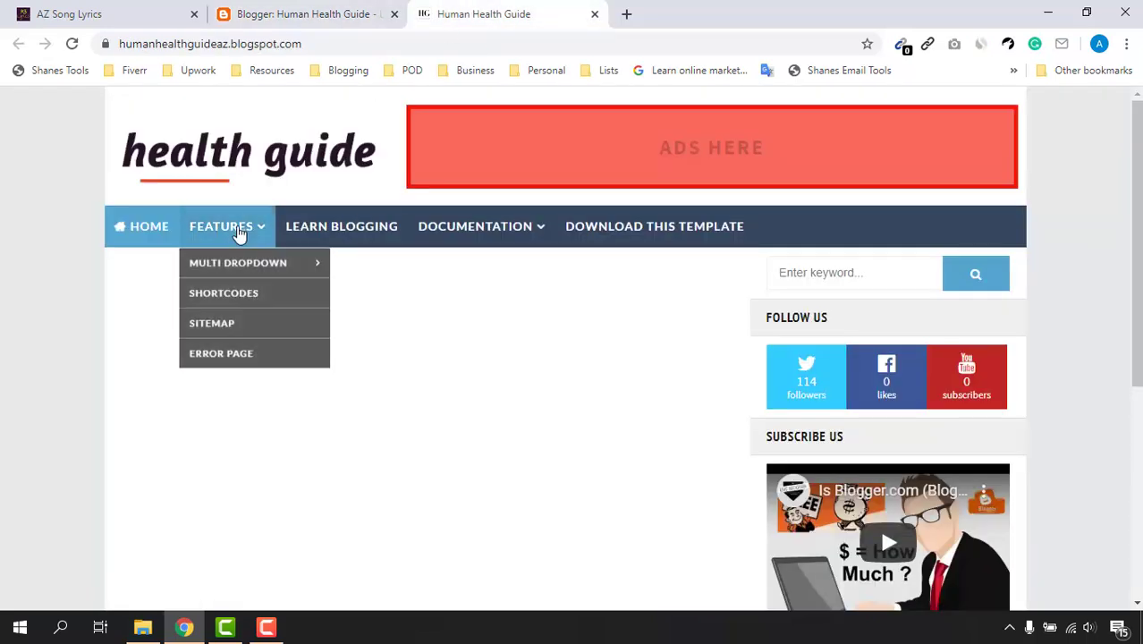
pyautogui.moveTo(416, 244)
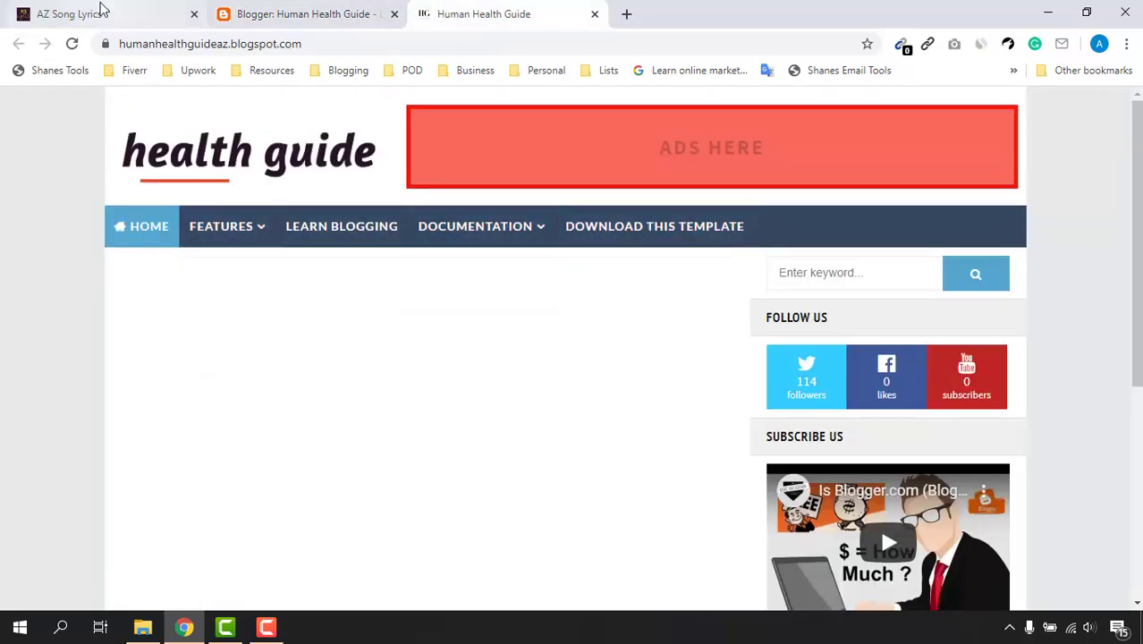
pyautogui.click(72, 43)
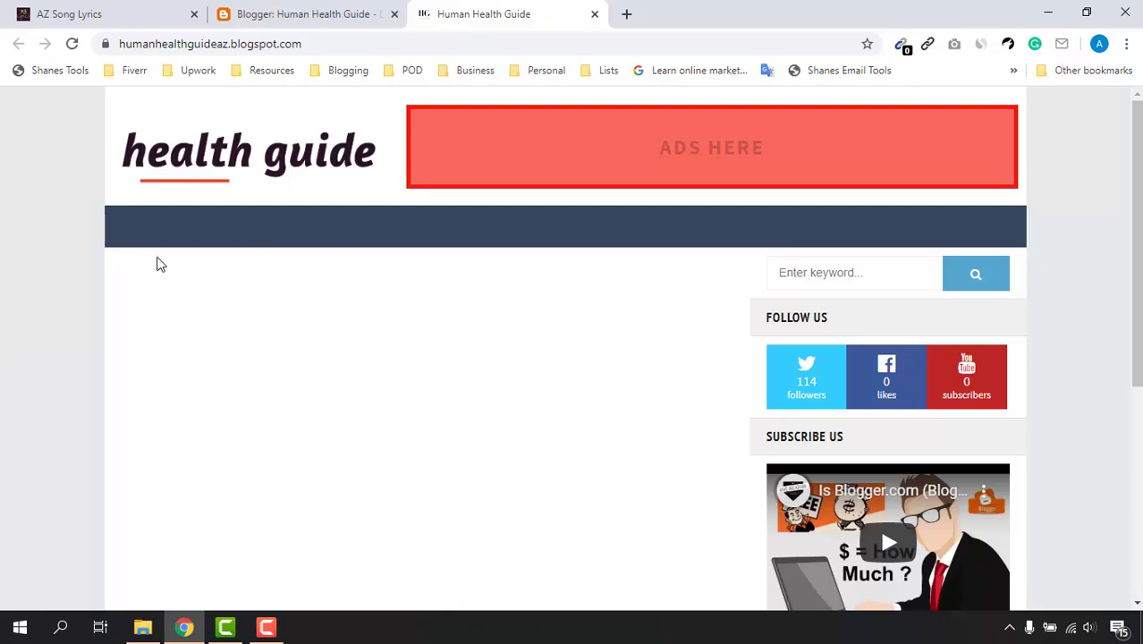
# Reopen the Menu gadget of the Main Menu section in the layout for editing.
pyautogui.click(309, 11)
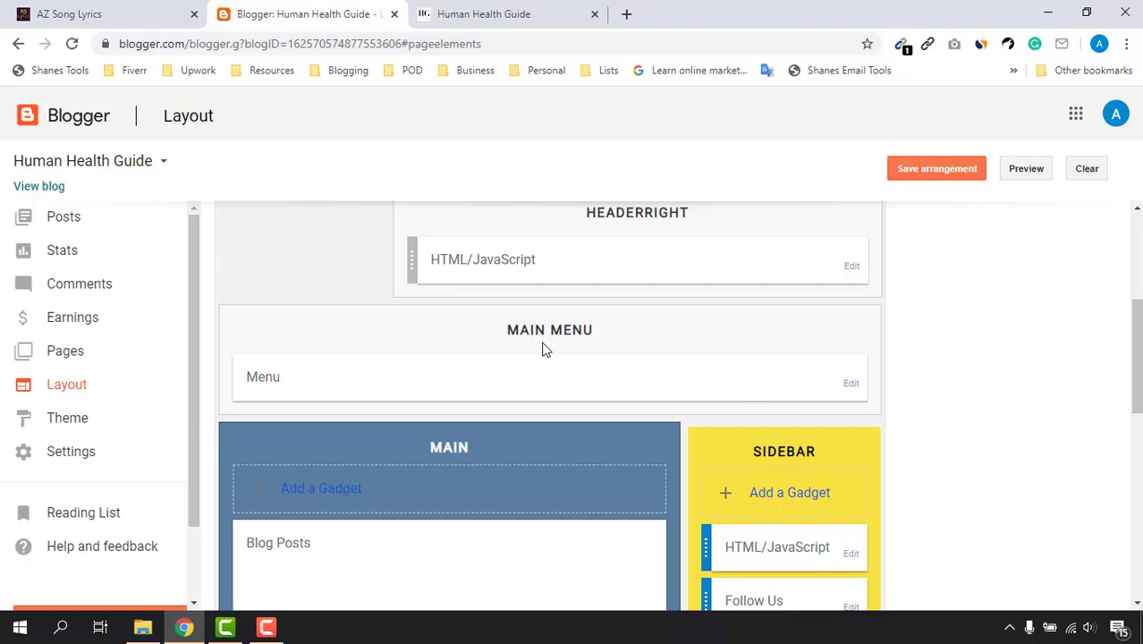
pyautogui.click(851, 384)
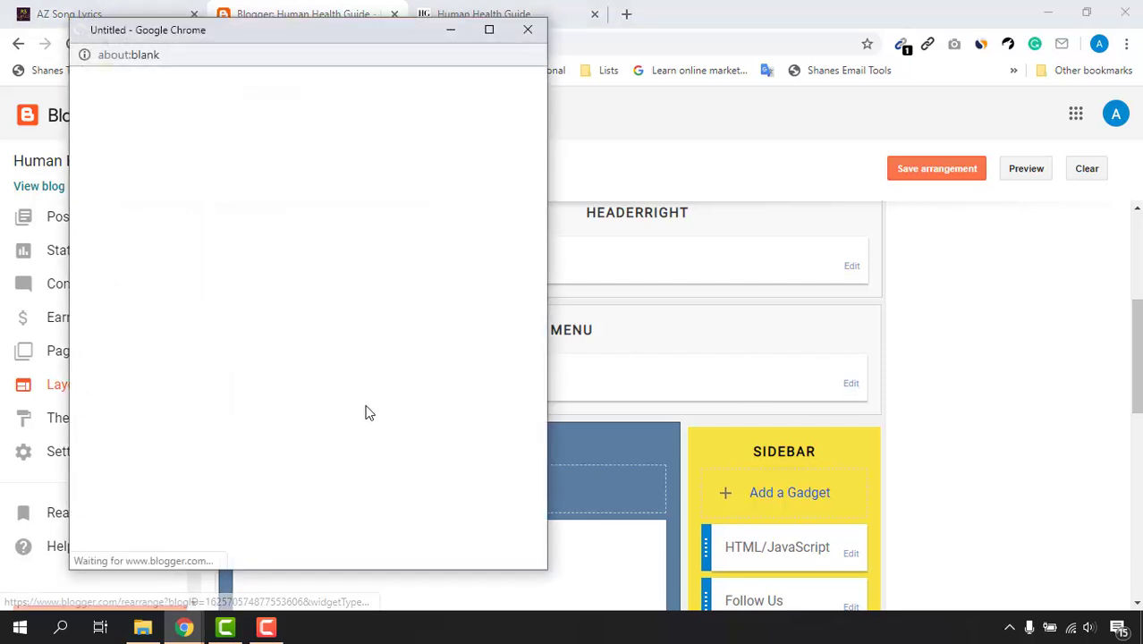
pyautogui.click(317, 198)
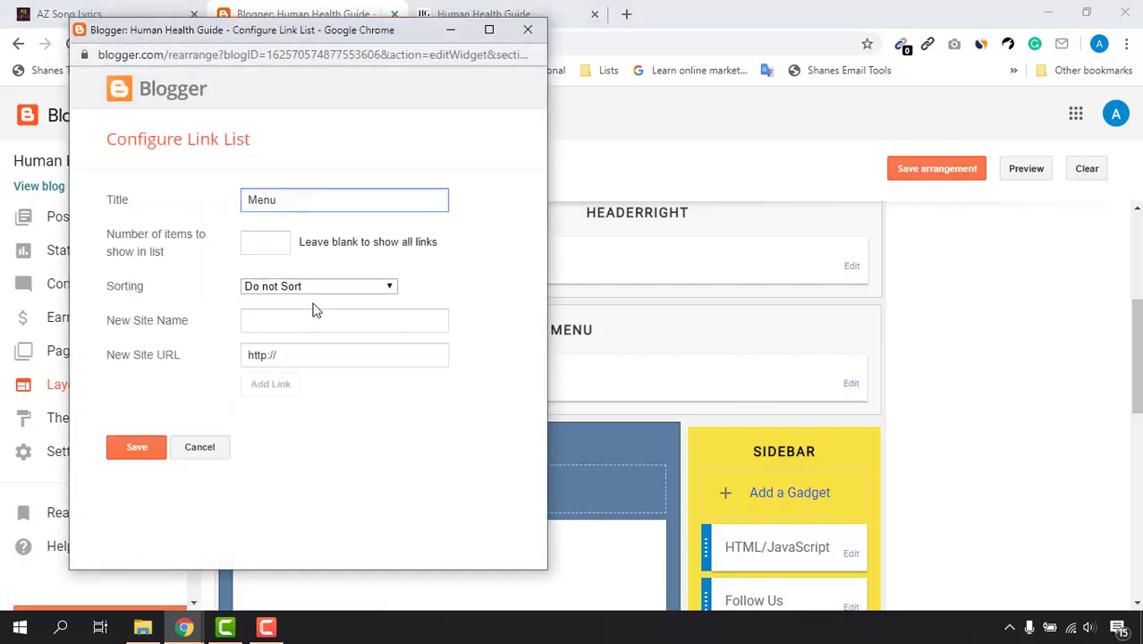
pyautogui.click(136, 447)
# Put the live blog's address, humanhealthguideaz.blogspot.com, on the clipboard.
pyautogui.click(497, 13)
pyautogui.click(429, 44)
pyautogui.hotkey('ctrl', 'c')
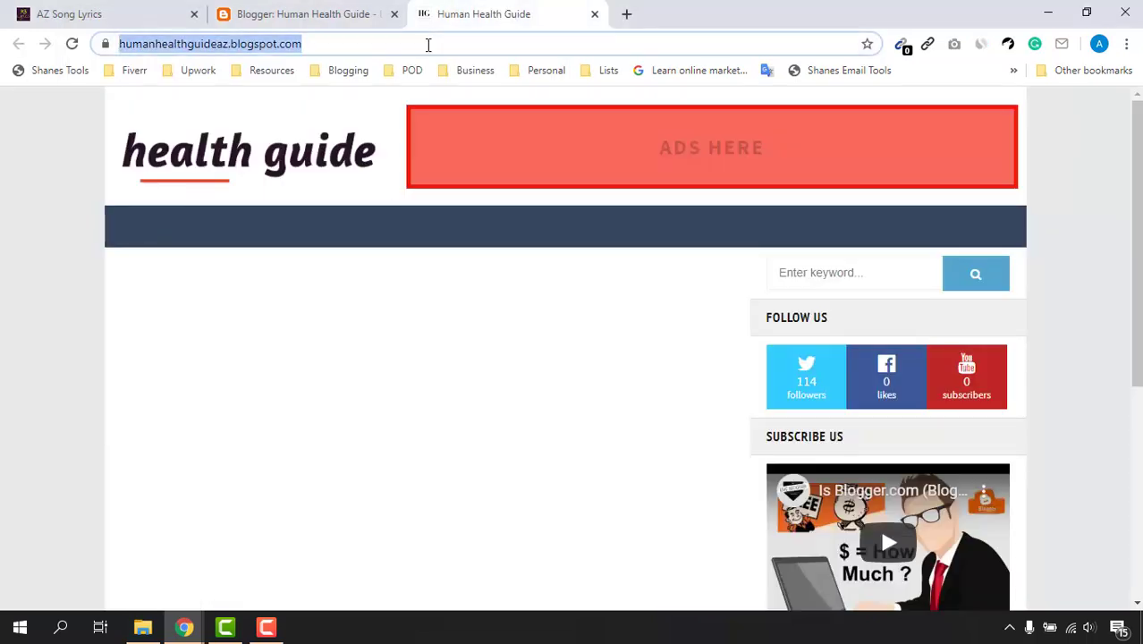
pyautogui.rightClick(429, 44)
pyautogui.click(468, 116)
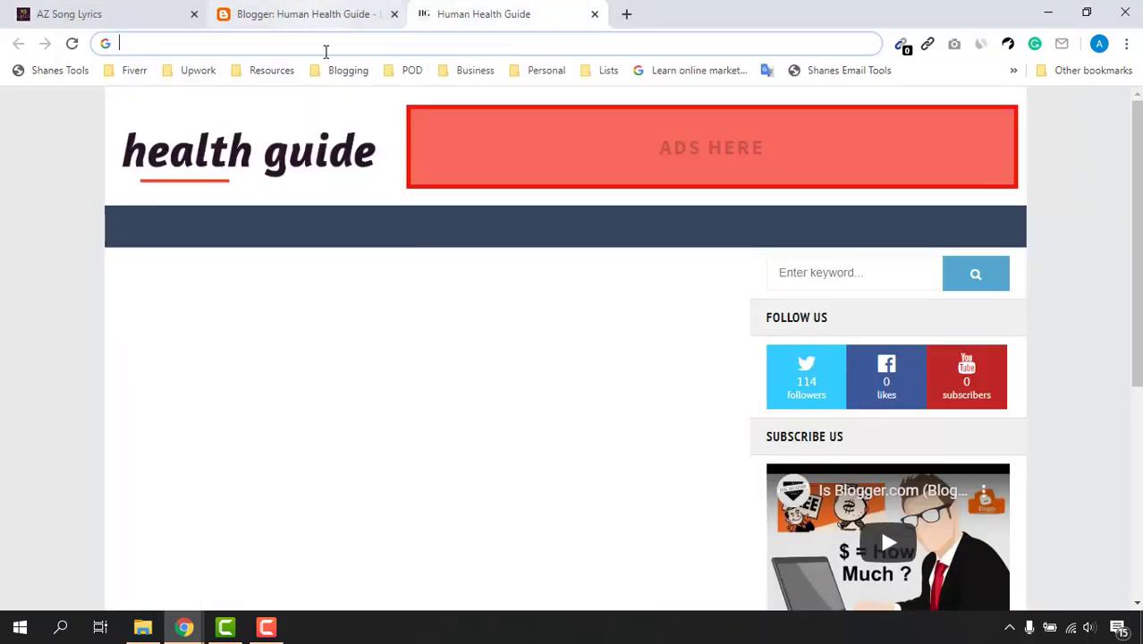
pyautogui.click(188, 627)
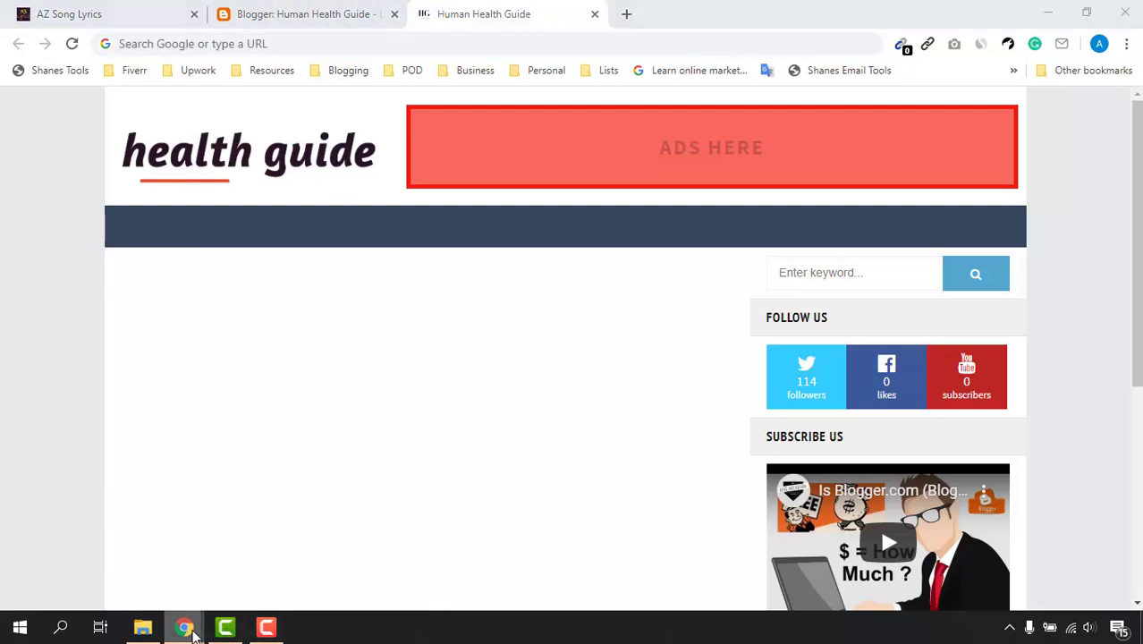
pyautogui.click(268, 546)
pyautogui.click(314, 356)
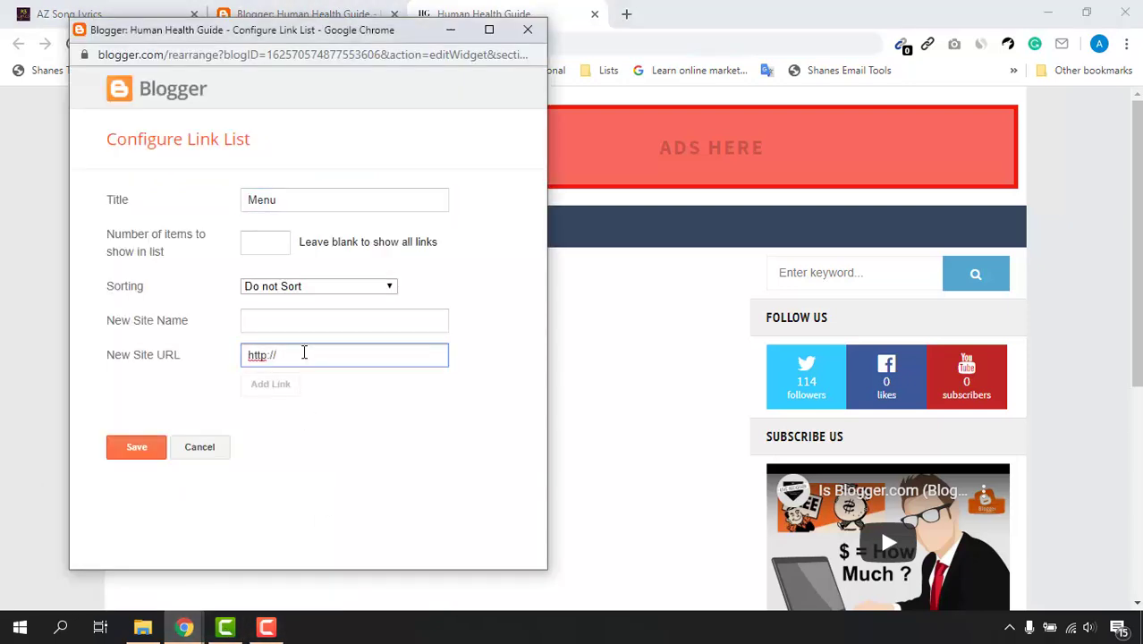
pyautogui.moveTo(305, 353); pyautogui.dragTo(227, 363)
pyautogui.rightClick(263, 356)
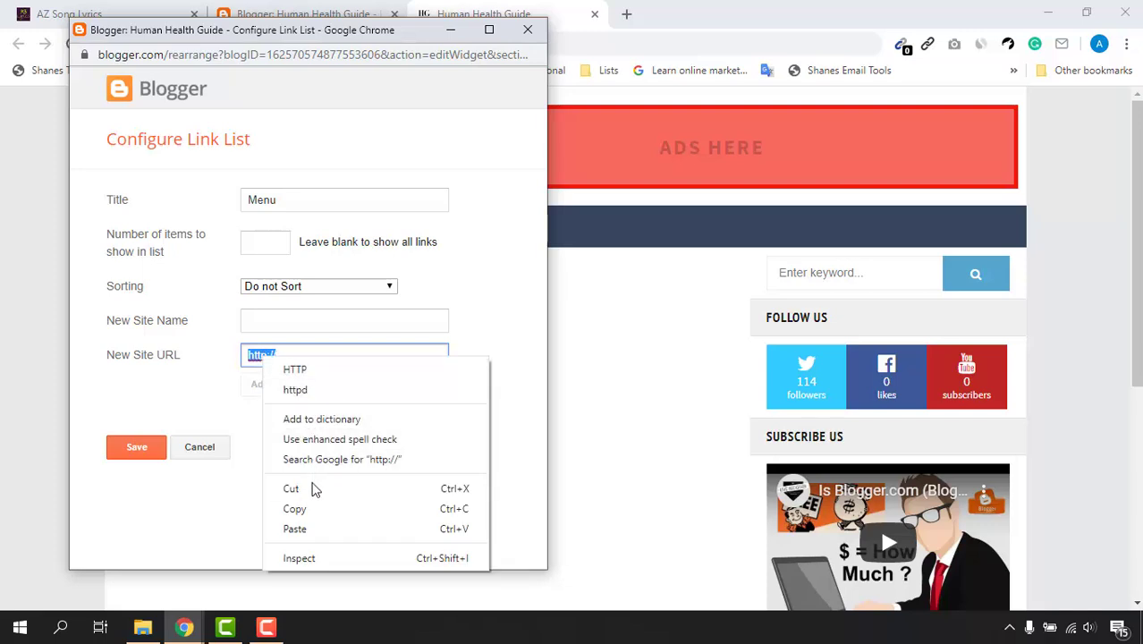
pyautogui.click(306, 528)
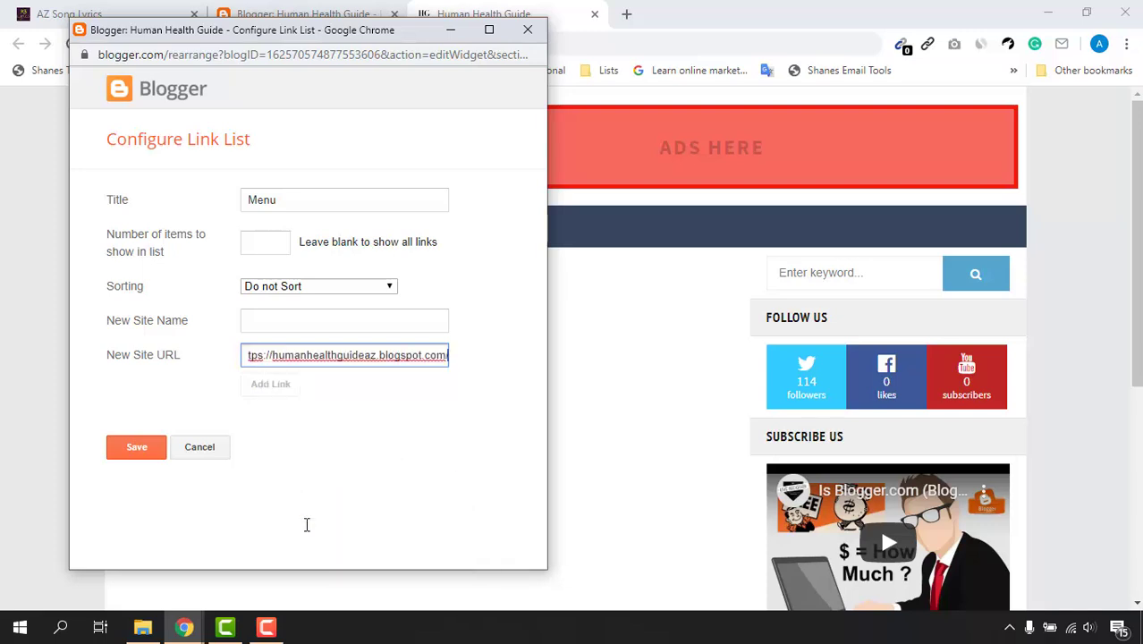
pyautogui.click(287, 324)
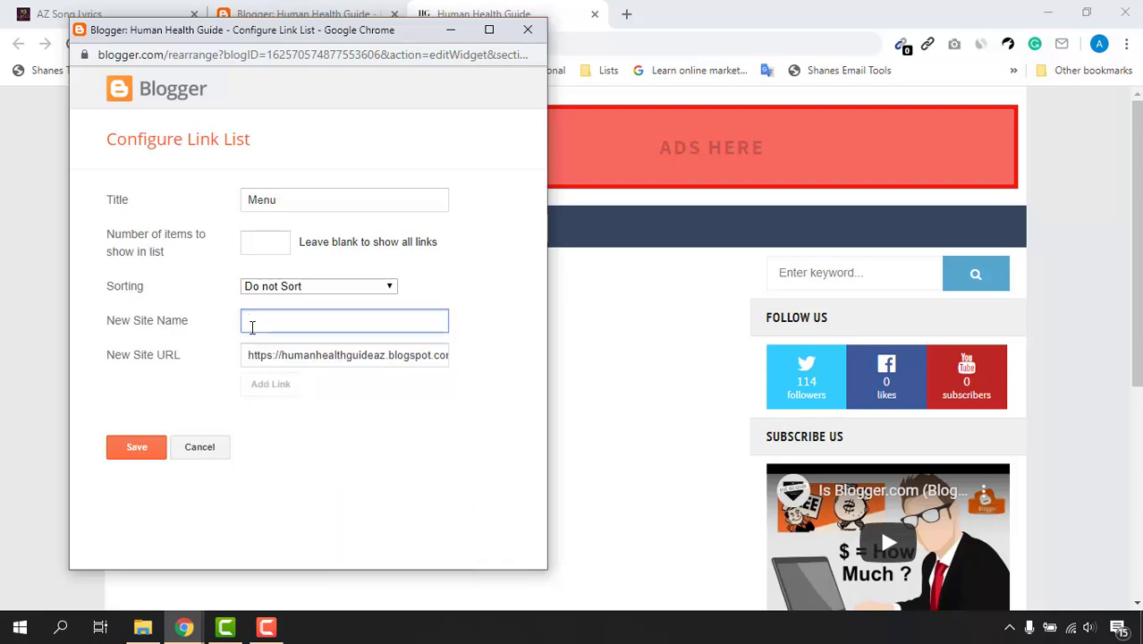
pyautogui.write('Home')
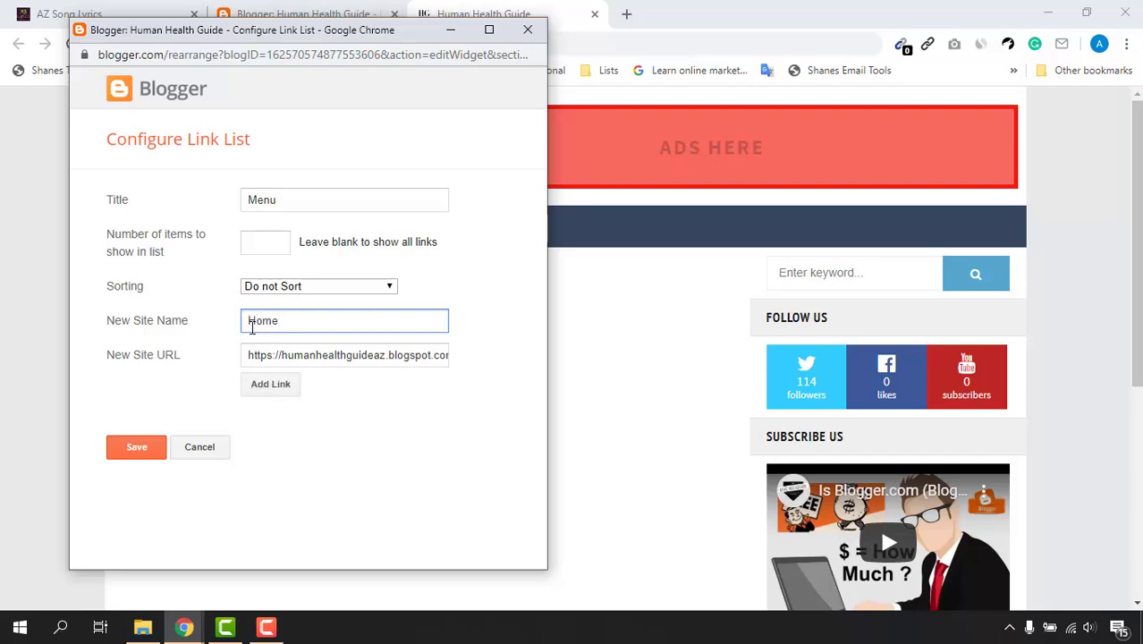
pyautogui.click(269, 386)
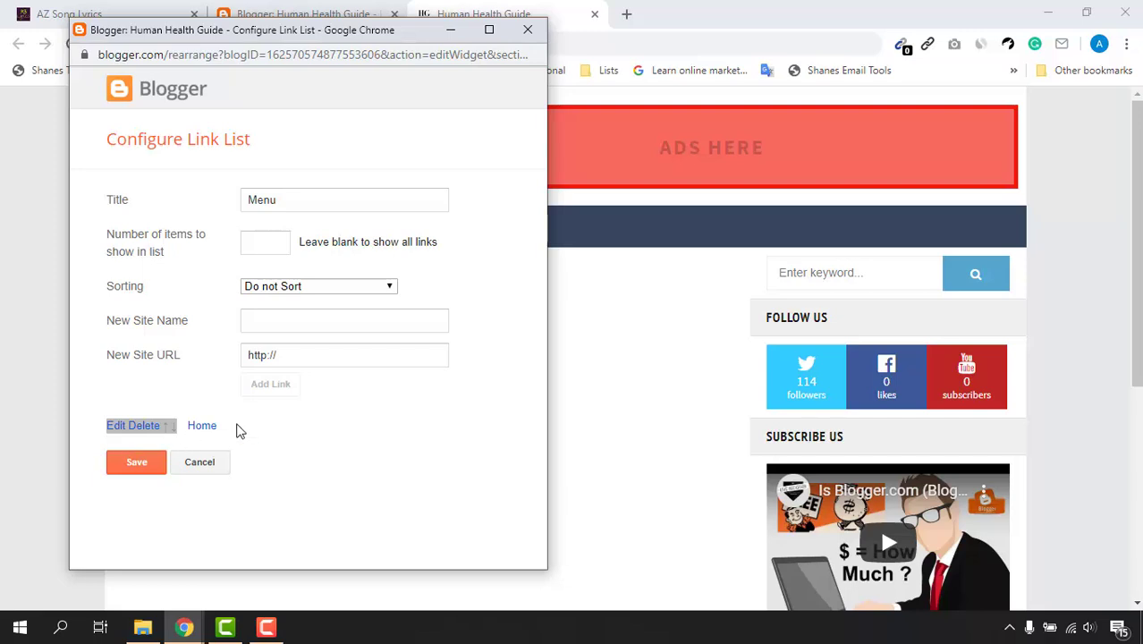
pyautogui.click(116, 476)
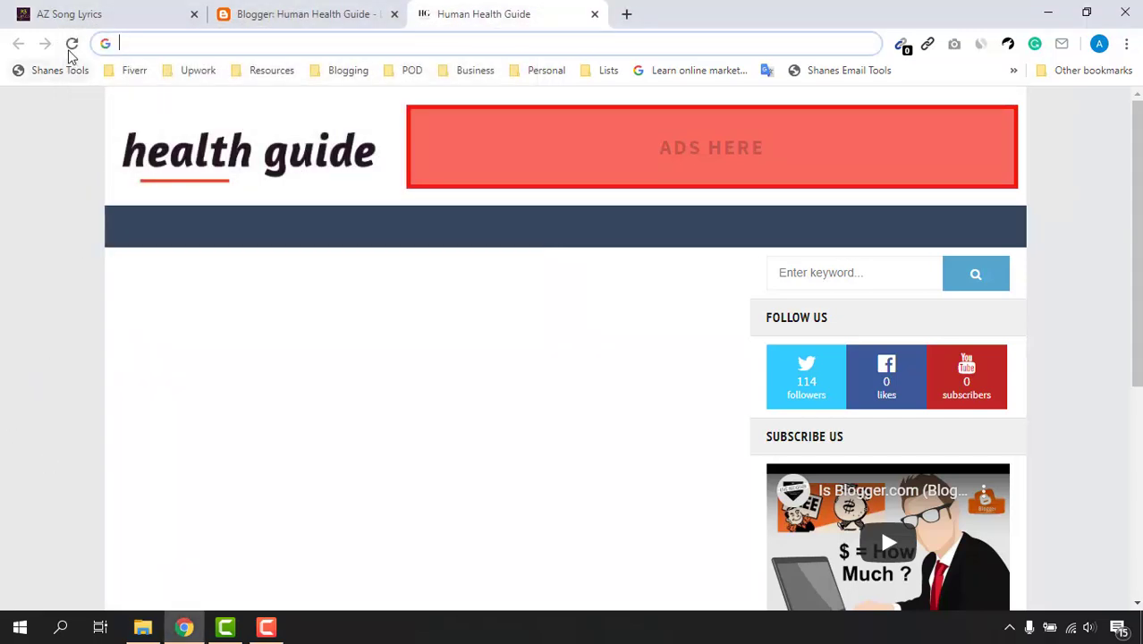
# Refresh the live blog and test the theme's built-in Home item in the navigation bar.
pyautogui.click(72, 44)
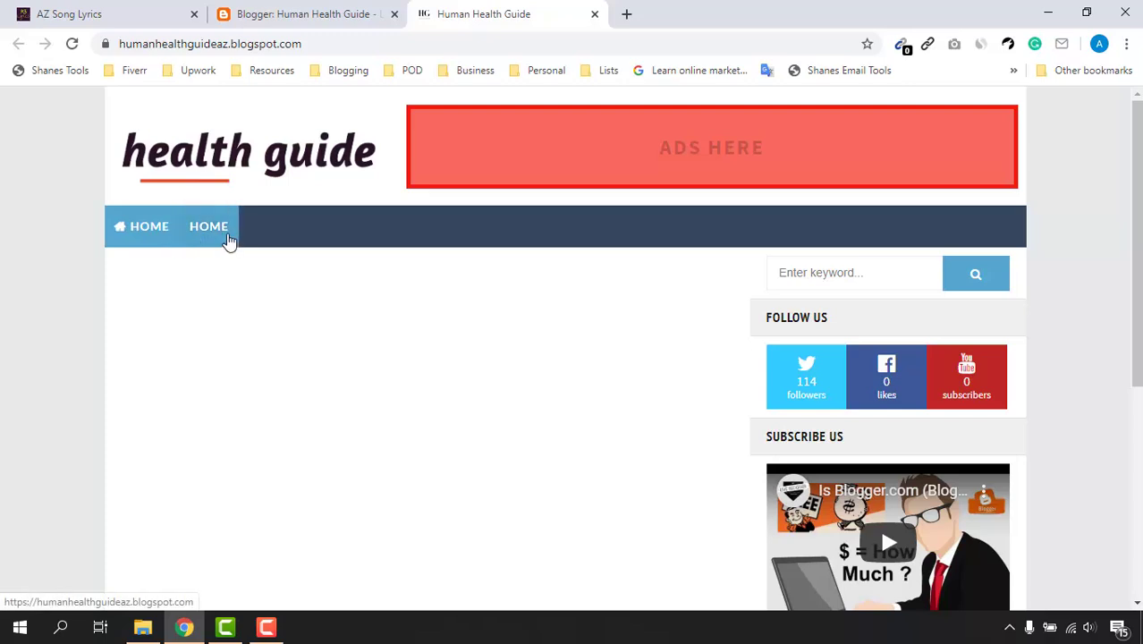
pyautogui.click(141, 243)
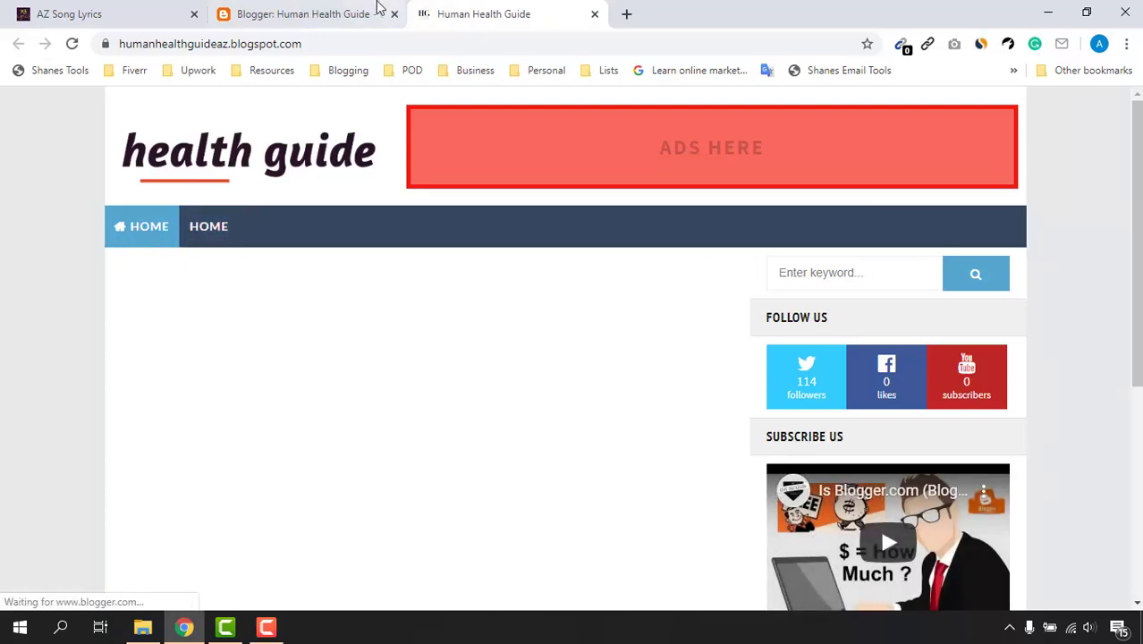
# Open the Main Menu section's Menu gadget in the Blogger layout and retitle it Teeth Health.
pyautogui.click(279, 11)
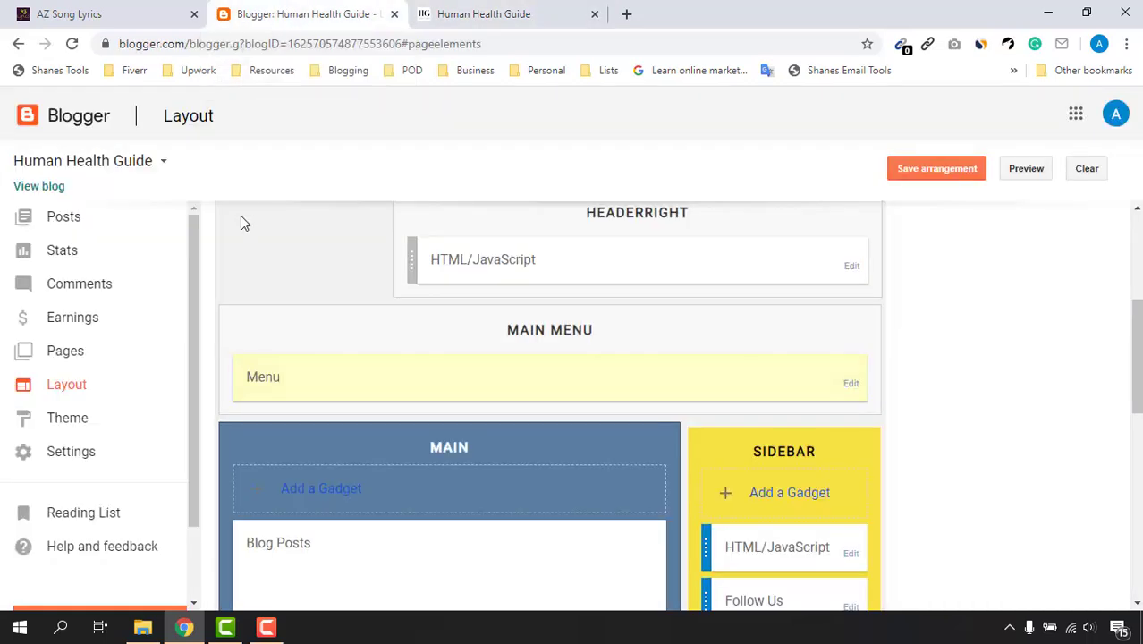
pyautogui.click(849, 385)
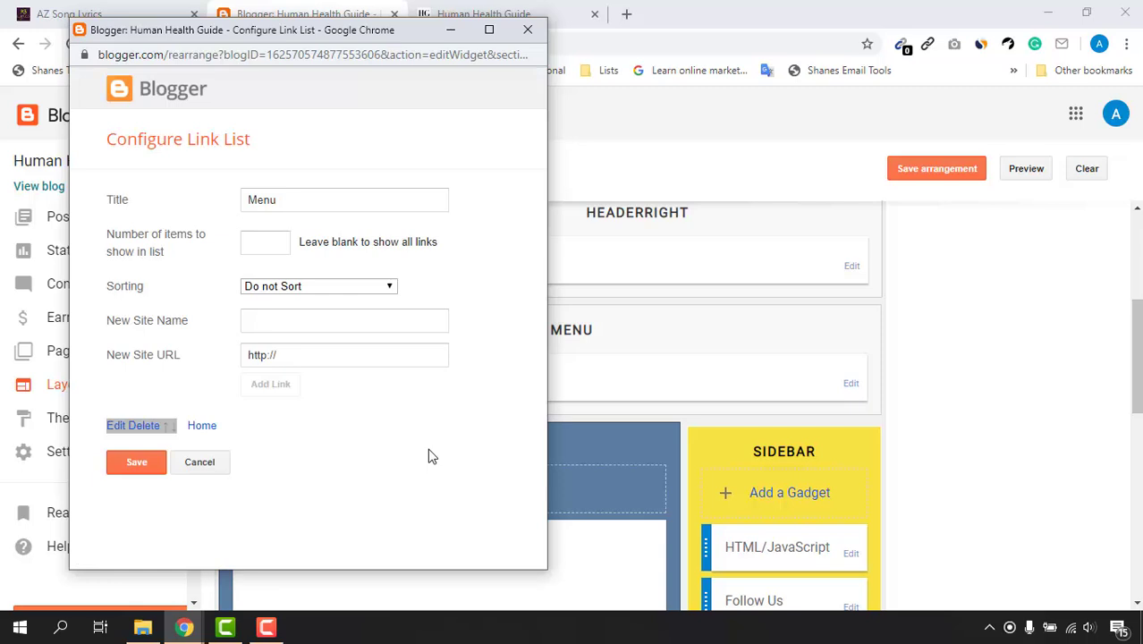
pyautogui.doubleClick(302, 201)
pyautogui.write('Teeth Health')
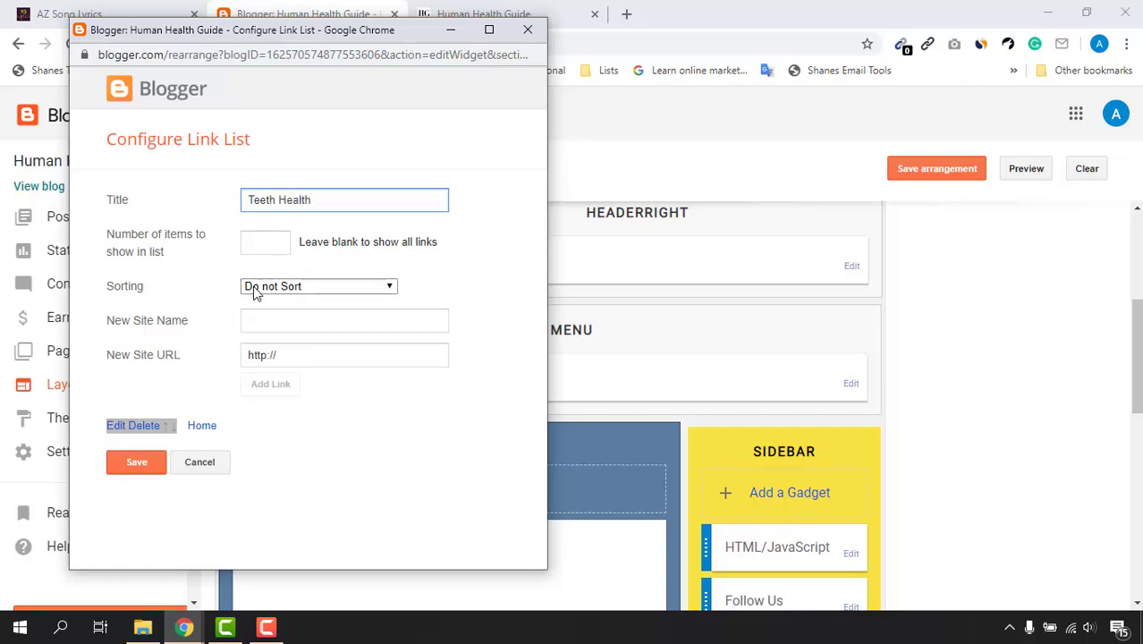
pyautogui.click(276, 323)
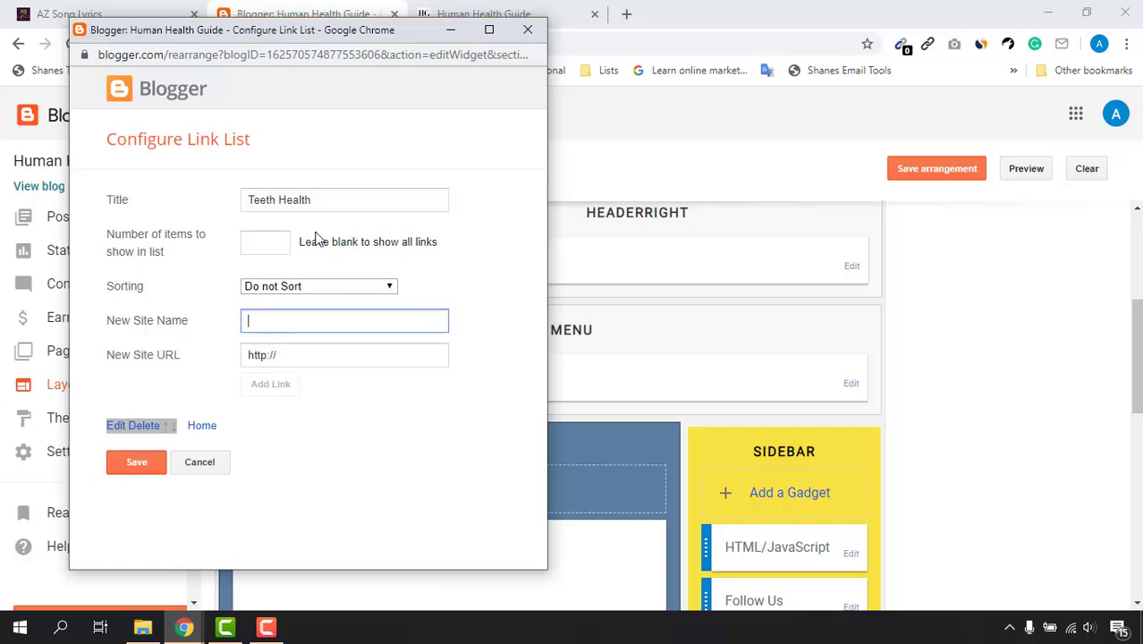
pyautogui.moveTo(318, 208); pyautogui.dragTo(183, 208)
pyautogui.rightClick(255, 197)
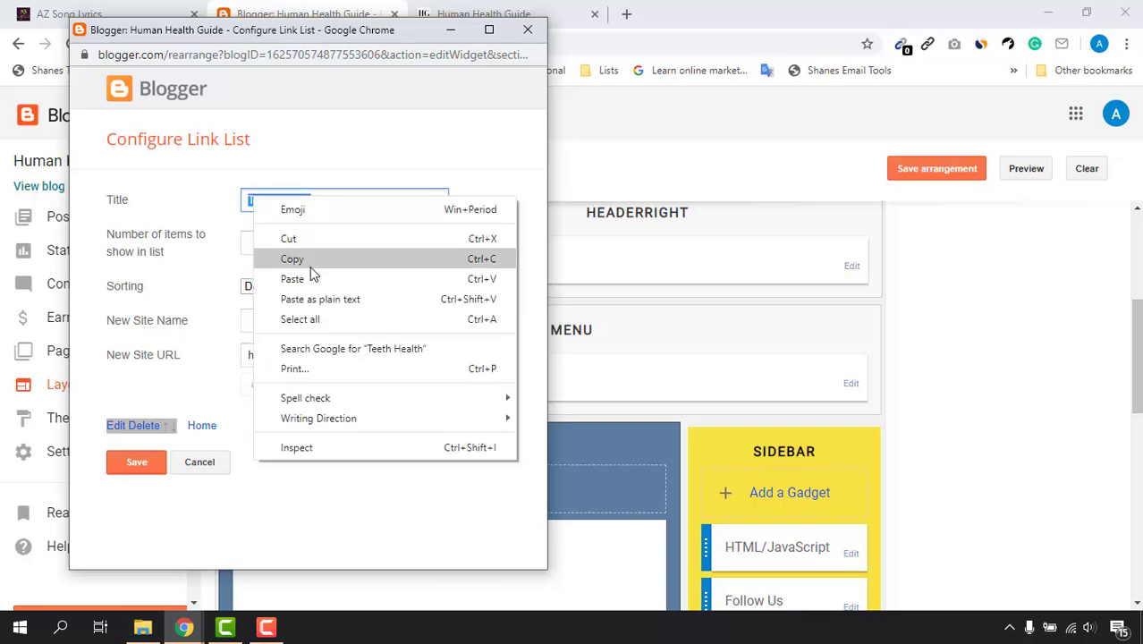
pyautogui.click(301, 262)
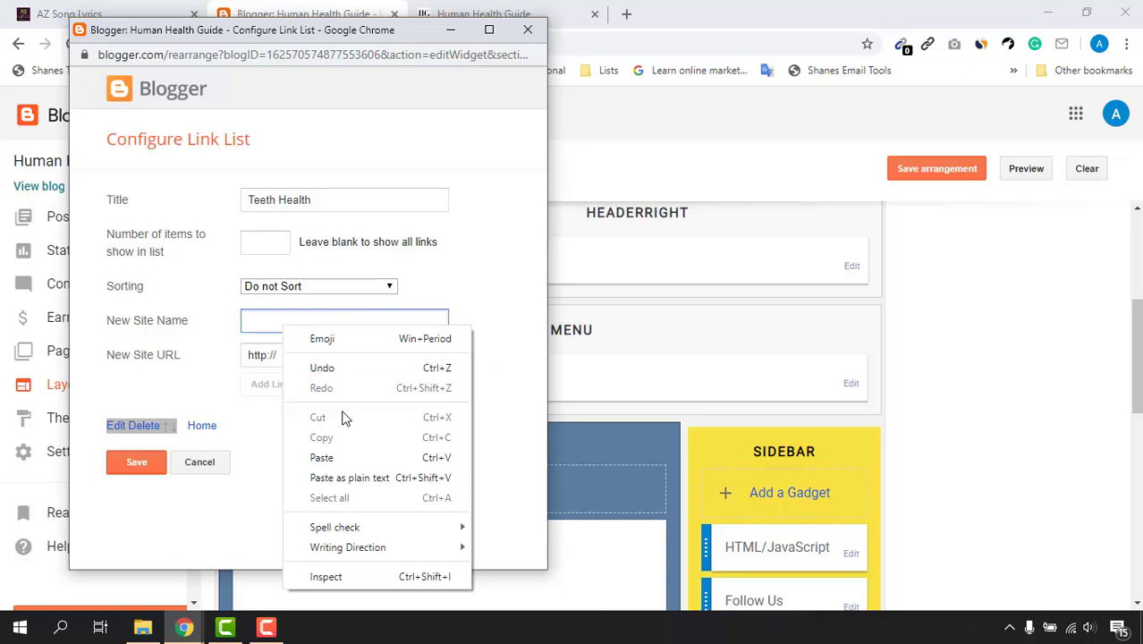
pyautogui.click(322, 457)
pyautogui.click(307, 354)
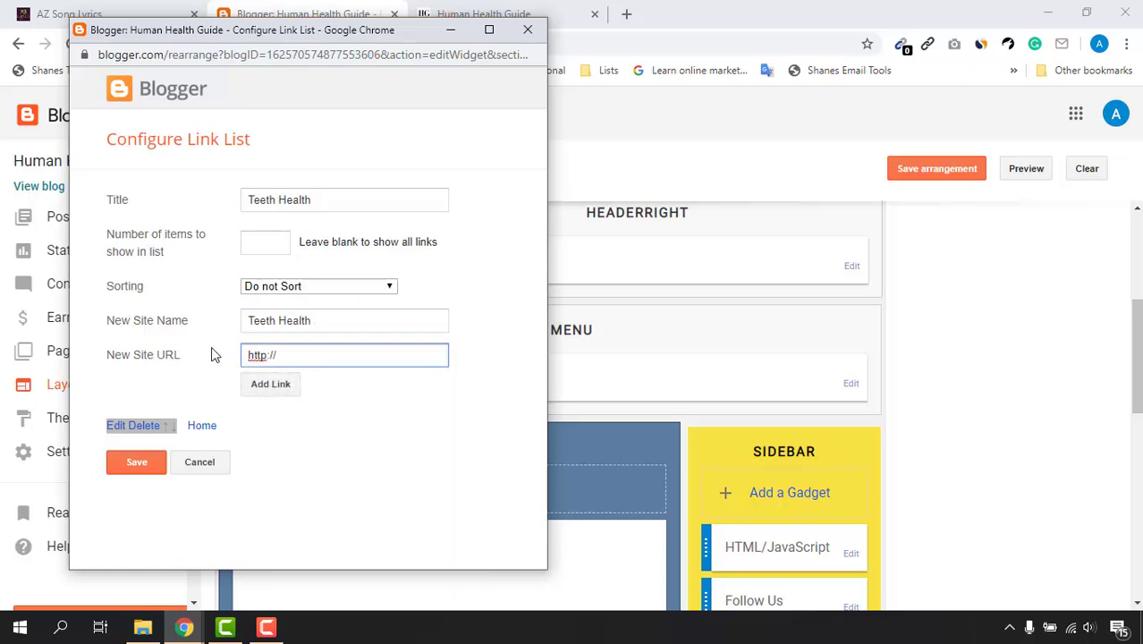
pyautogui.click(269, 390)
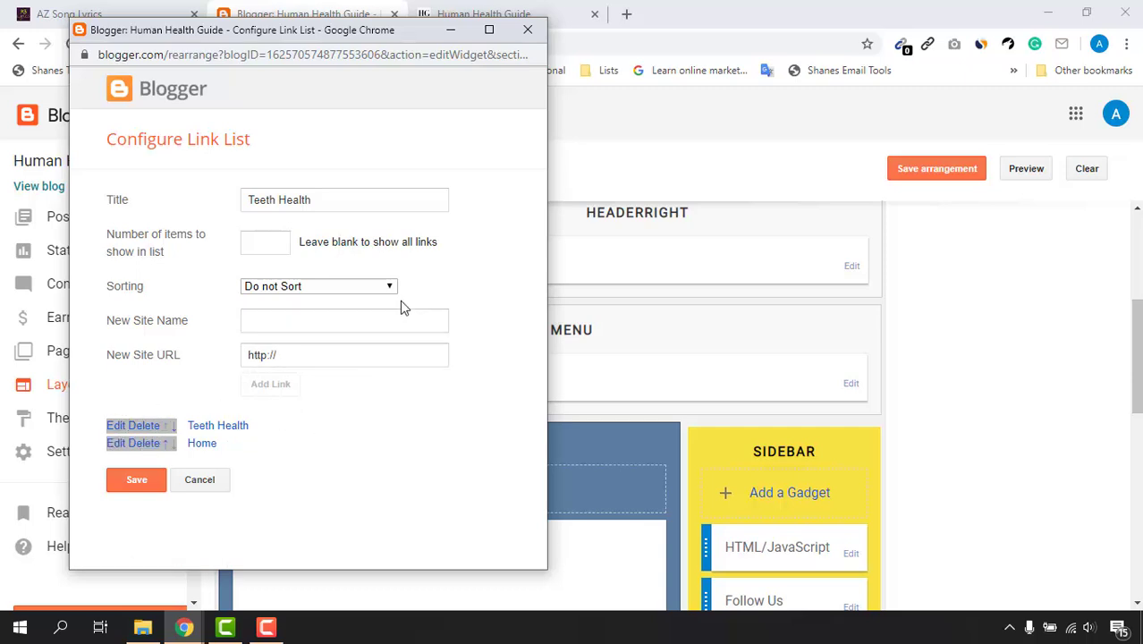
pyautogui.click(382, 364)
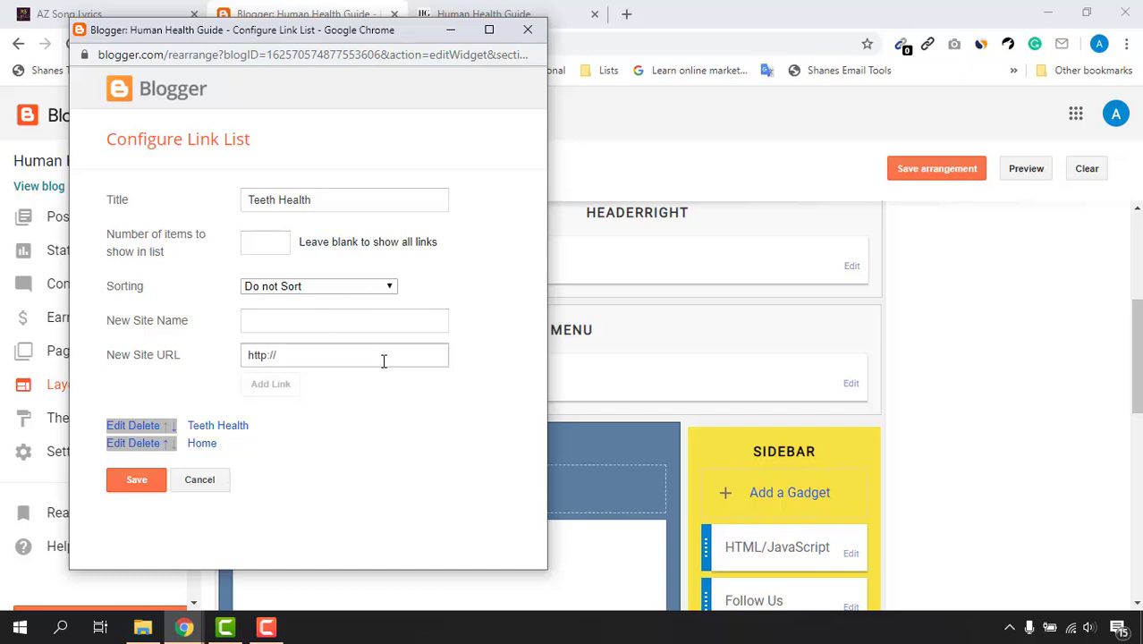
pyautogui.click(139, 481)
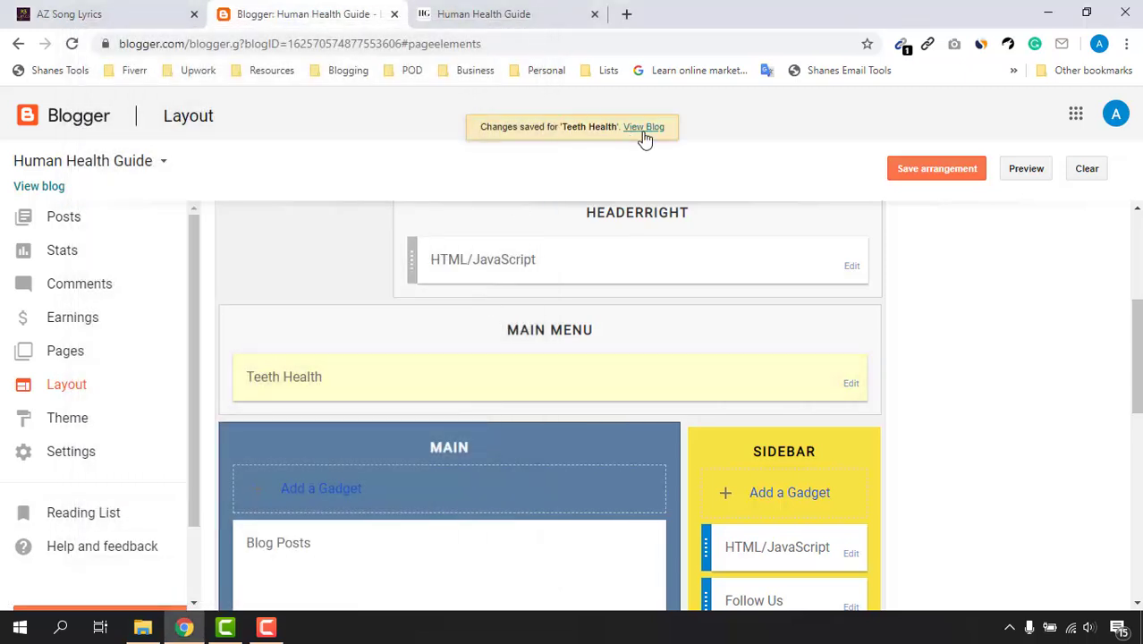
pyautogui.click(639, 131)
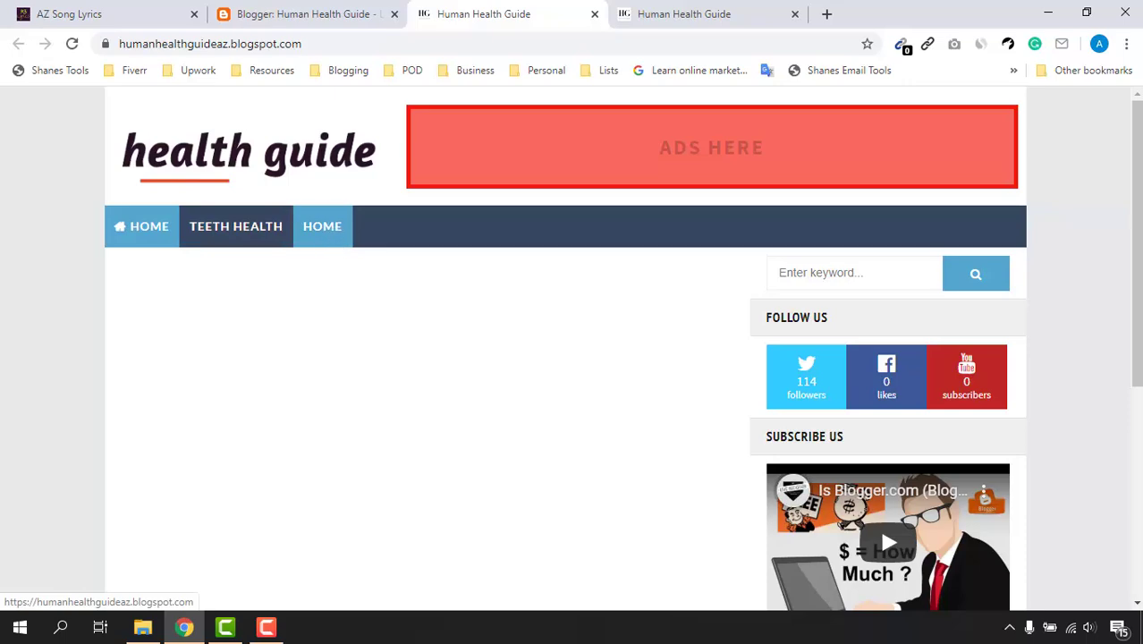
# Delete the Home link from the Main Menu section's gadget, save it and refresh the live blog.
pyautogui.click(302, 13)
pyautogui.click(854, 387)
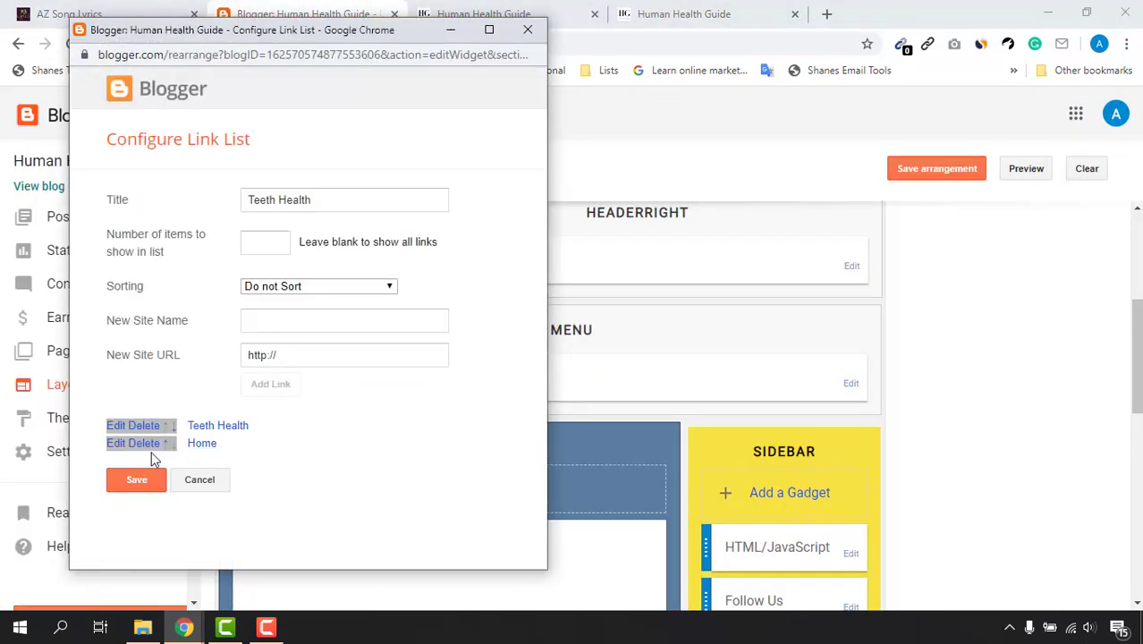
pyautogui.click(146, 444)
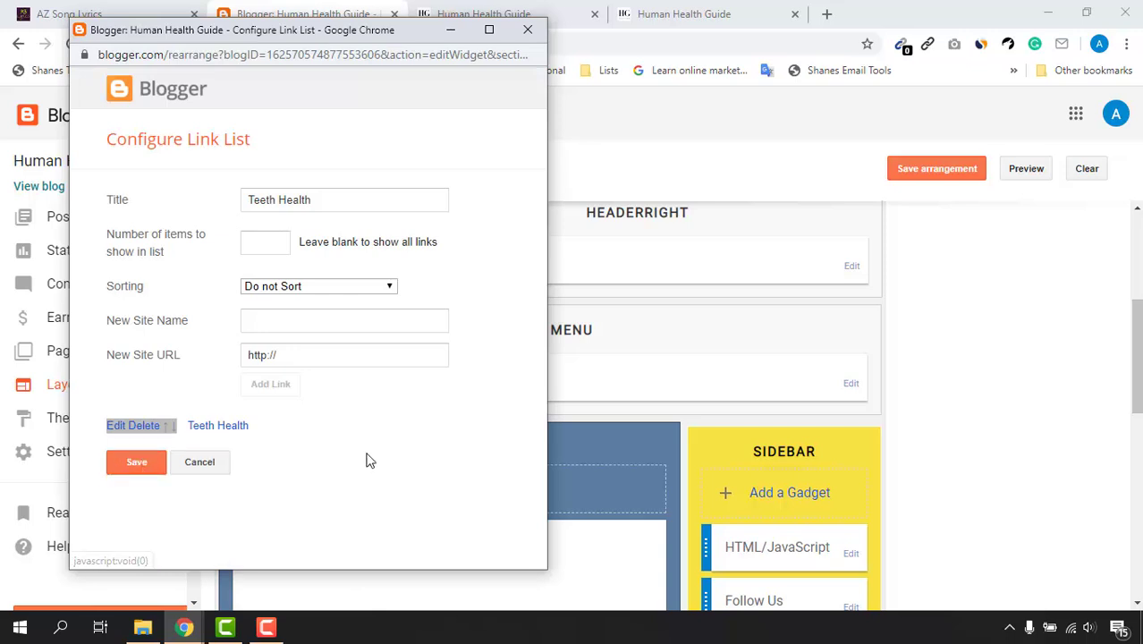
pyautogui.click(158, 457)
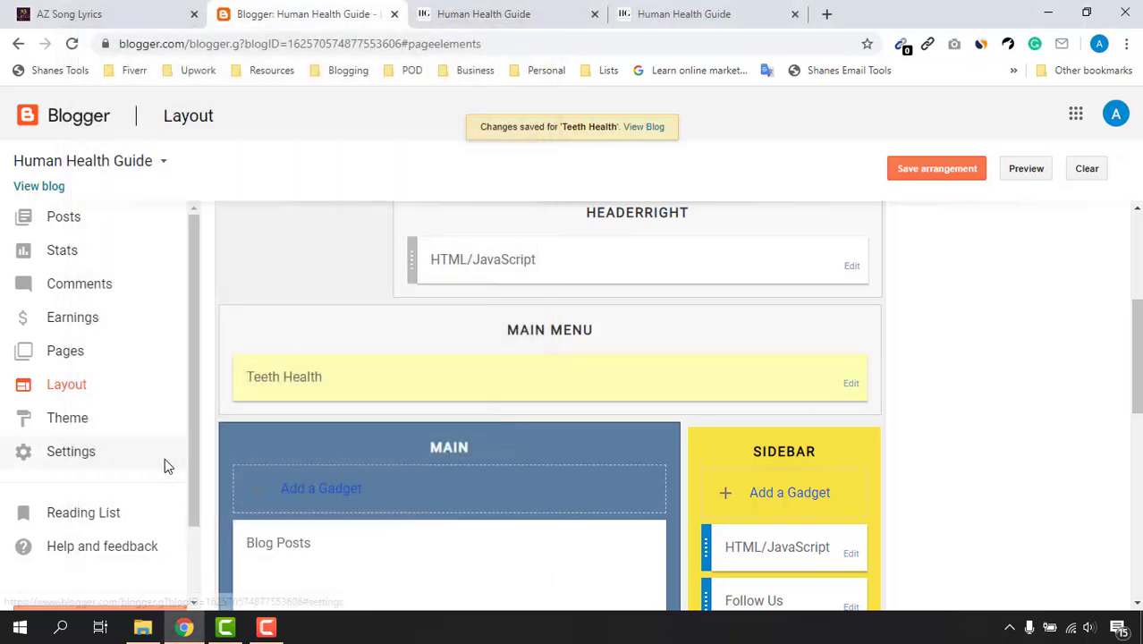
pyautogui.click(530, 13)
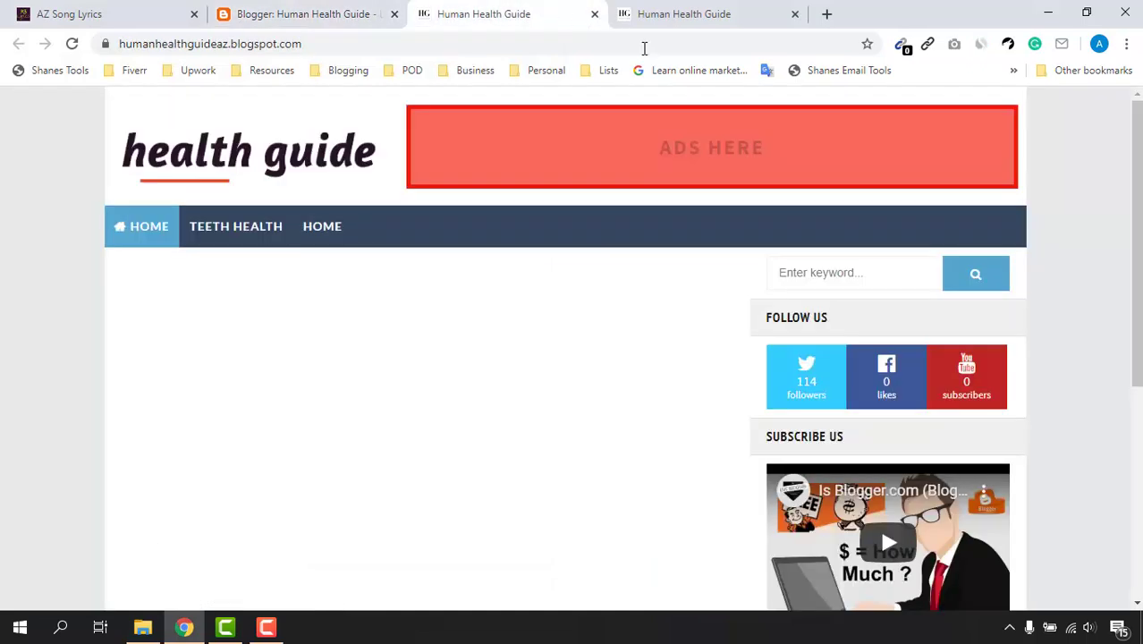
pyautogui.click(71, 43)
# Reopen the Teeth Health gadget of the Main Menu section and set its title to Menu.
pyautogui.click(358, 14)
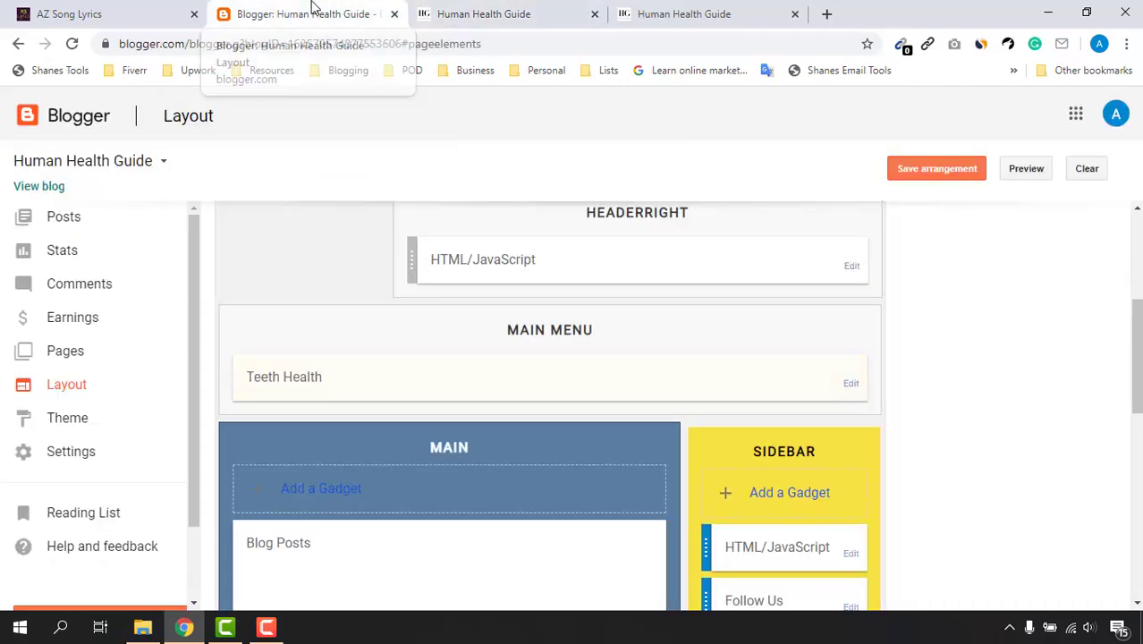
pyautogui.click(851, 383)
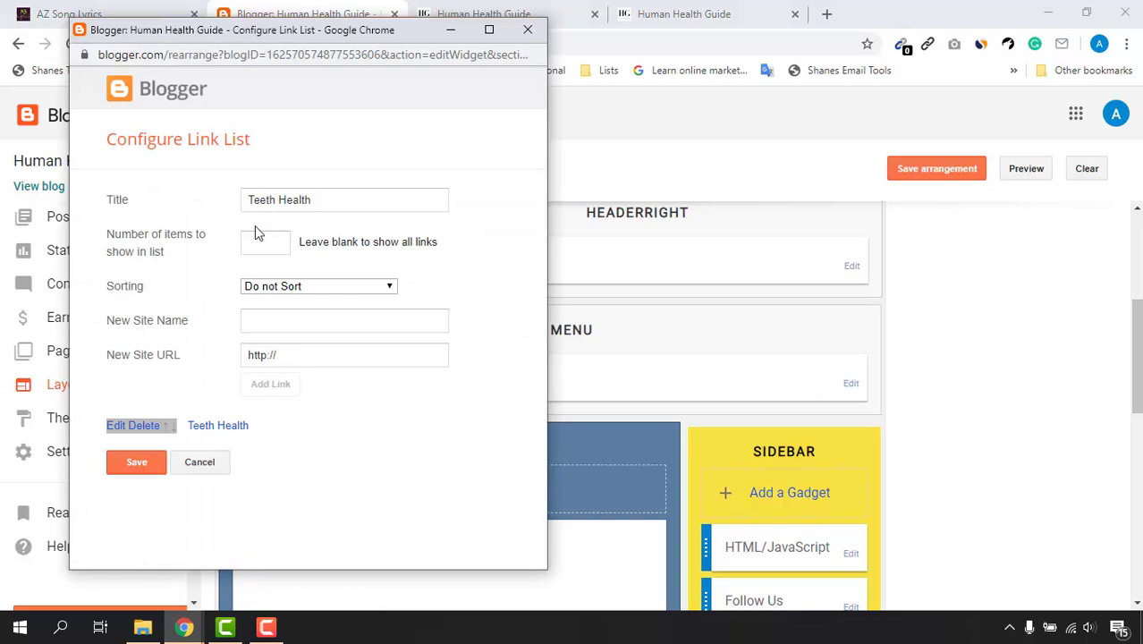
pyautogui.moveTo(339, 201); pyautogui.dragTo(234, 215)
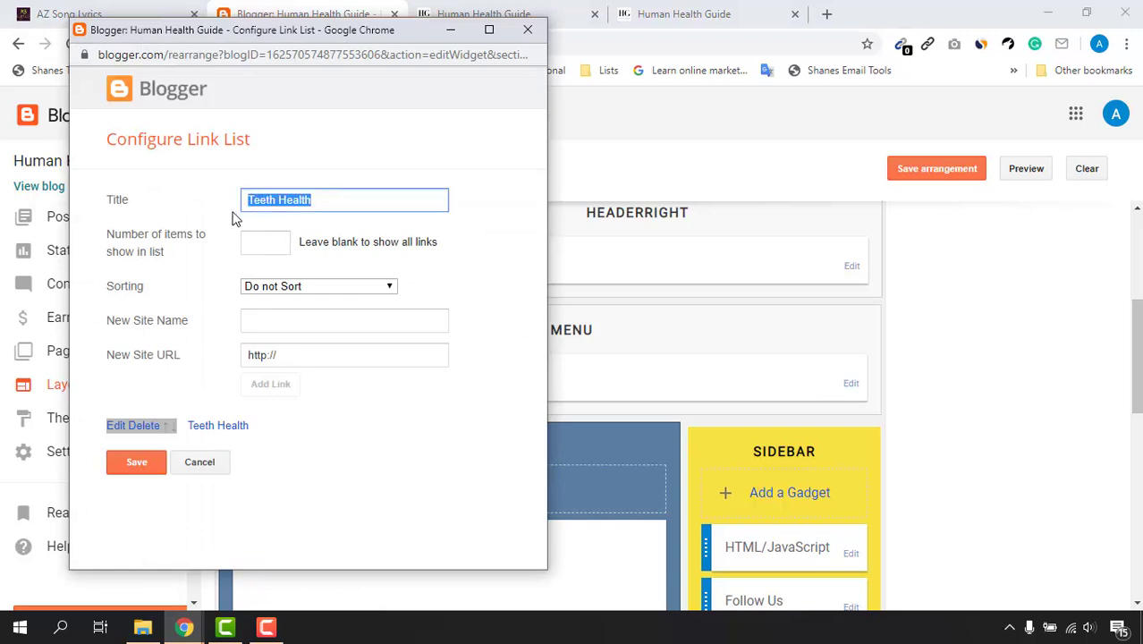
pyautogui.write('Menu')
pyautogui.click(260, 322)
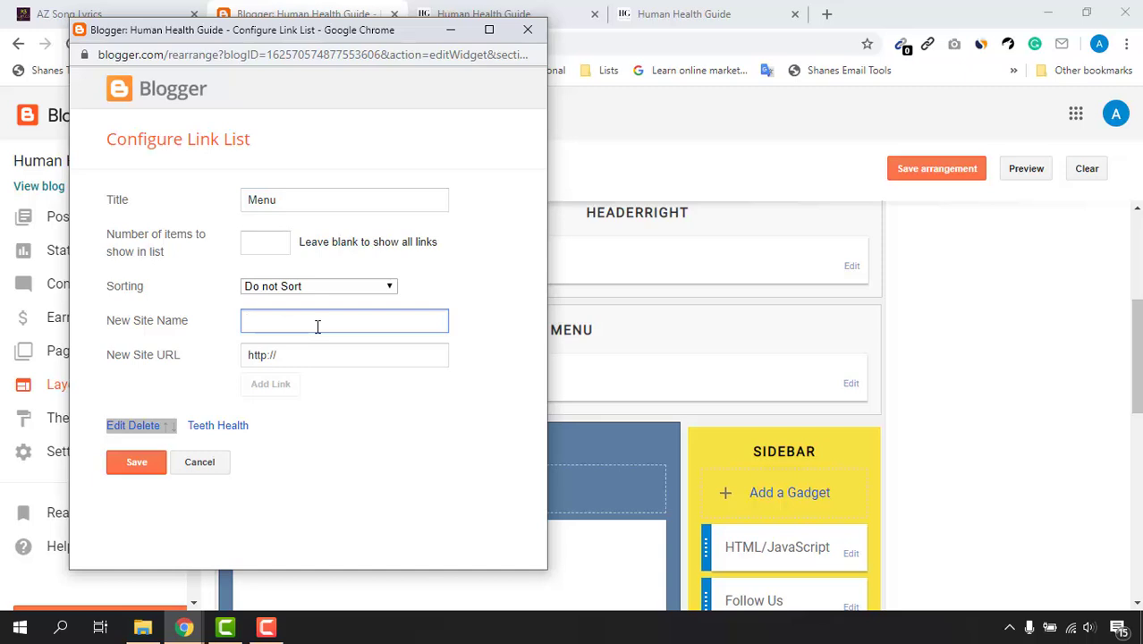
pyautogui.write('Mental Health')
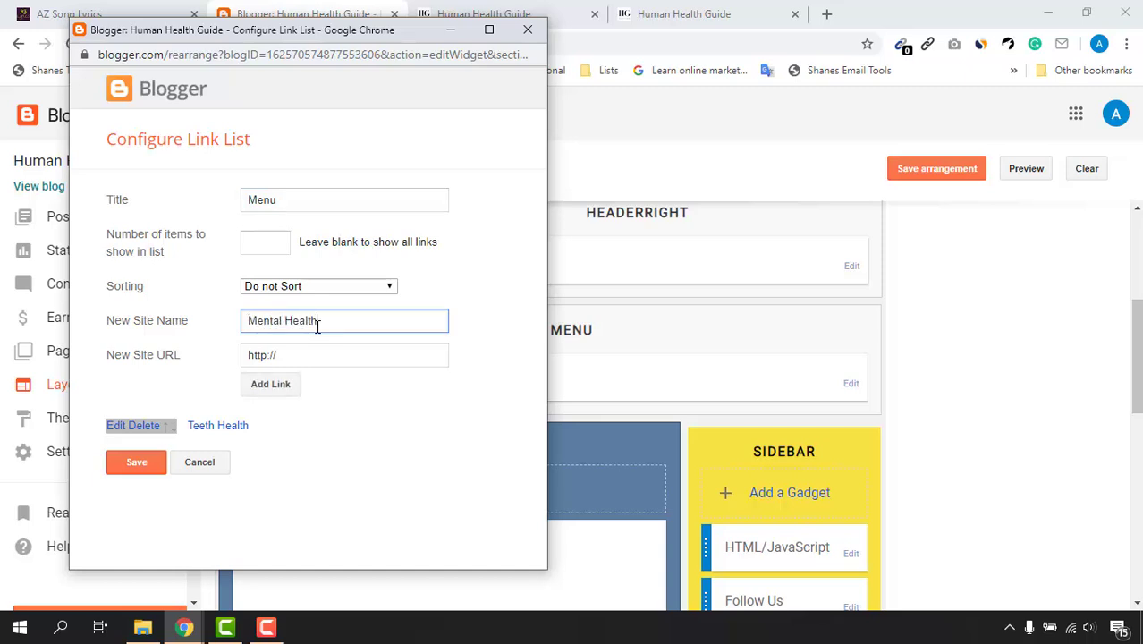
pyautogui.click(280, 387)
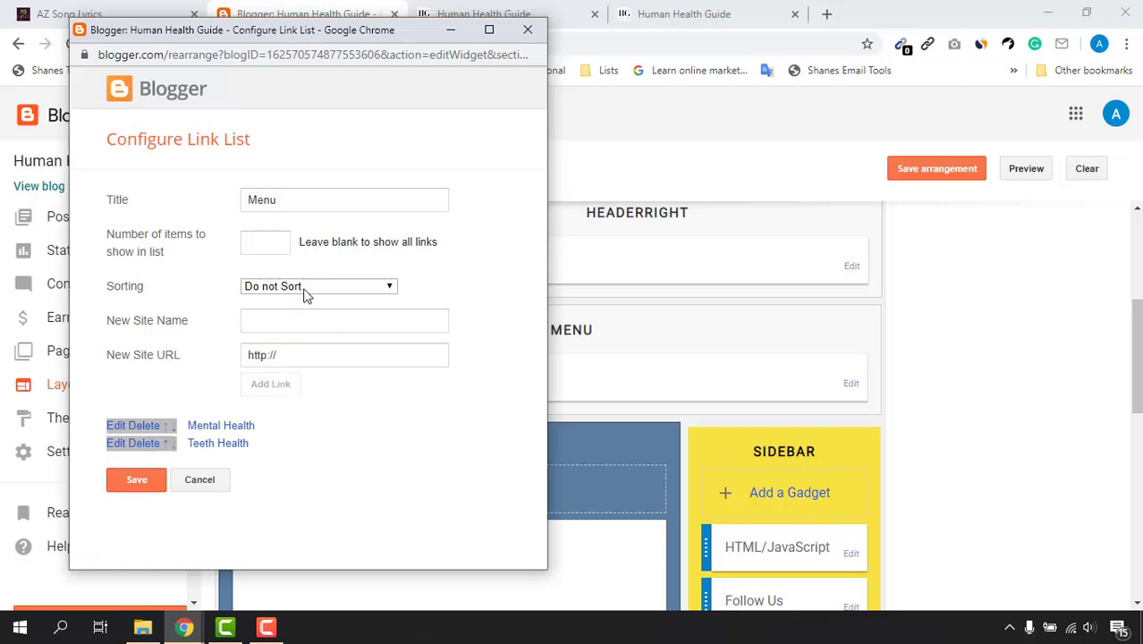
pyautogui.click(302, 323)
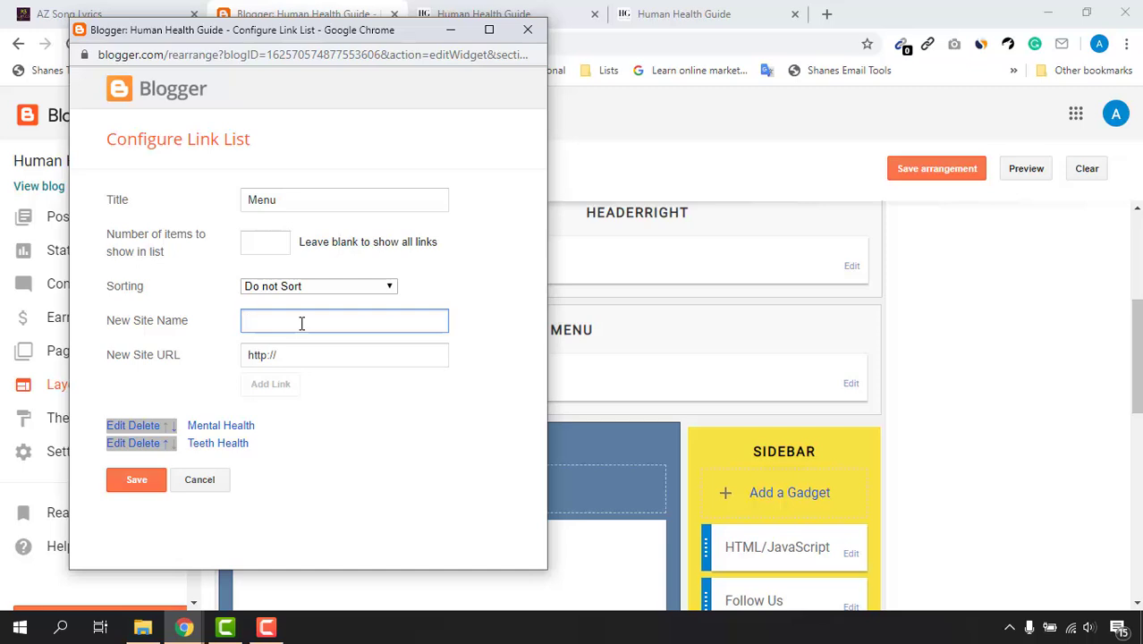
pyautogui.write('P')
pyautogui.press('BackSpace')
pyautogui.write('Peace in Mind')
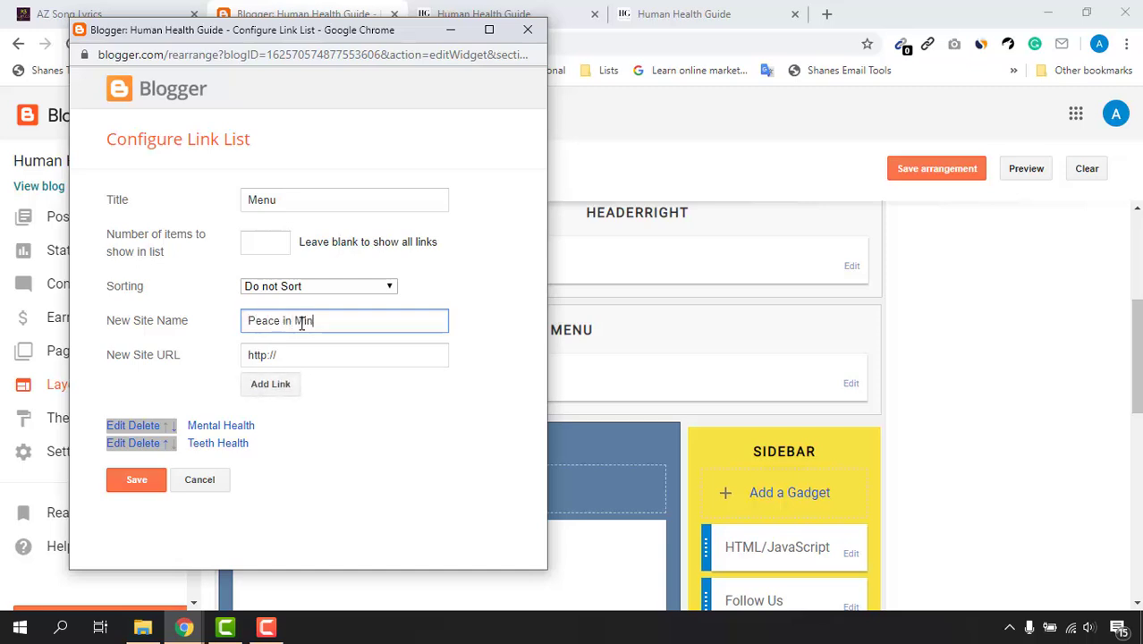
pyautogui.click(265, 390)
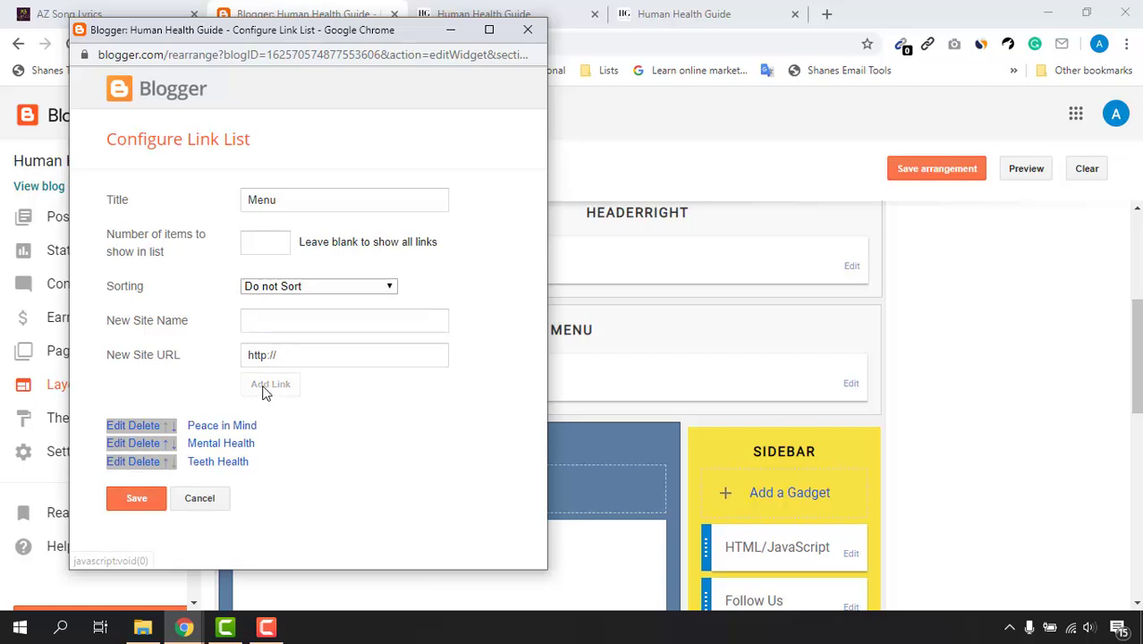
pyautogui.click(137, 504)
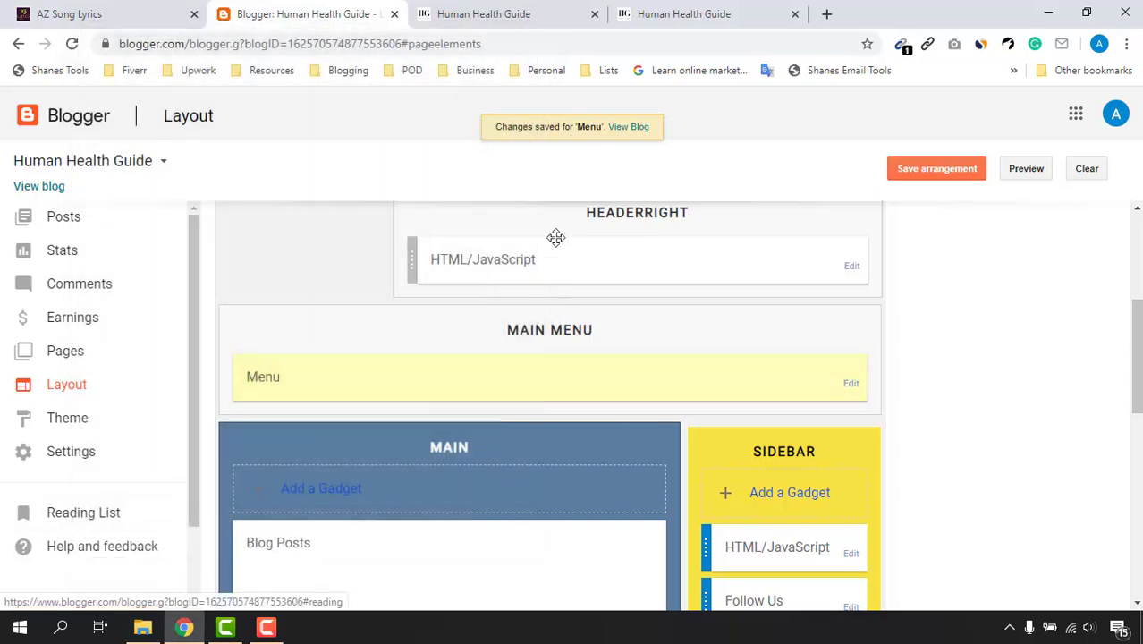
# Refresh the live blog to check its main menu links, and return to the Blogger layout.
pyautogui.click(523, 11)
pyautogui.click(71, 45)
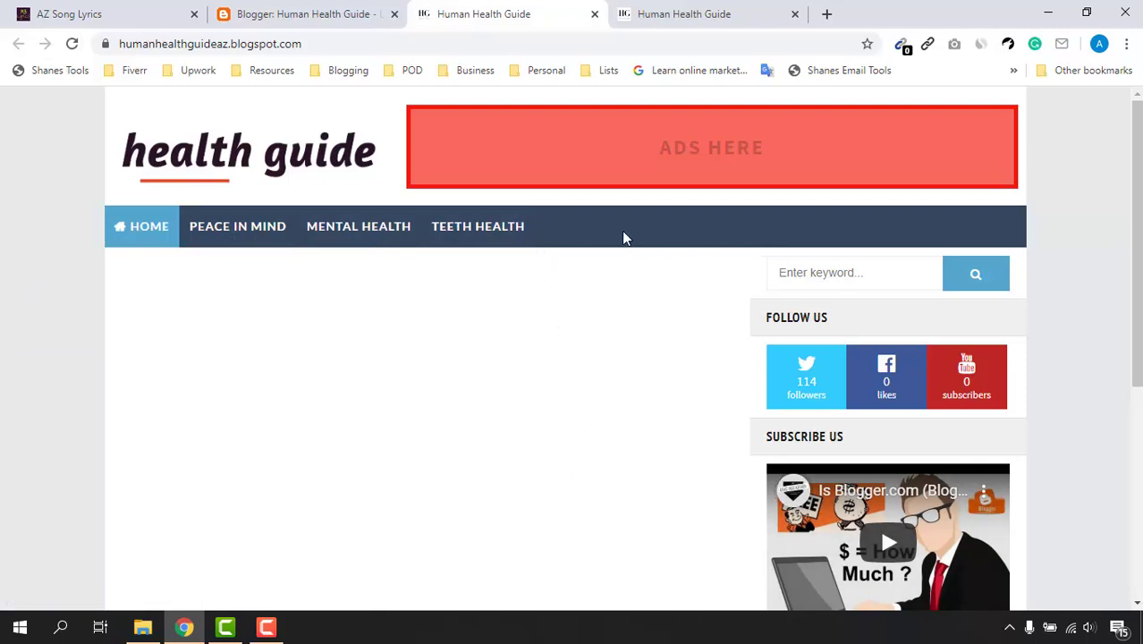
pyautogui.click(309, 14)
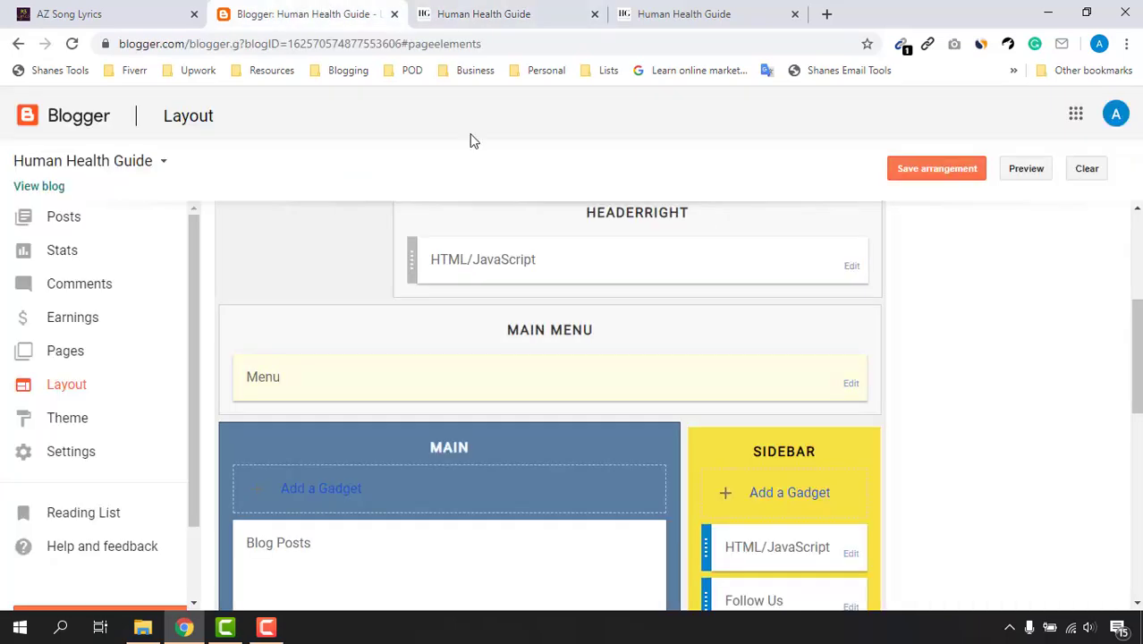
pyautogui.click(852, 386)
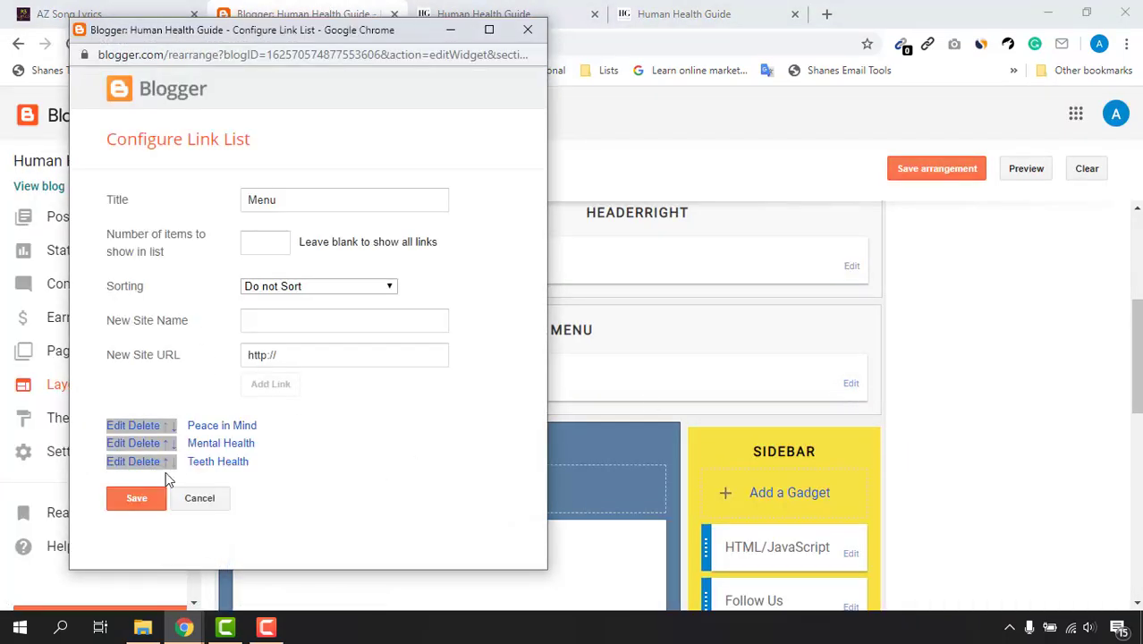
pyautogui.click(291, 318)
pyautogui.write('About Us')
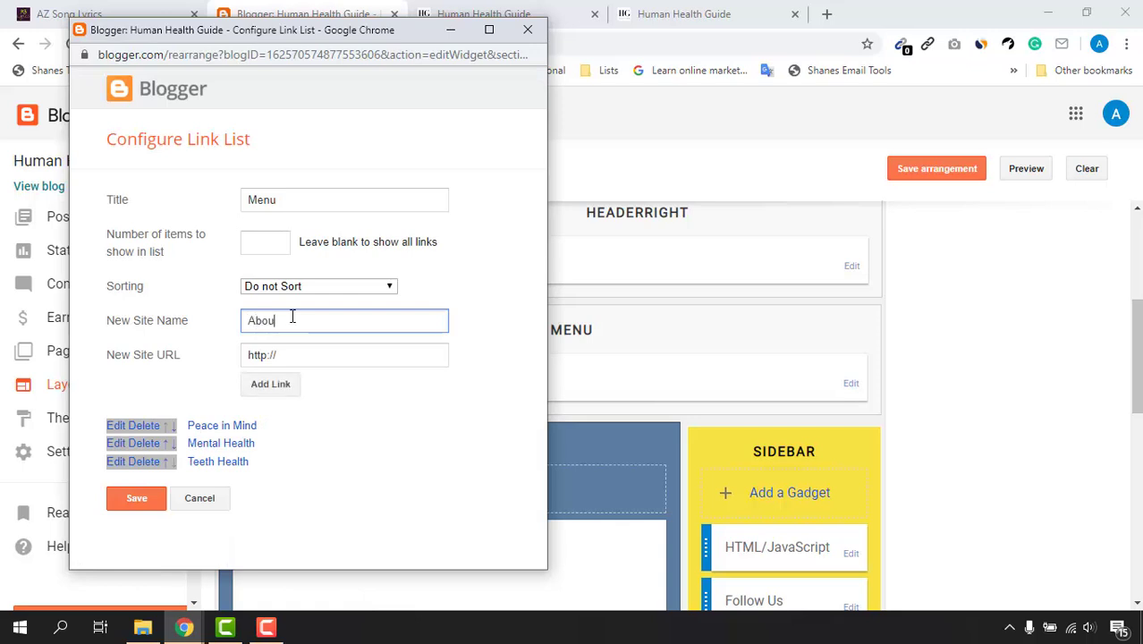
pyautogui.click(287, 390)
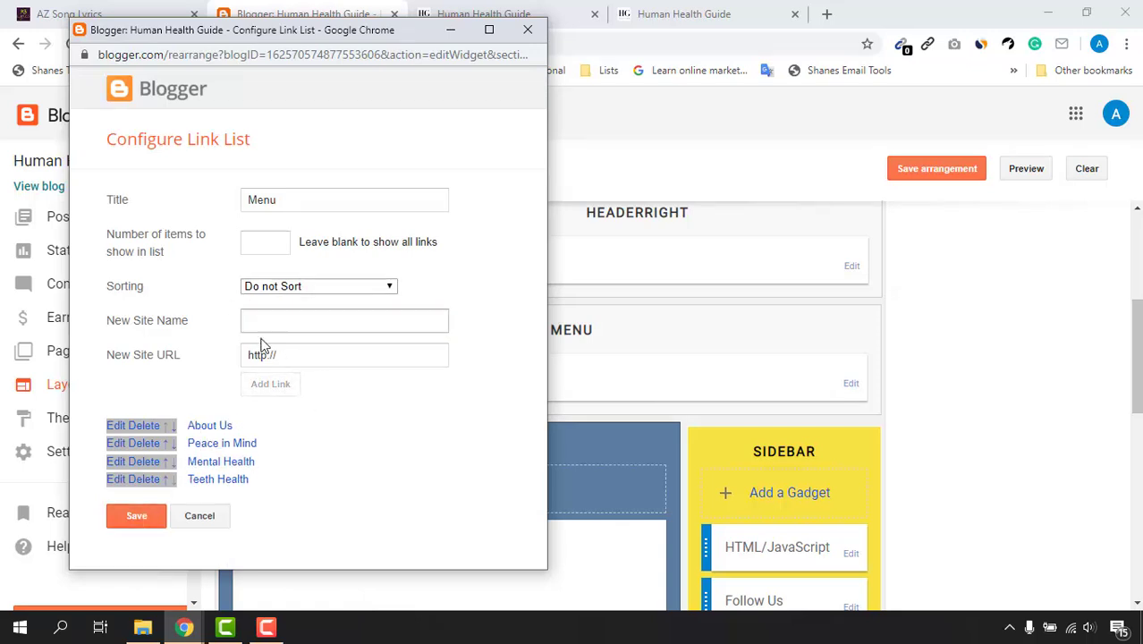
pyautogui.click(312, 320)
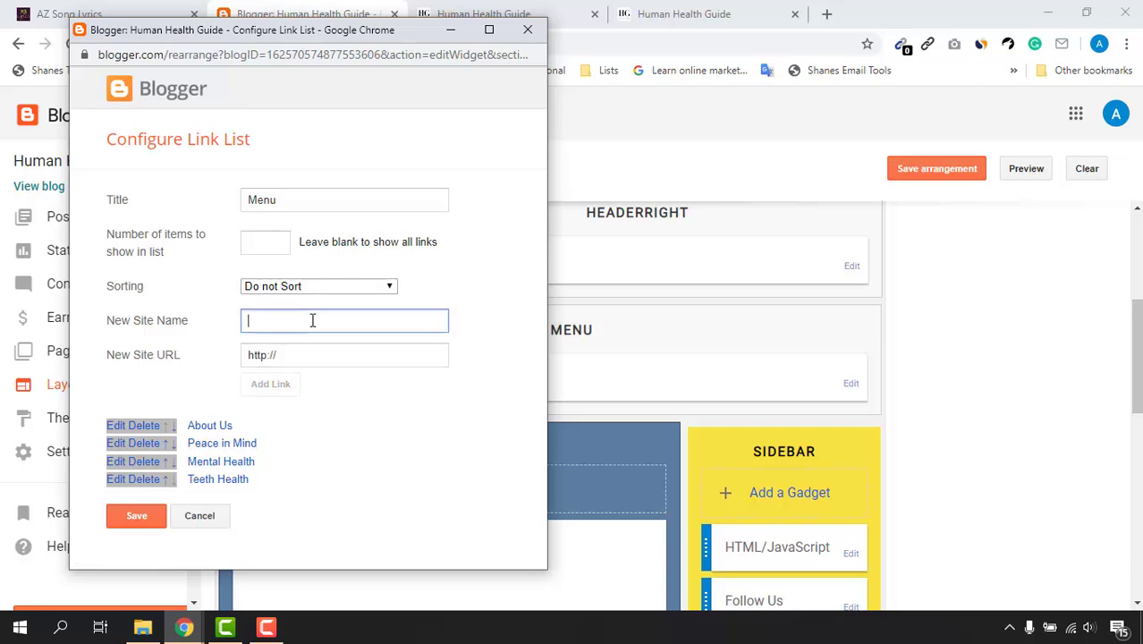
pyautogui.write('Contact Us')
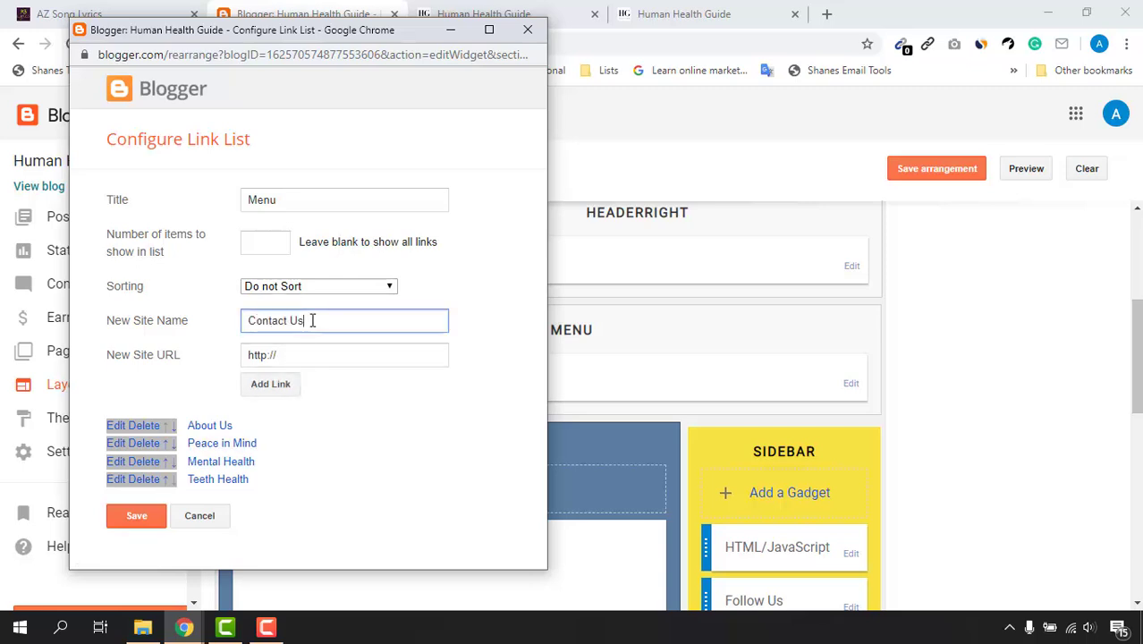
pyautogui.click(270, 390)
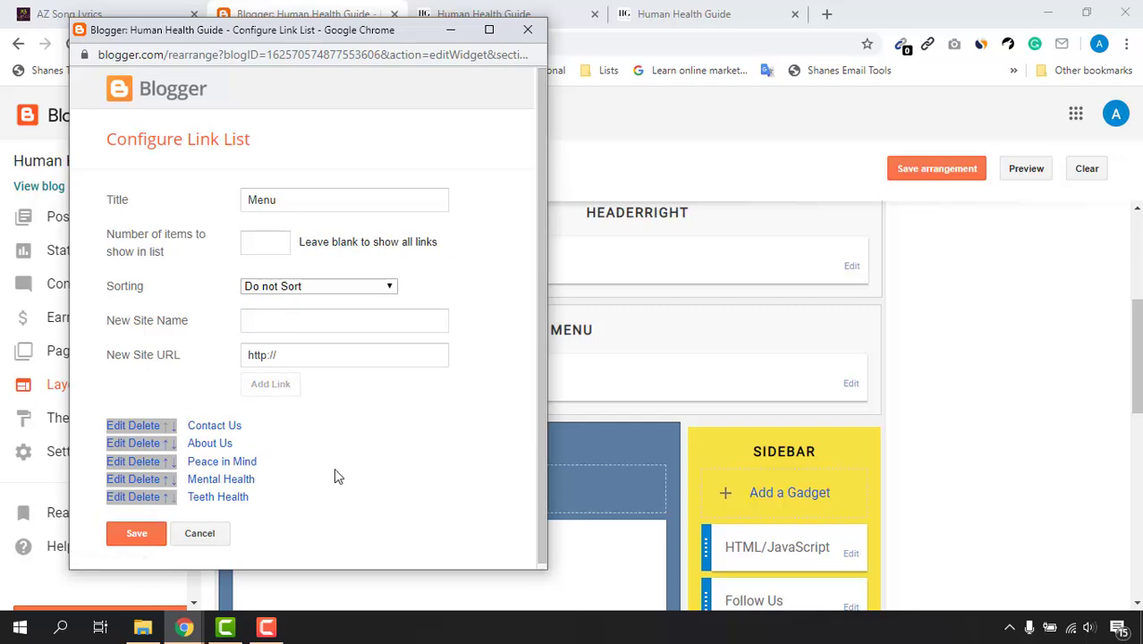
pyautogui.click(136, 536)
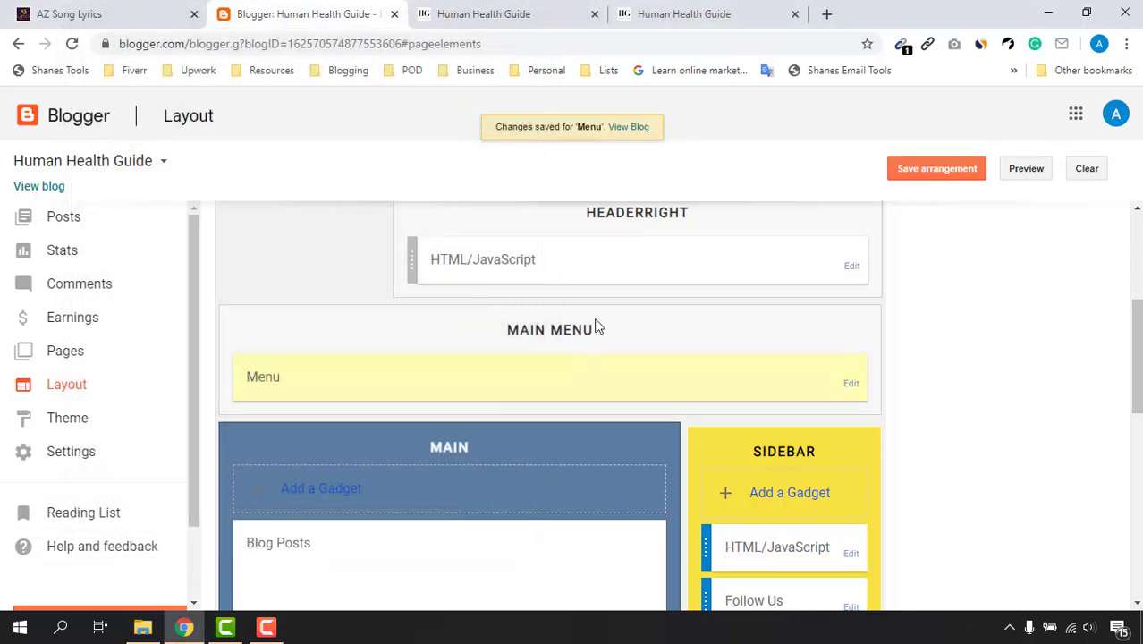
# Reload the live blog to check the order of the main menu links, and return to the layout.
pyautogui.click(542, 14)
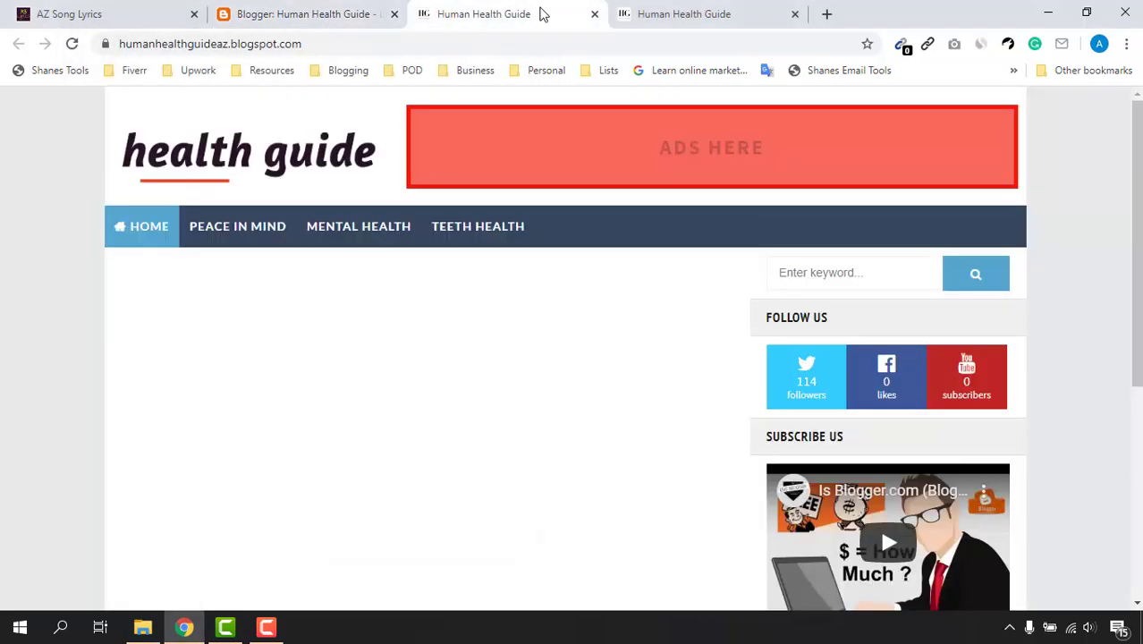
pyautogui.click(72, 43)
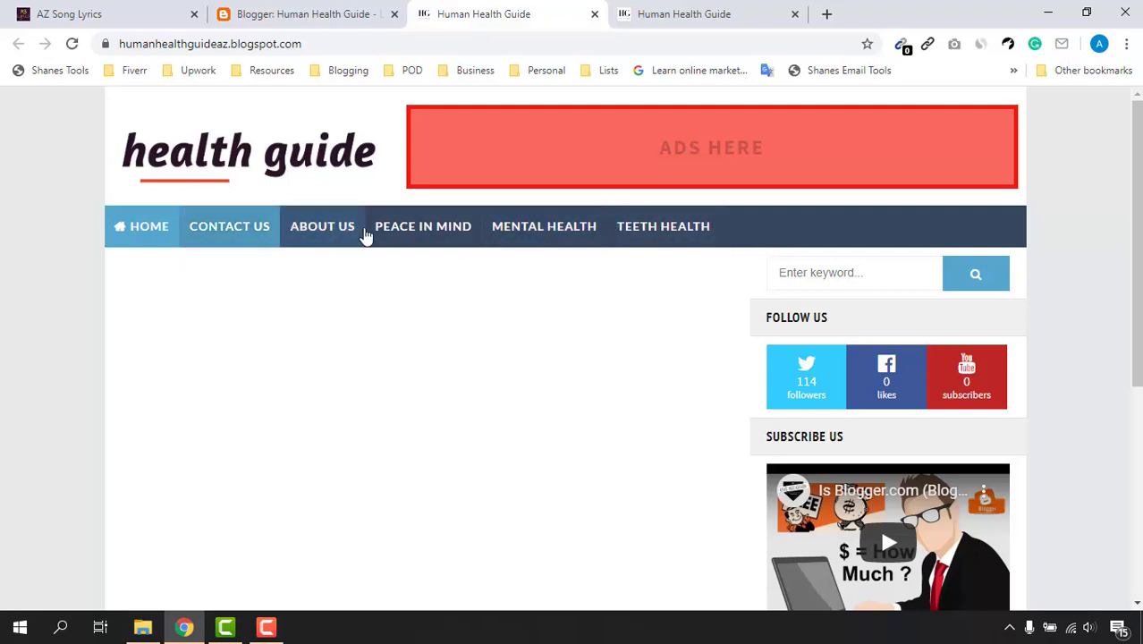
pyautogui.click(346, 11)
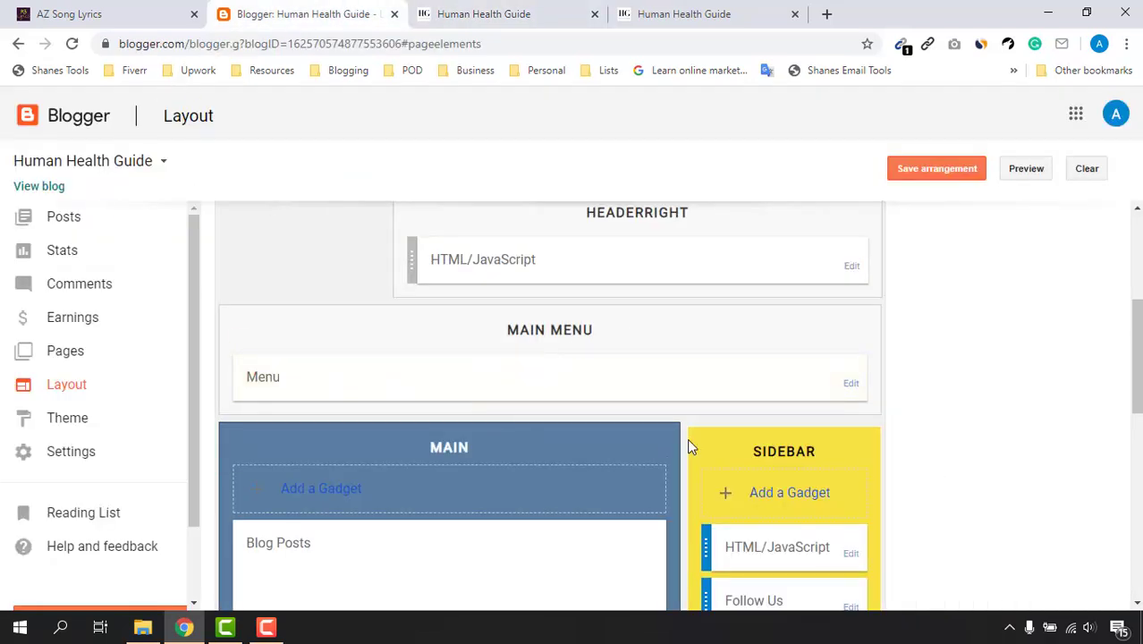
# Move the Contact Us link to the end of the Menu gadget's link list and save the gadget.
pyautogui.click(849, 388)
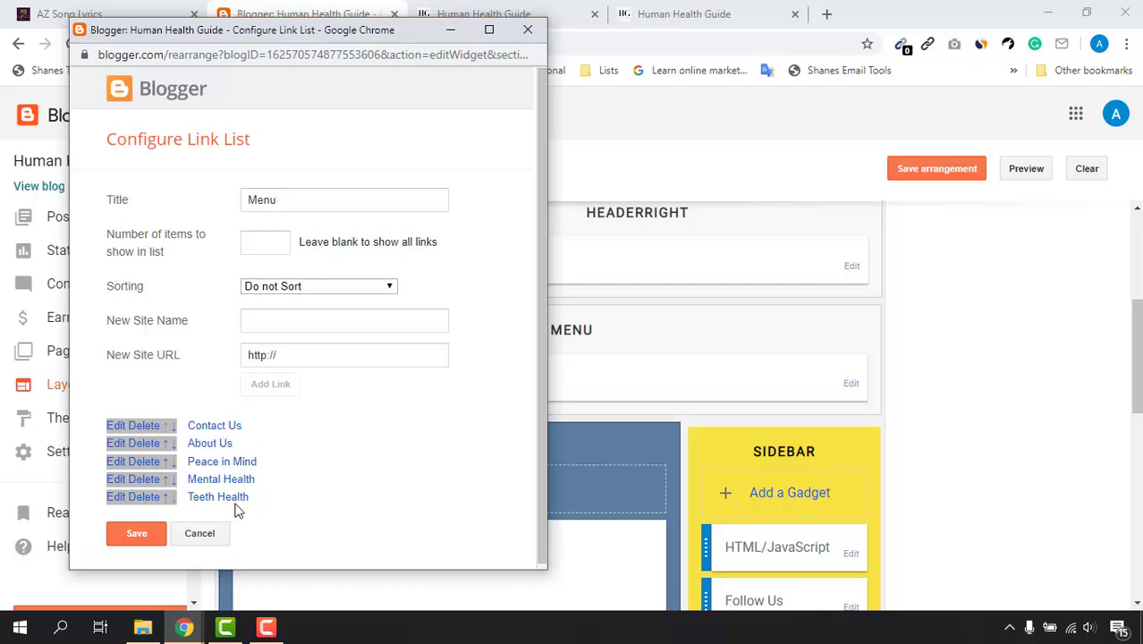
pyautogui.click(172, 427)
pyautogui.click(171, 444)
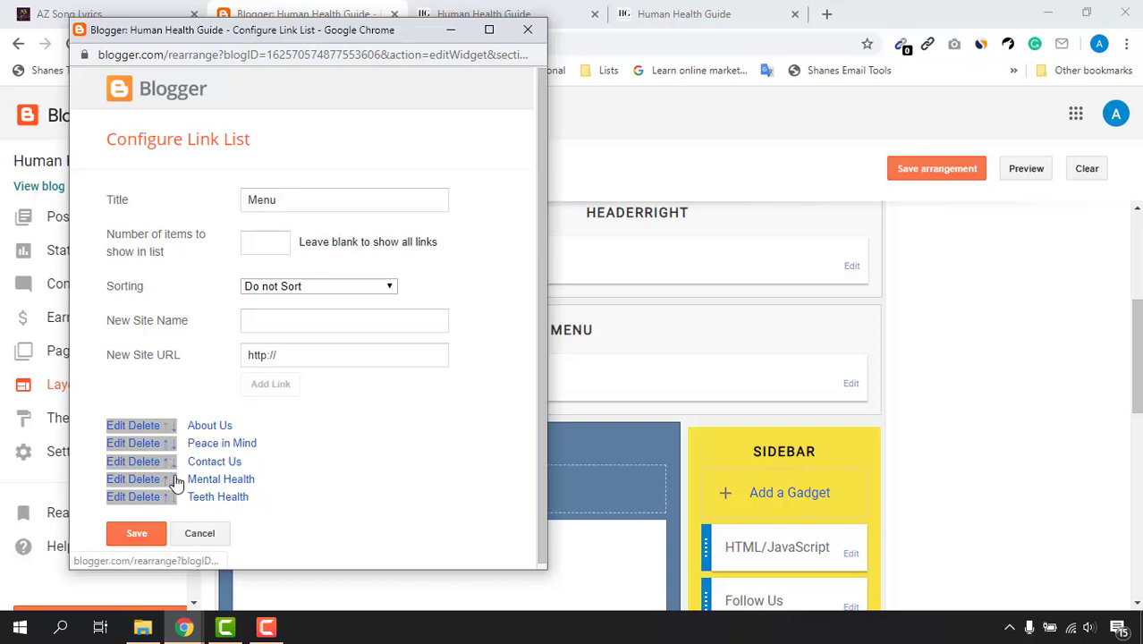
pyautogui.click(172, 463)
pyautogui.click(173, 483)
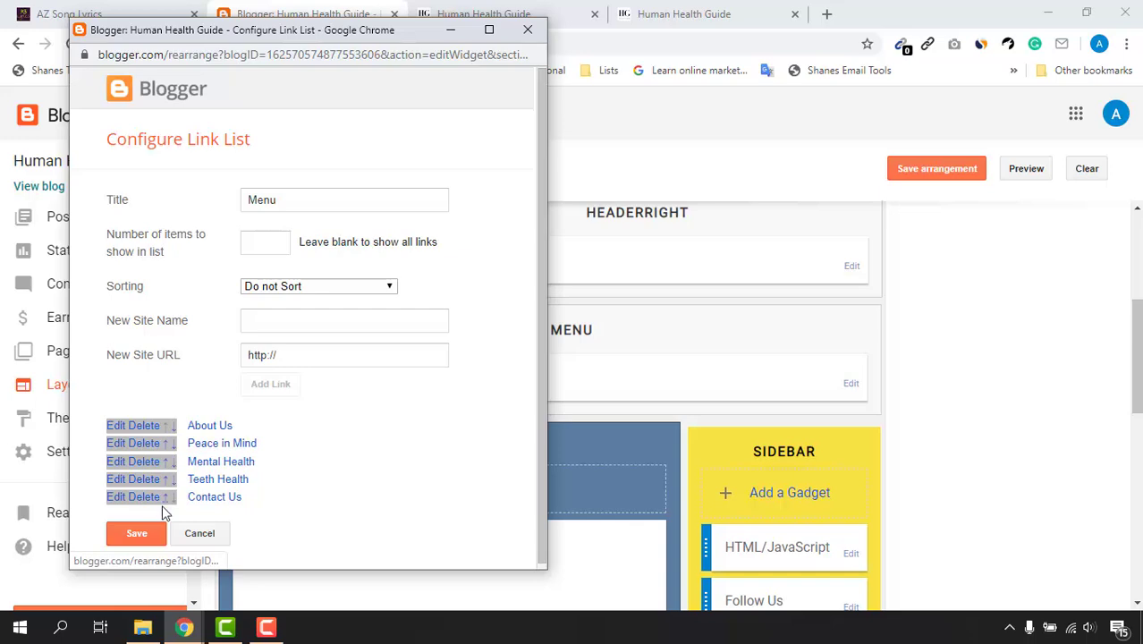
pyautogui.click(135, 533)
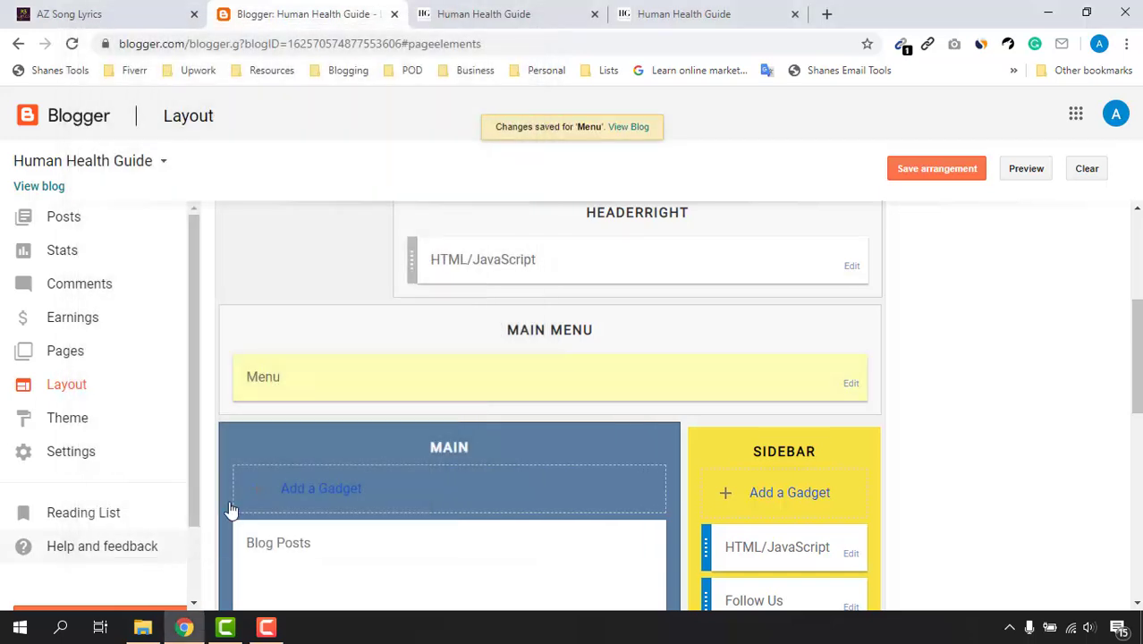
# Refresh the live blog and test the Contact Us and Mental Health menu links, going back to the homepage after each.
pyautogui.click(490, 11)
pyautogui.click(71, 43)
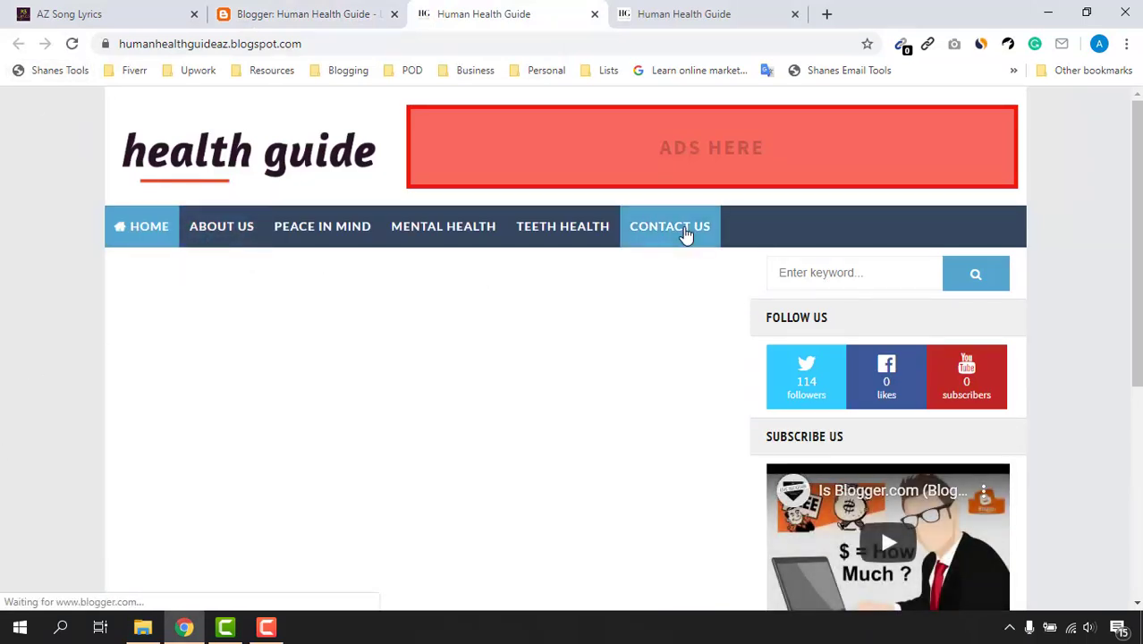
pyautogui.click(683, 233)
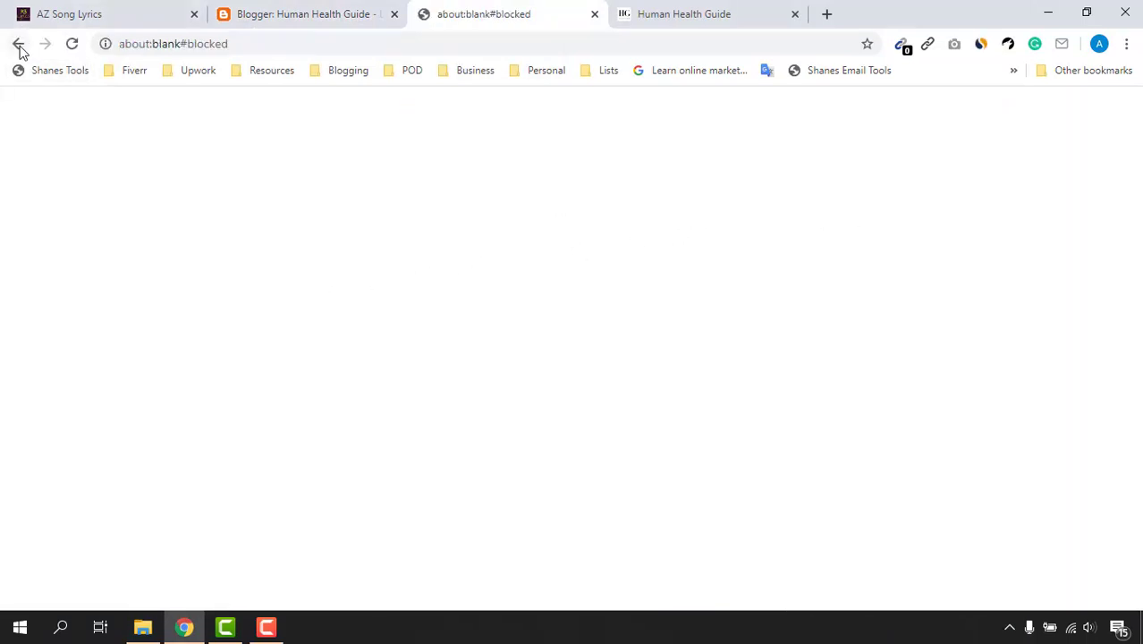
pyautogui.click(19, 45)
pyautogui.click(457, 238)
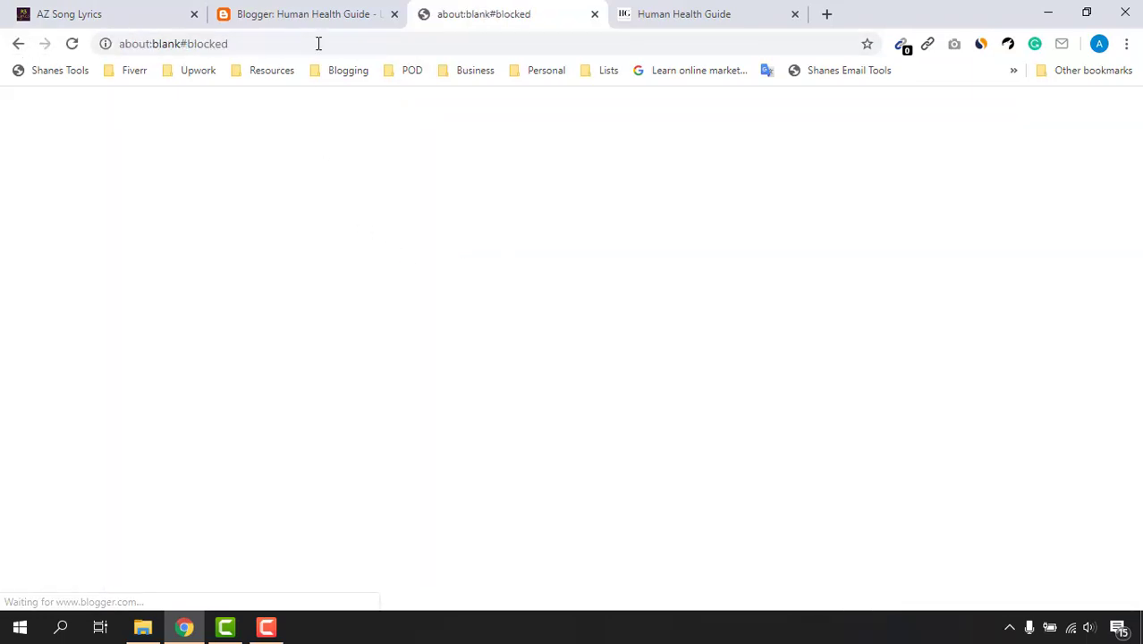
pyautogui.click(18, 44)
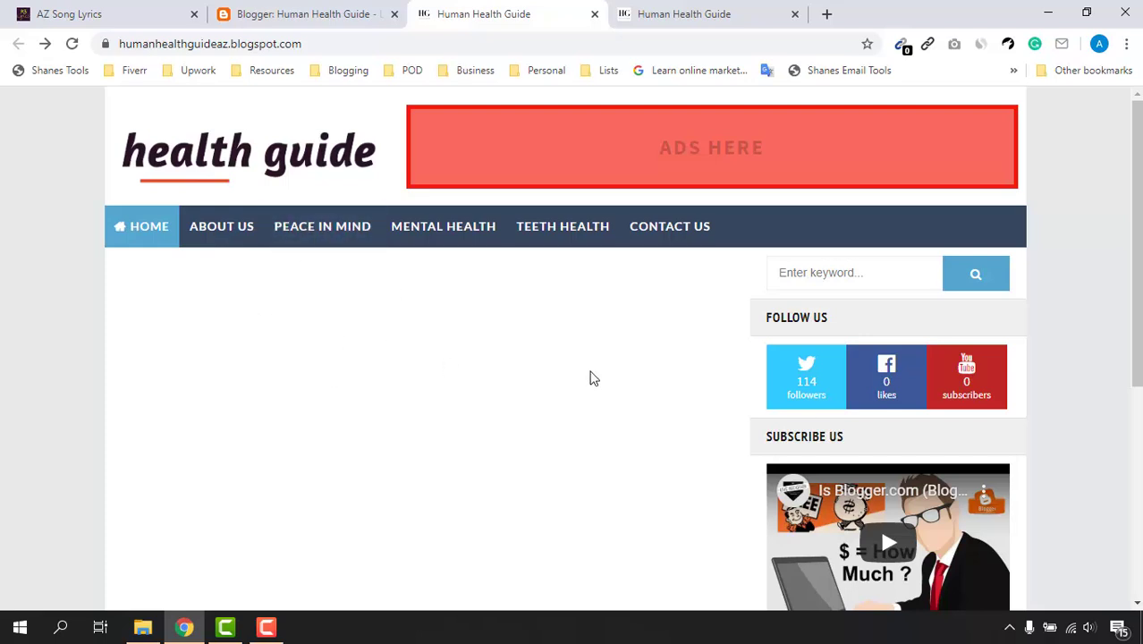
pyautogui.click(300, 13)
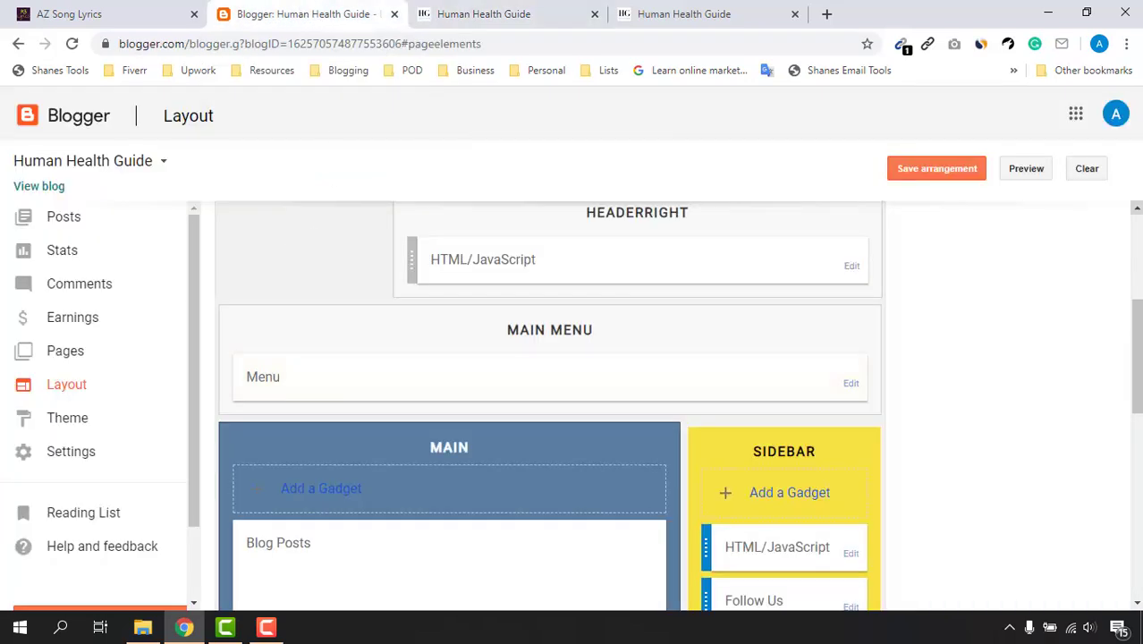
pyautogui.click(74, 226)
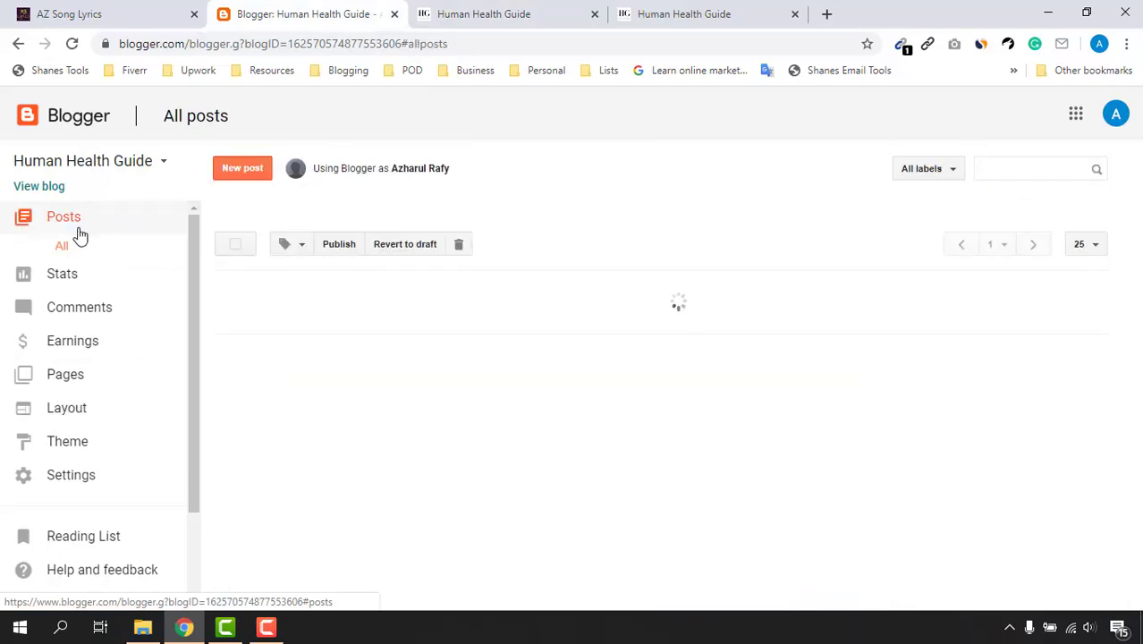
pyautogui.click(242, 170)
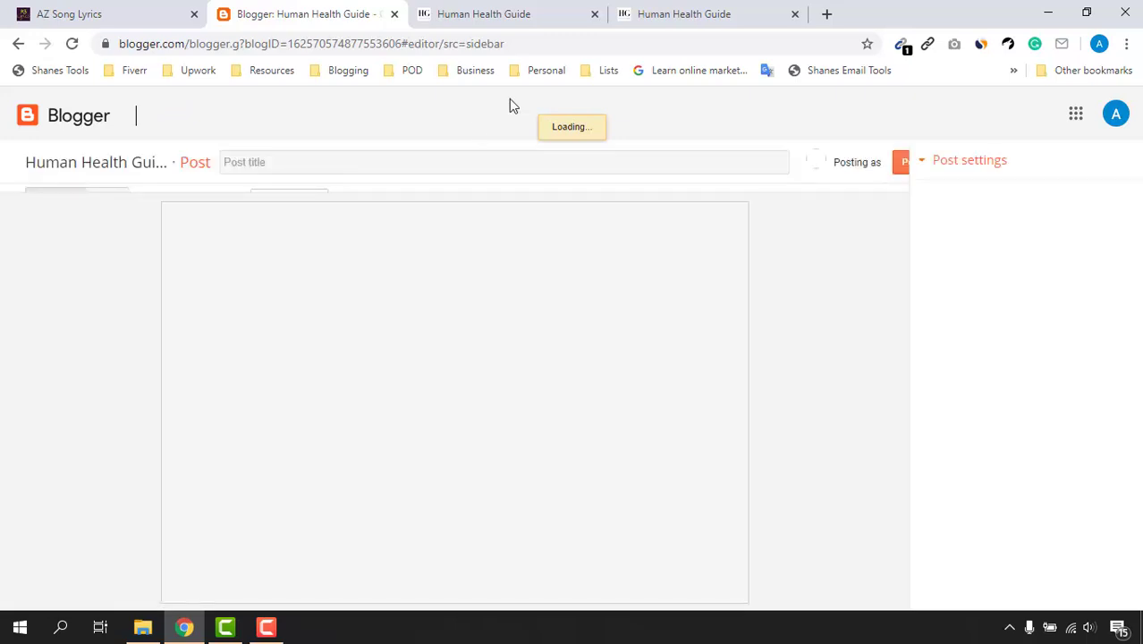
pyautogui.click(533, 18)
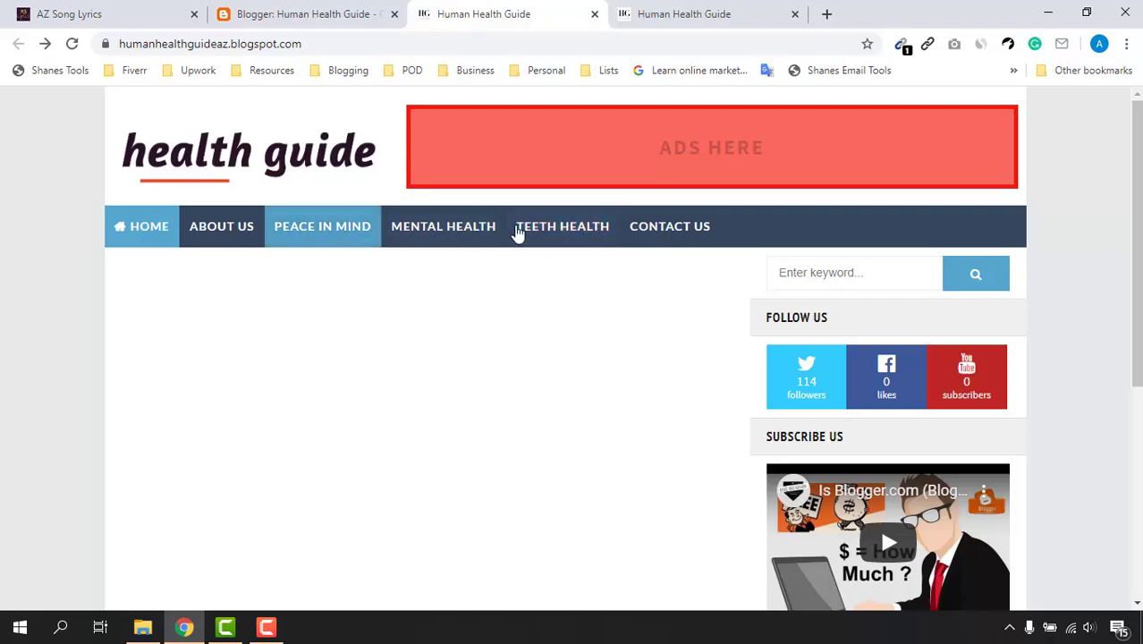
pyautogui.click(326, 13)
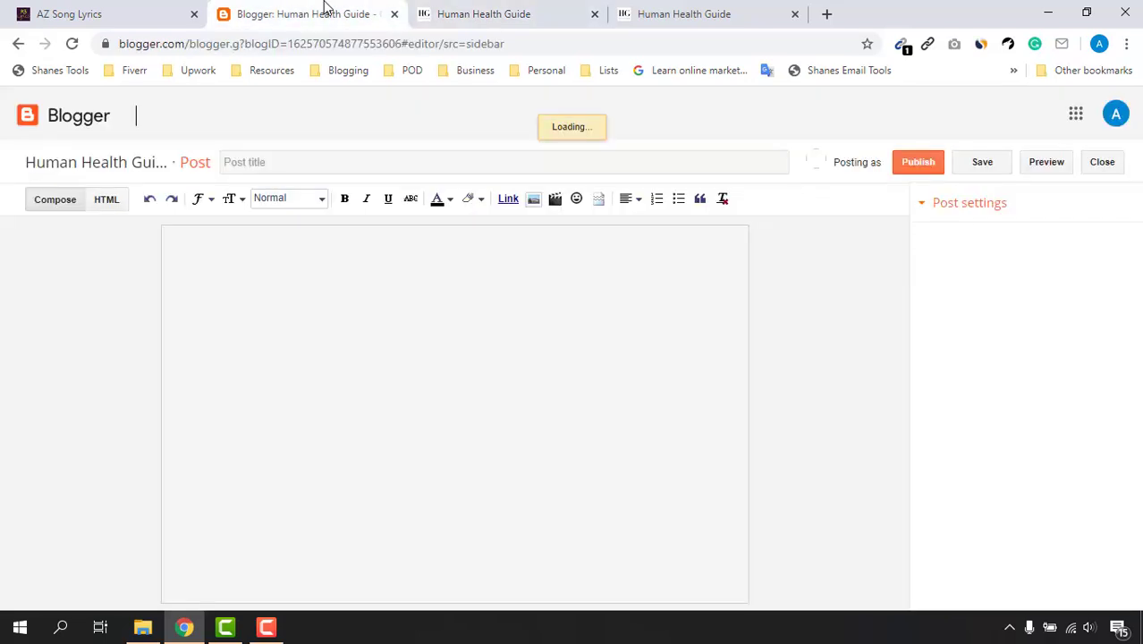
pyautogui.click(48, 122)
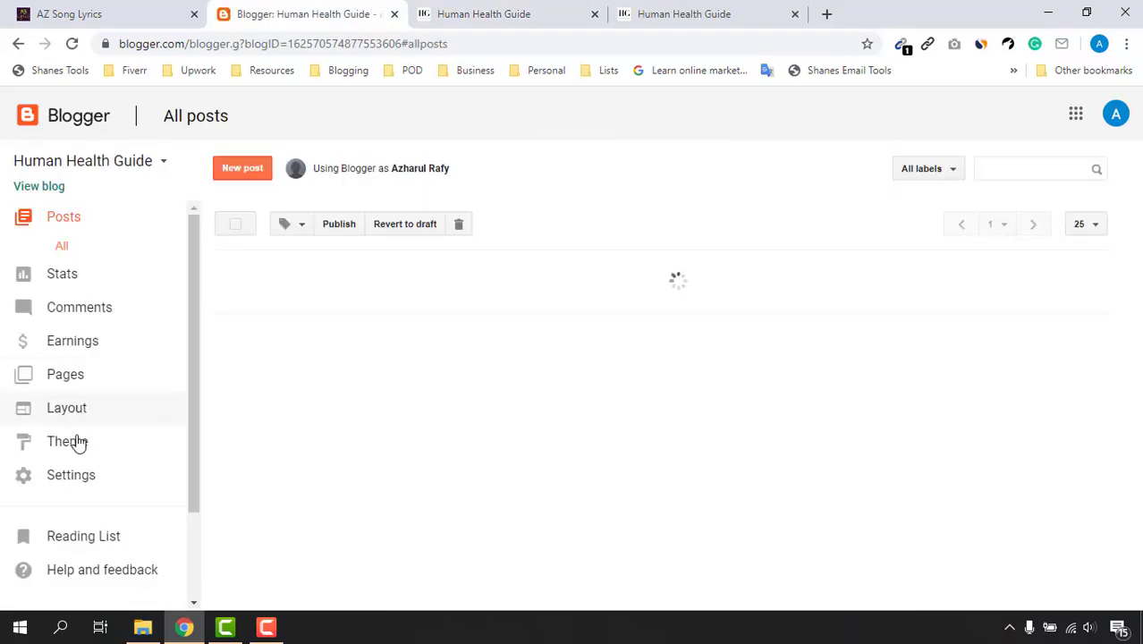
# In the layout's Menu gadget, move the Teeth Health link up to directly below About Us and save the gadget.
pyautogui.click(73, 410)
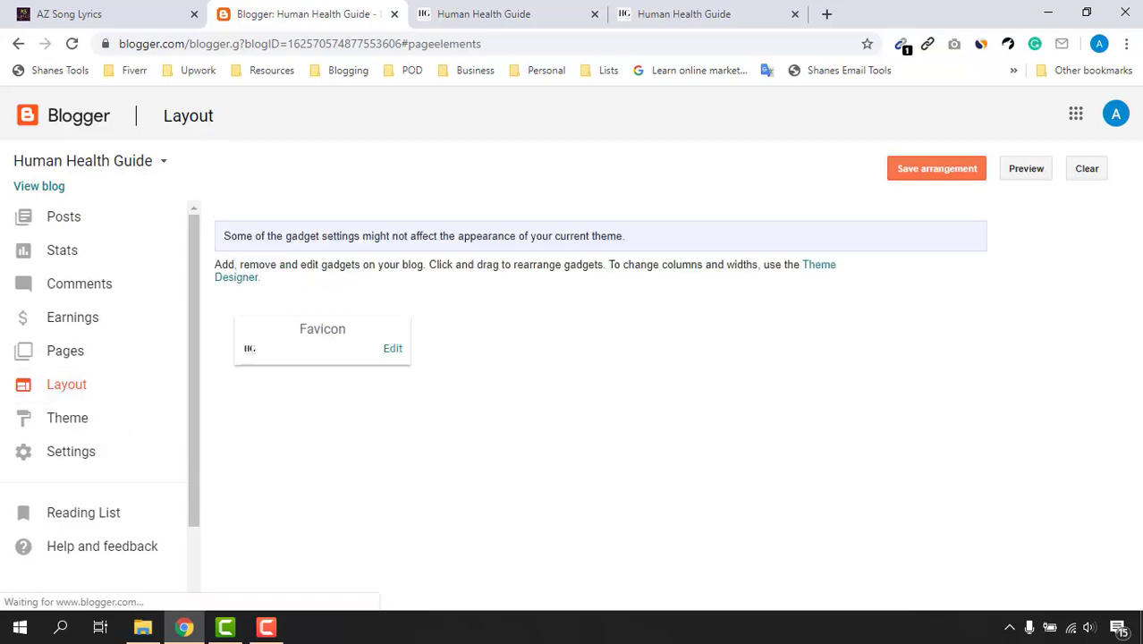
pyautogui.scroll(-2, 875, 439)
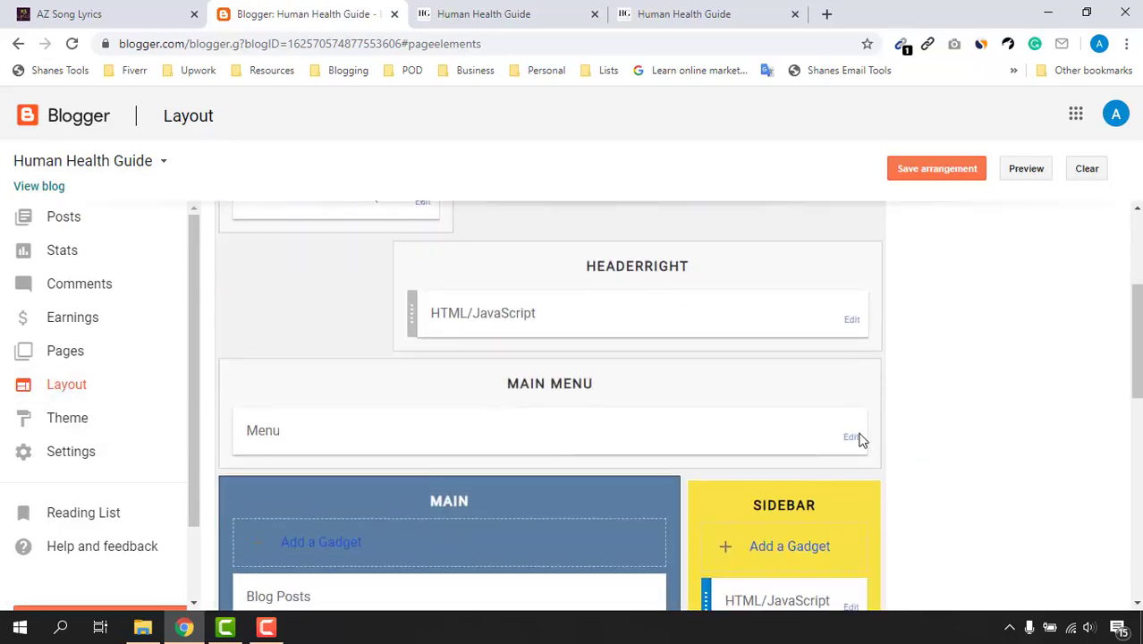
pyautogui.click(851, 440)
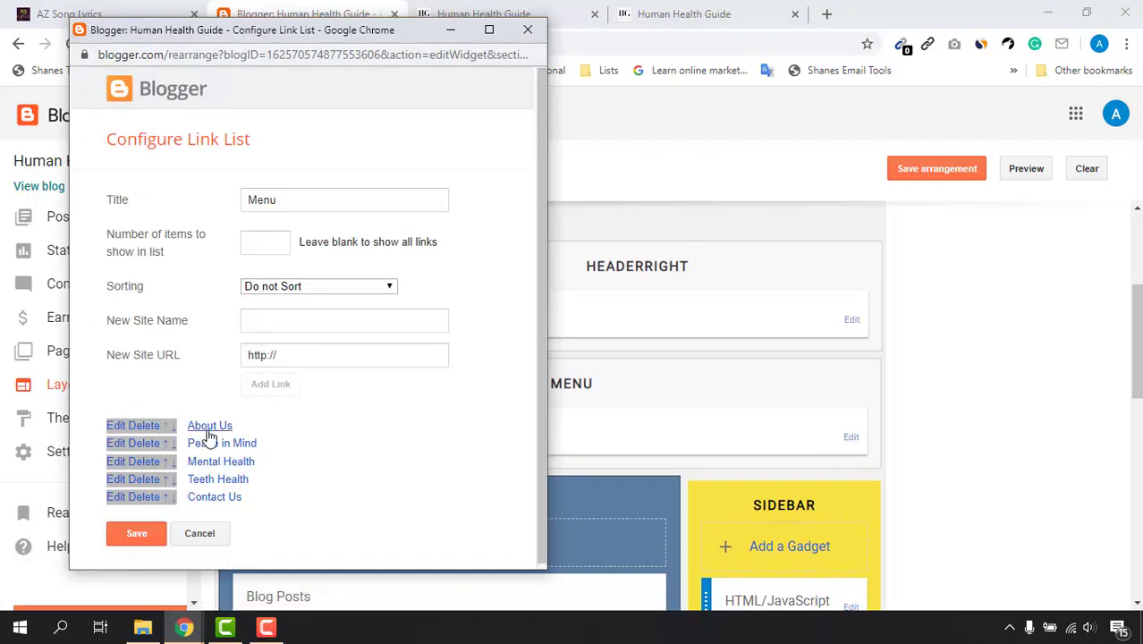
pyautogui.click(165, 481)
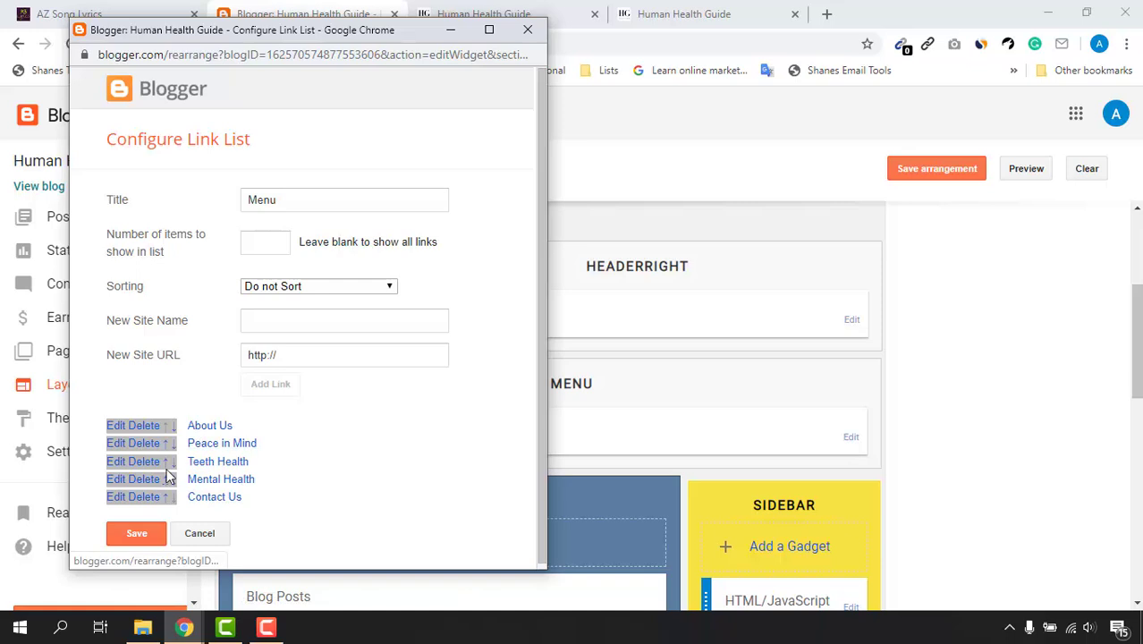
pyautogui.click(166, 462)
pyautogui.click(118, 535)
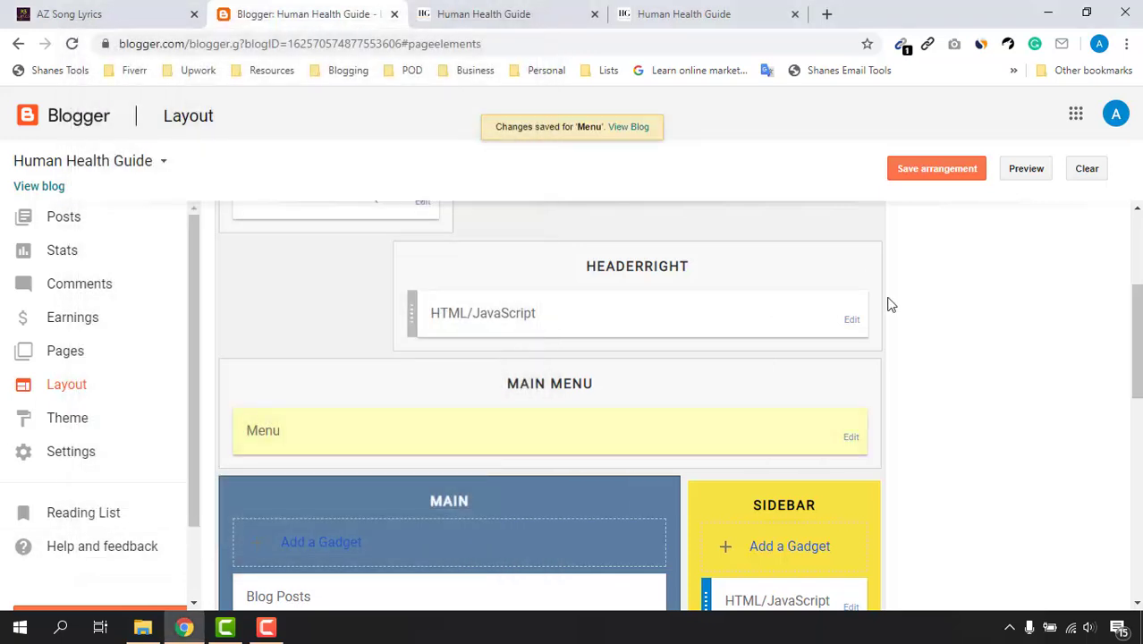
# Refresh the live blog to check the menu order and close the duplicate, outdated blog page.
pyautogui.click(628, 127)
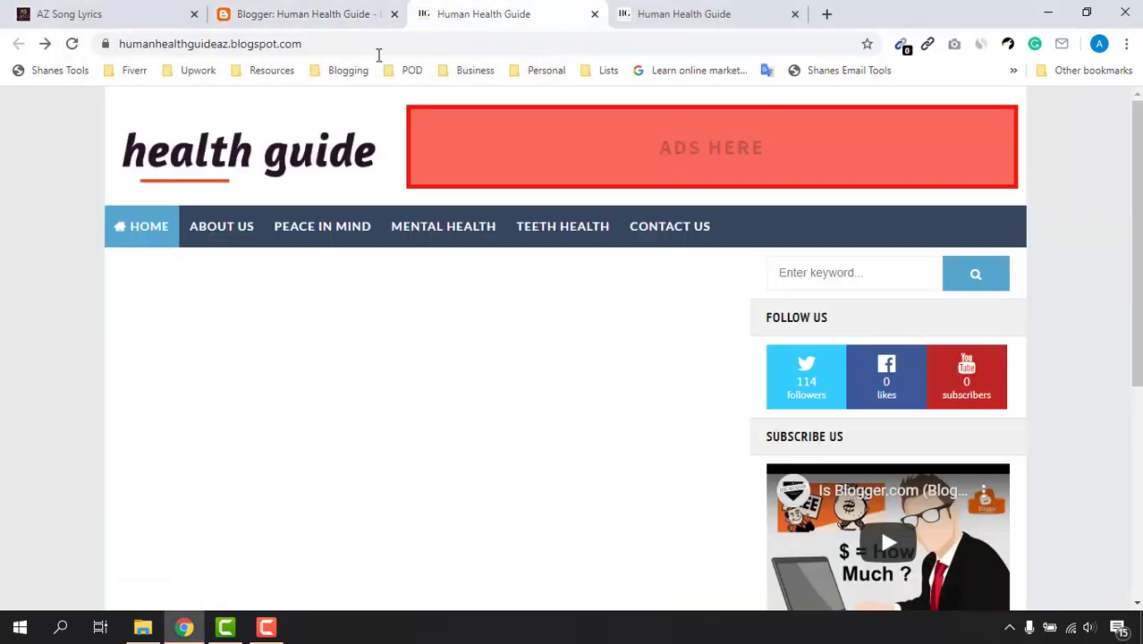
pyautogui.click(71, 43)
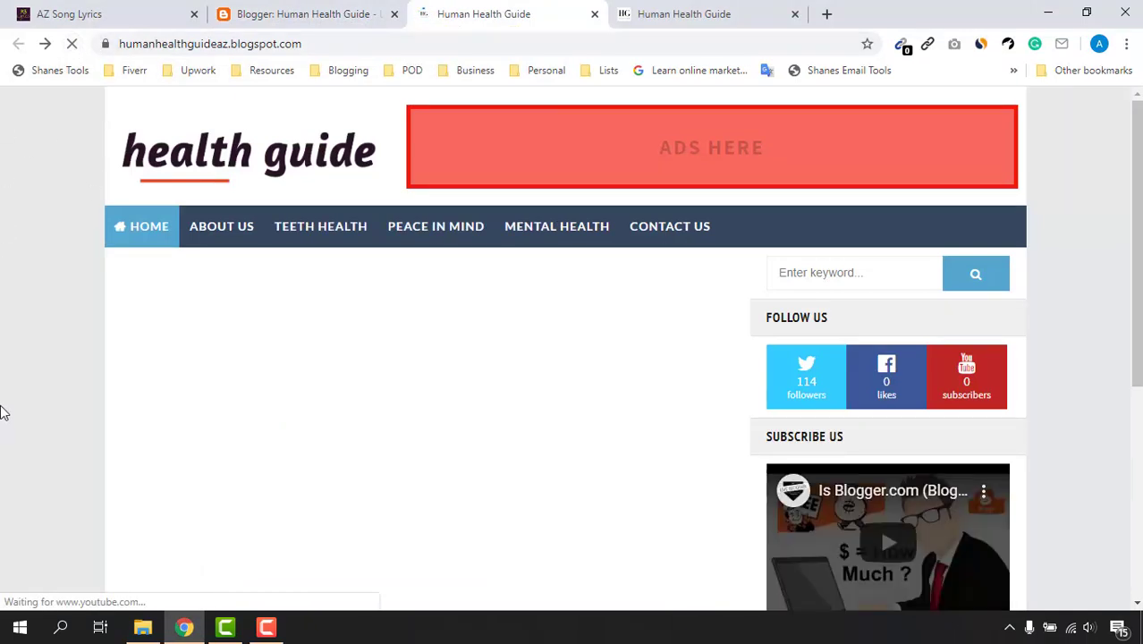
pyautogui.click(795, 22)
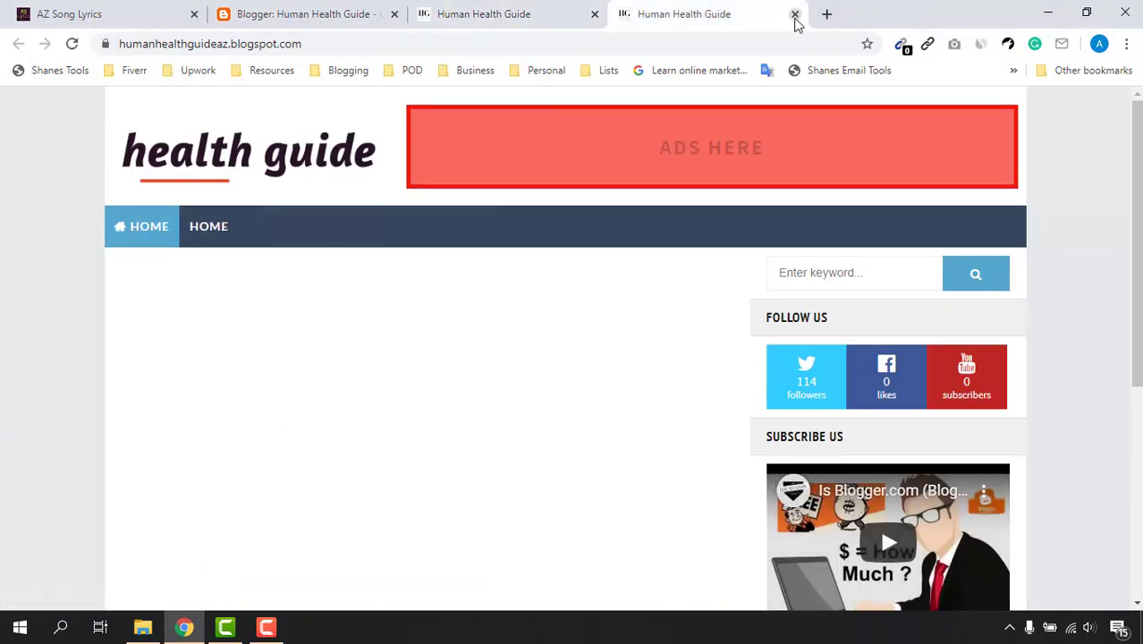
pyautogui.click(795, 16)
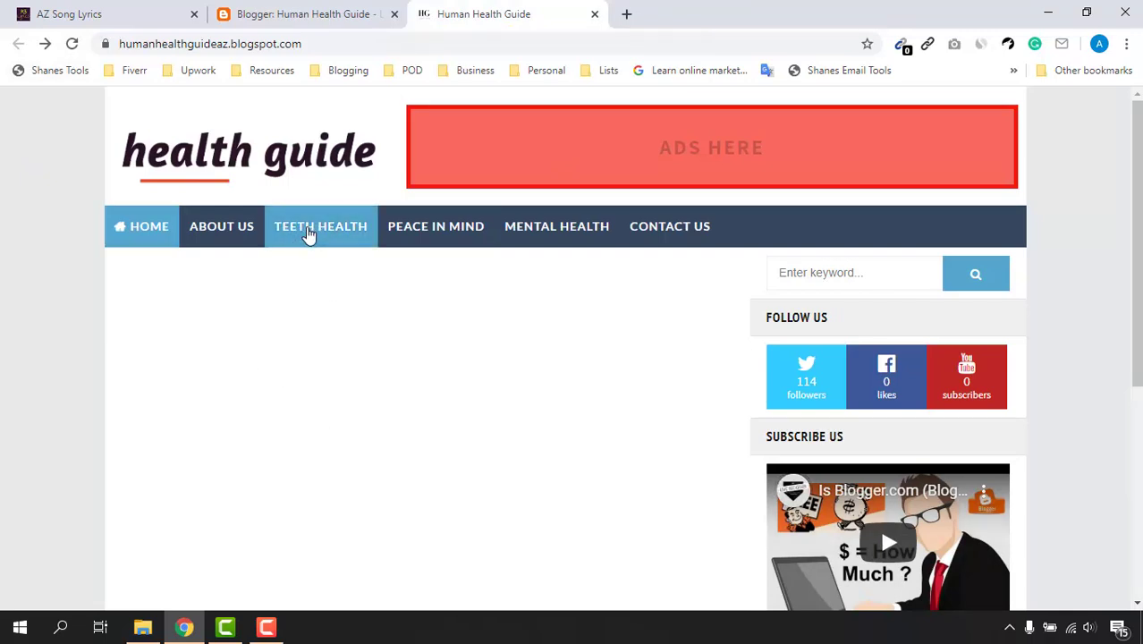
# Create a new post in the Human Health Guide blog titled "How to Whiten Your Teeth and Keep them Strong?".
pyautogui.click(279, 10)
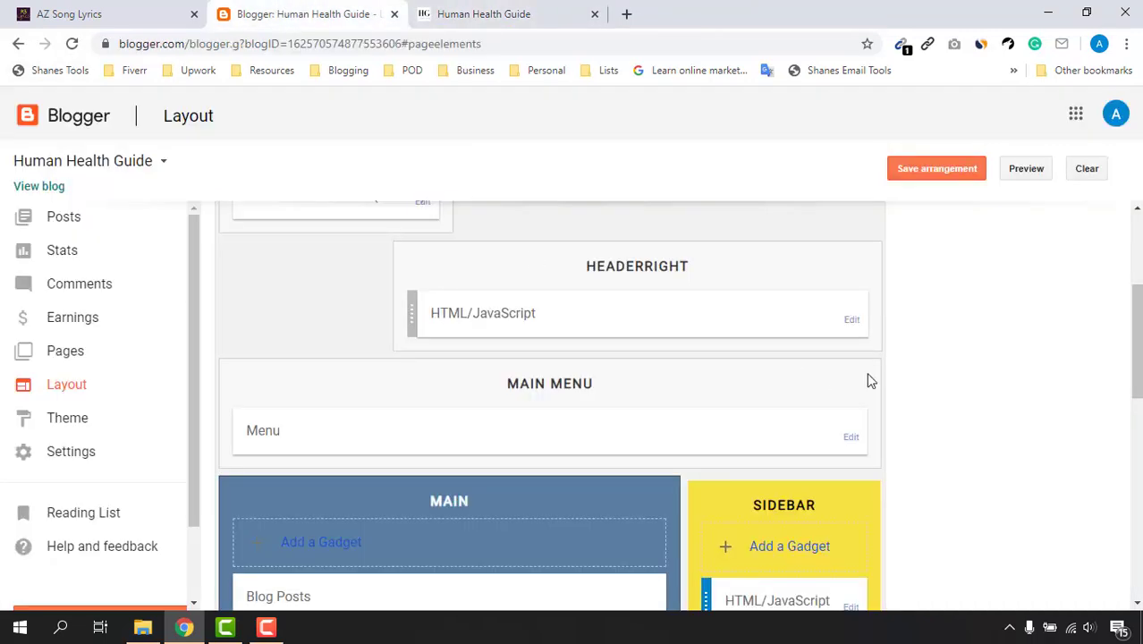
pyautogui.click(82, 230)
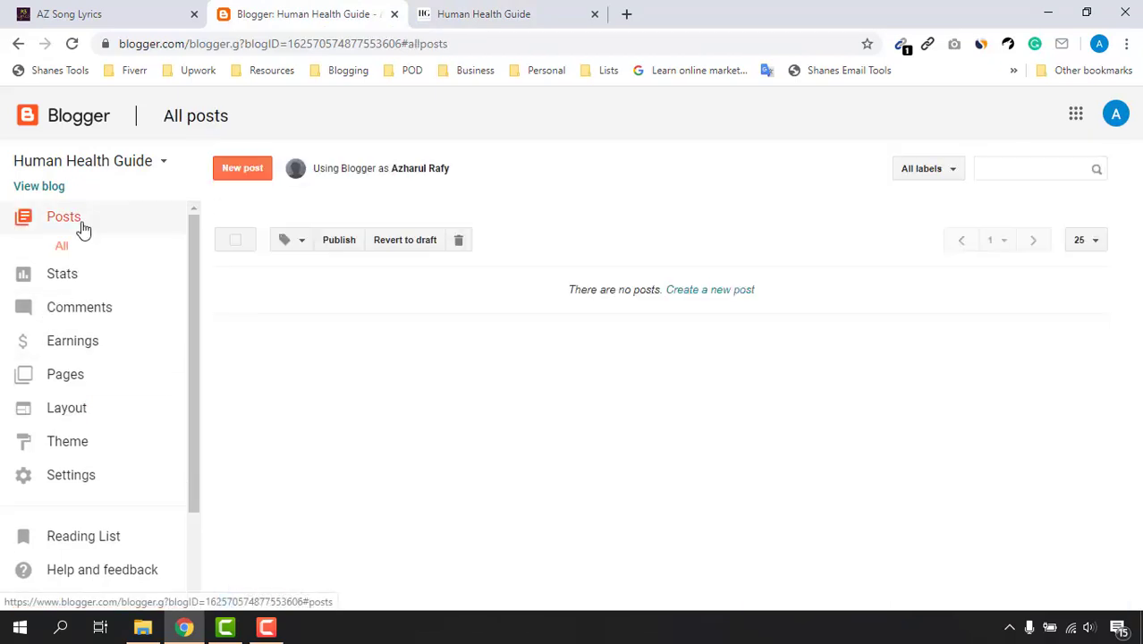
pyautogui.click(241, 174)
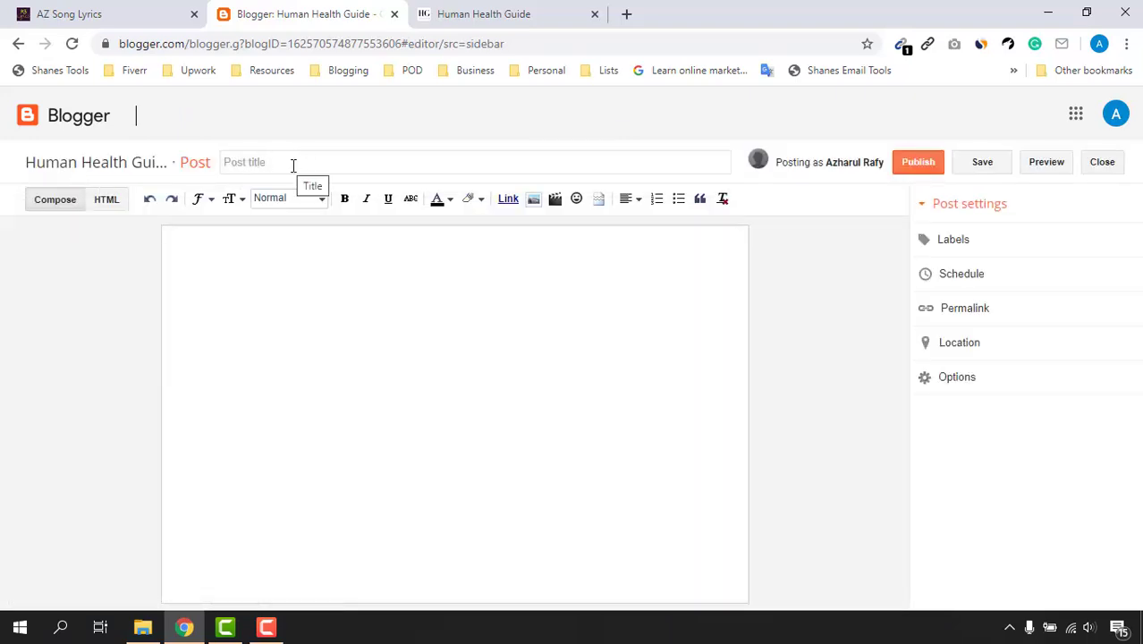
pyautogui.click(390, 161)
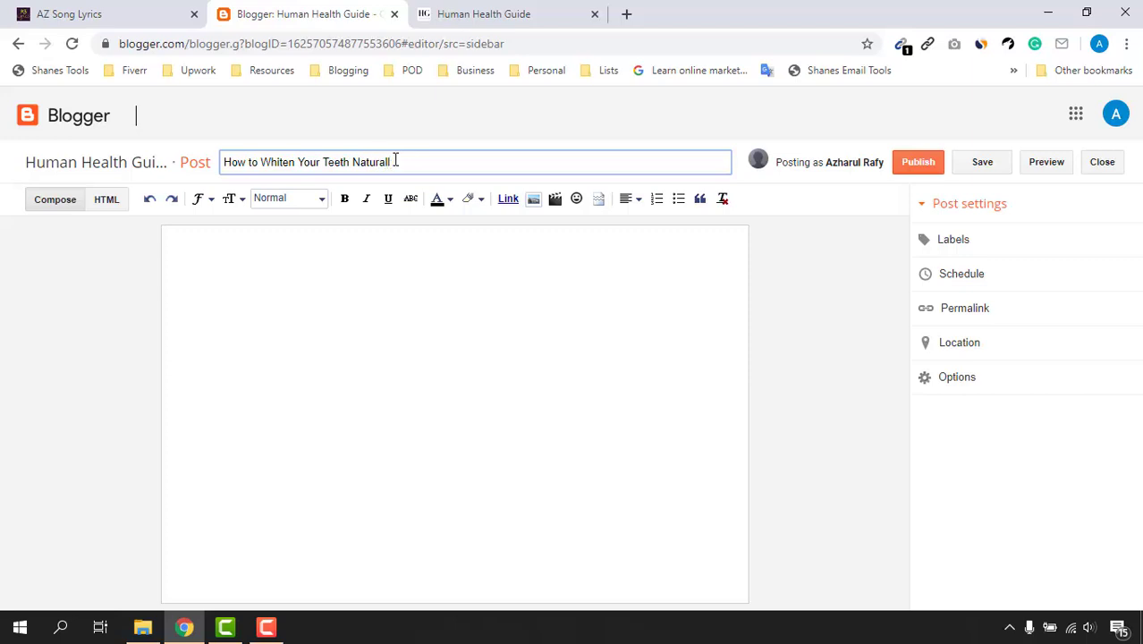
pyautogui.press('BackSpace')
pyautogui.press('BackSpace')
pyautogui.press('BackSpace')
pyautogui.press('BackSpace')
pyautogui.press('BackSpace')
pyautogui.press('BackSpace')
pyautogui.press('BackSpace')
pyautogui.press('BackSpace')
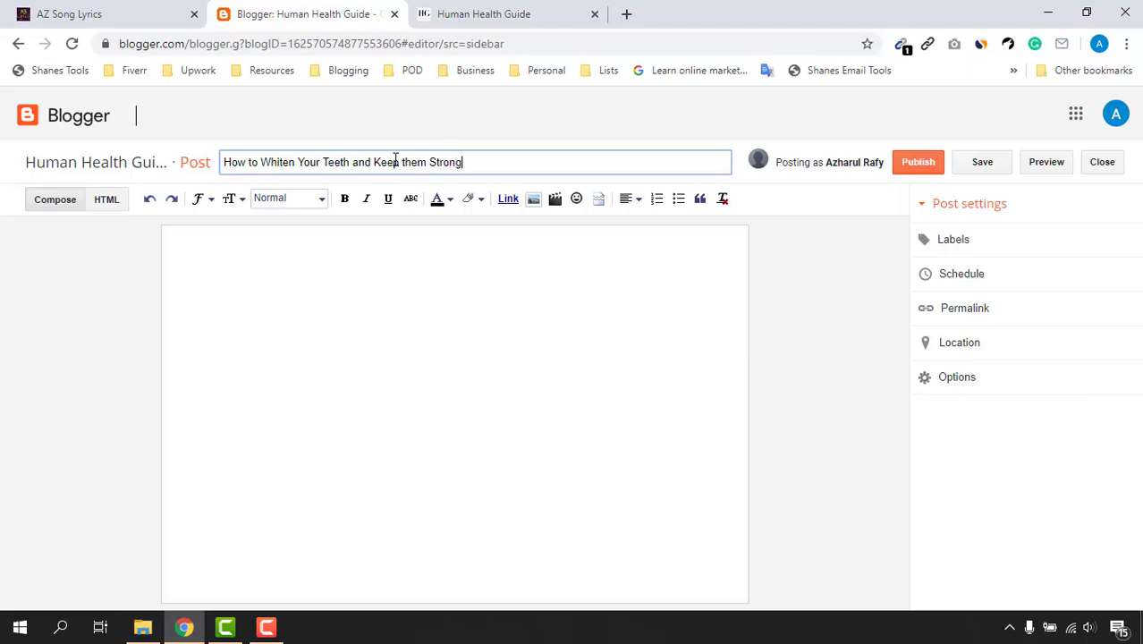
pyautogui.click(409, 258)
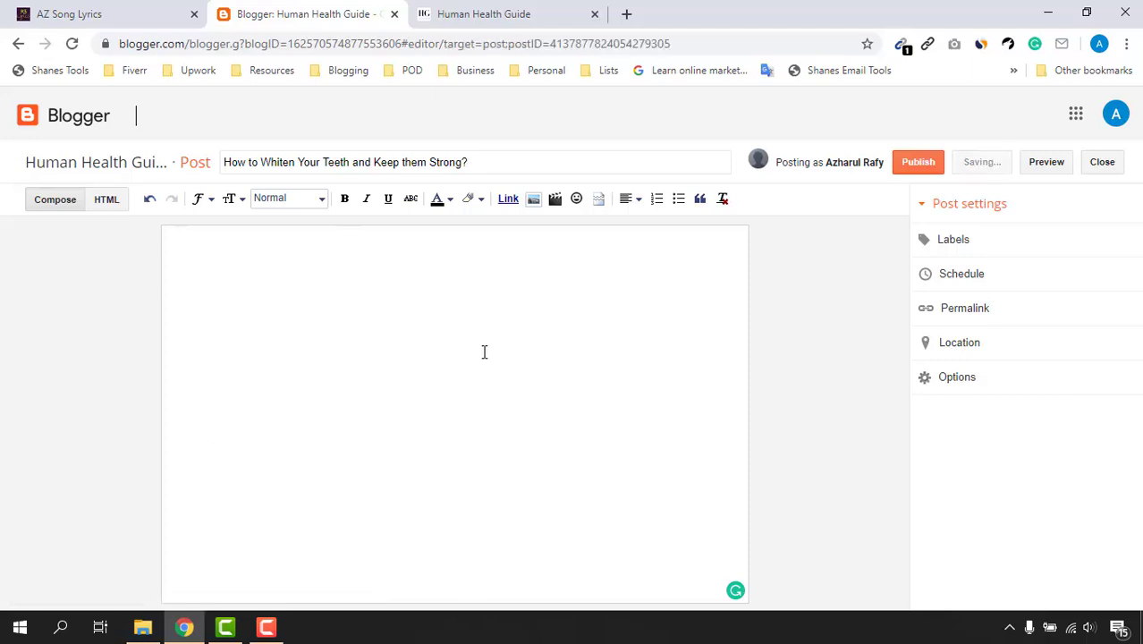
# Search the web for lorem ipsum in a new tab and copy the "What is Lorem Ipsum?" paragraph from lipsum.com.
pyautogui.click(630, 18)
pyautogui.write('lorem ipsum')
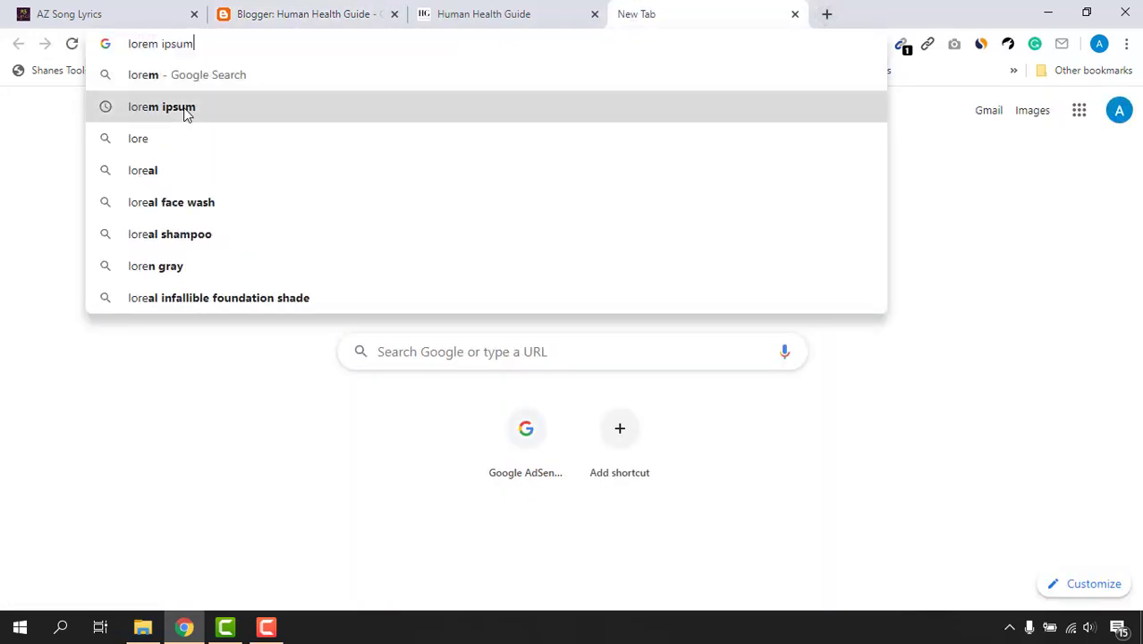
pyautogui.click(183, 107)
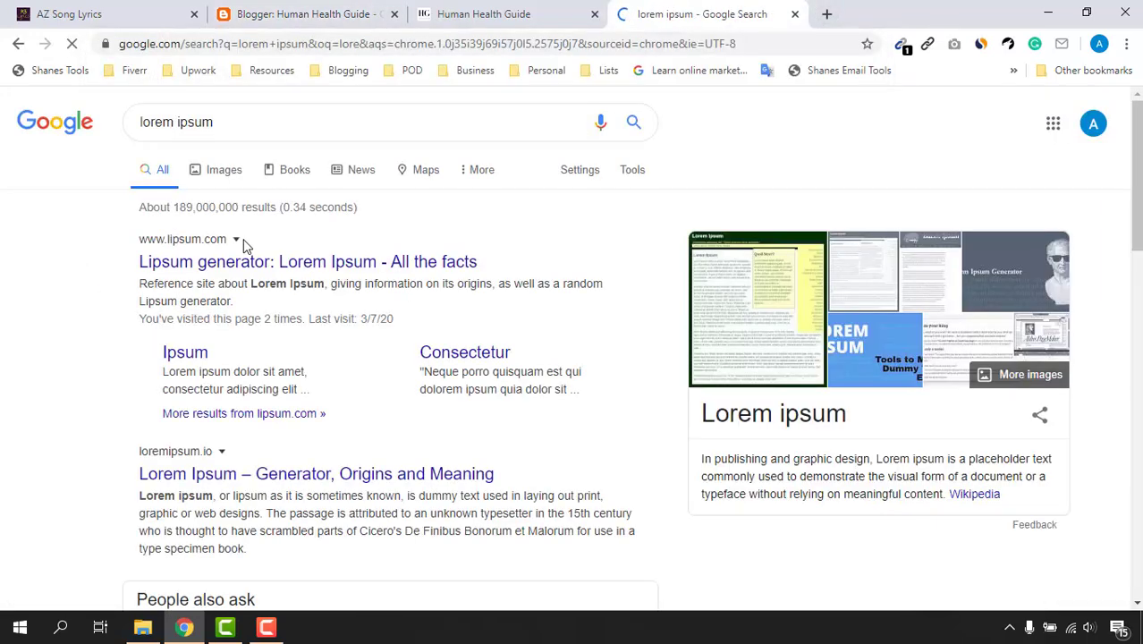
pyautogui.click(203, 262)
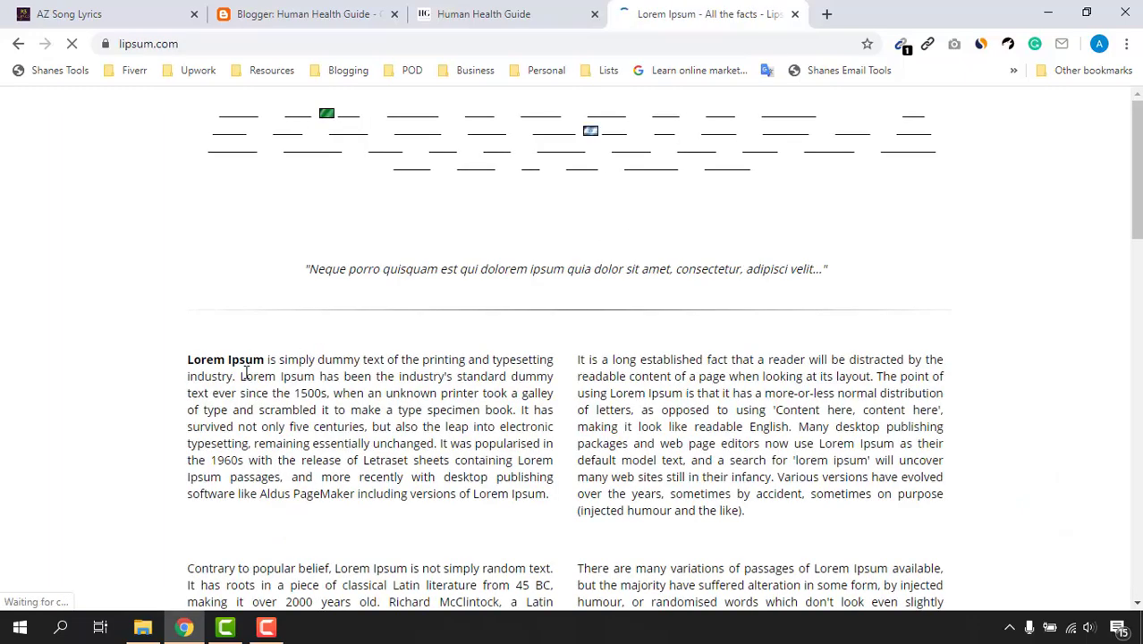
pyautogui.scroll(-1, 246, 373)
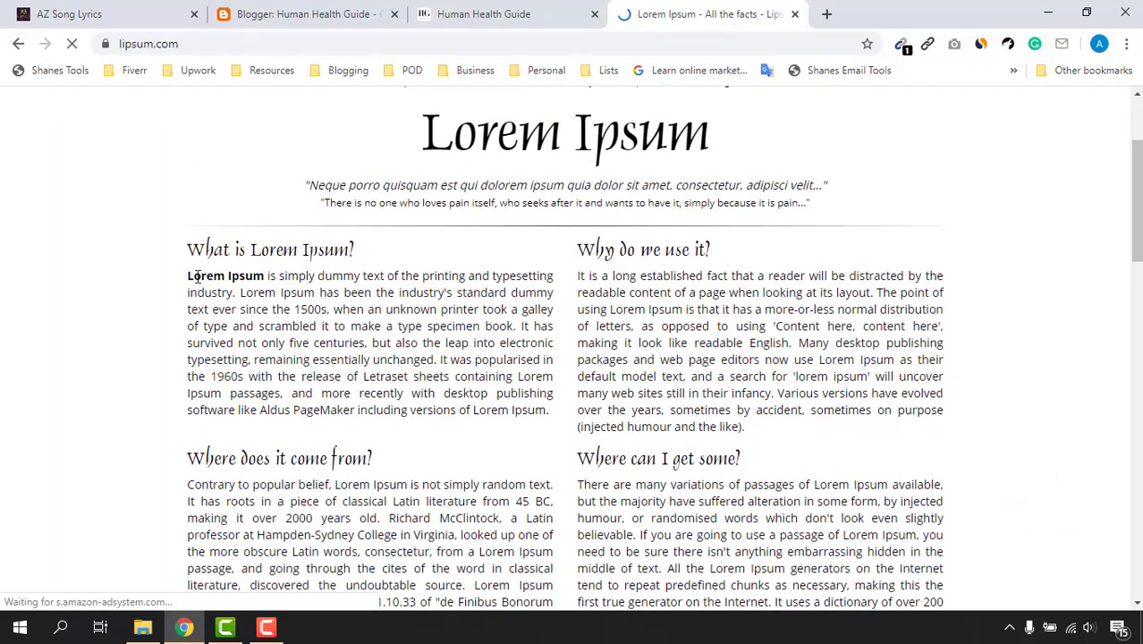
pyautogui.moveTo(197, 276); pyautogui.dragTo(544, 409)
pyautogui.rightClick(478, 343)
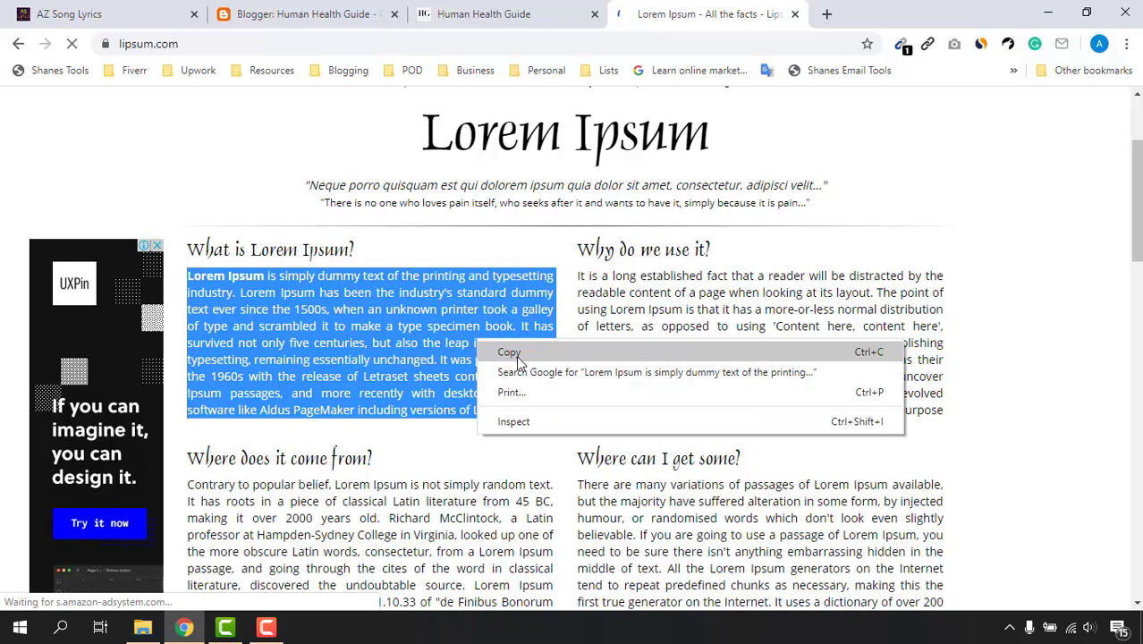
pyautogui.click(509, 353)
pyautogui.click(309, 14)
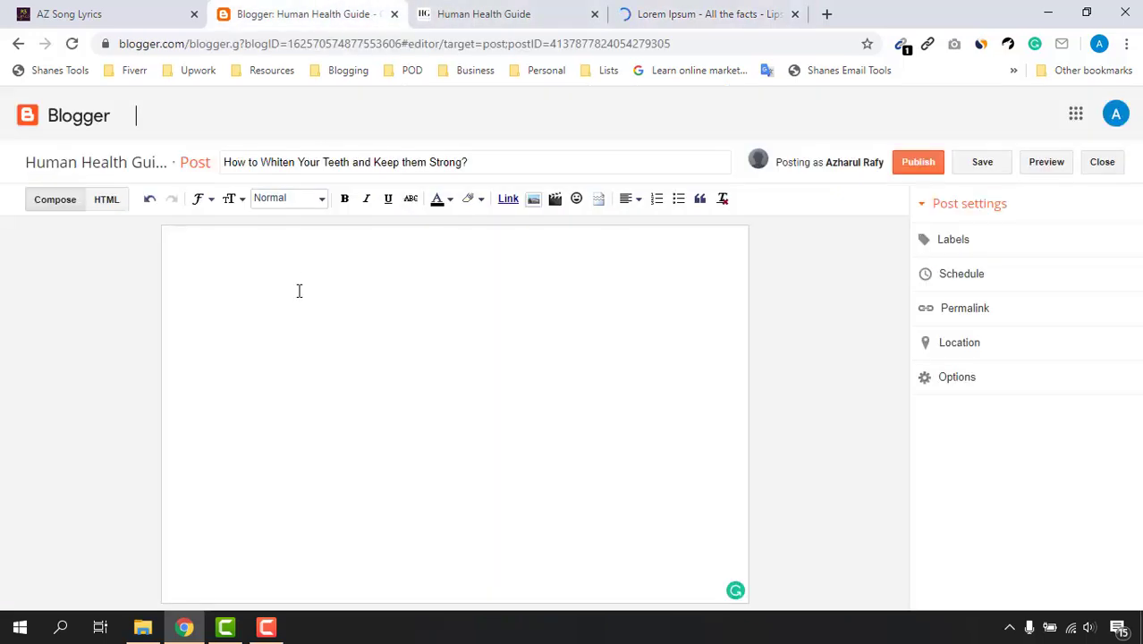
pyautogui.hotkey('ctrl', 'v')
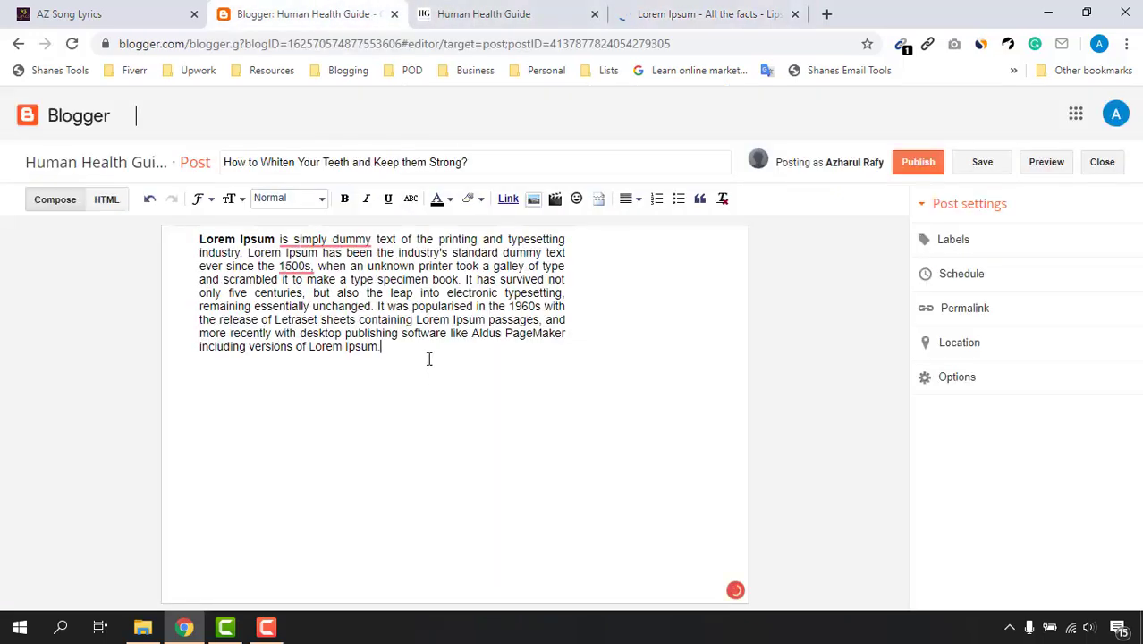
pyautogui.hotkey('ctrl', 'z')
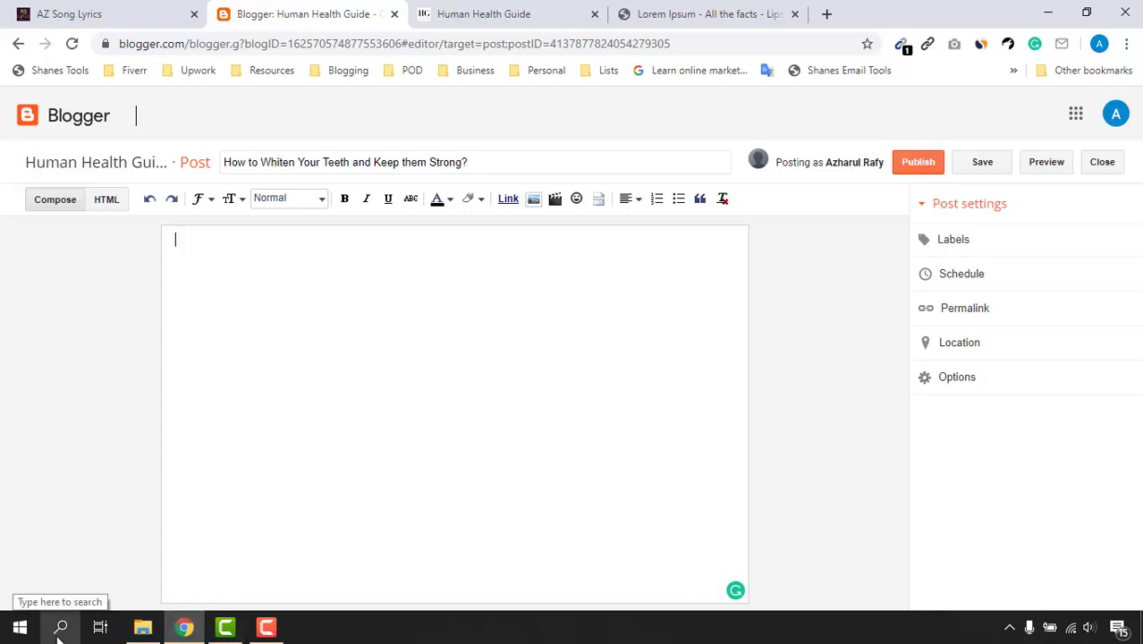
# Strip the copied paragraph's formatting by passing it through a new Notepad document, and paste the plain text into the post body.
pyautogui.click(61, 627)
pyautogui.write('note')
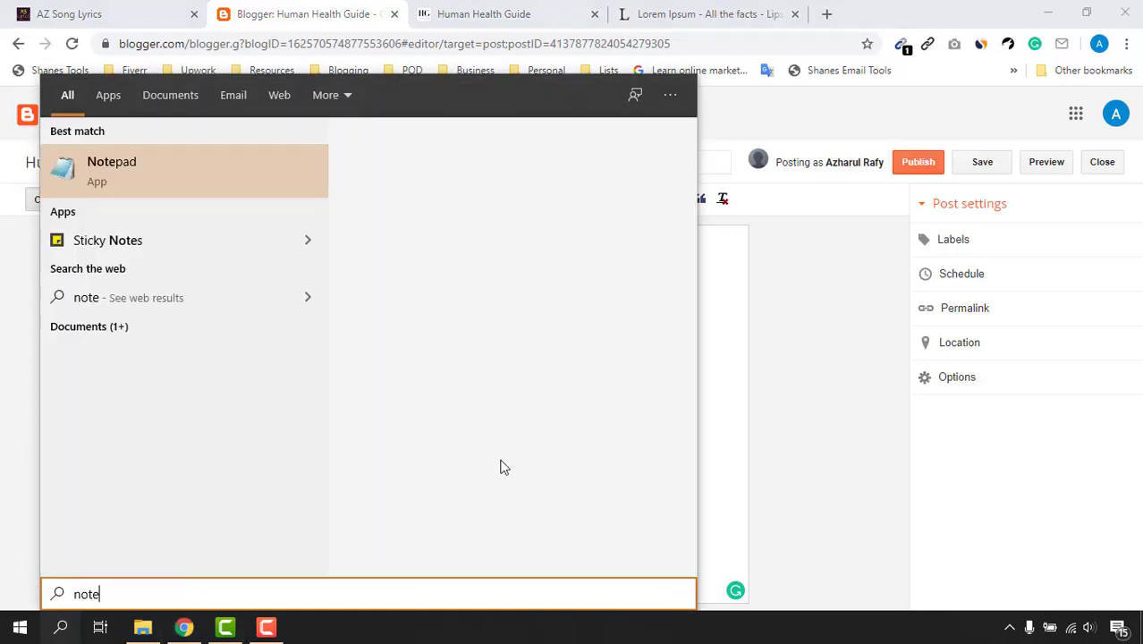
pyautogui.click(253, 178)
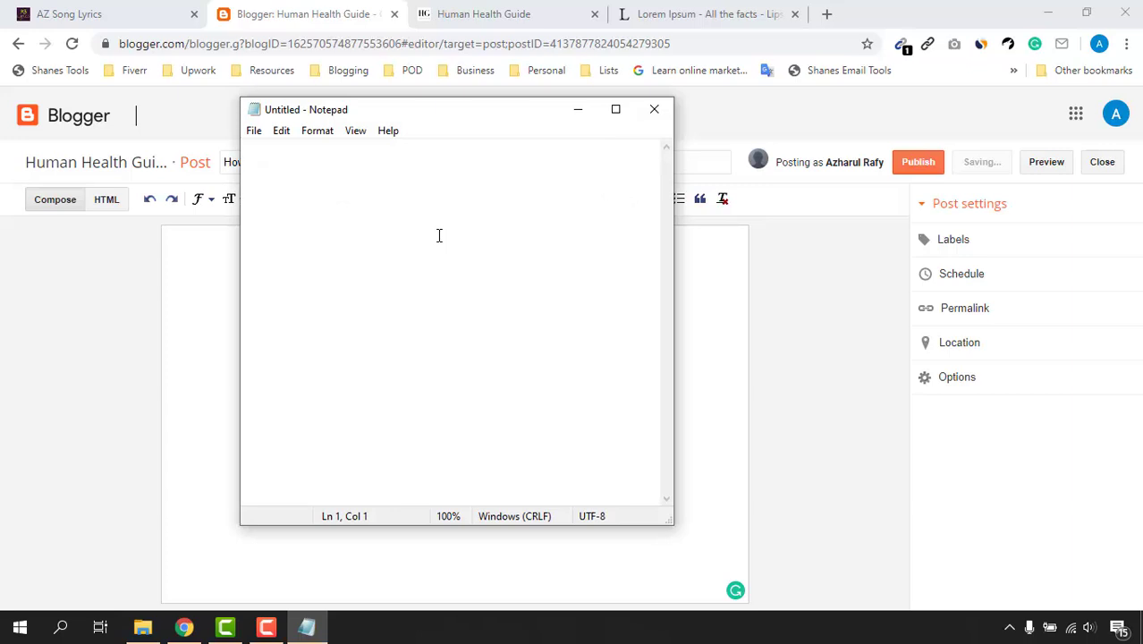
pyautogui.hotkey('ctrl', 'v')
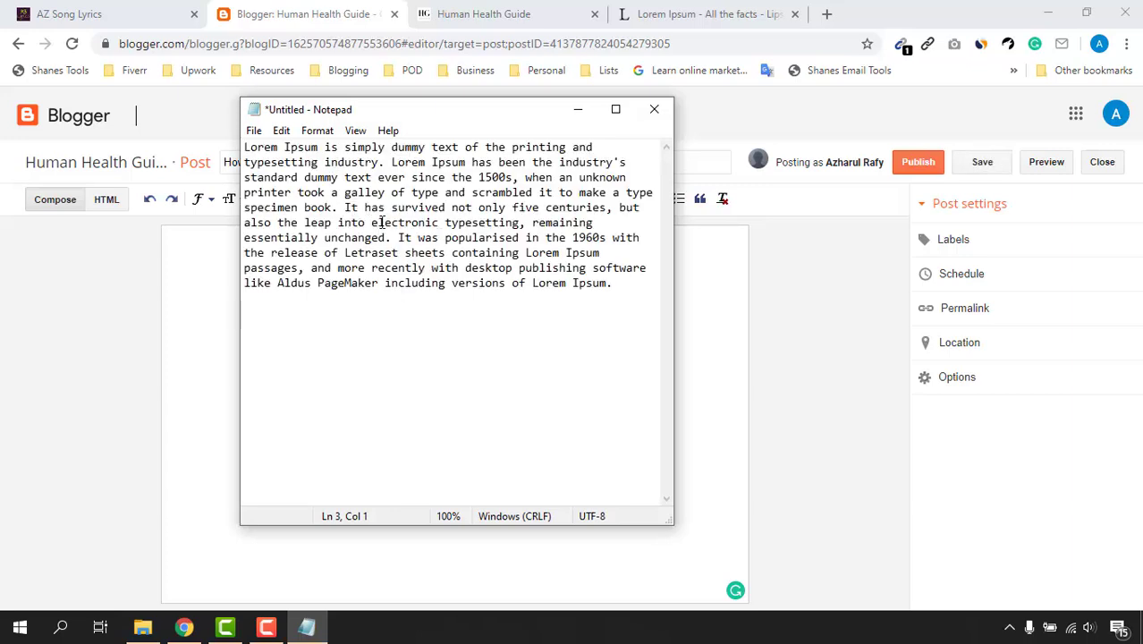
pyautogui.hotkey('ctrl', 'a')
pyautogui.click(578, 109)
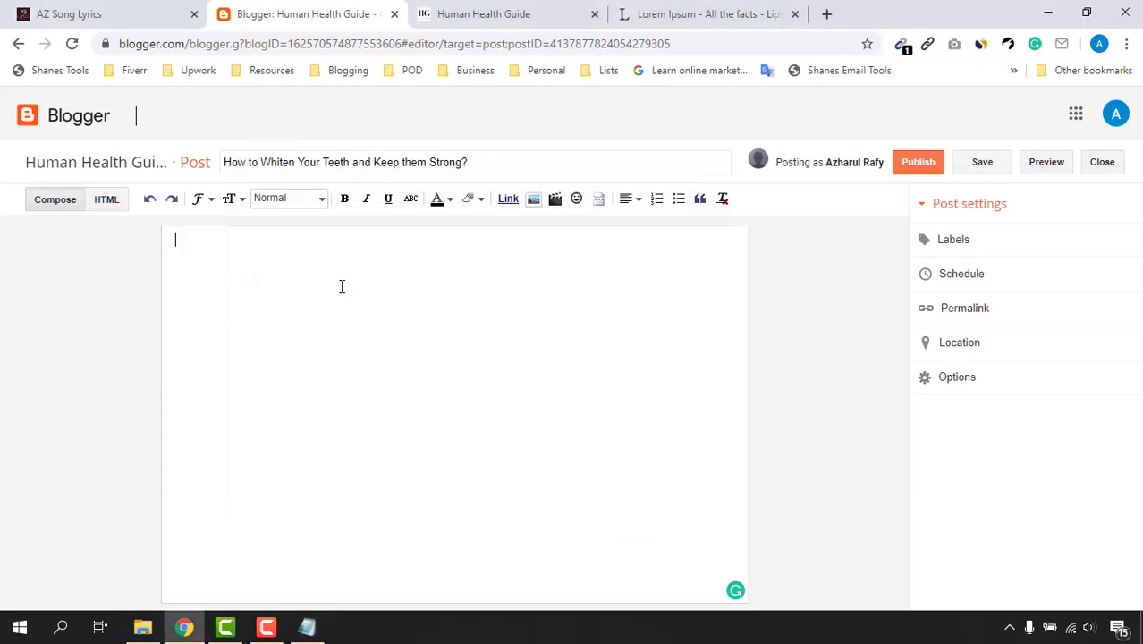
pyautogui.hotkey('ctrl', 'v')
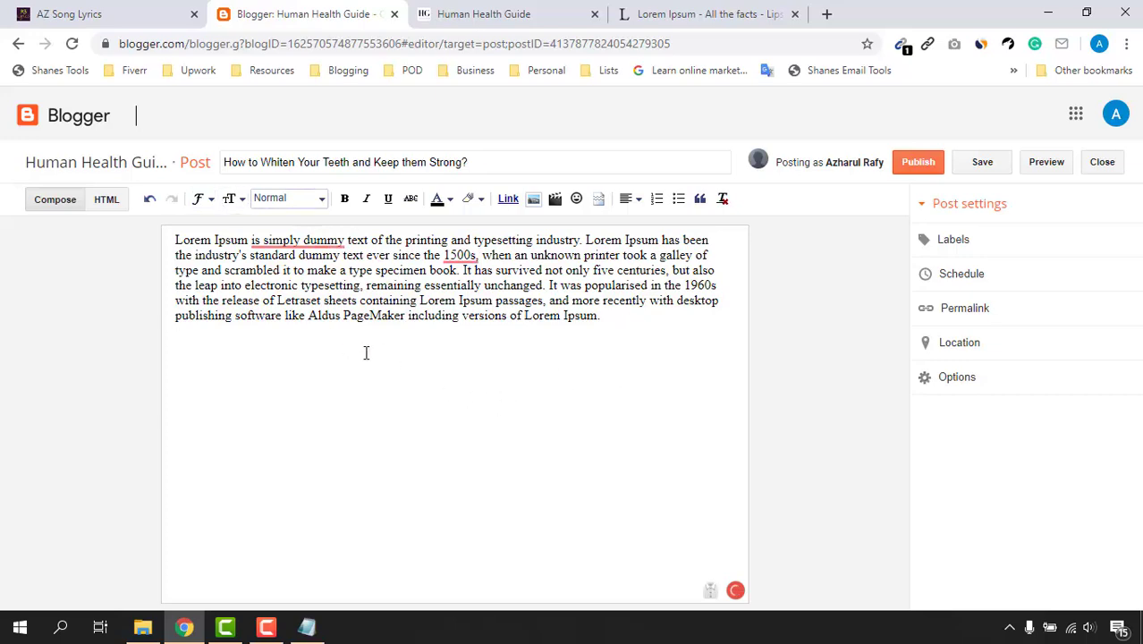
# Copy the first paragraph under "Where does it come from?" on the Lorem Ipsum page.
pyautogui.click(662, 11)
pyautogui.scroll(-2, 208, 309)
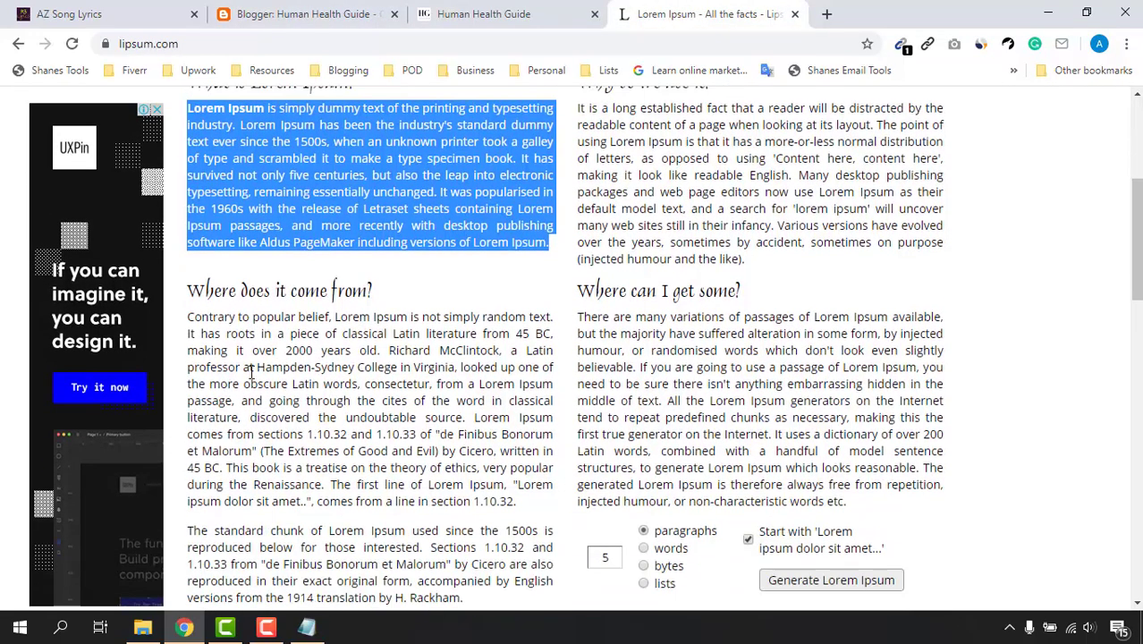
pyautogui.click(207, 309)
pyautogui.moveTo(189, 313)
pyautogui.mouseDown()
pyautogui.moveTo(476, 465)
pyautogui.moveTo(517, 507)
pyautogui.moveTo(190, 315)
pyautogui.mouseUp()
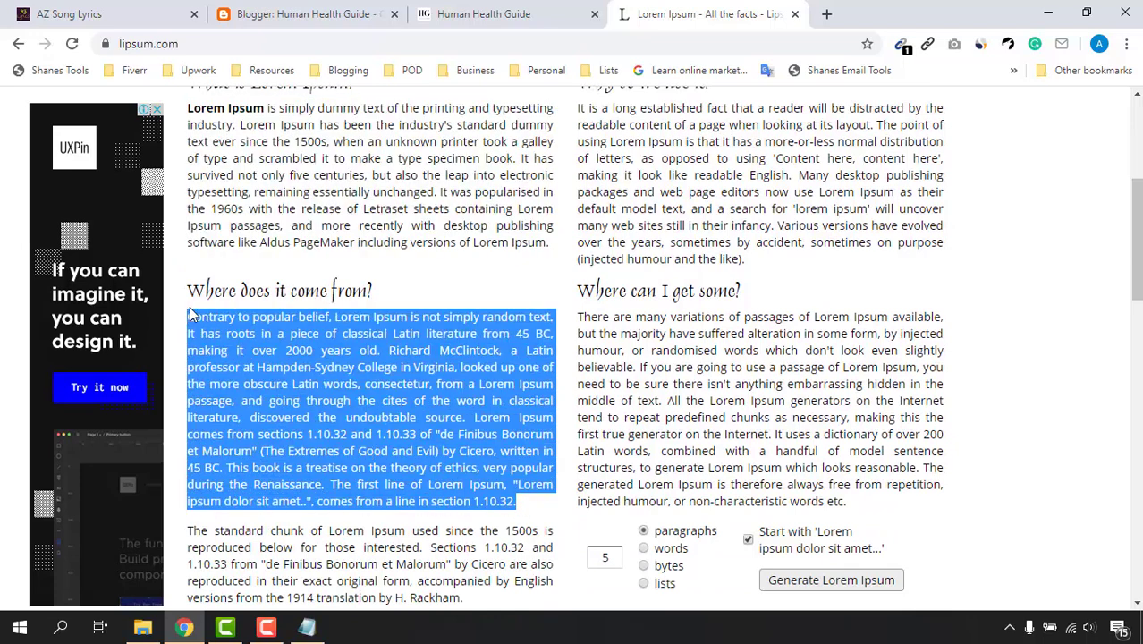
# Replace the Notepad text with the newly copied paragraph and move it as plain text below the first paragraph of the post.
pyautogui.click(526, 10)
pyautogui.click(306, 627)
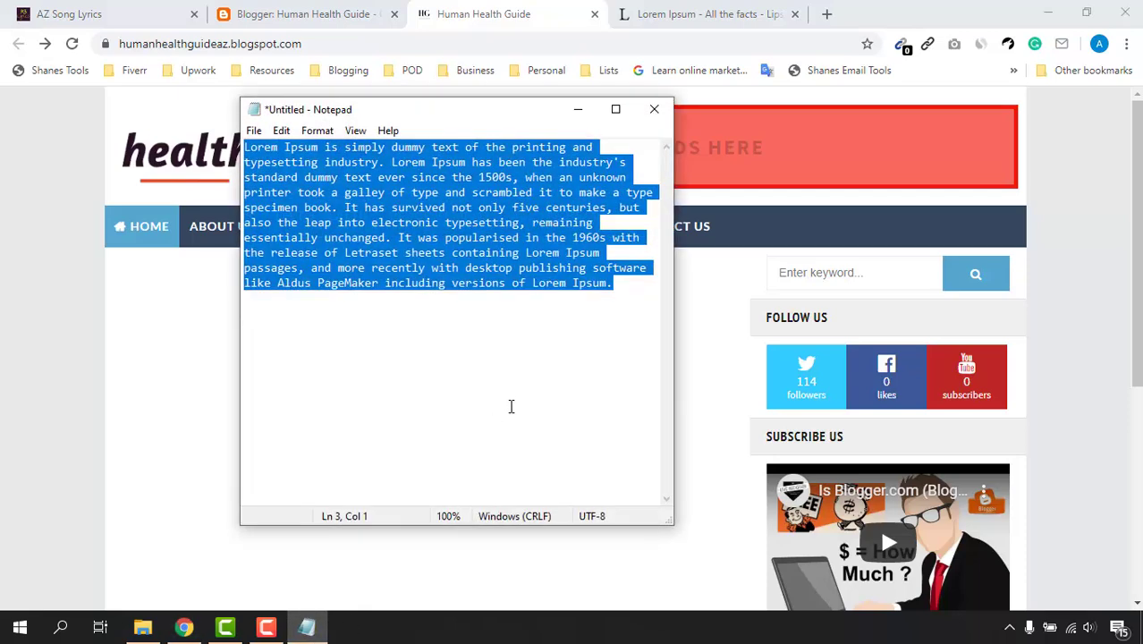
pyautogui.hotkey('ctrl', 'v')
pyautogui.hotkey('ctrl', 'a')
pyautogui.hotkey('ctrl', 'x')
pyautogui.click(313, 11)
pyautogui.hotkey('ctrl', 'v')
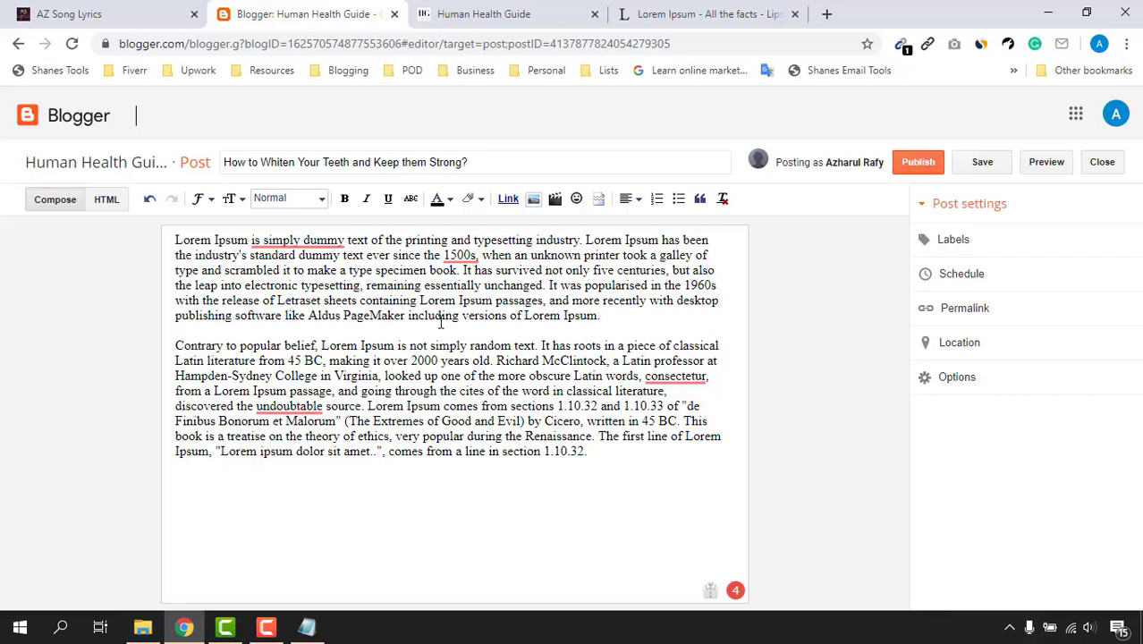
# Format the opening words "Lorem Ipsum" in the post's first paragraph as bold and italic.
pyautogui.doubleClick(186, 240)
pyautogui.moveTo(186, 239); pyautogui.dragTo(214, 240)
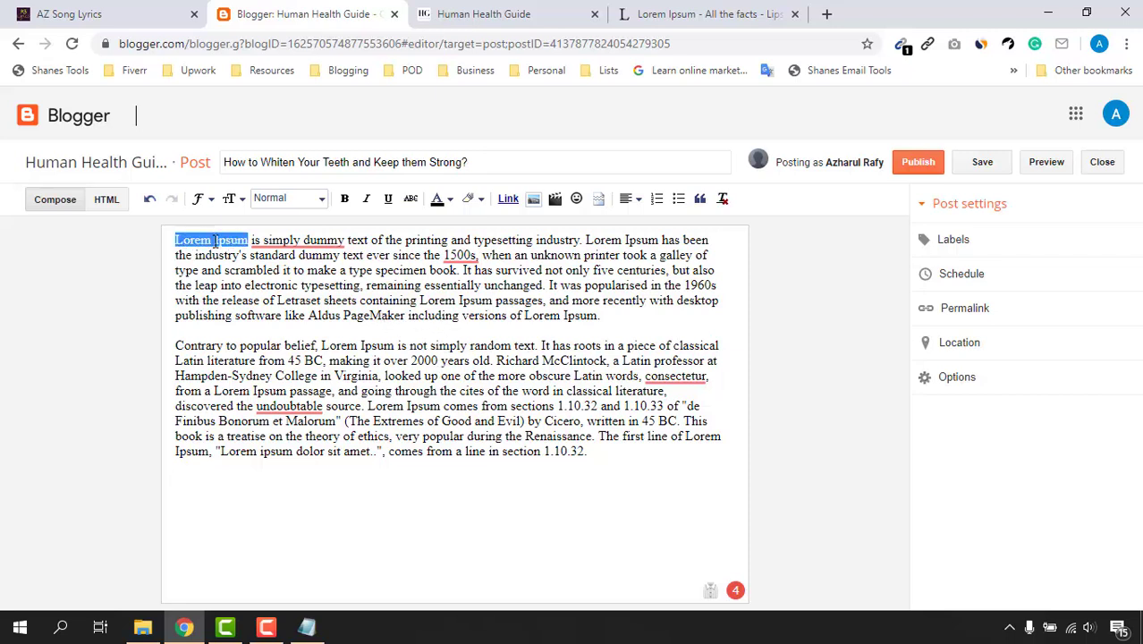
pyautogui.click(346, 200)
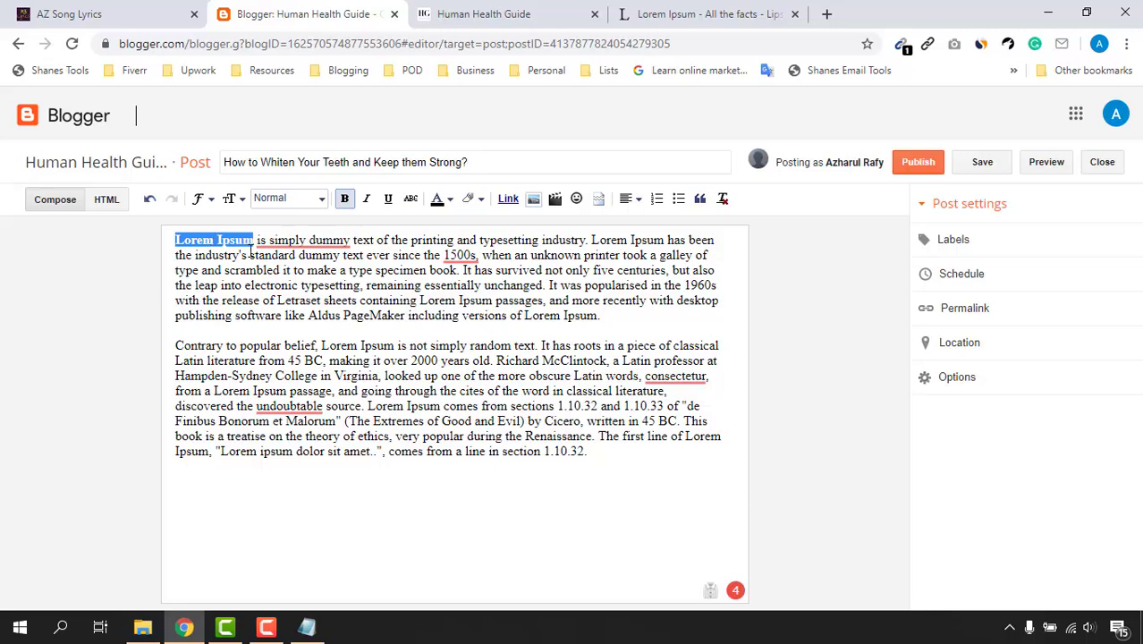
pyautogui.click(366, 198)
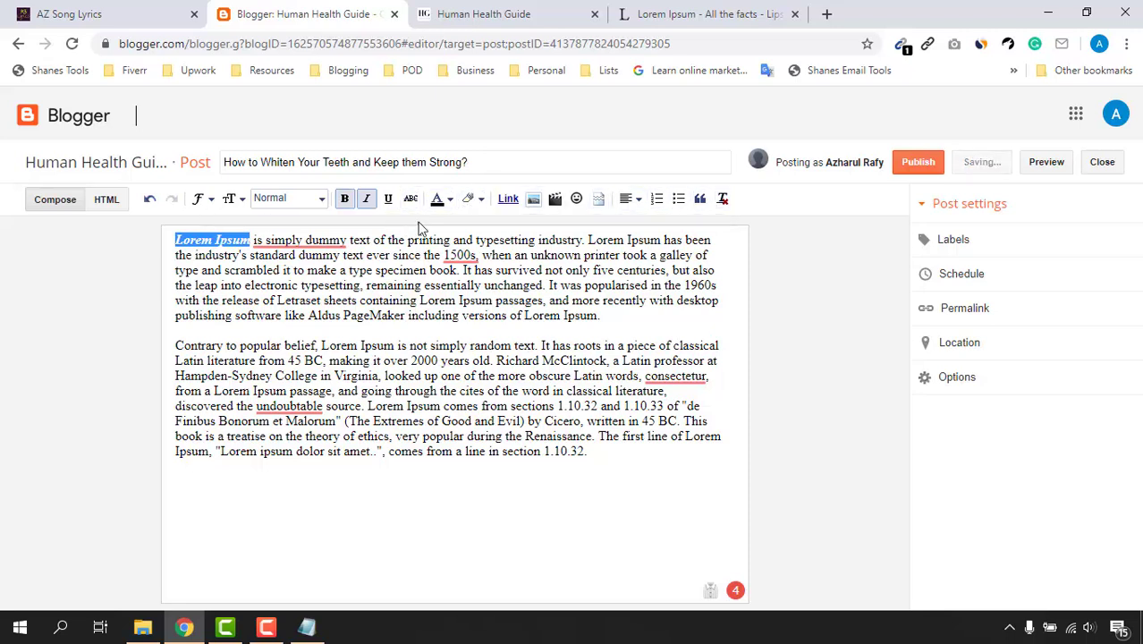
# Upload the image "man with a white teeth.jpg" and insert it below the post's second paragraph.
pyautogui.click(610, 461)
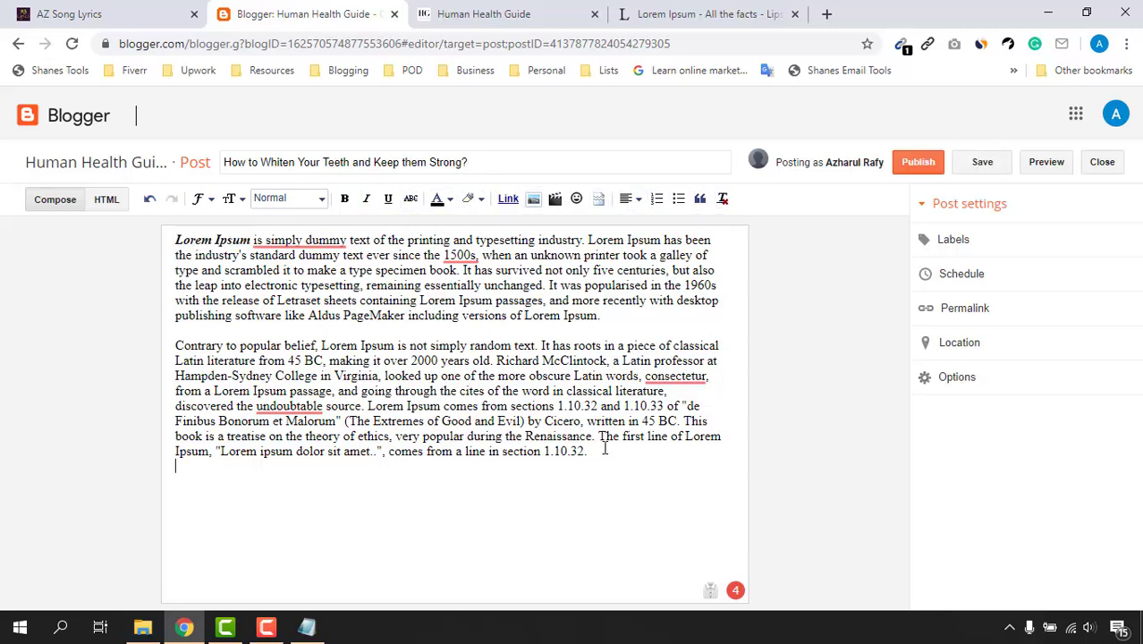
pyautogui.click(534, 204)
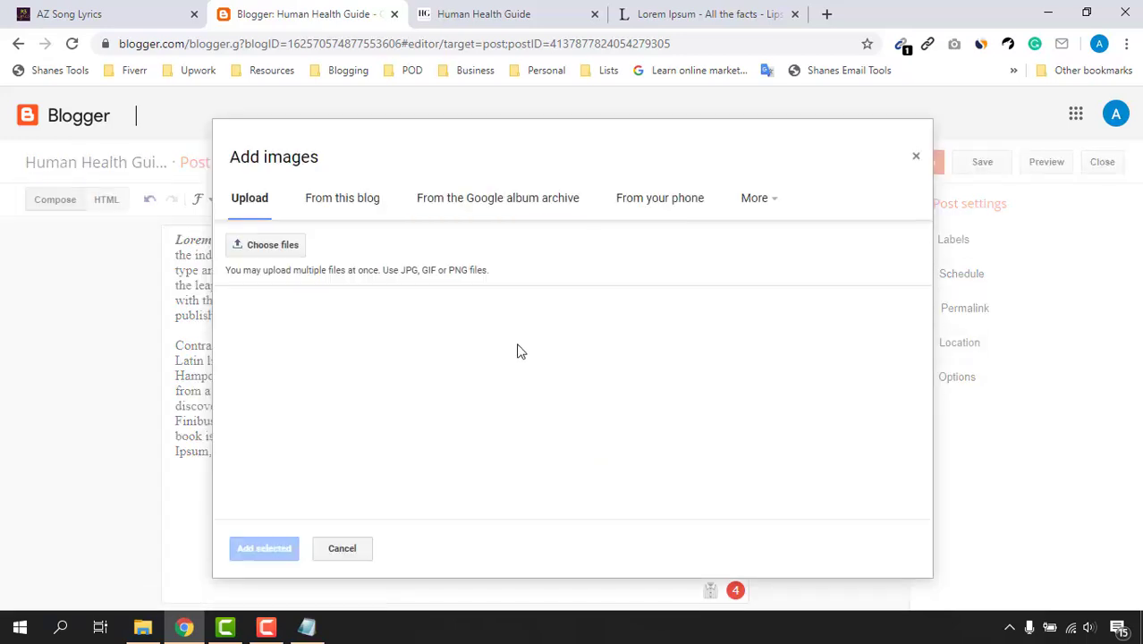
pyautogui.click(288, 257)
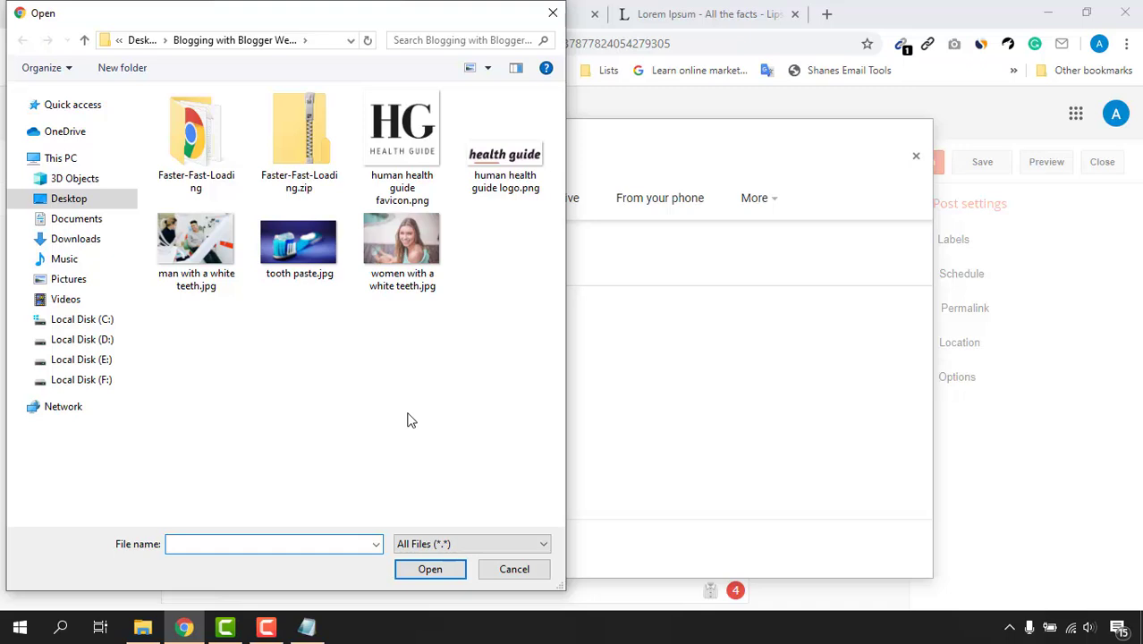
pyautogui.click(201, 245)
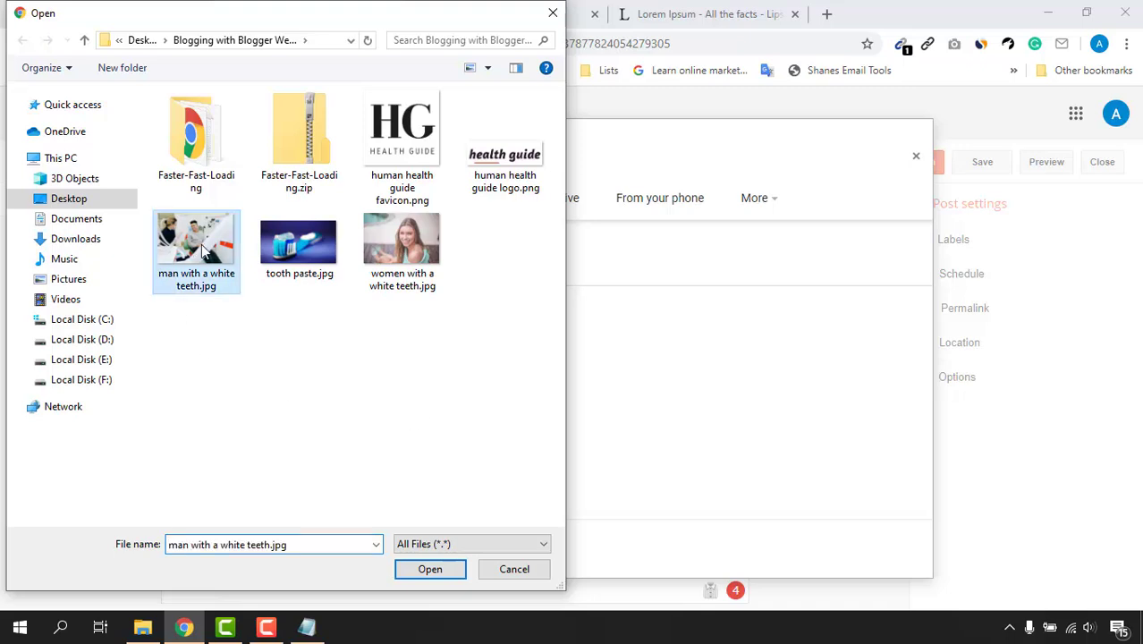
pyautogui.click(434, 570)
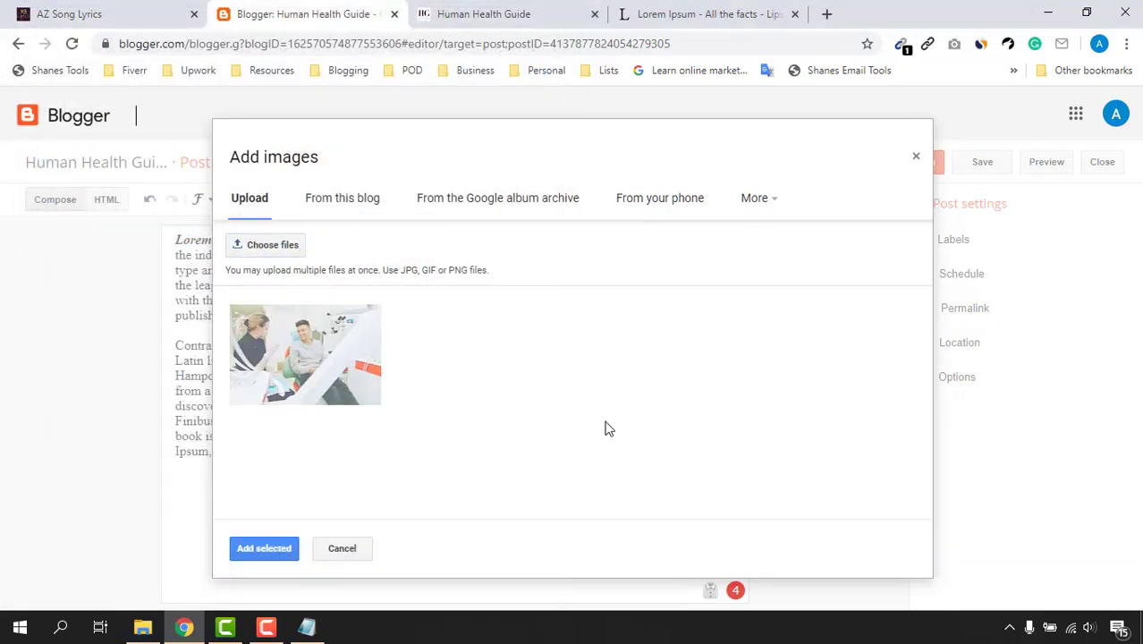
pyautogui.click(315, 355)
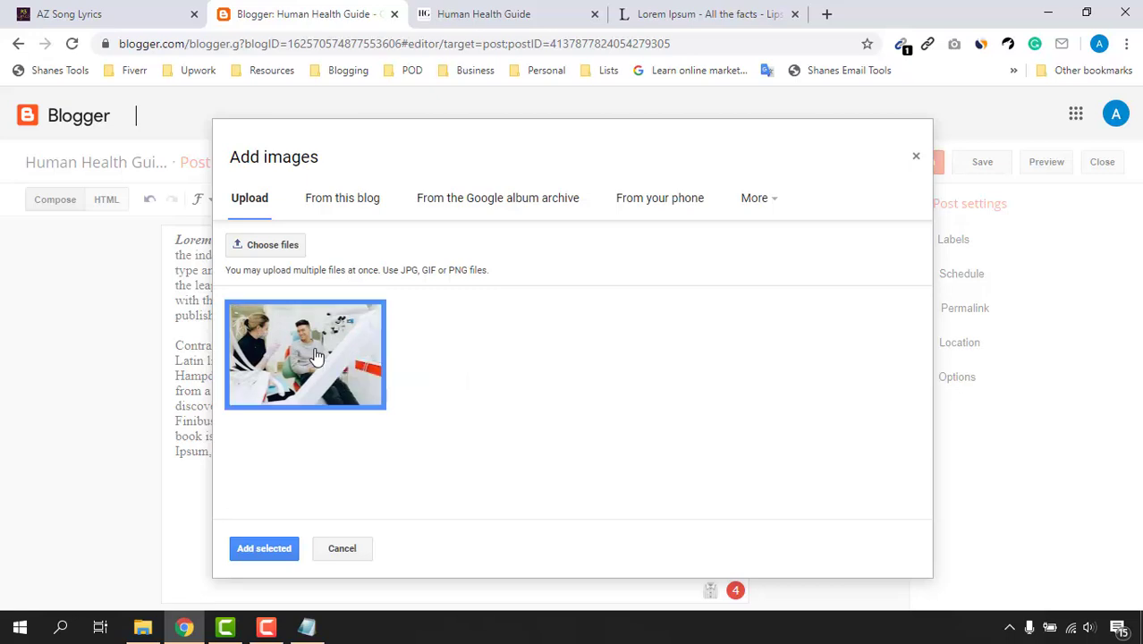
pyautogui.click(263, 549)
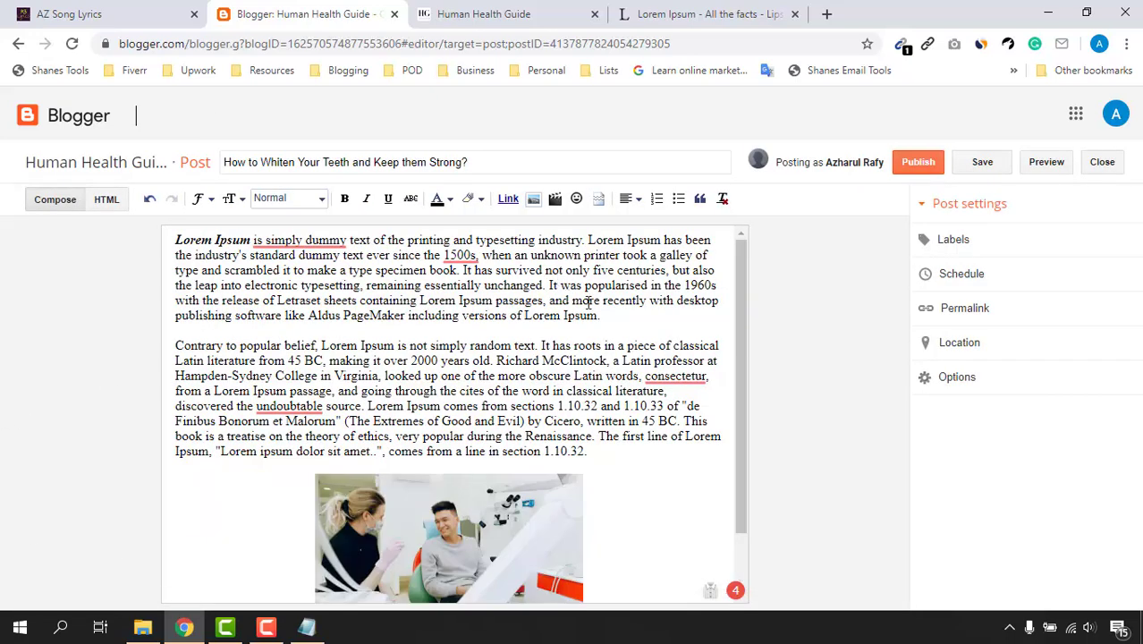
# Try left alignment on the dentist image below the second paragraph and return it to centre alignment.
pyautogui.scroll(-1, 618, 336)
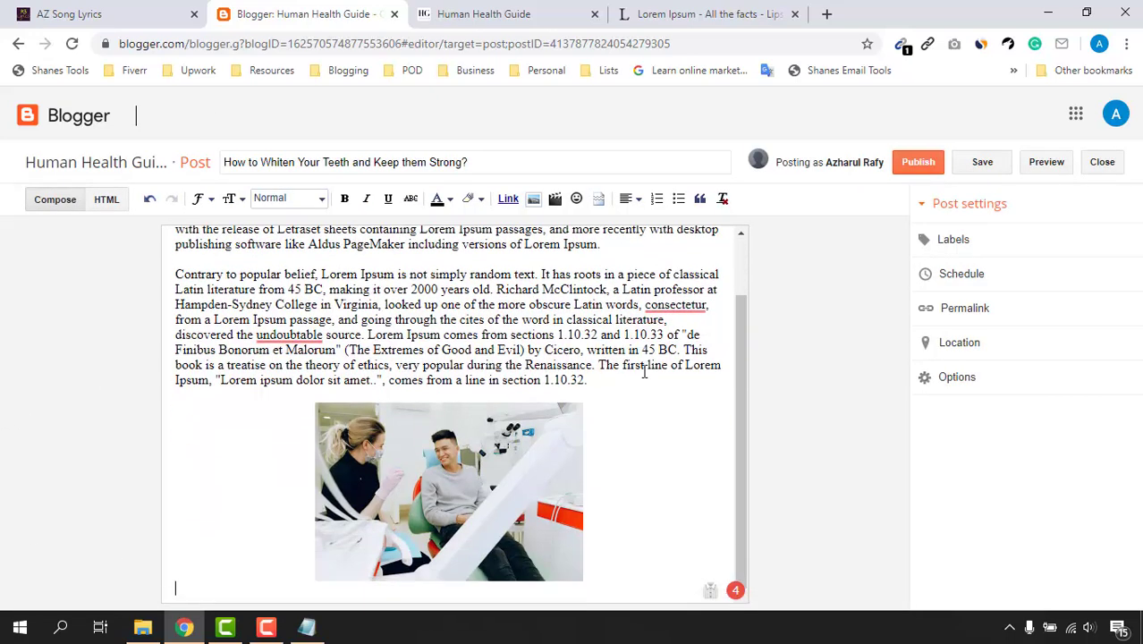
pyautogui.click(487, 465)
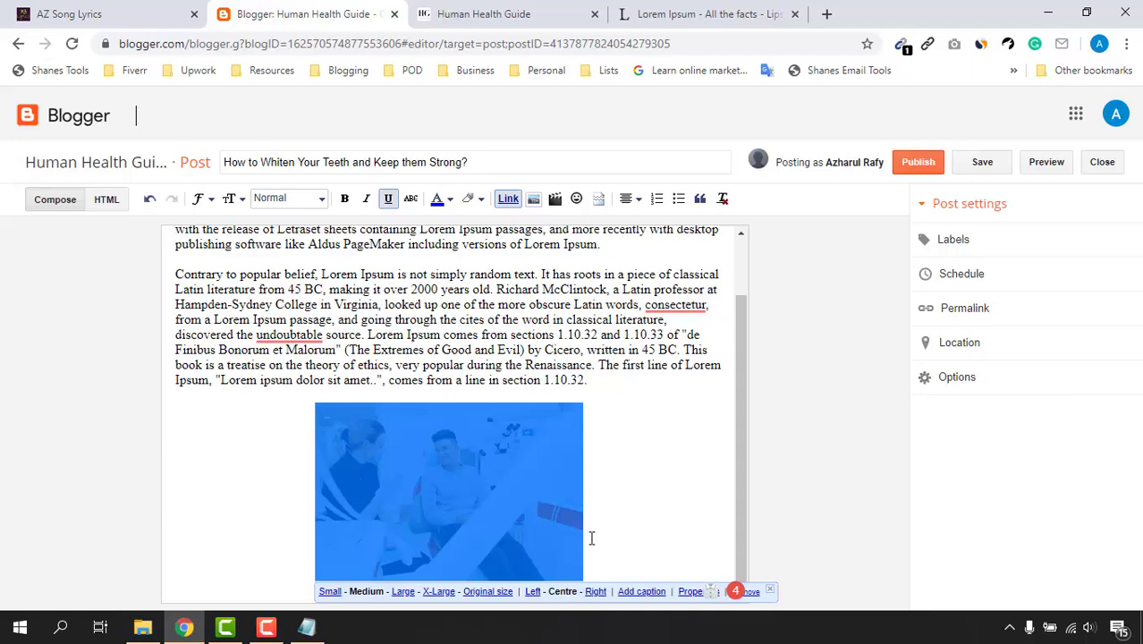
pyautogui.click(532, 593)
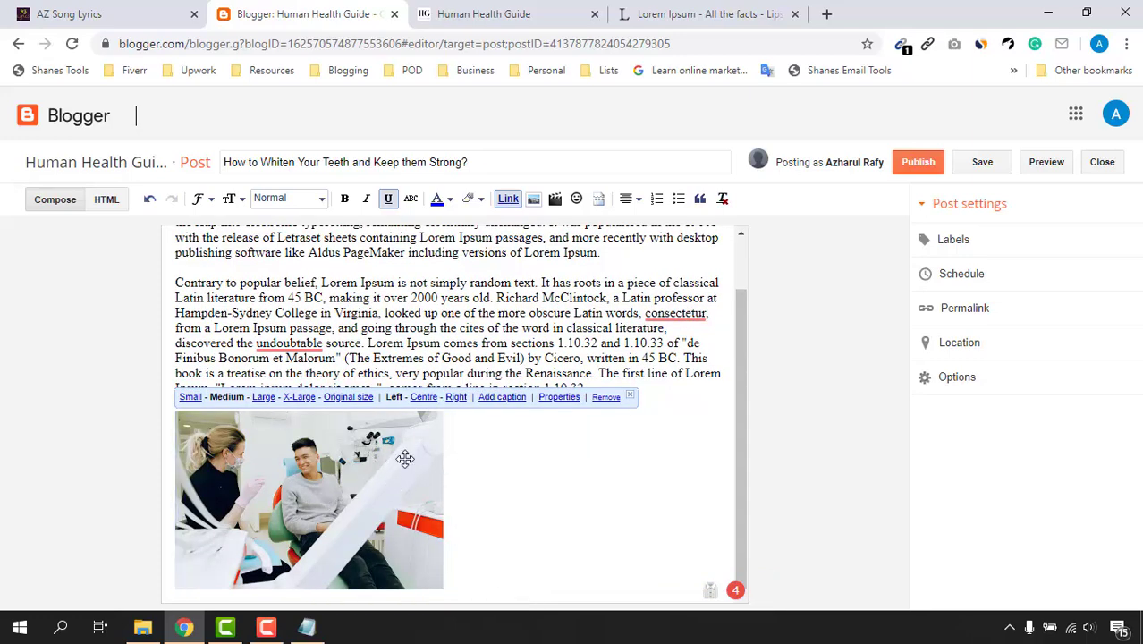
pyautogui.click(423, 398)
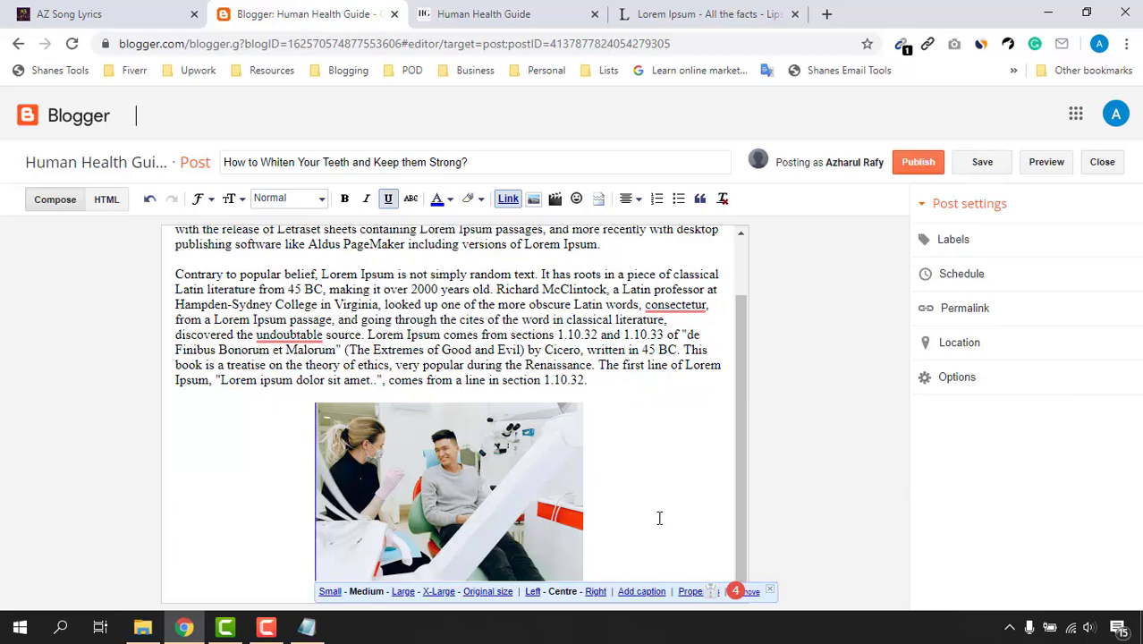
pyautogui.moveTo(734, 590)
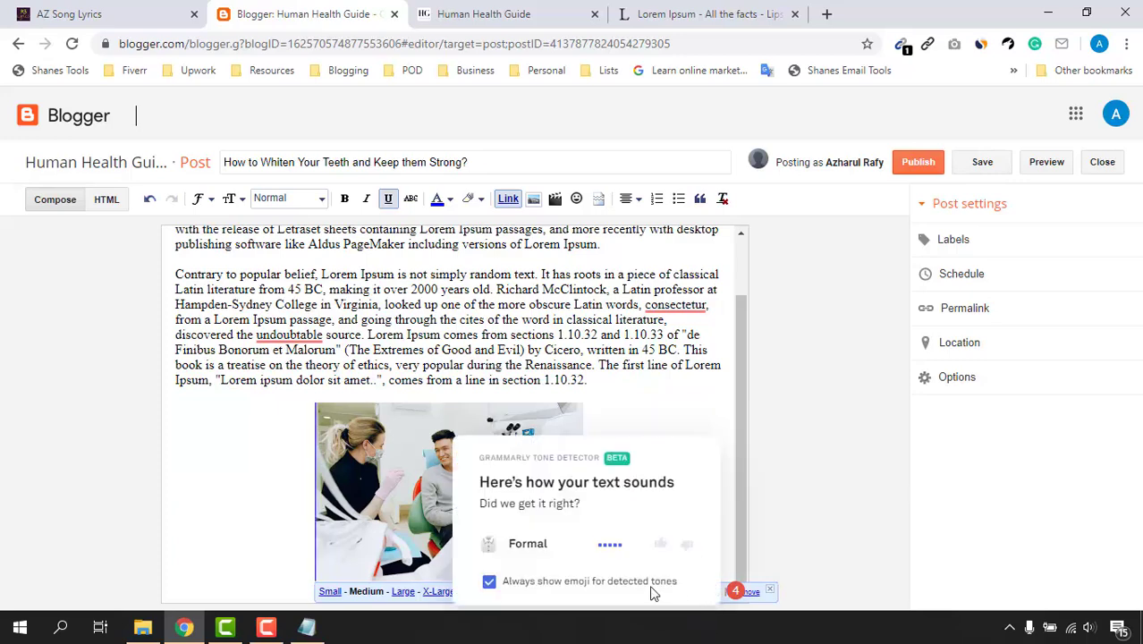
pyautogui.click(735, 591)
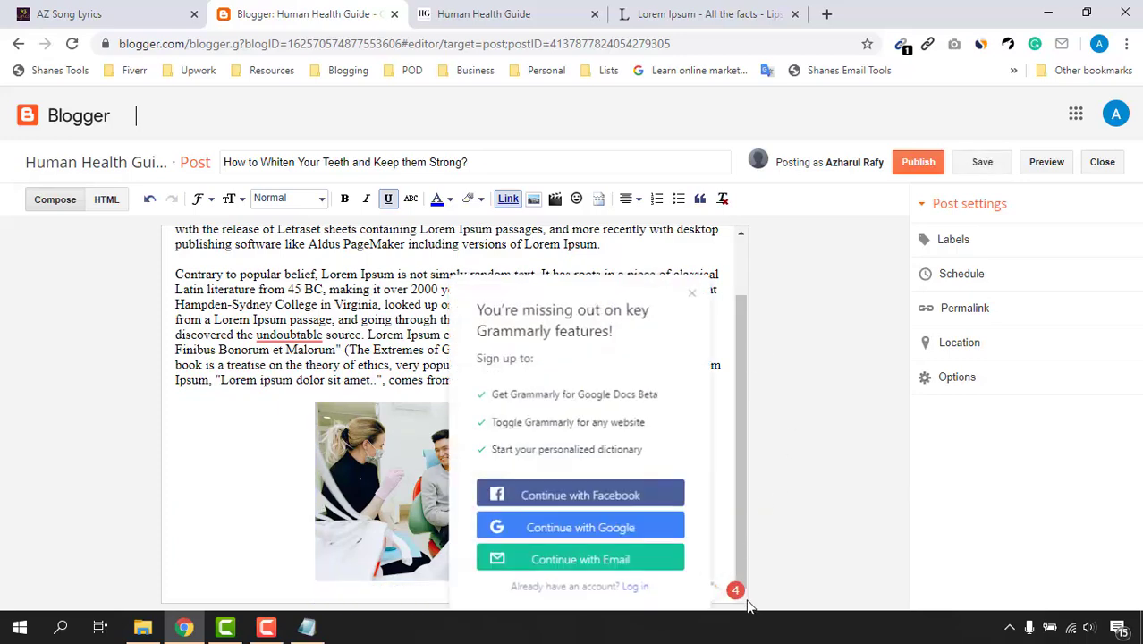
pyautogui.click(689, 300)
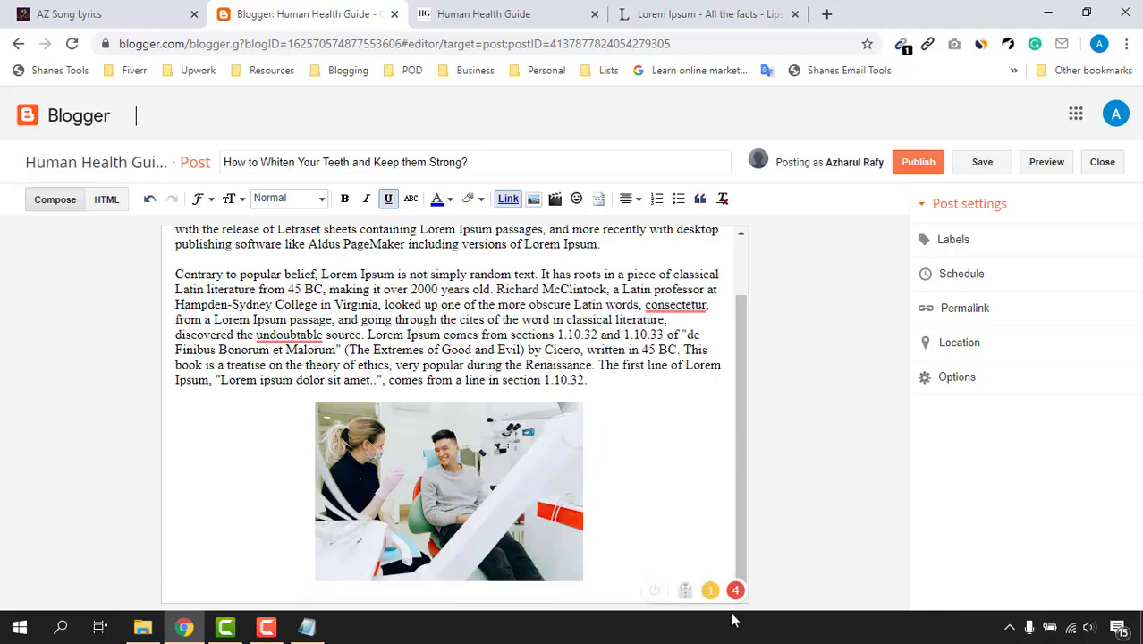
# Give the dentist image the title text "whiten your teeth" and the ALT text "man with white teeth".
pyautogui.click(550, 492)
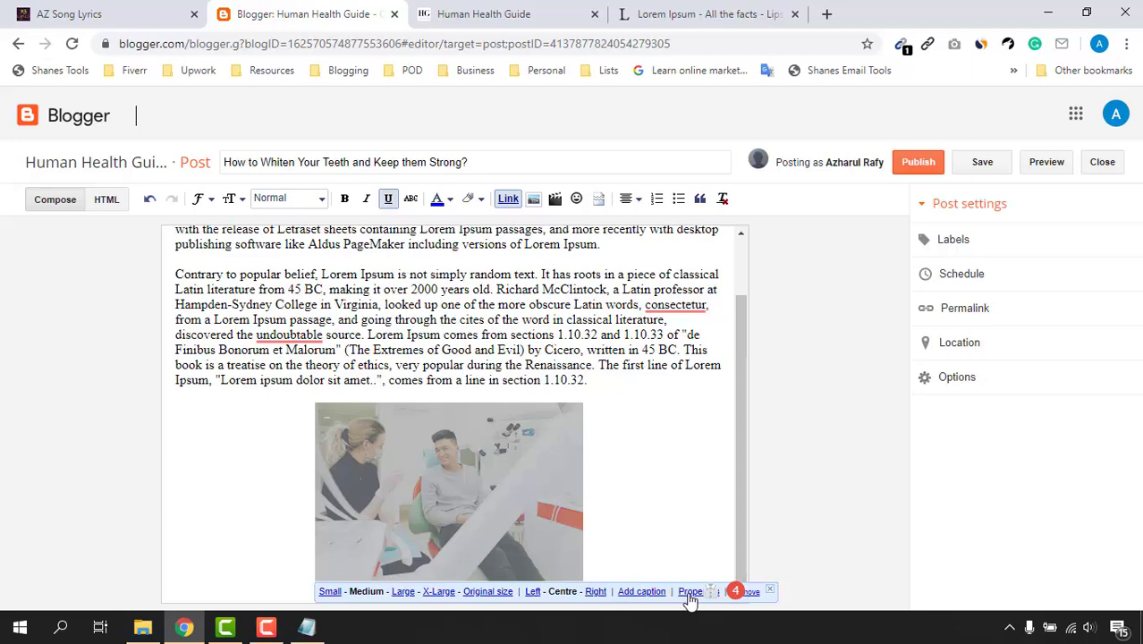
pyautogui.click(689, 593)
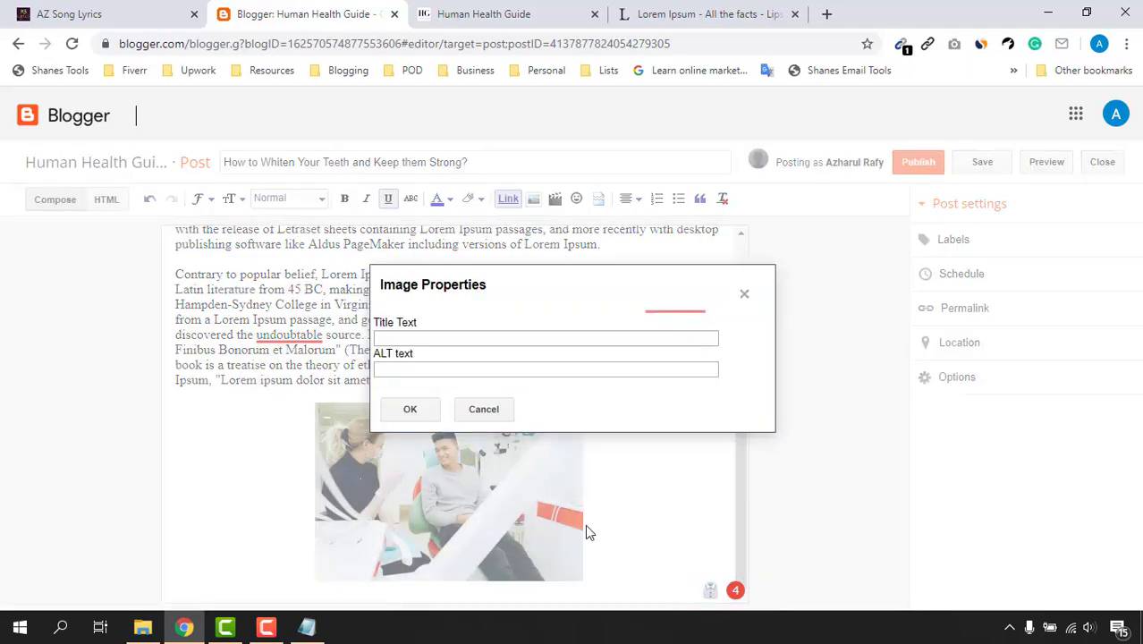
pyautogui.click(401, 337)
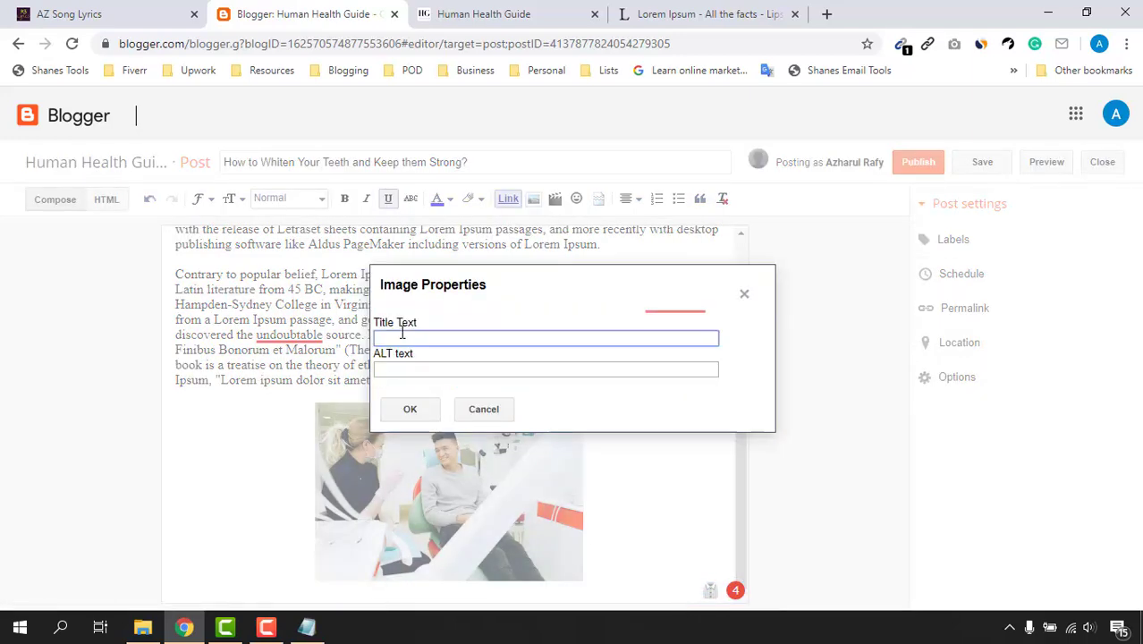
pyautogui.click(416, 370)
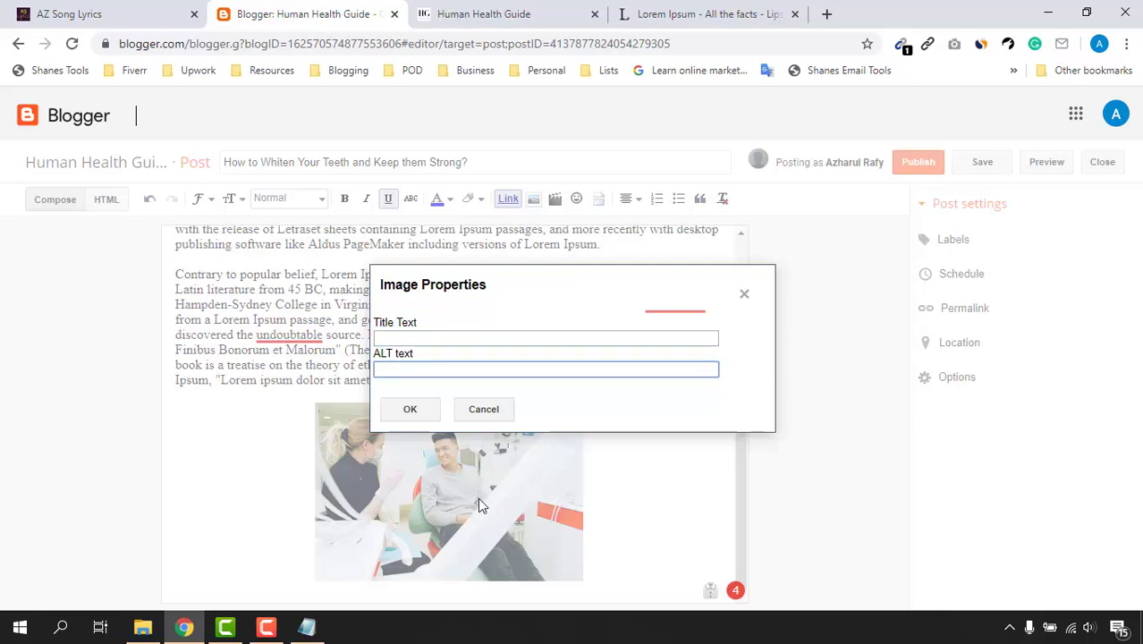
pyautogui.click(409, 336)
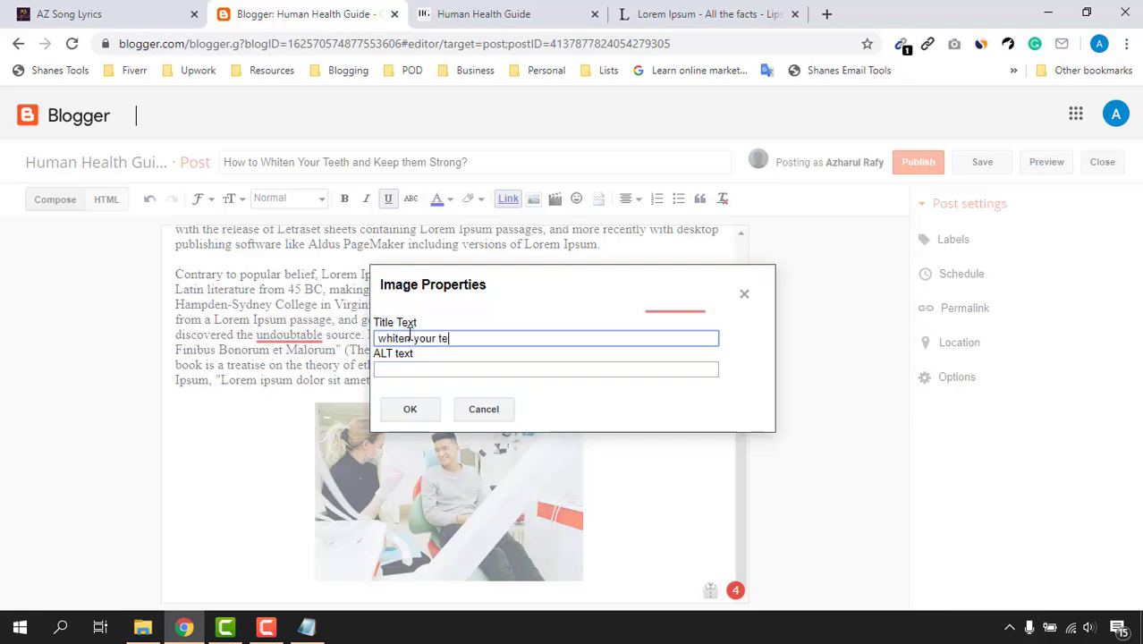
pyautogui.click(439, 367)
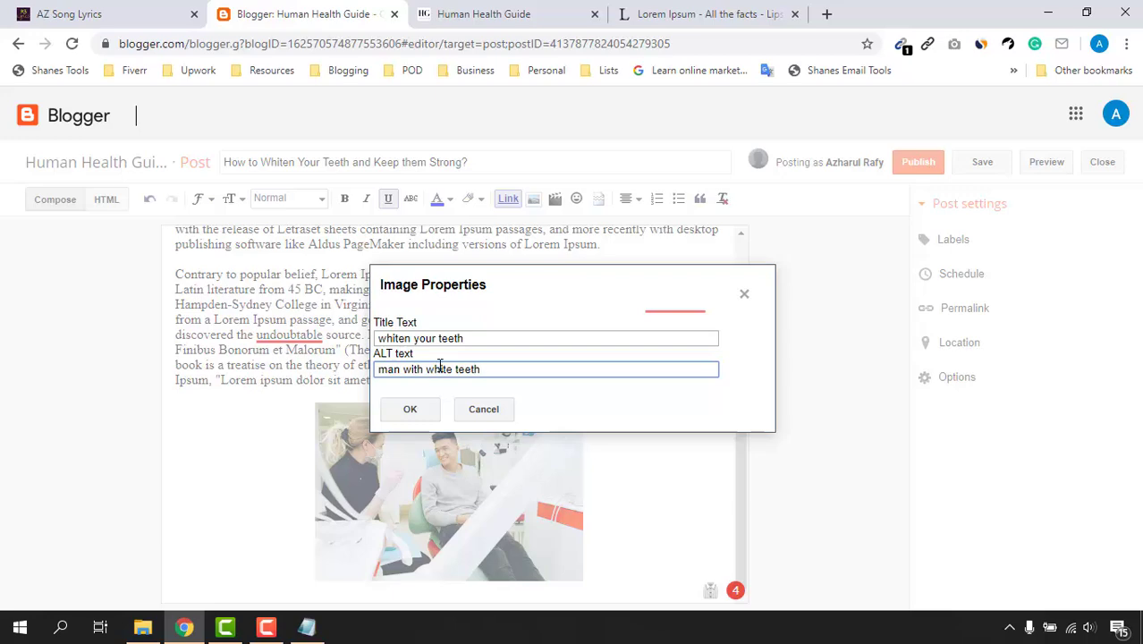
pyautogui.click(430, 414)
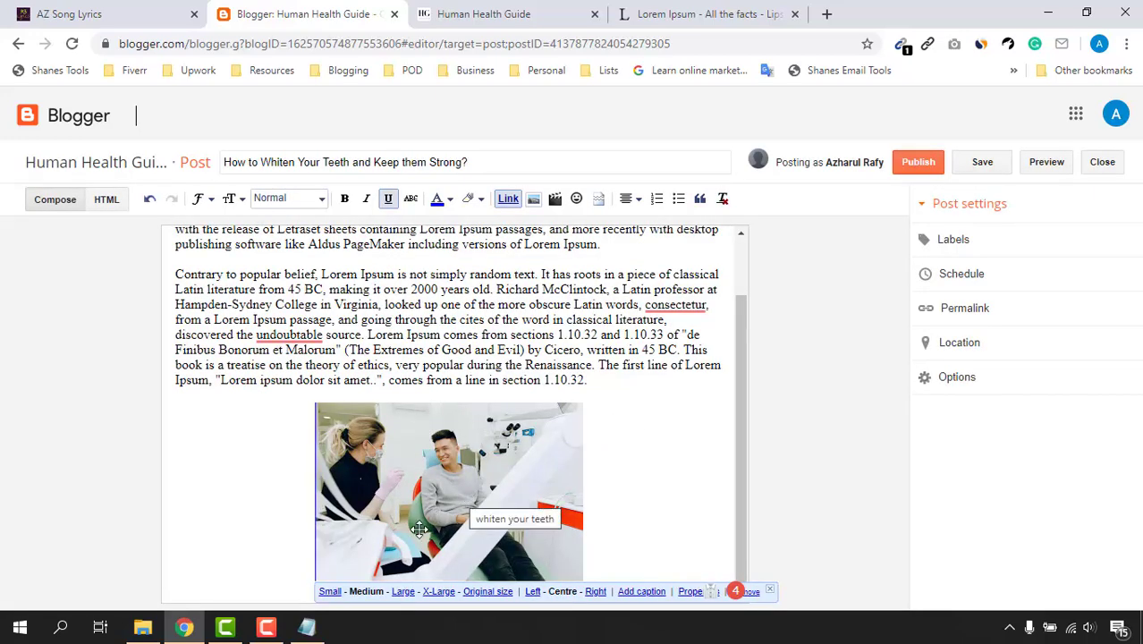
# Display the dentist image in the post at its original size.
pyautogui.click(487, 591)
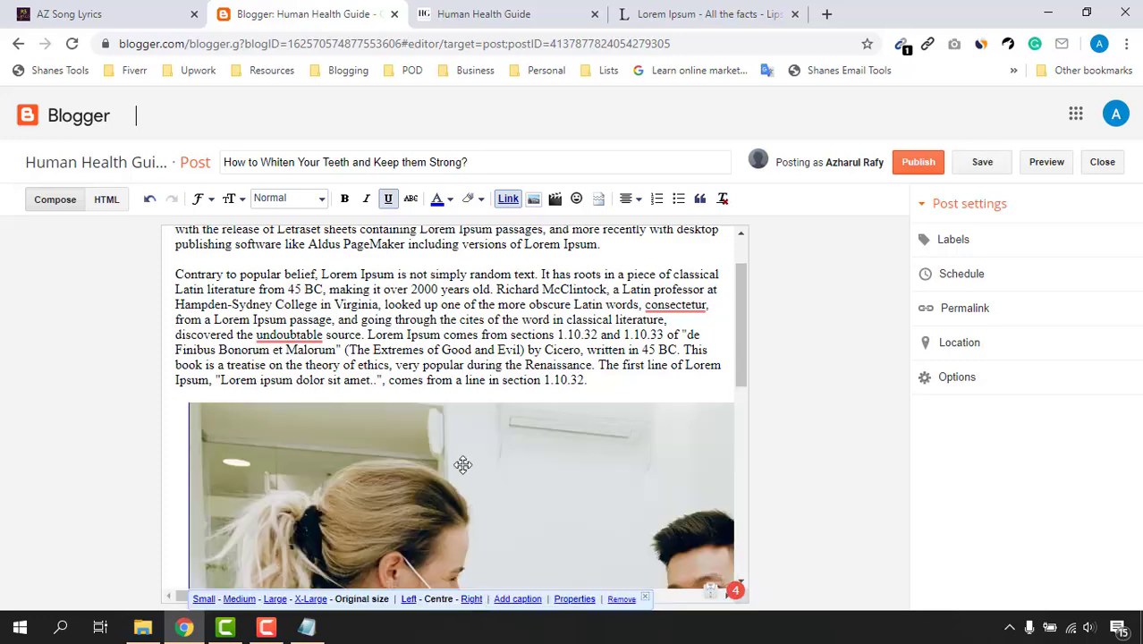
pyautogui.scroll(-5, 461, 461)
pyautogui.scroll(4, 617, 476)
pyautogui.scroll(2, 627, 500)
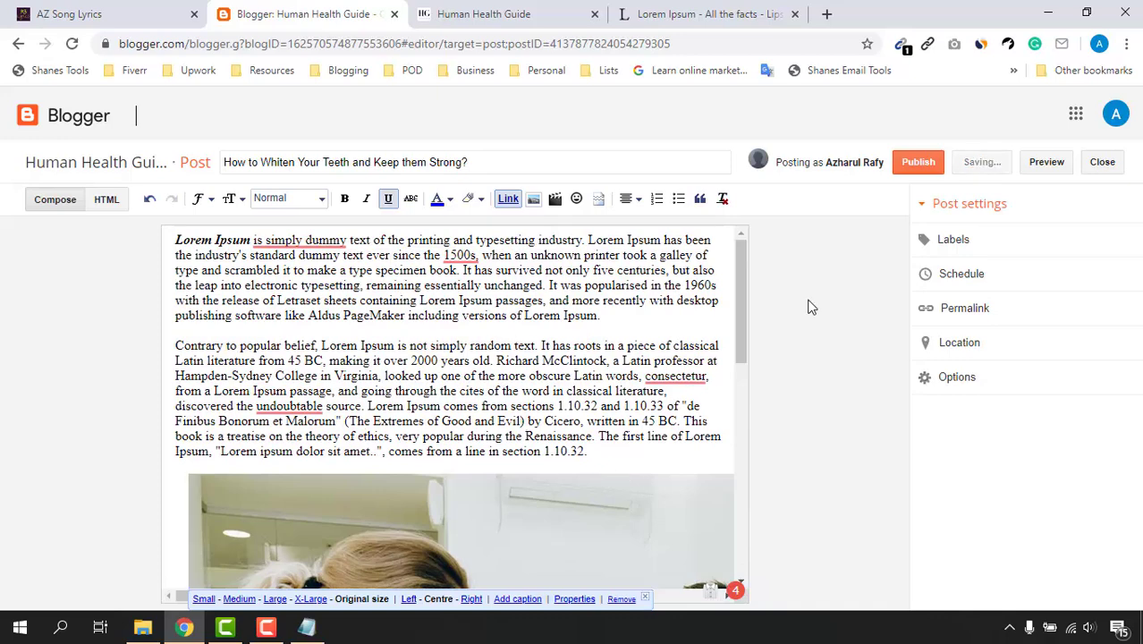
# Publish the post "How to Whiten Your Teeth and Keep them Strong?" and open its live page.
pyautogui.click(922, 176)
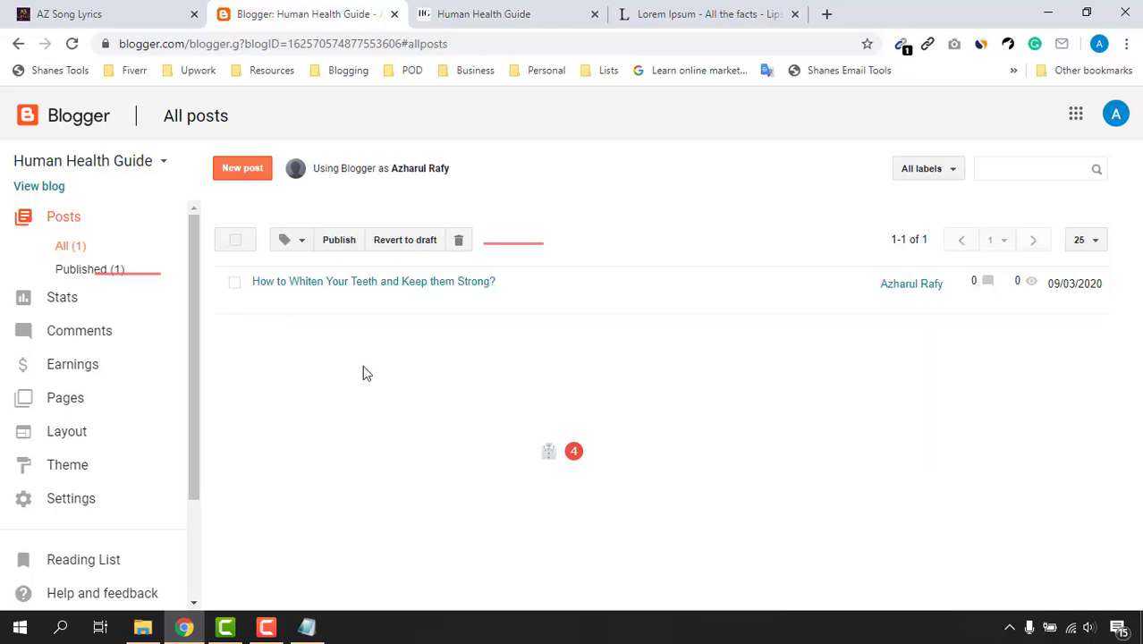
pyautogui.moveTo(301, 313)
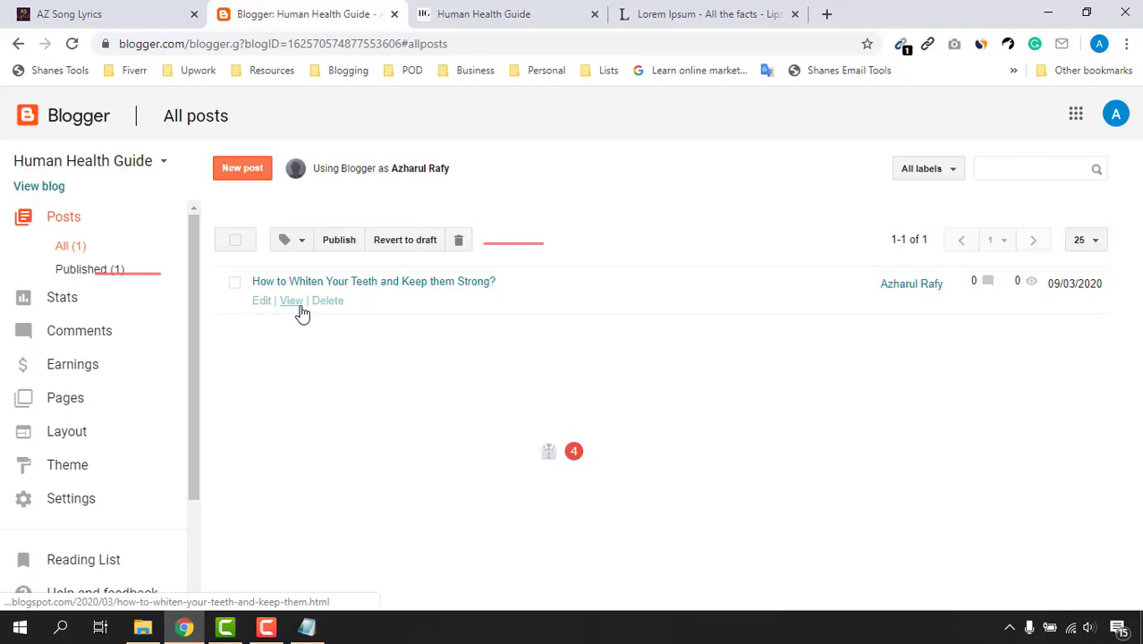
pyautogui.click(462, 11)
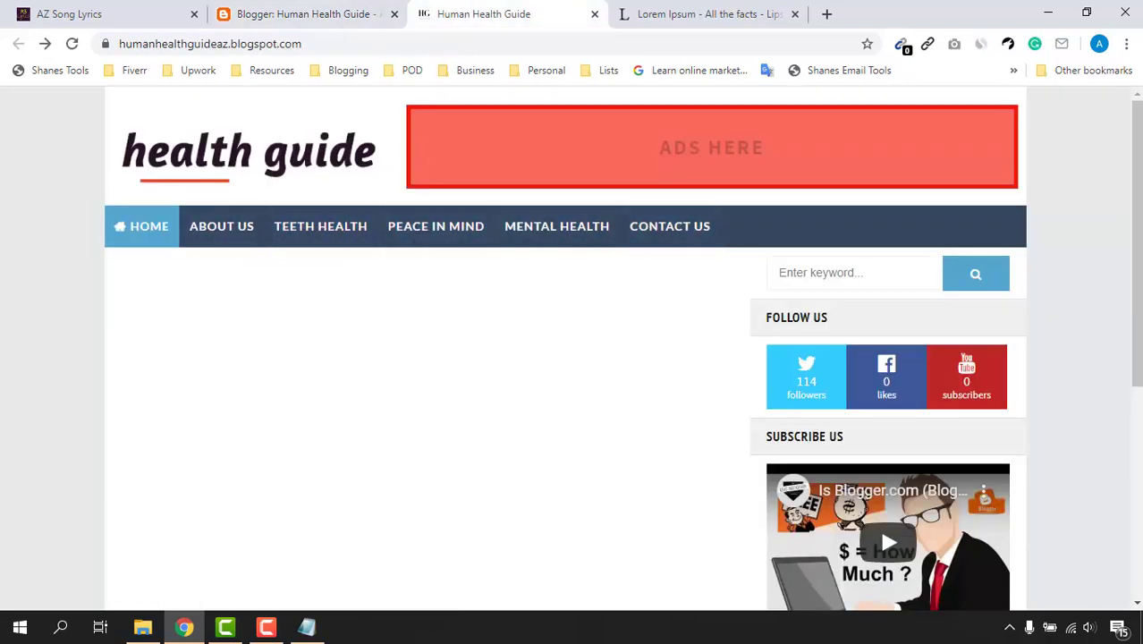
pyautogui.click(328, 9)
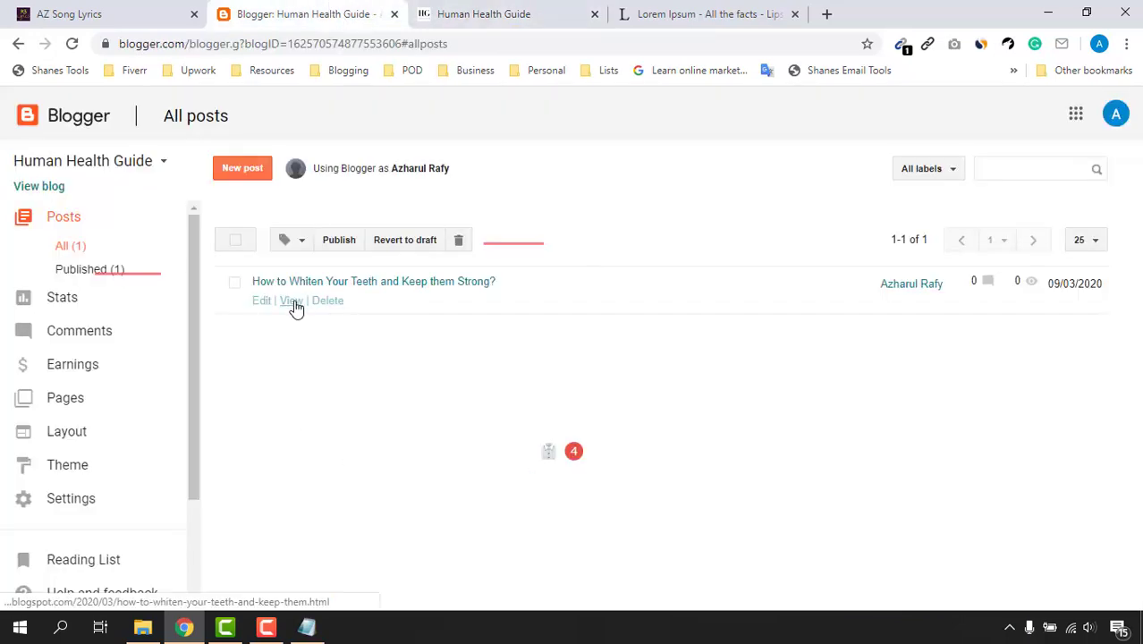
pyautogui.click(292, 304)
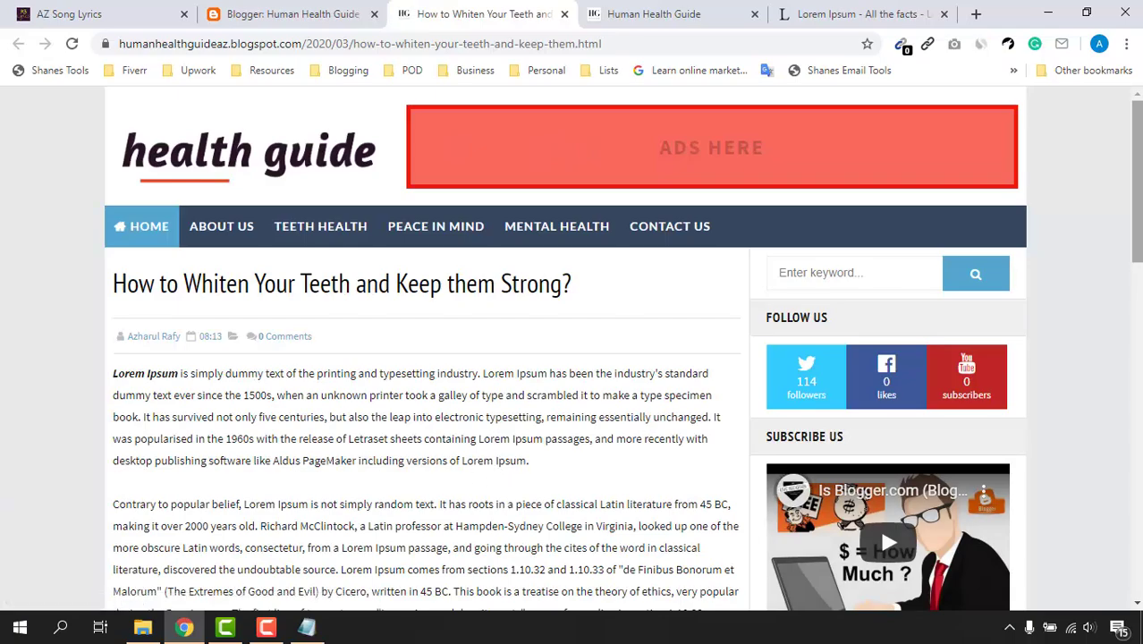
# Look through the published post's text and image, and check its excerpt on the blog's home page.
pyautogui.scroll(-3, 505, 475)
pyautogui.scroll(-5, 705, 283)
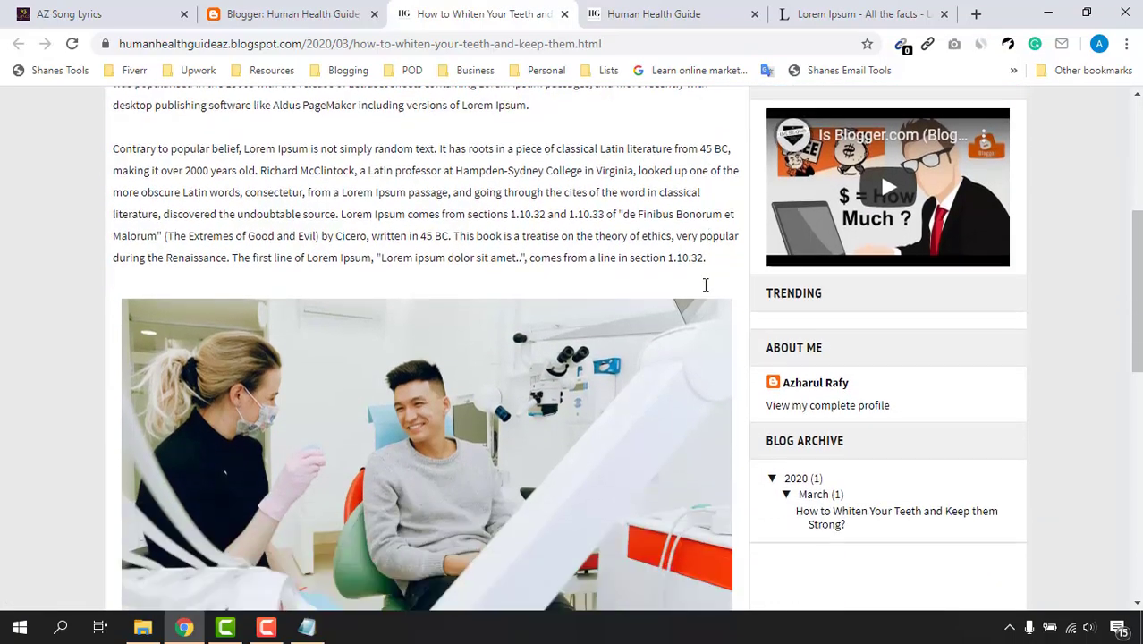
pyautogui.scroll(1, 729, 293)
pyautogui.scroll(10, 728, 292)
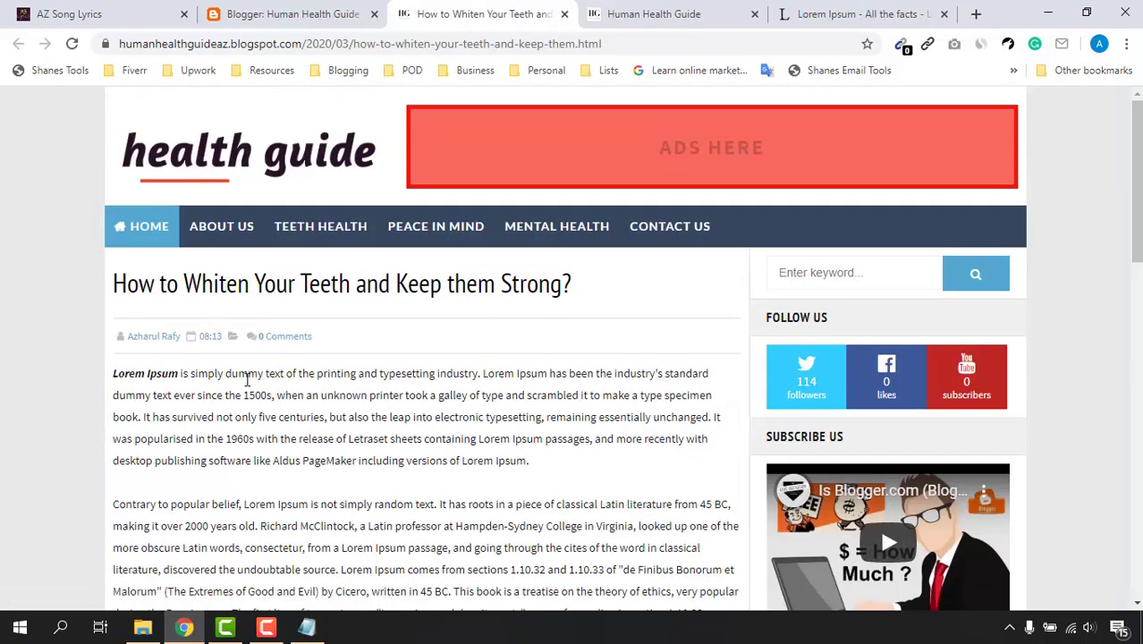
pyautogui.click(130, 232)
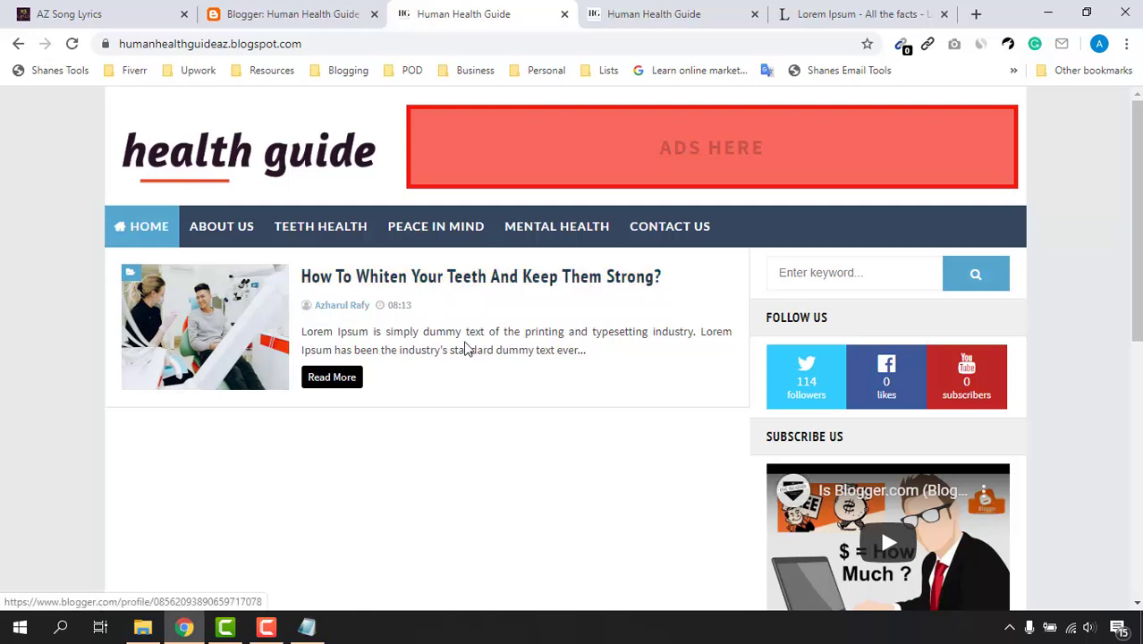
pyautogui.moveTo(320, 329); pyautogui.dragTo(565, 347)
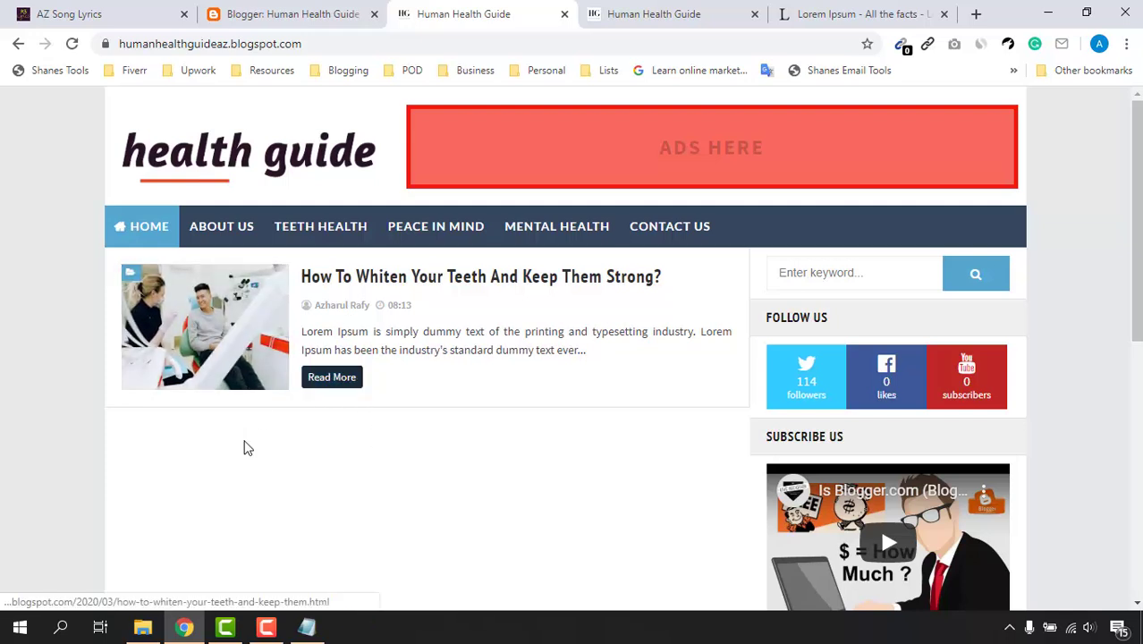
# Open the full post from its home page excerpt and examine its image, share links and comment section.
pyautogui.click(350, 394)
pyautogui.scroll(-5, 403, 465)
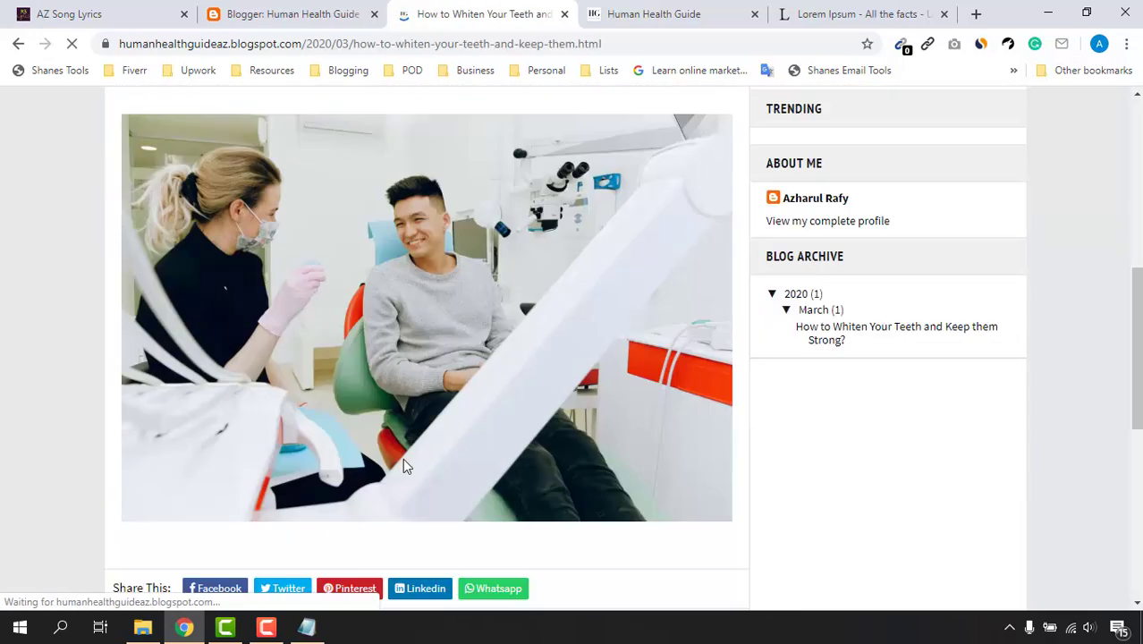
pyautogui.scroll(-3, 443, 490)
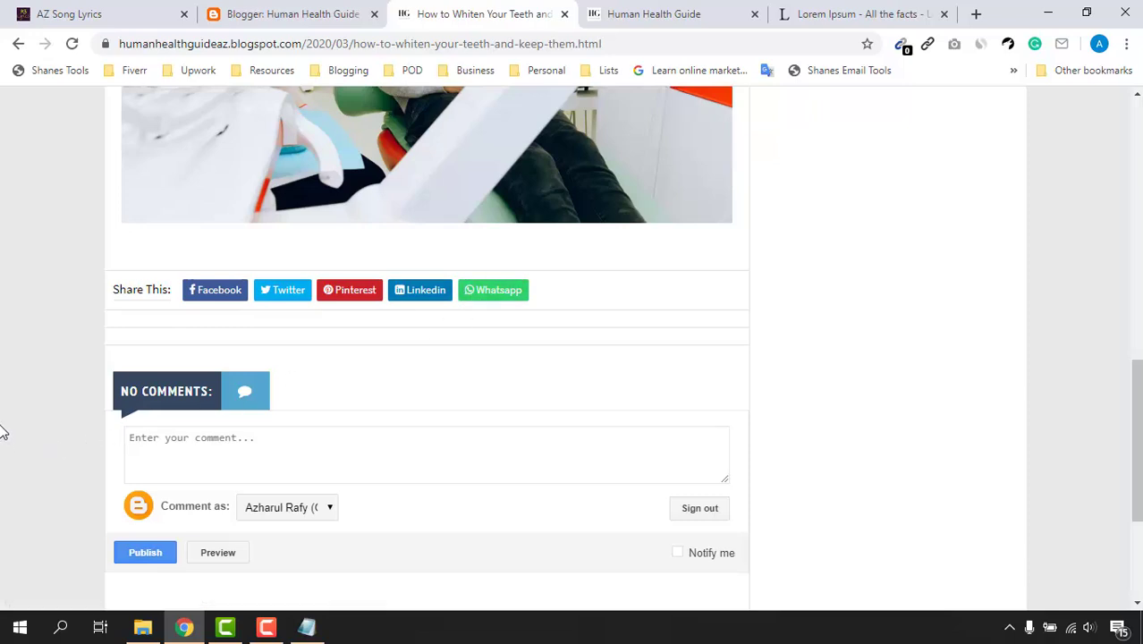
pyautogui.scroll(-1, 3, 429)
pyautogui.click(190, 382)
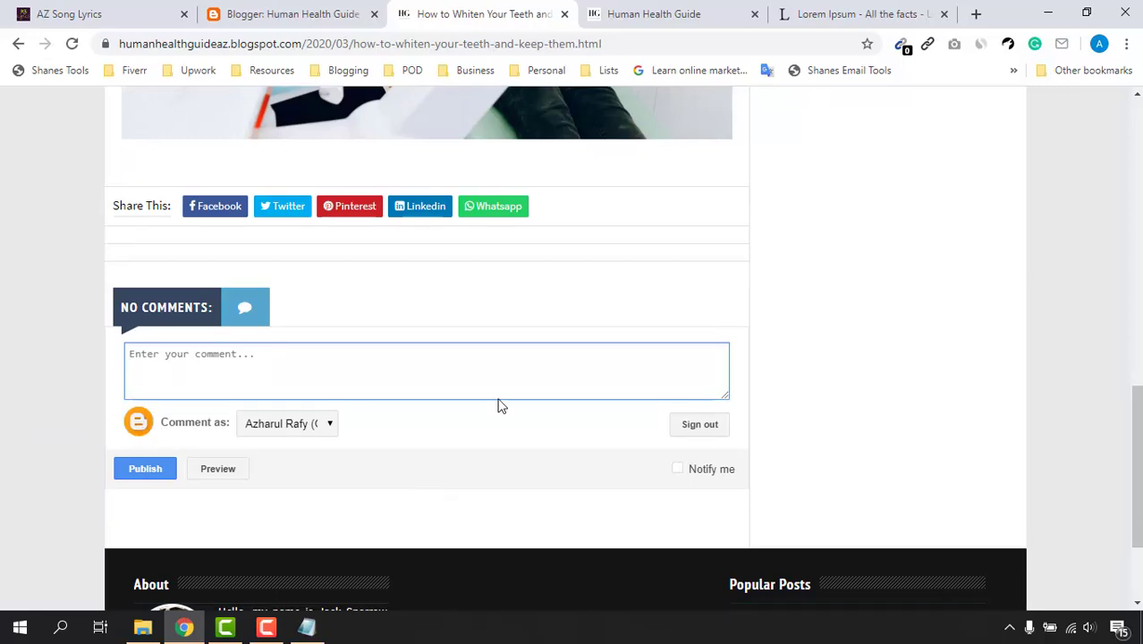
pyautogui.scroll(10, 643, 439)
pyautogui.scroll(1, 776, 425)
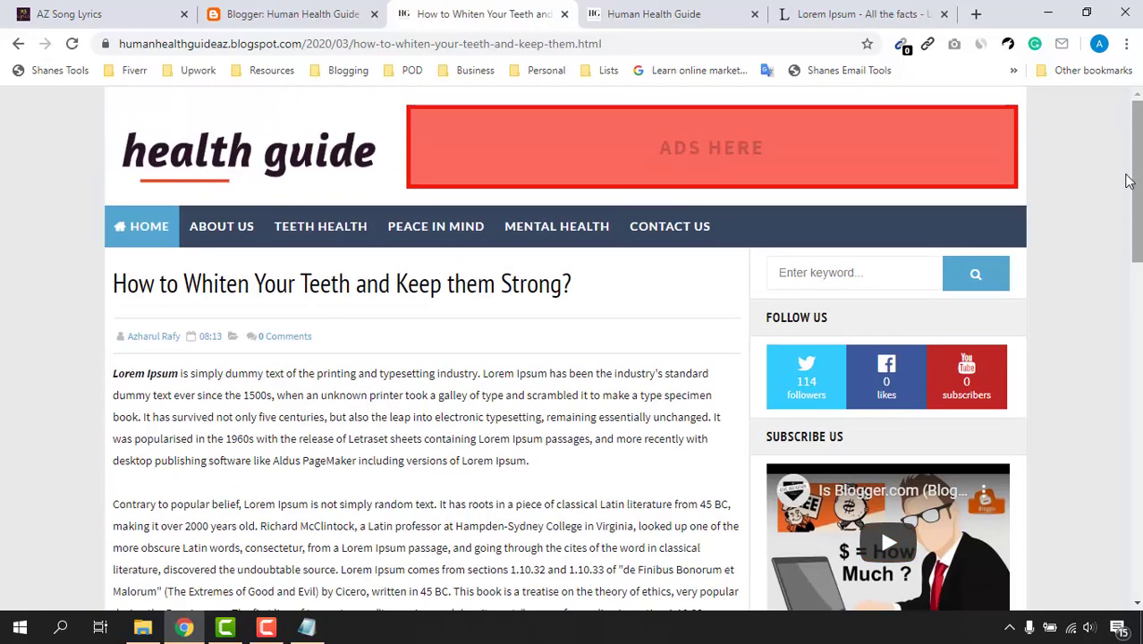
# Close the live post page and reopen the published teeth-whitening post for editing.
pyautogui.click(564, 13)
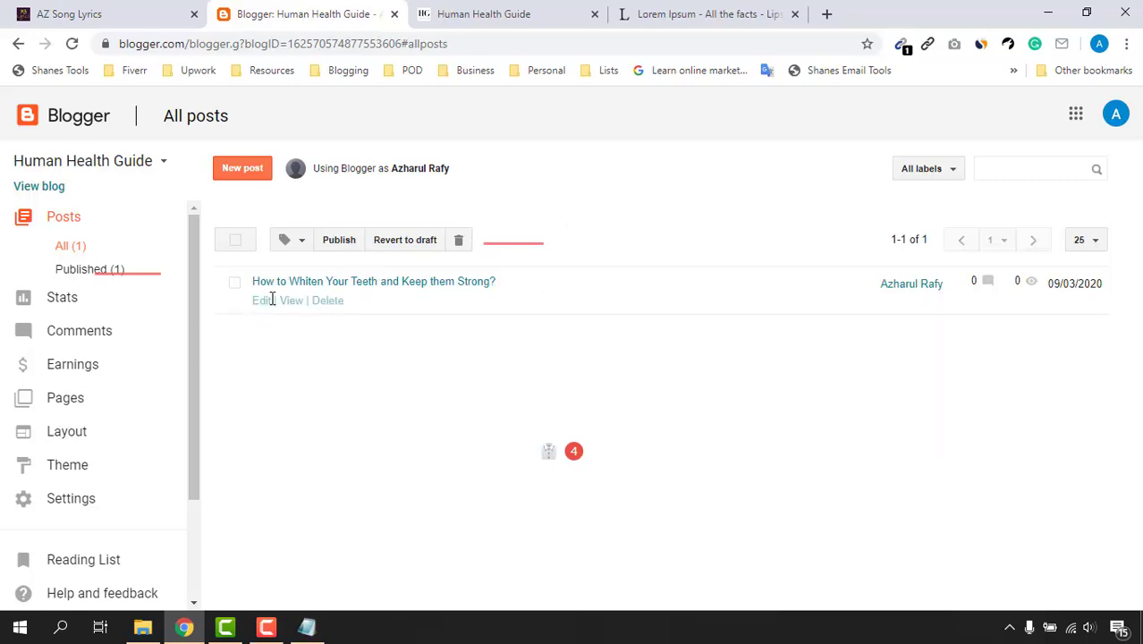
pyautogui.click(259, 301)
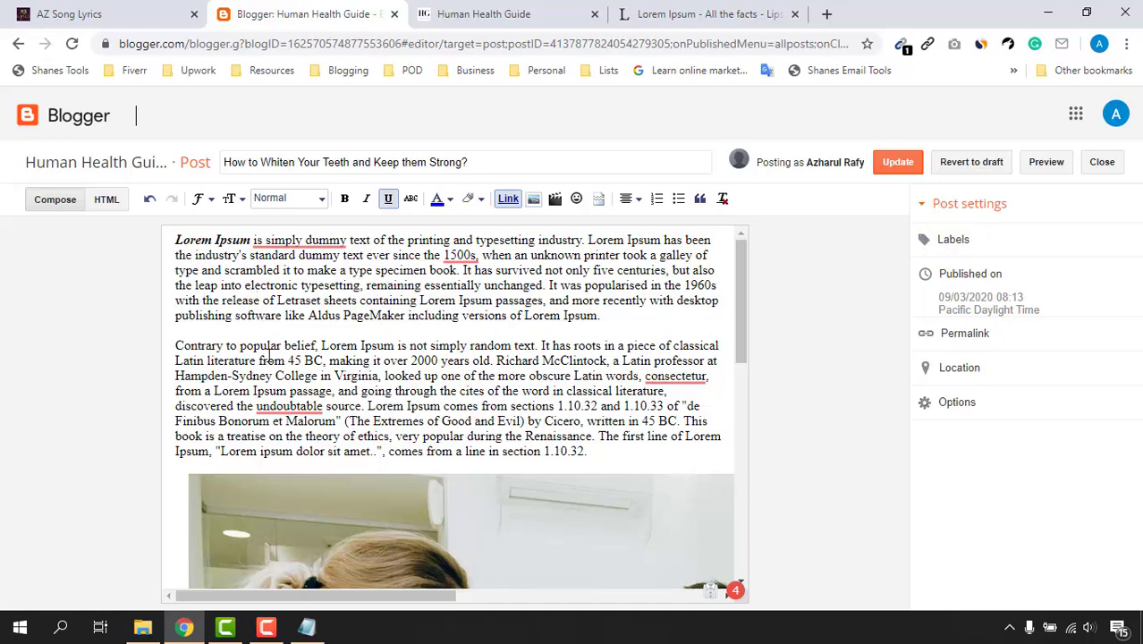
pyautogui.scroll(-5, 206, 447)
pyautogui.scroll(5, 253, 439)
# Check the category names in the blog's menu and assign the label "Teeth Health" to the post.
pyautogui.click(577, 18)
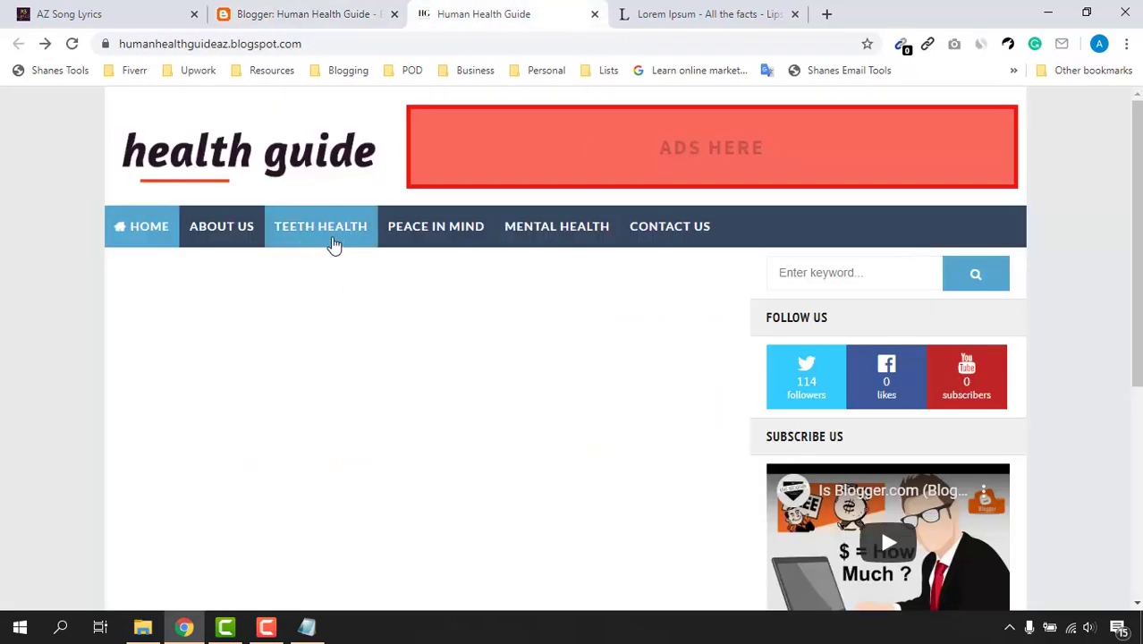
pyautogui.click(300, 7)
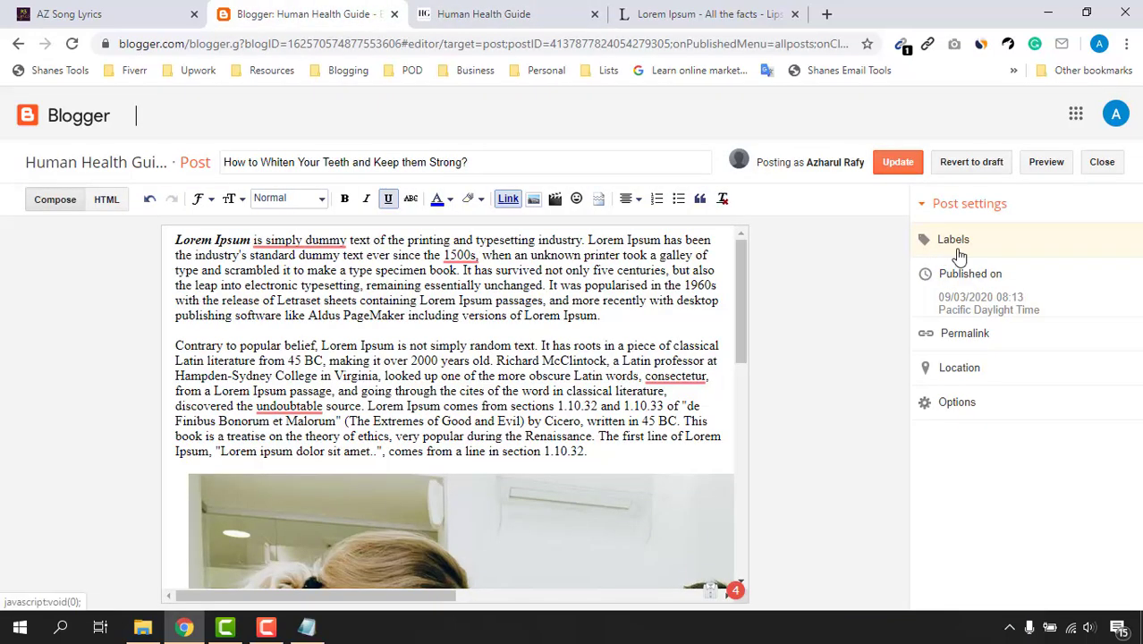
pyautogui.click(957, 255)
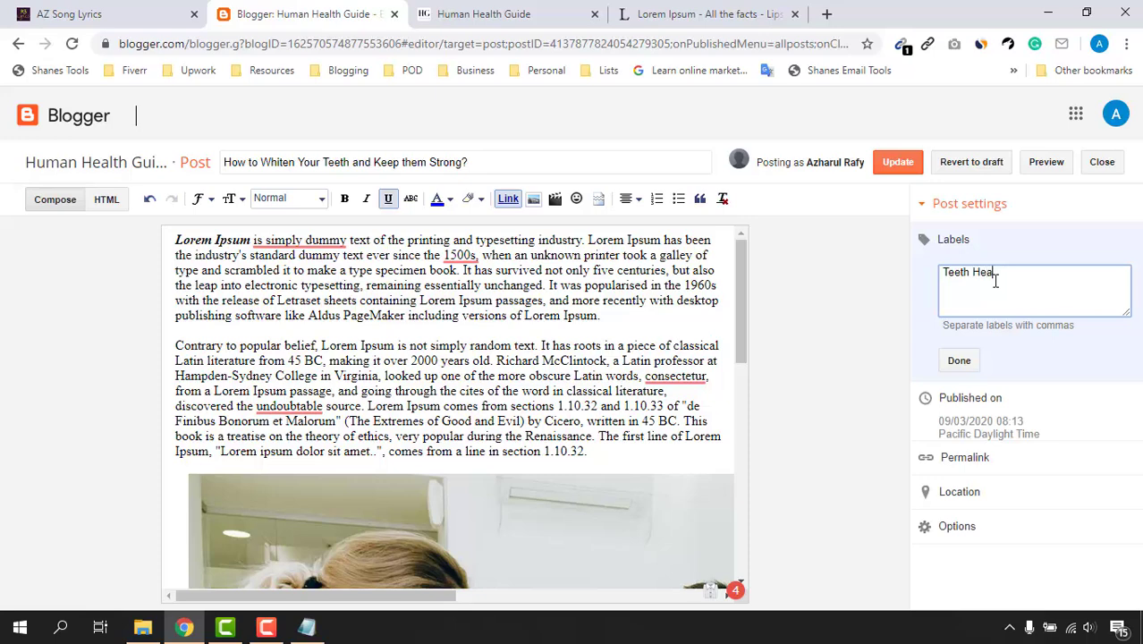
pyautogui.click(959, 361)
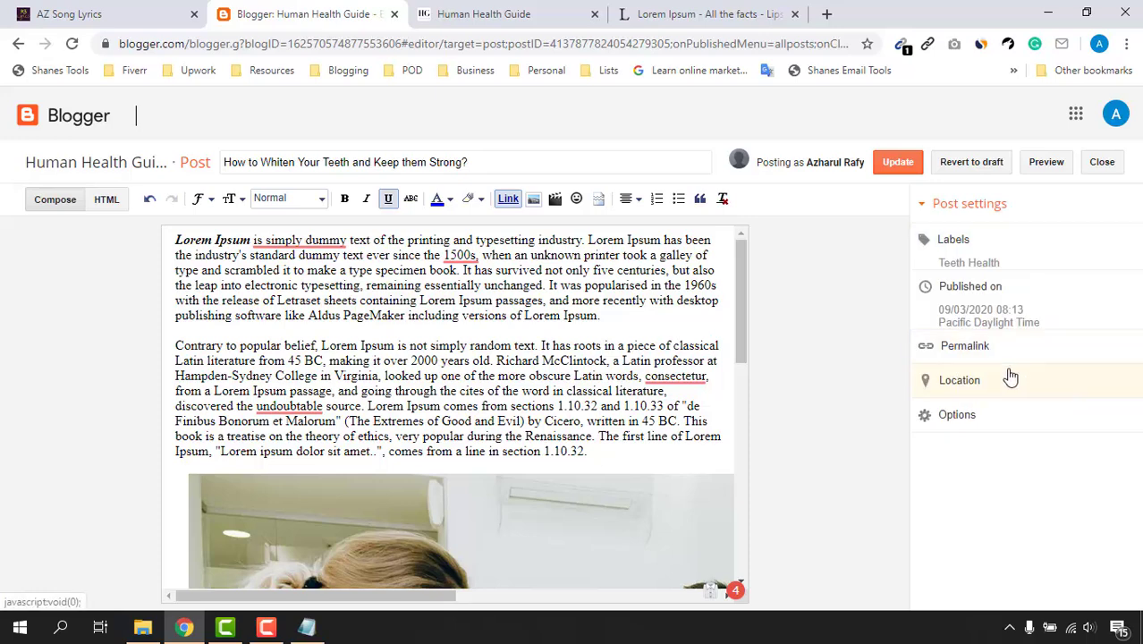
# Check the post's permalink and its publishing date and time settings, leaving them as they are.
pyautogui.click(979, 354)
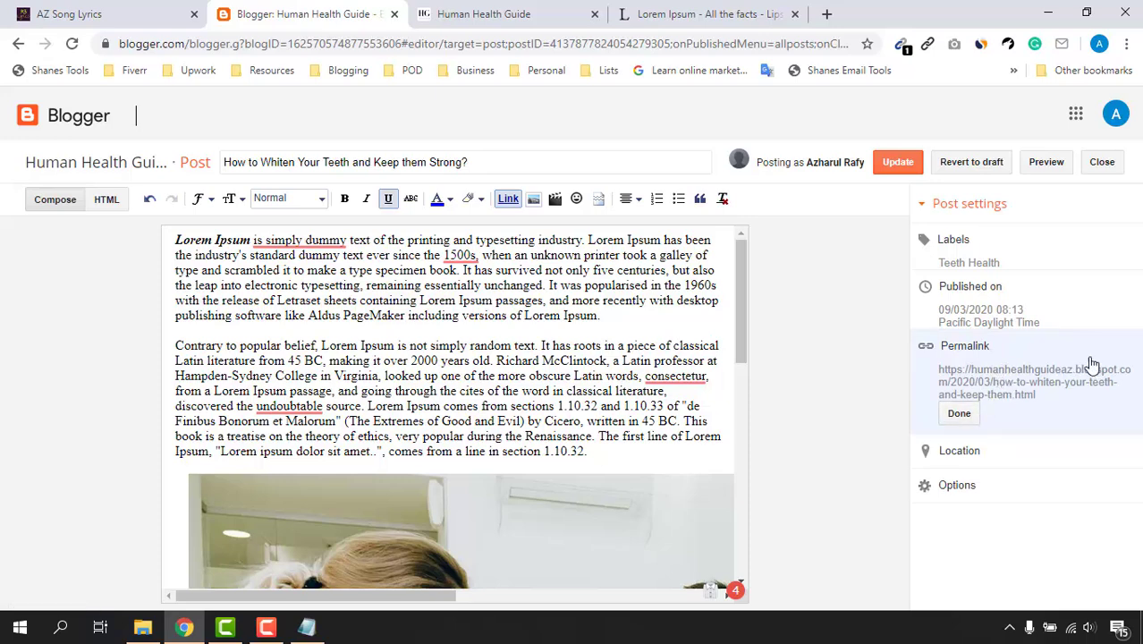
pyautogui.click(962, 416)
pyautogui.click(959, 363)
pyautogui.click(958, 295)
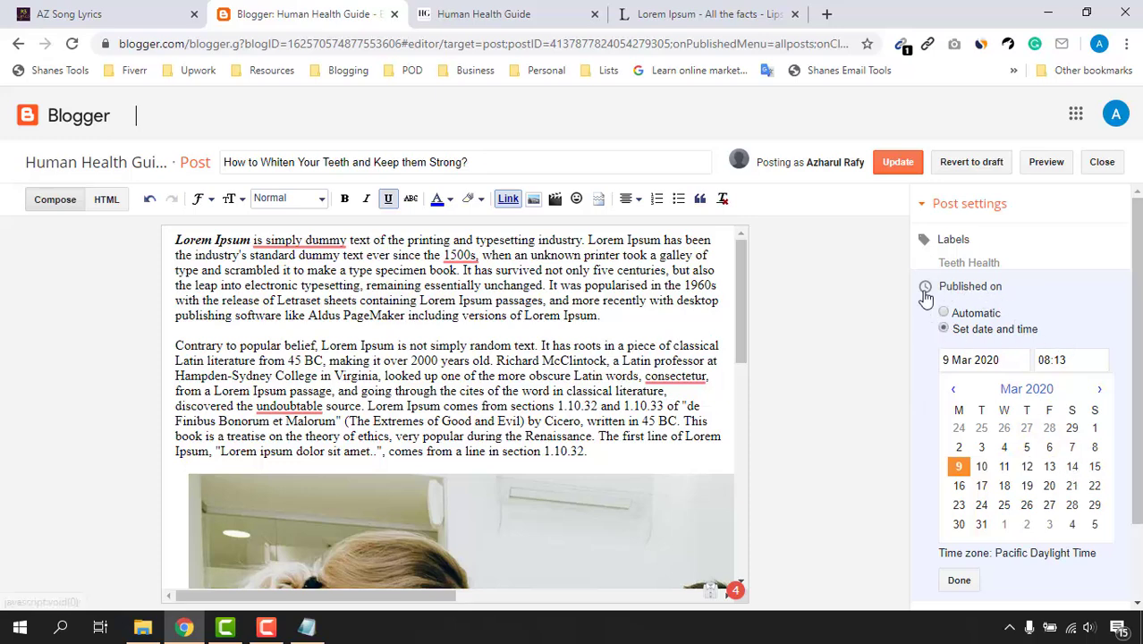
pyautogui.click(961, 580)
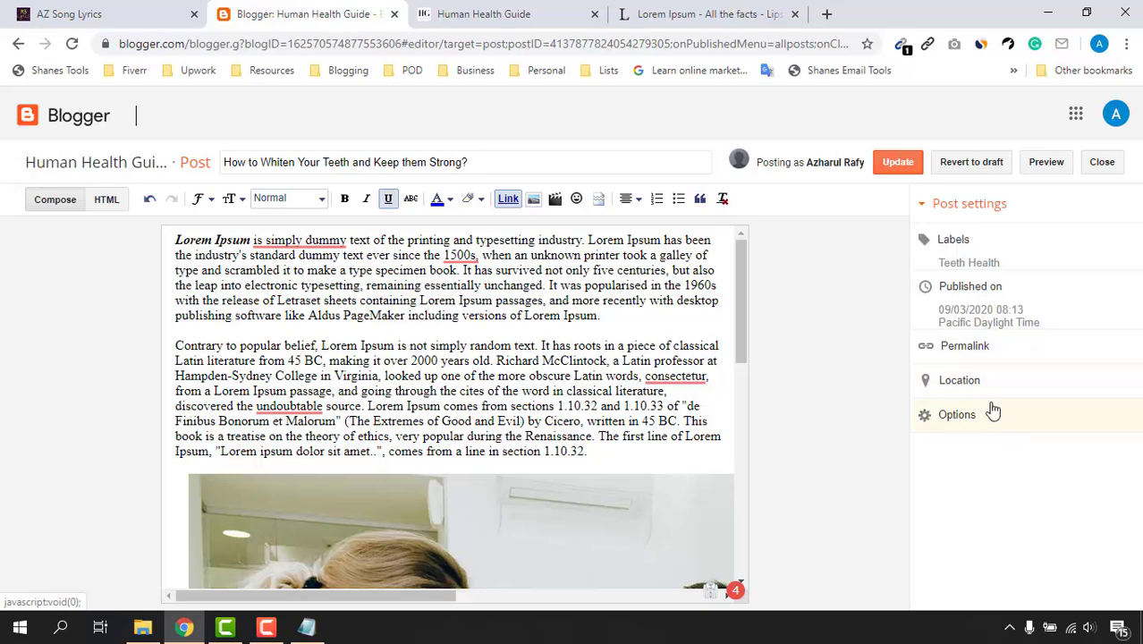
# Check the post's location setting, dismissing the browser's location request, and review its comment, compose mode and line break options.
pyautogui.click(960, 384)
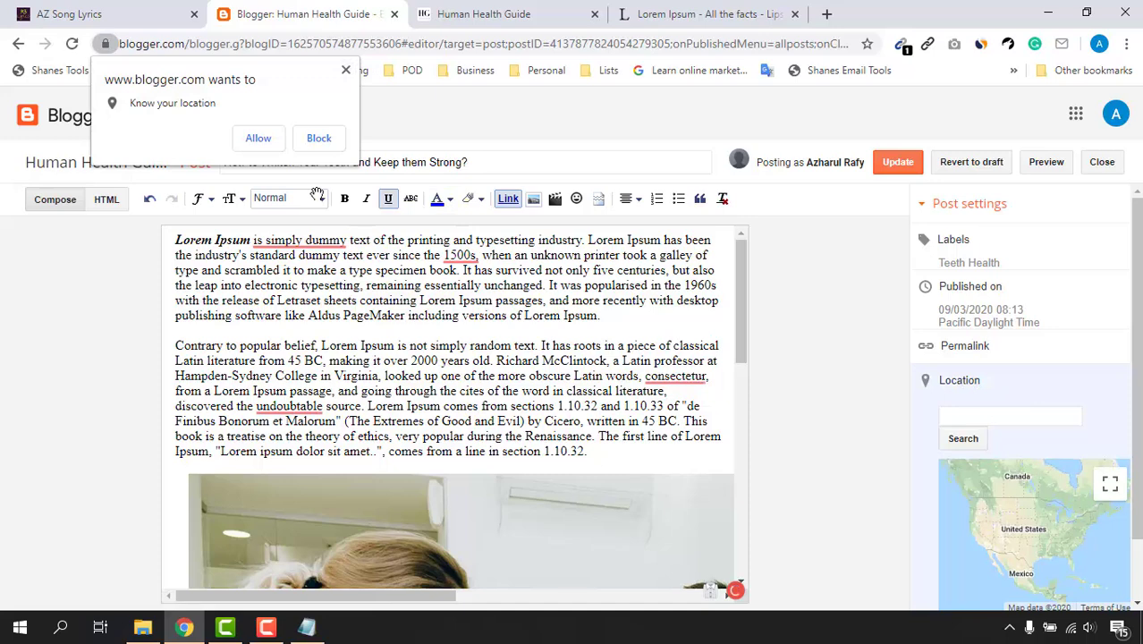
pyautogui.click(348, 68)
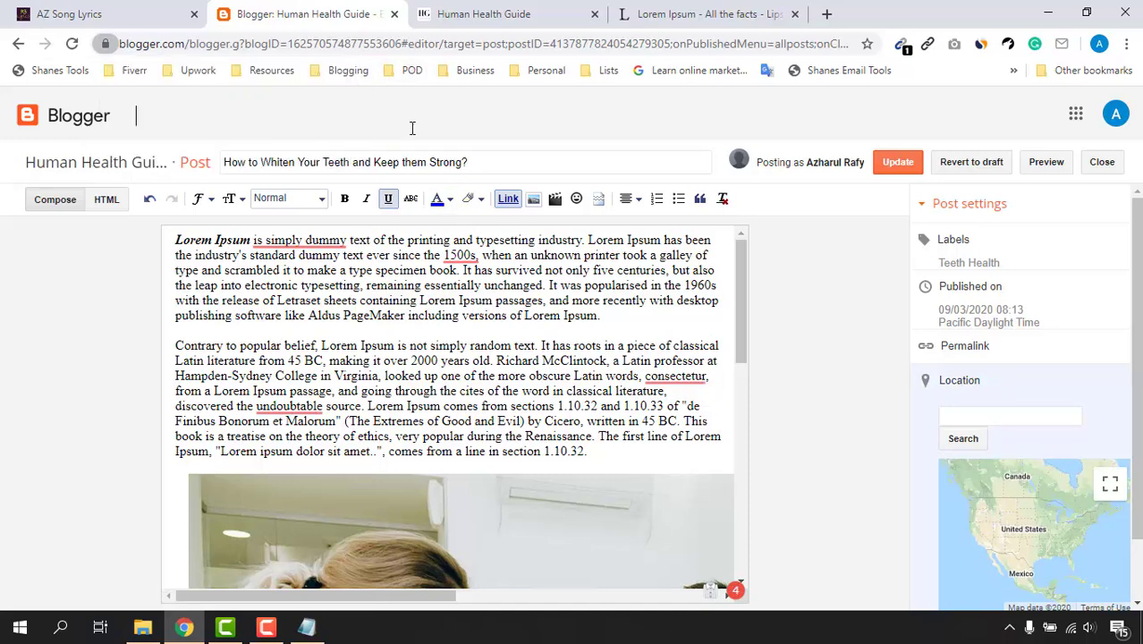
pyautogui.scroll(-2, 931, 439)
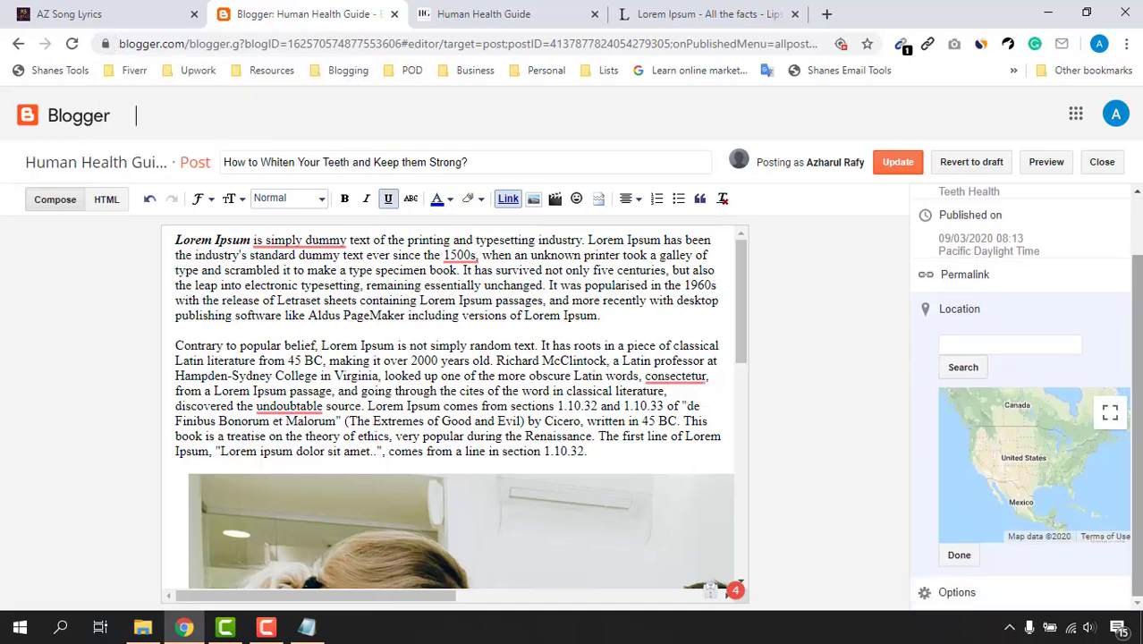
pyautogui.click(959, 559)
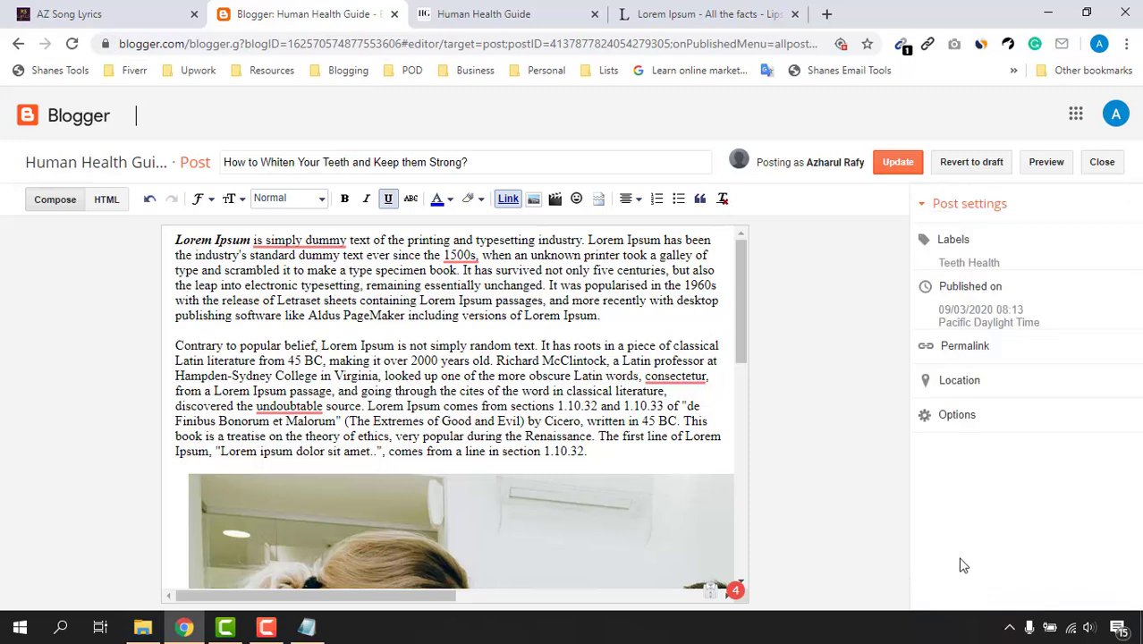
pyautogui.click(955, 417)
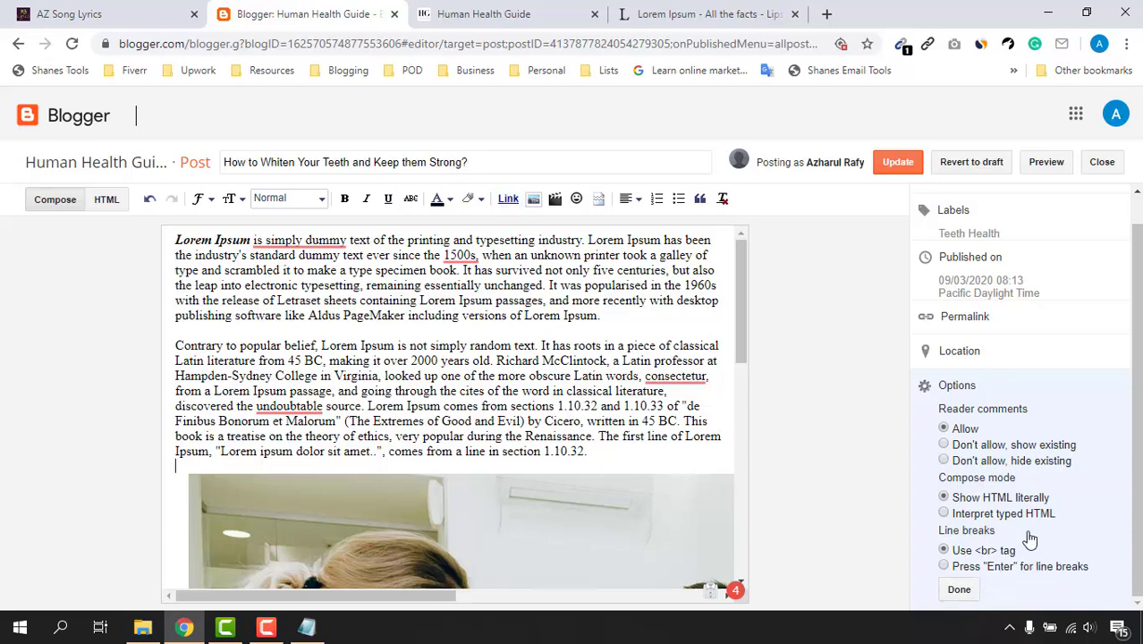
pyautogui.click(959, 591)
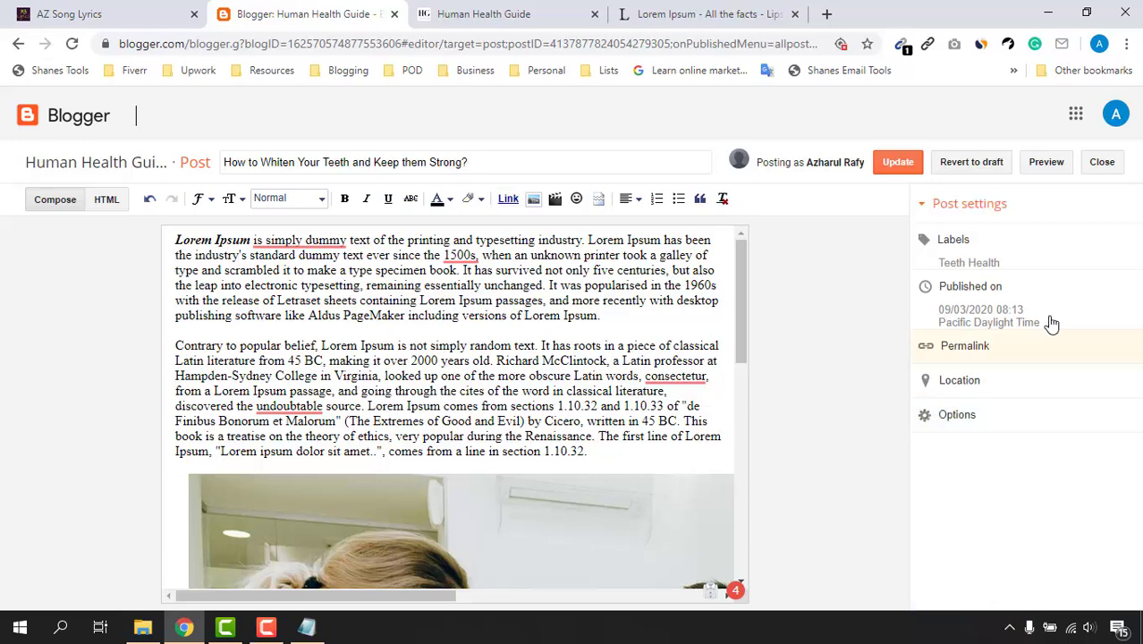
# Update the labelled teeth-whitening post and reload the live blog's home page.
pyautogui.click(897, 164)
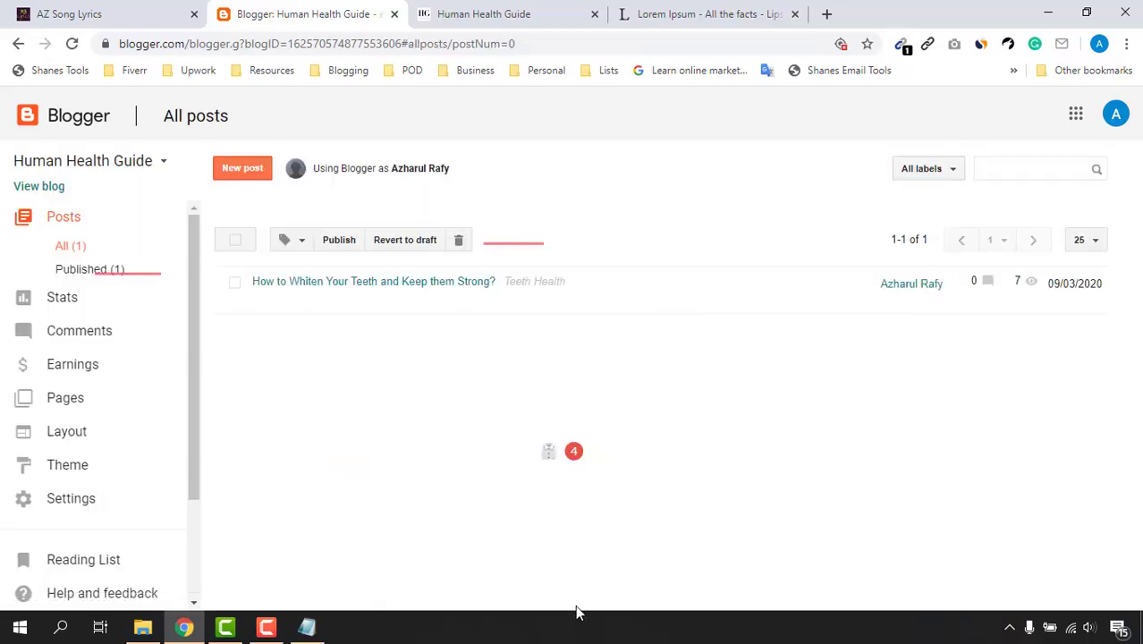
pyautogui.click(436, 10)
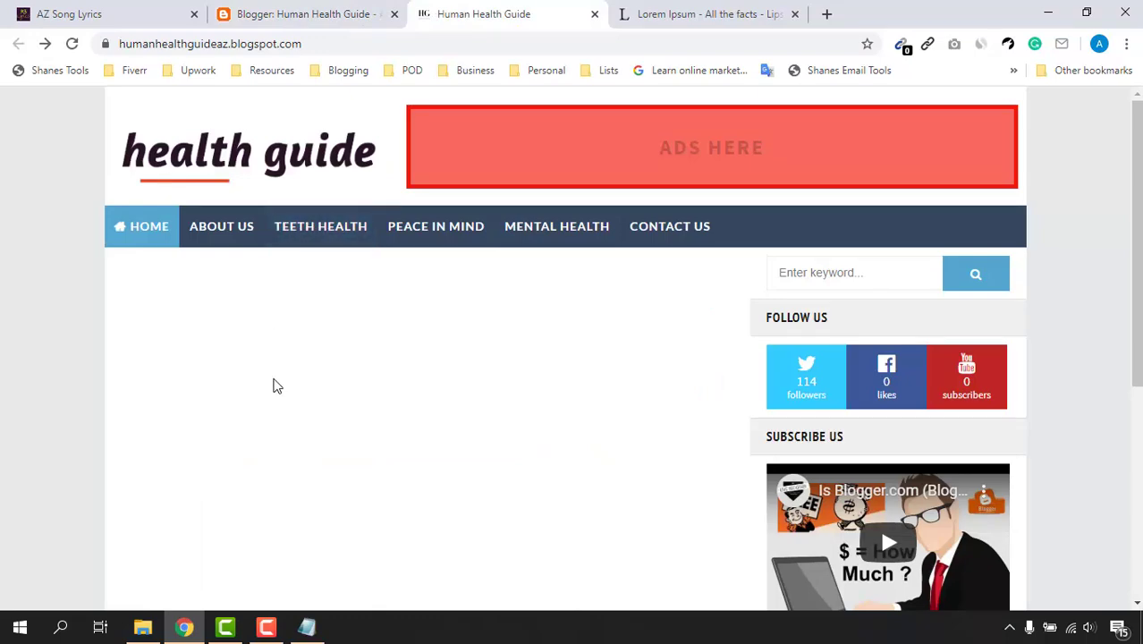
pyautogui.click(405, 7)
pyautogui.click(536, 14)
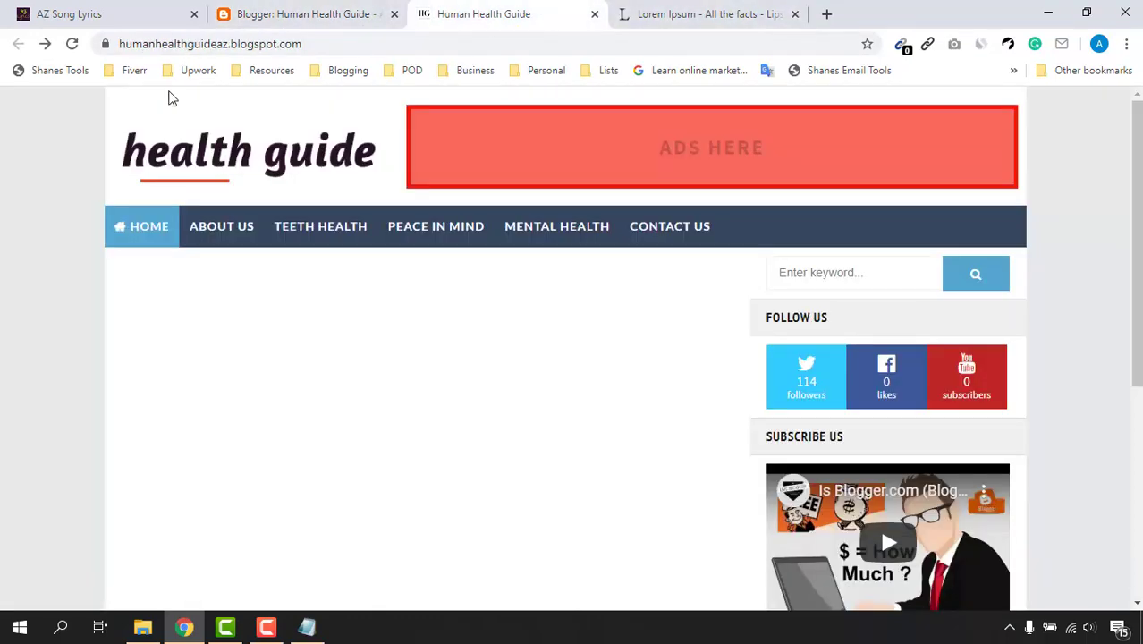
pyautogui.click(71, 43)
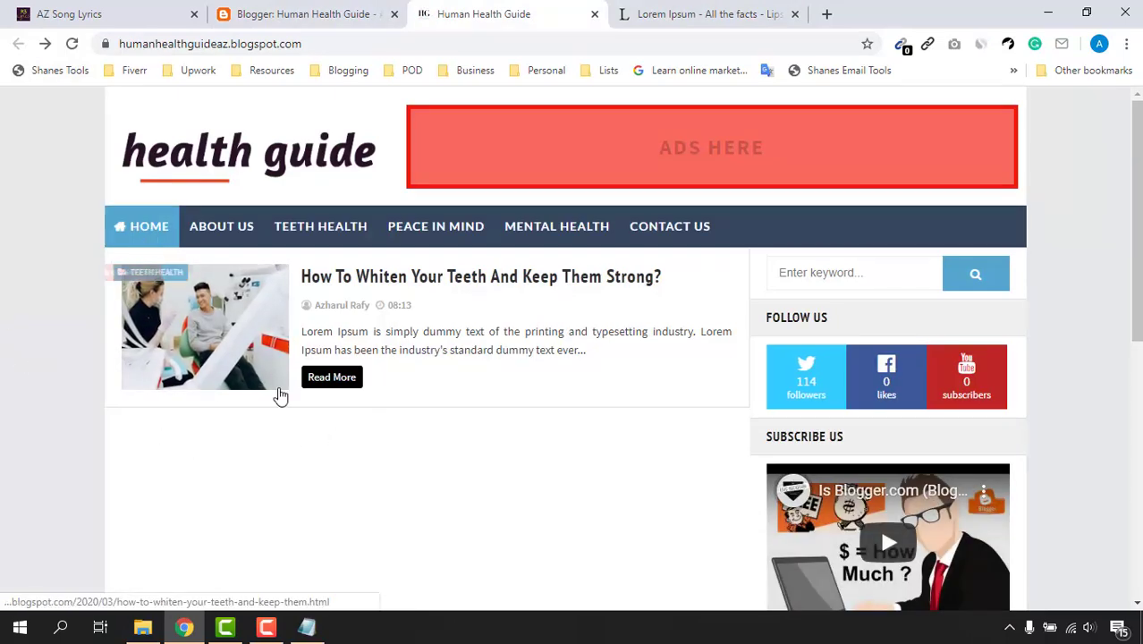
# Look over the labelled post on the home page and test the blog's Teeth Health menu link.
pyautogui.scroll(-10, 280, 396)
pyautogui.scroll(10, 461, 418)
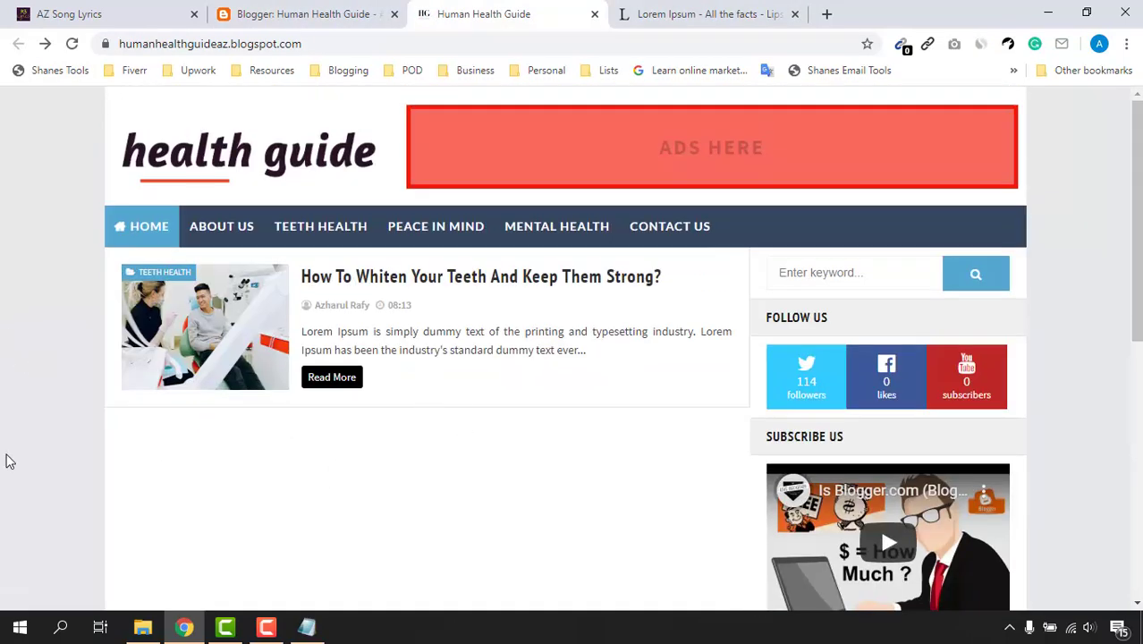
pyautogui.scroll(-5, 319, 242)
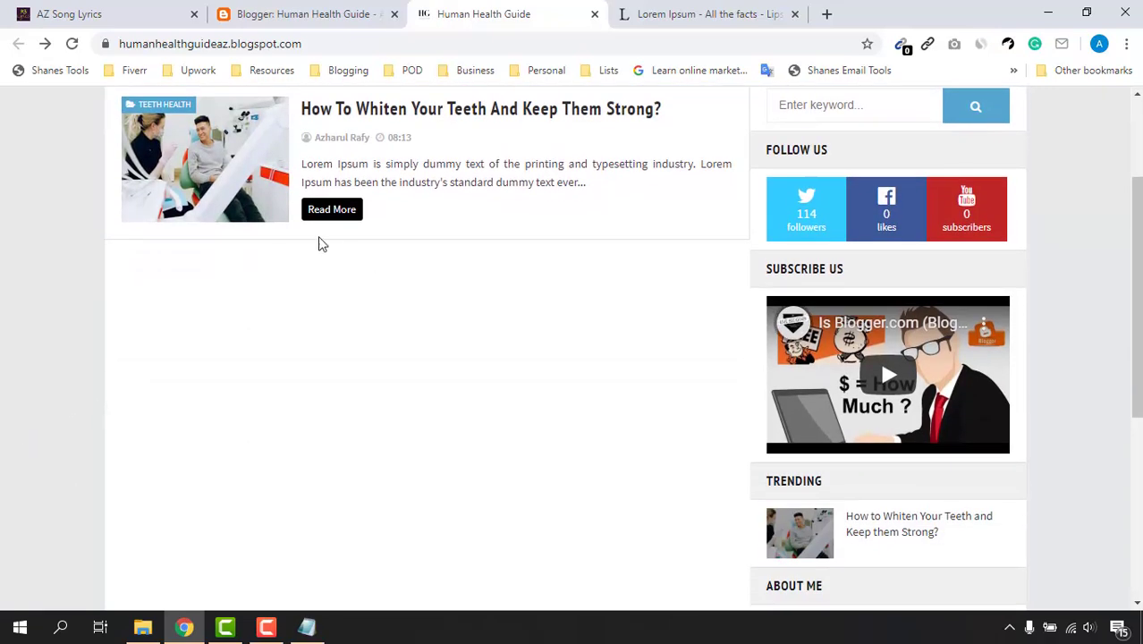
pyautogui.scroll(6, 368, 373)
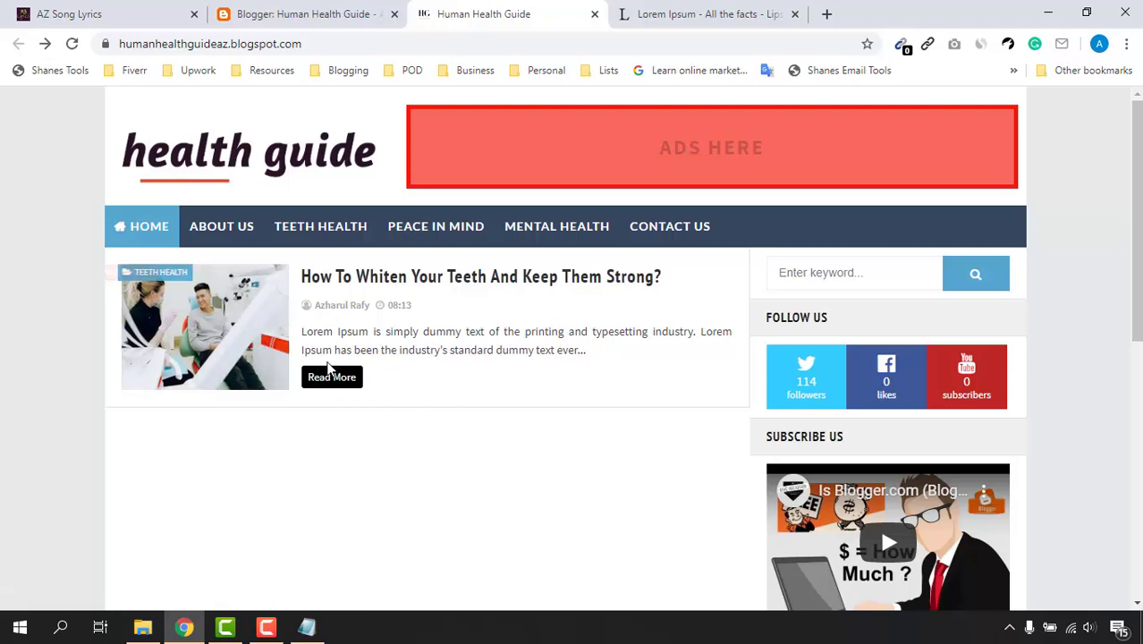
pyautogui.click(321, 228)
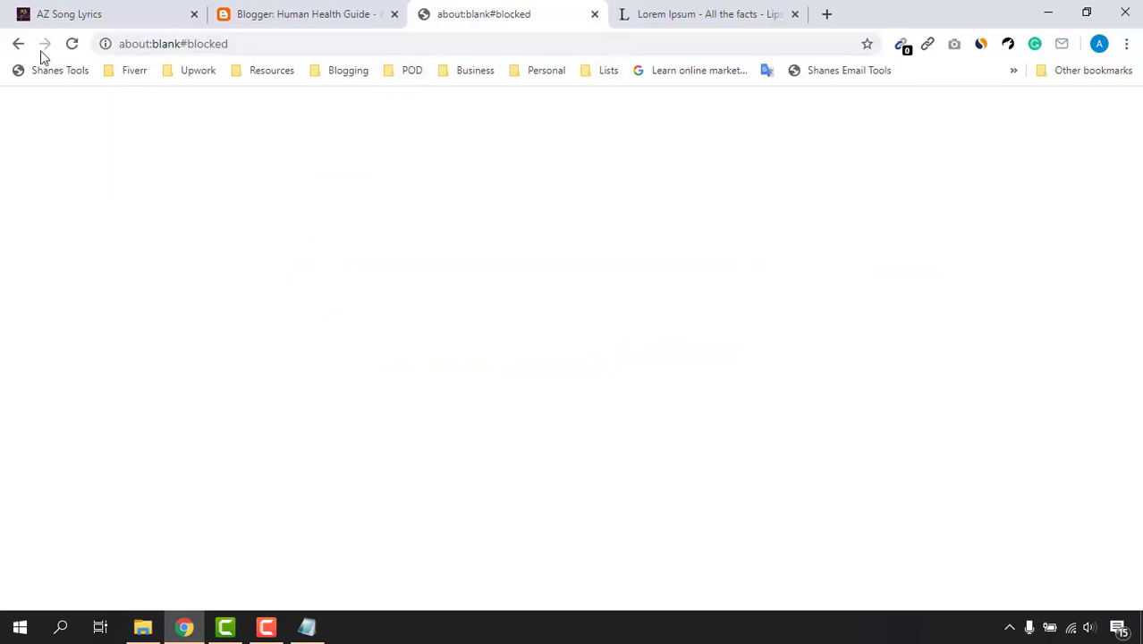
pyautogui.click(19, 44)
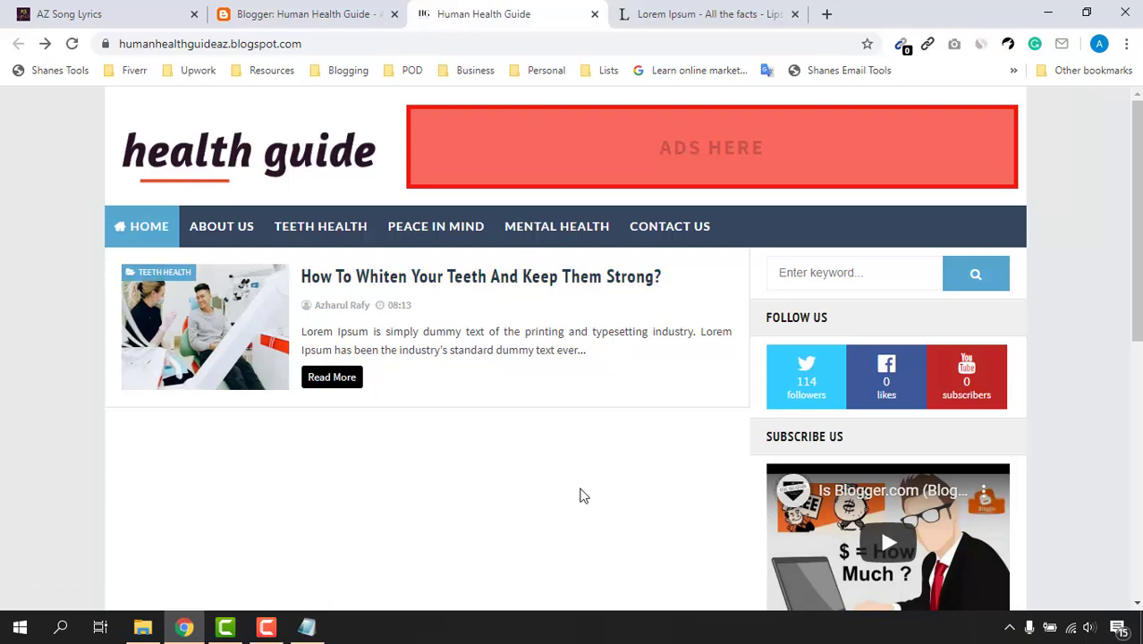
# Open the Teeth Health label page from the full post and copy its URL up to "Teeth%20Health", without the max-results parameters.
pyautogui.click(395, 284)
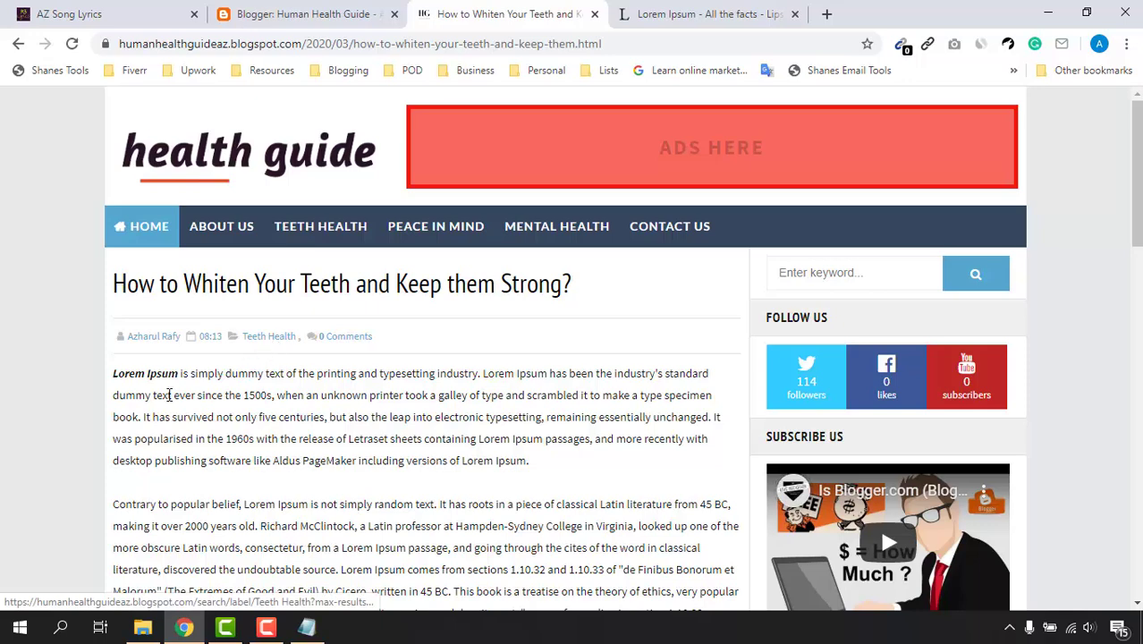
pyautogui.scroll(-1, 170, 394)
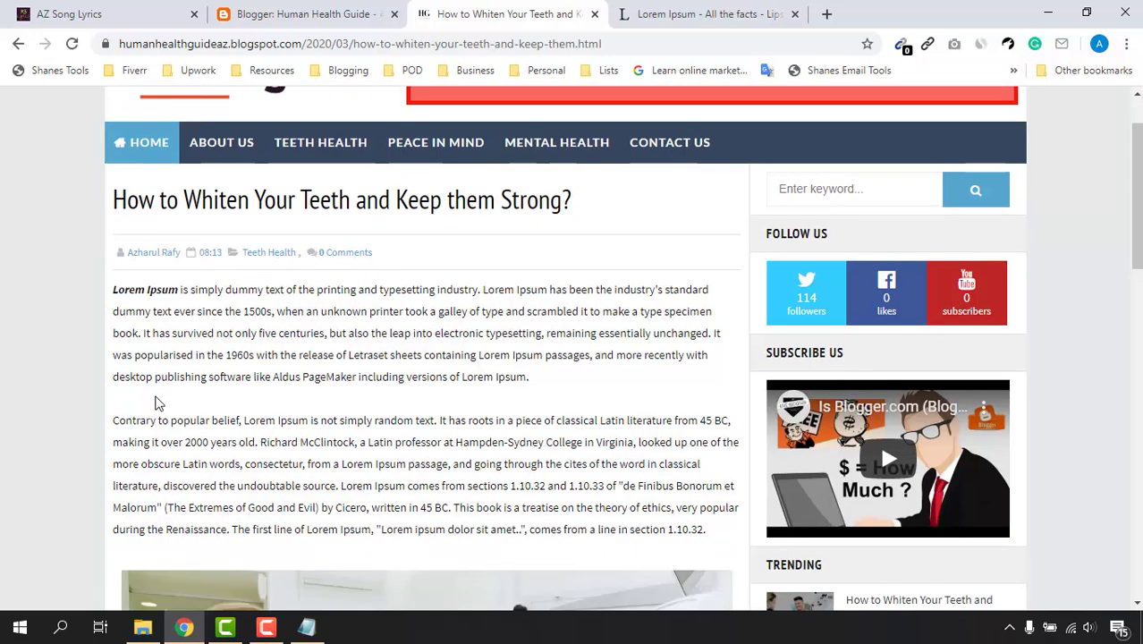
pyautogui.click(265, 258)
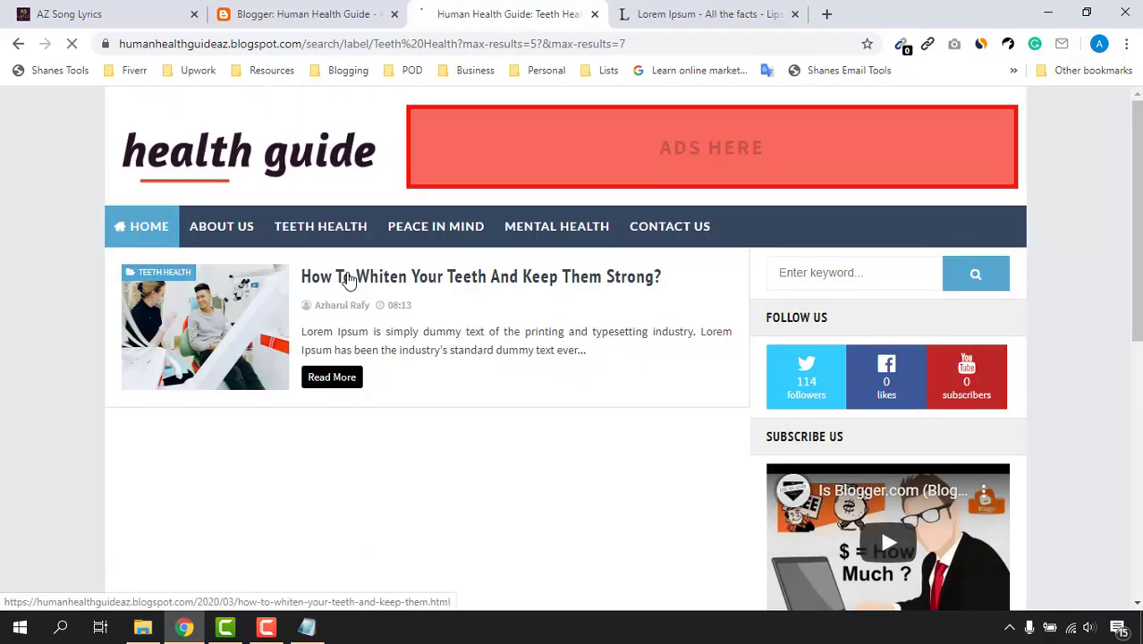
pyautogui.click(460, 45)
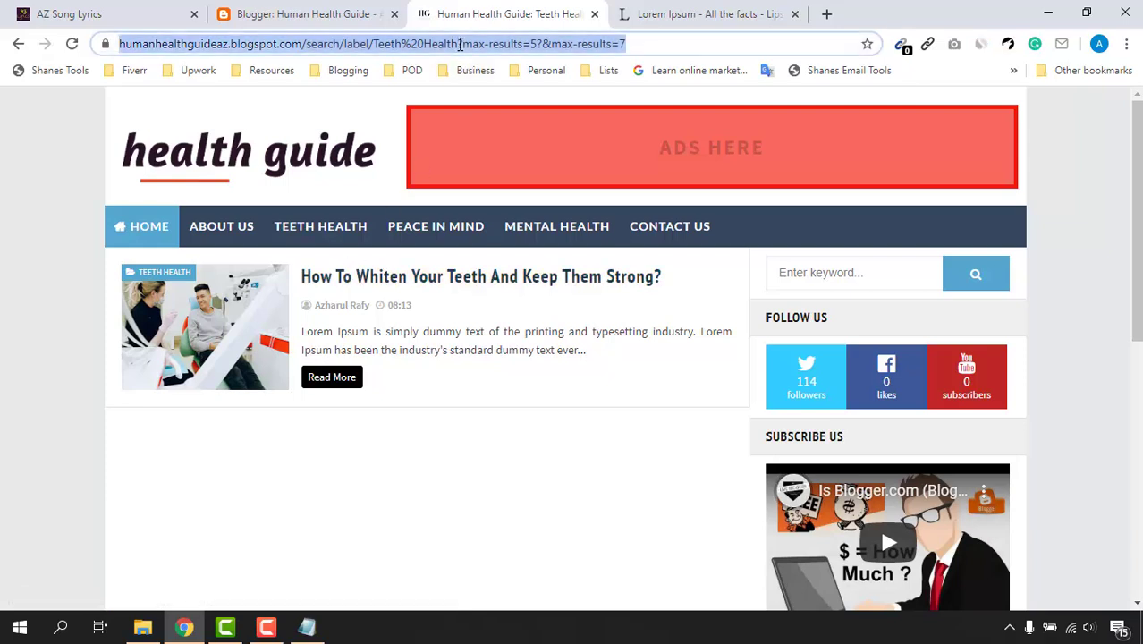
pyautogui.click(459, 46)
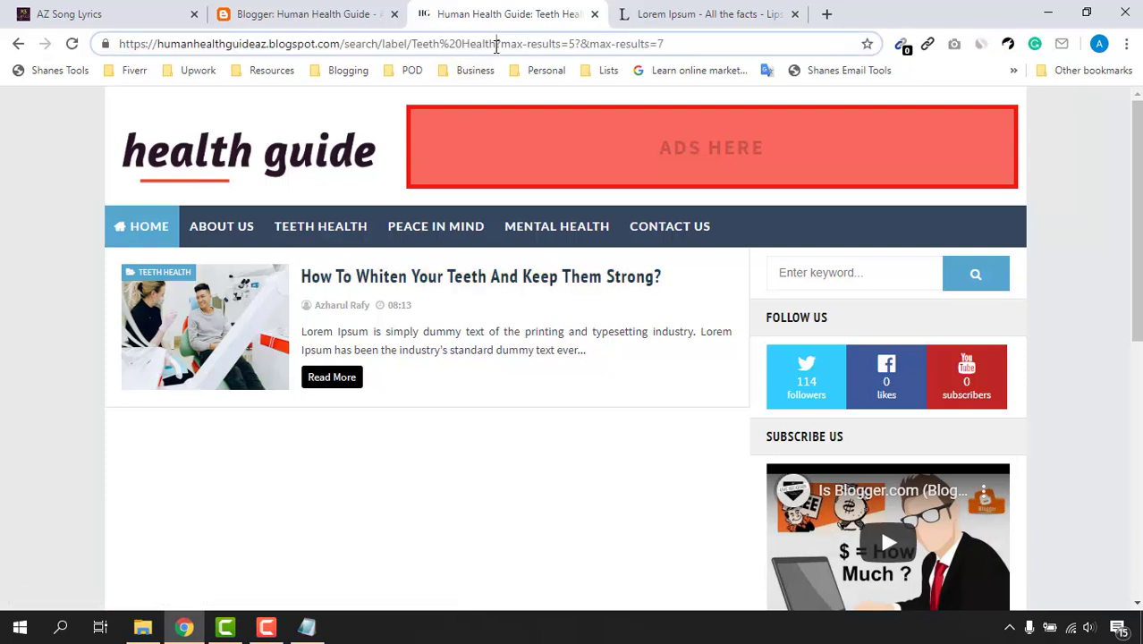
pyautogui.moveTo(491, 45); pyautogui.dragTo(87, 81)
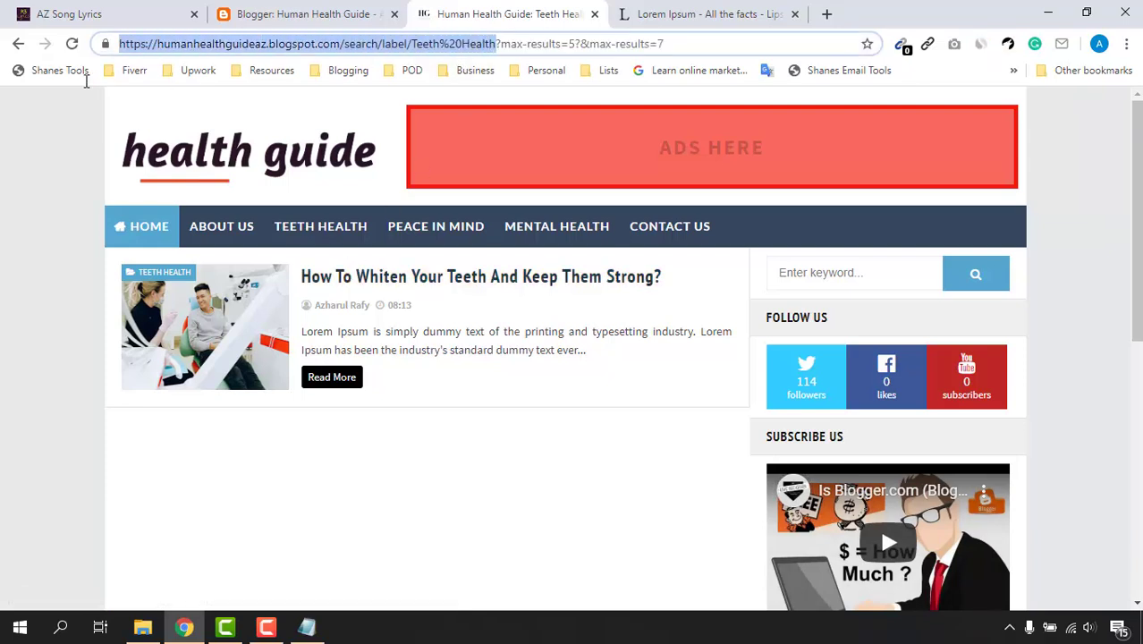
pyautogui.rightClick(130, 43)
pyautogui.click(163, 137)
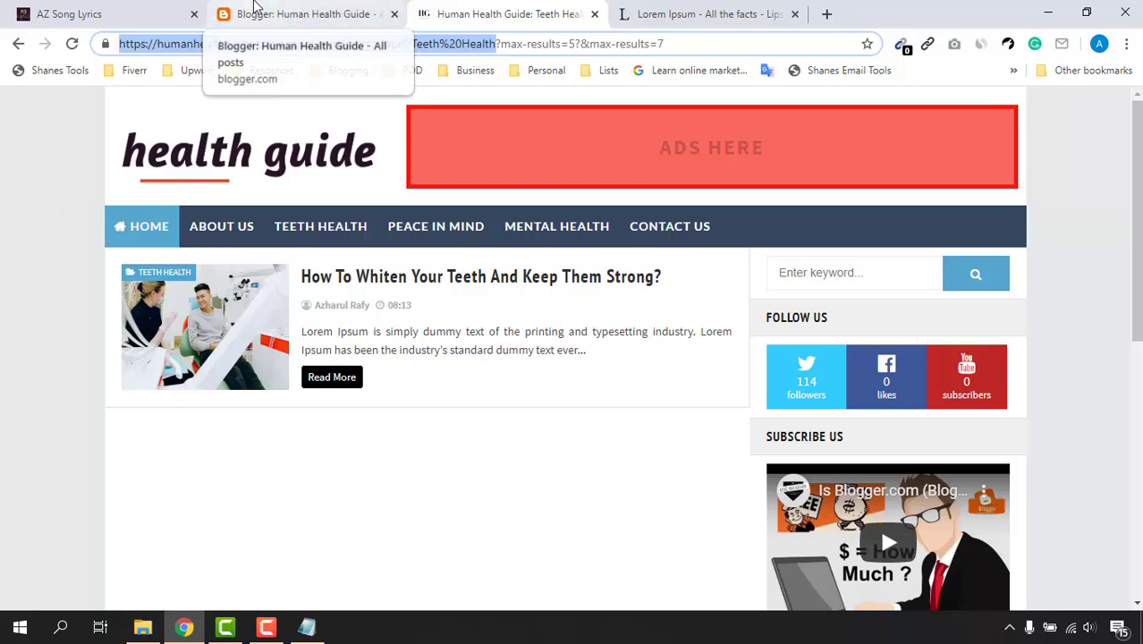
# Open the Main Menu gadget's link list in the Blogger layout and start editing its Teeth Health link.
pyautogui.click(255, 10)
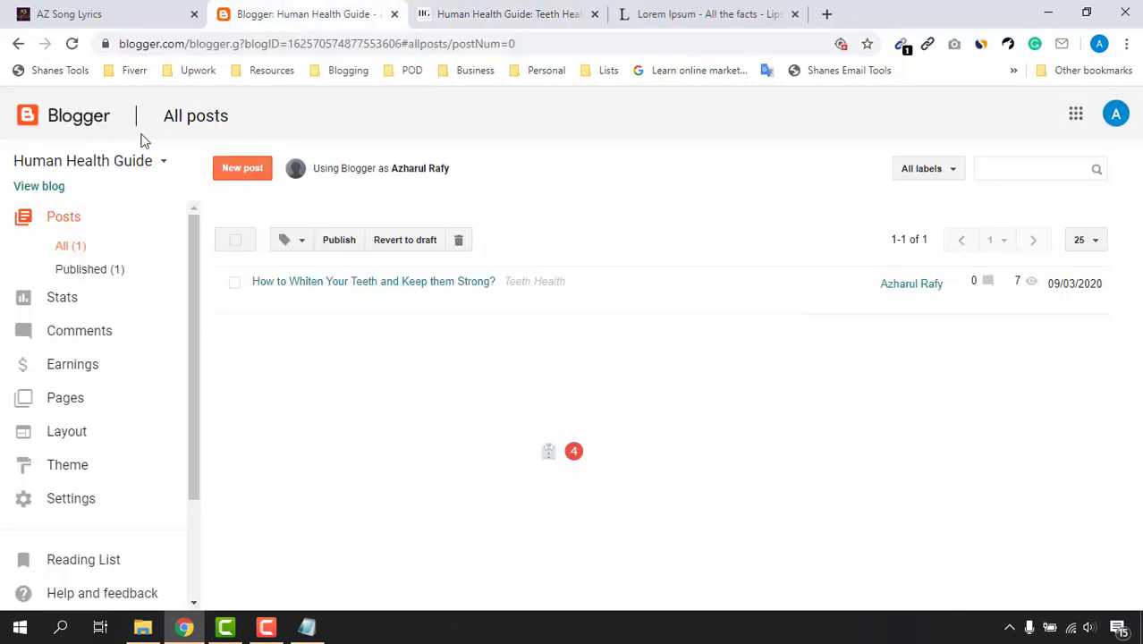
pyautogui.click(59, 431)
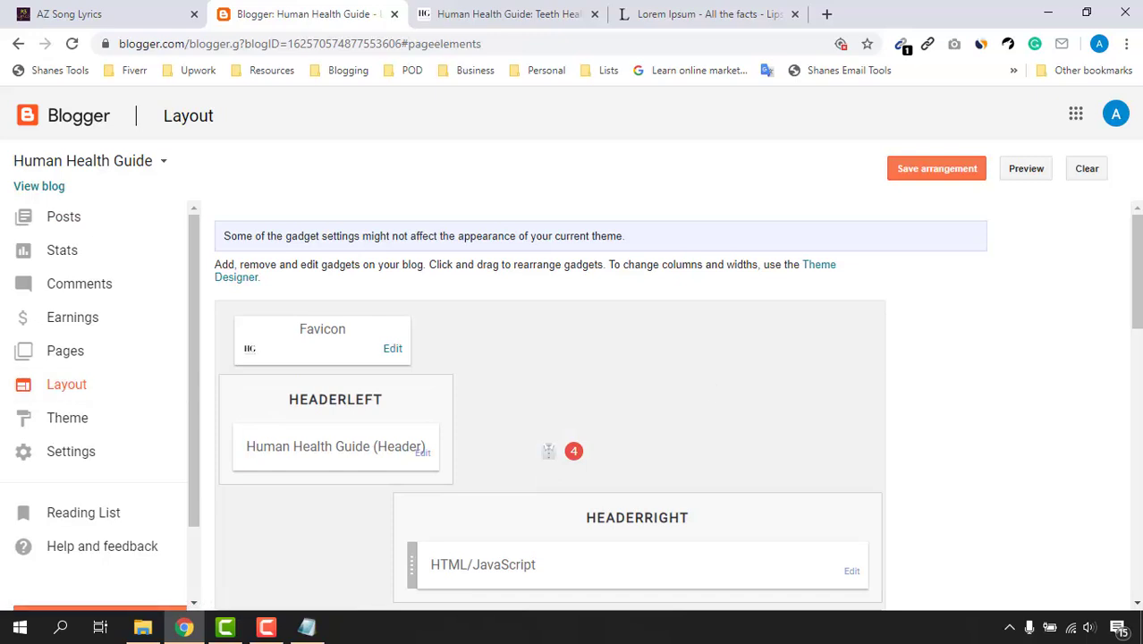
pyautogui.scroll(-3, 661, 423)
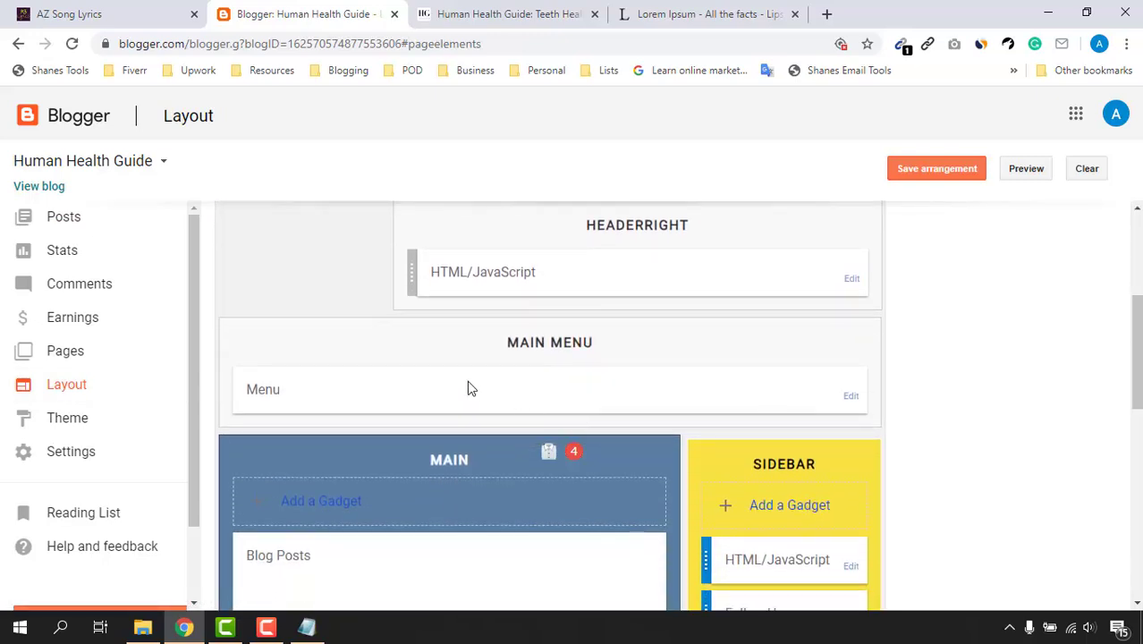
pyautogui.click(851, 401)
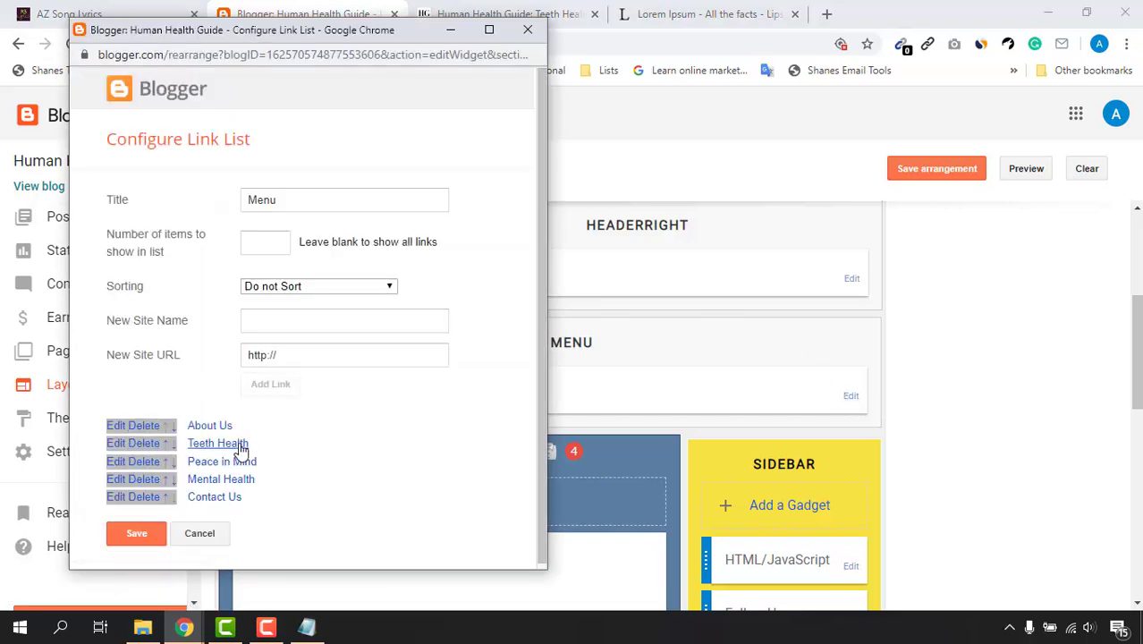
pyautogui.scroll(-1, 322, 453)
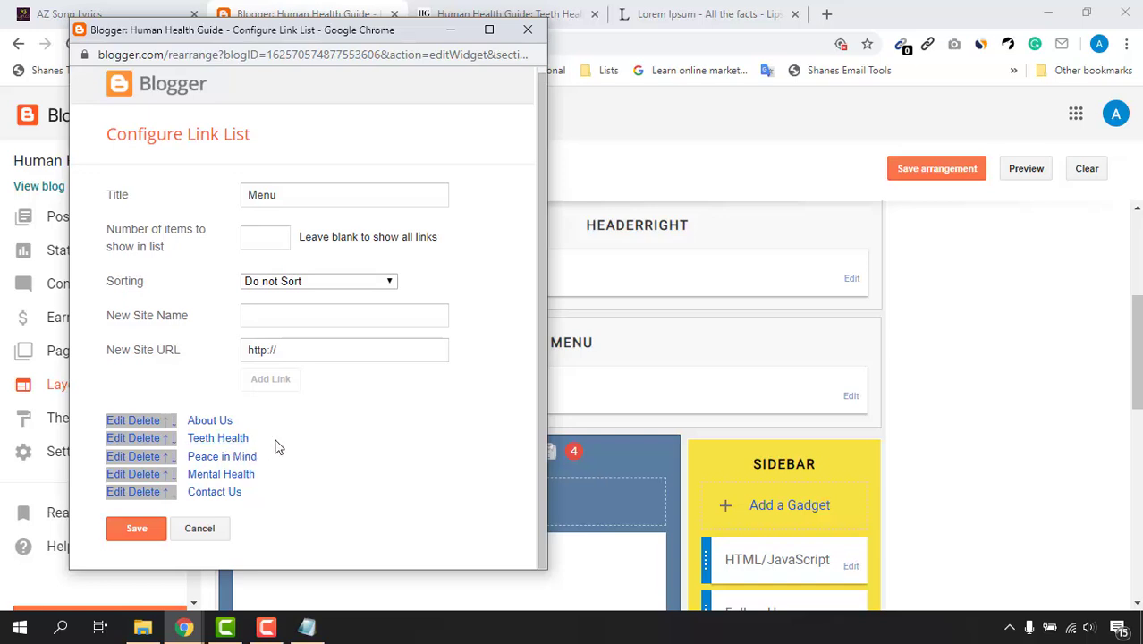
pyautogui.click(122, 441)
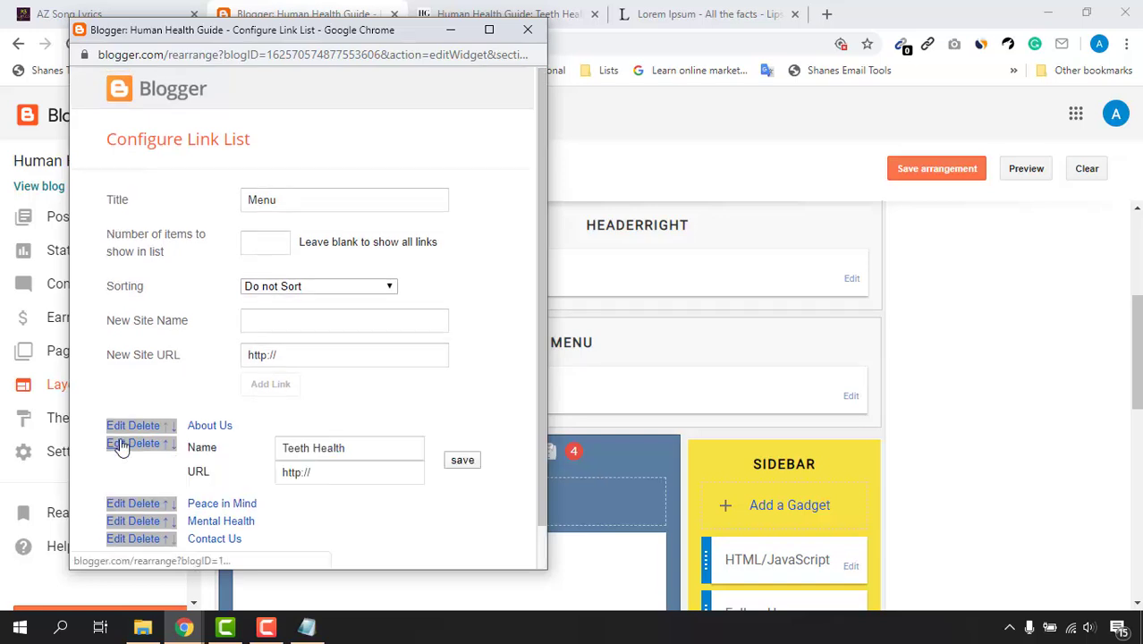
# Replace the Teeth Health link's URL with the copied label page address and save the Menu link list.
pyautogui.moveTo(324, 476); pyautogui.dragTo(279, 472)
pyautogui.rightClick(295, 472)
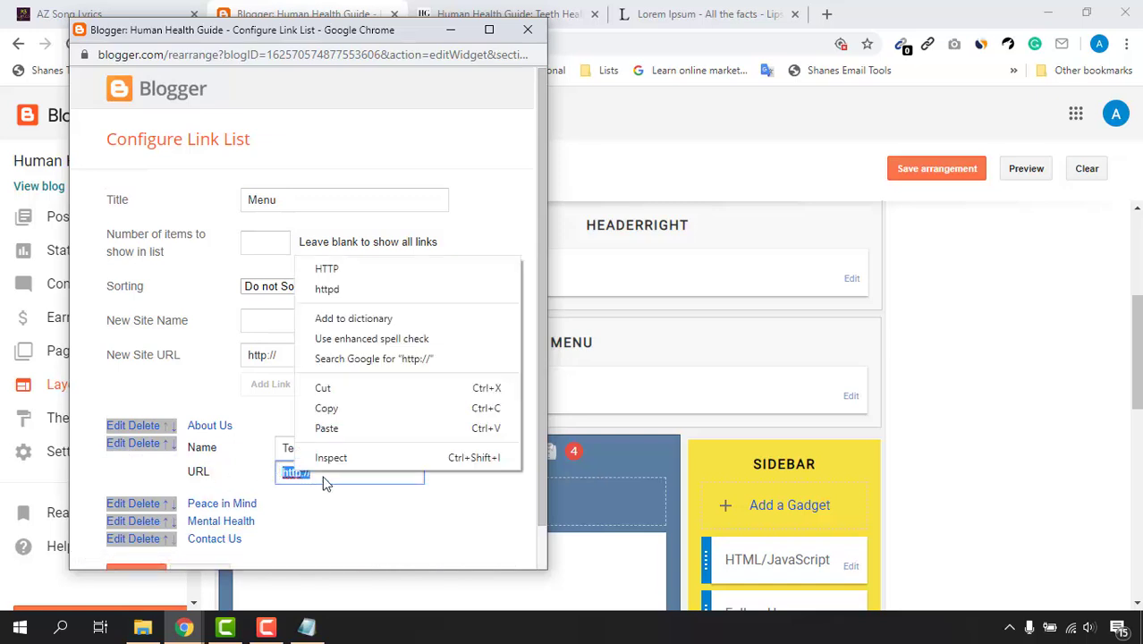
pyautogui.click(328, 429)
pyautogui.click(461, 460)
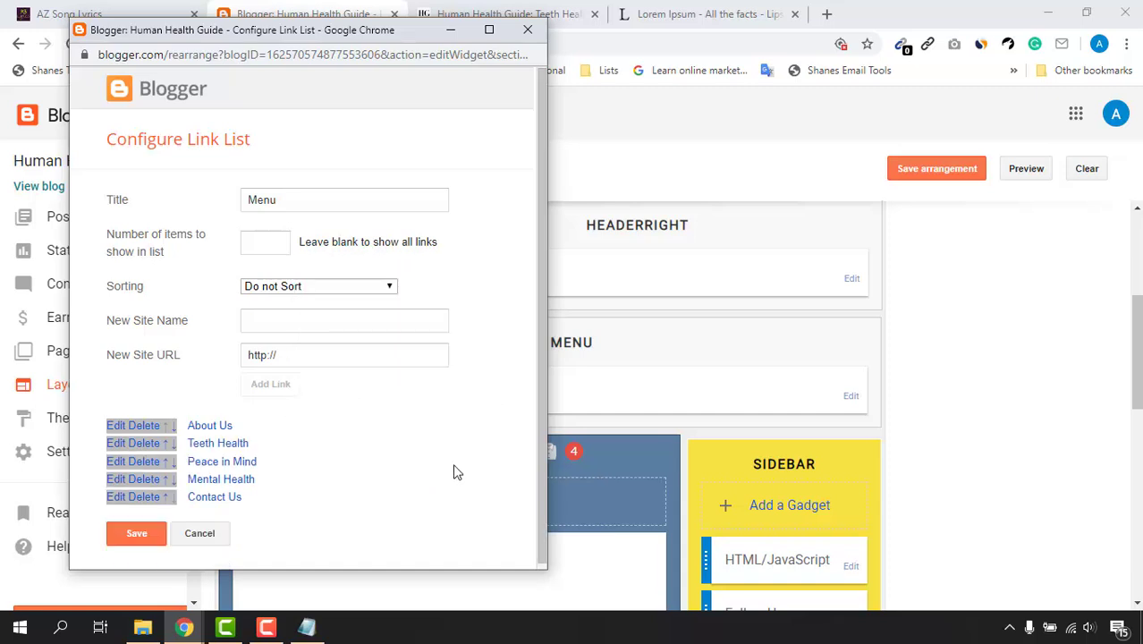
pyautogui.click(141, 535)
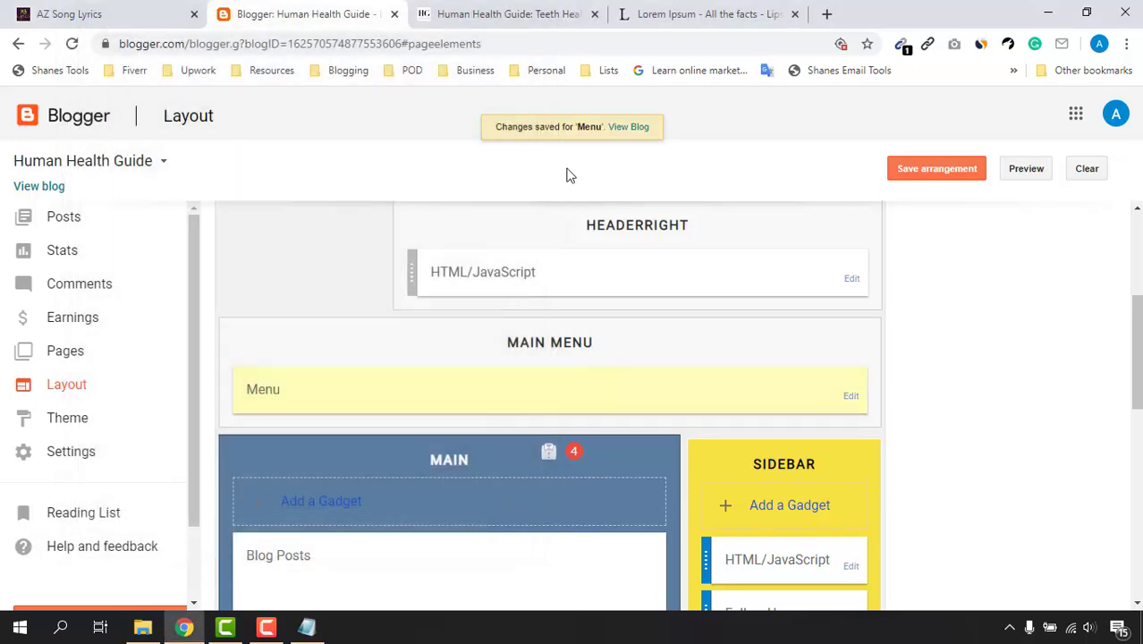
# Reload the blog and test the Teeth Health menu link.
pyautogui.click(487, 25)
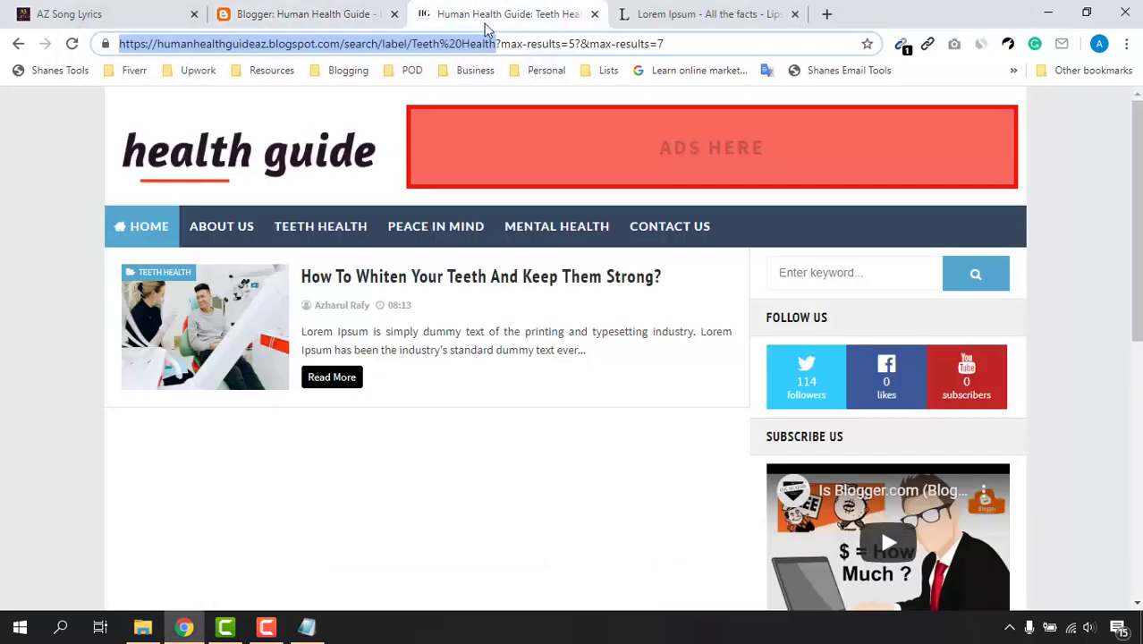
pyautogui.click(72, 43)
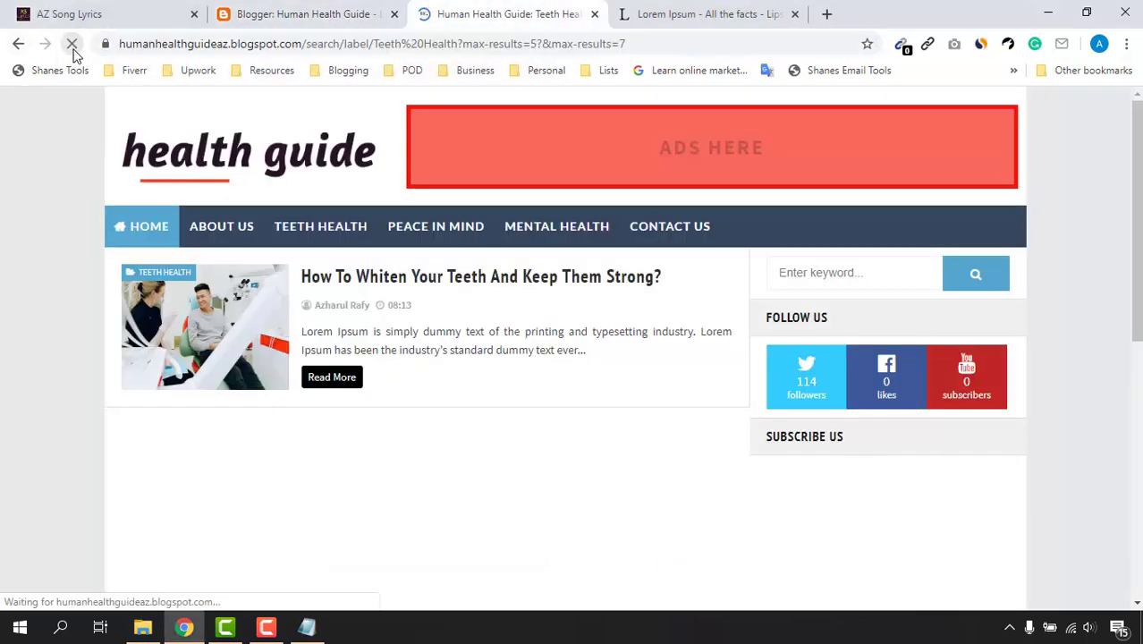
pyautogui.click(346, 231)
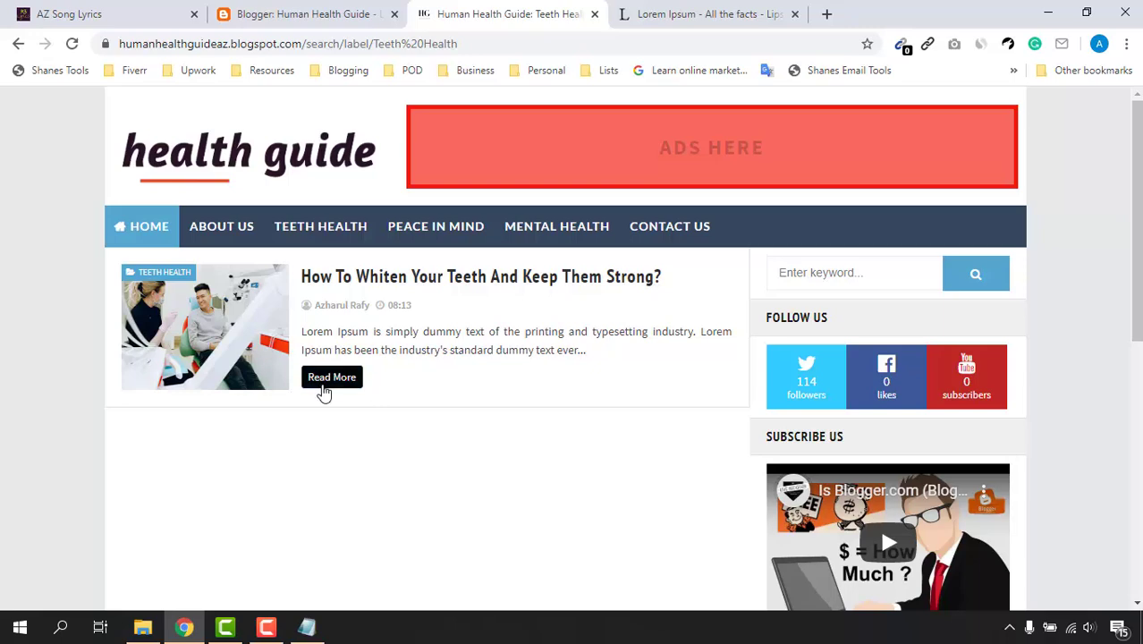
# Return to the Blogger dashboard and start a new post titled "Another Example of Teeth Health Post".
pyautogui.click(293, 12)
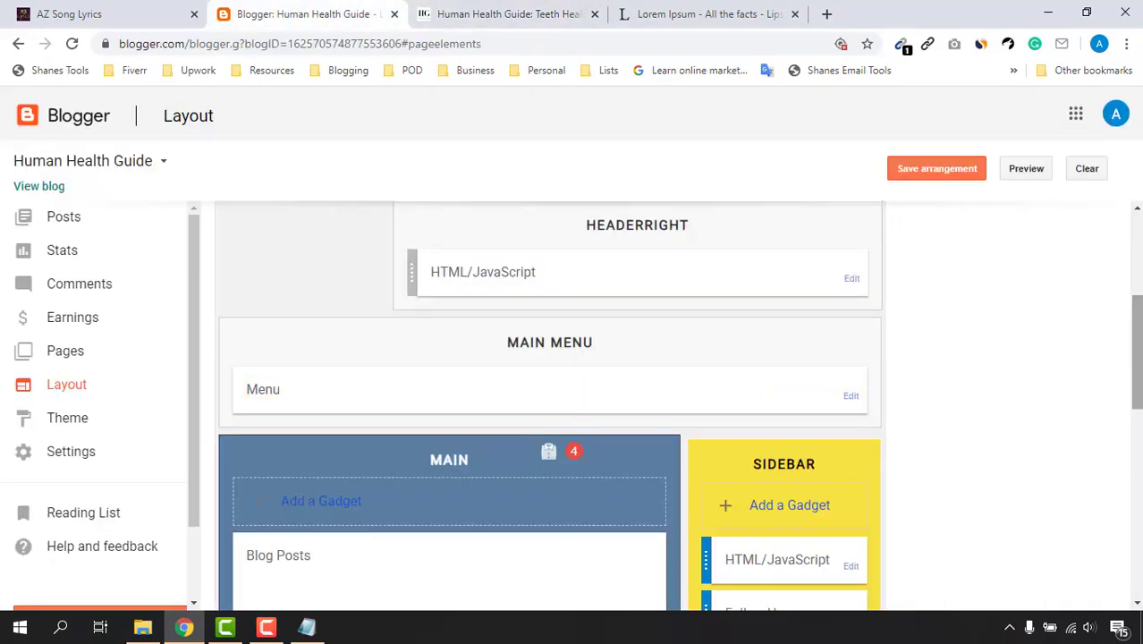
pyautogui.click(64, 216)
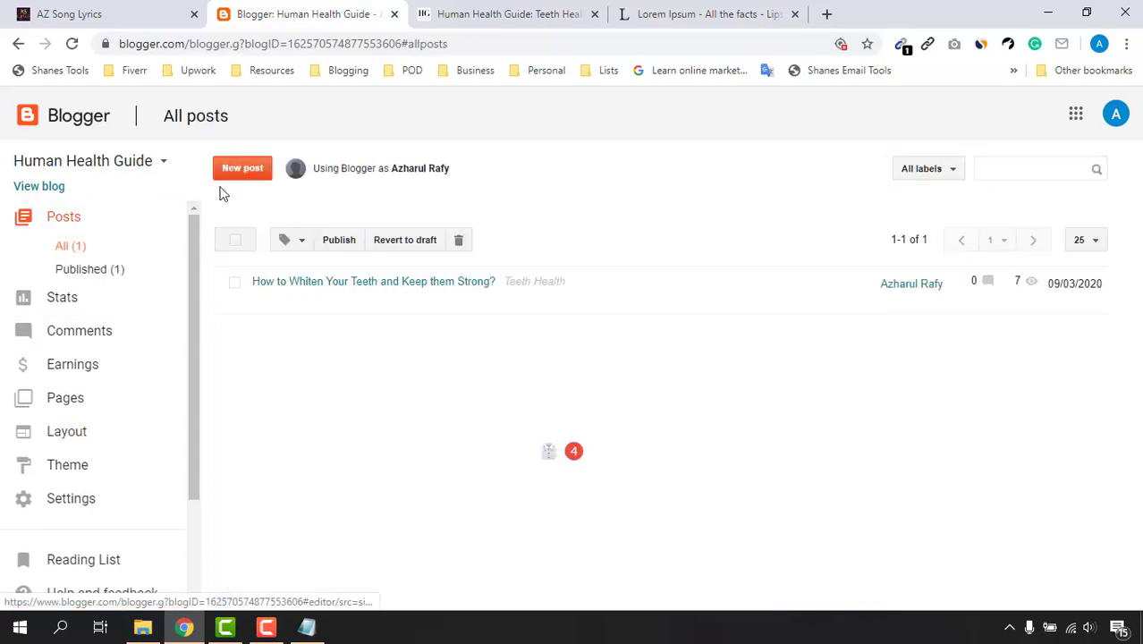
pyautogui.click(239, 166)
pyautogui.click(286, 162)
pyautogui.write('Another Example of Teeth Health Post')
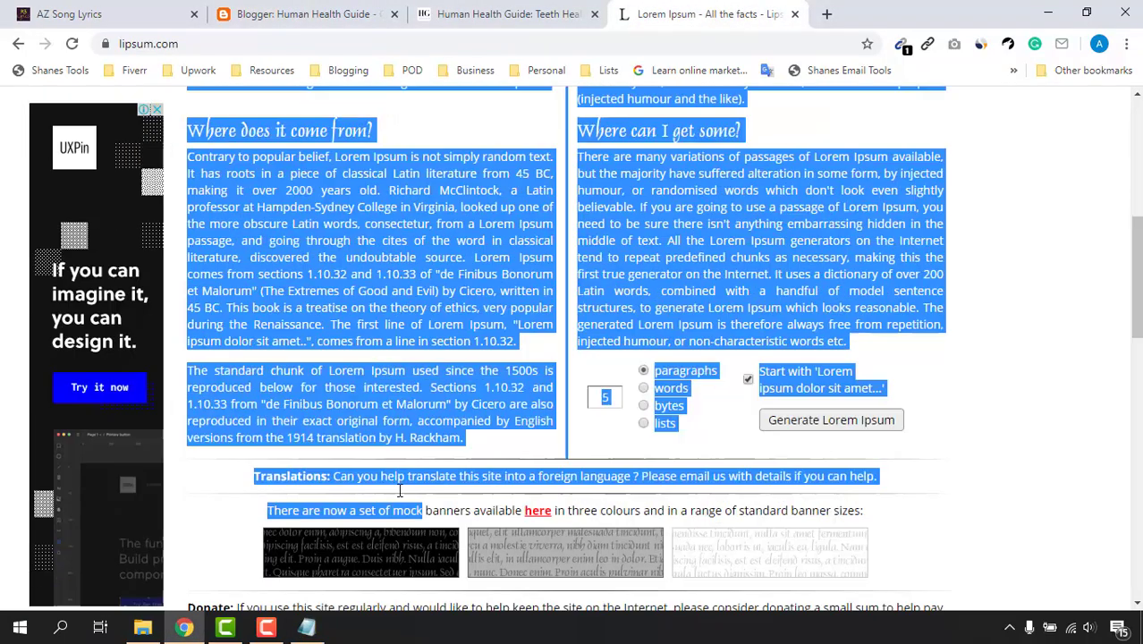
# Paste the copied Lorem Ipsum text into the post body and insert the photo of the woman below the first paragraph.
pyautogui.click(382, 350)
pyautogui.hotkey('ctrl', 'v')
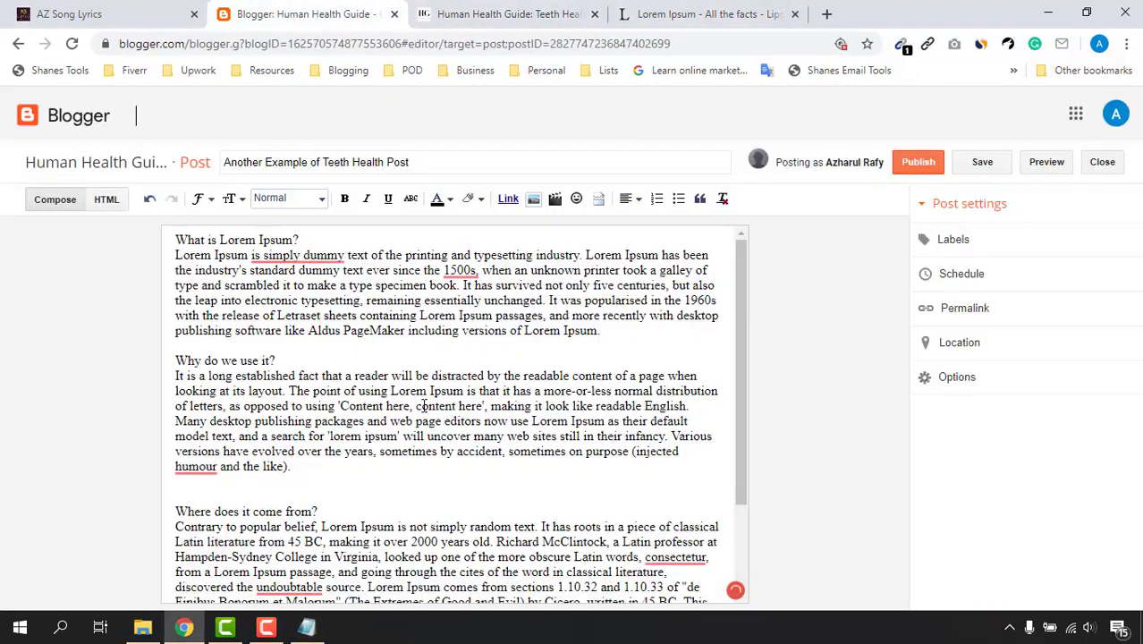
pyautogui.click(533, 199)
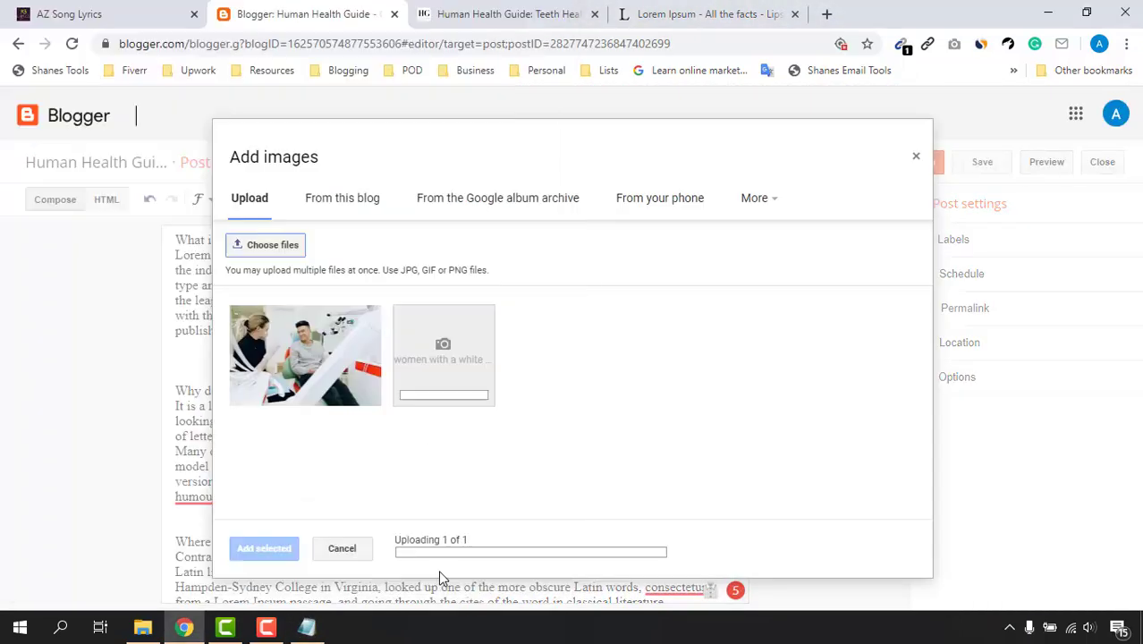
pyautogui.click(266, 547)
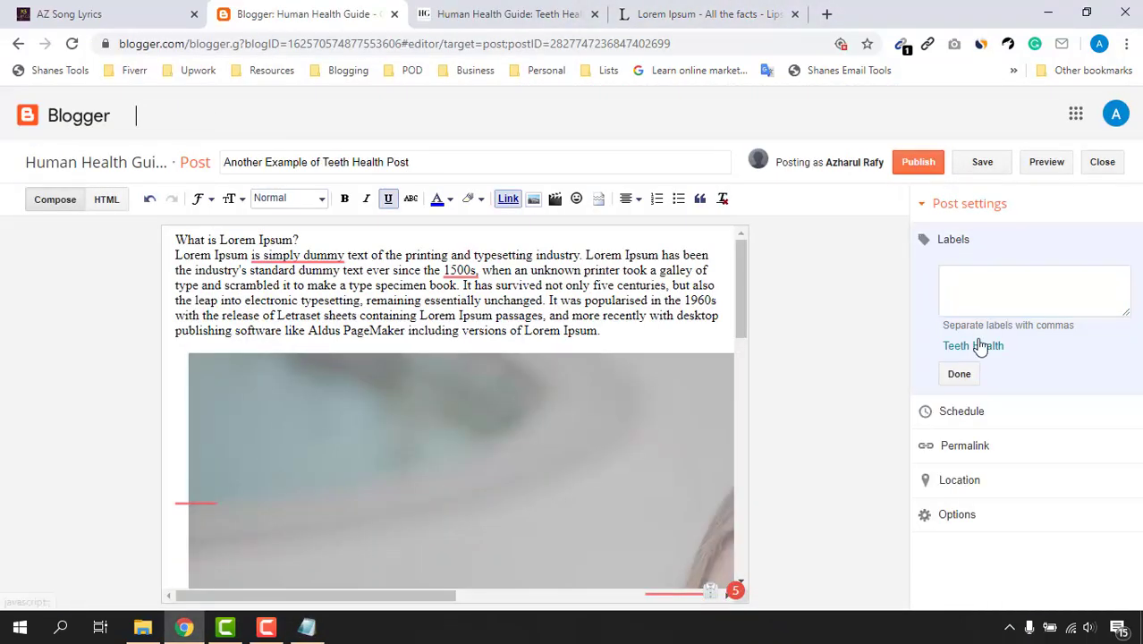
# Assign the Teeth Health label to the post and publish it.
pyautogui.click(955, 373)
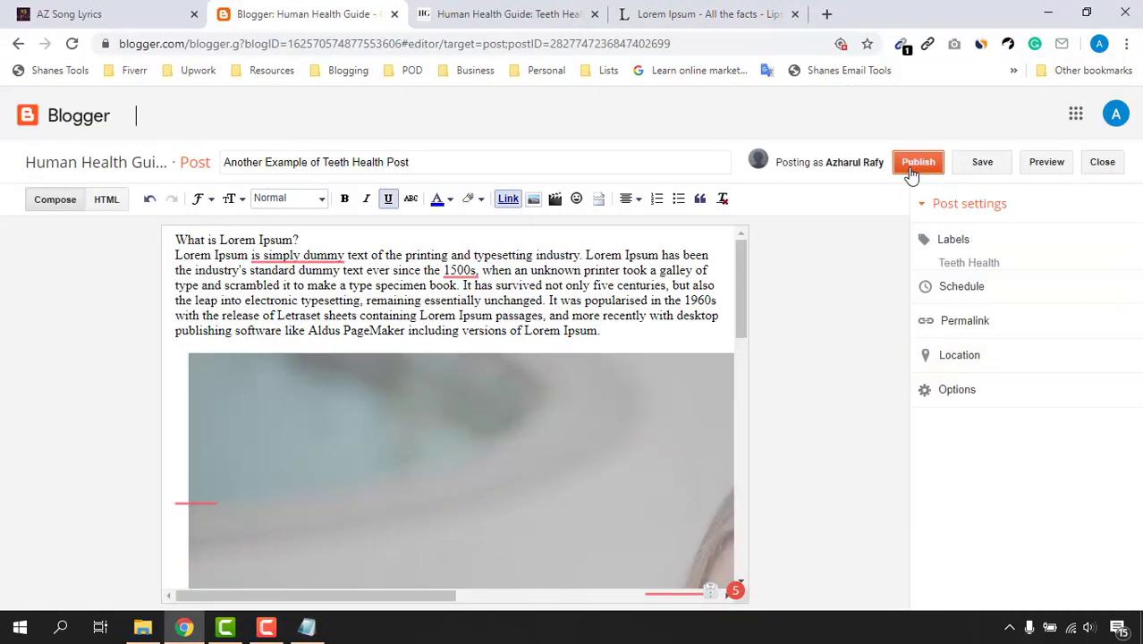
pyautogui.click(917, 163)
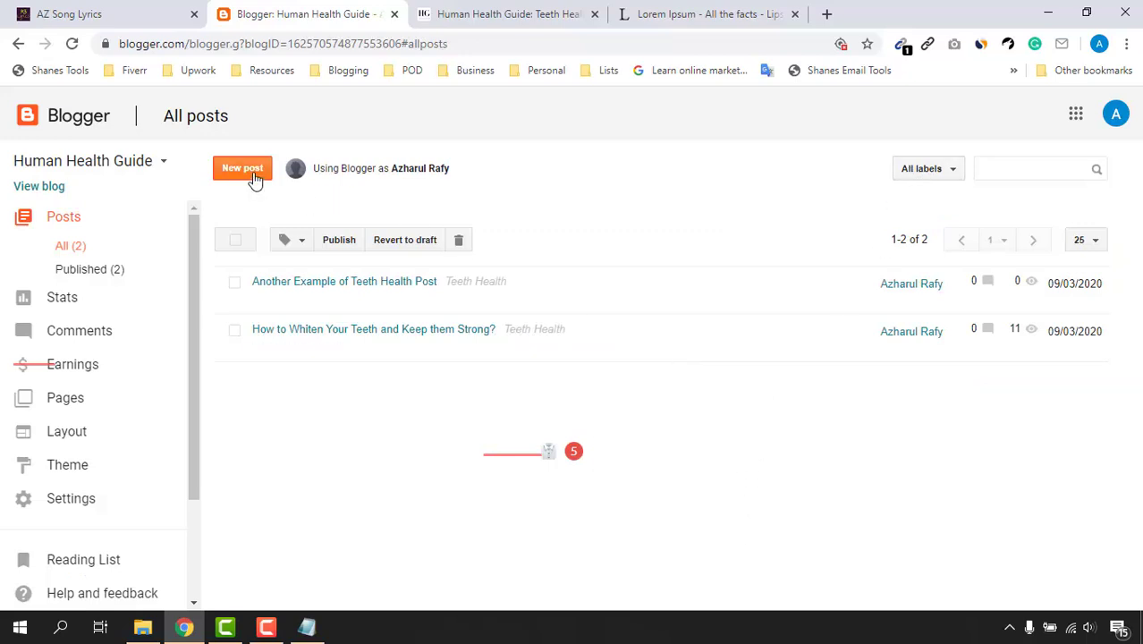
pyautogui.moveTo(475, 303)
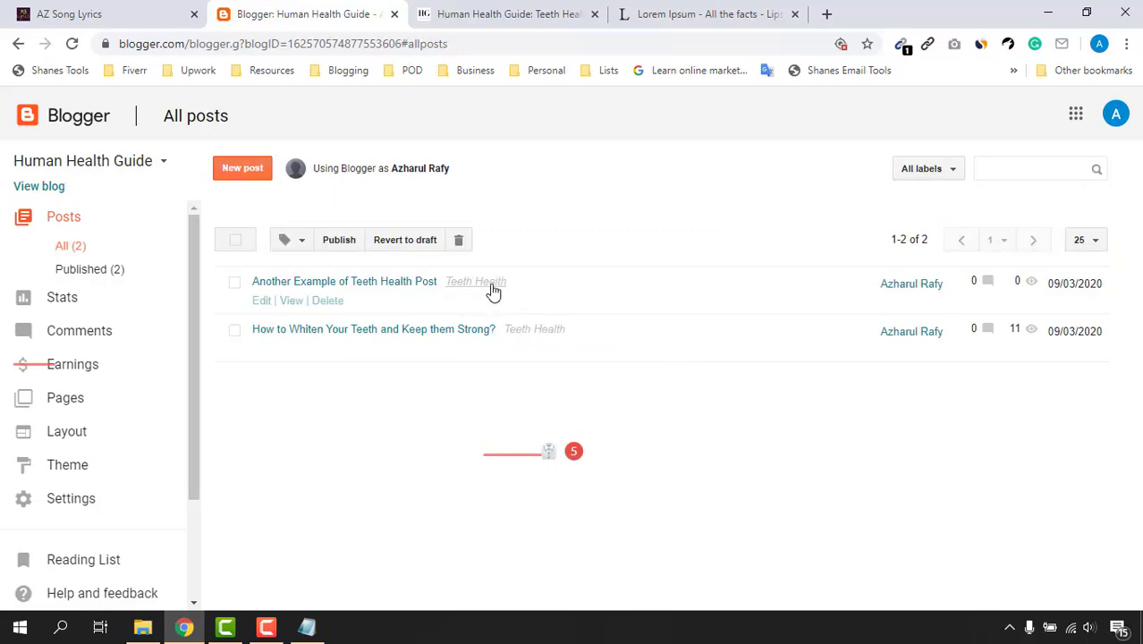
# Start another new post titled "Post Example Without Teeth Health Label".
pyautogui.click(267, 174)
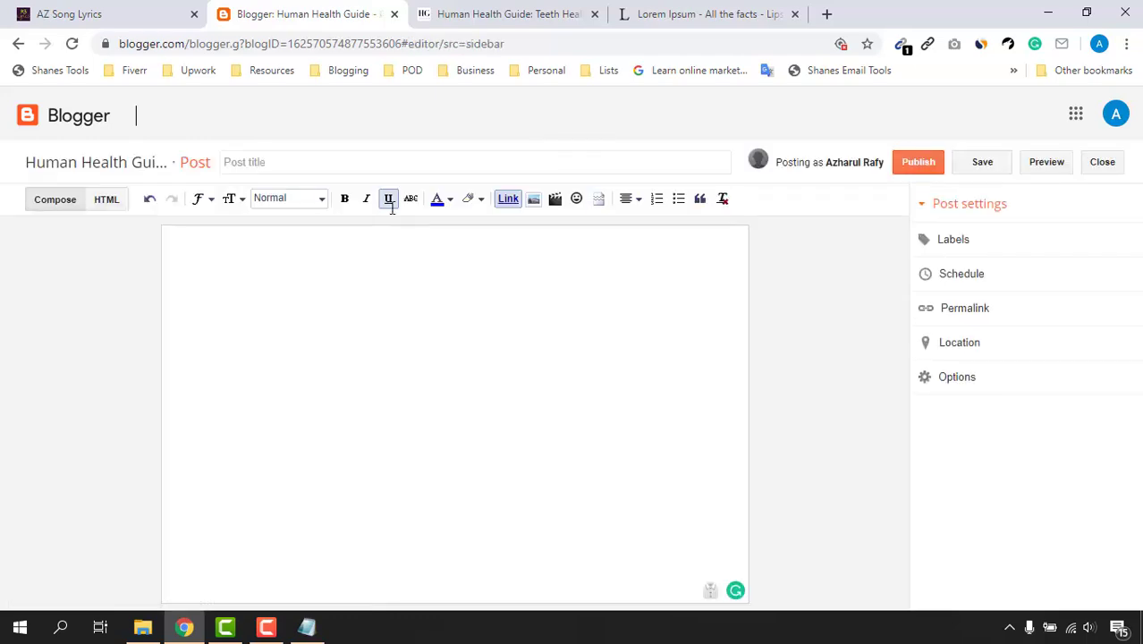
pyautogui.click(383, 170)
pyautogui.write('Post Example Without Te')
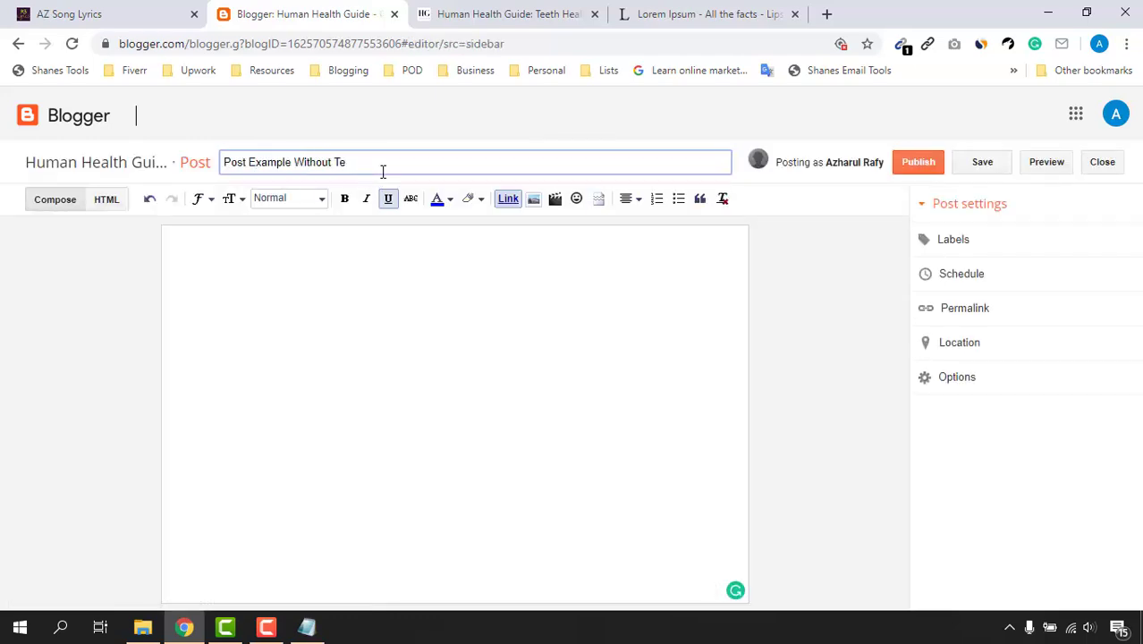
pyautogui.write('eth Health Label')
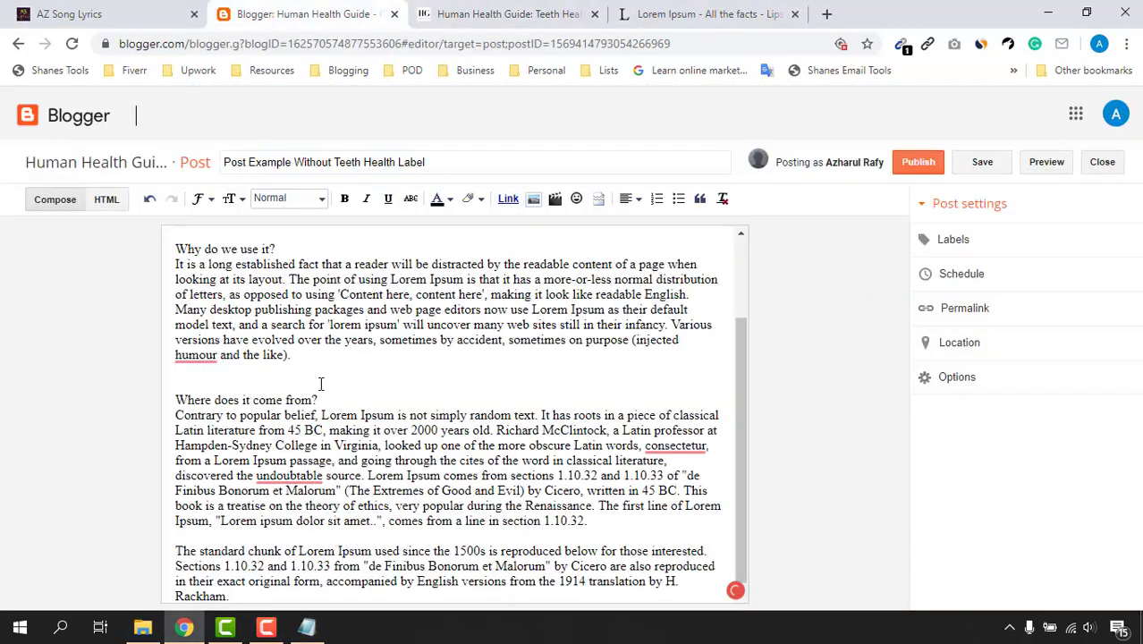
# Insert the toothbrush photo on a new line above the "Where does it come from?" section.
pyautogui.click(321, 384)
pyautogui.press('Return')
pyautogui.click(533, 198)
pyautogui.click(269, 242)
pyautogui.doubleClick(511, 125)
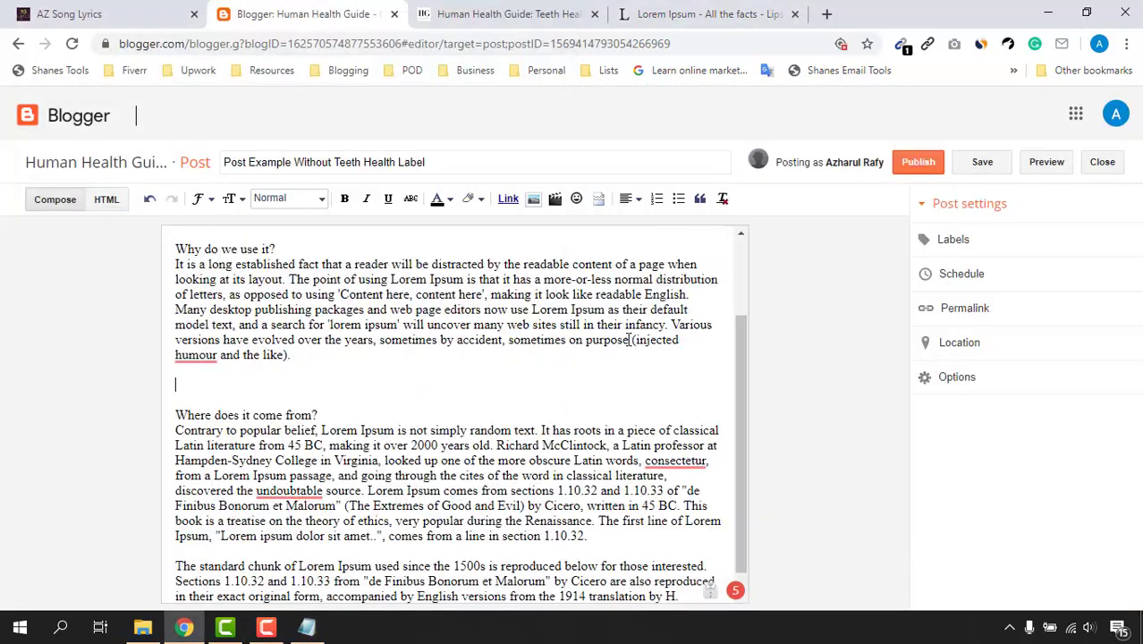
# Label the post Mental Health and publish it.
pyautogui.click(953, 238)
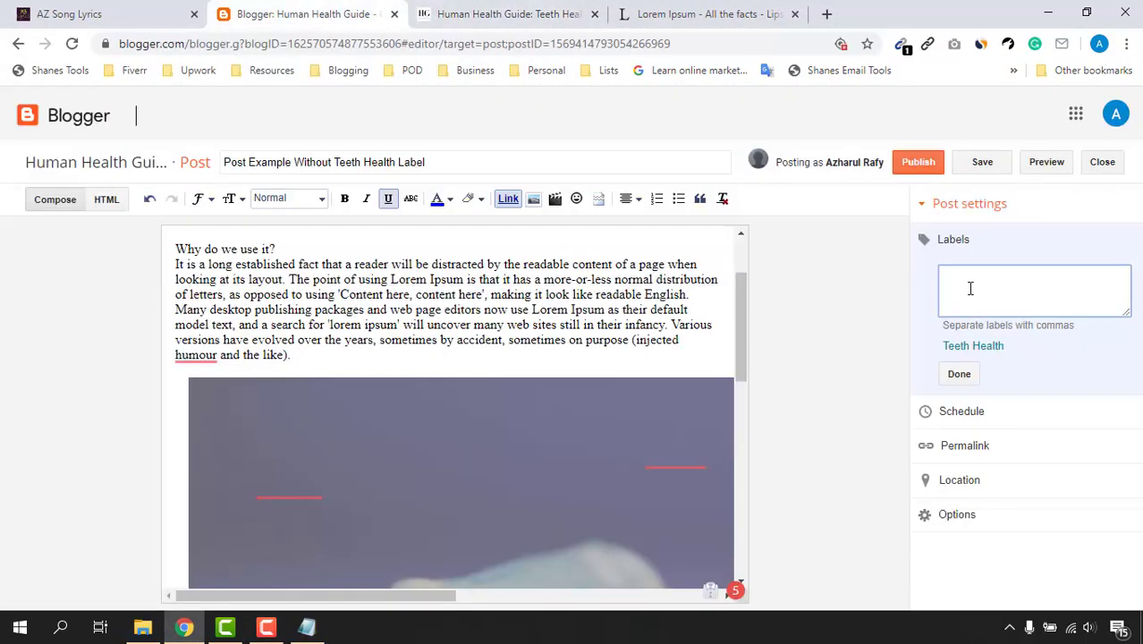
pyautogui.write('Mental Health')
pyautogui.click(959, 374)
pyautogui.click(917, 162)
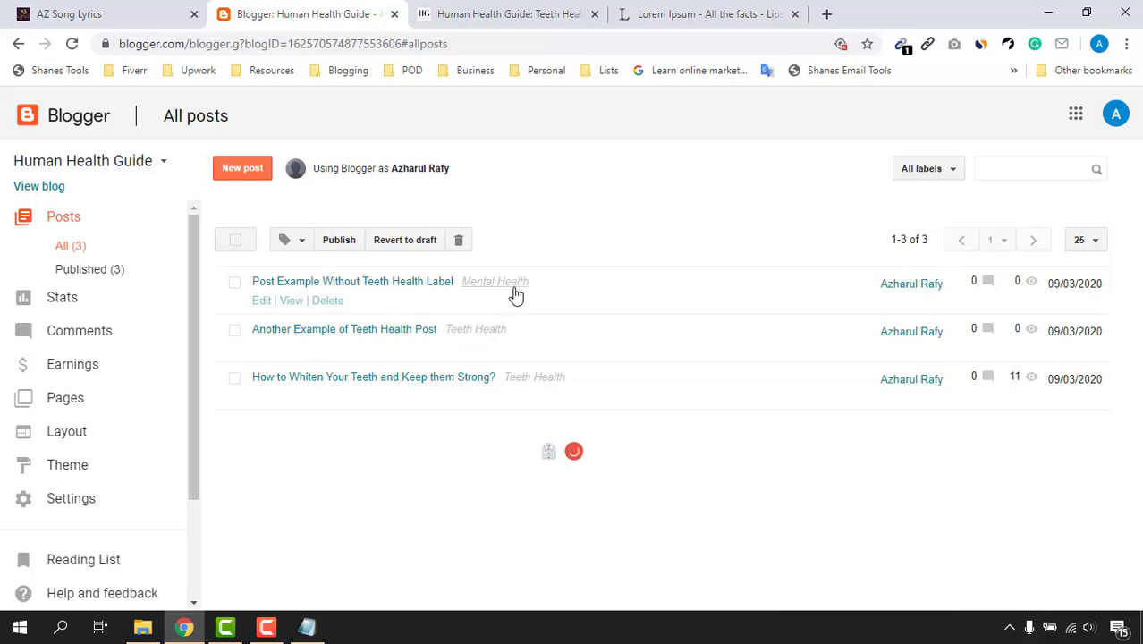
# Open the blog's home page and look through the published posts.
pyautogui.click(481, 11)
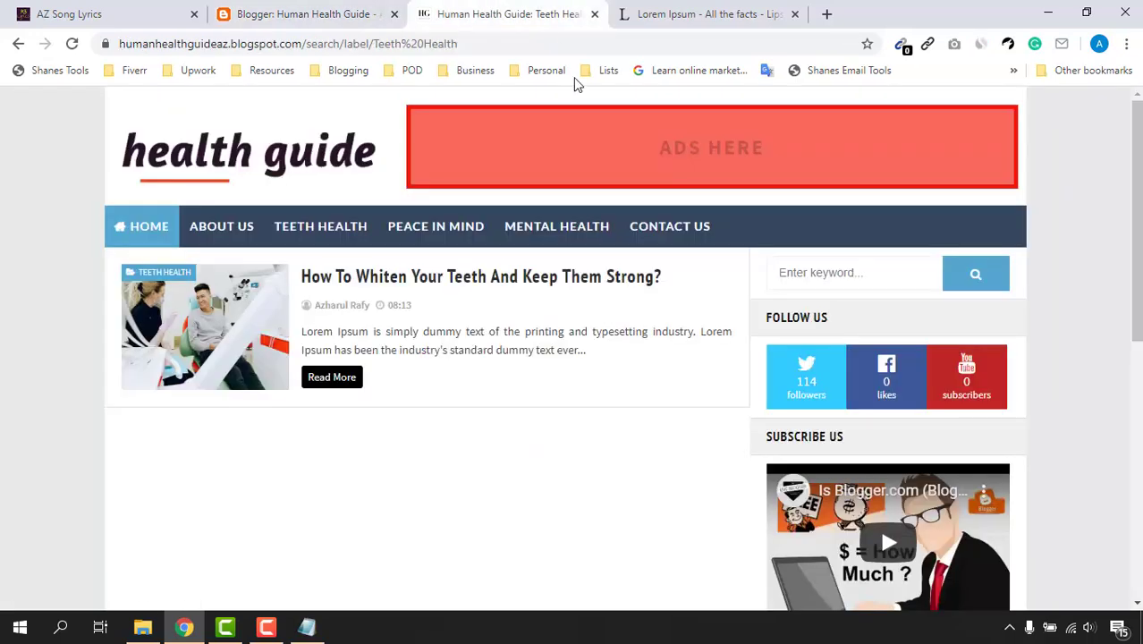
pyautogui.click(146, 231)
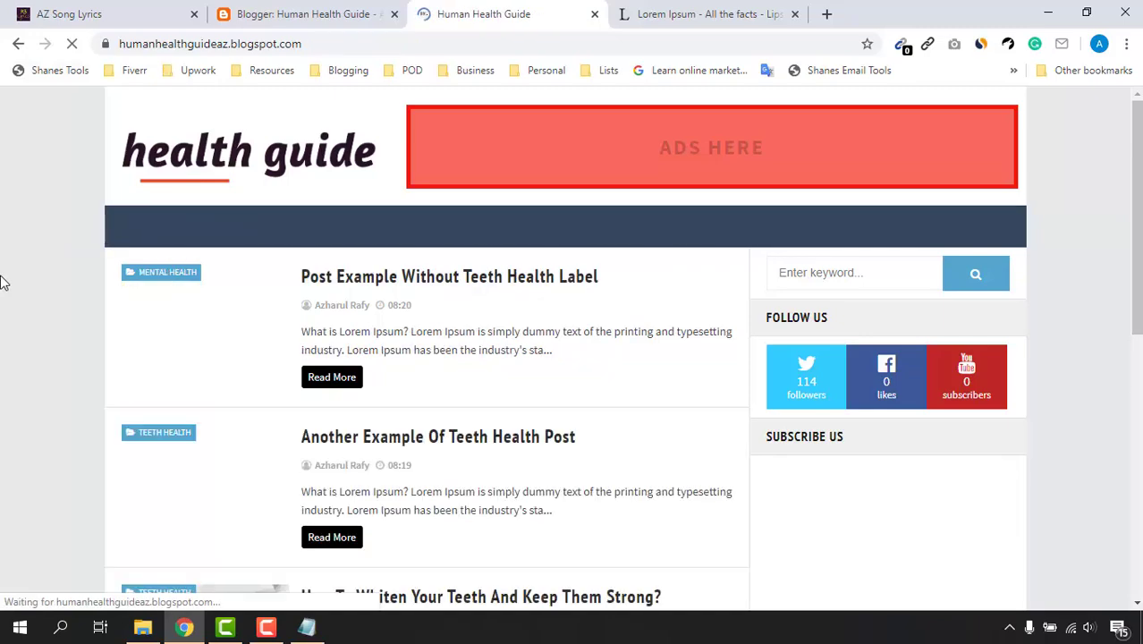
pyautogui.scroll(-2, 268, 293)
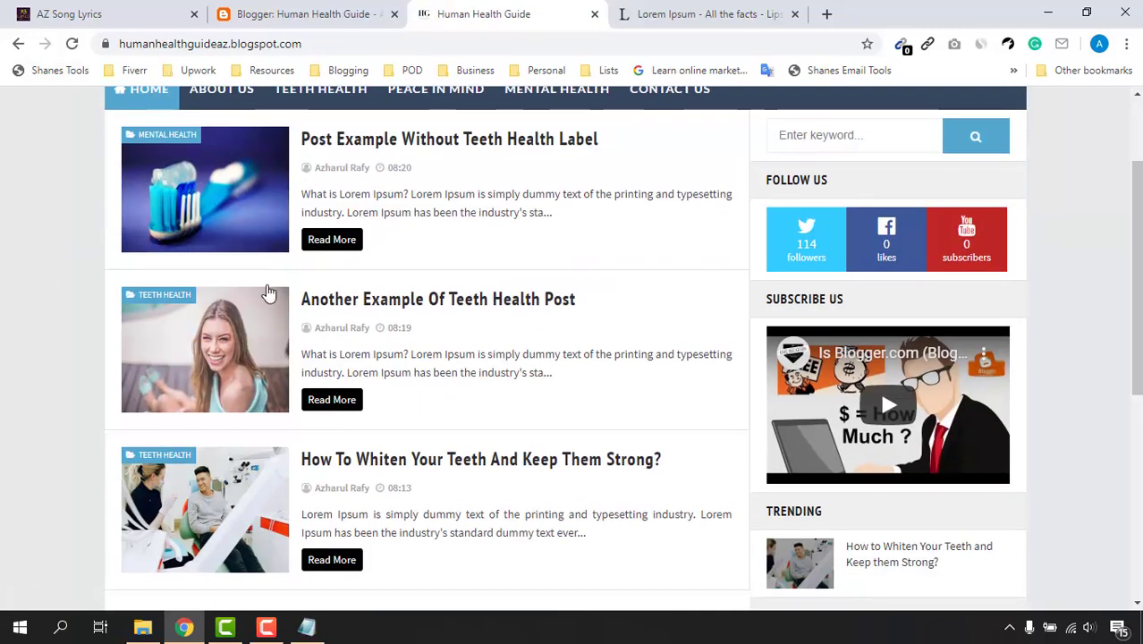
pyautogui.scroll(-5, 374, 322)
pyautogui.scroll(10, 25, 309)
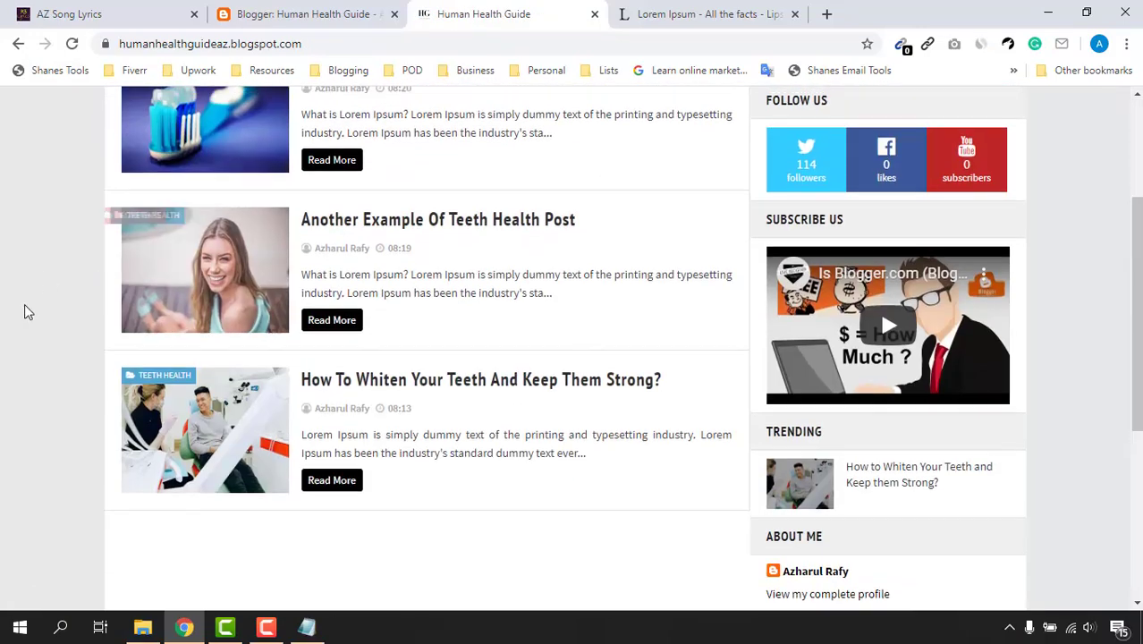
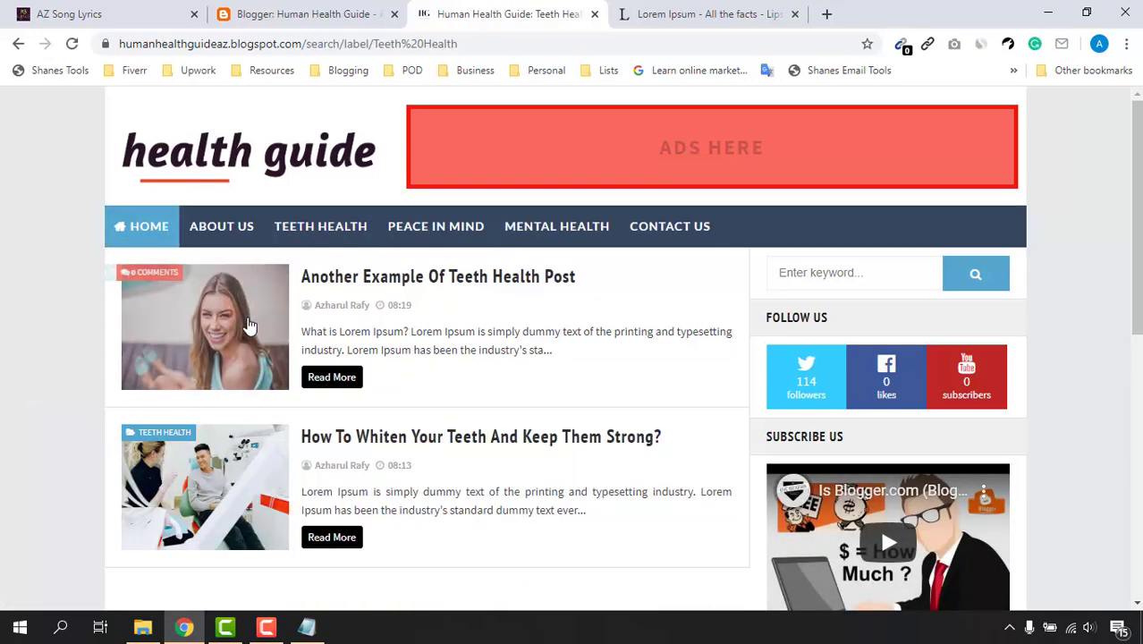
# Compare the posts listed on the Teeth Health page with those on the blog's home page.
pyautogui.scroll(-1, 378, 369)
pyautogui.scroll(1, 253, 237)
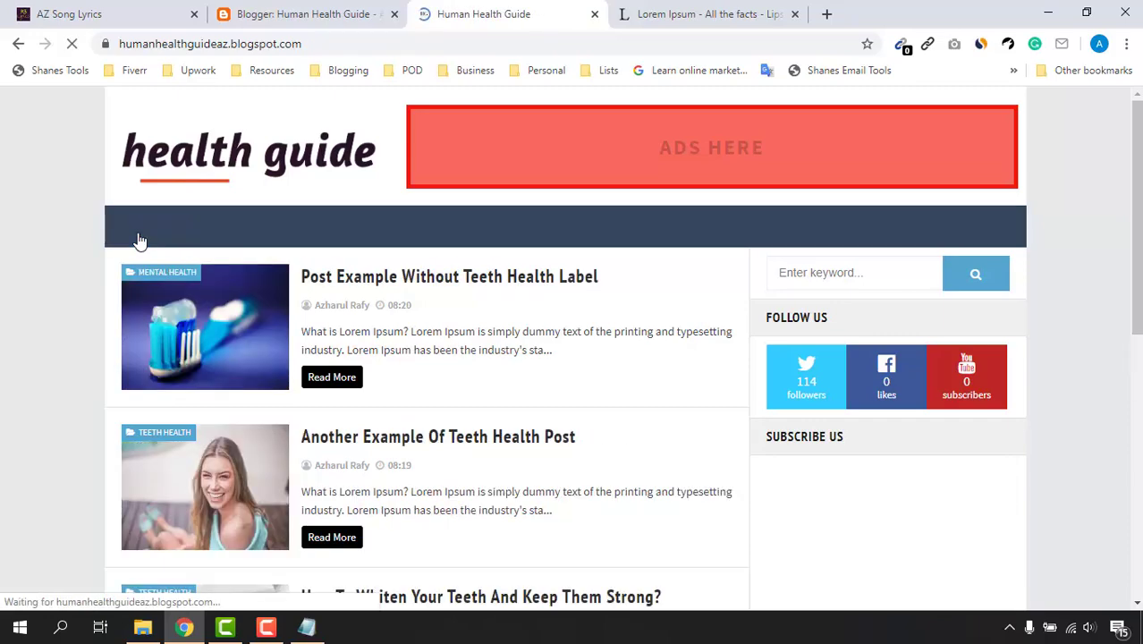
pyautogui.scroll(-3, 436, 378)
pyautogui.scroll(4, 436, 377)
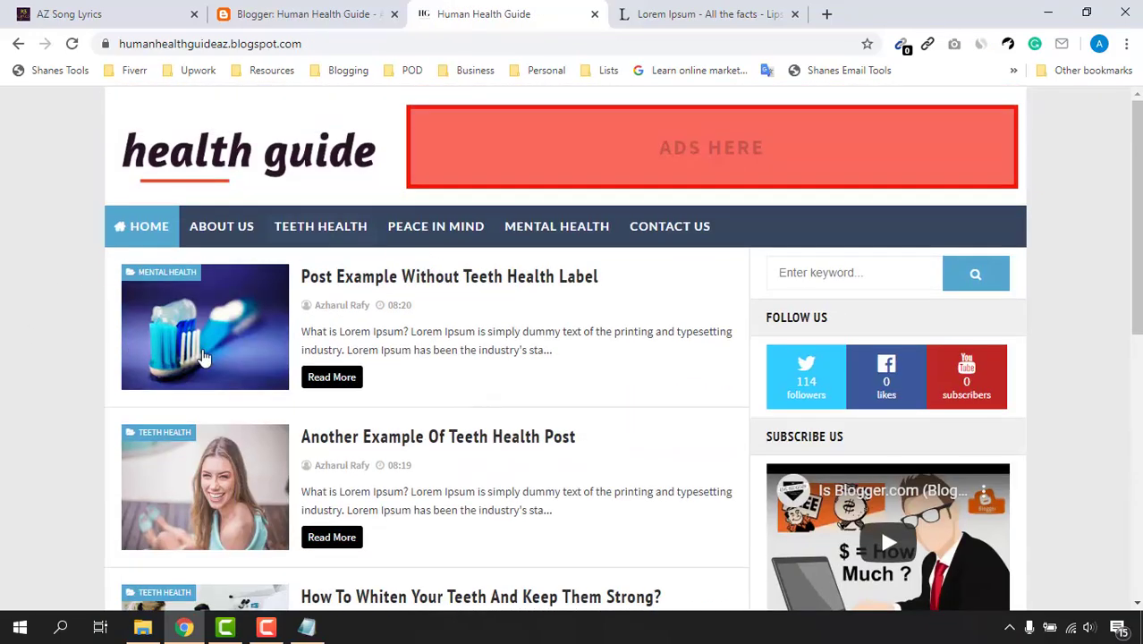
pyautogui.scroll(-2, 308, 411)
pyautogui.scroll(2, 458, 391)
# Open the "Post Example Without Teeth Health Label" post and go to its Mental Health label page.
pyautogui.click(342, 380)
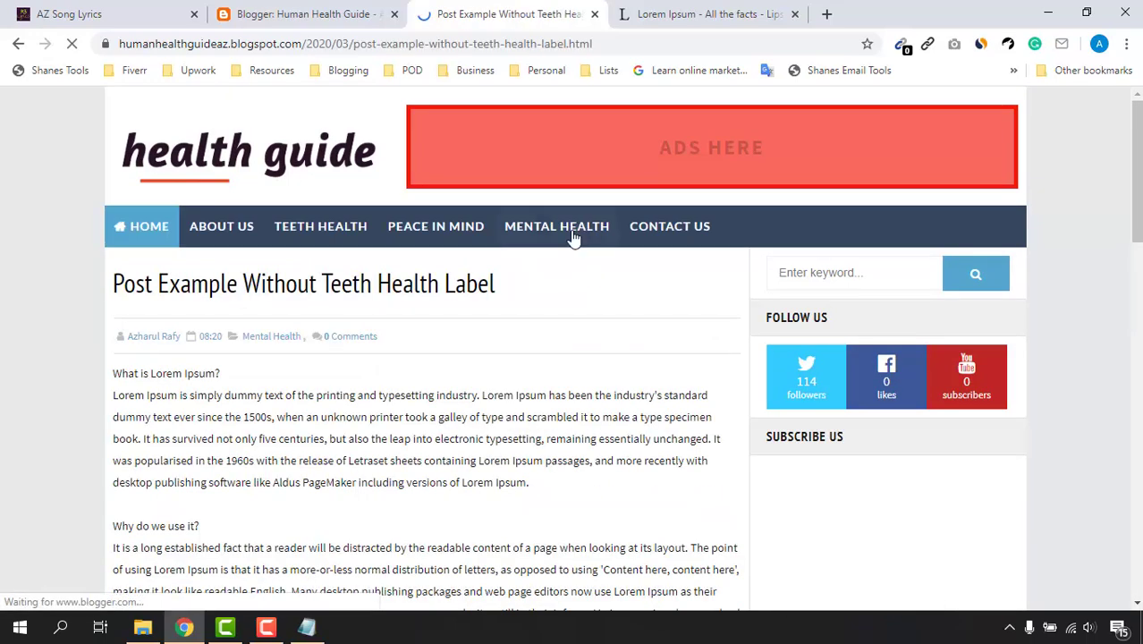
pyautogui.rightClick(268, 339)
pyautogui.click(36, 411)
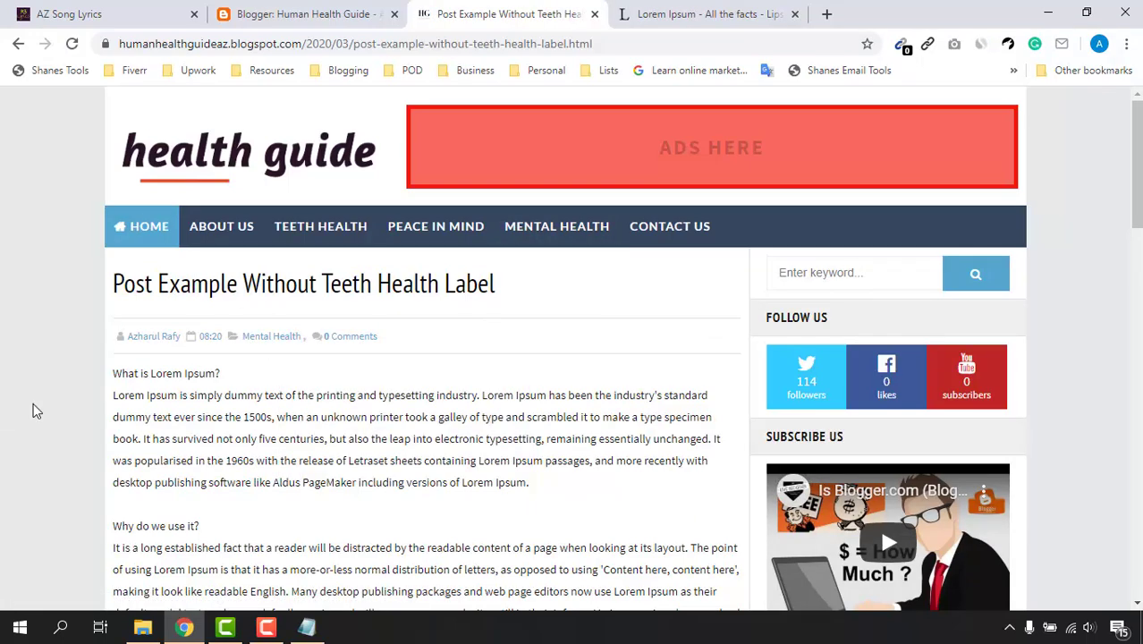
pyautogui.click(256, 336)
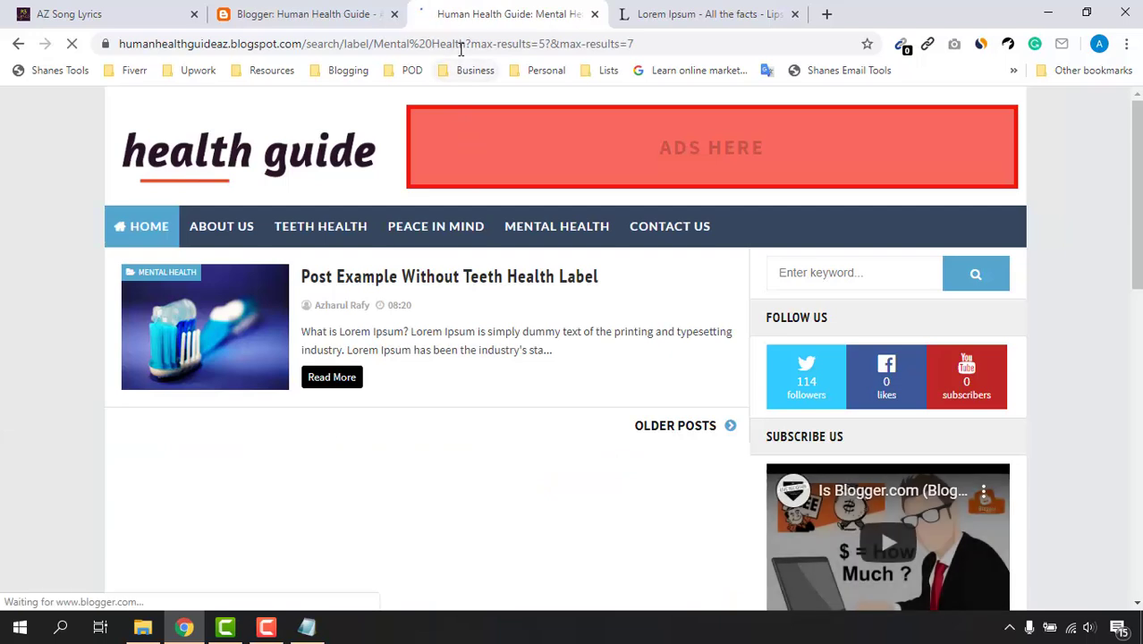
# Copy the label page's address up to "Mental%20Health", leaving out the max-results parameters.
pyautogui.moveTo(461, 44); pyautogui.dragTo(93, 67)
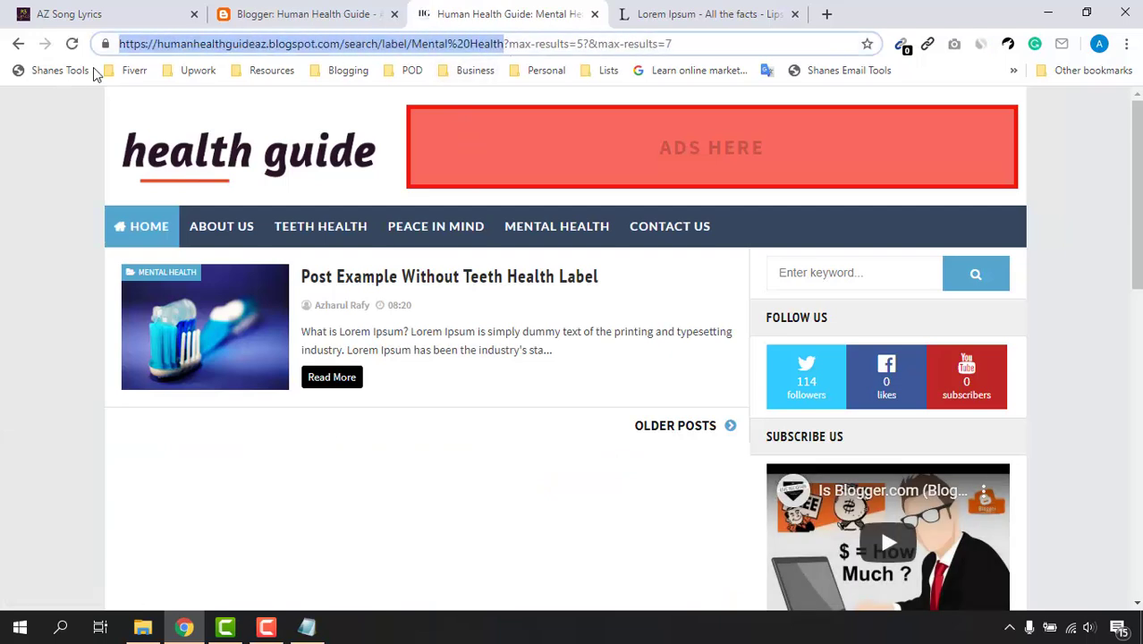
pyautogui.rightClick(143, 51)
pyautogui.click(176, 135)
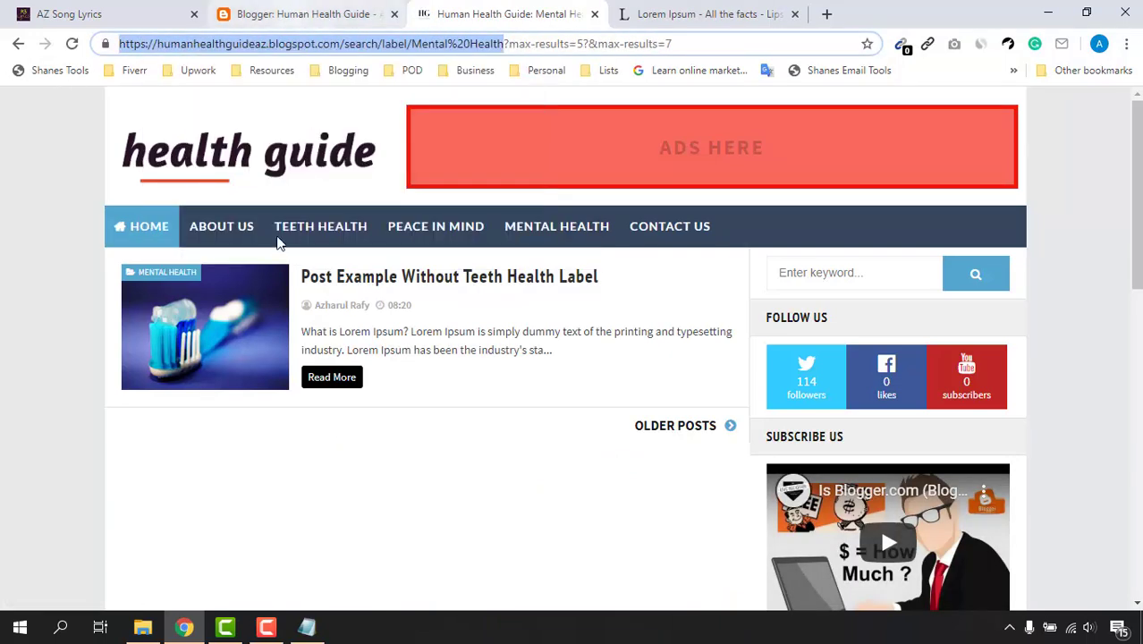
# Test the blog's Mental Health menu link, go back, and return to the Blogger dashboard.
pyautogui.click(566, 233)
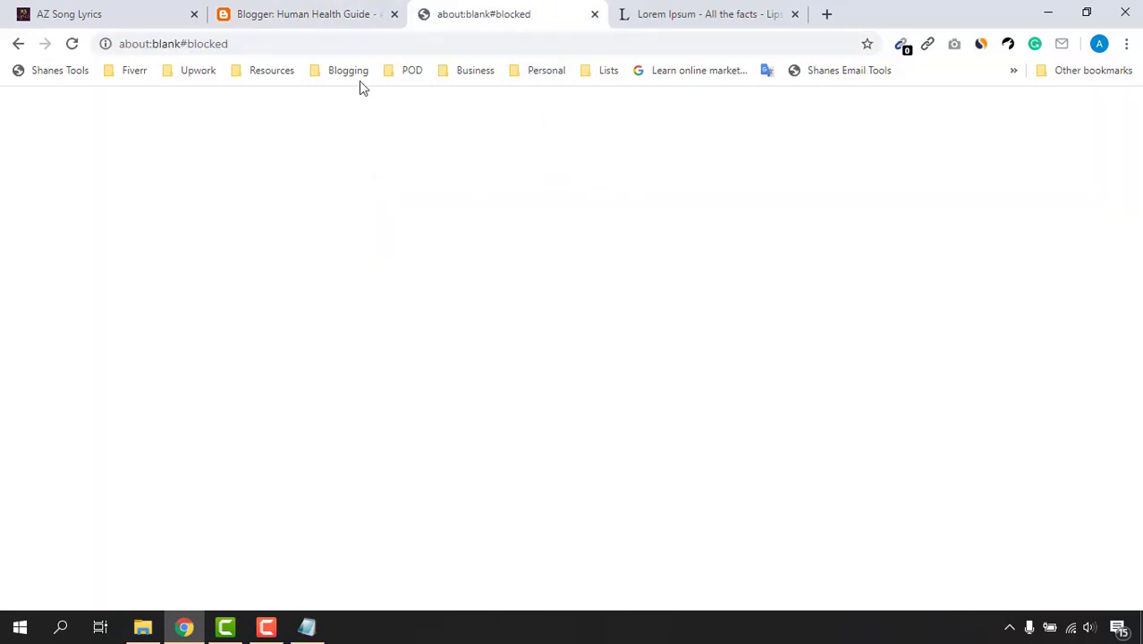
pyautogui.click(18, 42)
pyautogui.click(323, 11)
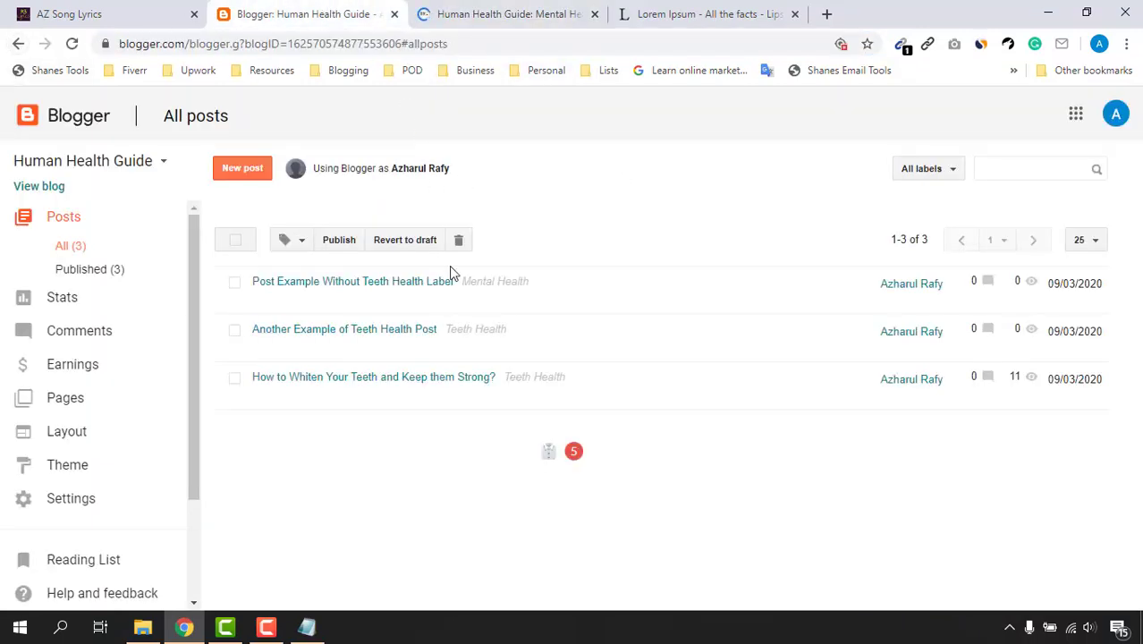
# In the layout's Main Menu gadget, set the Mental Health link's URL to the copied label page address and save the arrangement.
pyautogui.click(102, 445)
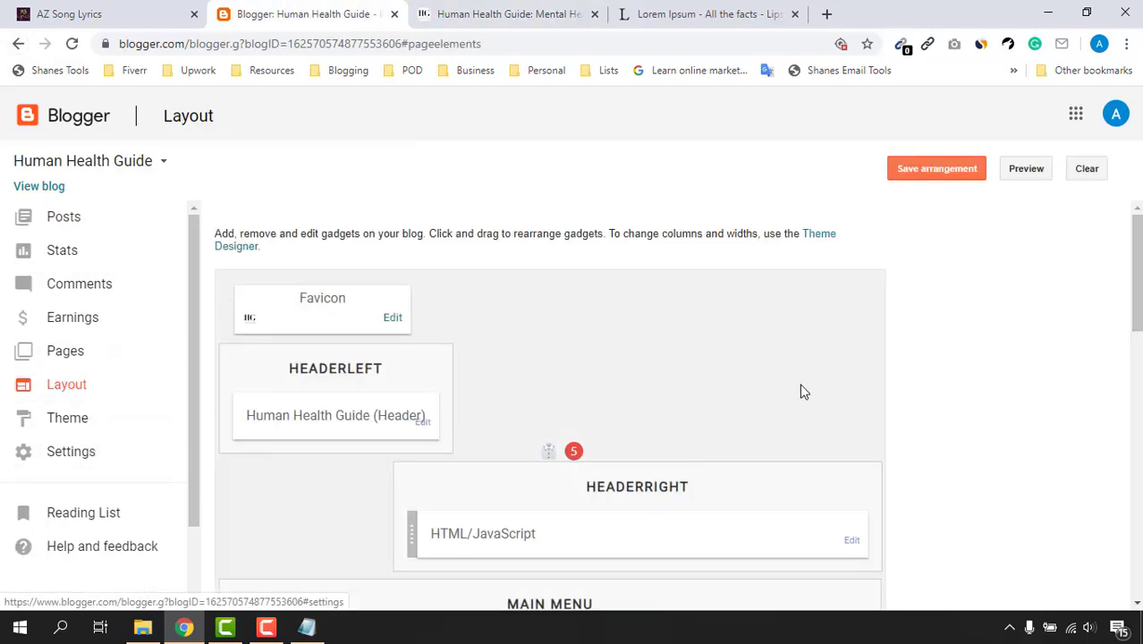
pyautogui.scroll(-3, 801, 388)
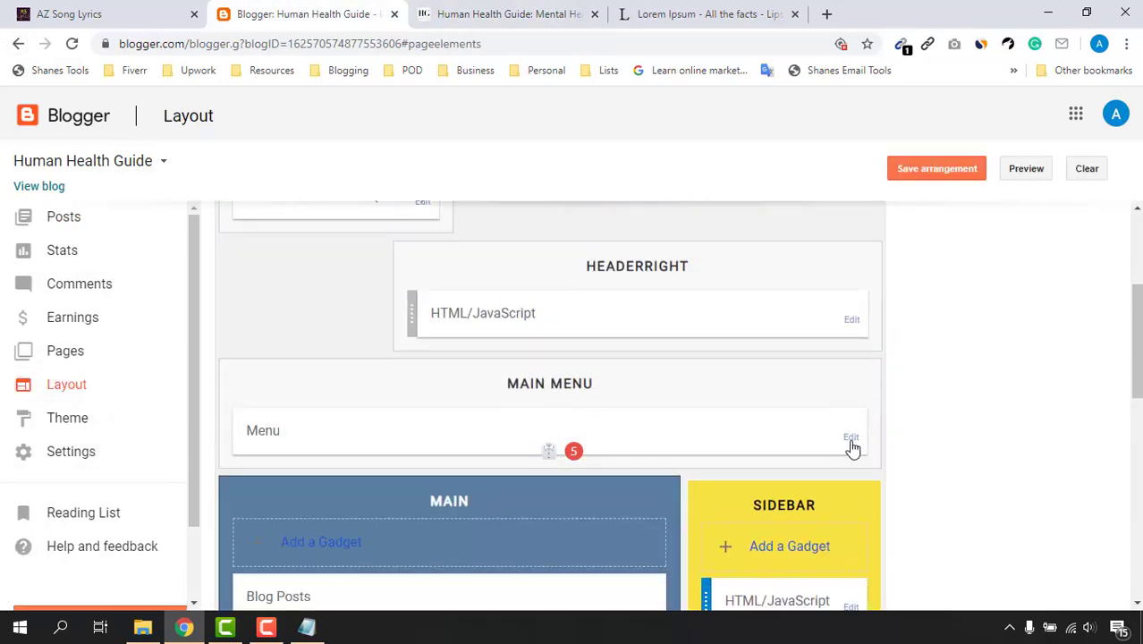
pyautogui.click(851, 440)
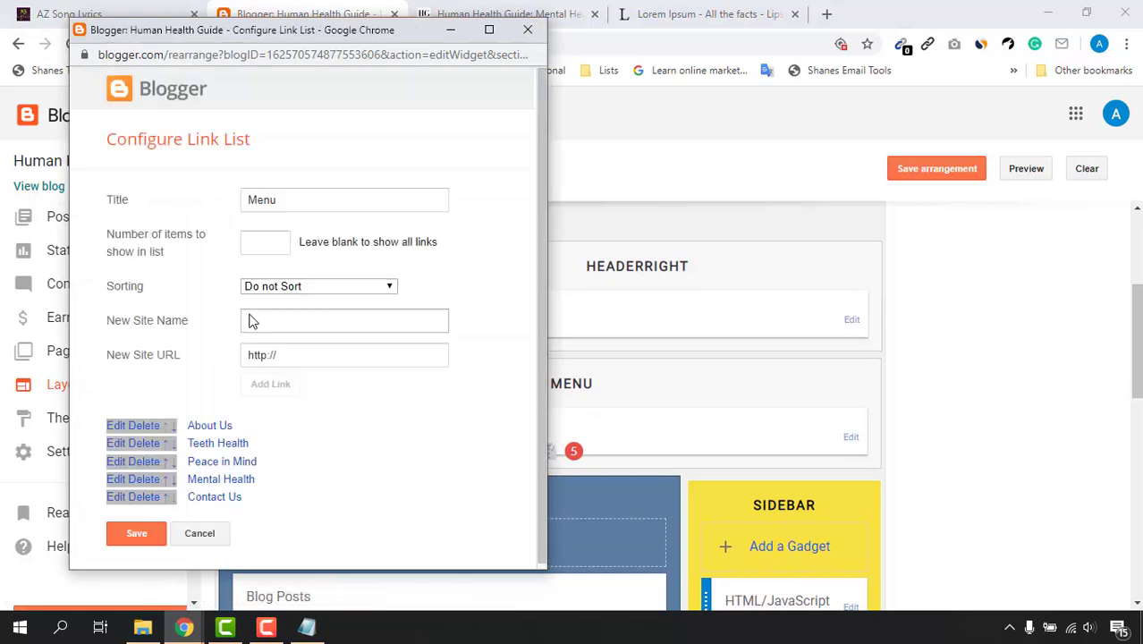
pyautogui.click(117, 476)
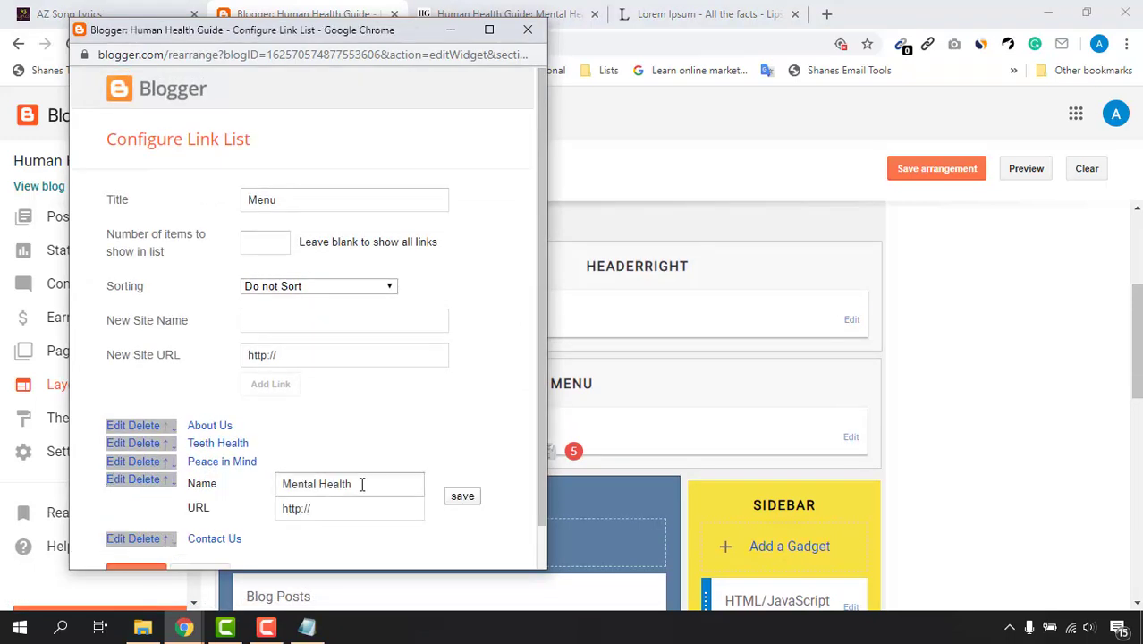
pyautogui.scroll(-1, 362, 482)
pyautogui.moveTo(339, 460); pyautogui.dragTo(237, 479)
pyautogui.rightClick(304, 460)
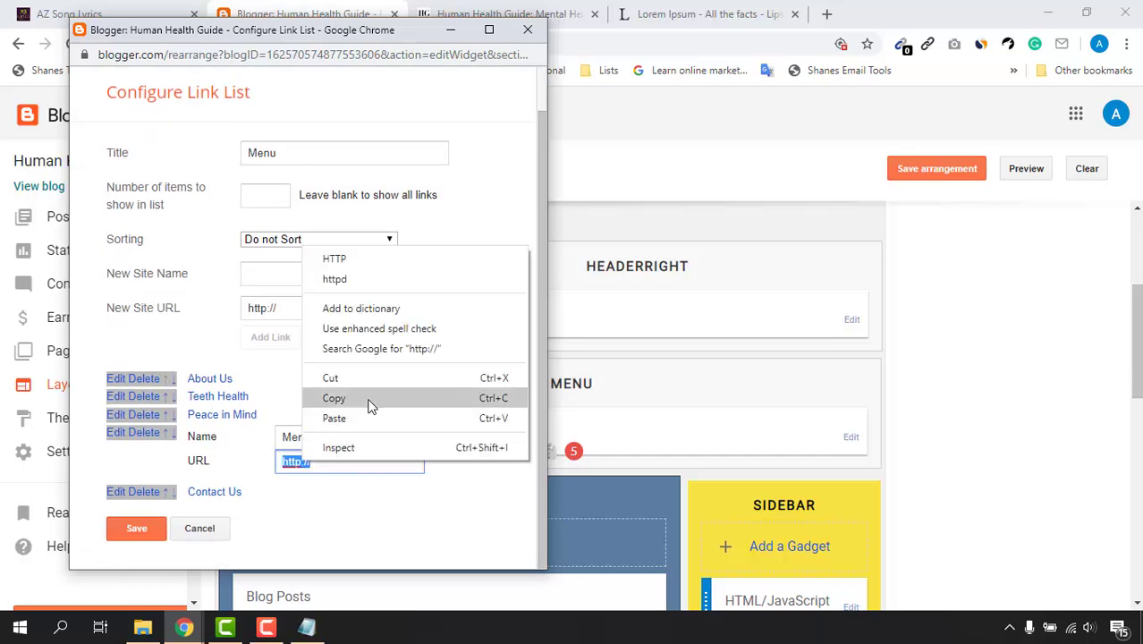
pyautogui.click(366, 420)
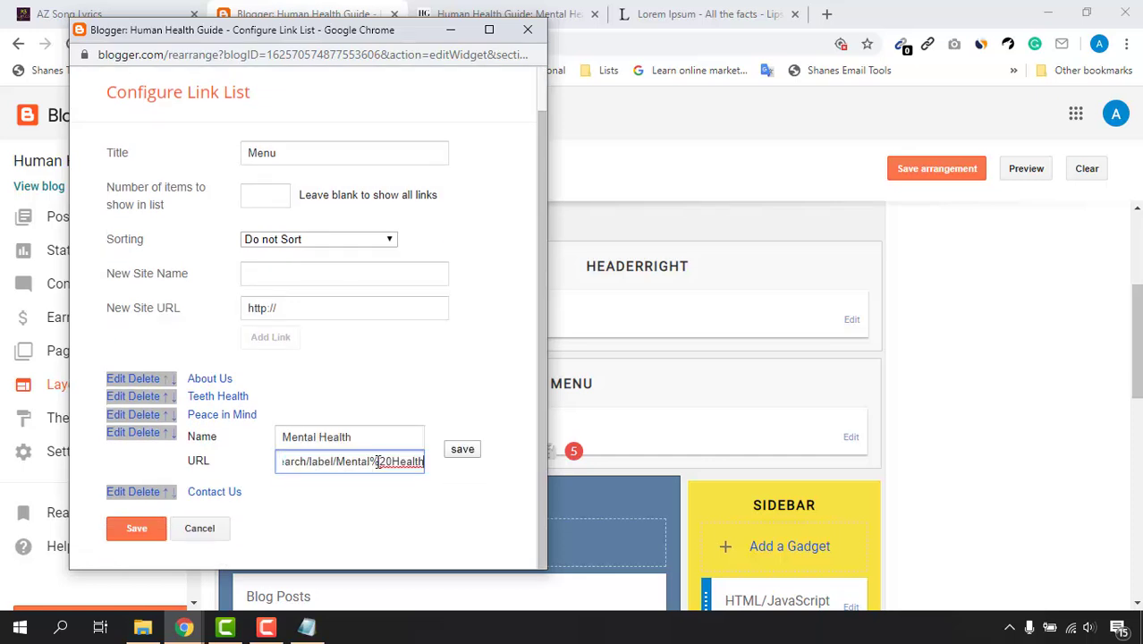
pyautogui.click(461, 449)
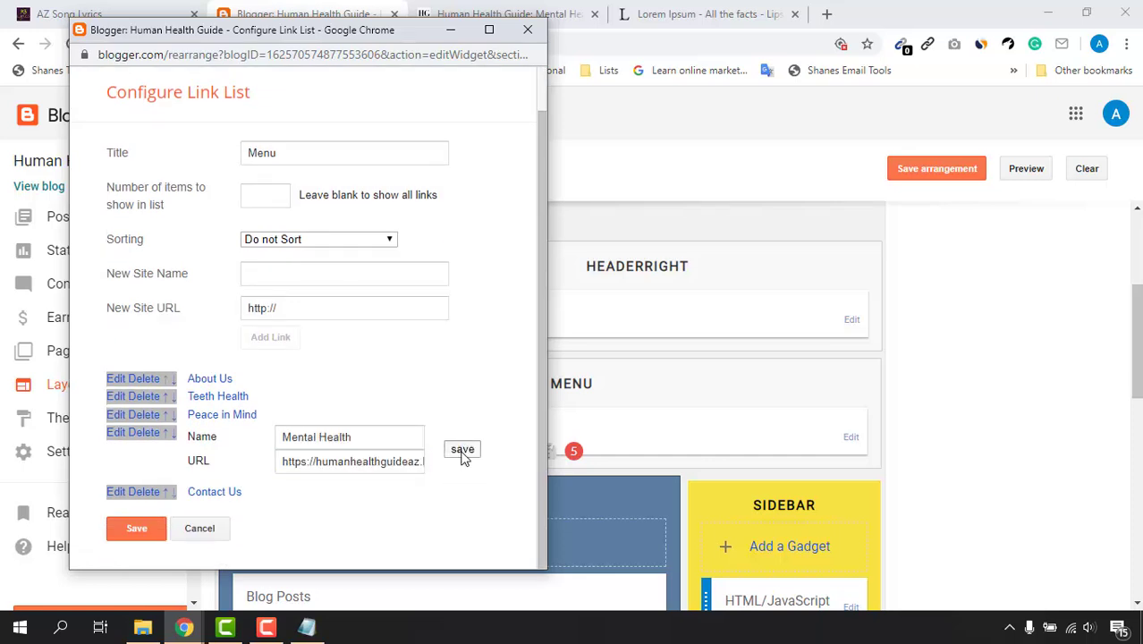
pyautogui.click(159, 530)
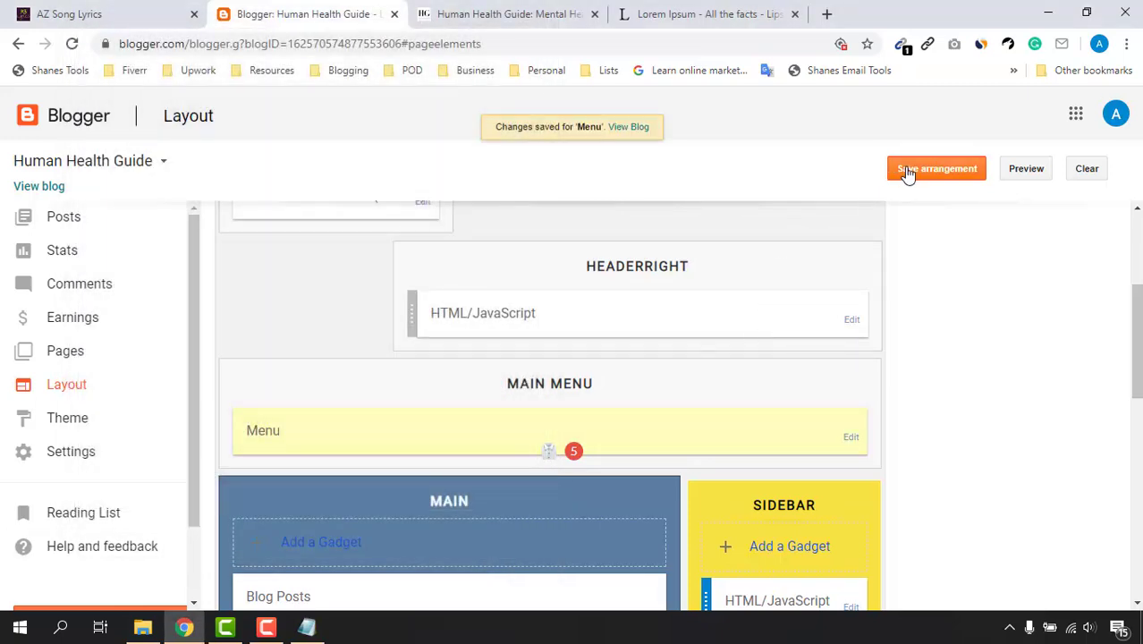
pyautogui.click(908, 171)
# Reload the blog, return to its home page, and check the posts shown by the Mental Health and Teeth Health menu links.
pyautogui.click(456, 14)
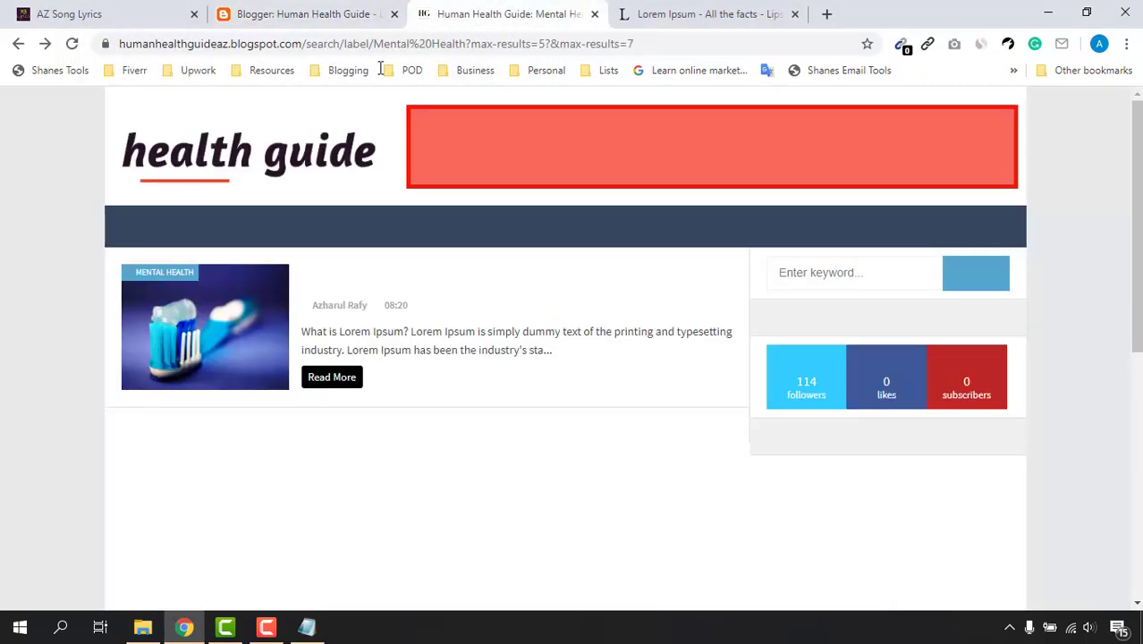
pyautogui.click(71, 44)
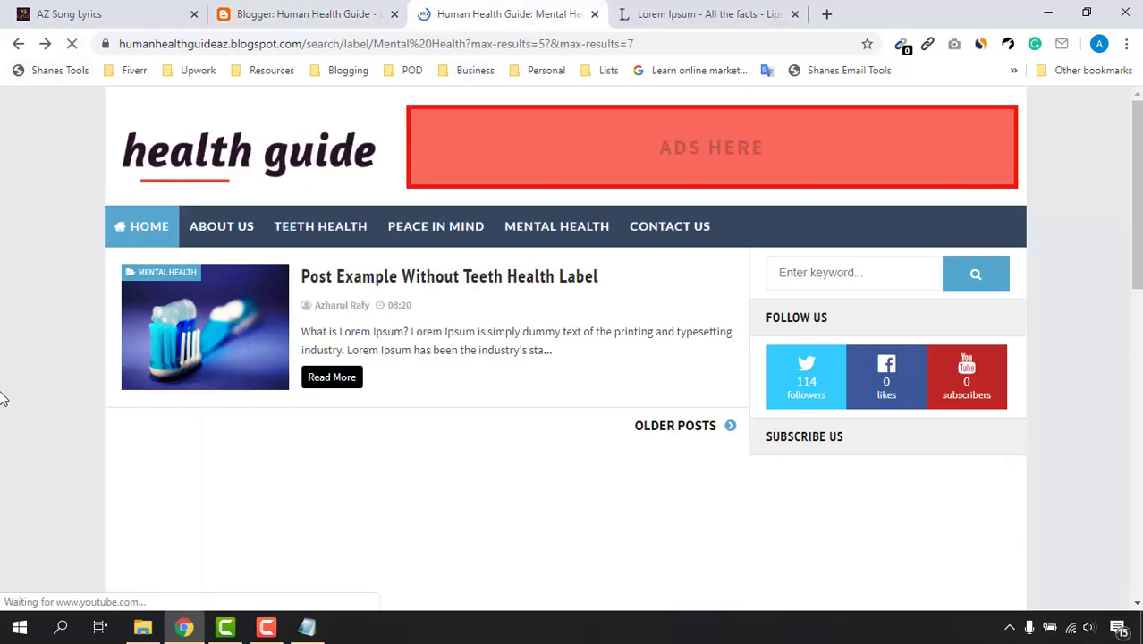
pyautogui.click(155, 244)
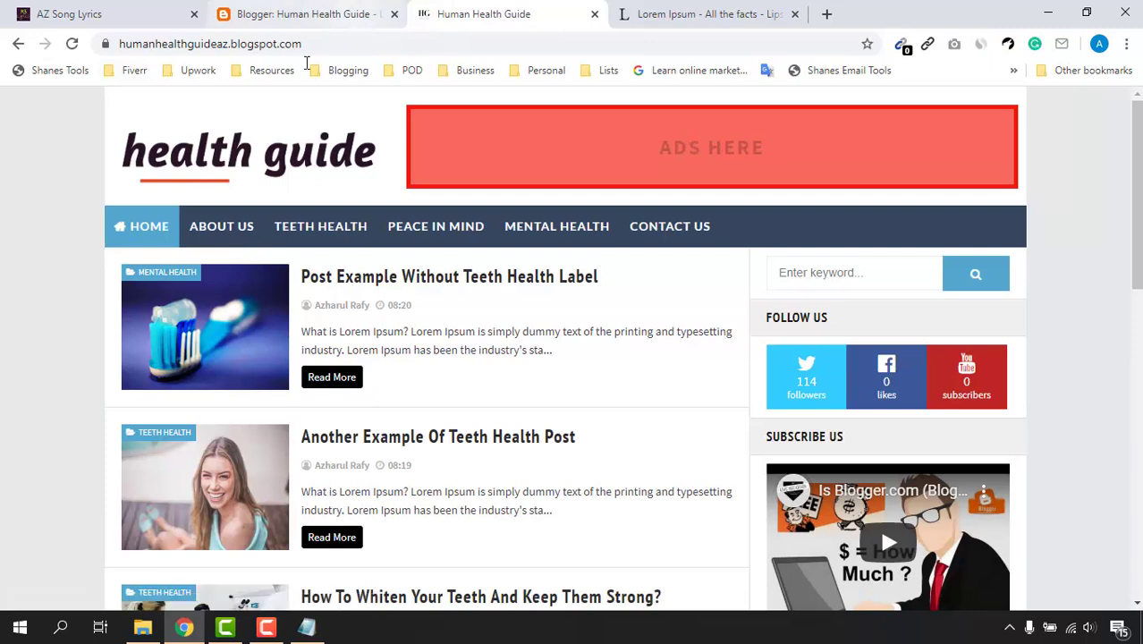
pyautogui.click(544, 238)
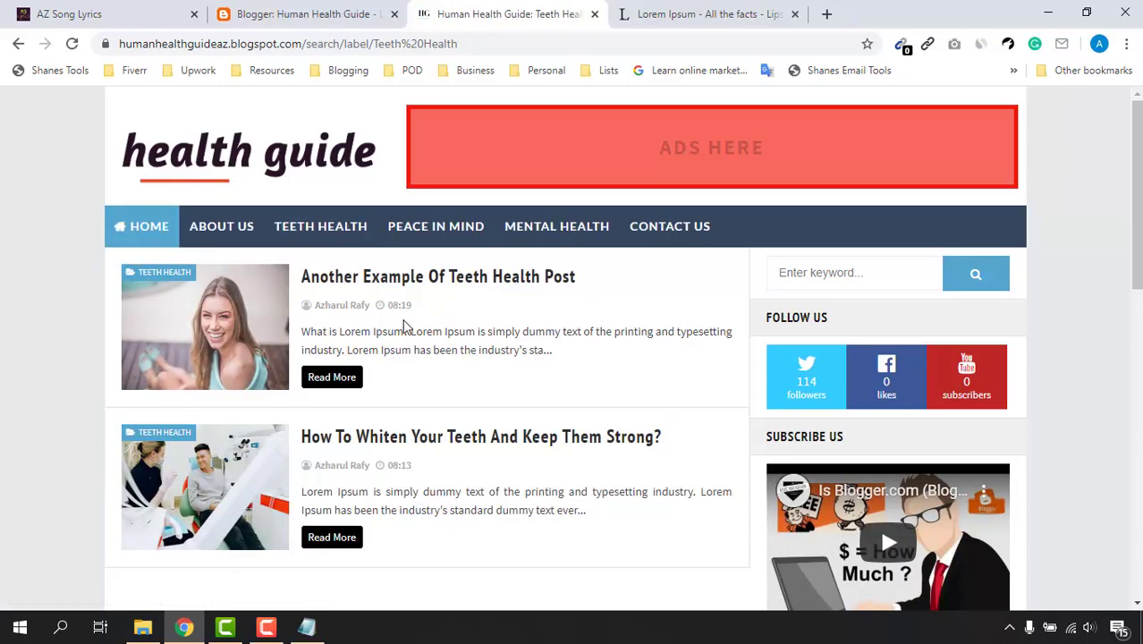
pyautogui.scroll(-2, 541, 552)
pyautogui.scroll(2, 541, 552)
pyautogui.scroll(-3, 676, 359)
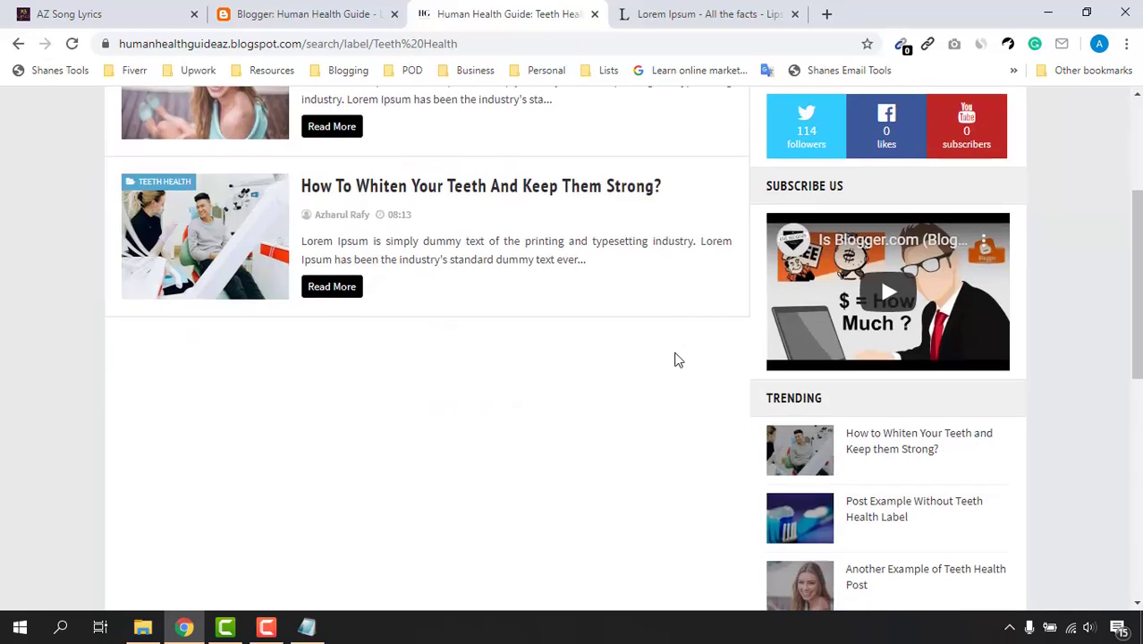
pyautogui.scroll(3, 676, 360)
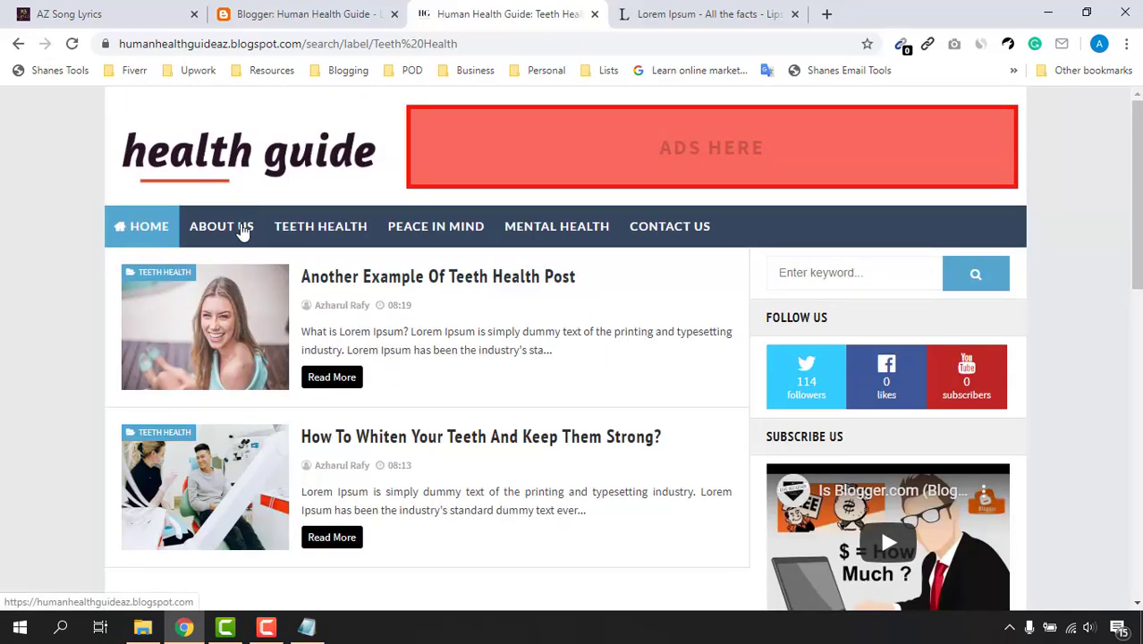
pyautogui.scroll(-5, 382, 435)
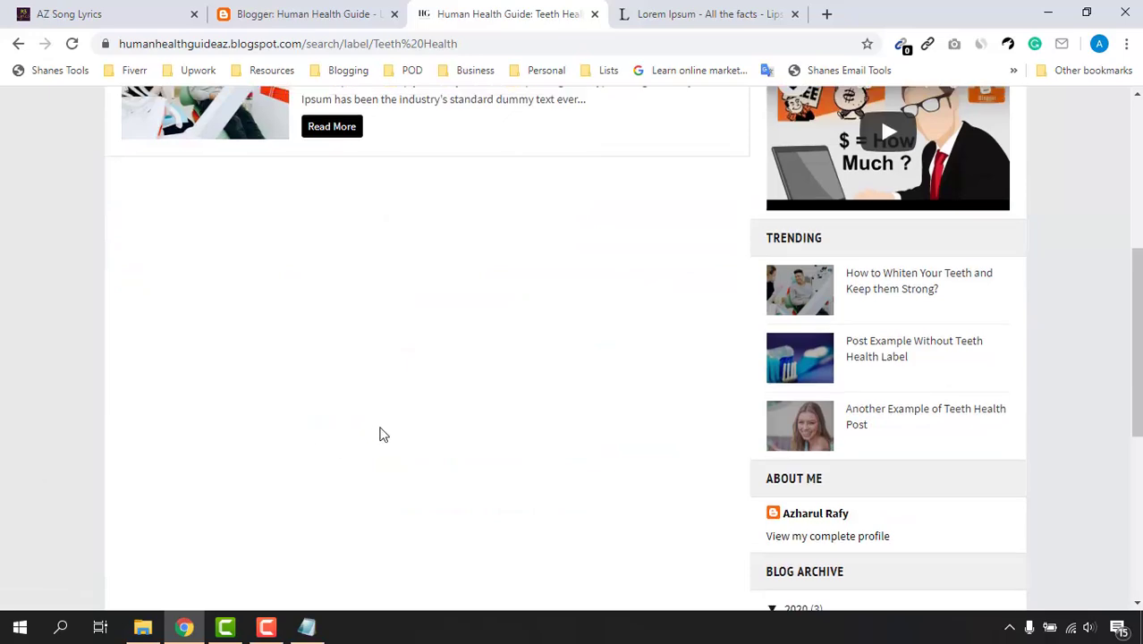
pyautogui.scroll(5, 347, 332)
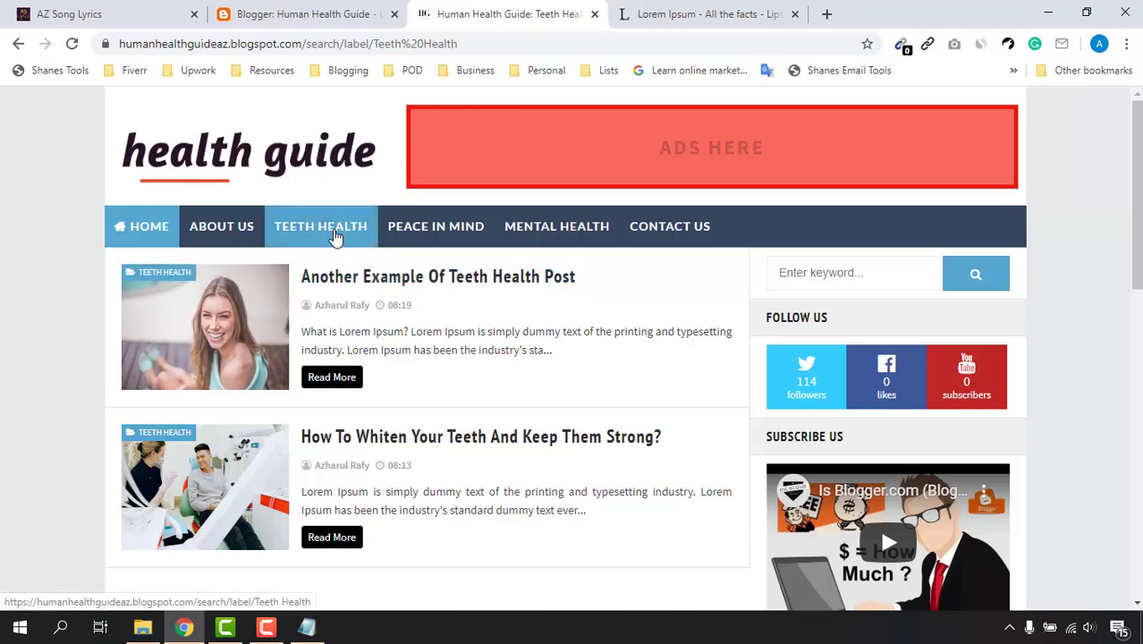
# Add a link named "_Teeth Cavity" to the blog's Main Menu link list, correcting the spelling of "Cavity".
pyautogui.click(295, 11)
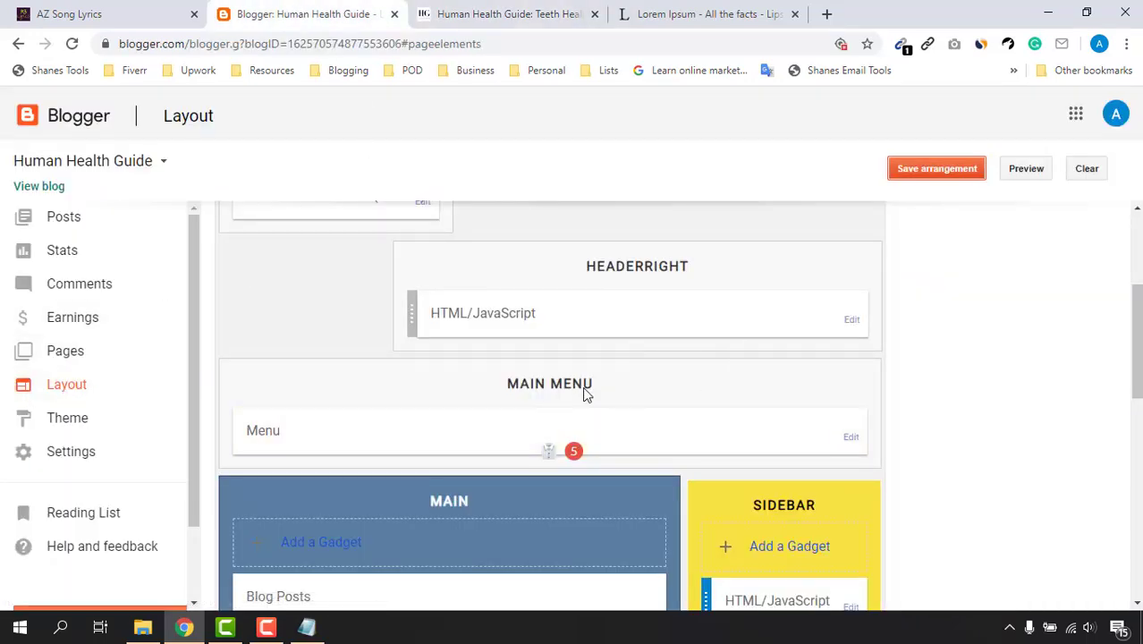
pyautogui.click(850, 439)
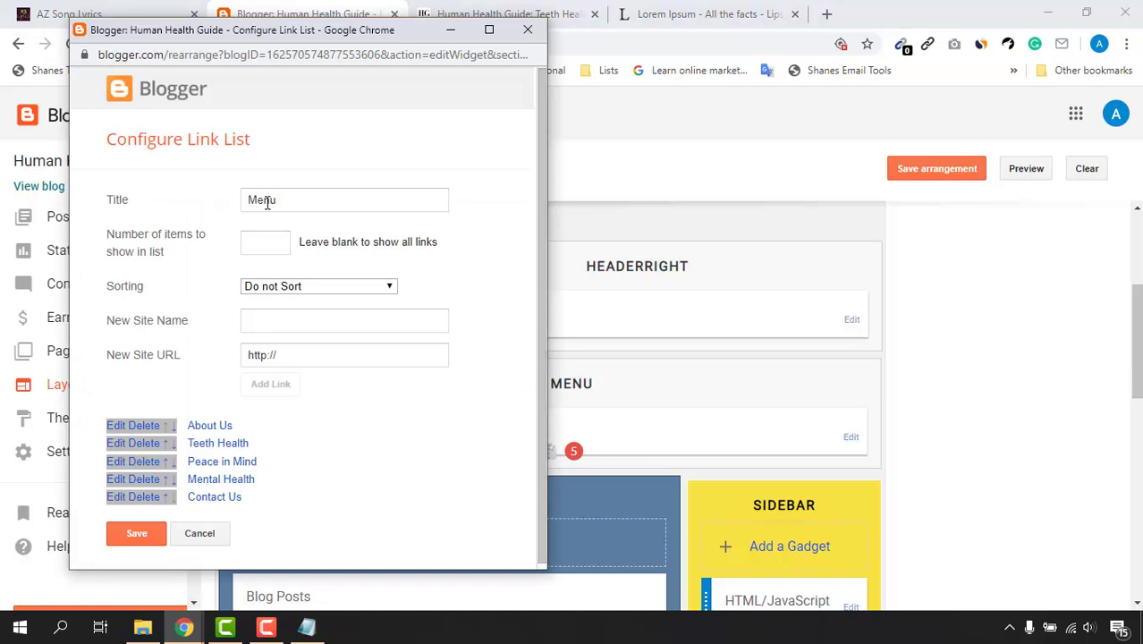
pyautogui.click(319, 322)
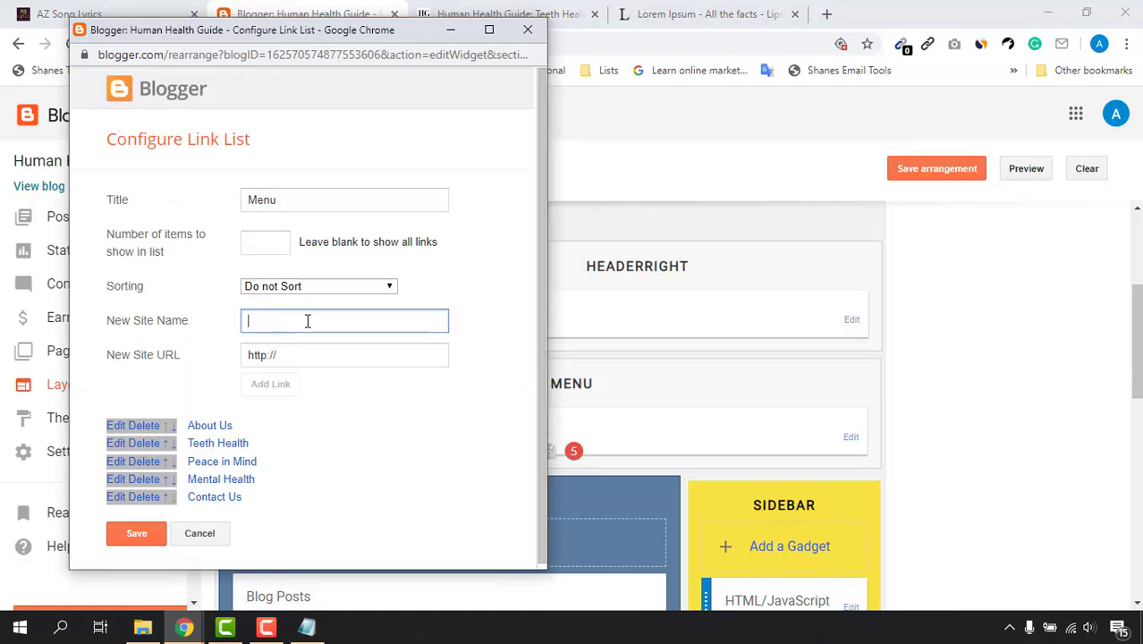
pyautogui.write('-')
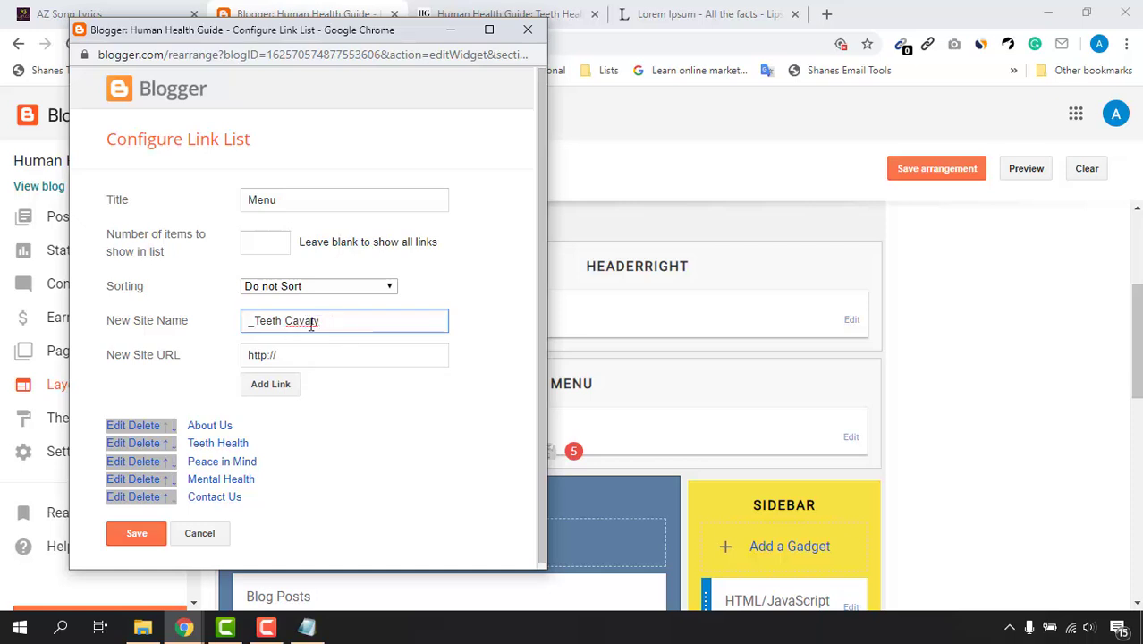
pyautogui.rightClick(311, 324)
pyautogui.click(334, 337)
pyautogui.click(278, 391)
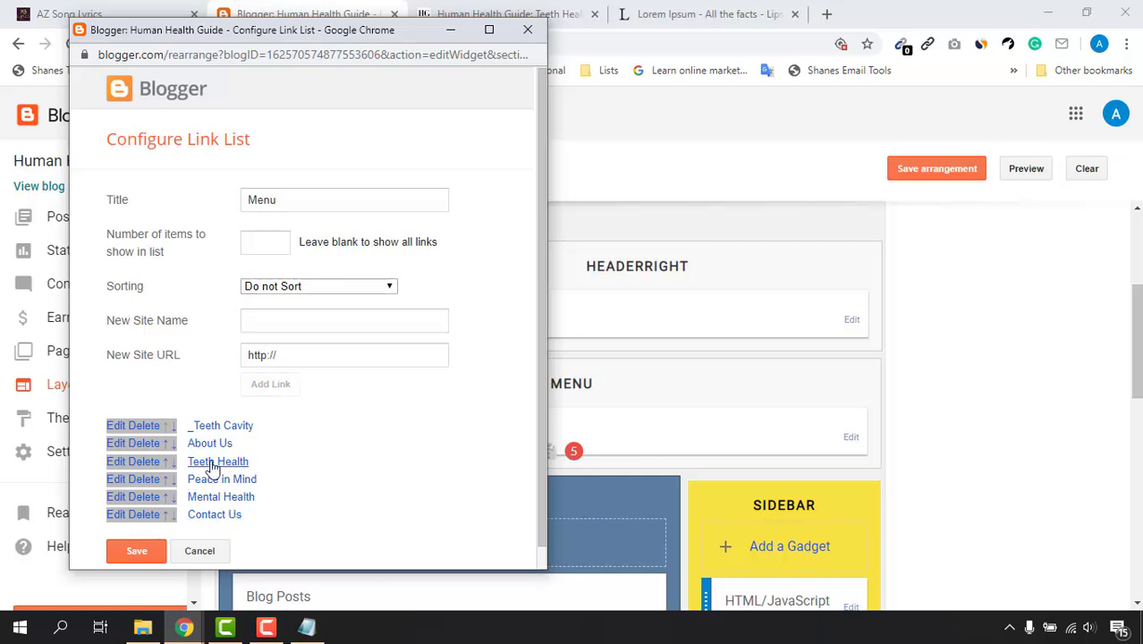
# Add another link named "Teeth Brush" to the menu's link list.
pyautogui.click(300, 321)
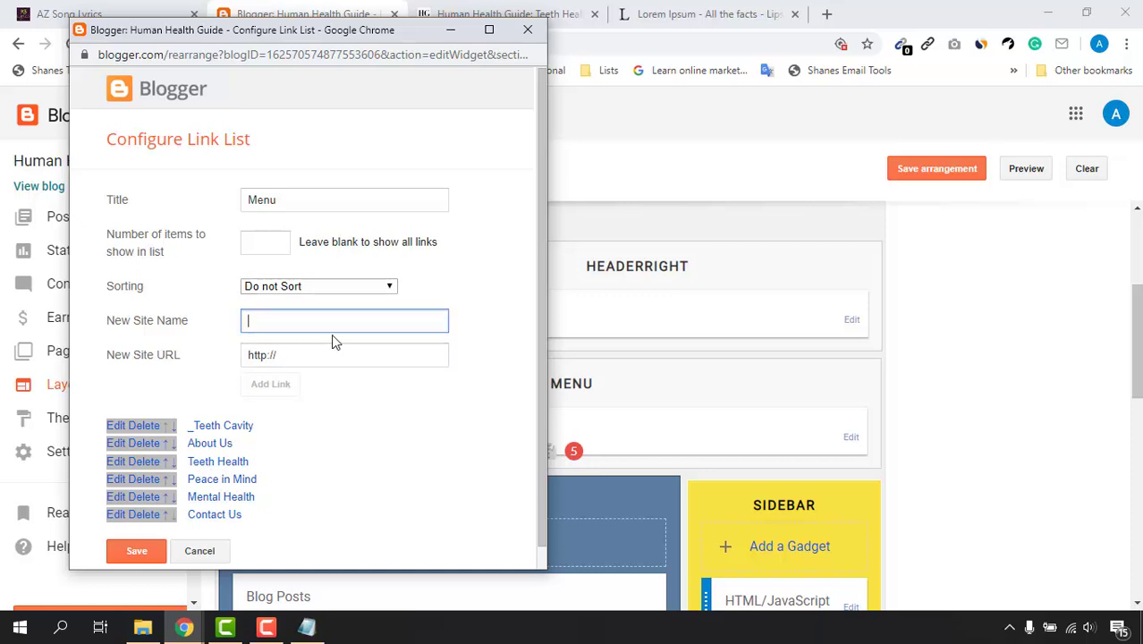
pyautogui.write('T')
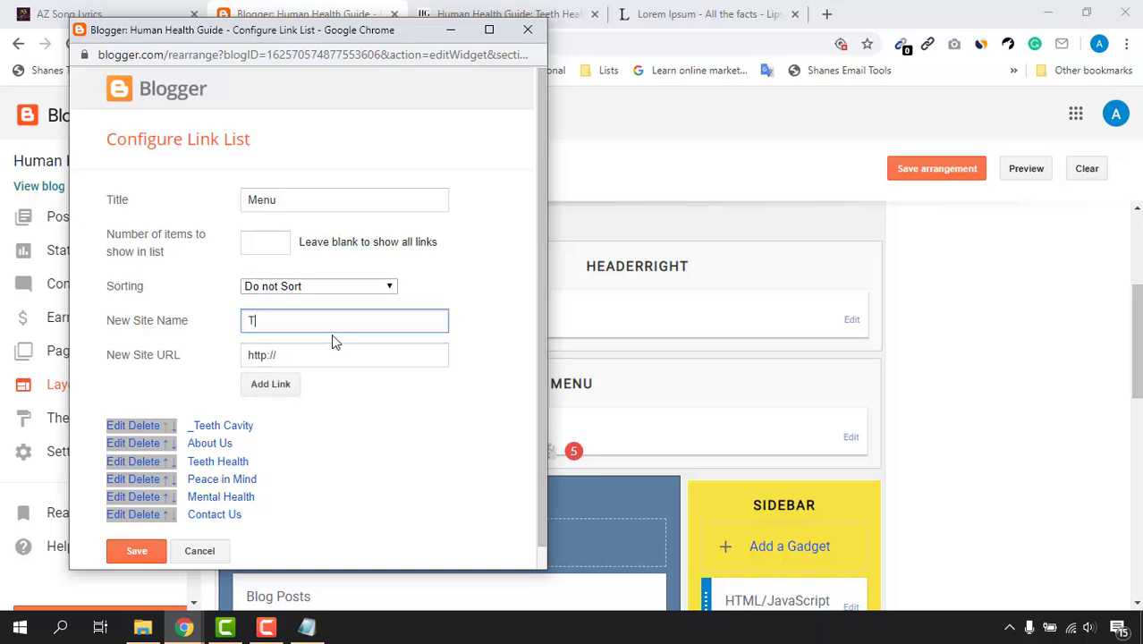
pyautogui.write('eeth Brush')
pyautogui.click(261, 393)
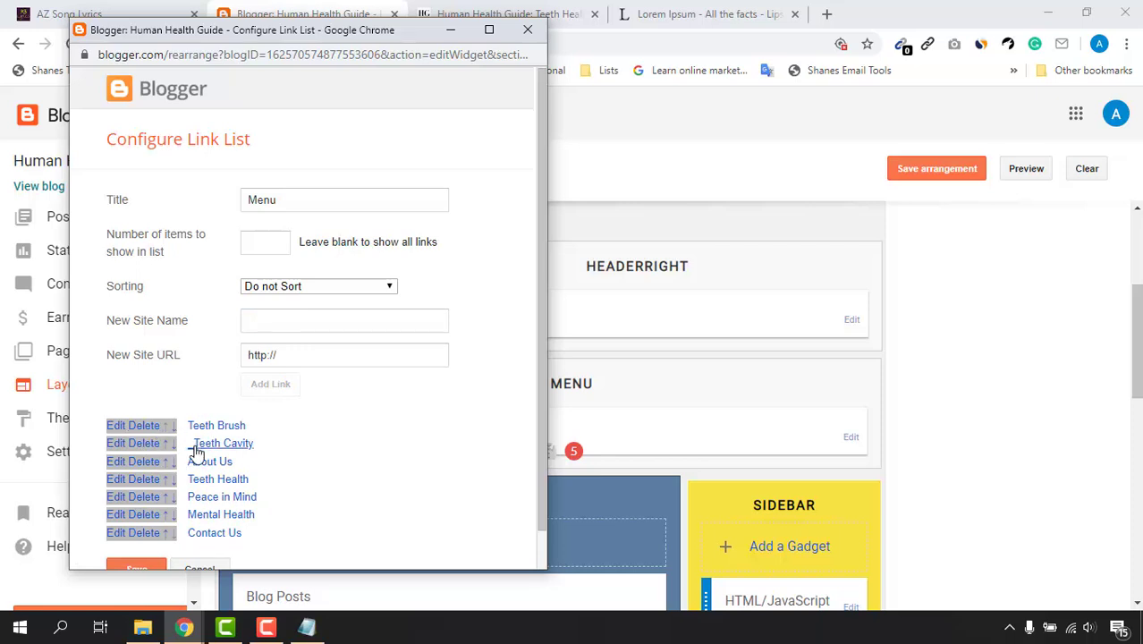
# Rename the Teeth Brush link to "_Teeth Brush" and save the menu gadget.
pyautogui.click(113, 431)
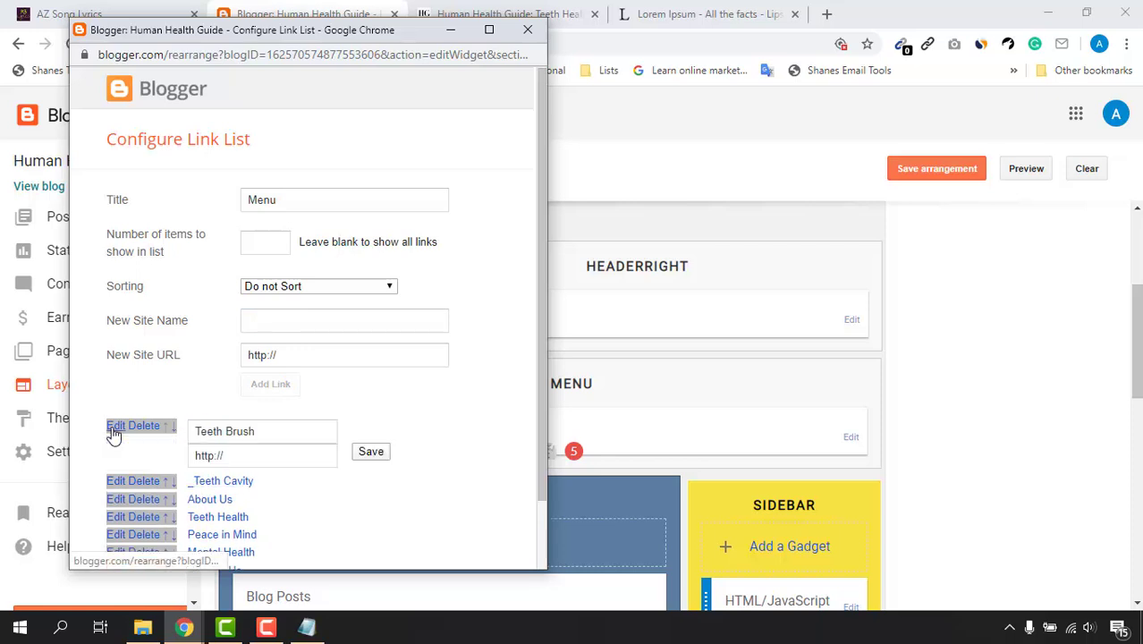
pyautogui.click(197, 431)
pyautogui.write('_')
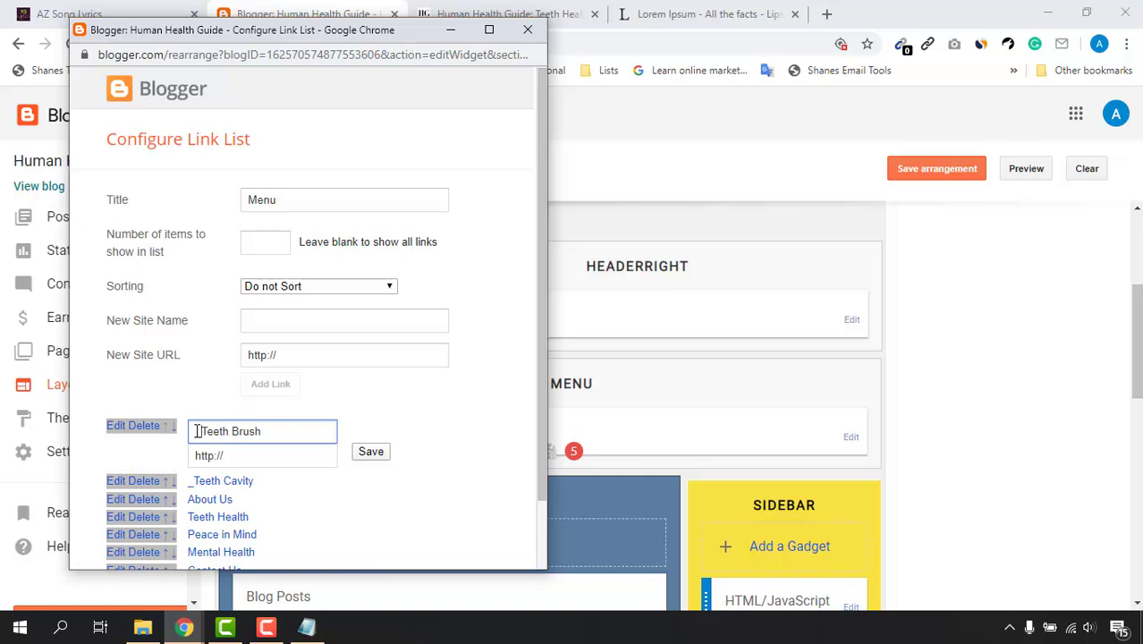
pyautogui.click(371, 452)
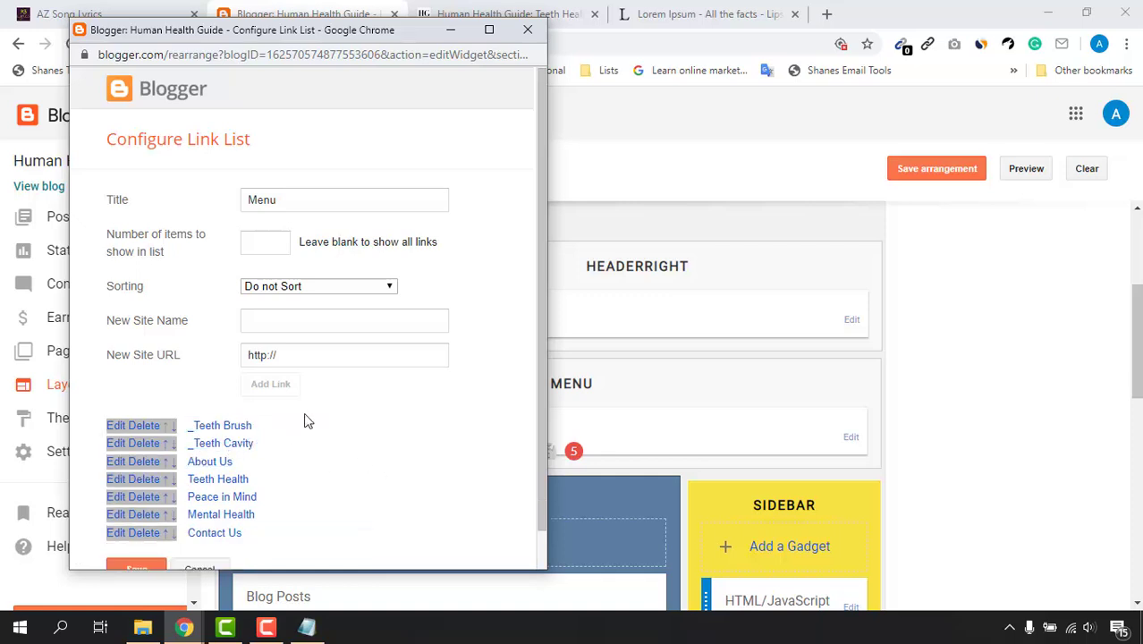
pyautogui.click(143, 569)
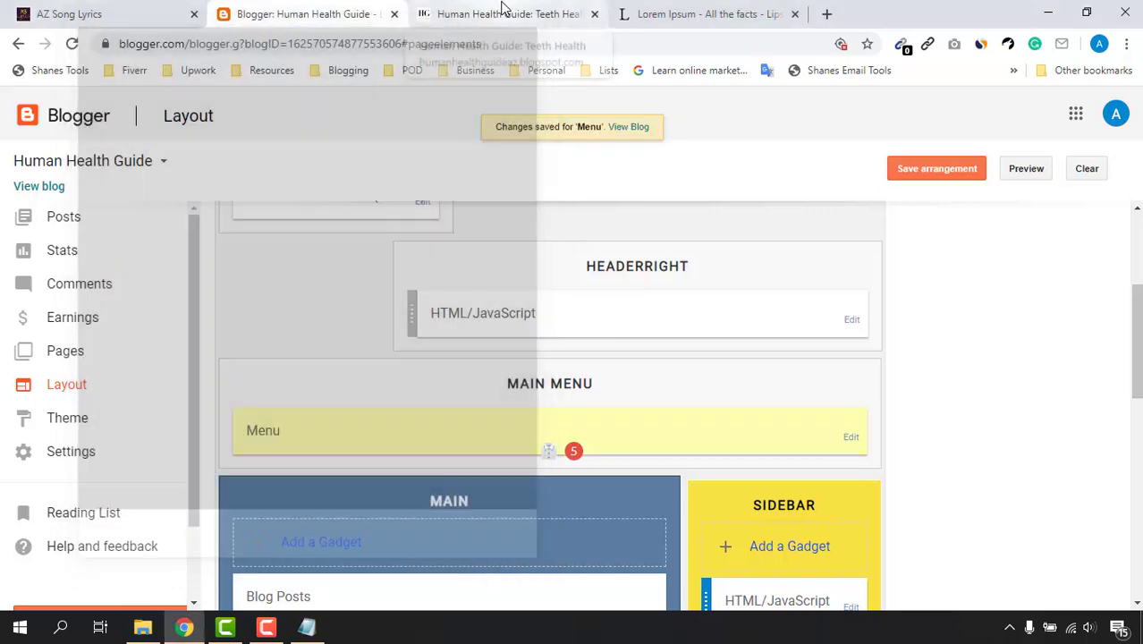
# Reload the published blog and check the drop-down under its Home menu item.
pyautogui.click(503, 11)
pyautogui.click(73, 46)
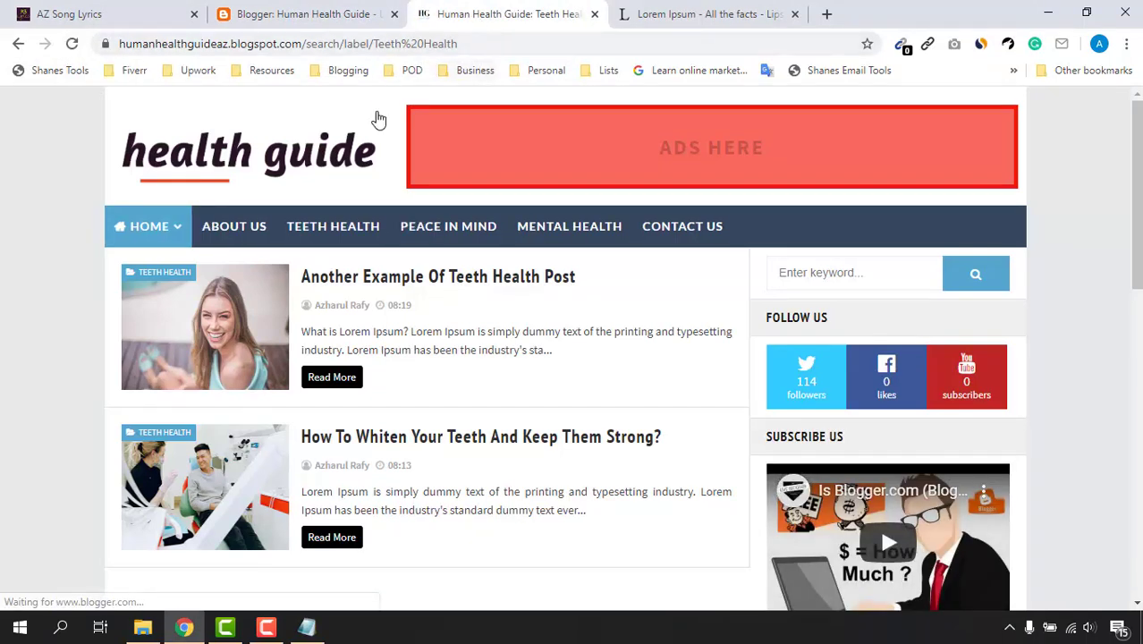
pyautogui.moveTo(161, 225)
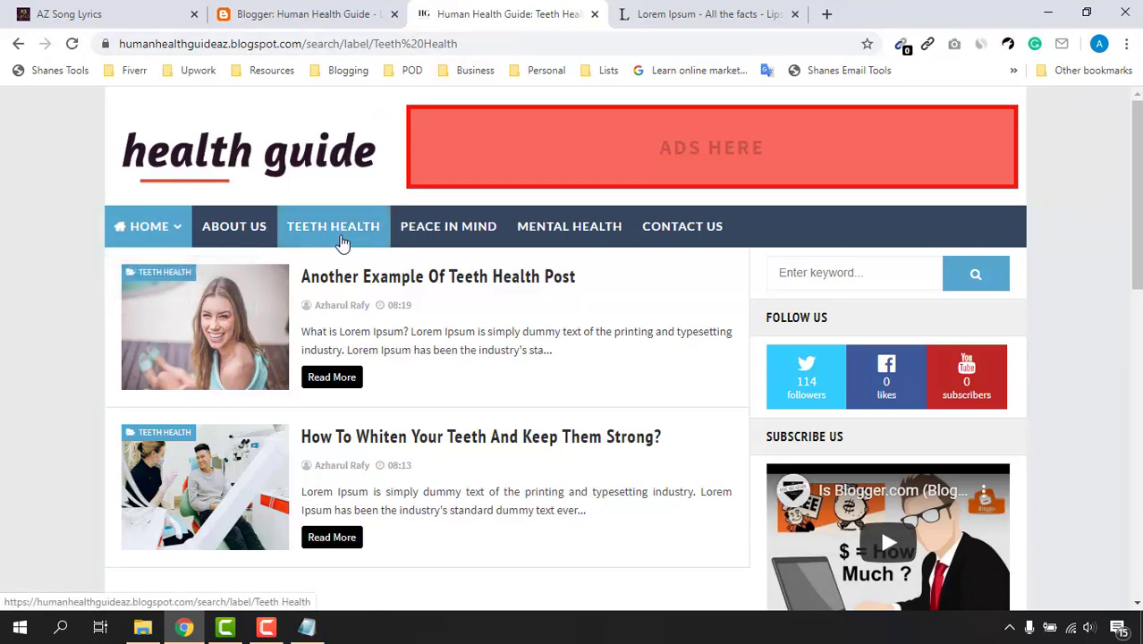
# Open the blog's Main Menu link list and move the _Teeth Brush link to directly below Teeth Health.
pyautogui.click(284, 13)
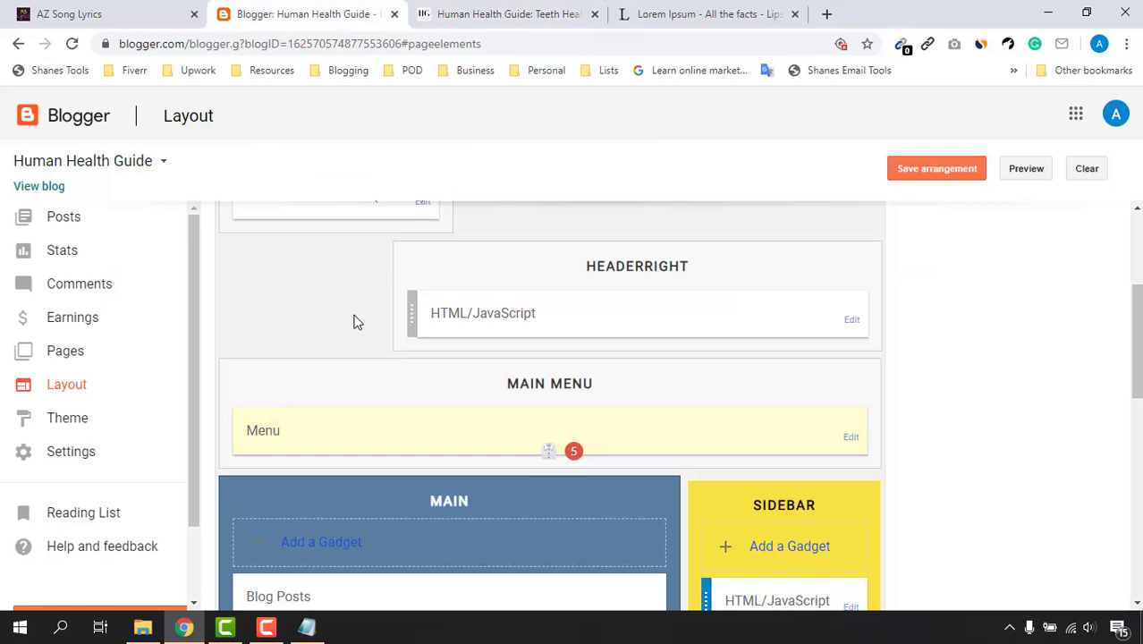
pyautogui.click(851, 437)
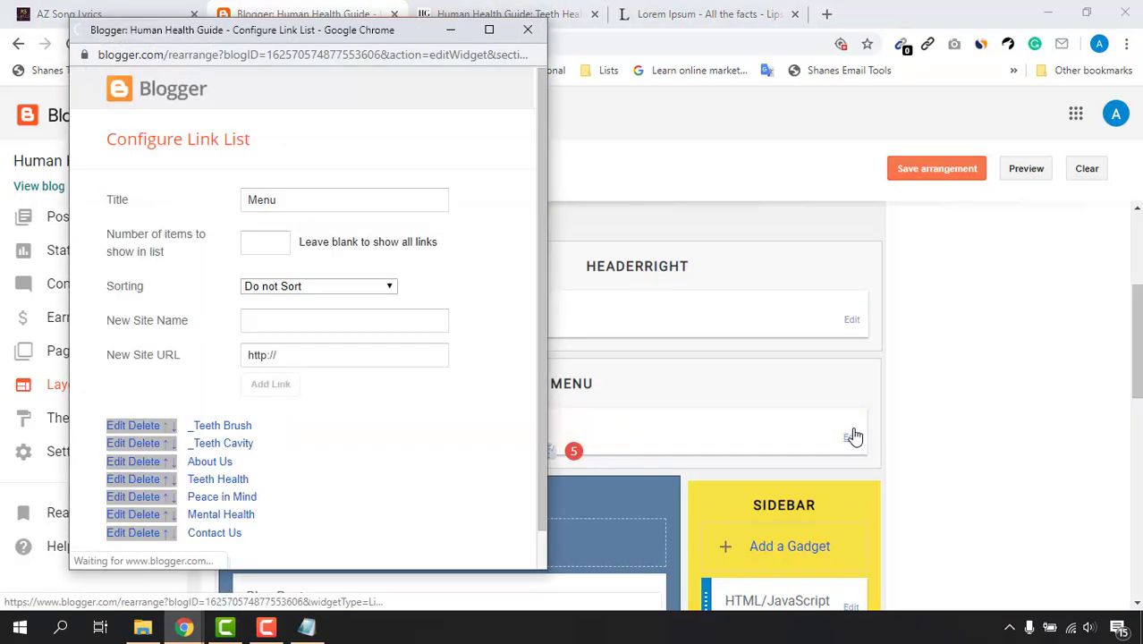
pyautogui.scroll(-1, 426, 321)
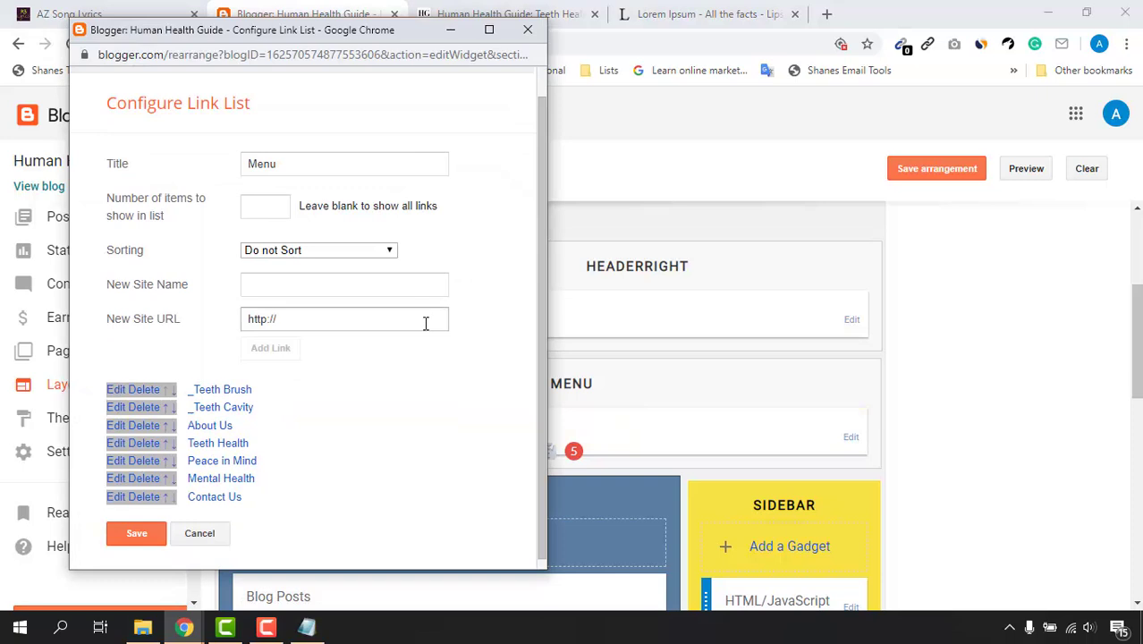
pyautogui.click(174, 391)
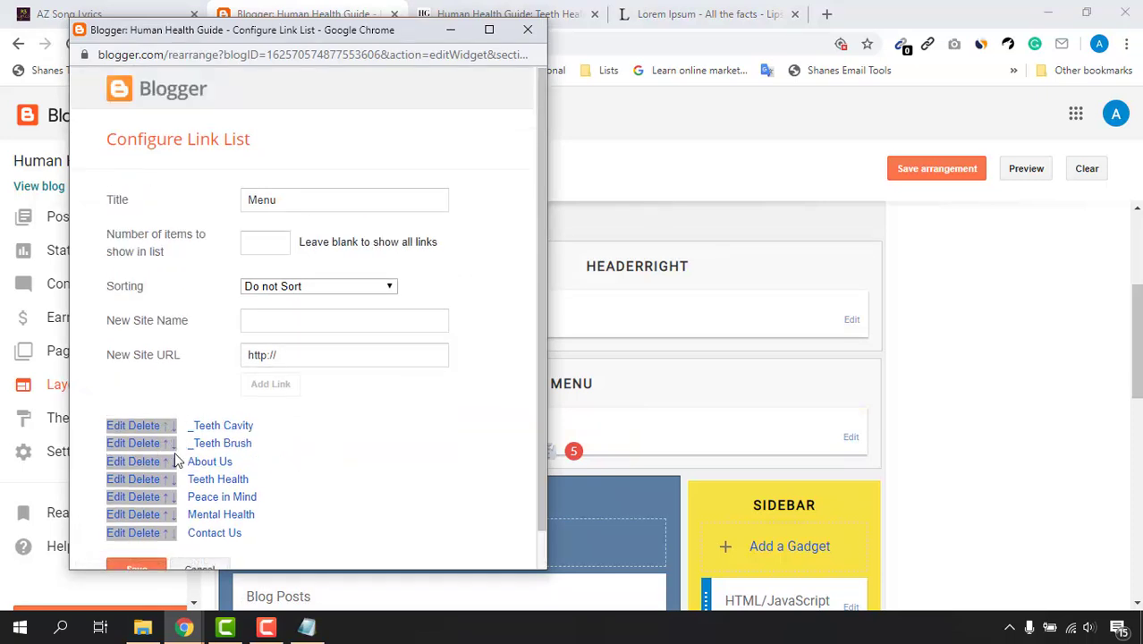
pyautogui.click(173, 444)
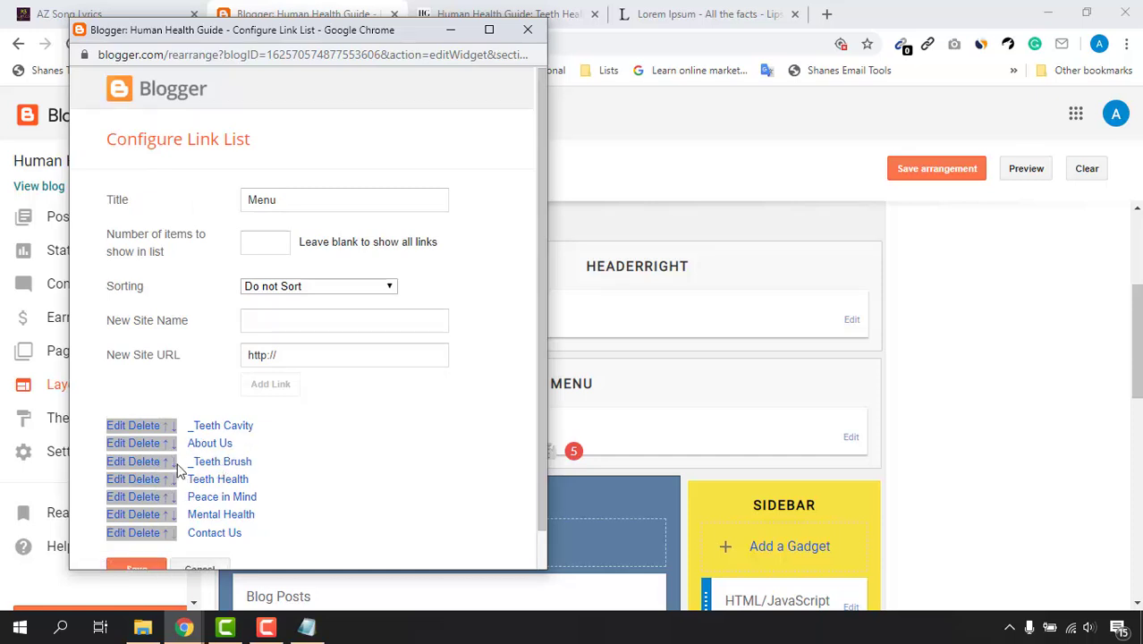
pyautogui.click(174, 463)
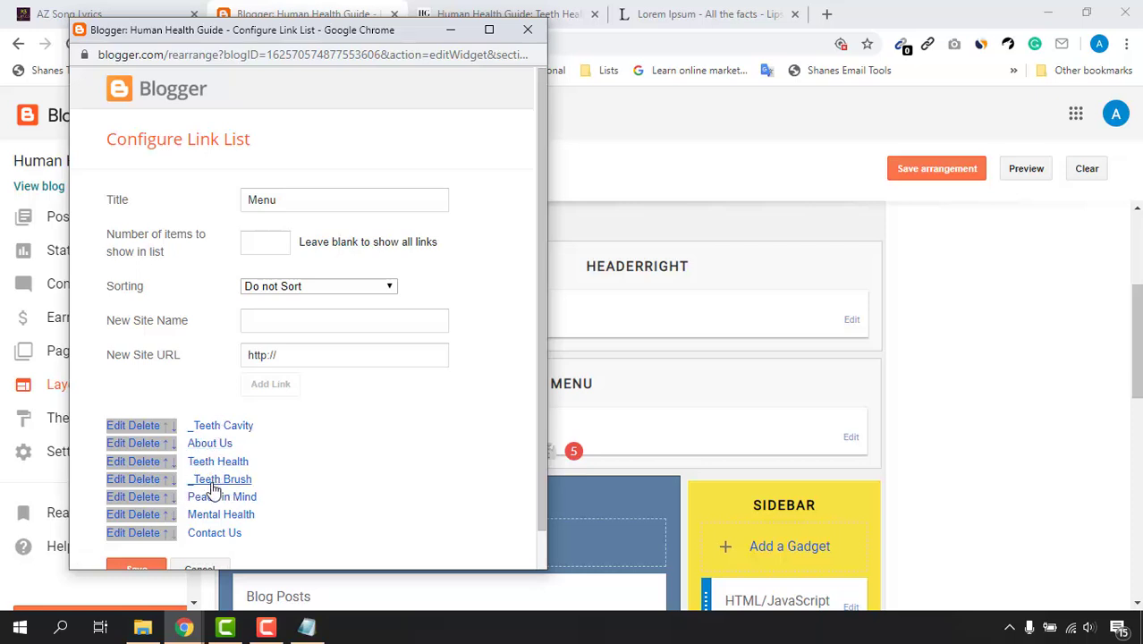
# Move the _Teeth Cavity link below Teeth Health, placing it after _Teeth Brush, and save the menu gadget.
pyautogui.click(172, 427)
pyautogui.click(173, 446)
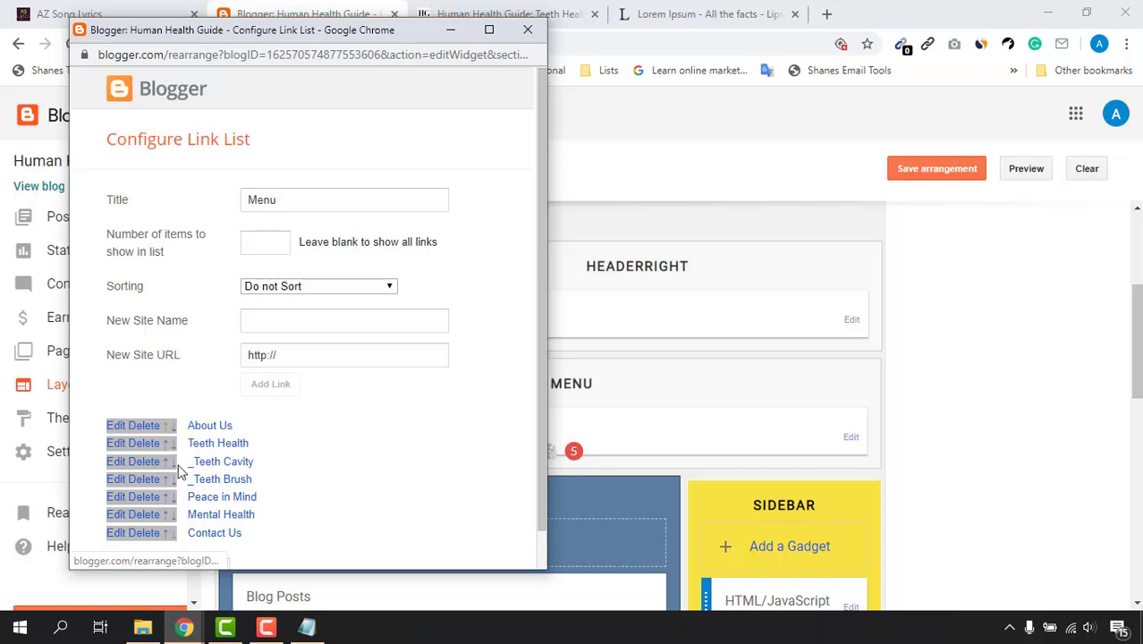
pyautogui.click(174, 464)
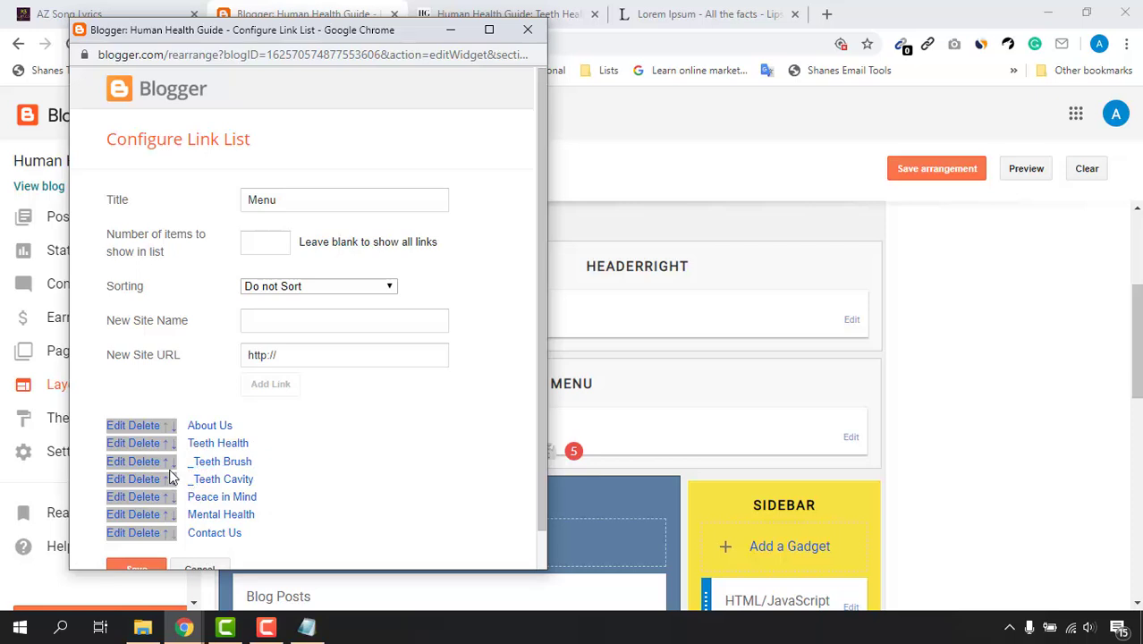
pyautogui.click(166, 464)
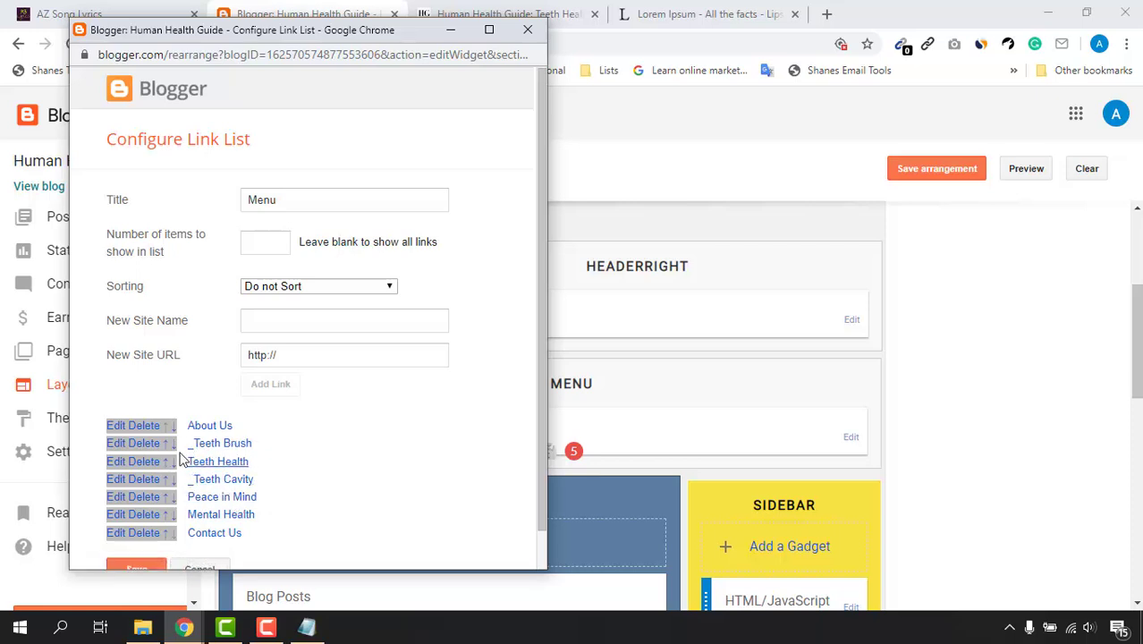
pyautogui.click(166, 462)
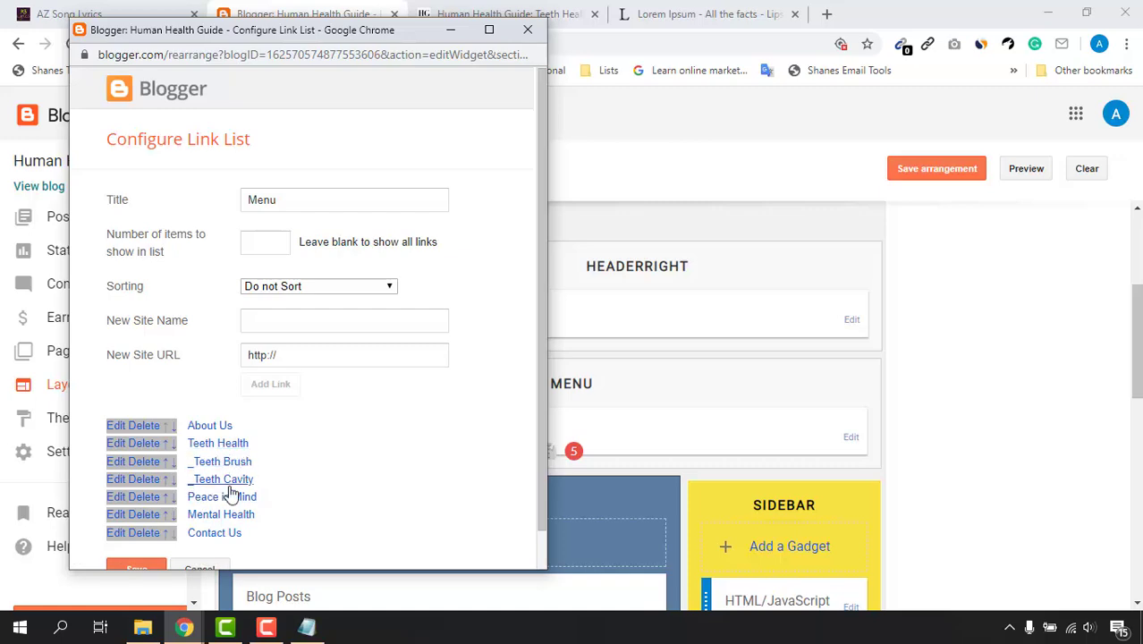
pyautogui.click(141, 567)
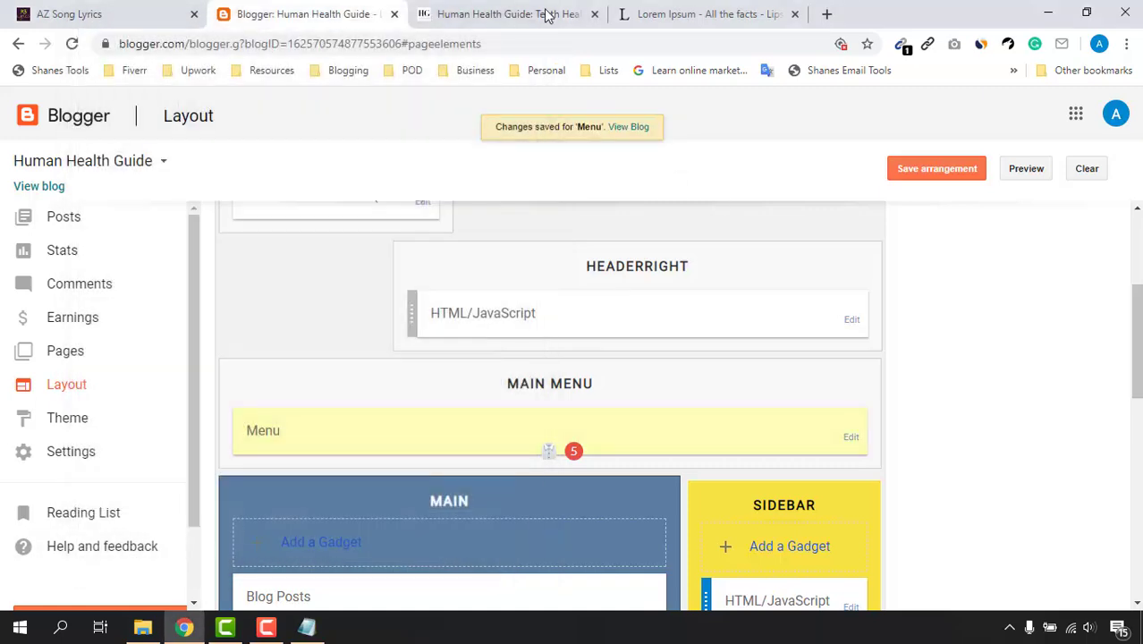
# Reload the published blog and check the drop-down under its Teeth Health menu item.
pyautogui.click(547, 15)
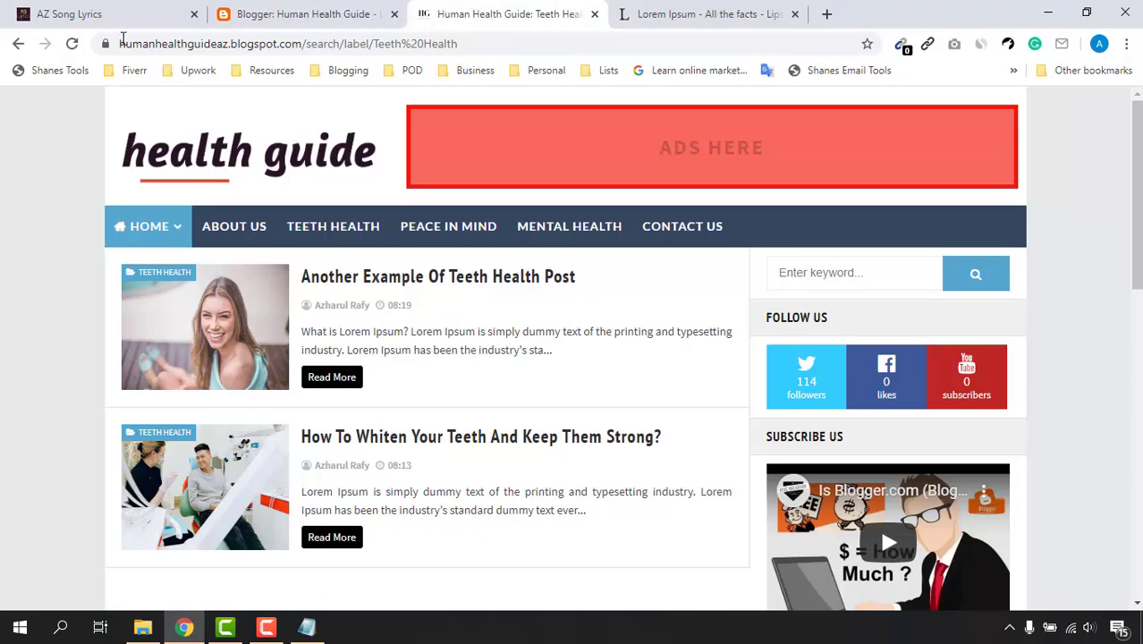
pyautogui.click(71, 43)
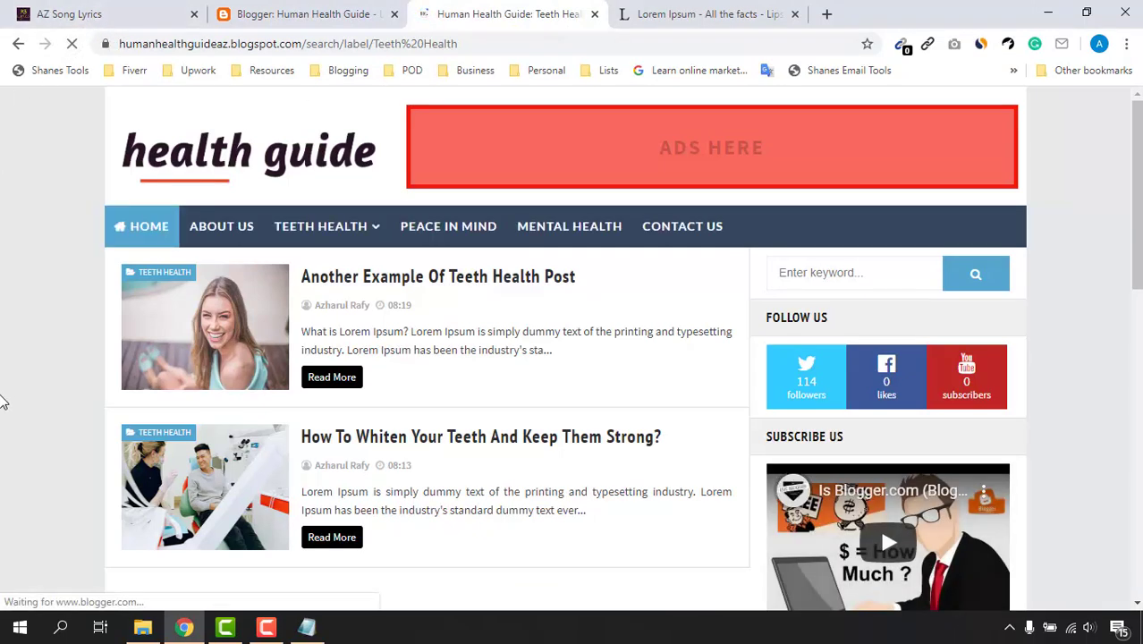
pyautogui.moveTo(367, 235)
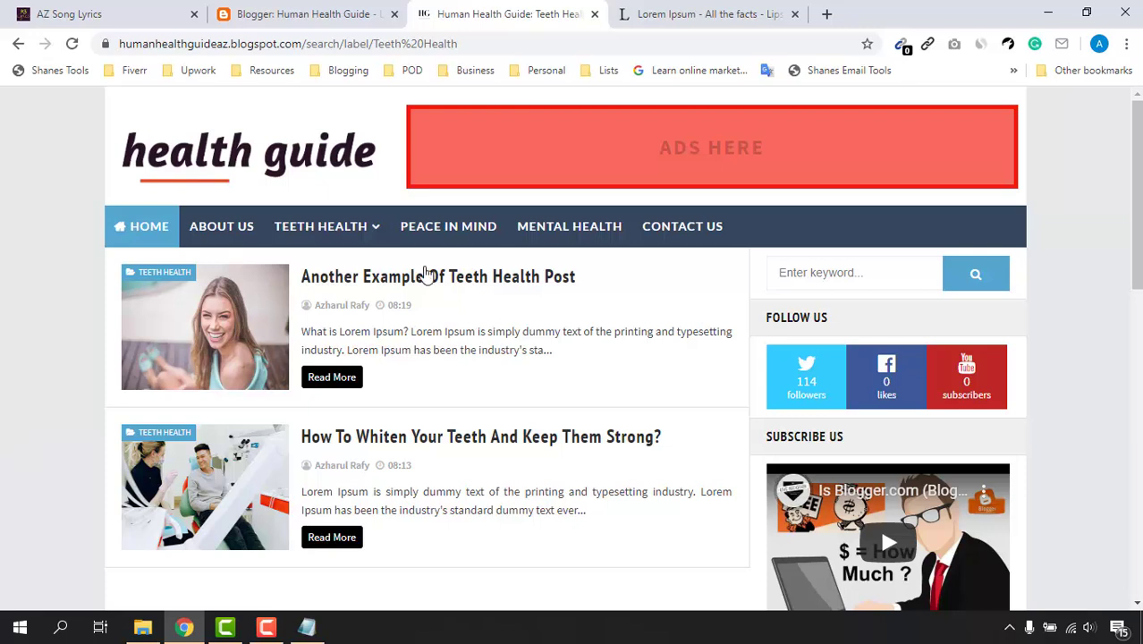
pyautogui.moveTo(324, 286)
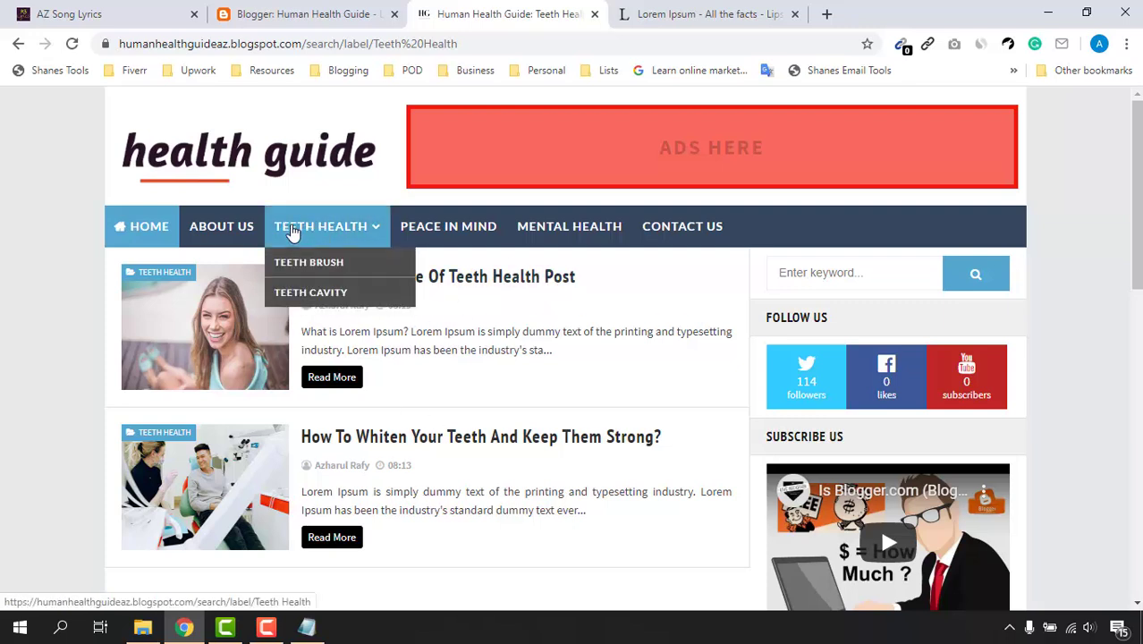
# Open the Teeth Health label page from the blog menu and look through its posts.
pyautogui.click(340, 244)
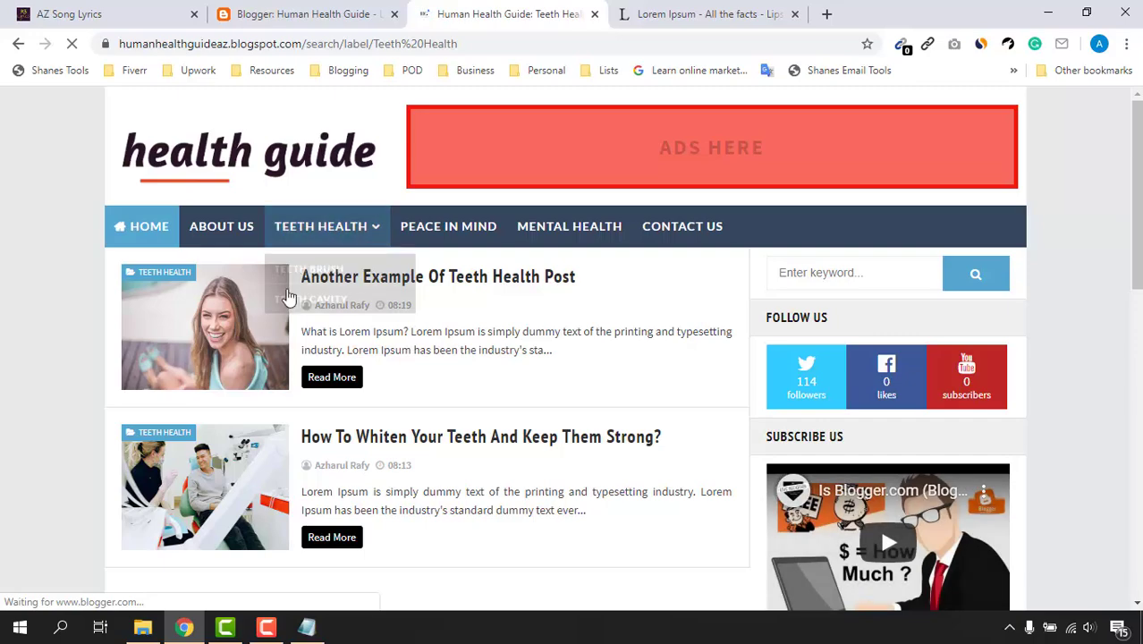
pyautogui.scroll(-4, 374, 552)
pyautogui.scroll(10, 376, 541)
pyautogui.scroll(-4, 385, 439)
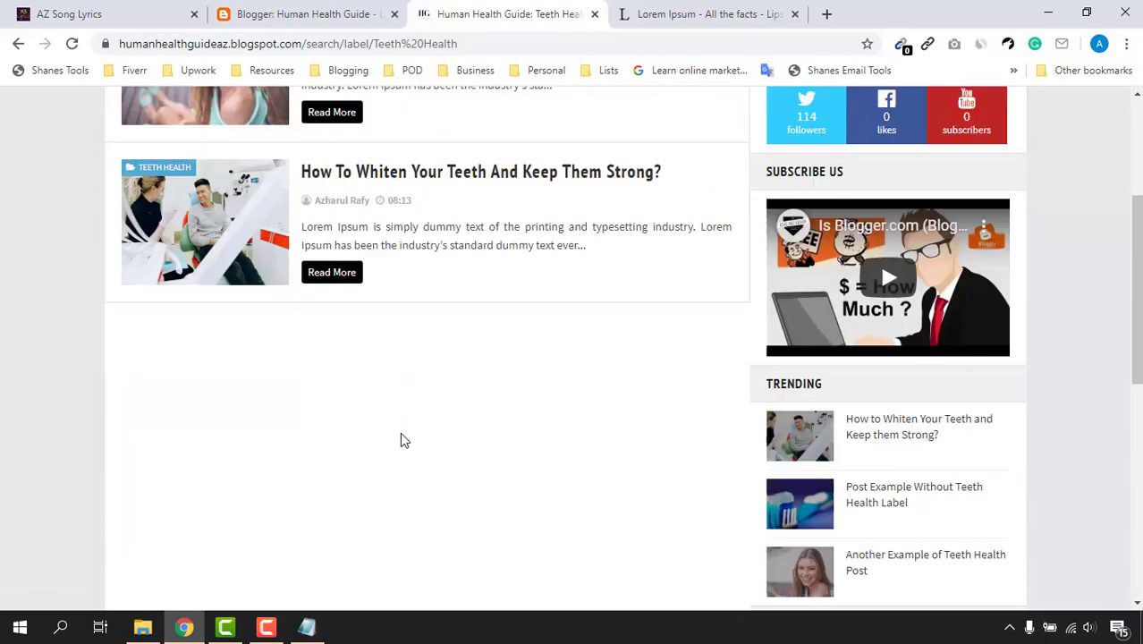
pyautogui.scroll(-4, 381, 329)
pyautogui.scroll(8, 500, 386)
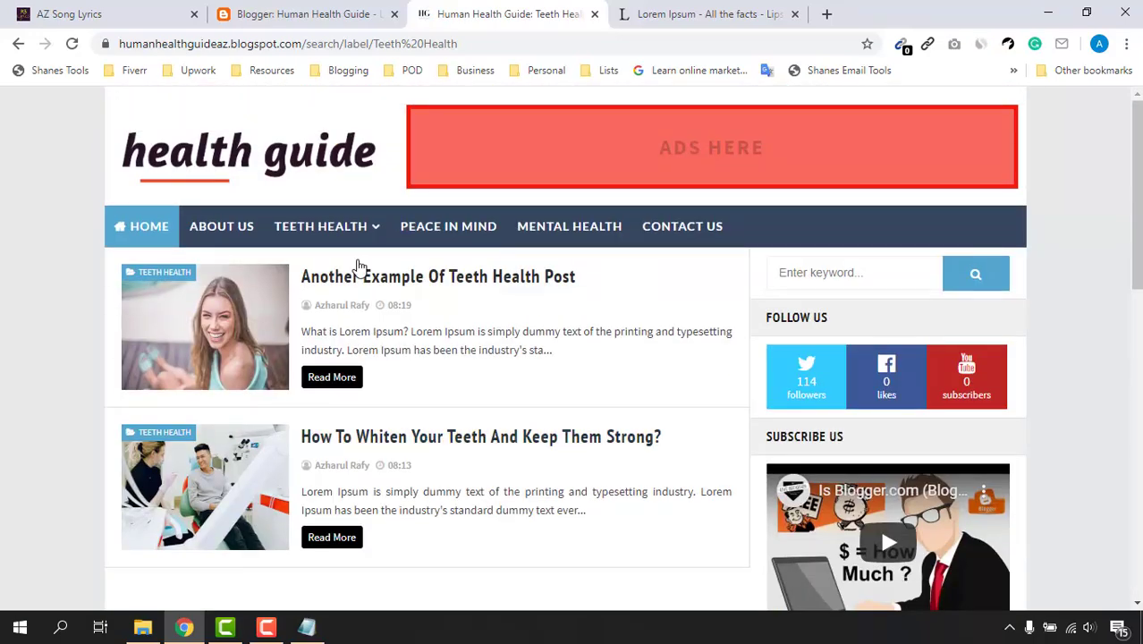
# Try the Teeth Brush sub-item in the Teeth Health drop-down and return to the Teeth Health label page.
pyautogui.moveTo(373, 234)
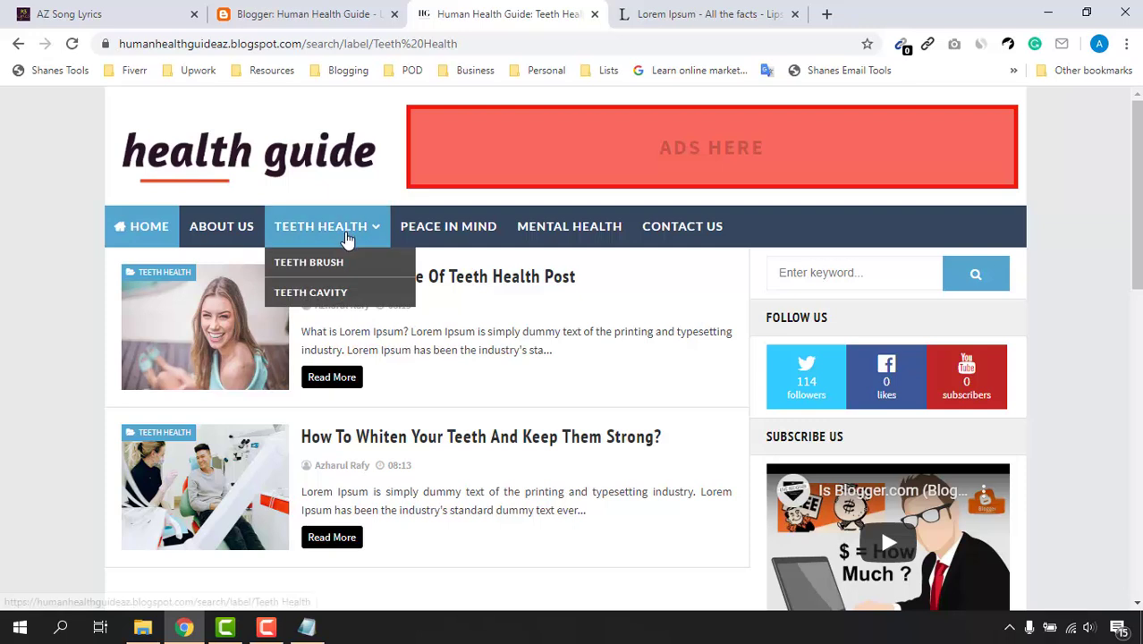
pyautogui.click(312, 272)
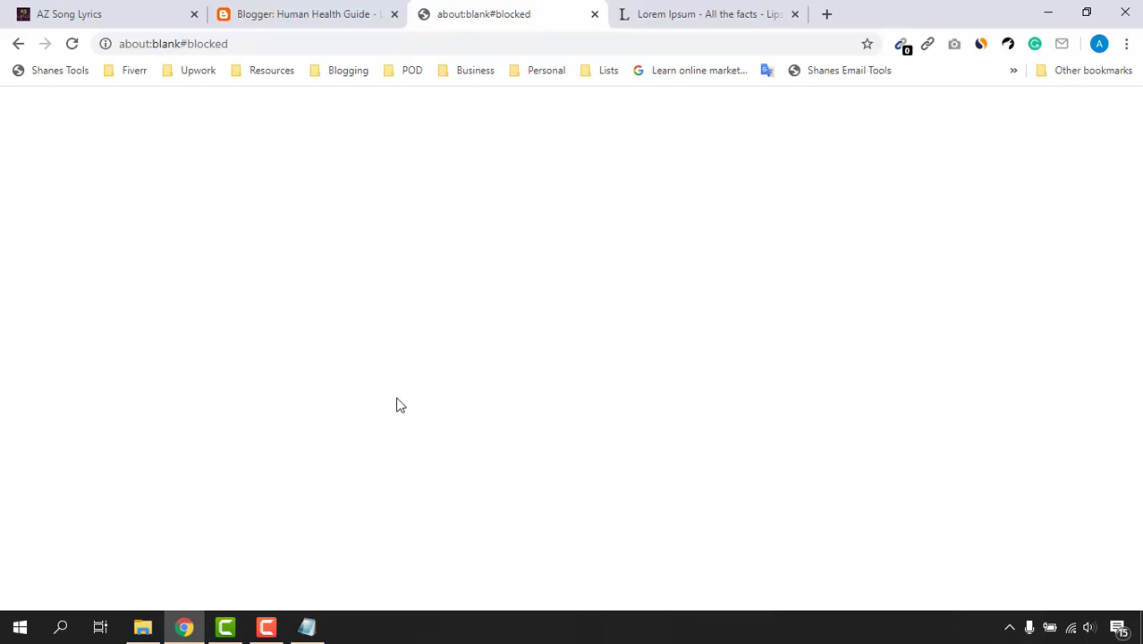
pyautogui.click(19, 44)
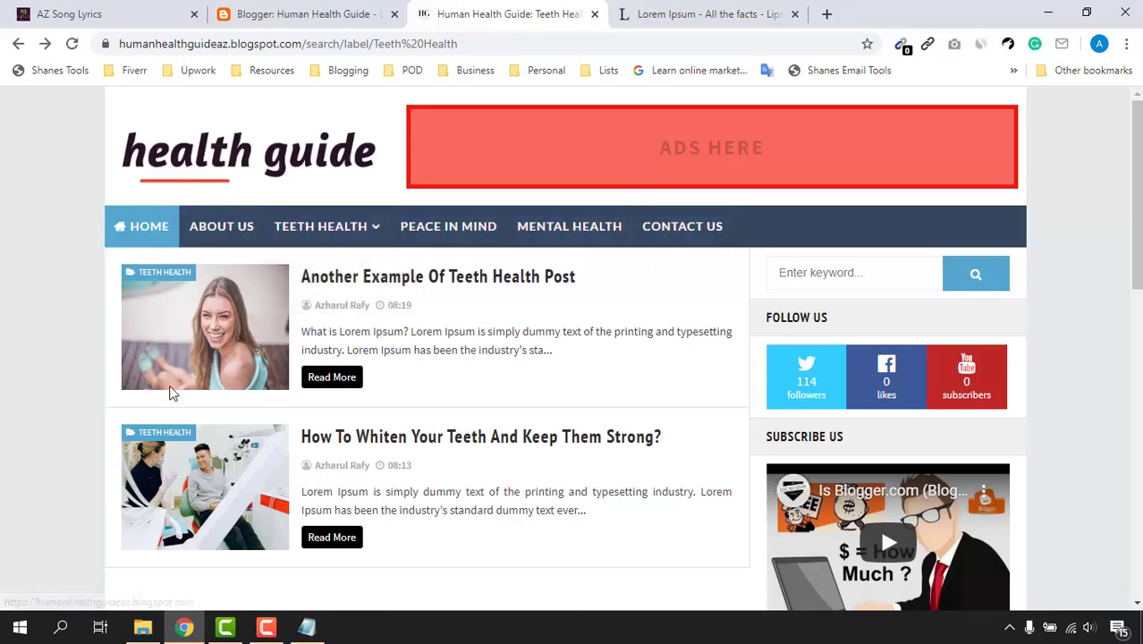
# Examine the published blog's sidebar sections, from Follow Us down to Blog Archive, and its footer columns.
pyautogui.scroll(-3, 175, 394)
pyautogui.scroll(3, 1032, 256)
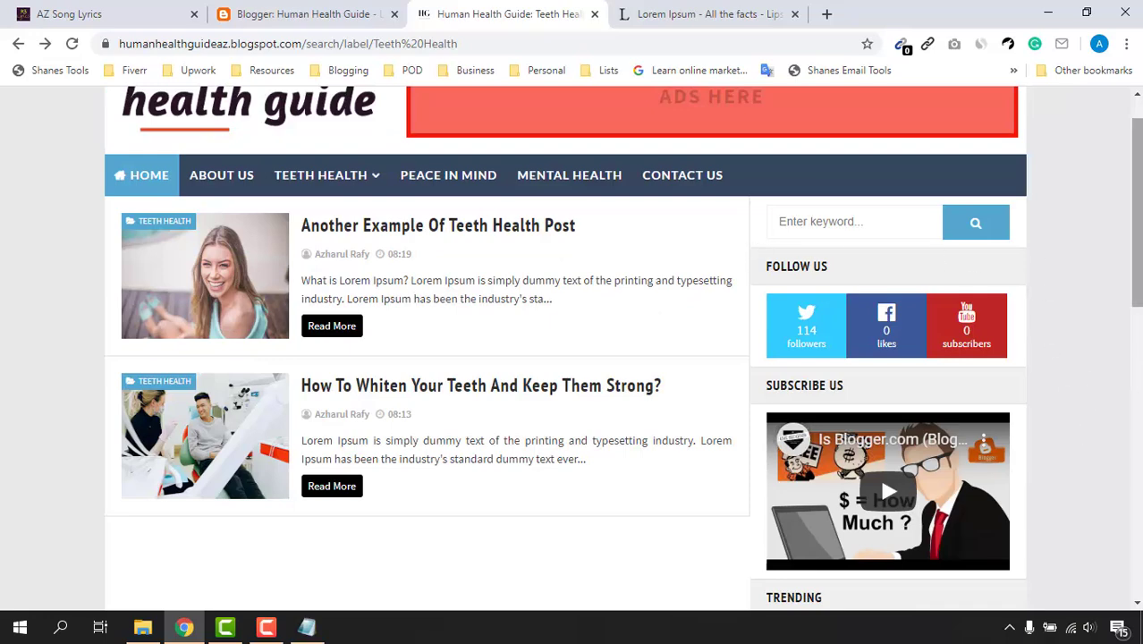
pyautogui.moveTo(1136, 214)
pyautogui.mouseDown()
pyautogui.moveTo(1136, 352)
pyautogui.moveTo(1136, 236)
pyautogui.mouseUp()
pyautogui.scroll(2, 1050, 358)
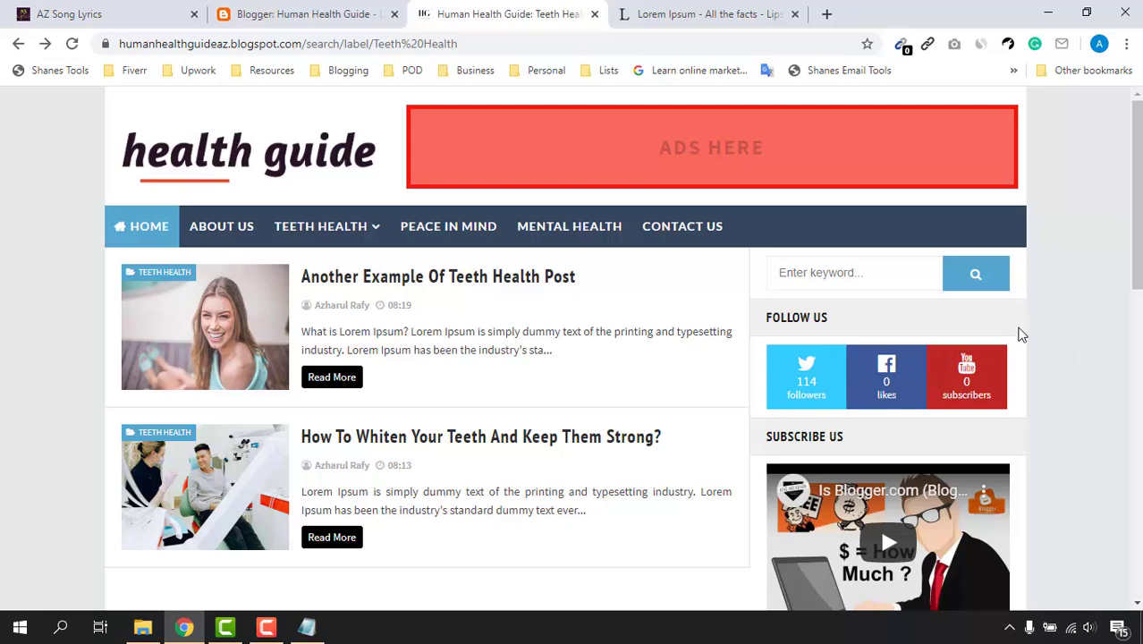
pyautogui.scroll(-1, 1020, 333)
pyautogui.scroll(1, 921, 322)
pyautogui.scroll(-3, 1117, 326)
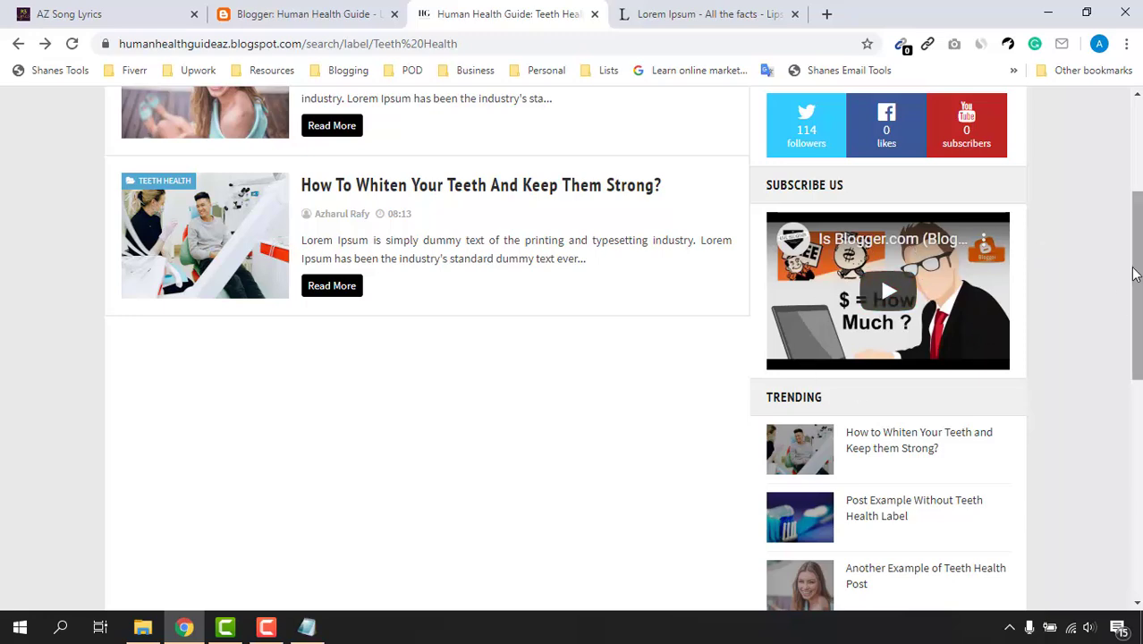
pyautogui.scroll(-3, 1135, 286)
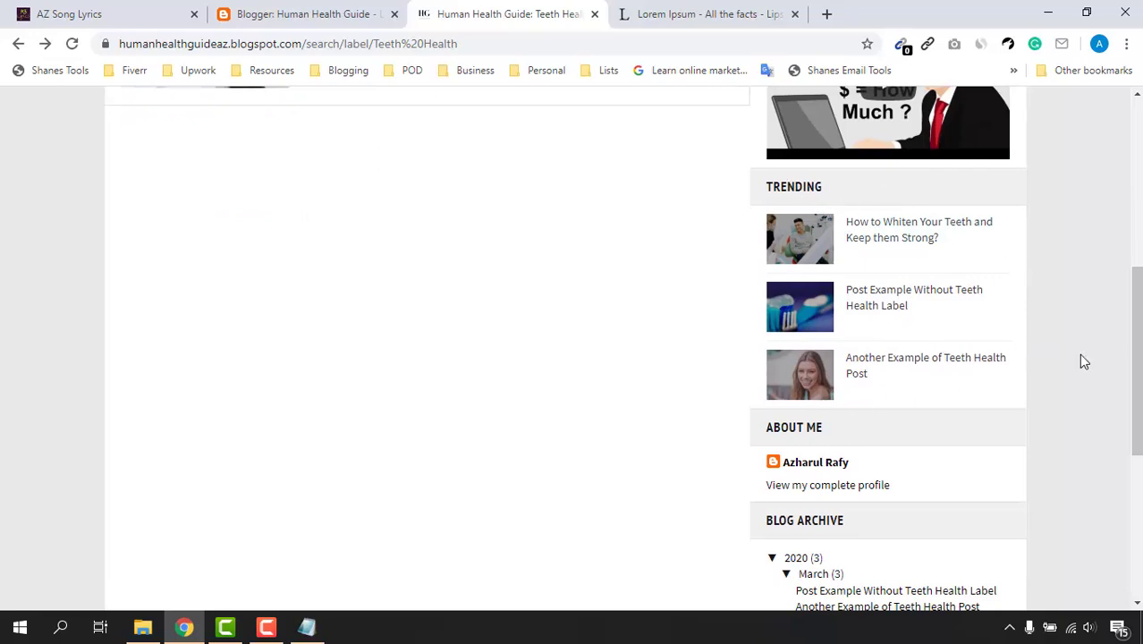
pyautogui.scroll(-2, 1082, 360)
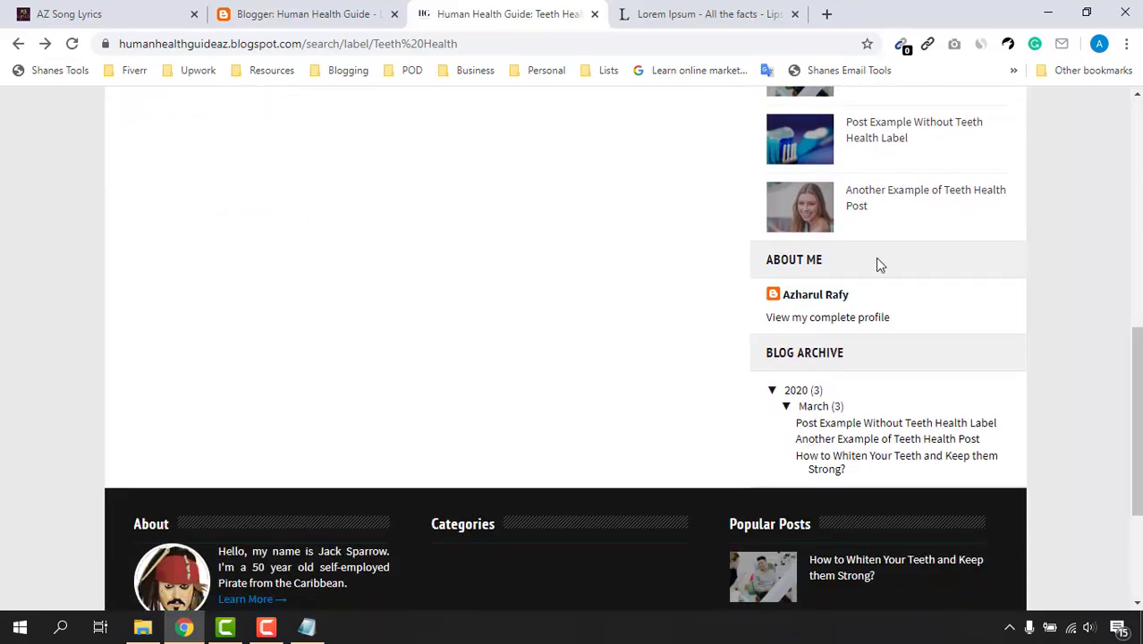
pyautogui.scroll(-2, 862, 313)
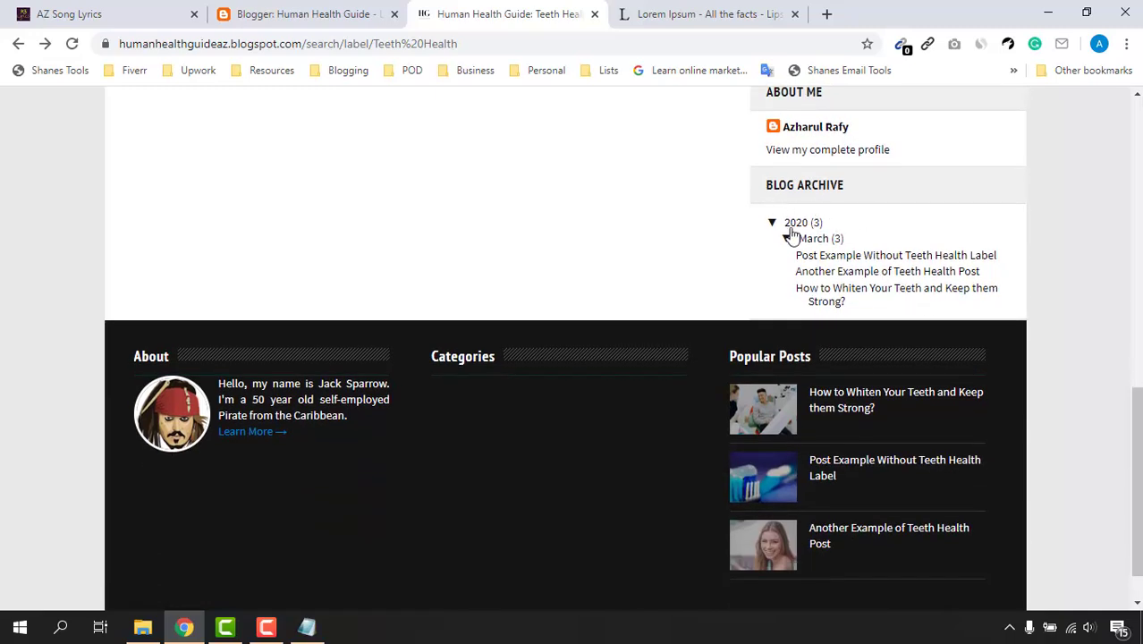
pyautogui.scroll(15, 951, 257)
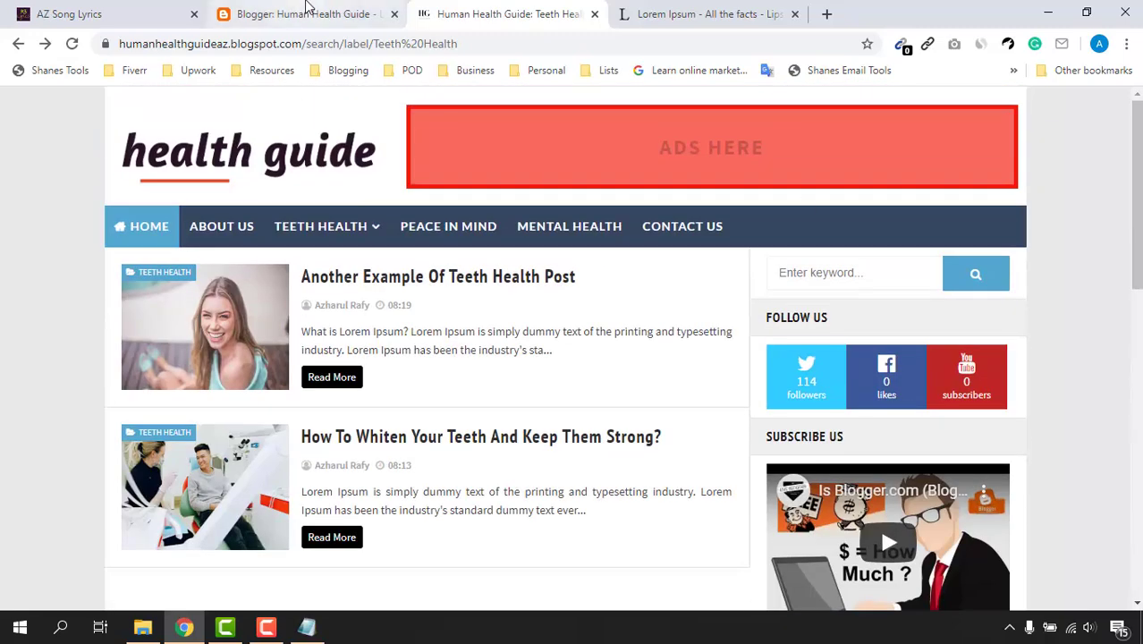
# Compare the Sidebar gadgets in the Blogger layout with the sidebar sections of the published blog.
pyautogui.click(305, 10)
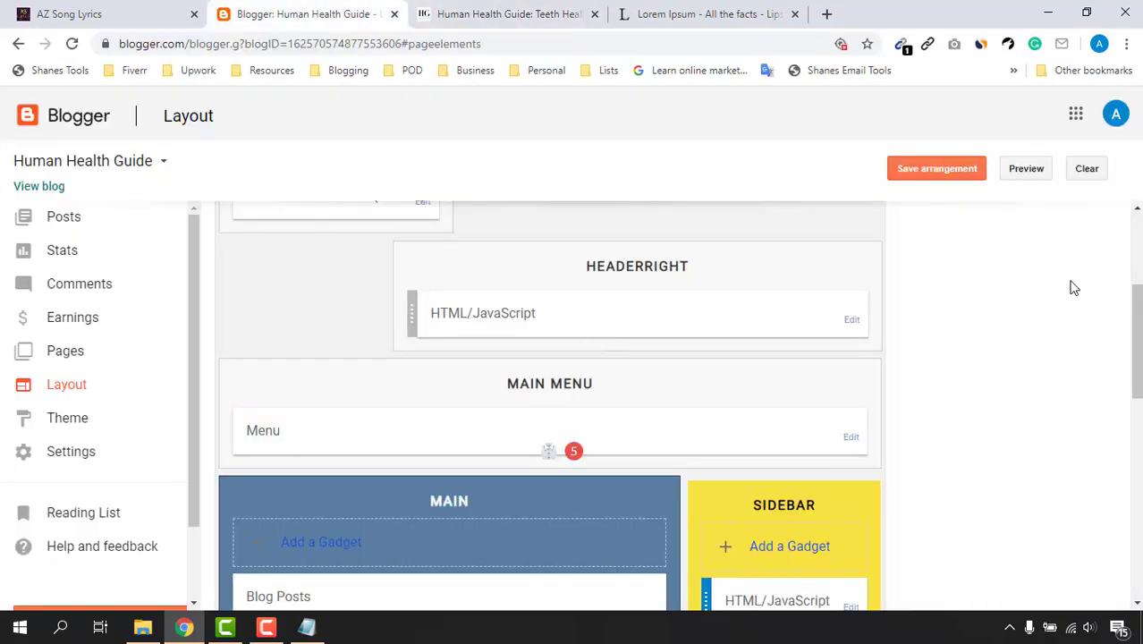
pyautogui.moveTo(1136, 308); pyautogui.dragTo(1135, 381)
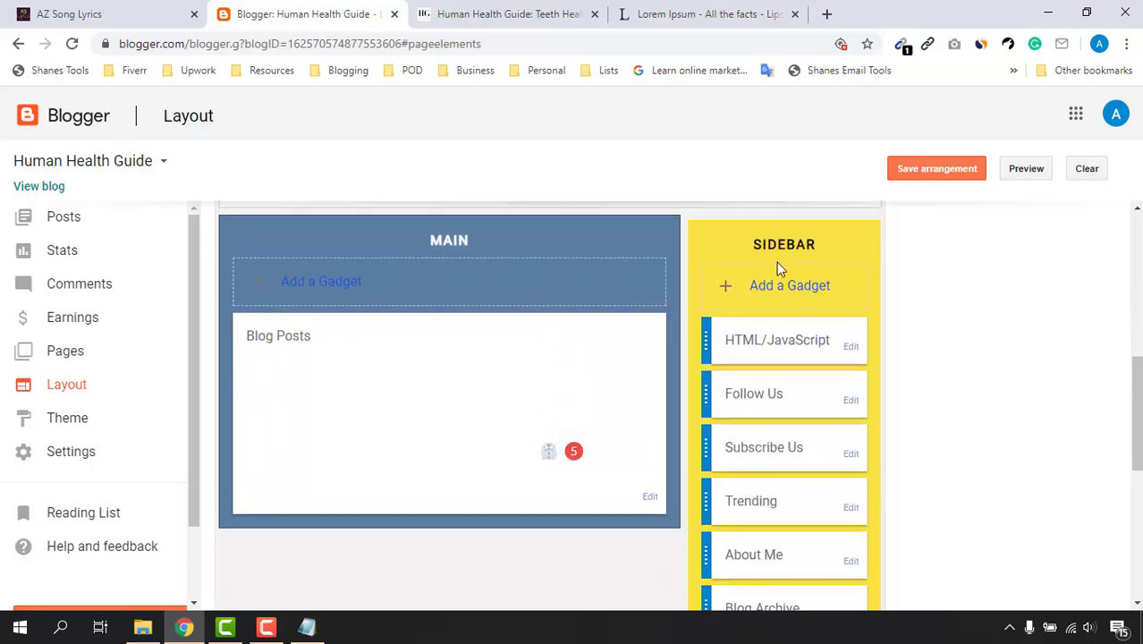
pyautogui.click(507, 11)
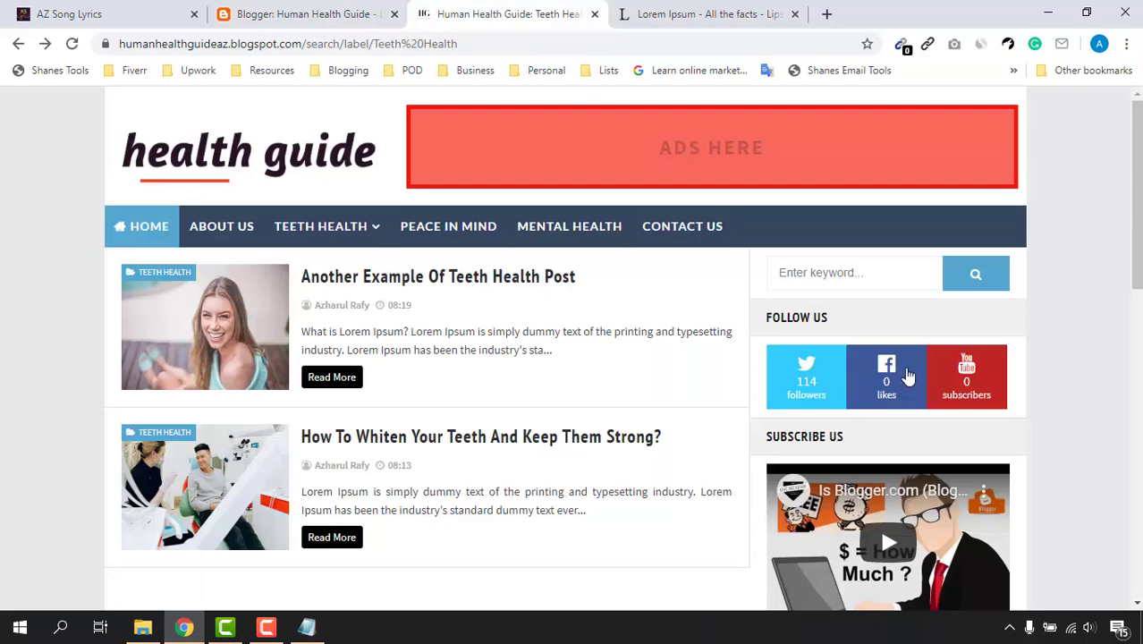
pyautogui.scroll(-10, 907, 375)
pyautogui.scroll(10, 817, 434)
pyautogui.click(352, 9)
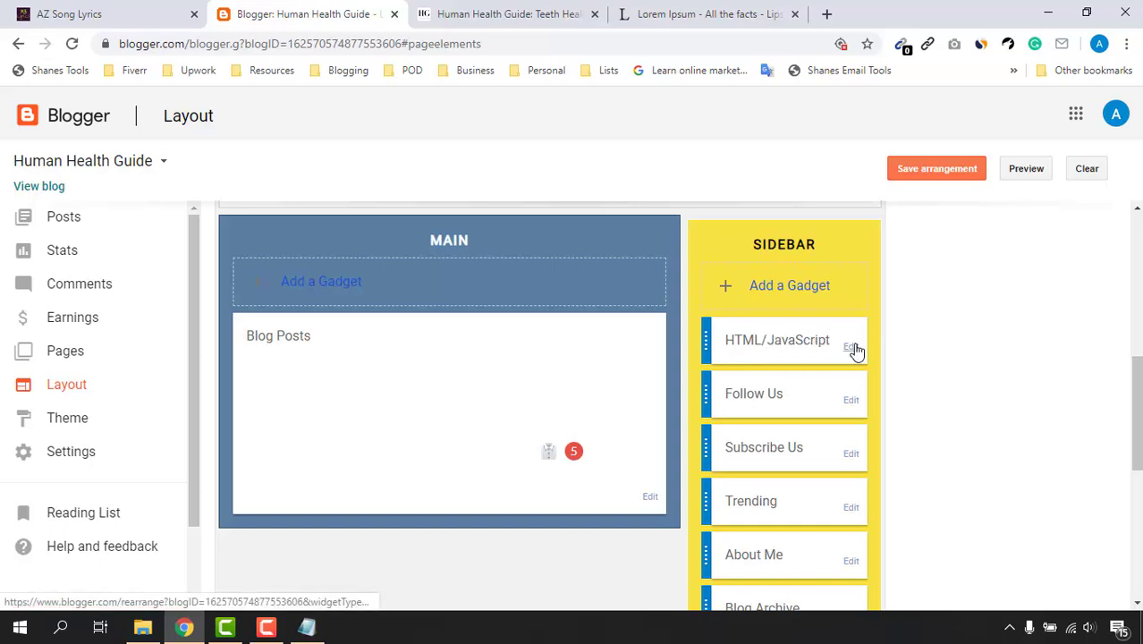
pyautogui.click(546, 13)
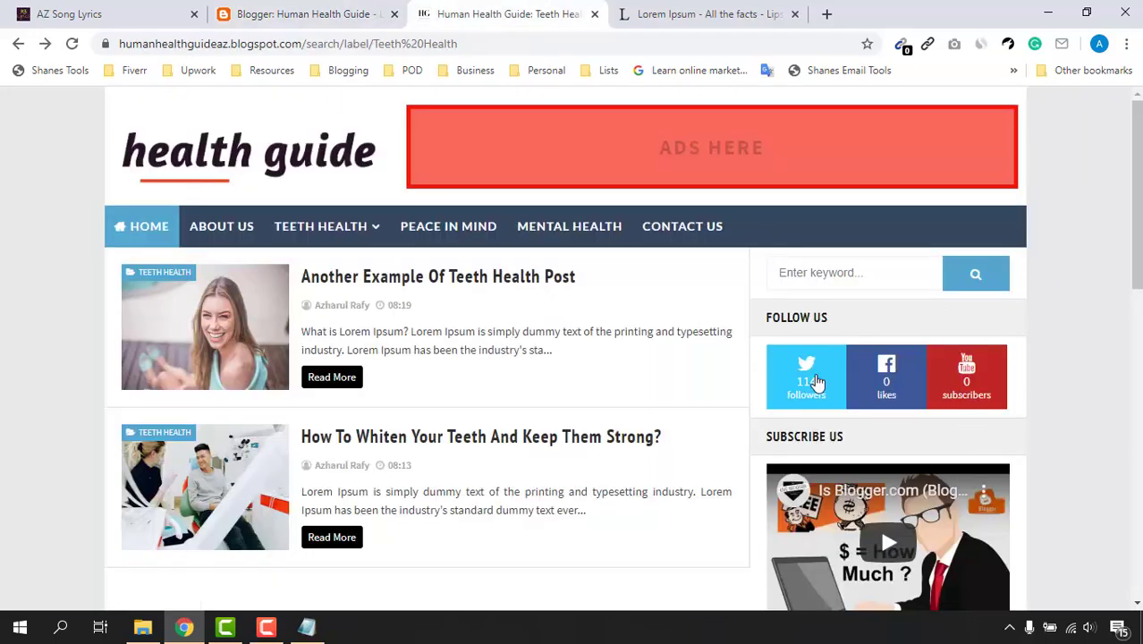
# Switch to the AZ Song Lyrics site and look over its home page and sidebar as an example.
pyautogui.click(84, 13)
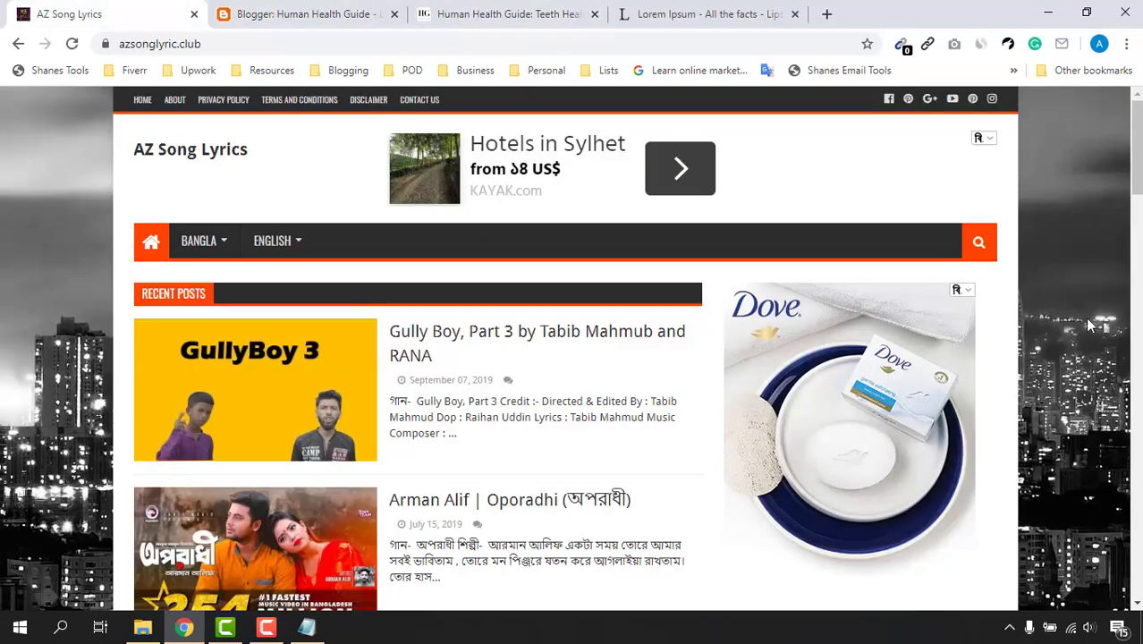
pyautogui.scroll(-2, 853, 295)
pyautogui.scroll(-4, 853, 295)
pyautogui.scroll(5, 883, 357)
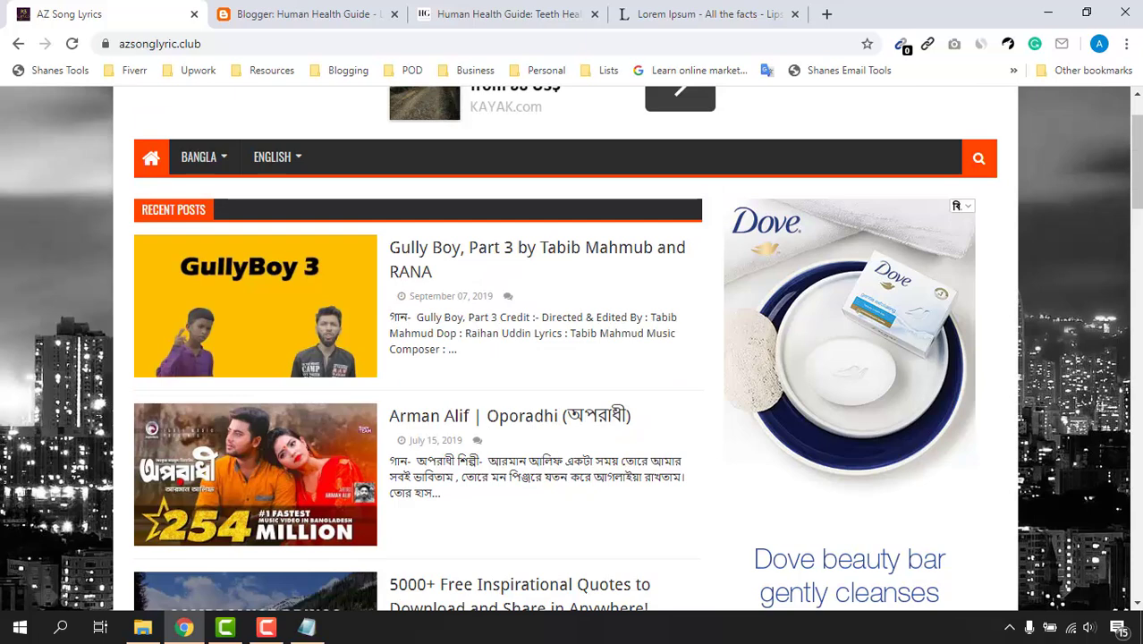
# Switch back to the Blogger layout, remove the Follow Us gadget from the Sidebar, and save the arrangement.
pyautogui.click(271, 13)
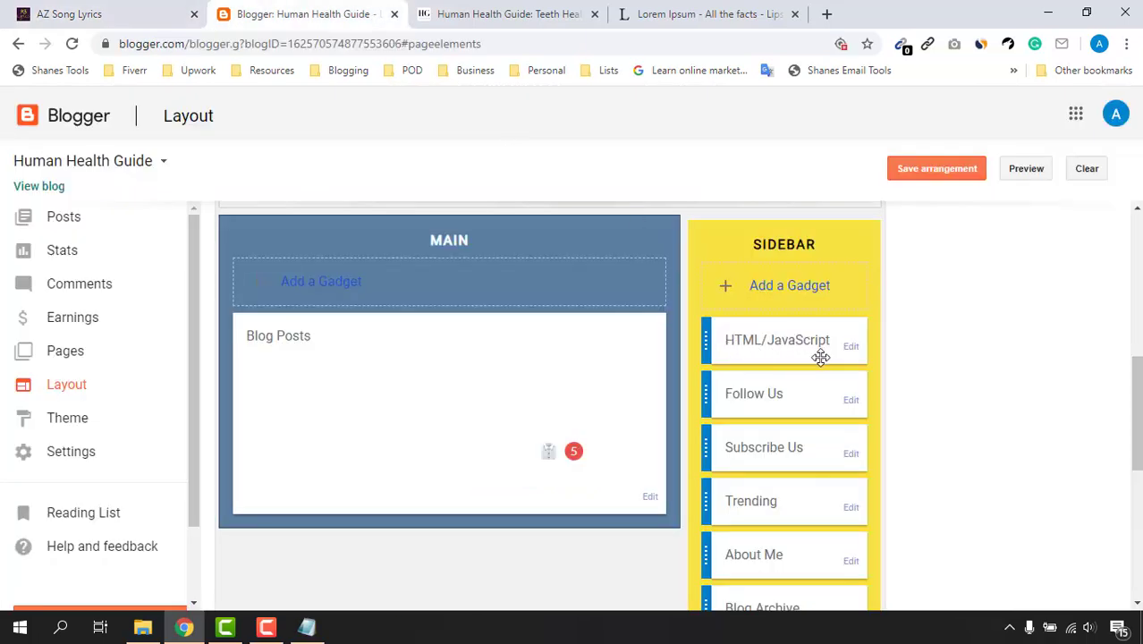
pyautogui.click(555, 13)
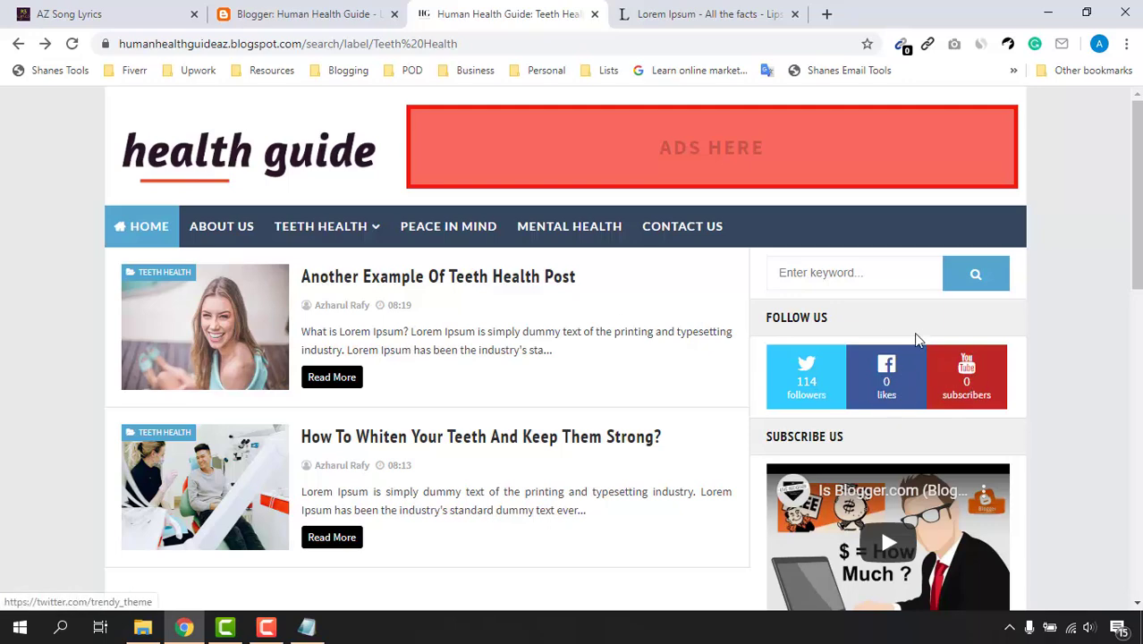
pyautogui.click(284, 12)
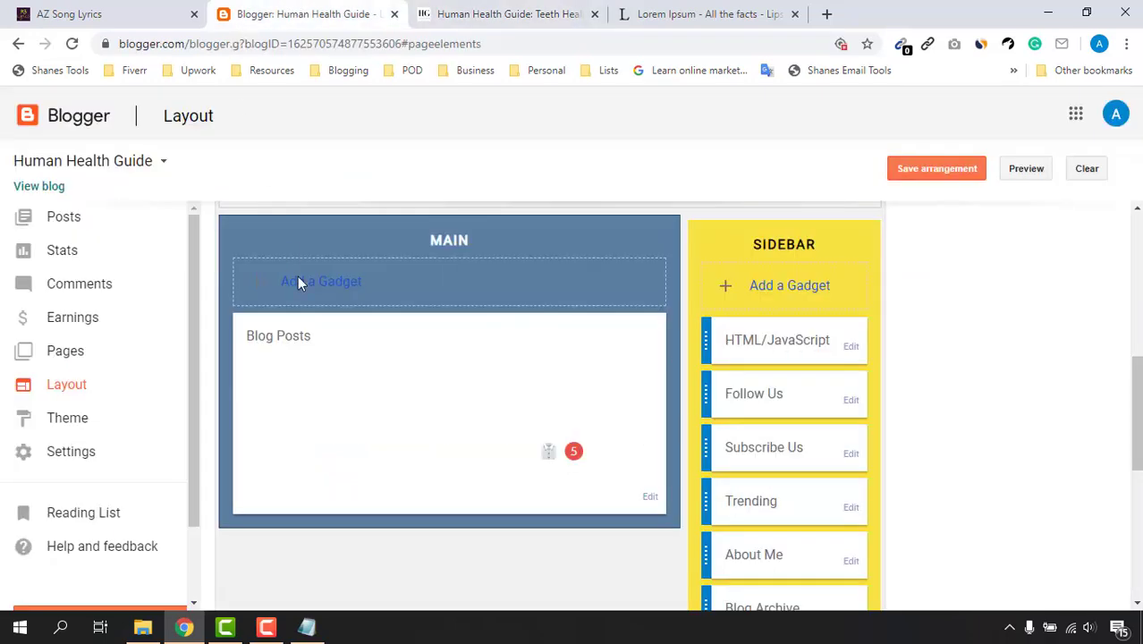
pyautogui.click(851, 401)
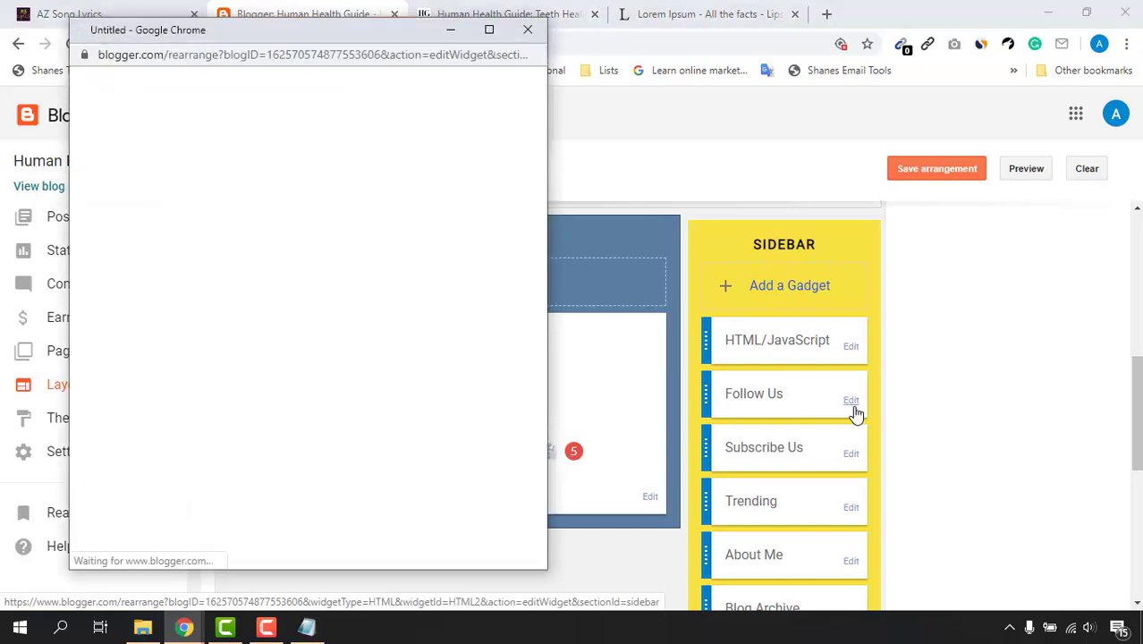
pyautogui.click(263, 493)
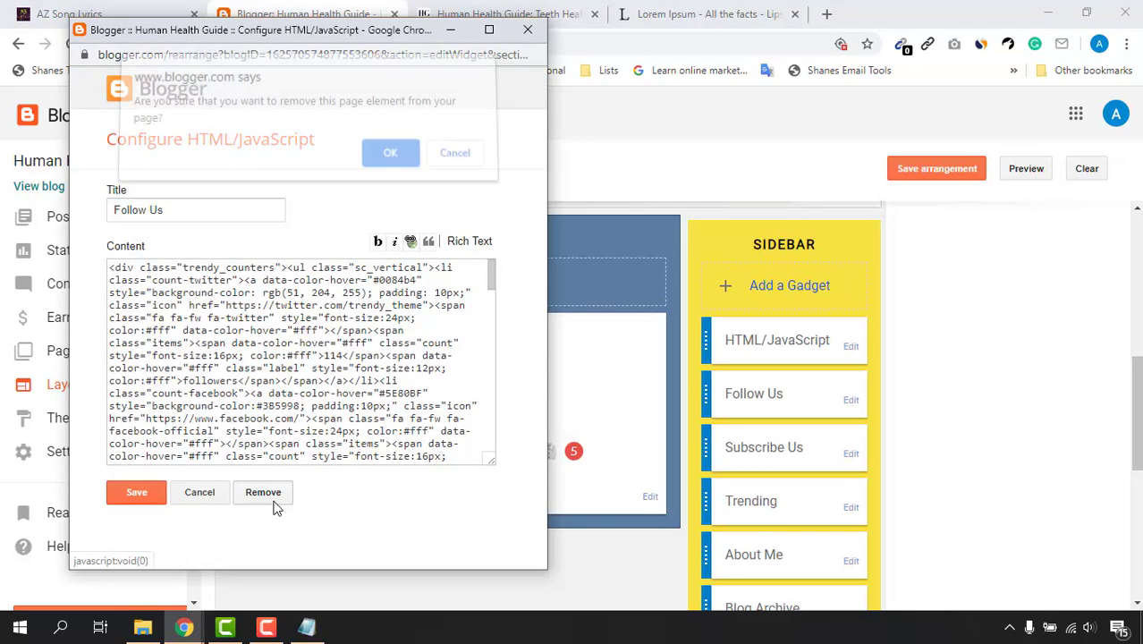
pyautogui.click(387, 165)
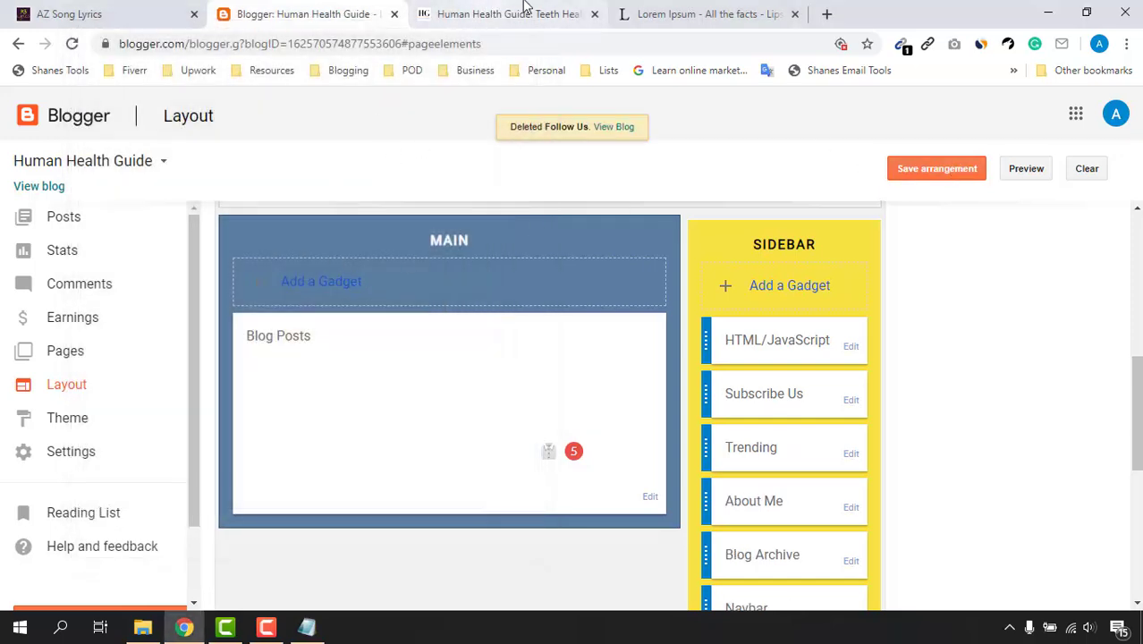
pyautogui.click(927, 178)
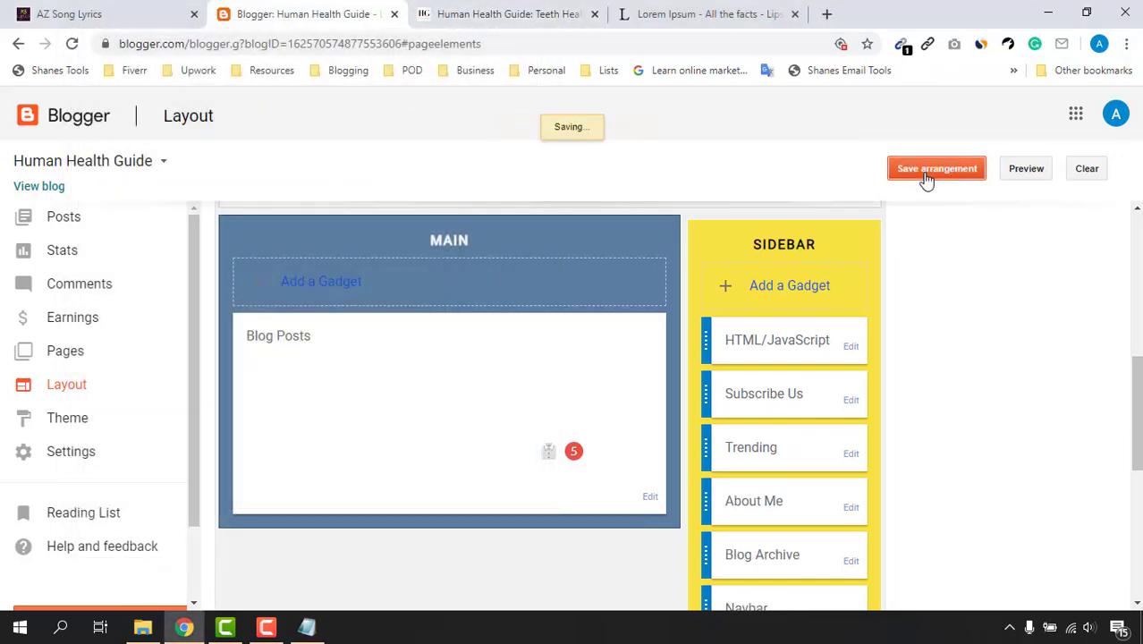
# Reload the published blog's Teeth Health label page and check its sidebar sections down to Blog Archive.
pyautogui.click(452, 11)
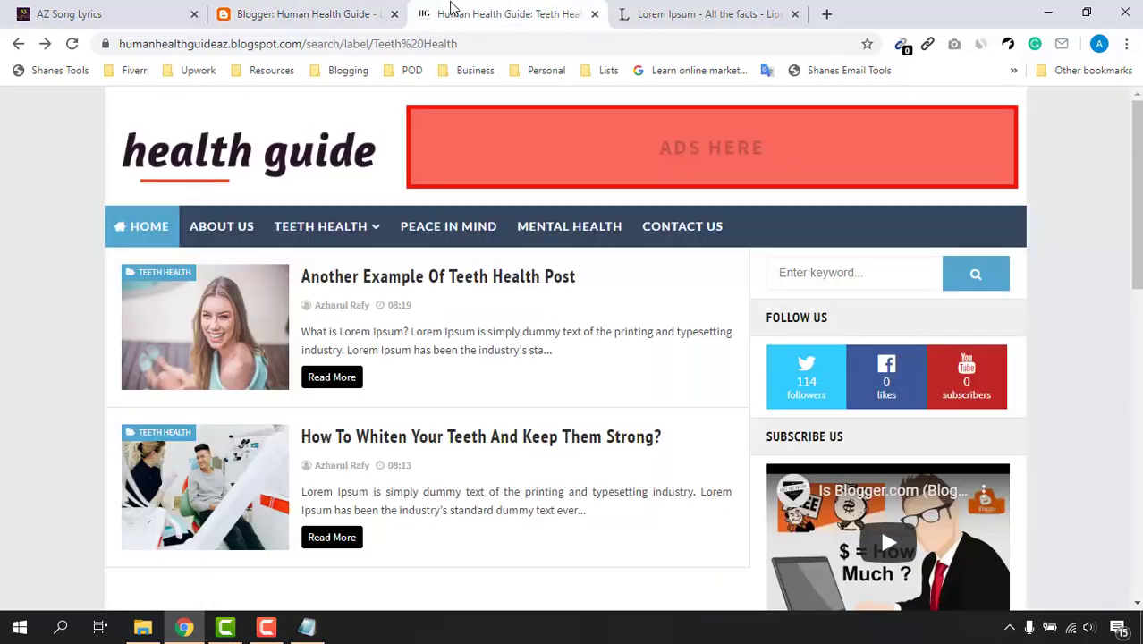
pyautogui.click(71, 43)
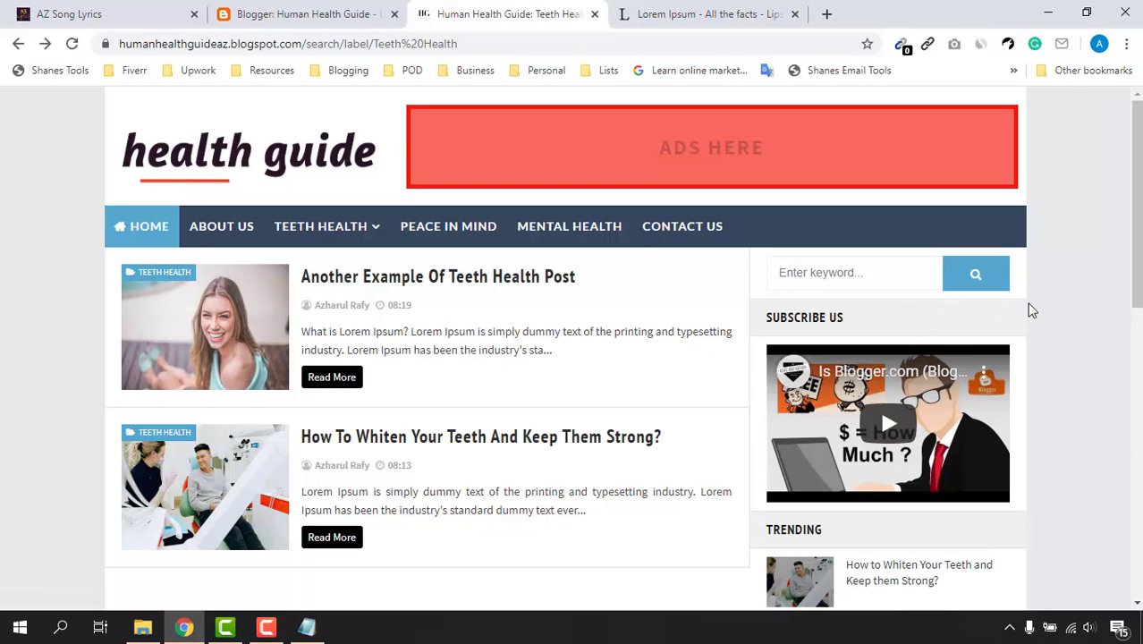
pyautogui.scroll(-3, 1031, 309)
pyautogui.scroll(2, 1101, 401)
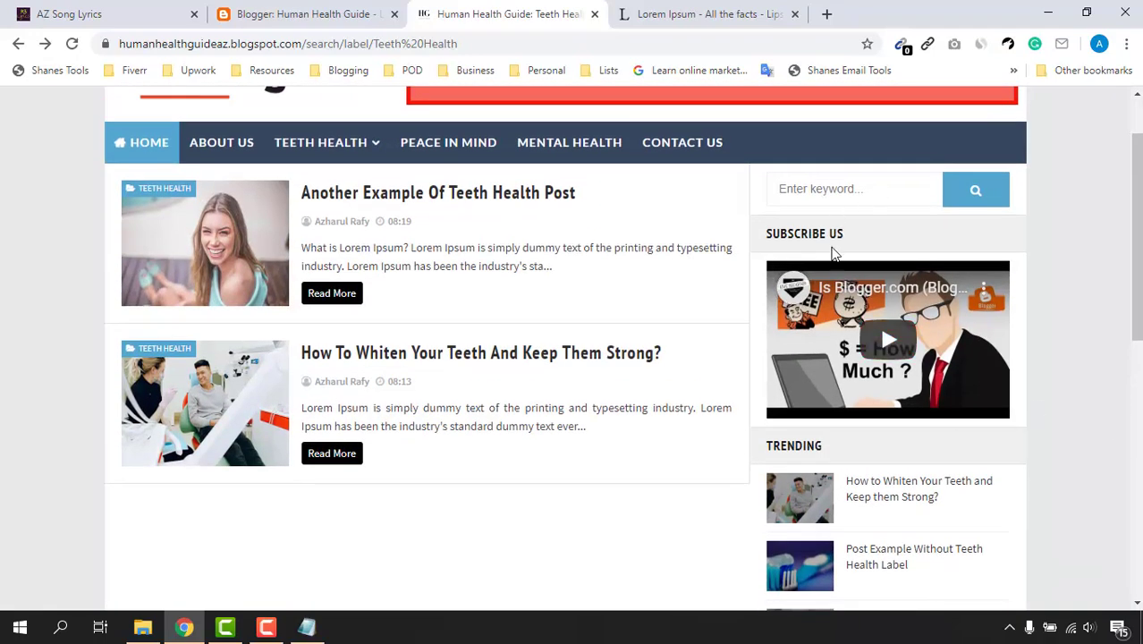
pyautogui.scroll(-5, 850, 371)
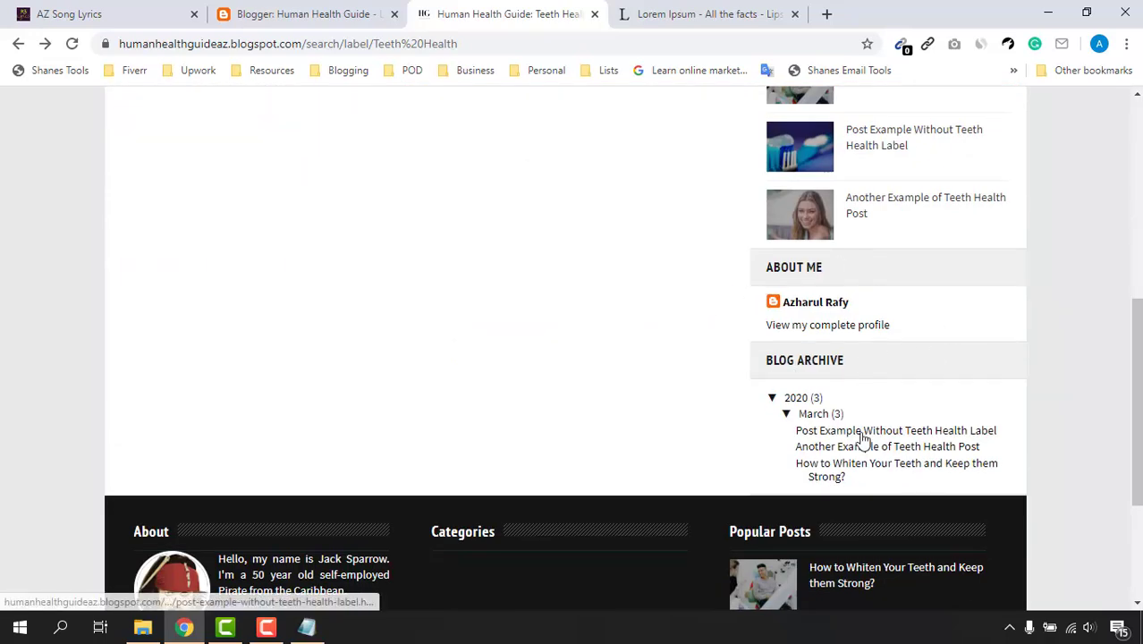
pyautogui.scroll(2, 894, 438)
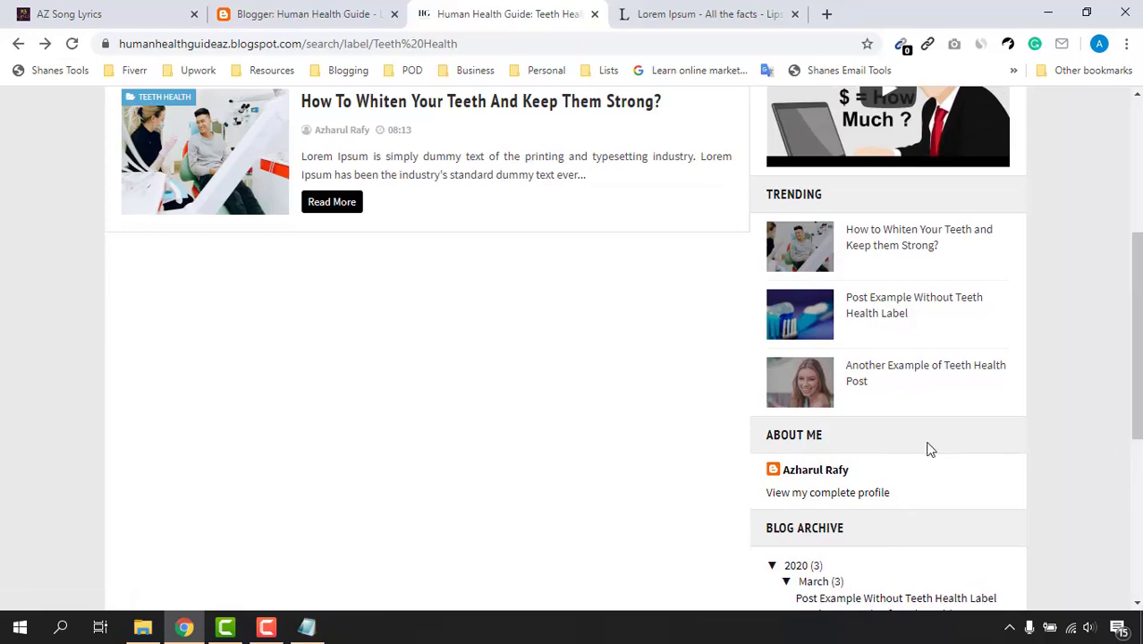
pyautogui.scroll(4, 930, 449)
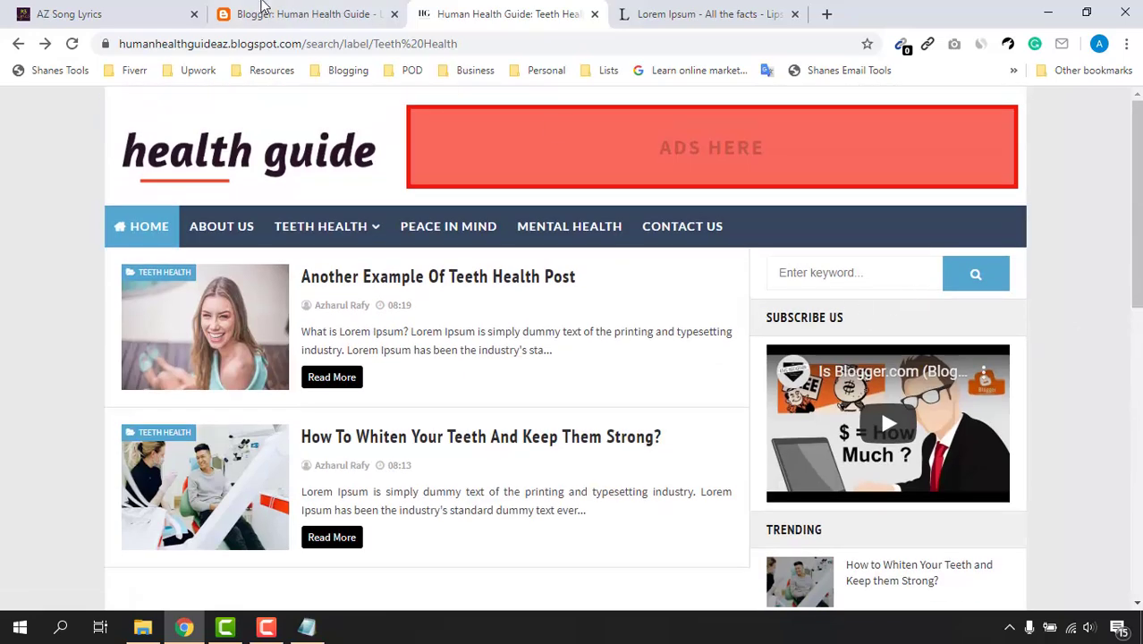
# Return to the Blogger layout and remove the Subscribe Us gadget from the Sidebar.
pyautogui.click(268, 13)
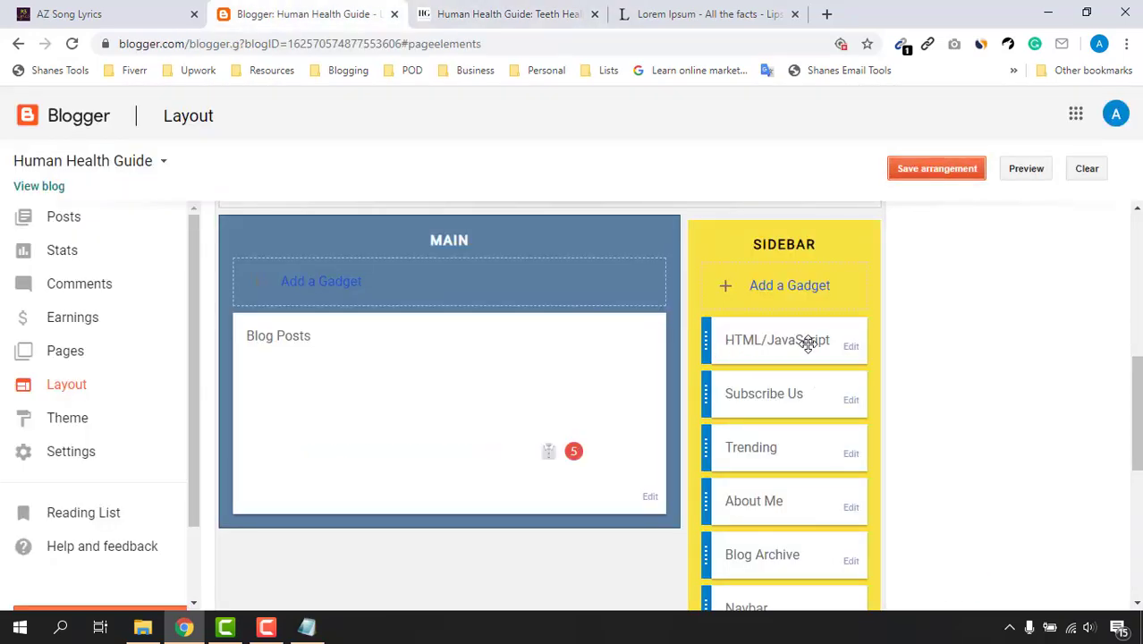
pyautogui.scroll(-2, 823, 367)
pyautogui.scroll(1, 715, 411)
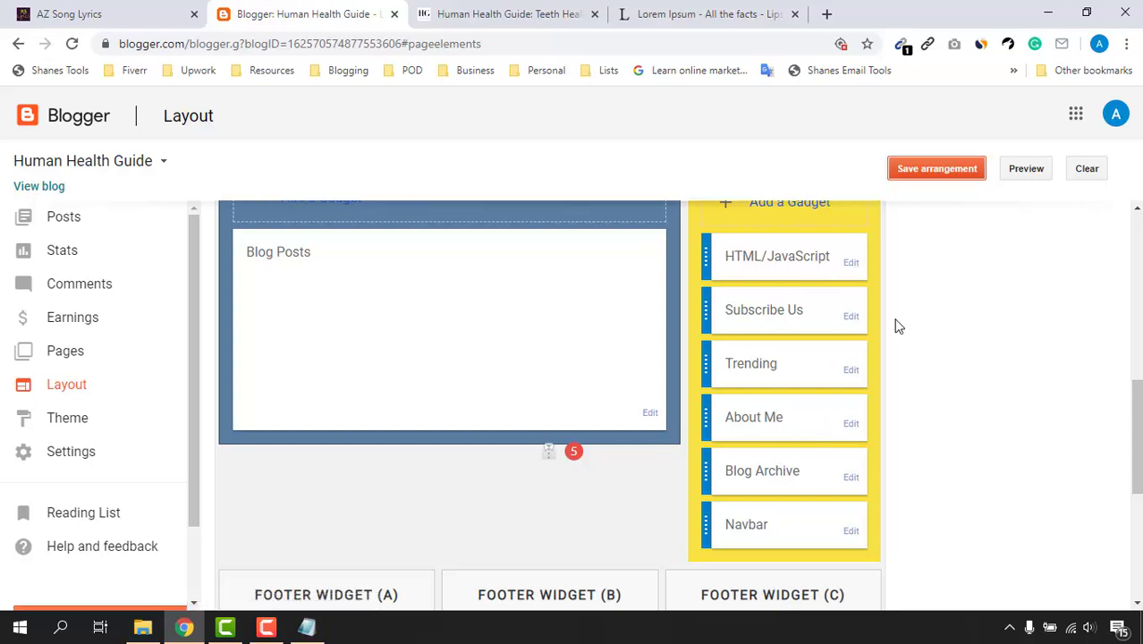
pyautogui.click(850, 315)
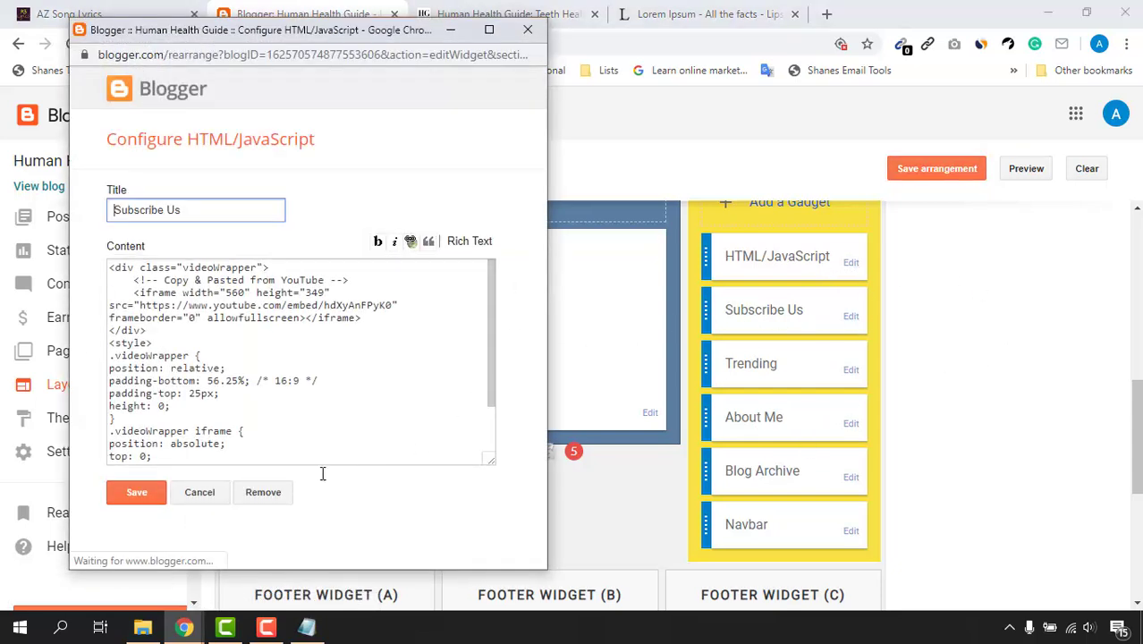
pyautogui.click(278, 493)
pyautogui.click(389, 161)
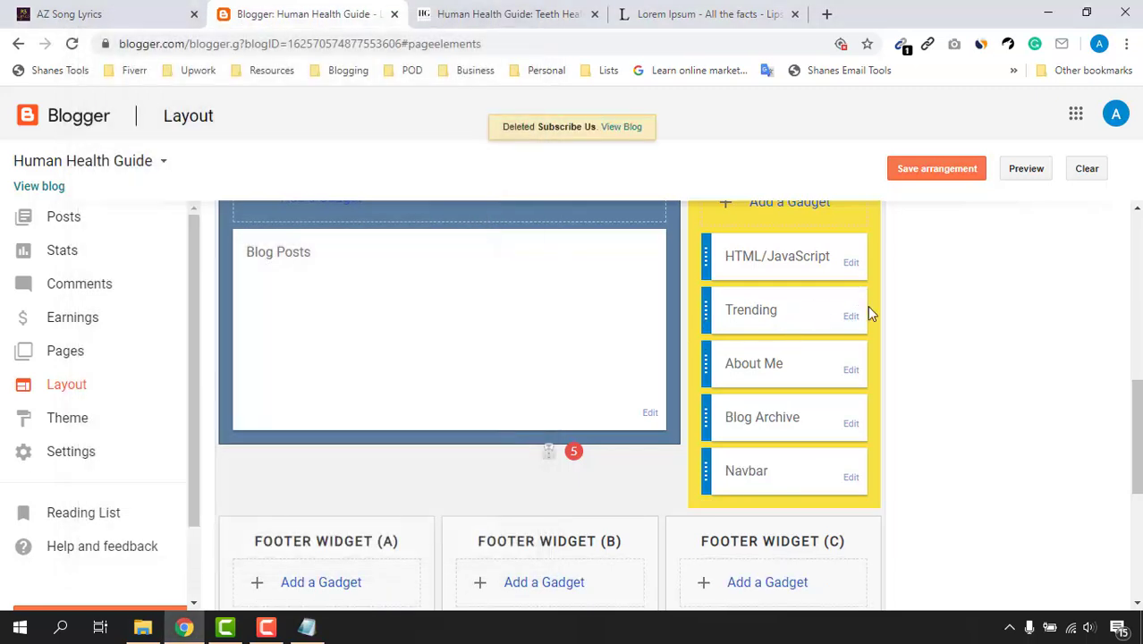
# Remove the About Me and Blog Archive gadgets from the Sidebar.
pyautogui.click(853, 371)
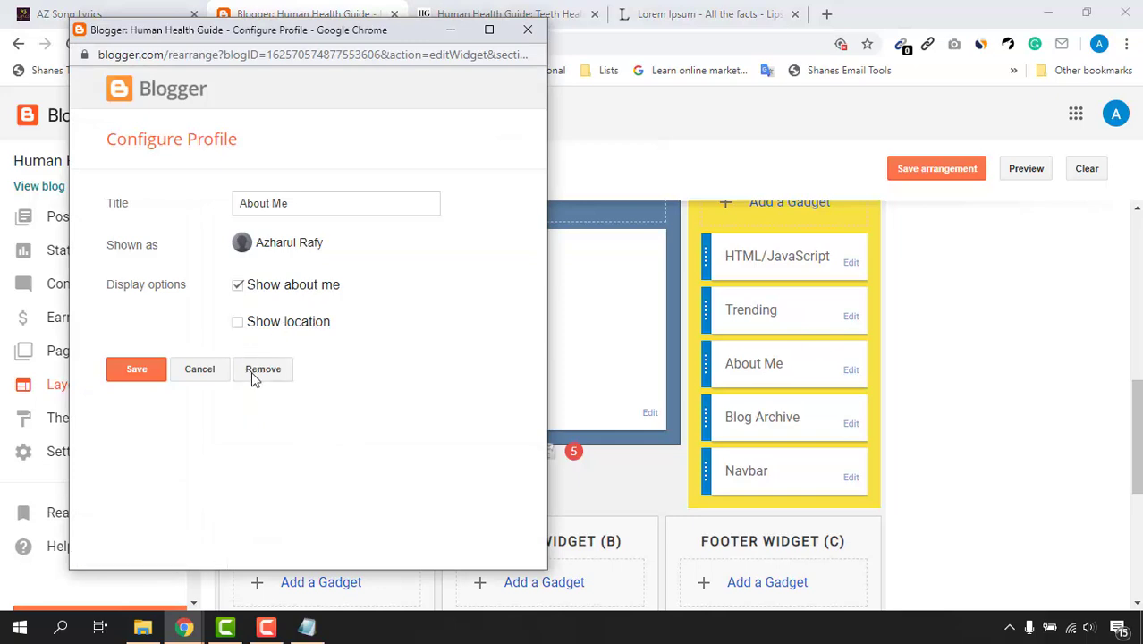
pyautogui.click(257, 372)
pyautogui.click(373, 172)
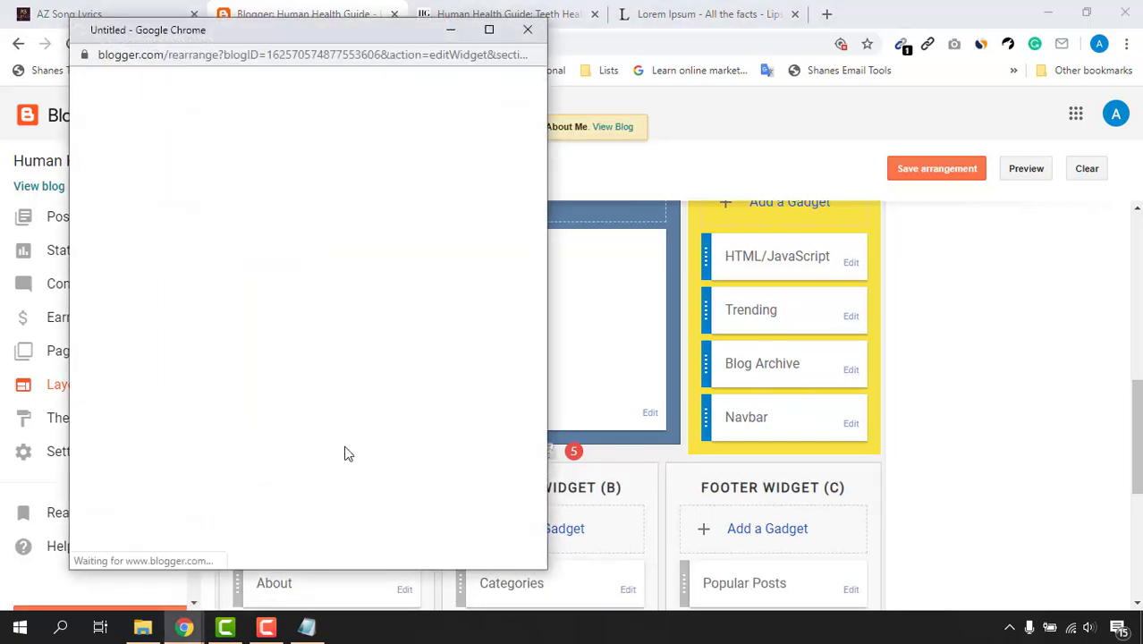
pyautogui.click(261, 529)
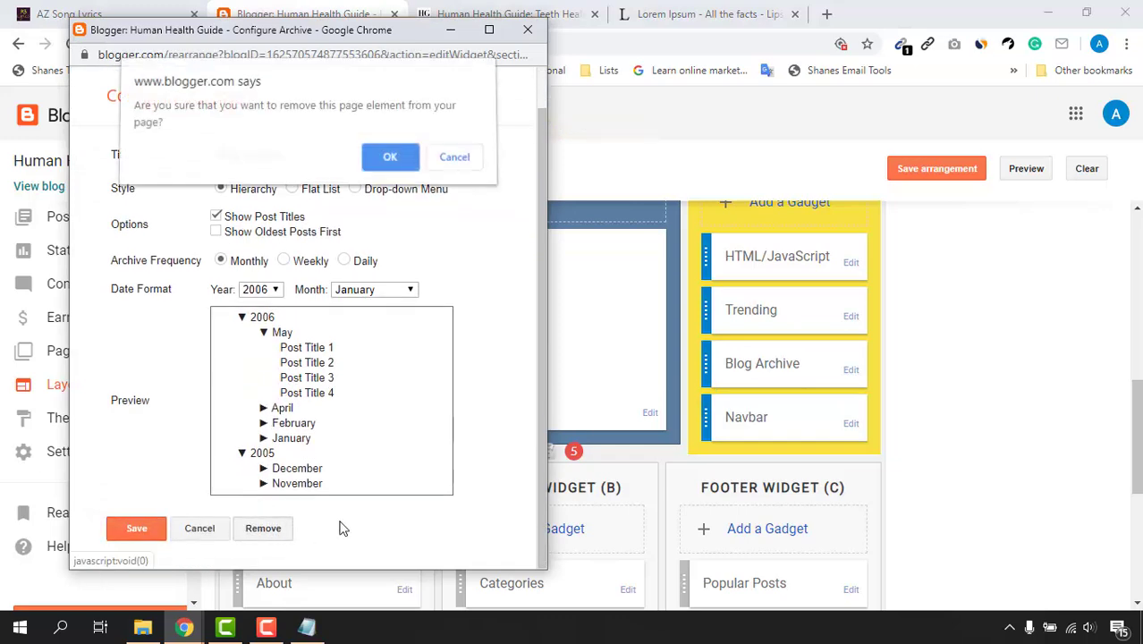
pyautogui.click(405, 173)
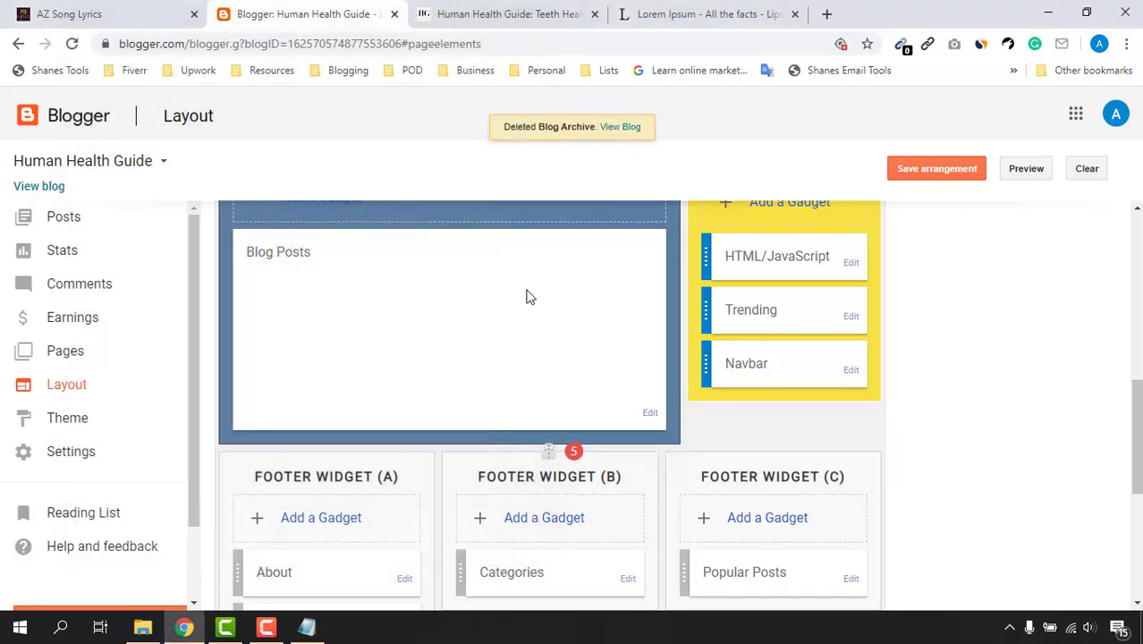
# Add an HTML/JavaScript gadget to the Sidebar, leaving its title and content empty.
pyautogui.scroll(1, 893, 425)
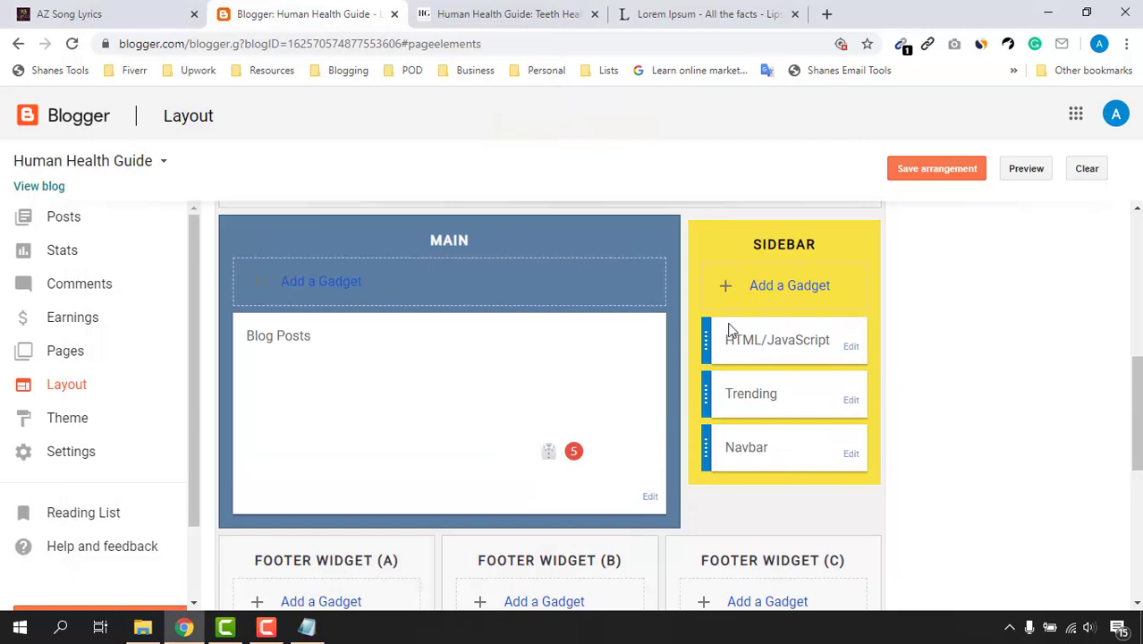
pyautogui.moveTo(732, 396); pyautogui.dragTo(778, 397)
pyautogui.click(798, 286)
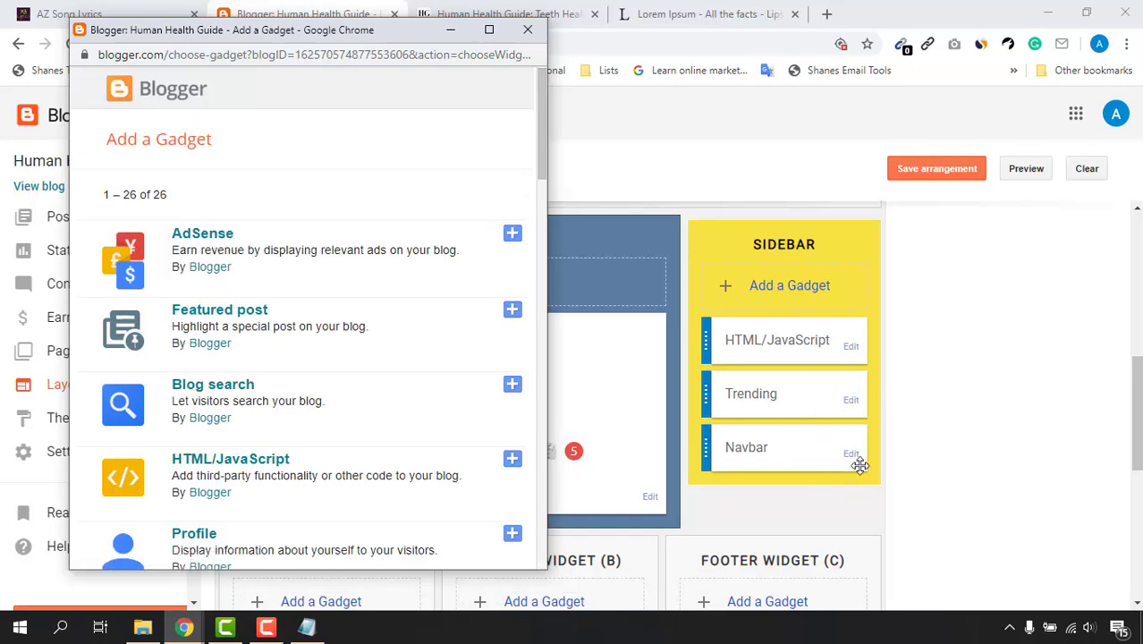
pyautogui.scroll(-2, 358, 382)
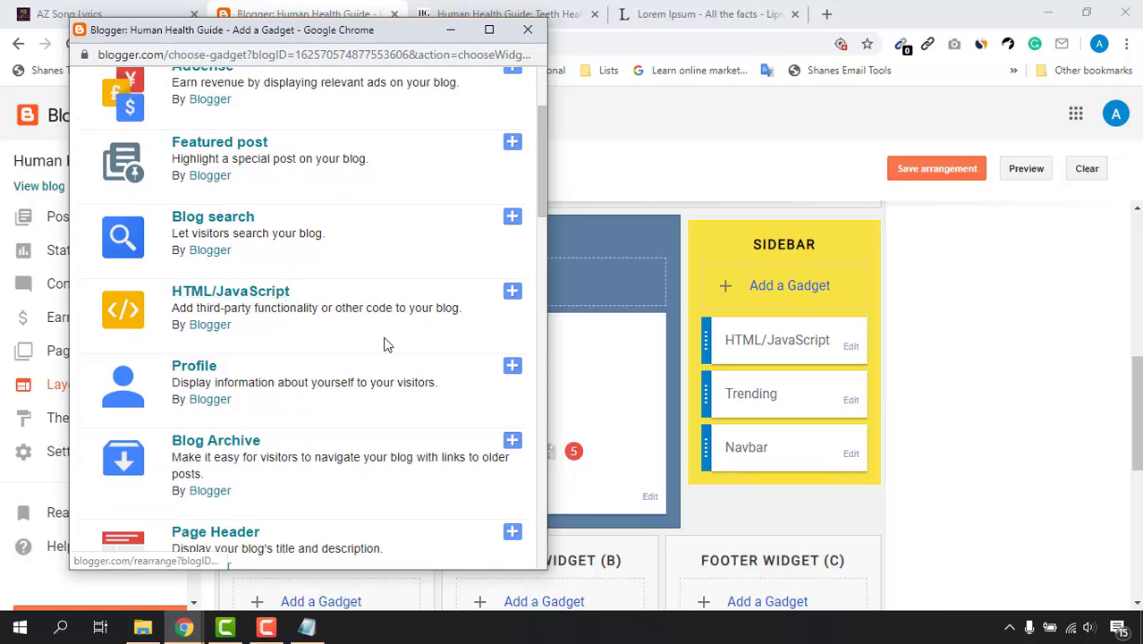
pyautogui.scroll(2, 320, 432)
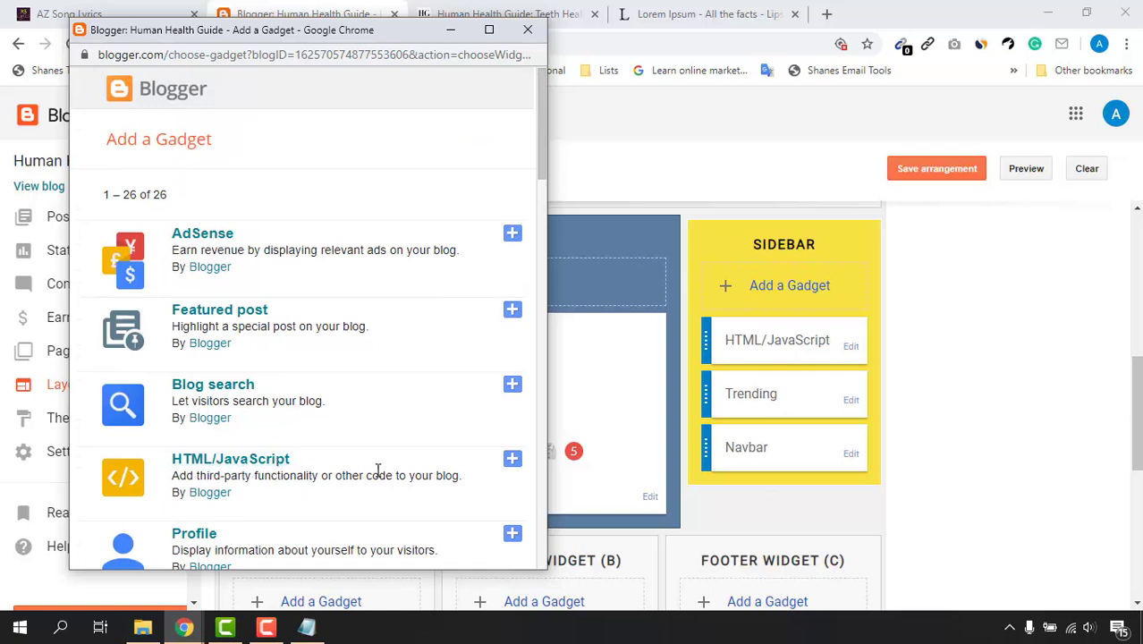
pyautogui.click(512, 460)
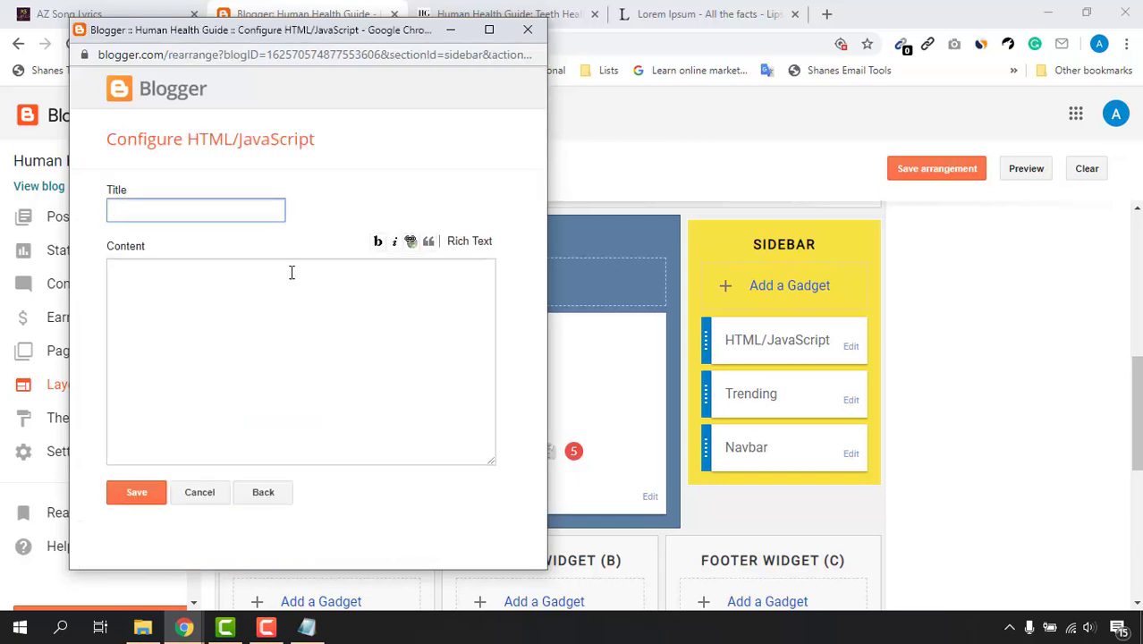
pyautogui.click(235, 325)
pyautogui.click(139, 503)
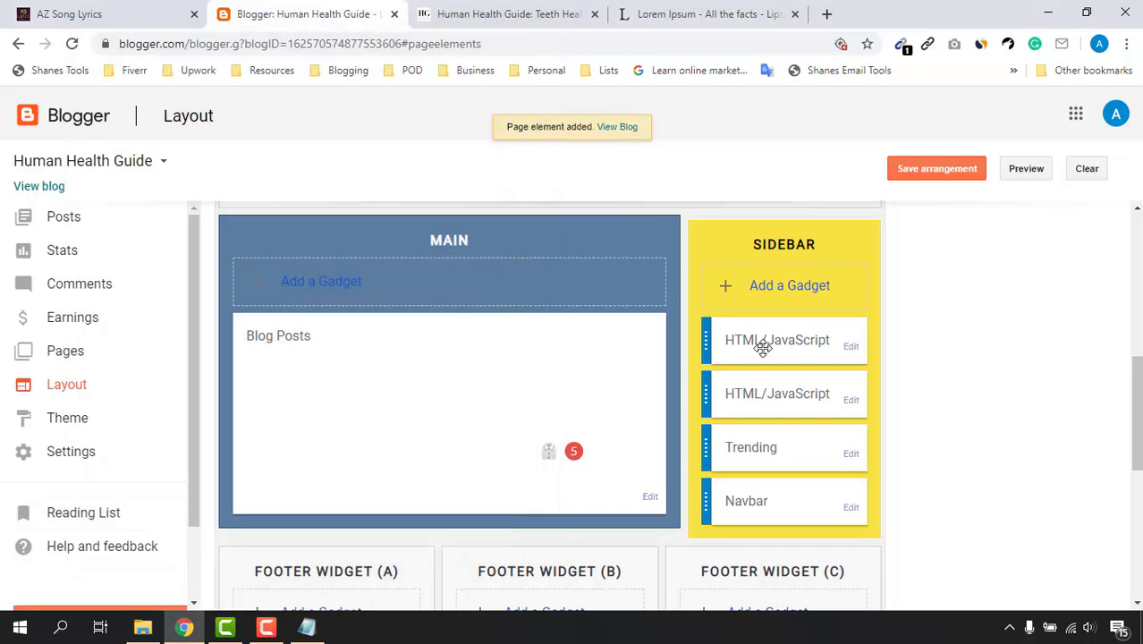
# Move the new HTML/JavaScript gadget below Navbar in the Sidebar and save the arrangement.
pyautogui.moveTo(767, 355); pyautogui.dragTo(767, 515)
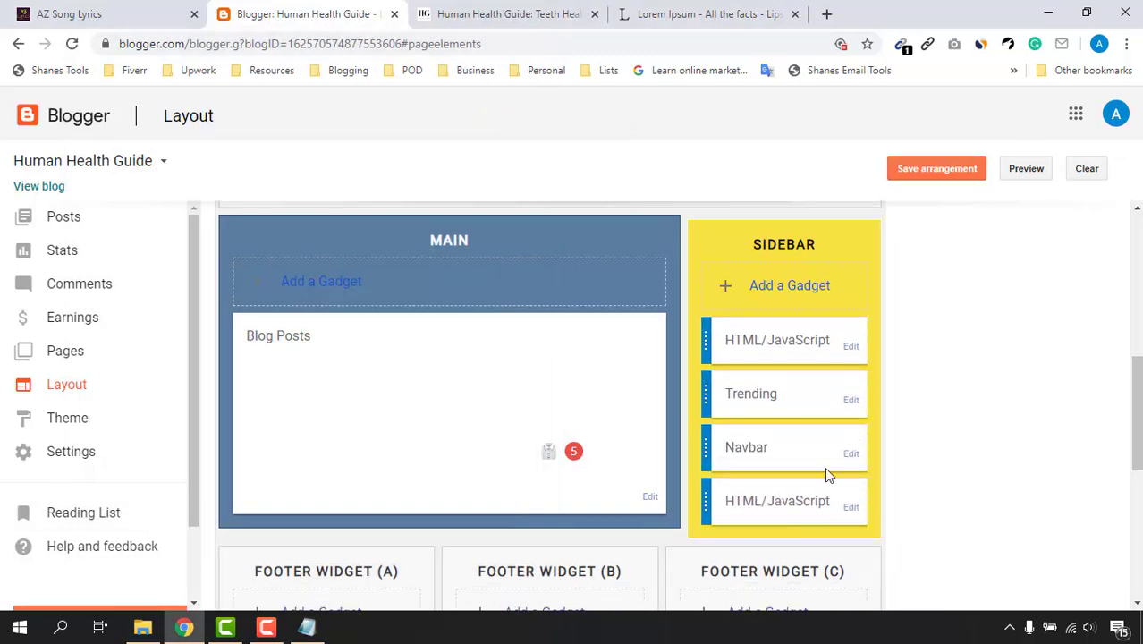
pyautogui.click(936, 170)
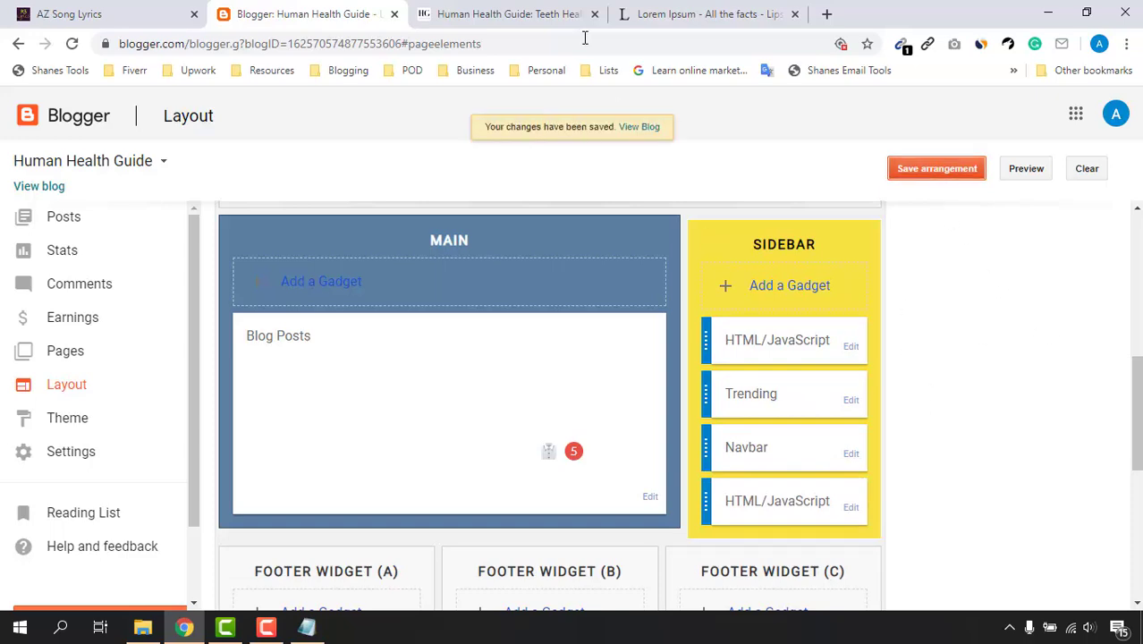
# Reload the published blog, open its home page, and examine the posts, sidebar and footer.
pyautogui.click(550, 14)
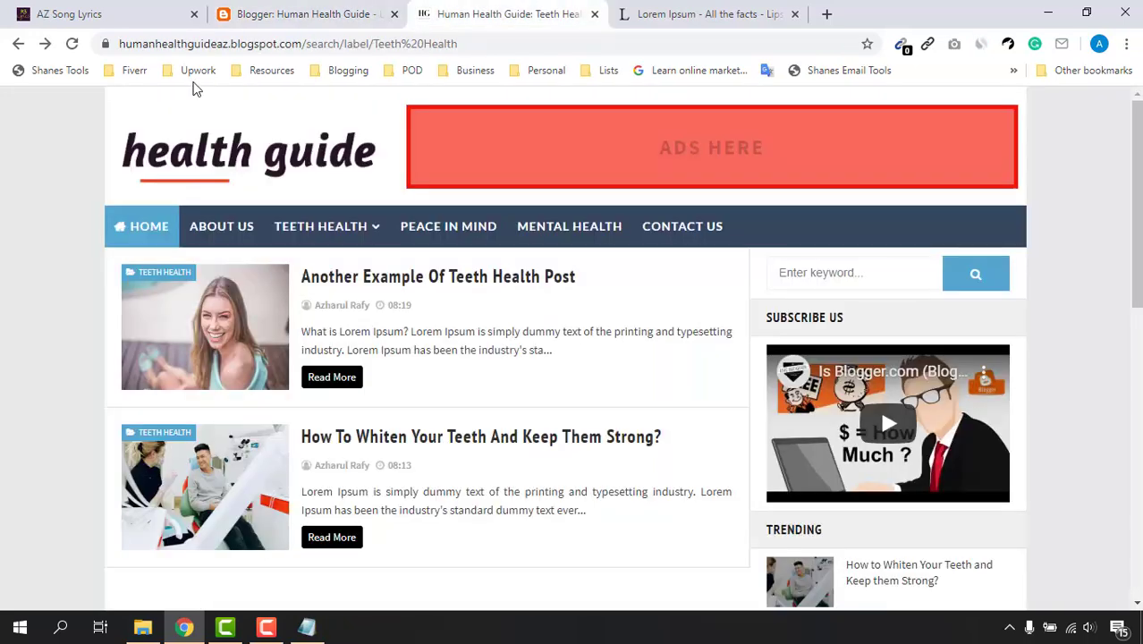
pyautogui.click(72, 43)
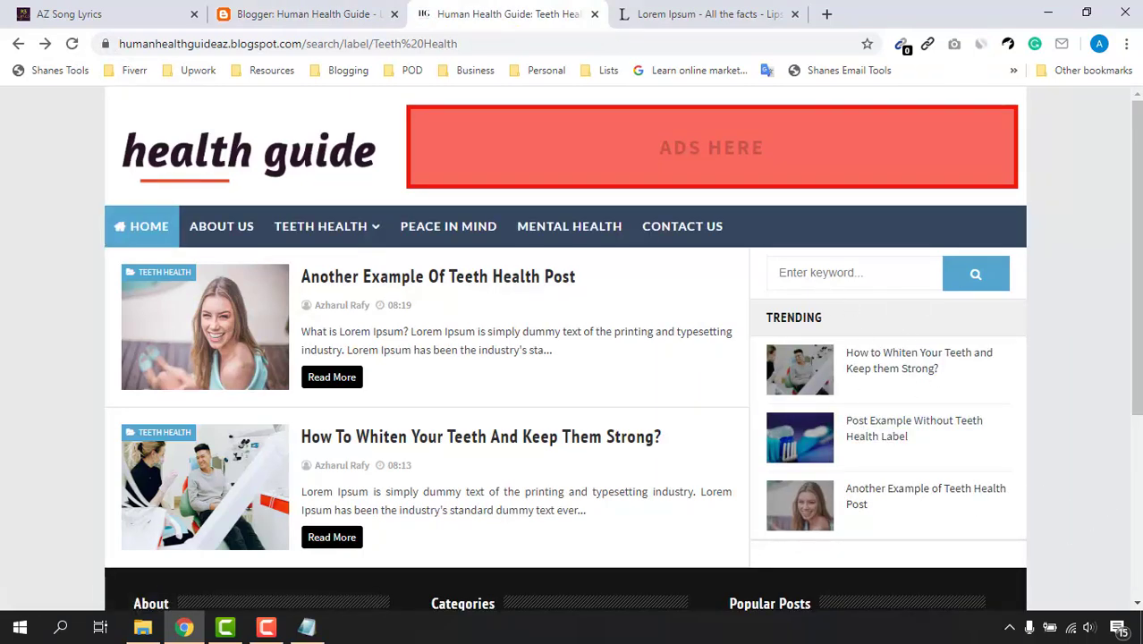
pyautogui.click(124, 233)
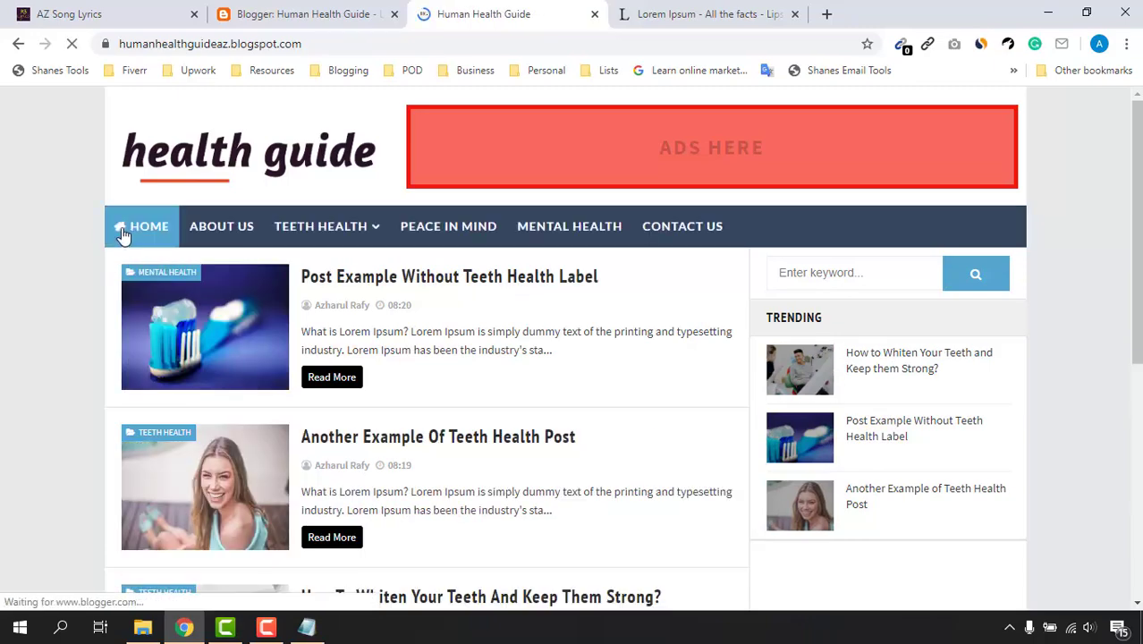
pyautogui.scroll(-4, 990, 390)
pyautogui.scroll(3, 267, 409)
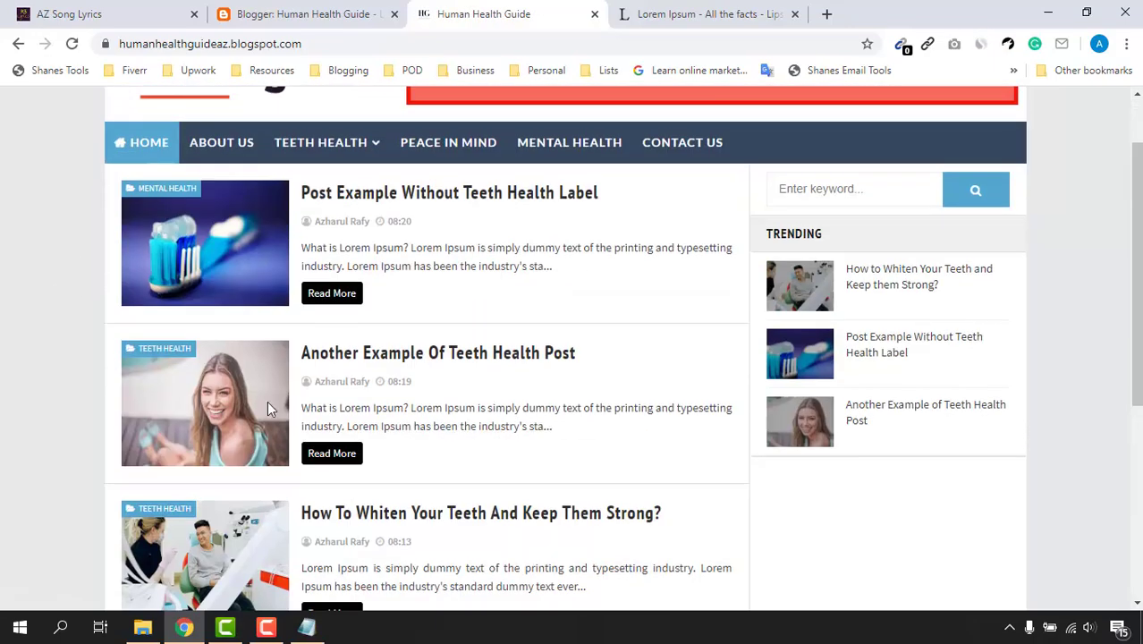
pyautogui.scroll(-4, 1064, 349)
pyautogui.scroll(5, 1046, 407)
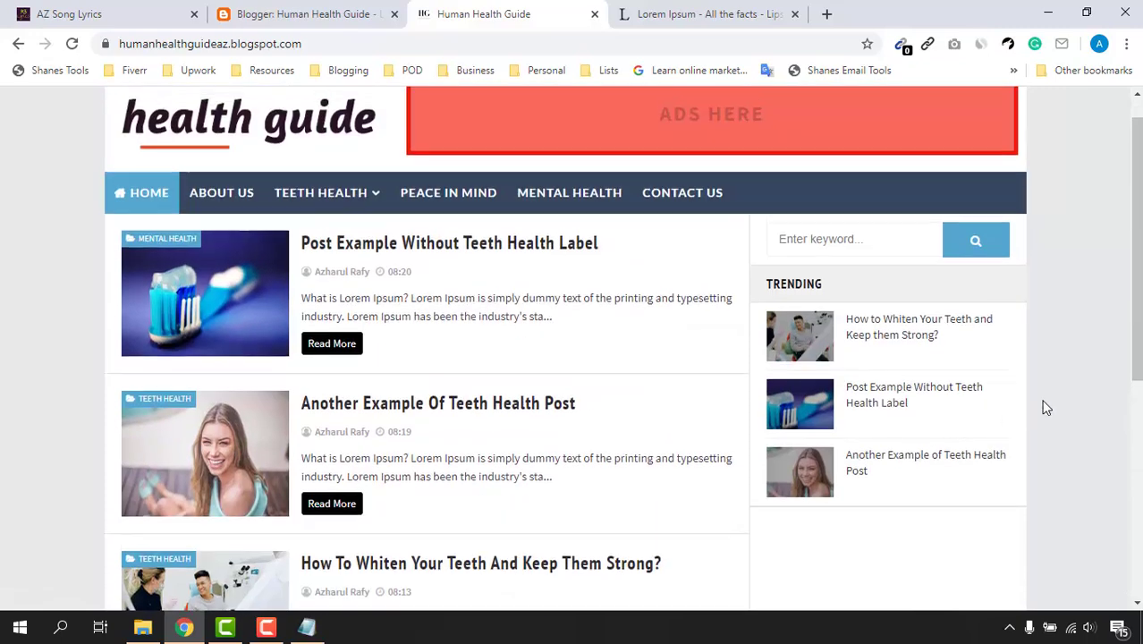
pyautogui.scroll(-3, 1064, 398)
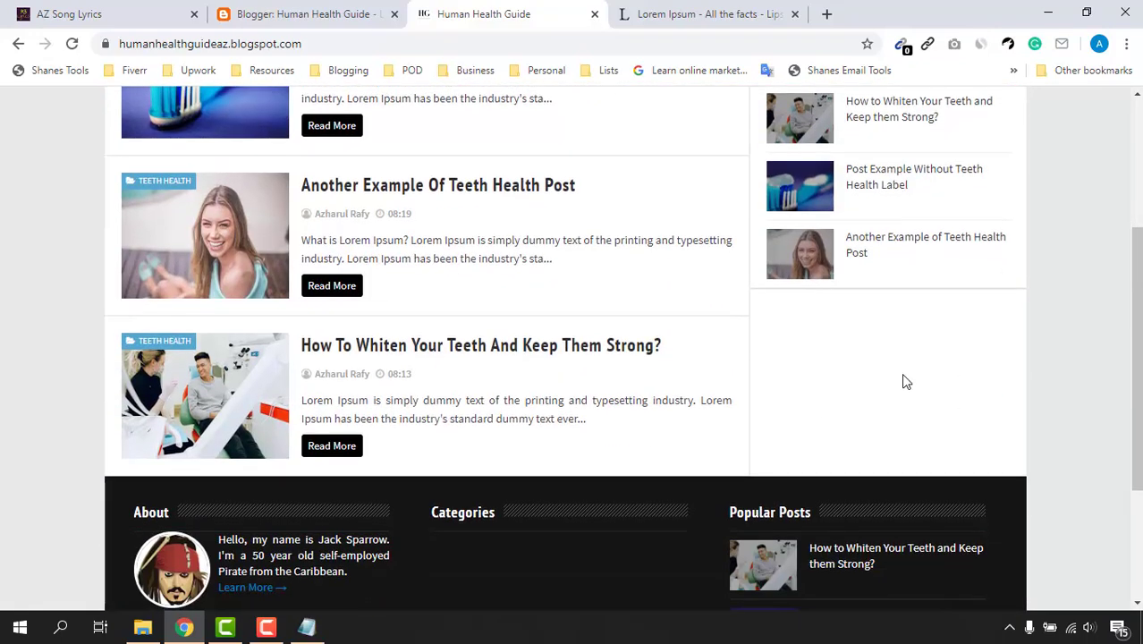
pyautogui.scroll(2, 821, 450)
pyautogui.scroll(-2, 931, 452)
pyautogui.scroll(2, 871, 470)
pyautogui.scroll(1, 878, 447)
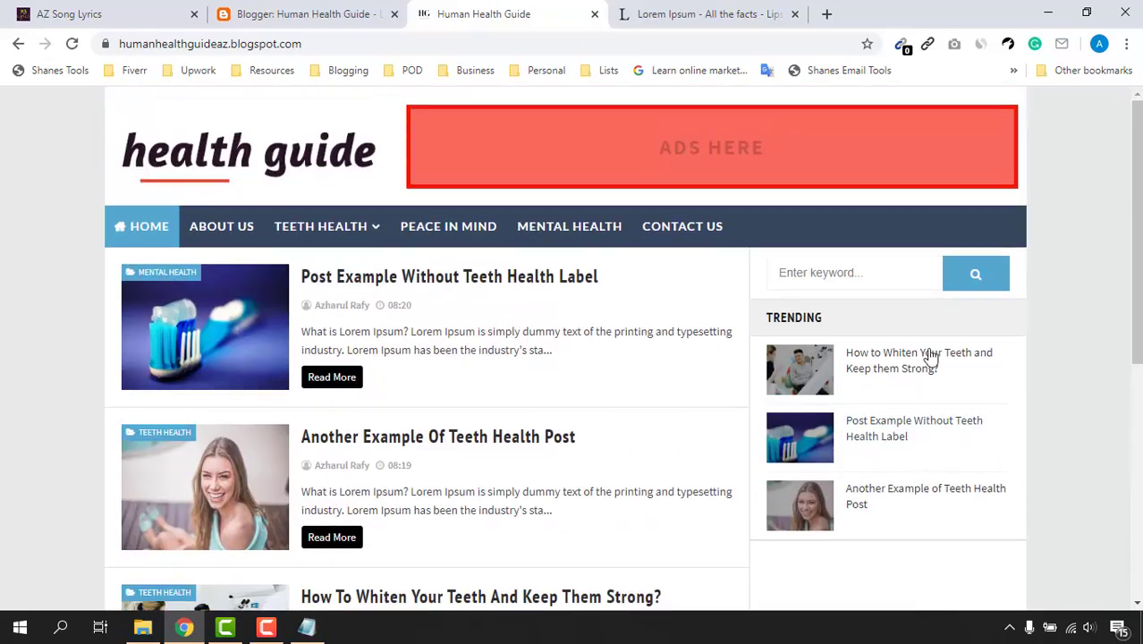
# Add a Contact Form gadget to the layout's Sidebar with the title "Contact US".
pyautogui.click(265, 16)
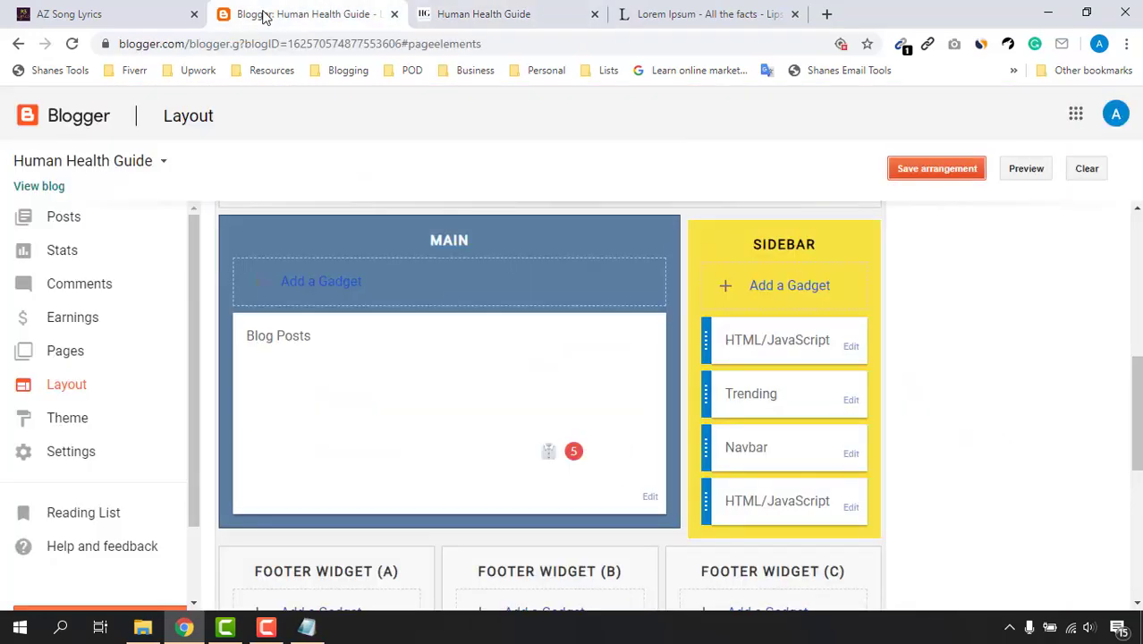
pyautogui.click(782, 287)
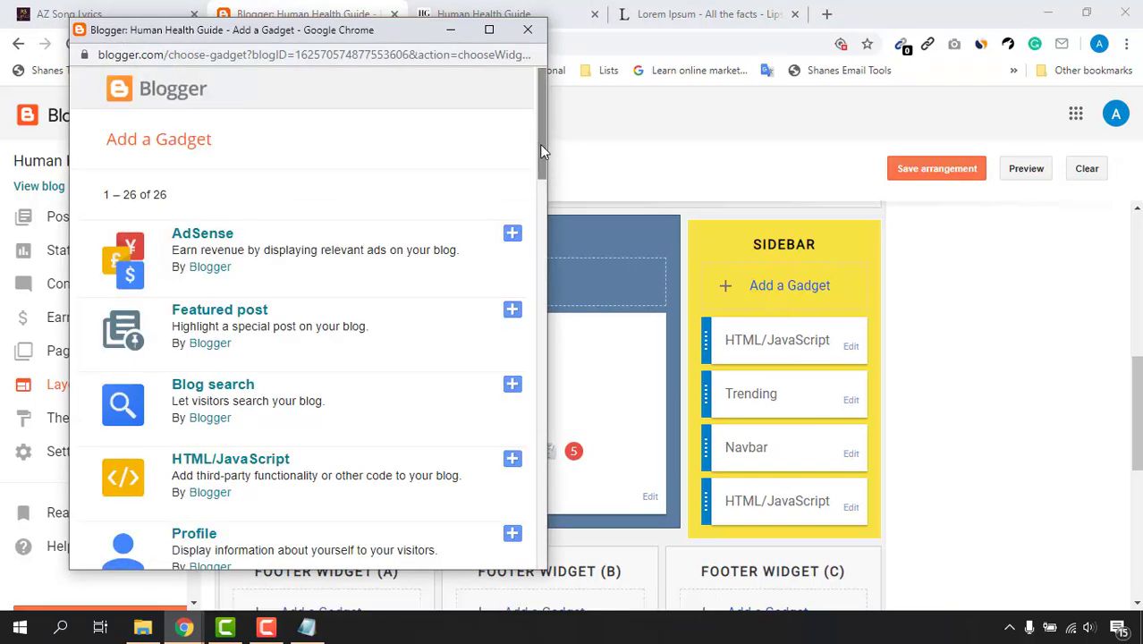
pyautogui.moveTo(539, 144); pyautogui.dragTo(516, 536)
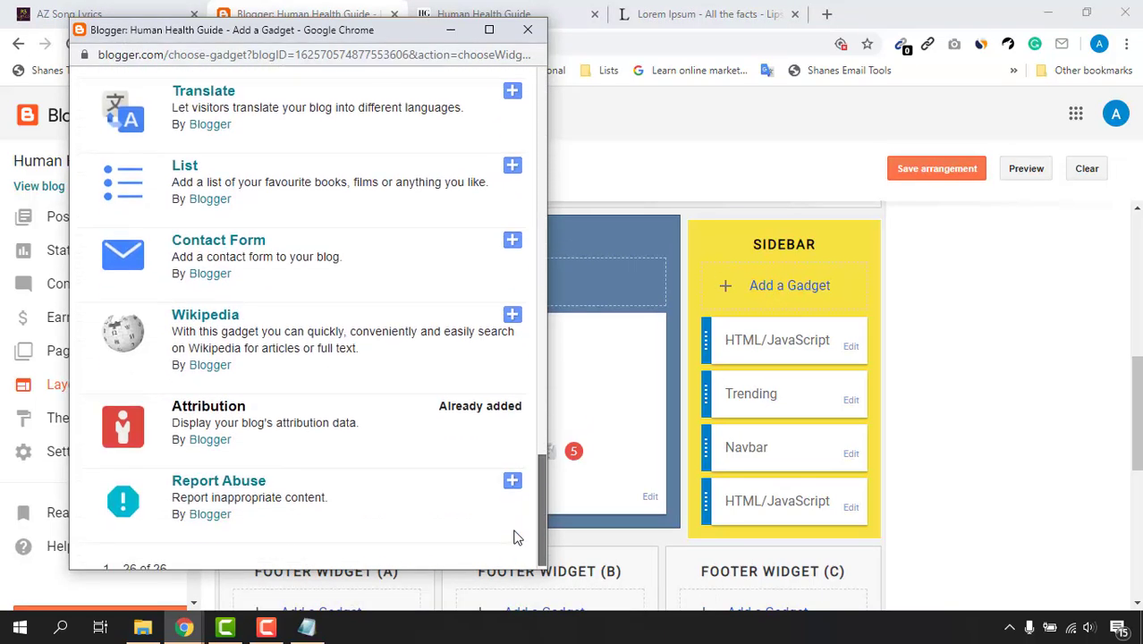
pyautogui.click(513, 233)
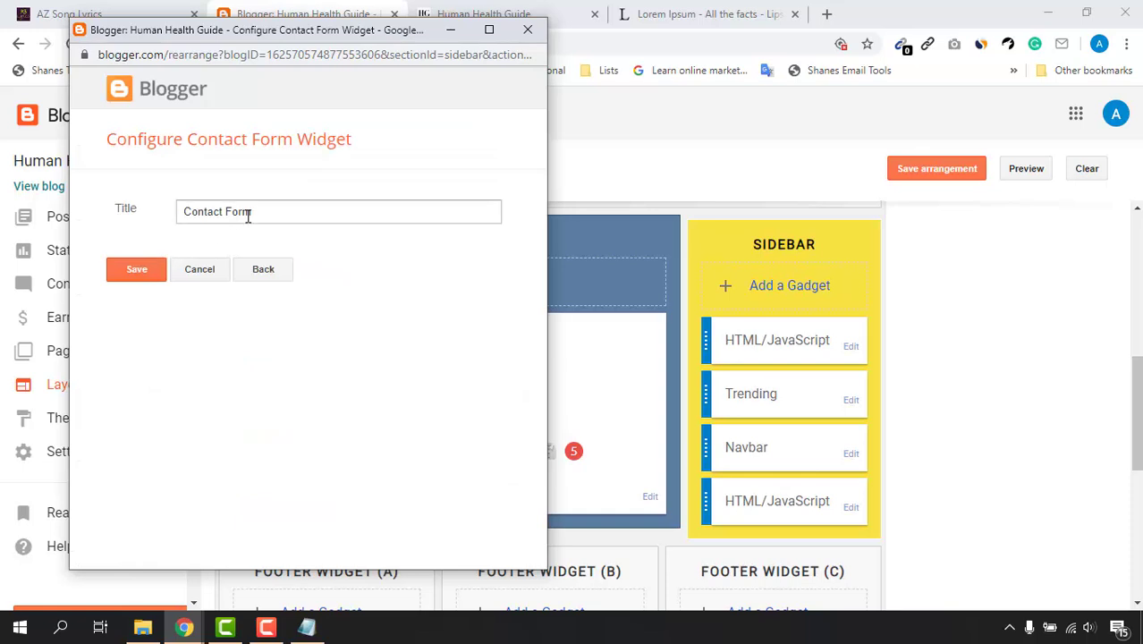
pyautogui.doubleClick(257, 215)
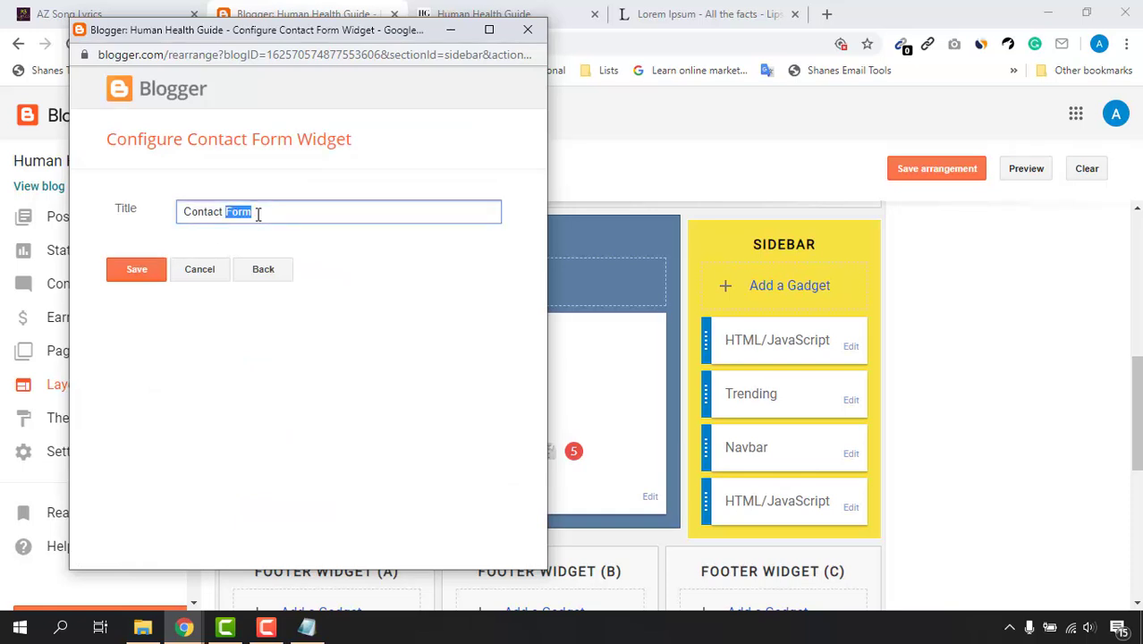
pyautogui.write('US')
pyautogui.click(127, 275)
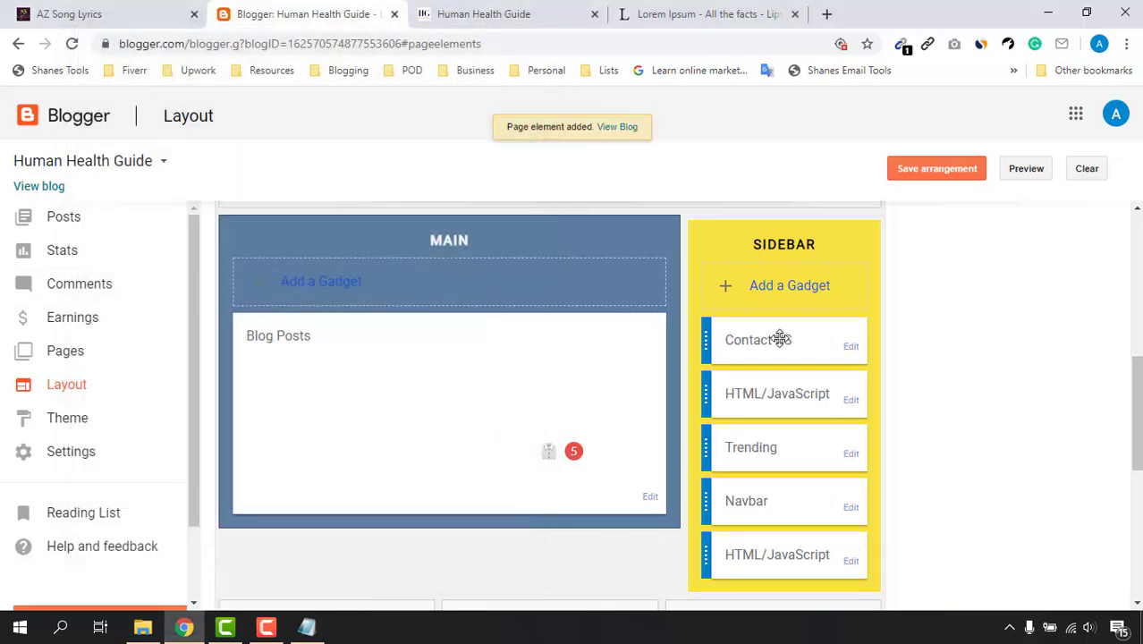
# Move the Contact US gadget to the end of the Sidebar, below the last HTML/JavaScript gadget, and save the arrangement.
pyautogui.moveTo(779, 355); pyautogui.dragTo(775, 569)
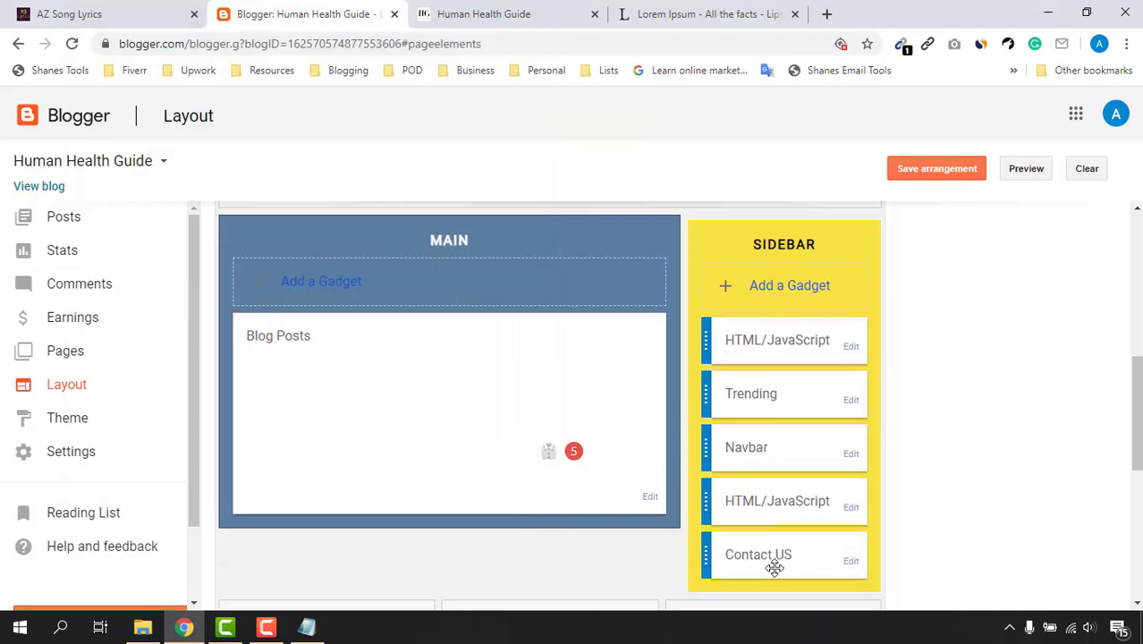
pyautogui.click(940, 169)
# Reload the published blog and examine the Contact US form's name and message fields in the sidebar.
pyautogui.click(423, 20)
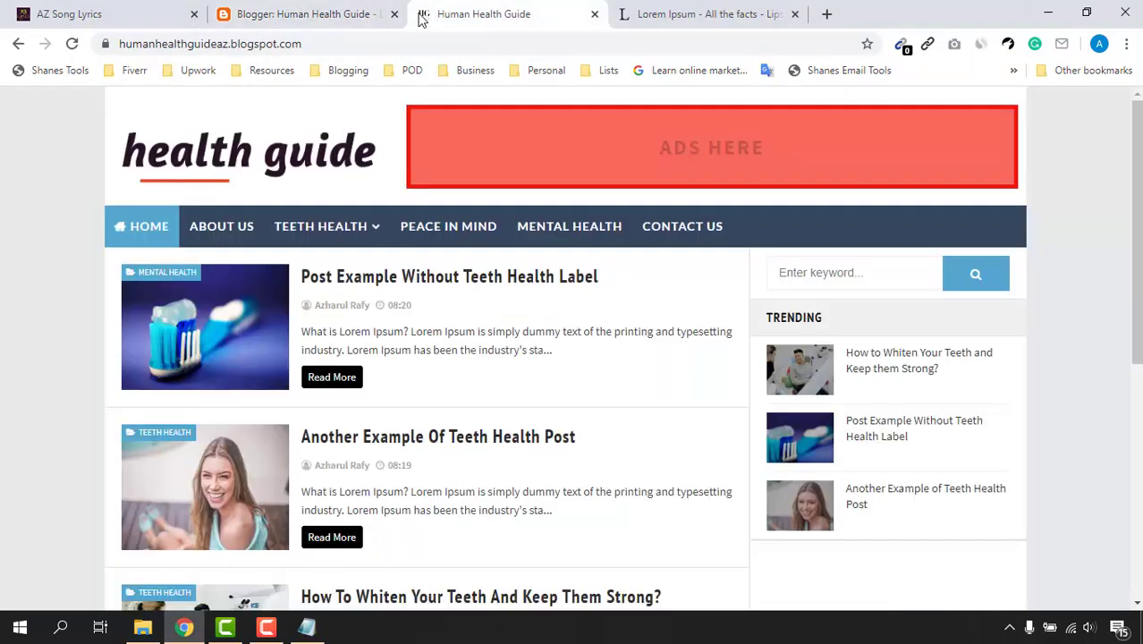
pyautogui.click(74, 44)
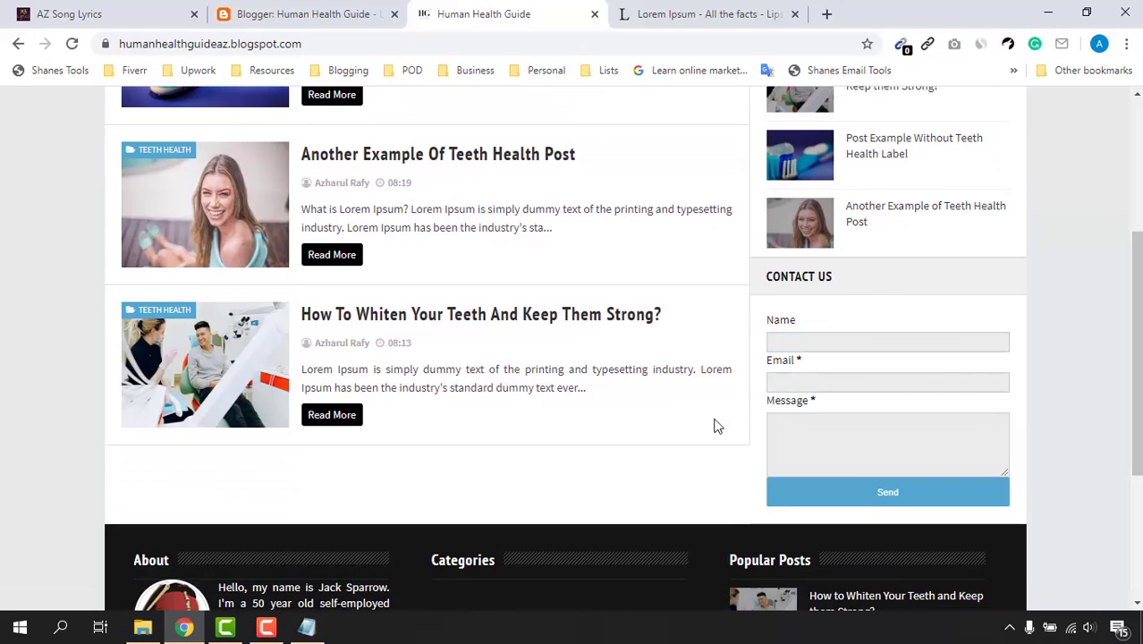
pyautogui.scroll(3, 512, 426)
pyautogui.scroll(-4, 511, 372)
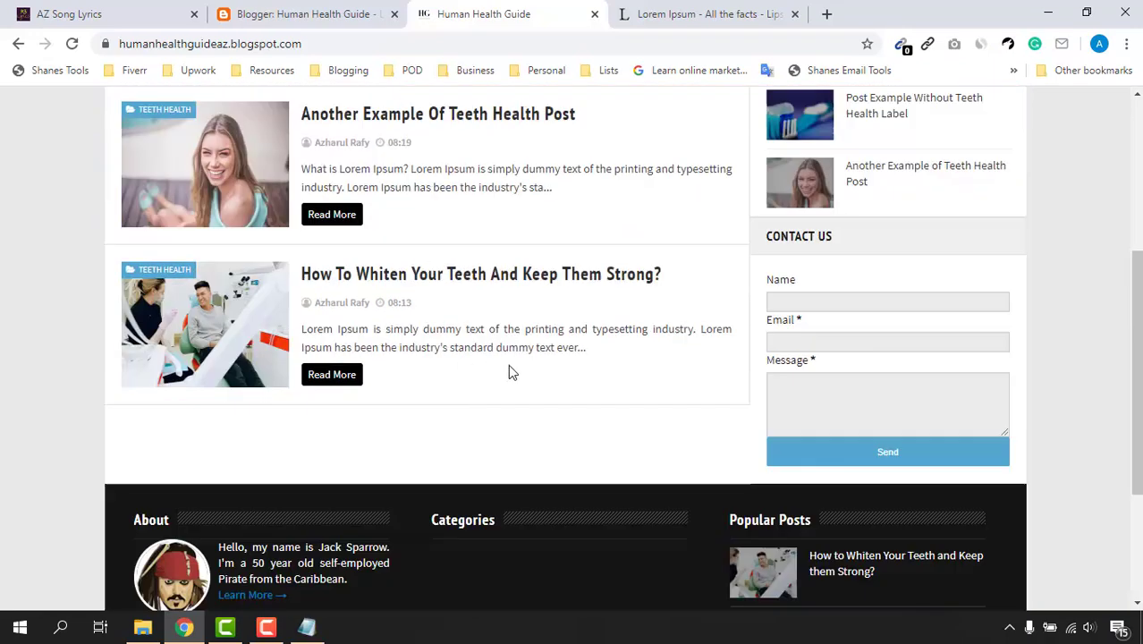
pyautogui.scroll(1, 856, 348)
pyautogui.click(813, 343)
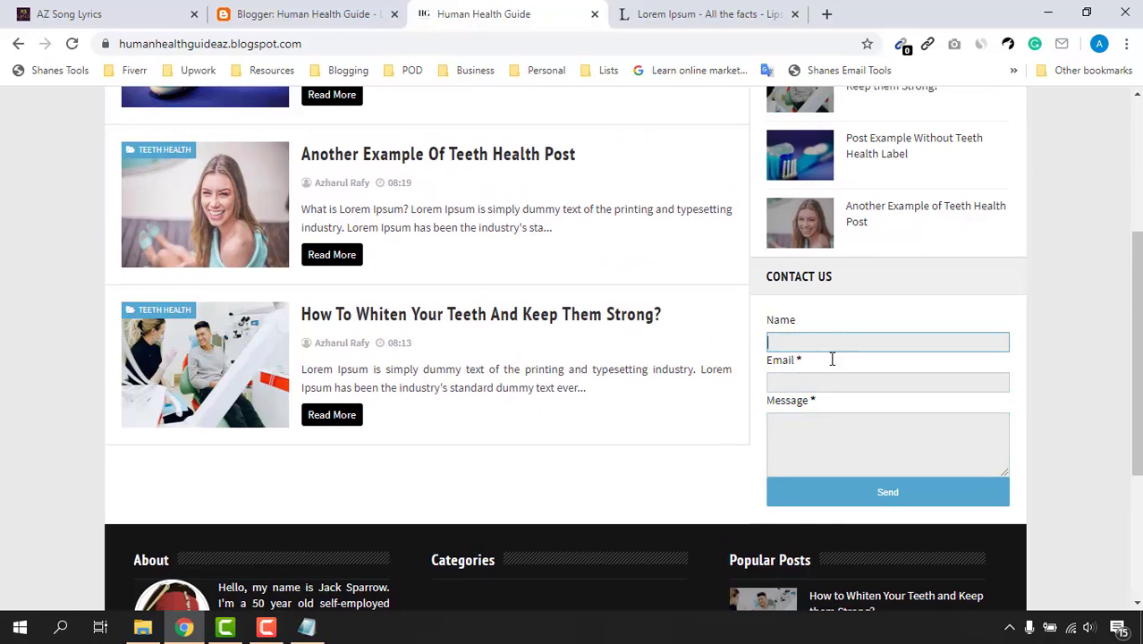
pyautogui.click(878, 423)
pyautogui.click(831, 468)
# Examine the published home page from the header down to the About, Categories and Popular Posts footer columns.
pyautogui.scroll(-3, 969, 457)
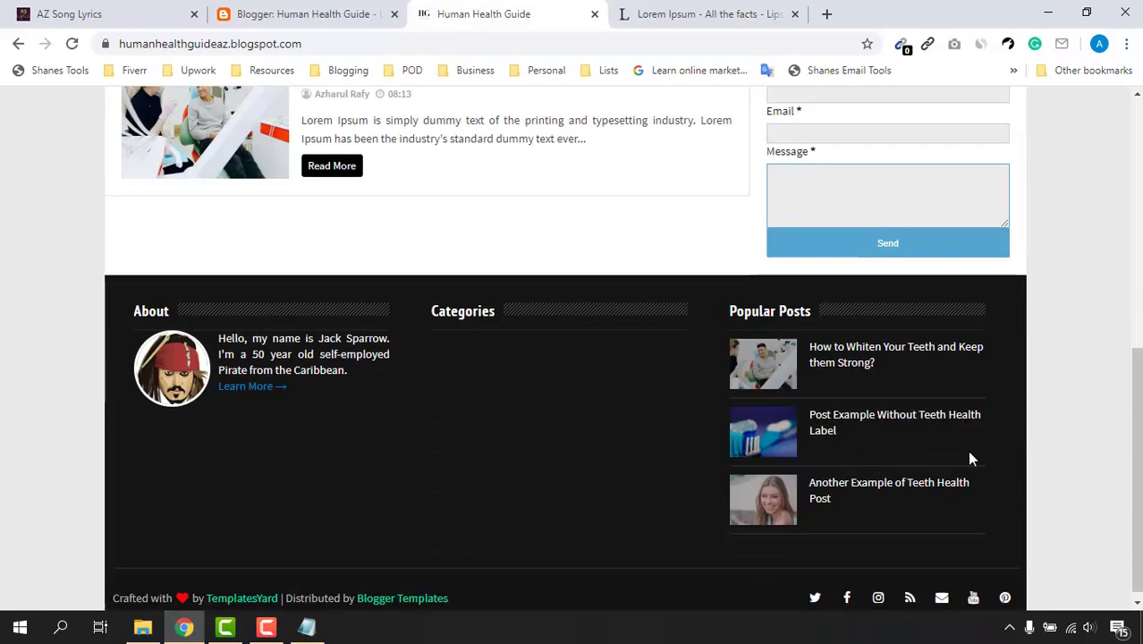
pyautogui.scroll(6, 745, 351)
pyautogui.scroll(-1, 745, 351)
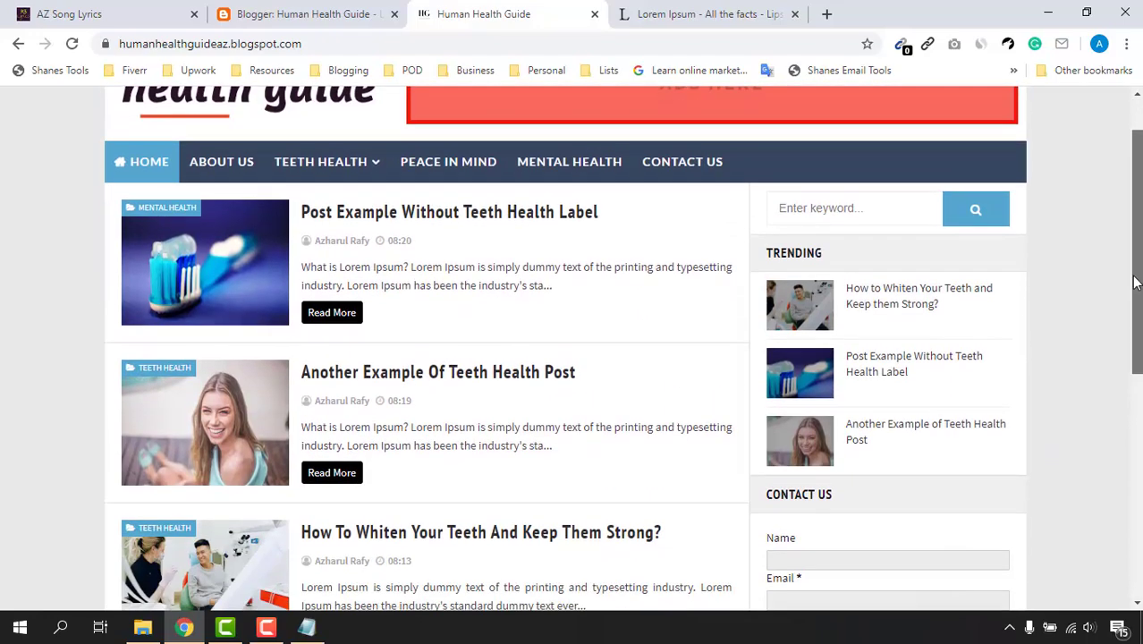
pyautogui.scroll(-4, 745, 350)
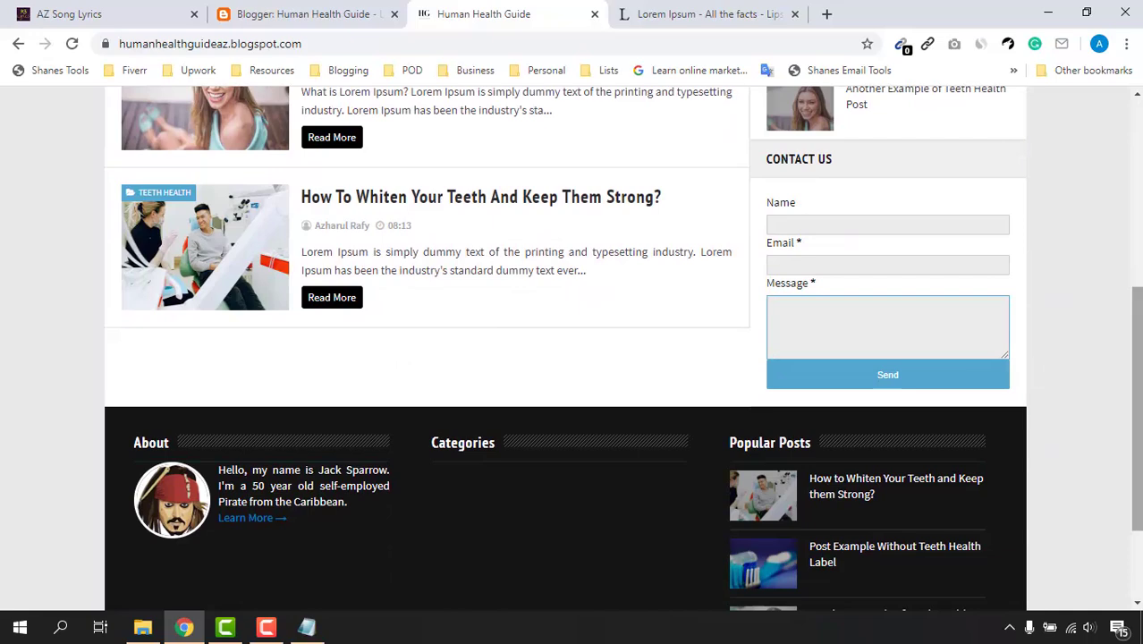
pyautogui.scroll(-1, 1136, 351)
pyautogui.scroll(-1, 1067, 416)
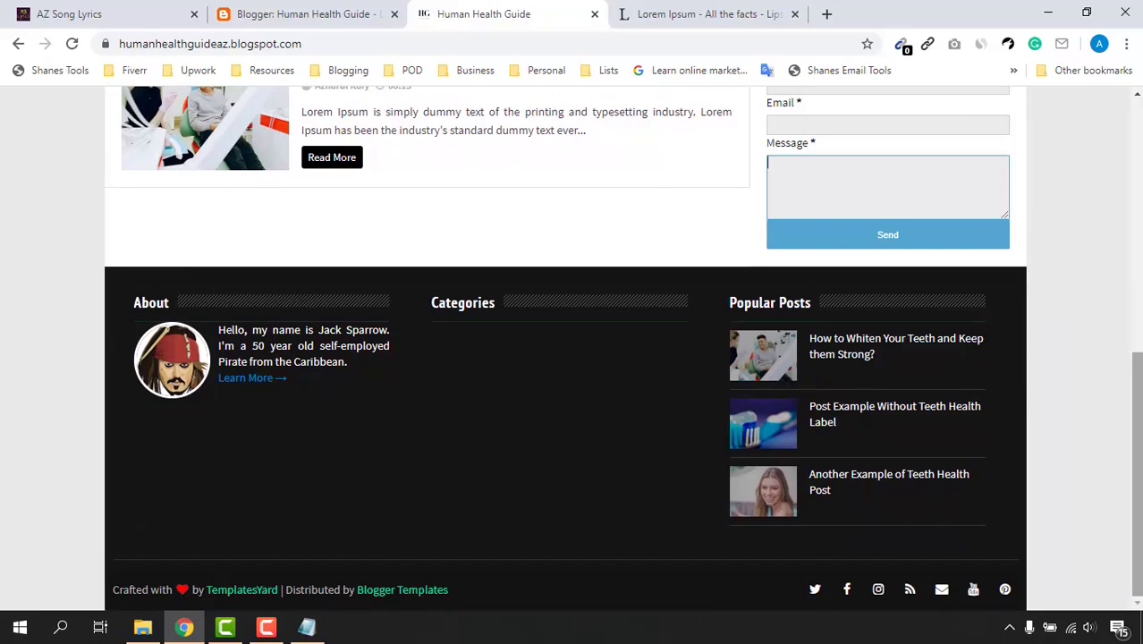
pyautogui.moveTo(1136, 465); pyautogui.dragTo(1136, 442)
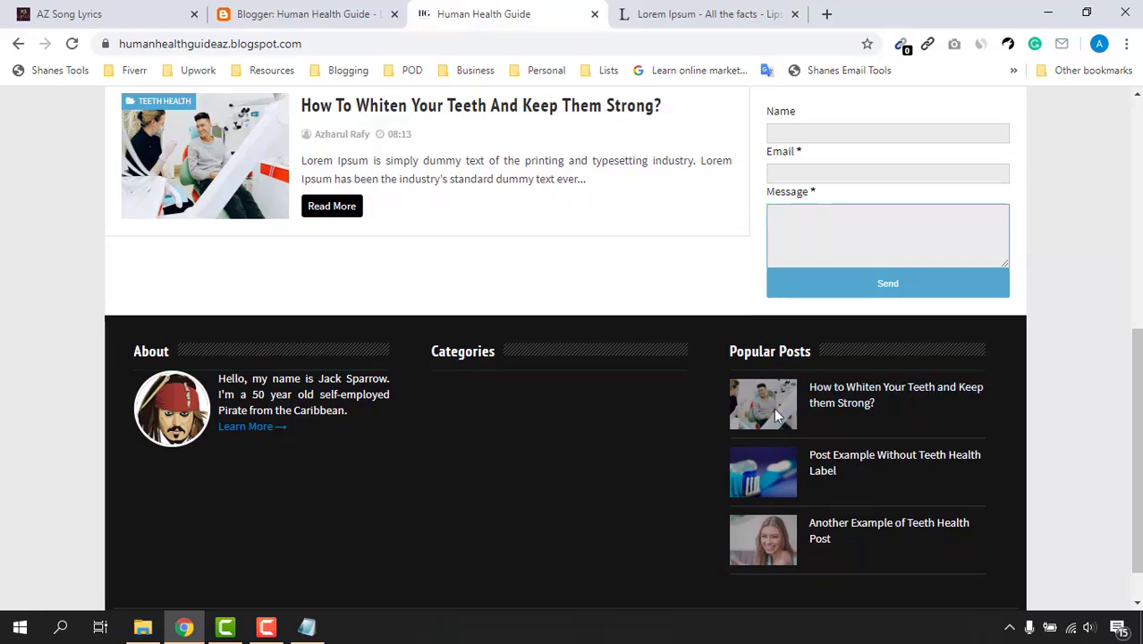
pyautogui.scroll(-1, 537, 452)
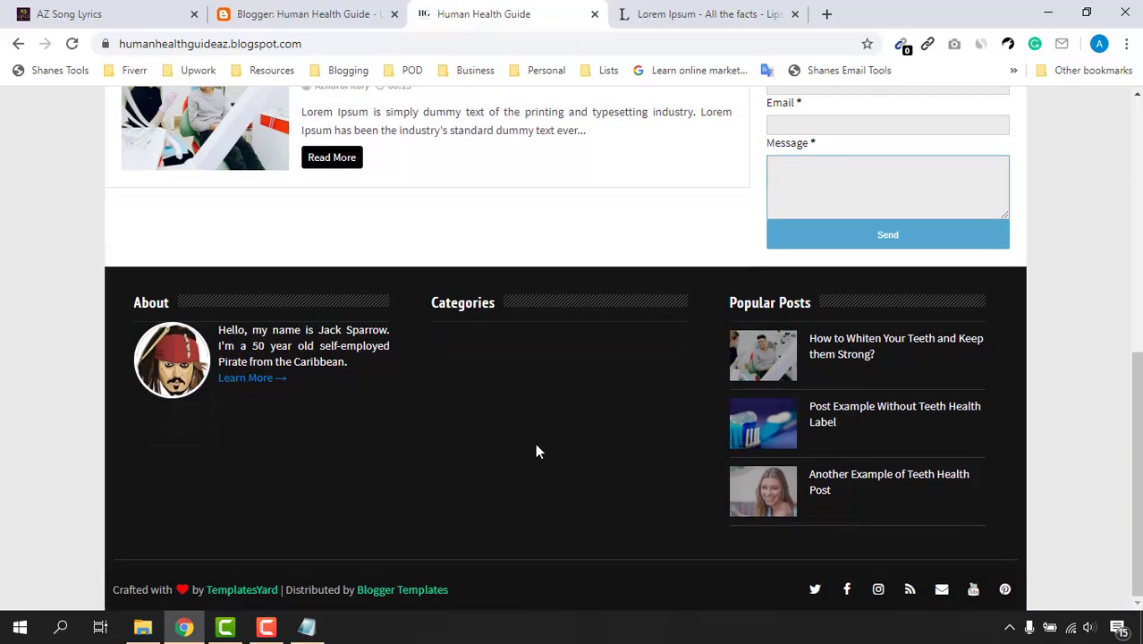
pyautogui.scroll(2, 953, 442)
# Compare Footer Widget (A), (B) and (C) in the blog layout with the footer columns on the published blog.
pyautogui.click(295, 11)
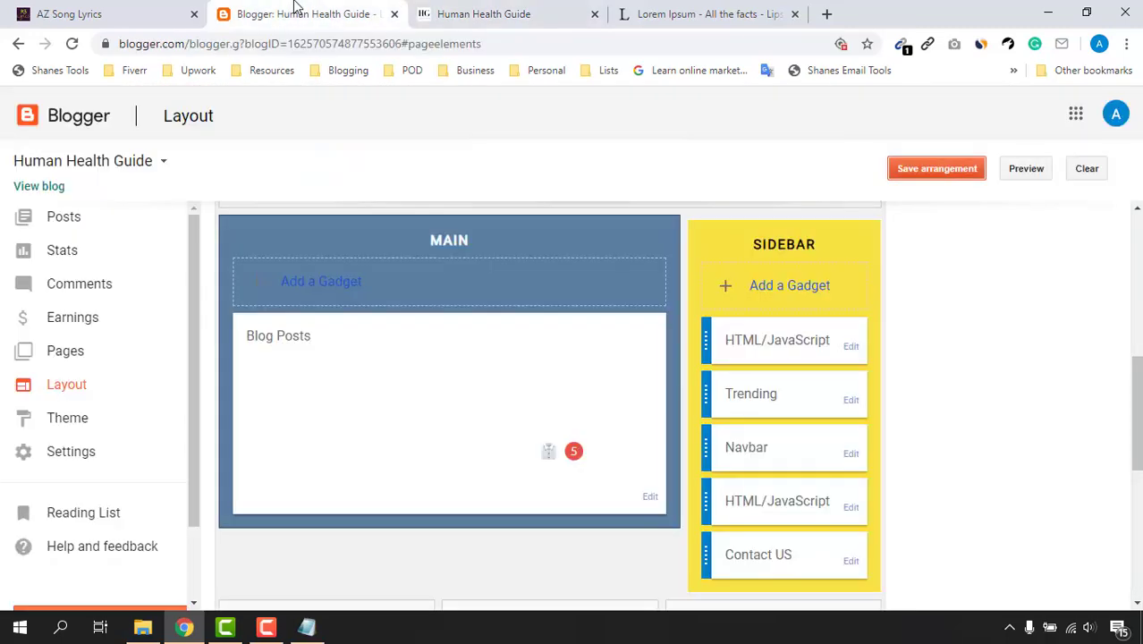
pyautogui.scroll(-4, 1136, 412)
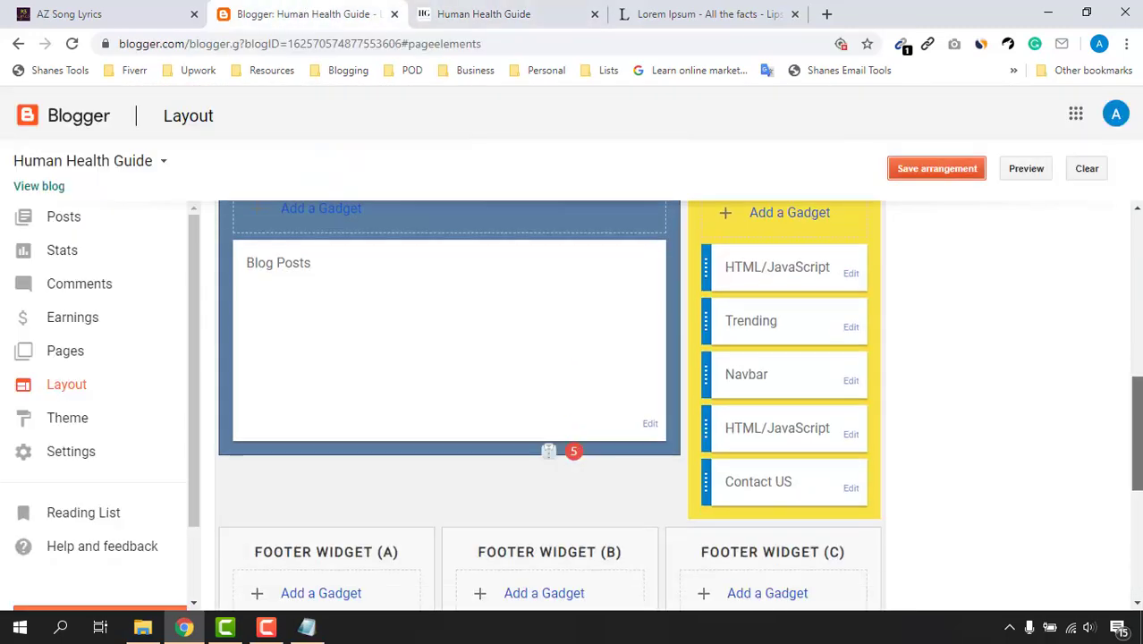
pyautogui.scroll(-1, 916, 413)
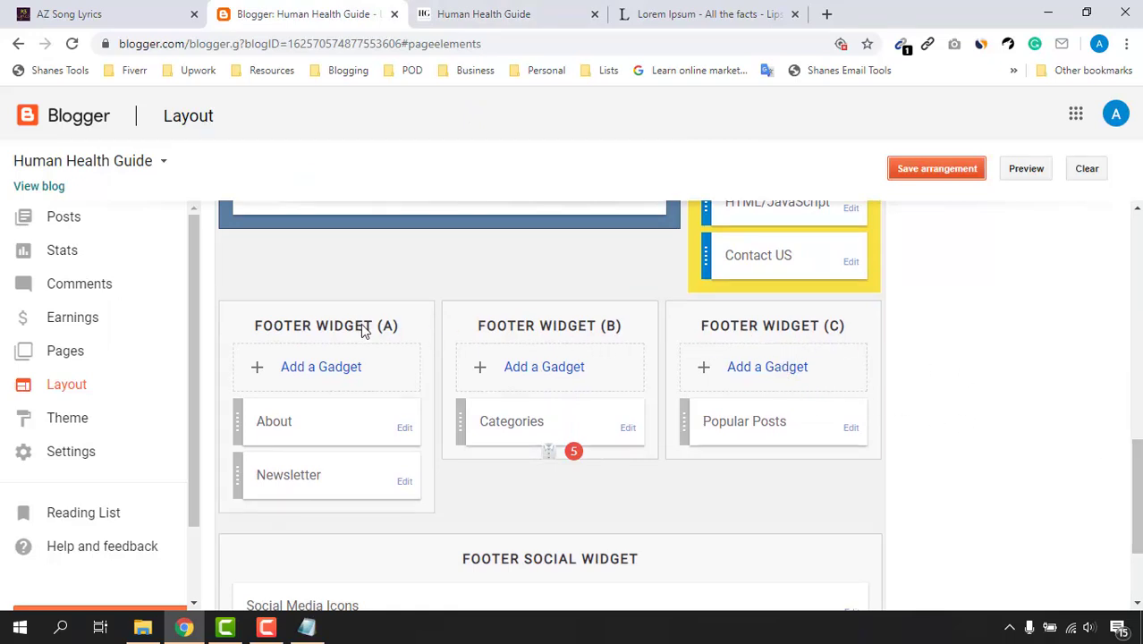
pyautogui.click(479, 12)
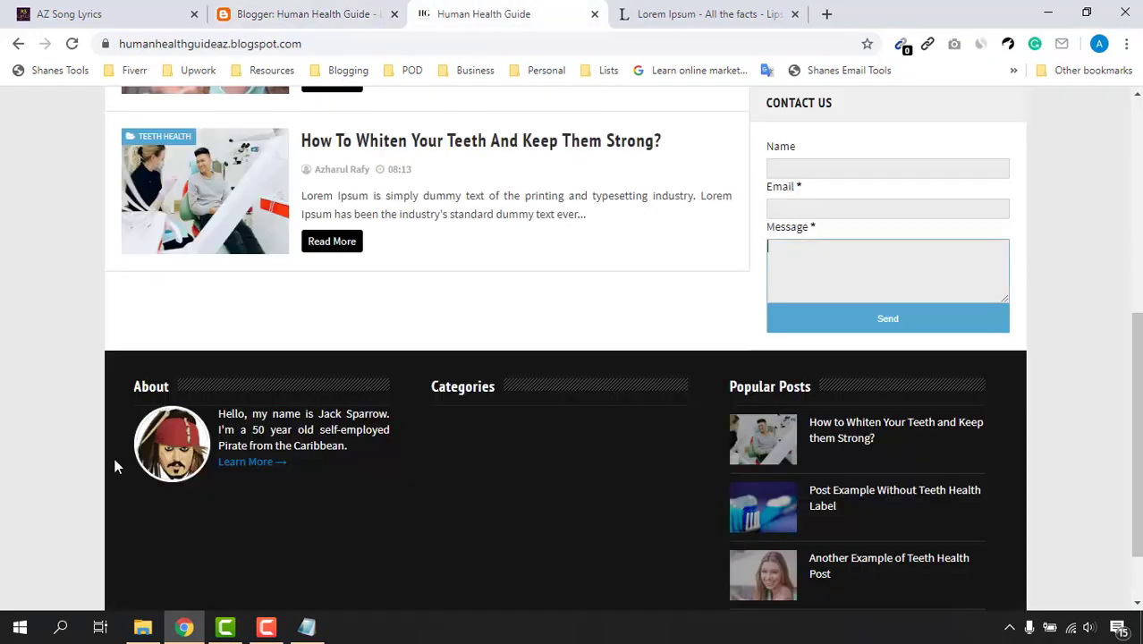
pyautogui.scroll(-1, 228, 327)
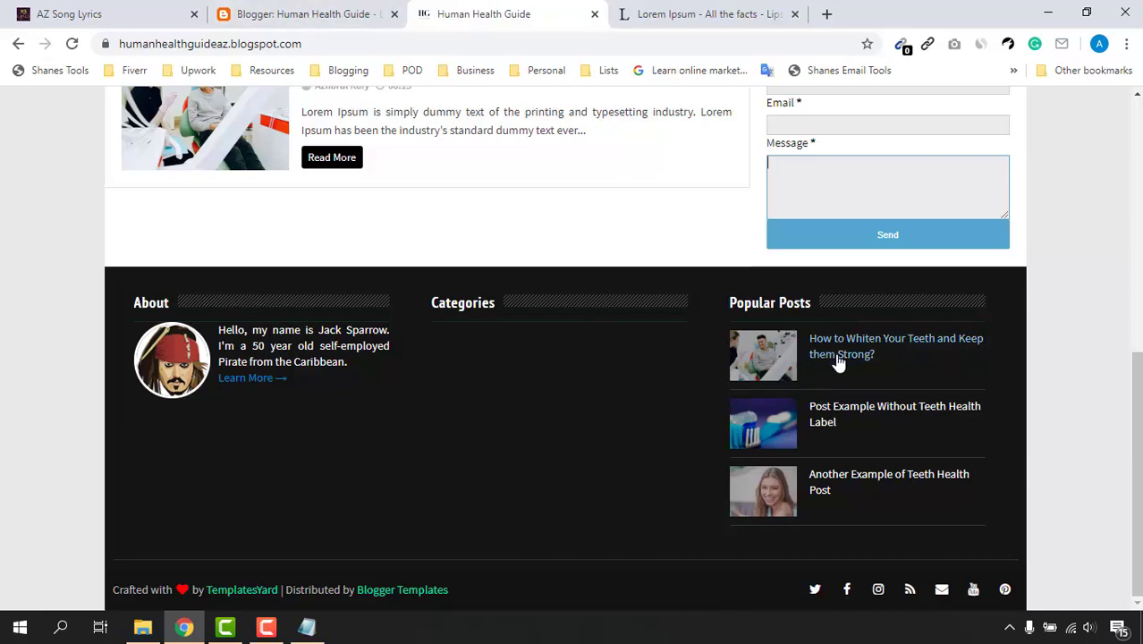
# Set the Popular Posts gadget in Footer Widget (C) to display up to 2 posts and save it.
pyautogui.click(358, 14)
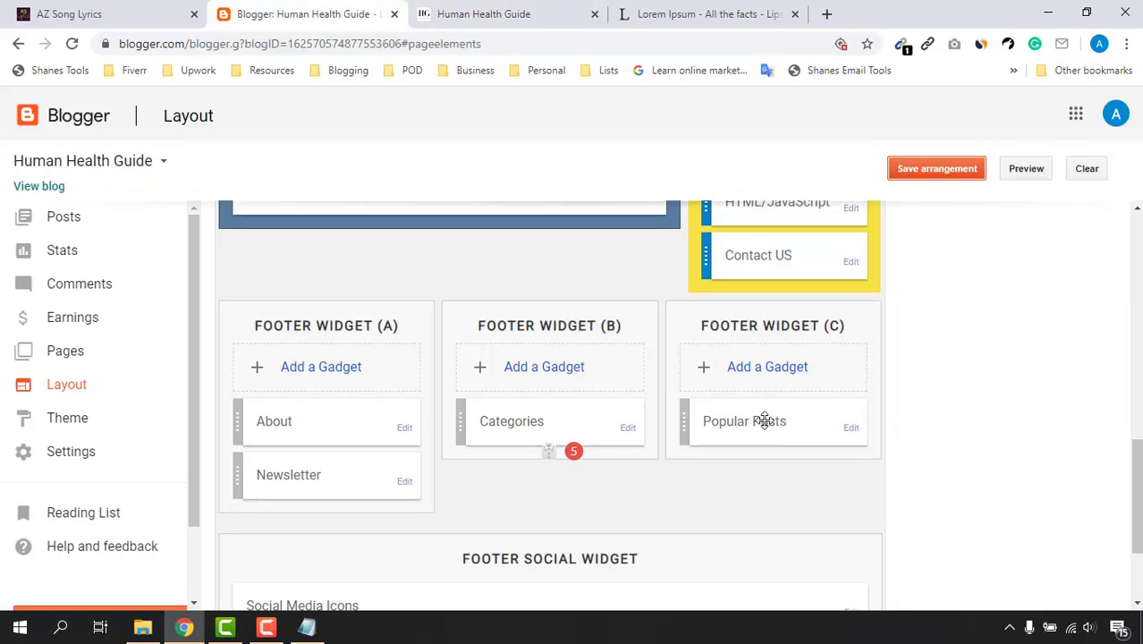
pyautogui.click(851, 431)
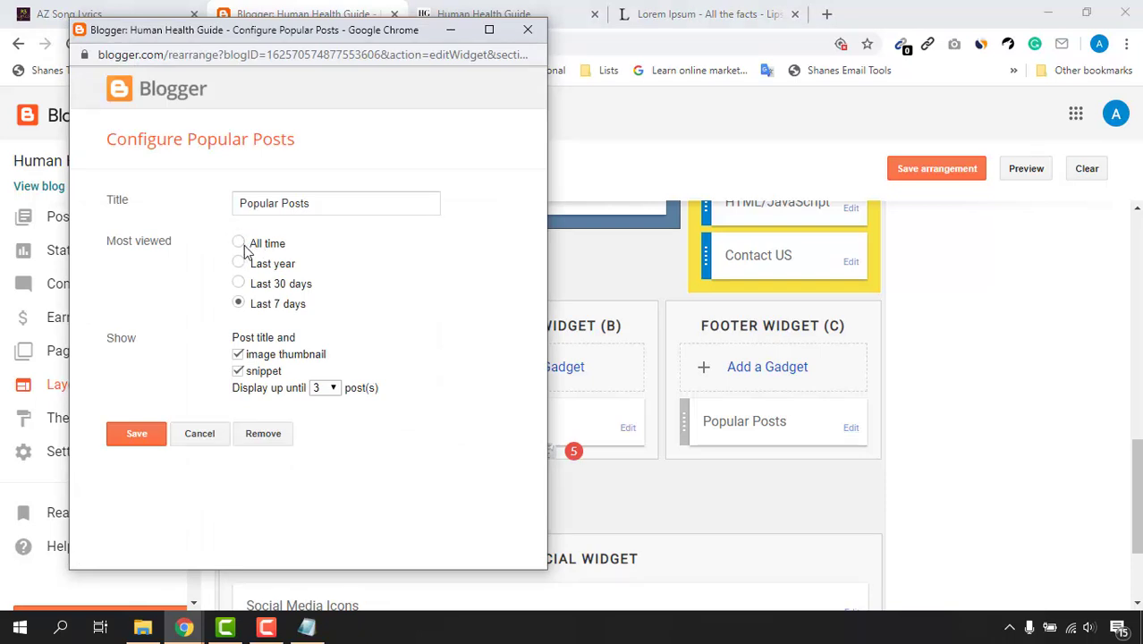
pyautogui.click(326, 388)
pyautogui.click(315, 416)
pyautogui.click(140, 442)
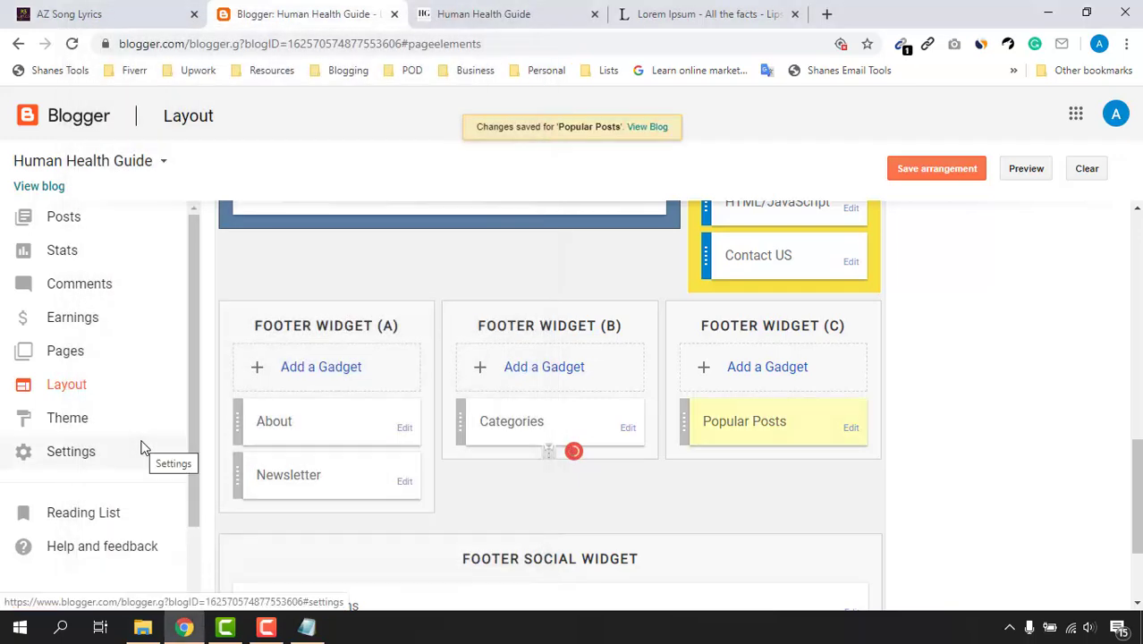
# Reload the published blog and compare its Popular Posts and About footer columns with the layout's footer gadgets.
pyautogui.click(528, 10)
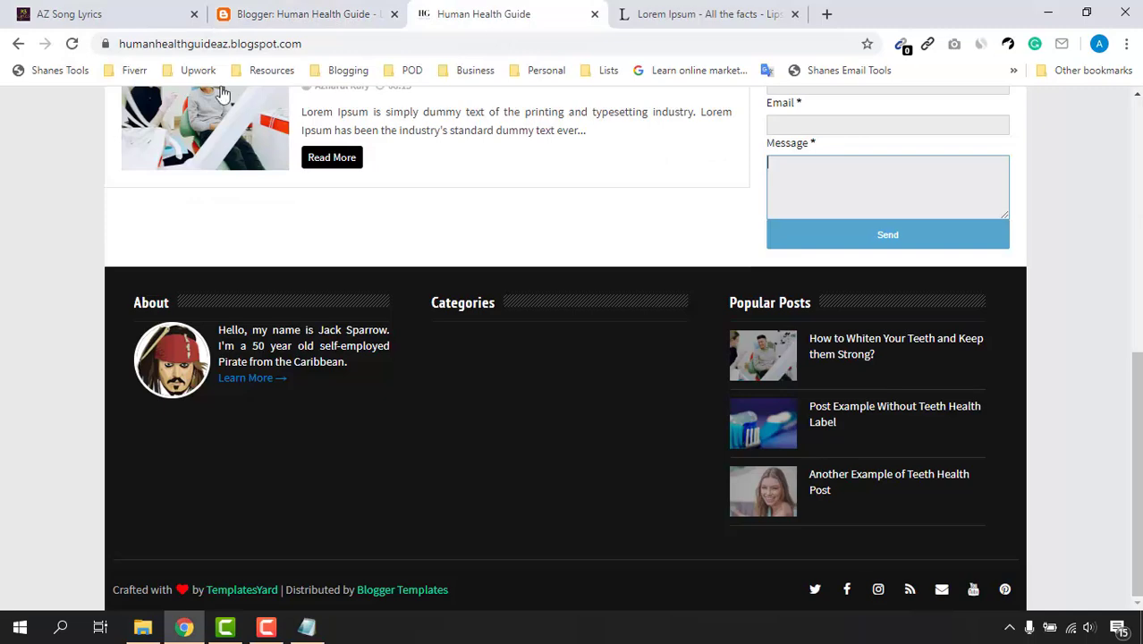
pyautogui.click(72, 43)
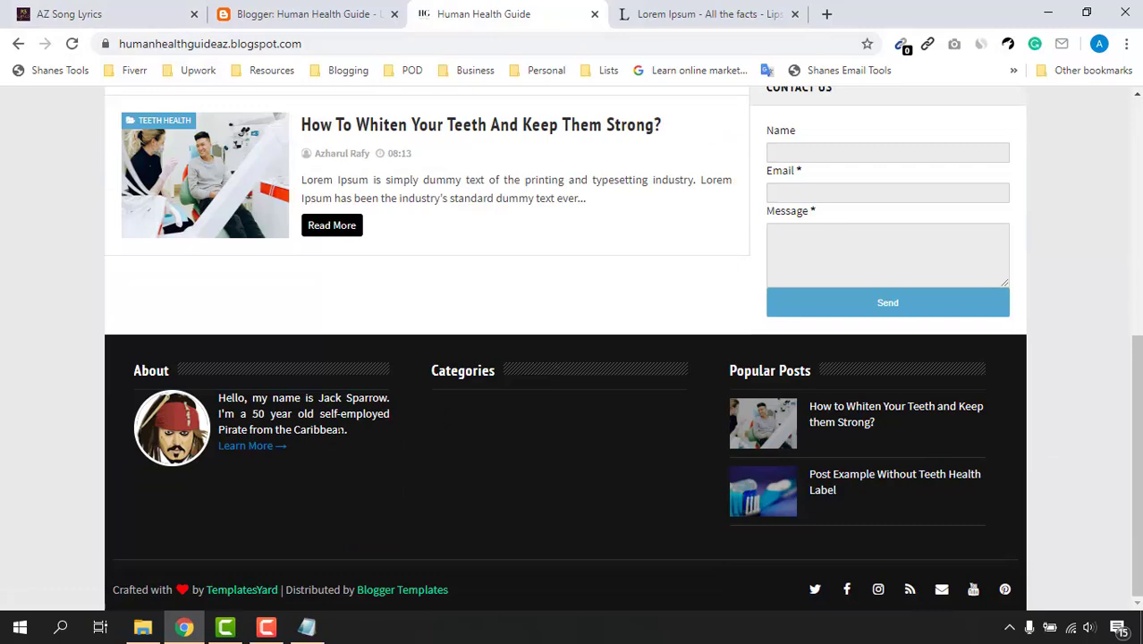
pyautogui.hotkey('ctrl', 'shift', 'Tab')
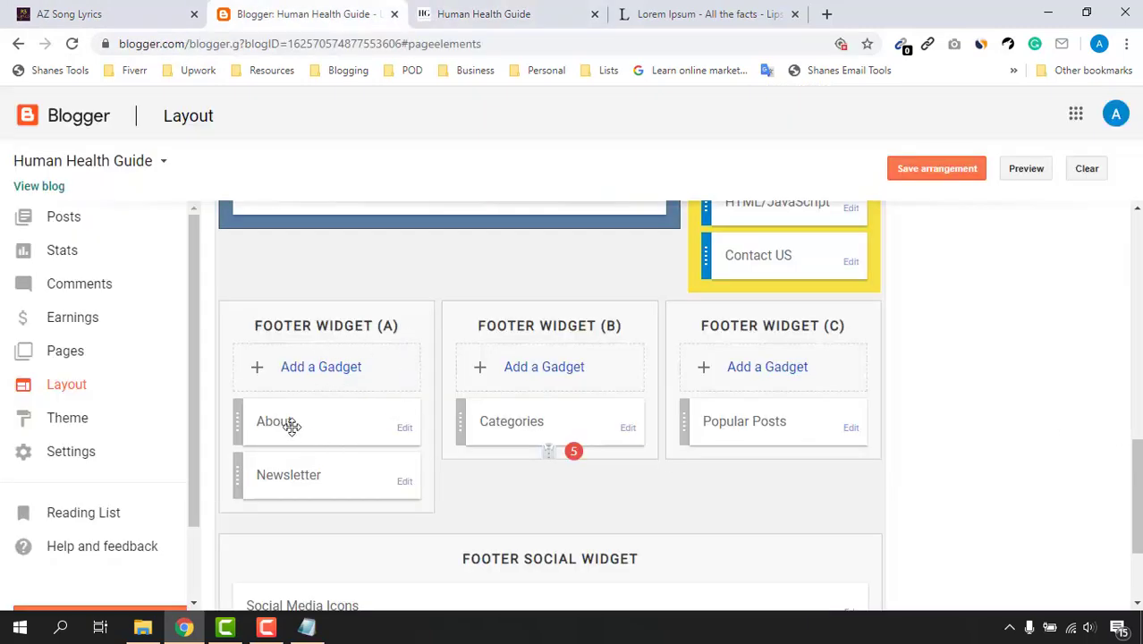
pyautogui.click(501, 12)
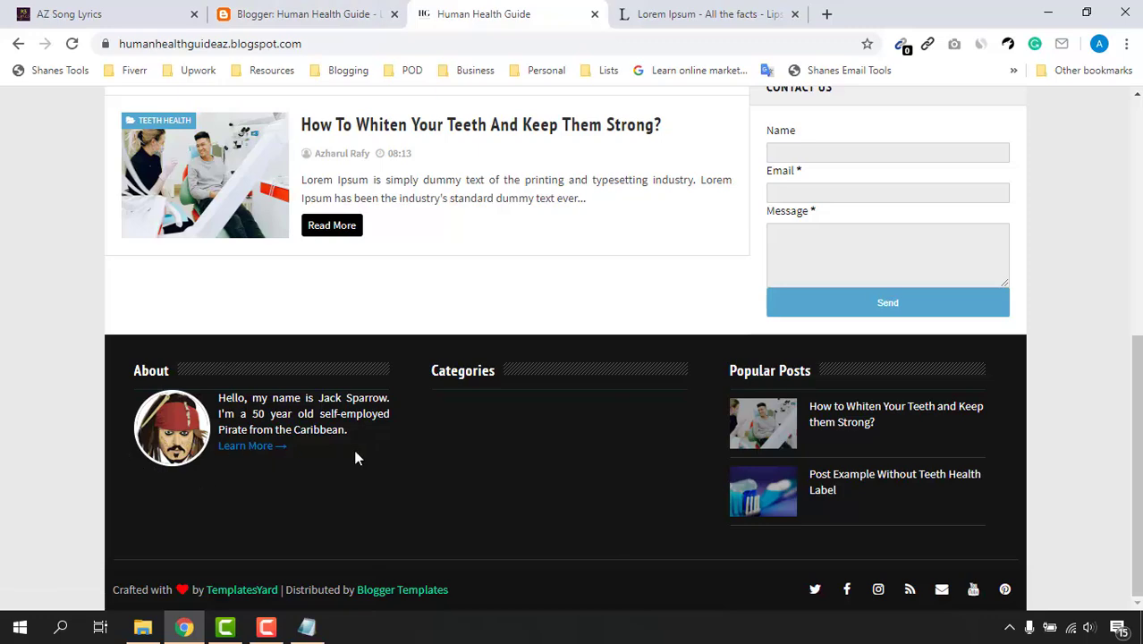
# Remove the About gadget from Footer Widget (A) in the blog layout.
pyautogui.click(295, 11)
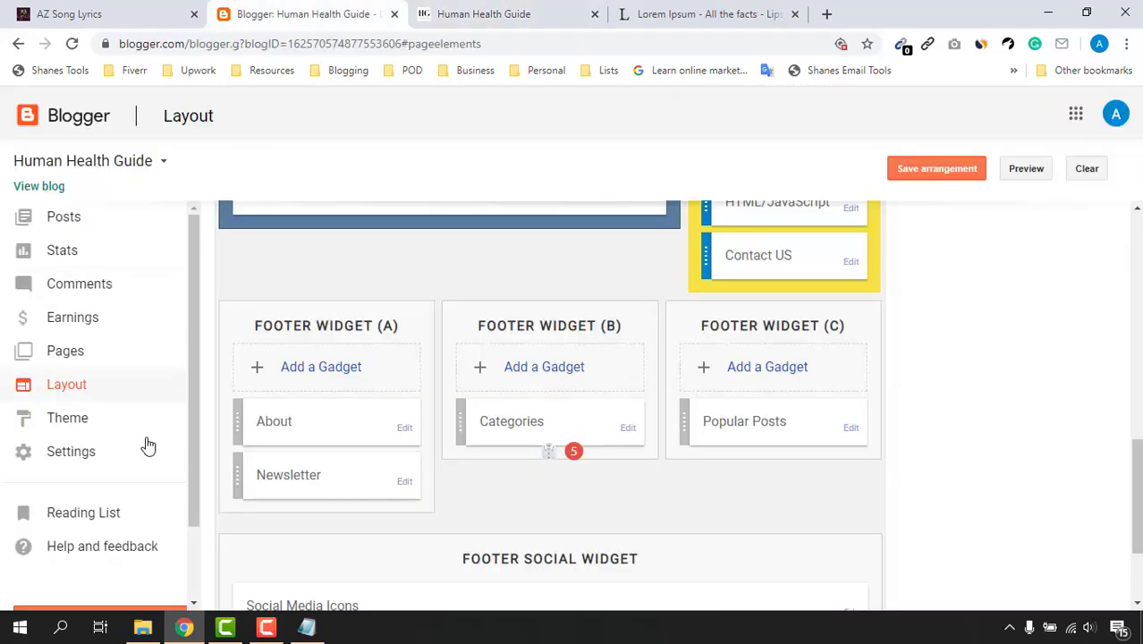
pyautogui.click(406, 429)
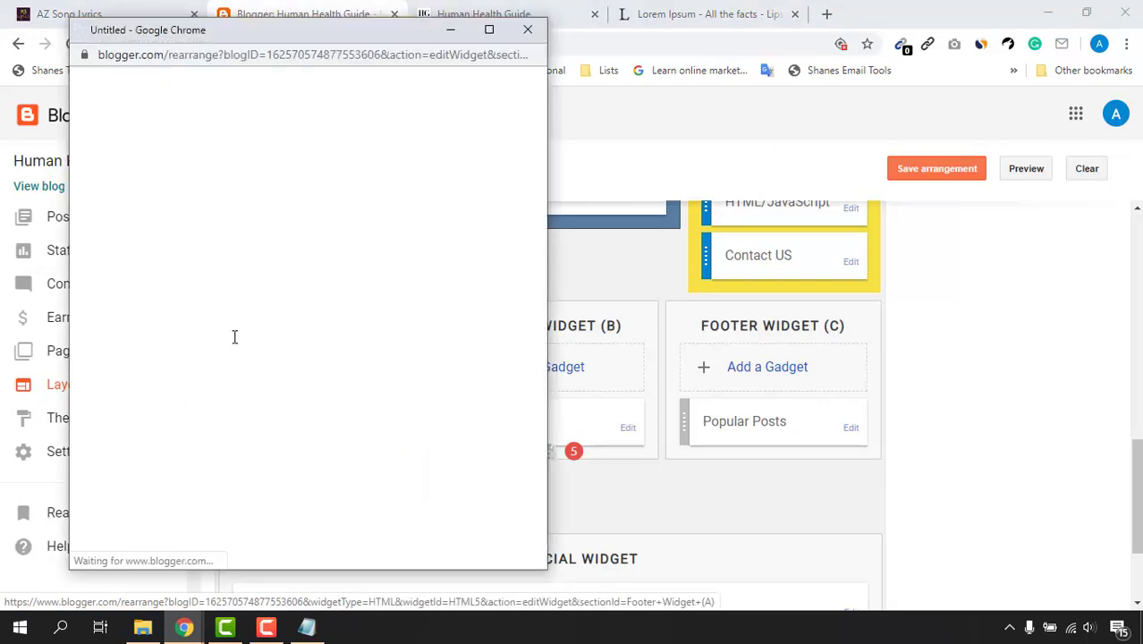
pyautogui.click(263, 493)
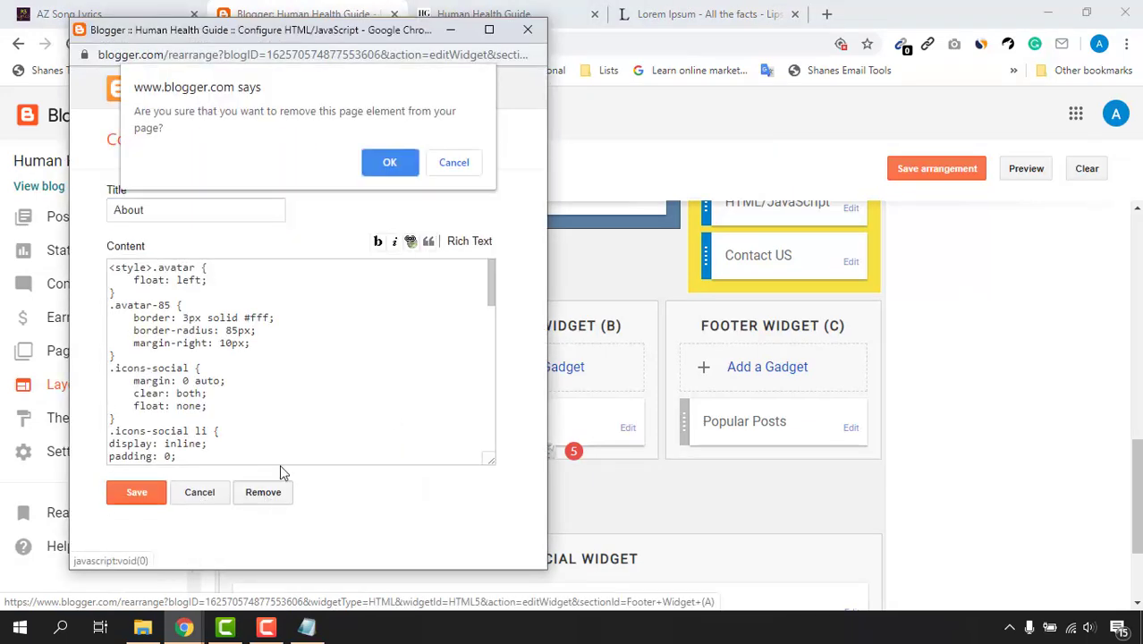
pyautogui.click(388, 164)
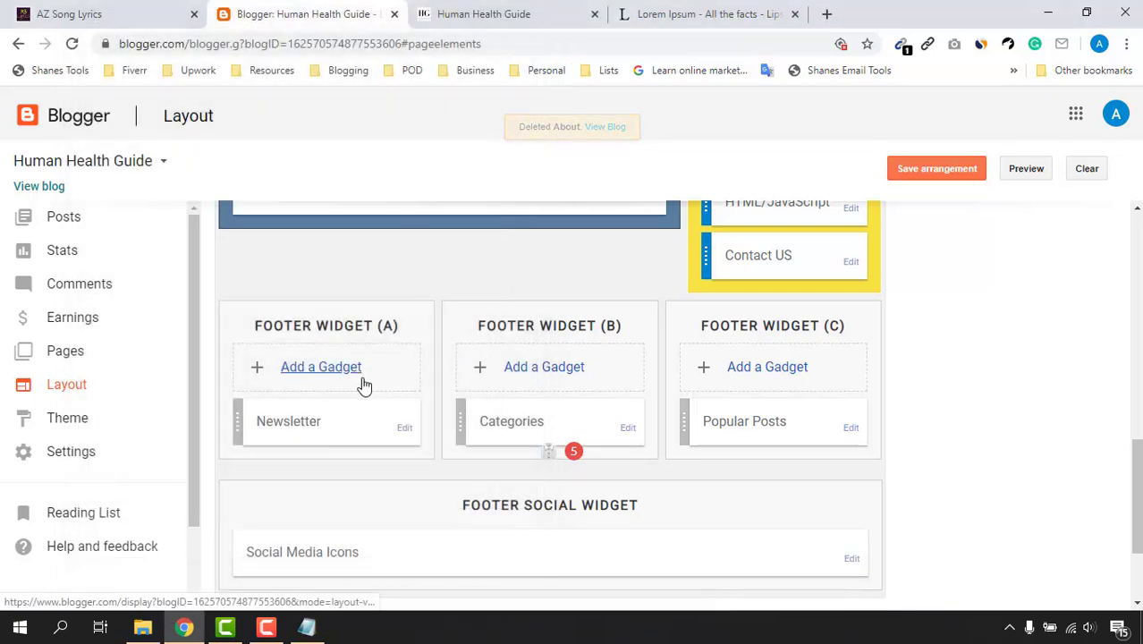
# Reload the published blog to check its footer after the About gadget's removal, and return to the blog layout.
pyautogui.click(474, 13)
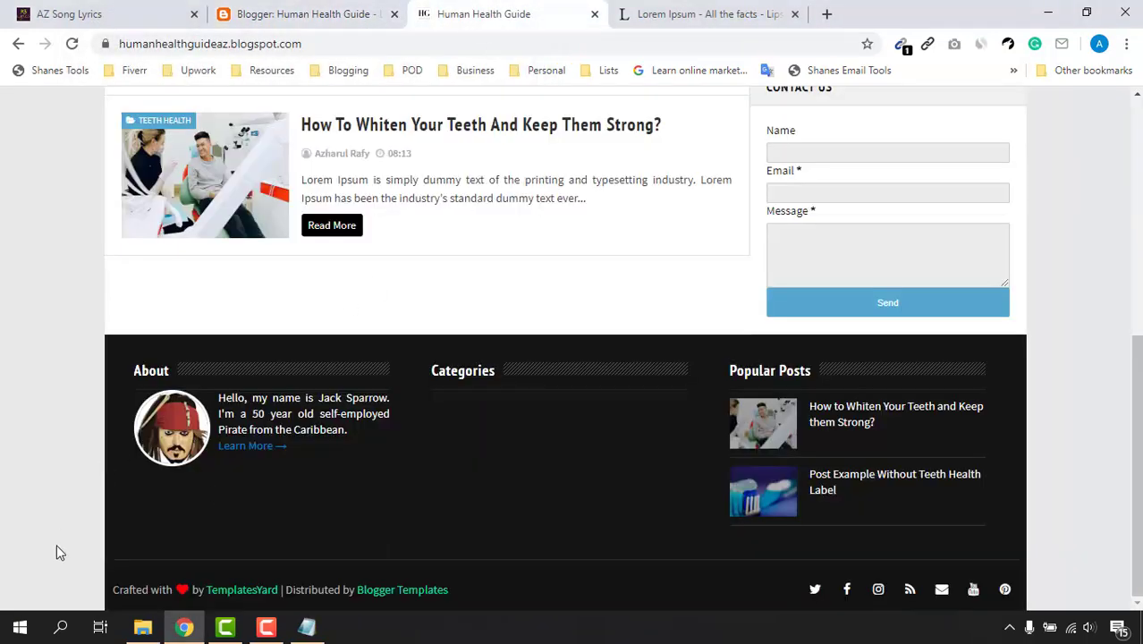
pyautogui.press('F5')
pyautogui.click(358, 11)
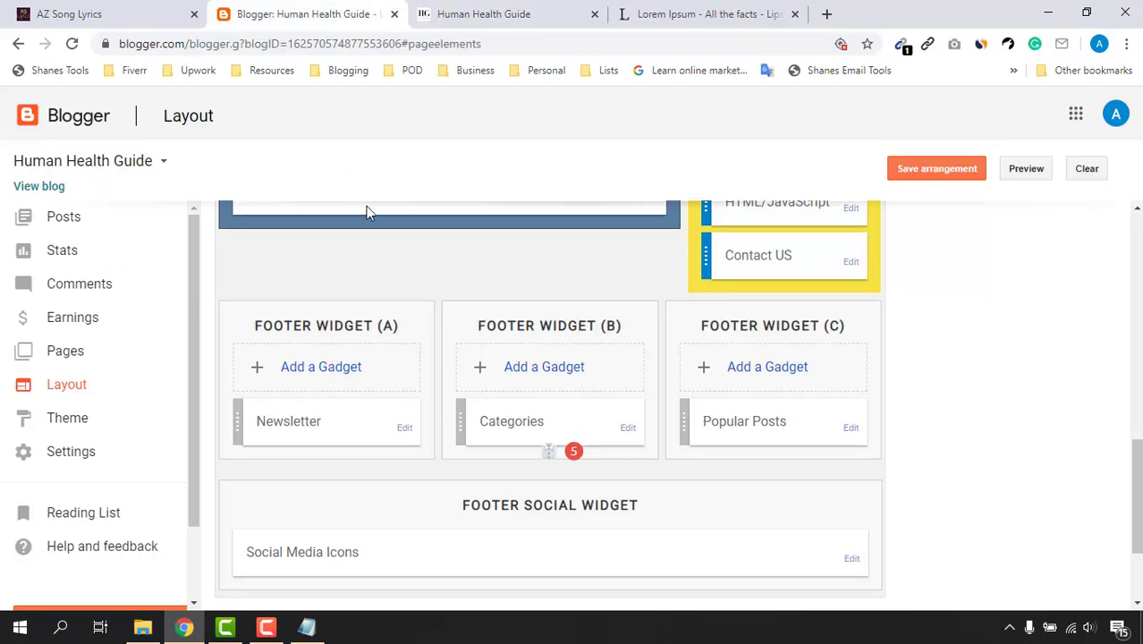
# Start adding a Featured post gadget to Footer Widget (A) and filter its selectable posts by the Mental Health label.
pyautogui.click(324, 375)
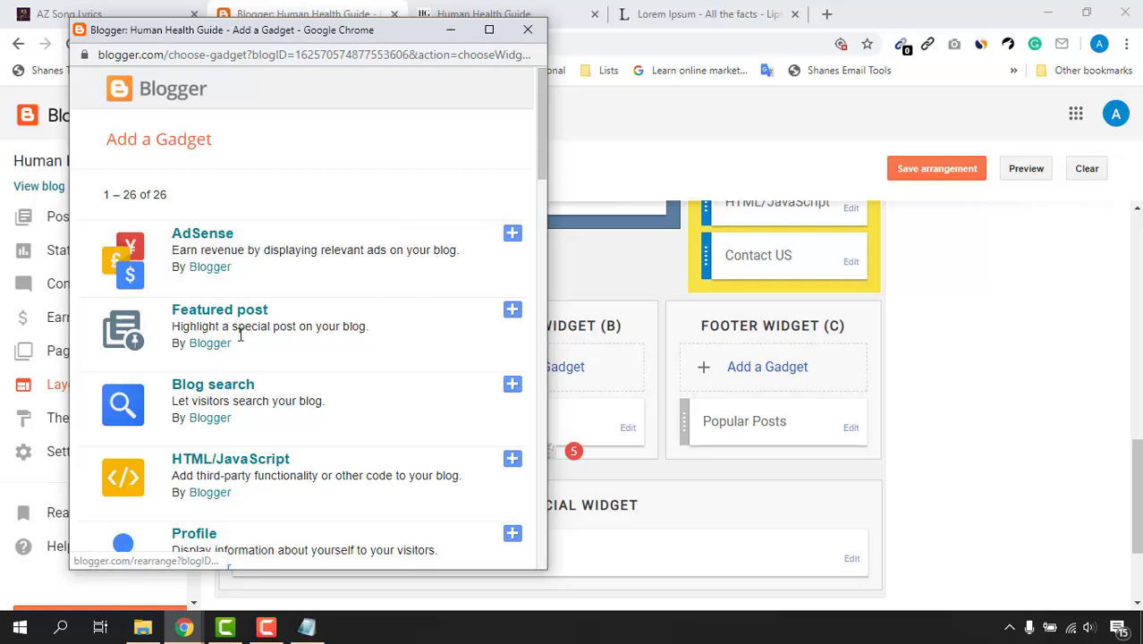
pyautogui.click(512, 313)
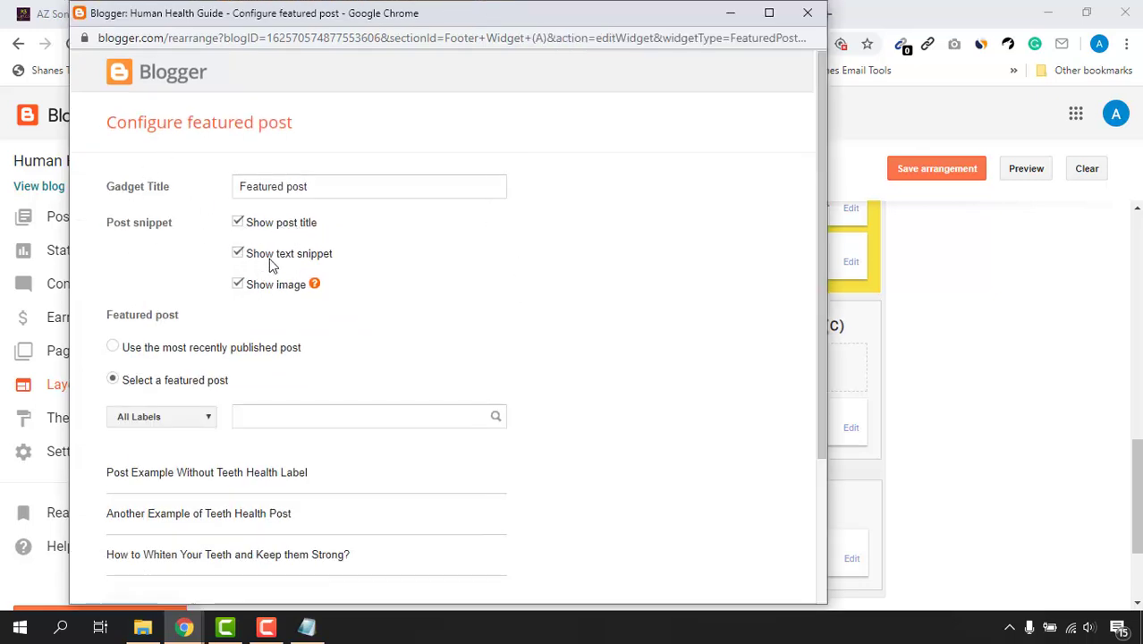
pyautogui.scroll(-2, 385, 322)
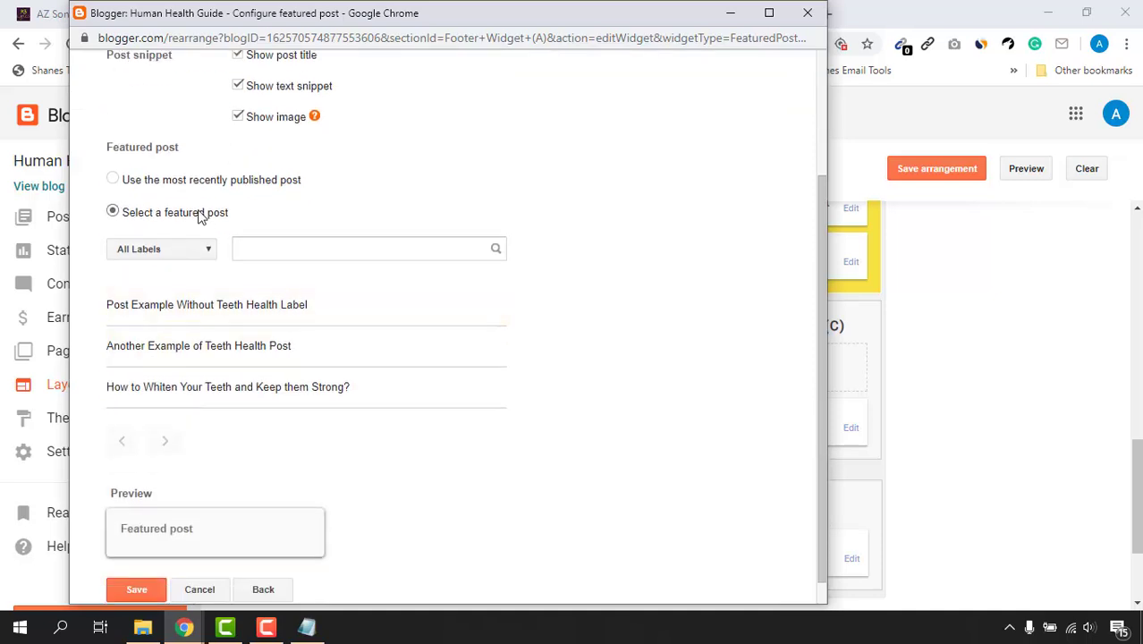
pyautogui.click(176, 250)
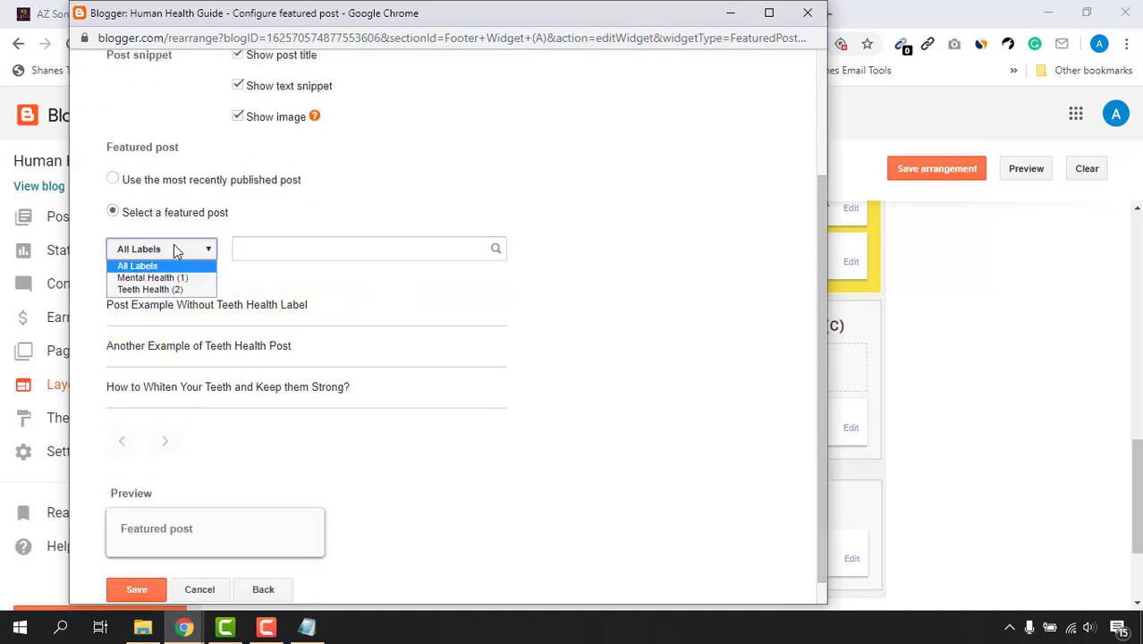
pyautogui.click(195, 199)
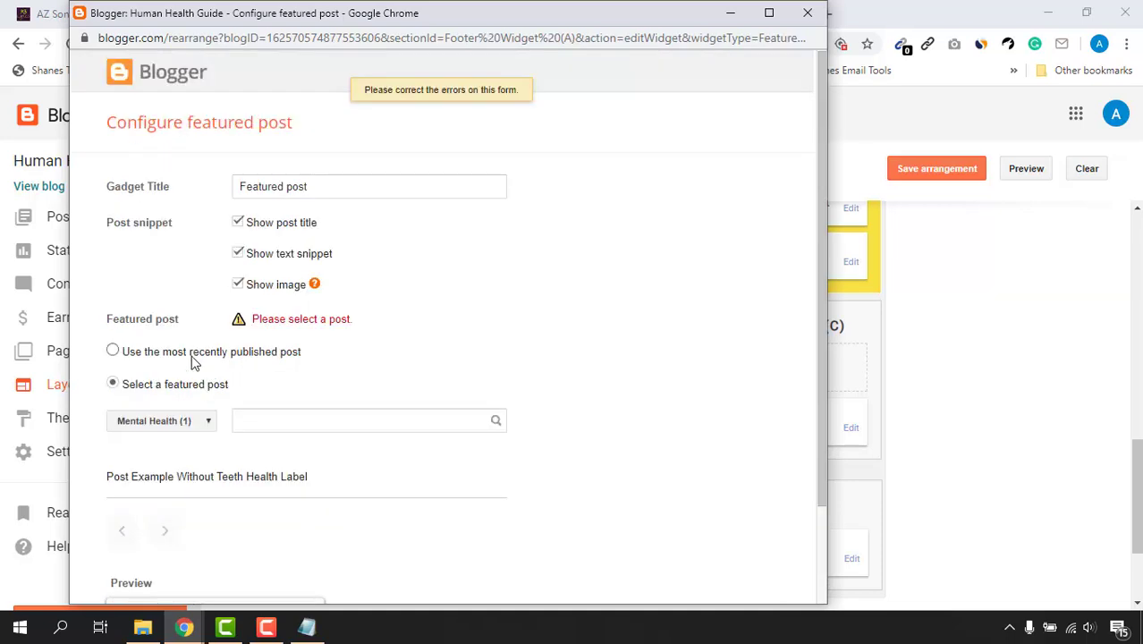
# Set the Featured post gadget to use the most recently published post, check its preview and save it.
pyautogui.click(192, 354)
pyautogui.scroll(-3, 363, 399)
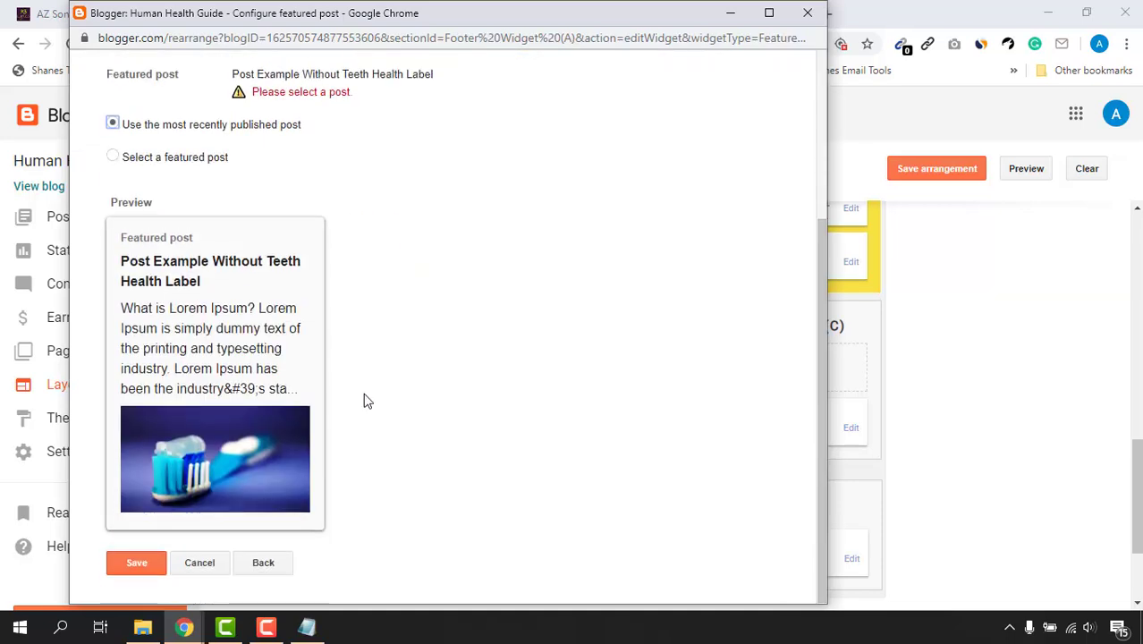
pyautogui.scroll(1, 179, 320)
pyautogui.scroll(2, 254, 378)
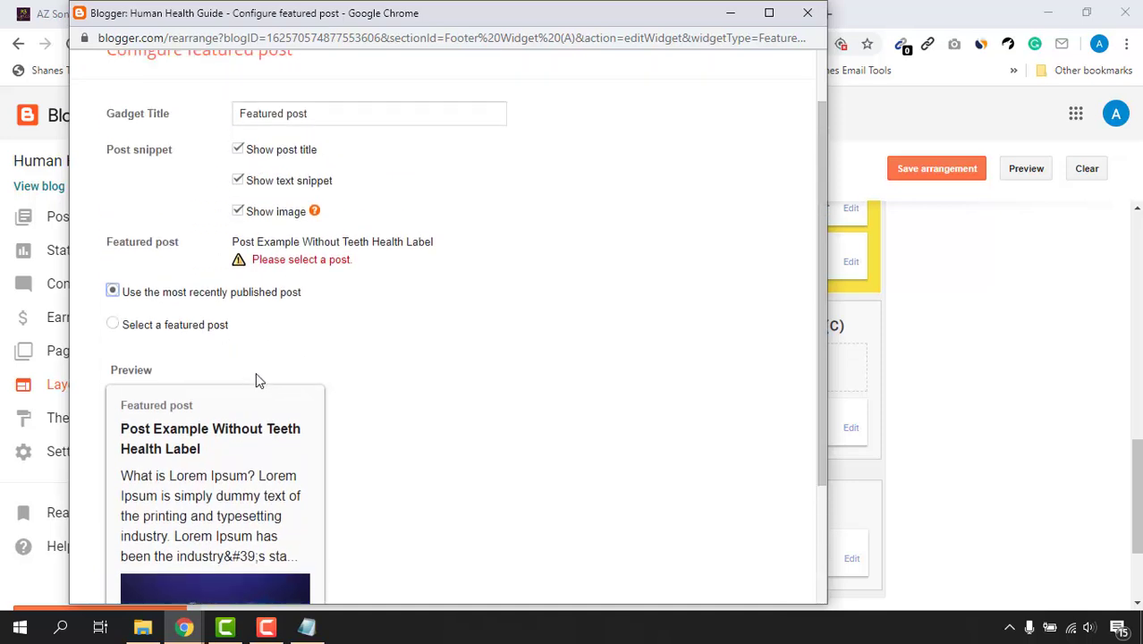
pyautogui.scroll(-3, 233, 295)
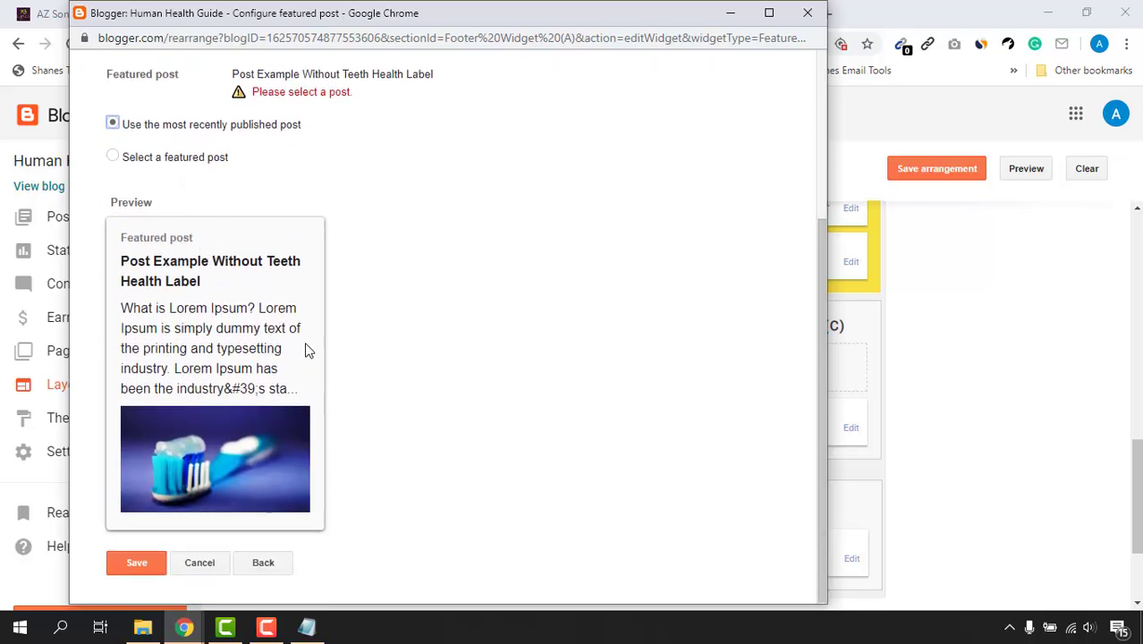
pyautogui.scroll(3, 306, 350)
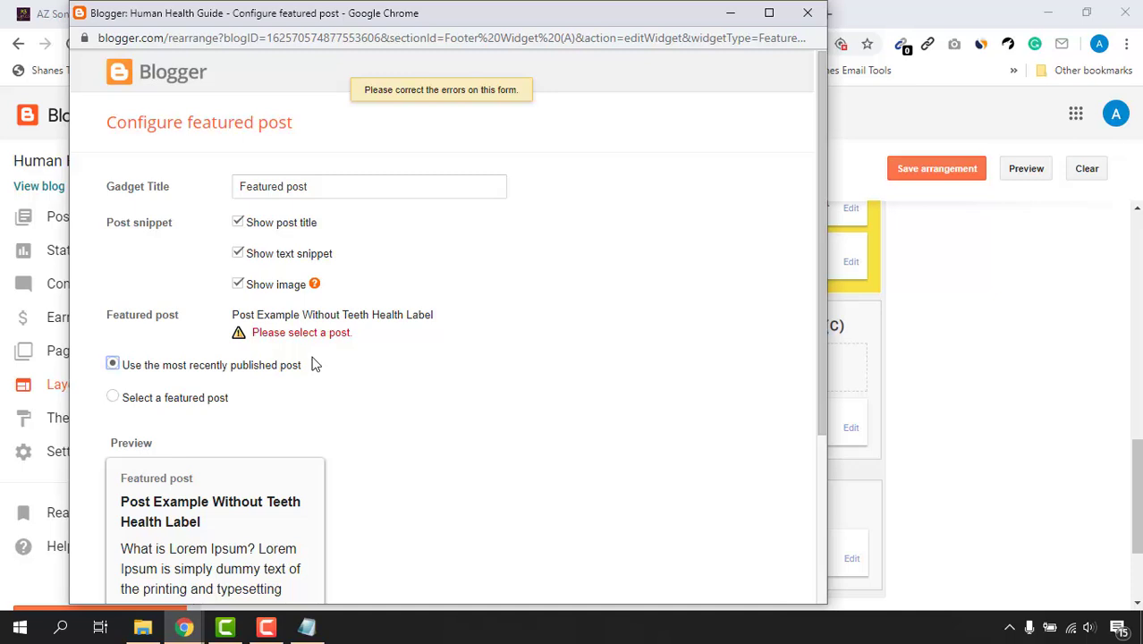
pyautogui.scroll(-2, 251, 371)
pyautogui.scroll(-1, 329, 416)
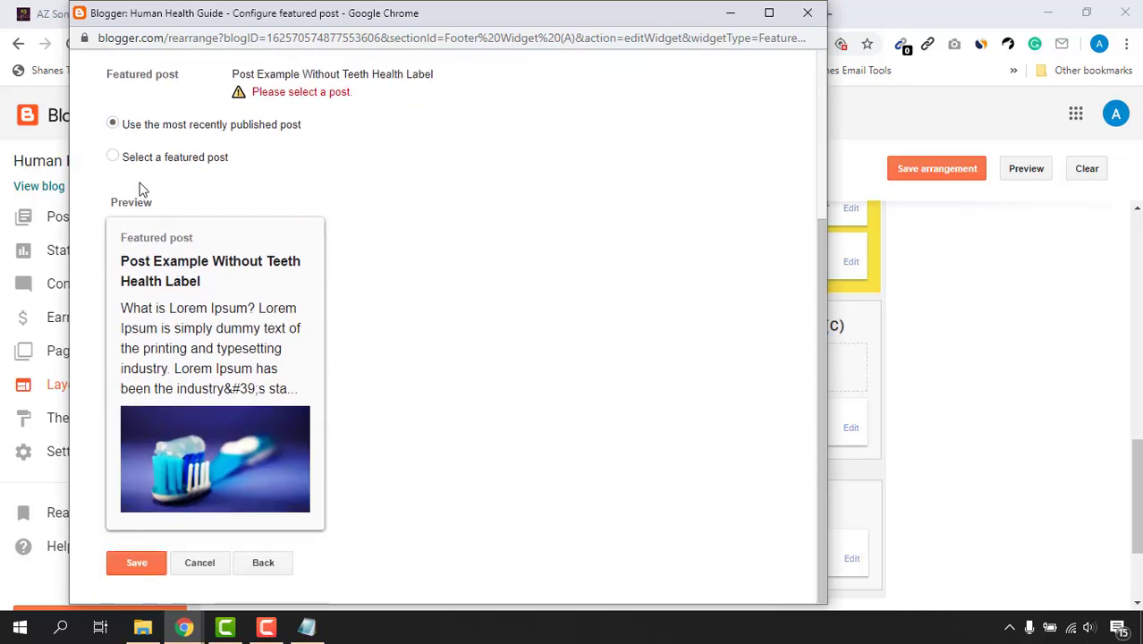
pyautogui.click(137, 565)
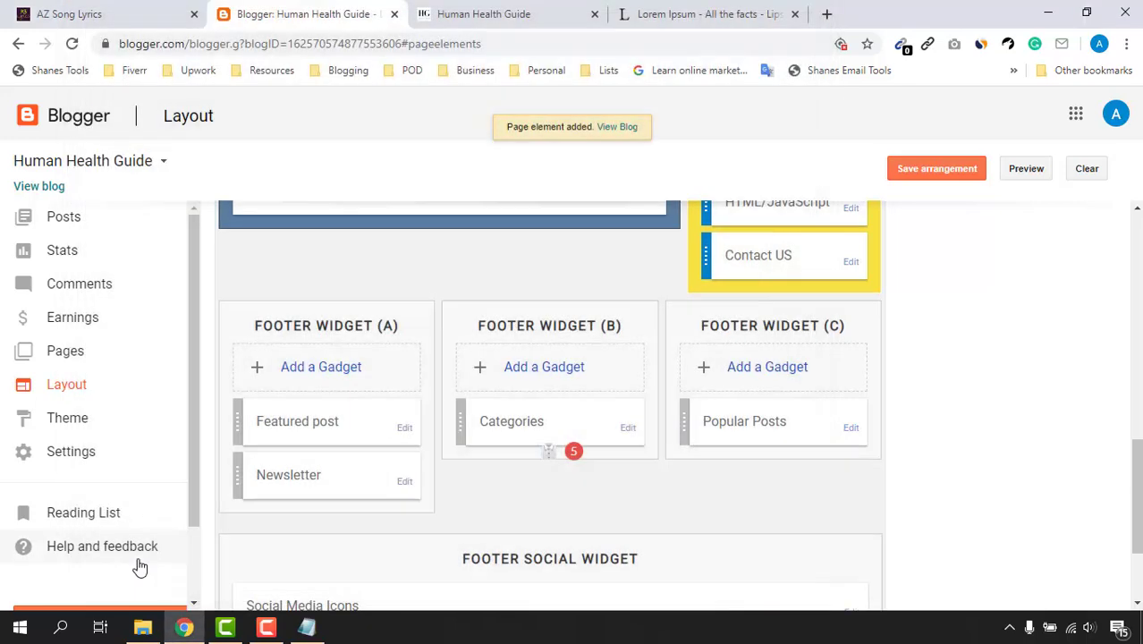
# Reload the published blog and check its Featured post footer column.
pyautogui.click(523, 11)
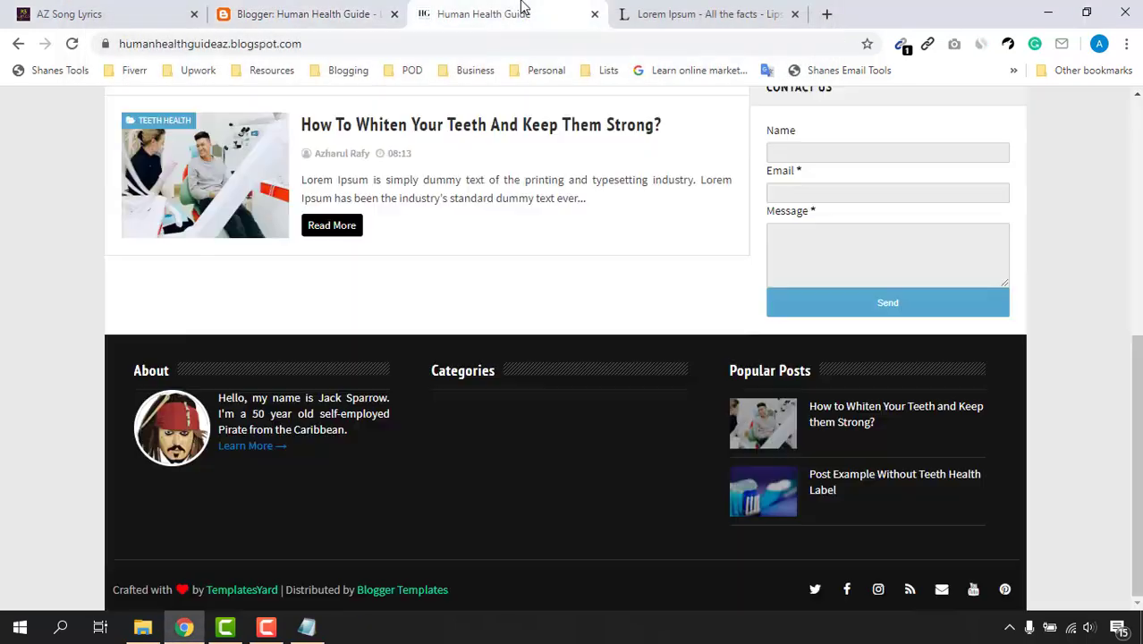
pyautogui.click(72, 43)
pyautogui.scroll(-1, 5, 371)
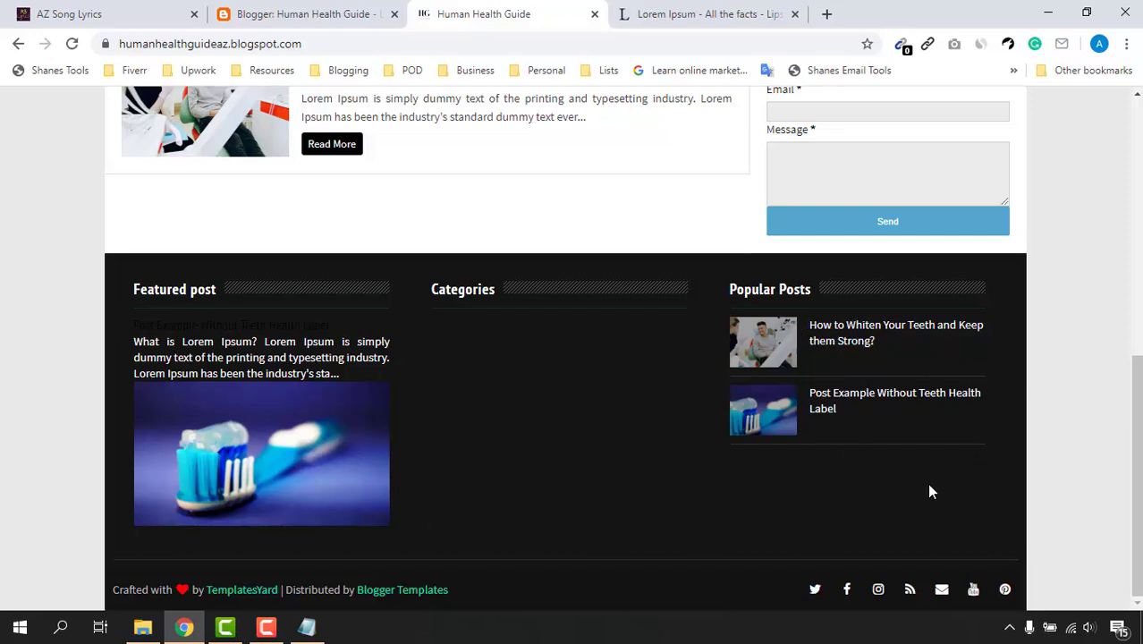
# Set the Popular Posts gadget in Footer Widget (C) of the blog layout to display up to 3 posts and save it.
pyautogui.click(310, 9)
pyautogui.click(848, 429)
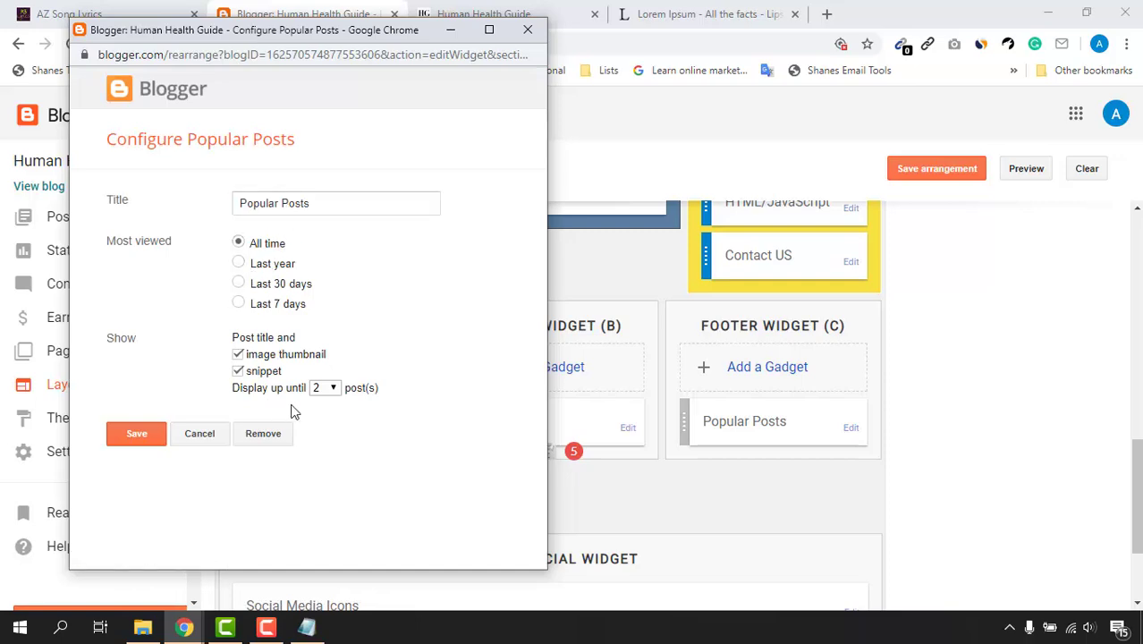
pyautogui.click(324, 388)
pyautogui.click(320, 431)
pyautogui.click(152, 435)
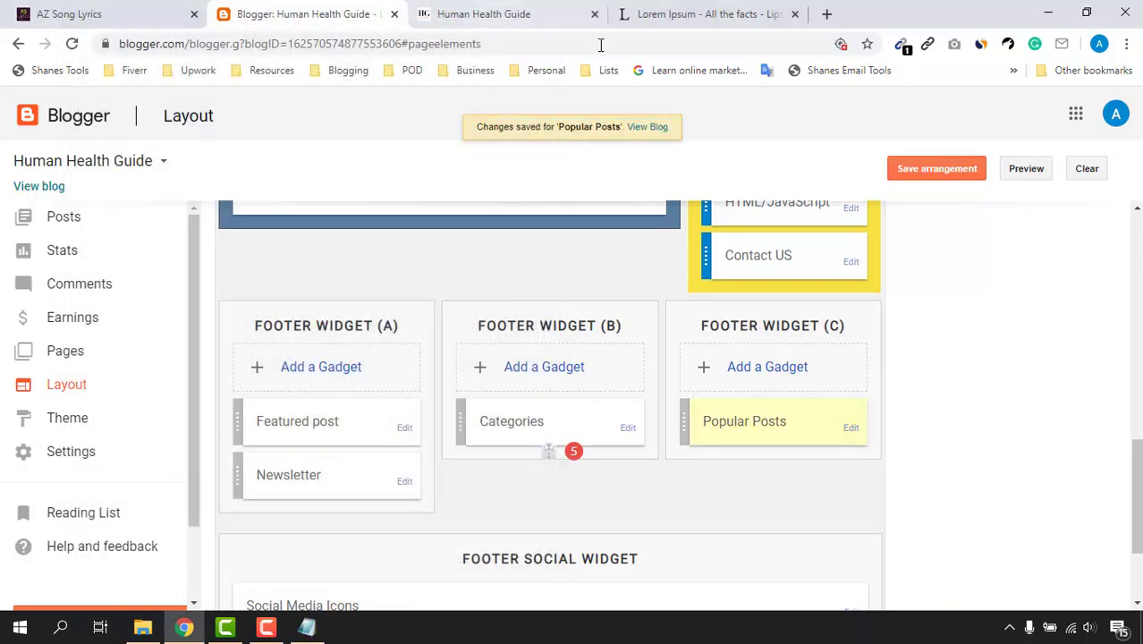
# Reload the published blog to check its Popular Posts and Categories footer columns, and return to the blog layout.
pyautogui.click(501, 13)
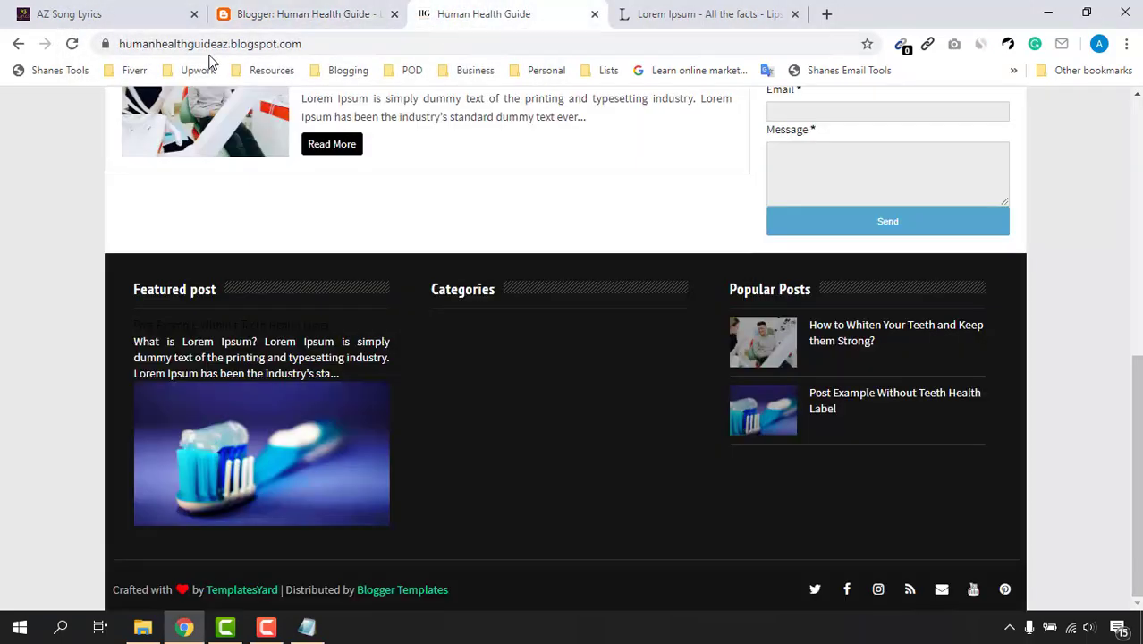
pyautogui.click(73, 44)
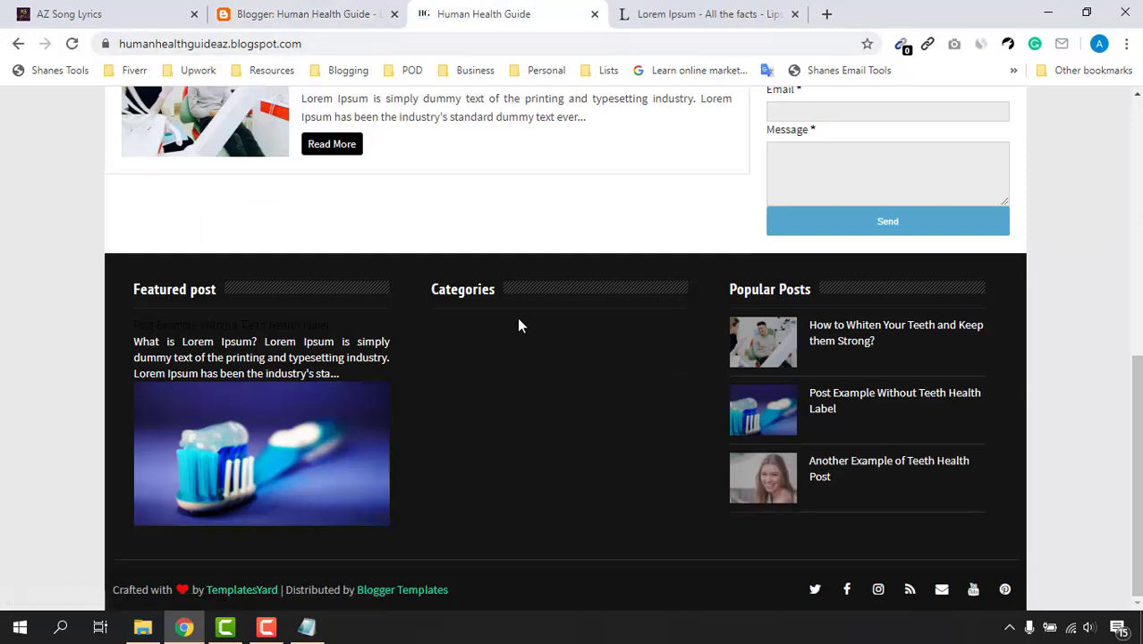
pyautogui.hotkey('ctrl', 'shift', 'Tab')
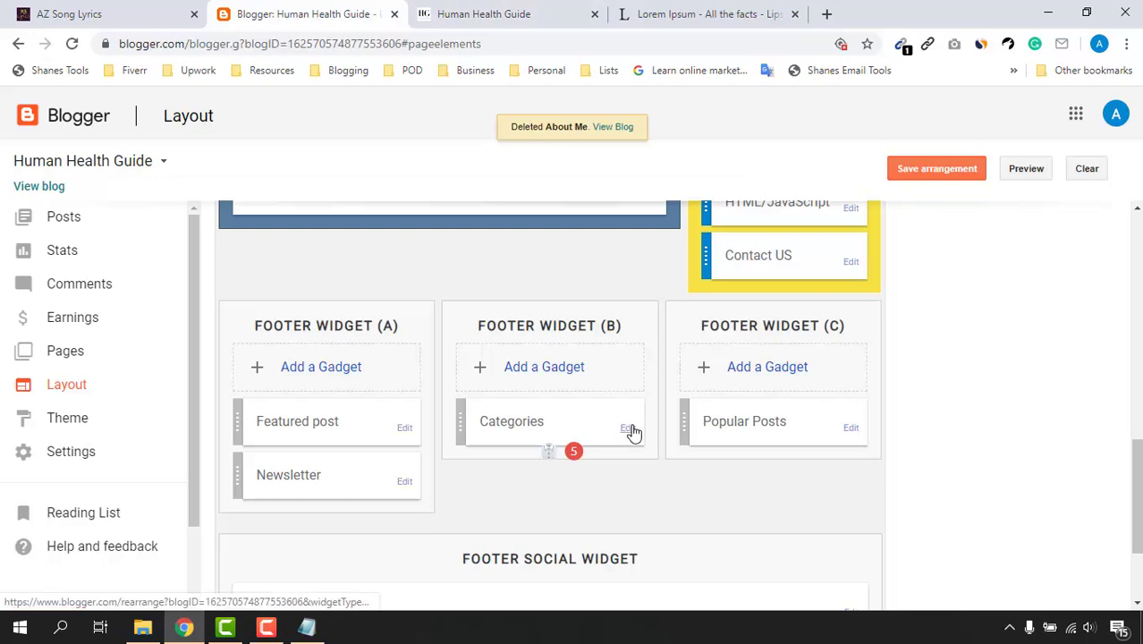
# Configure the Categories gadget in Footer Widget (B) to show all labels as a list with the number of posts per label, and save it.
pyautogui.click(626, 428)
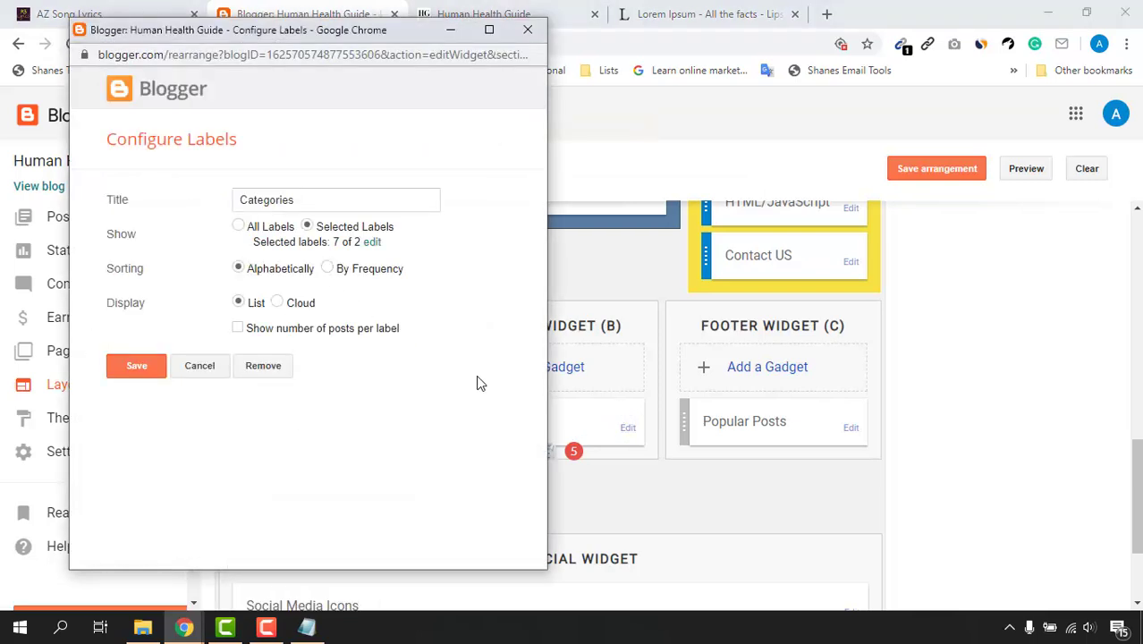
pyautogui.click(238, 227)
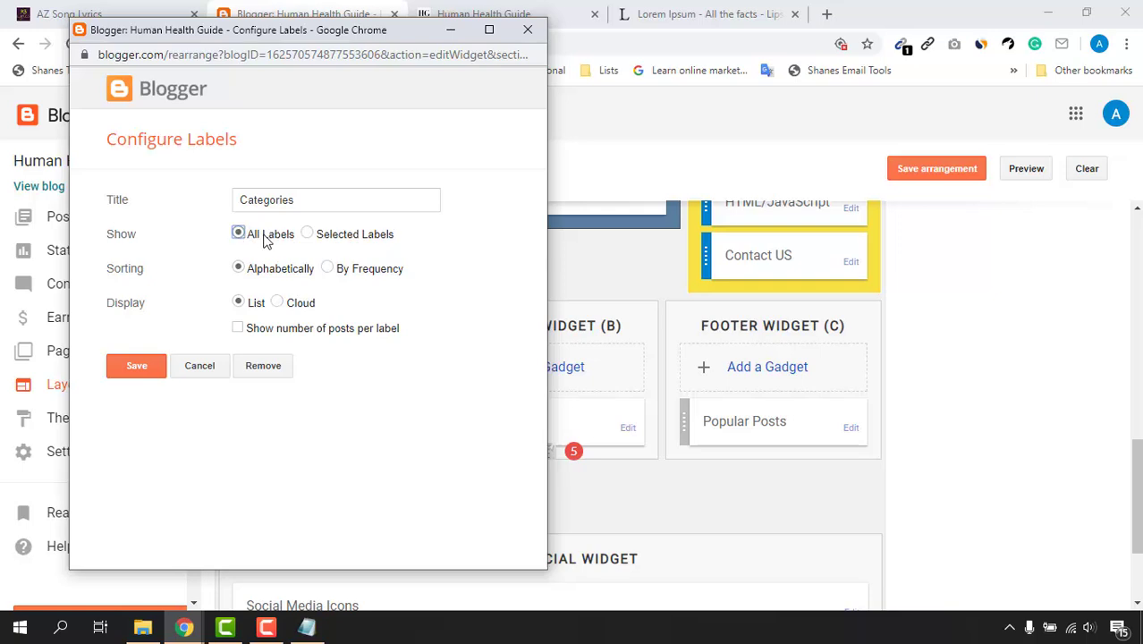
pyautogui.click(308, 331)
pyautogui.click(277, 303)
pyautogui.click(239, 303)
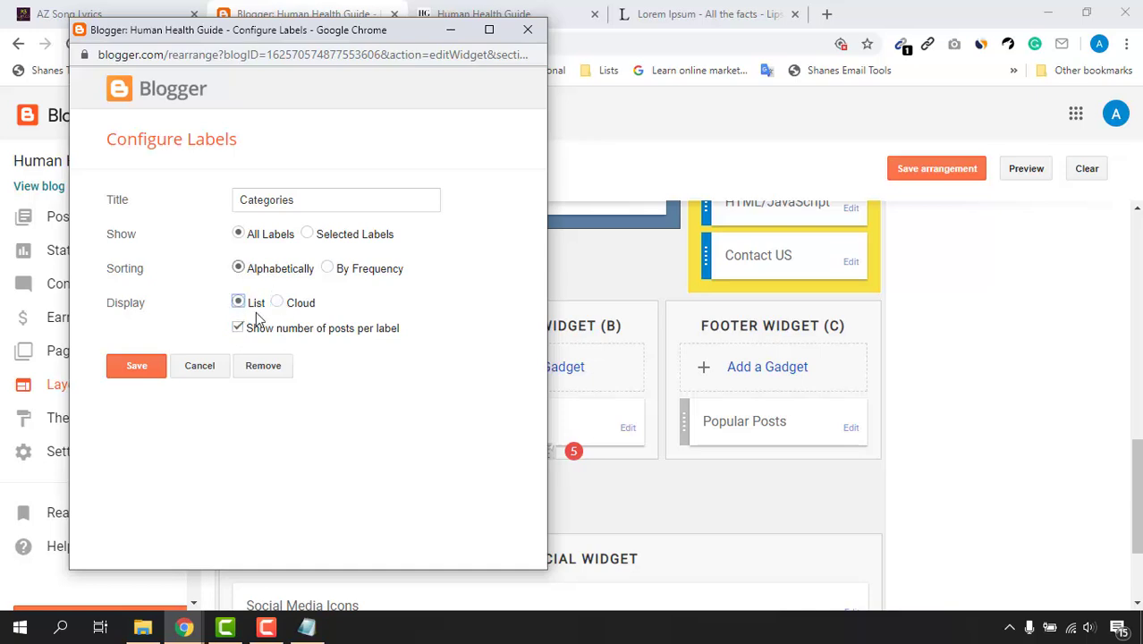
pyautogui.click(144, 369)
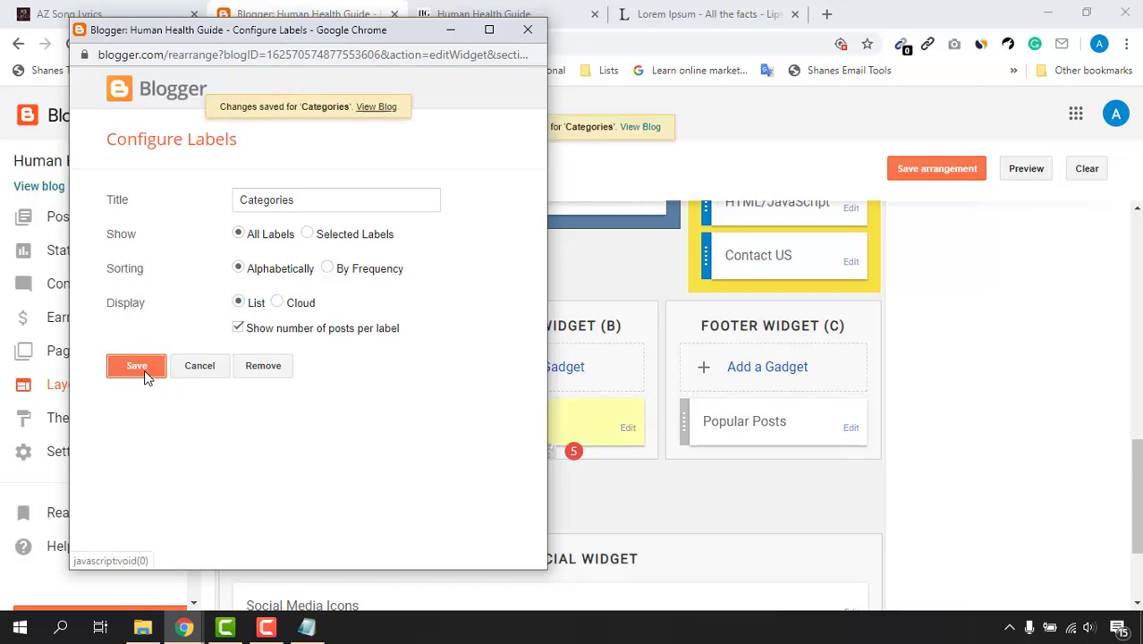
# Review the published blog from the Teeth Health submenu and sidebar down to the footer columns and social icons.
pyautogui.click(429, 13)
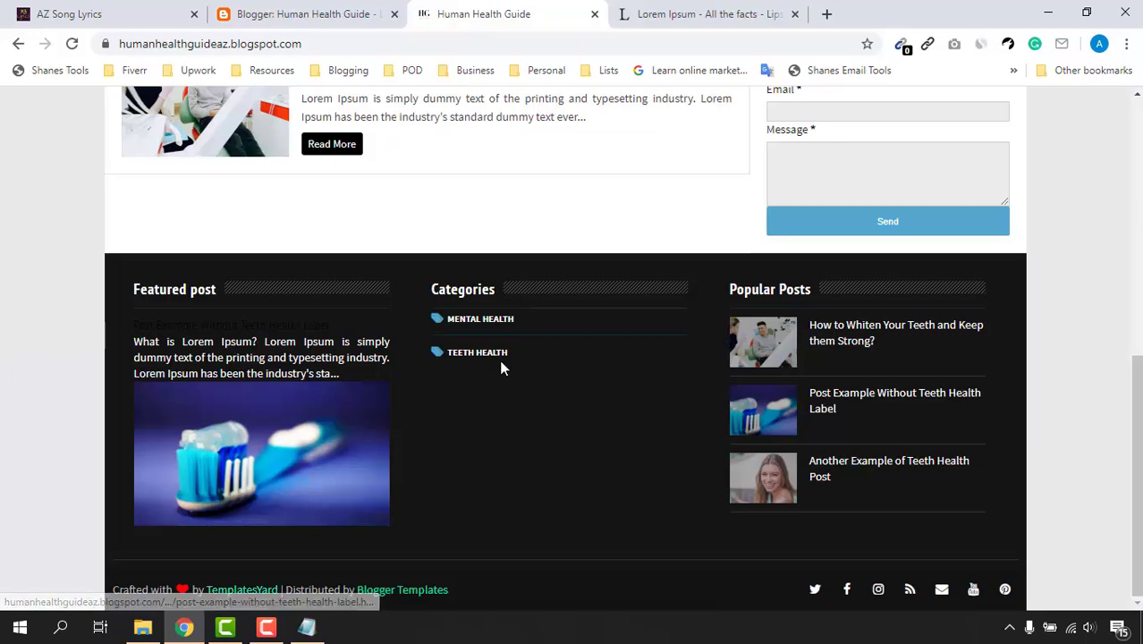
pyautogui.scroll(2, 483, 353)
pyautogui.scroll(-2, 483, 353)
pyautogui.scroll(15, 510, 374)
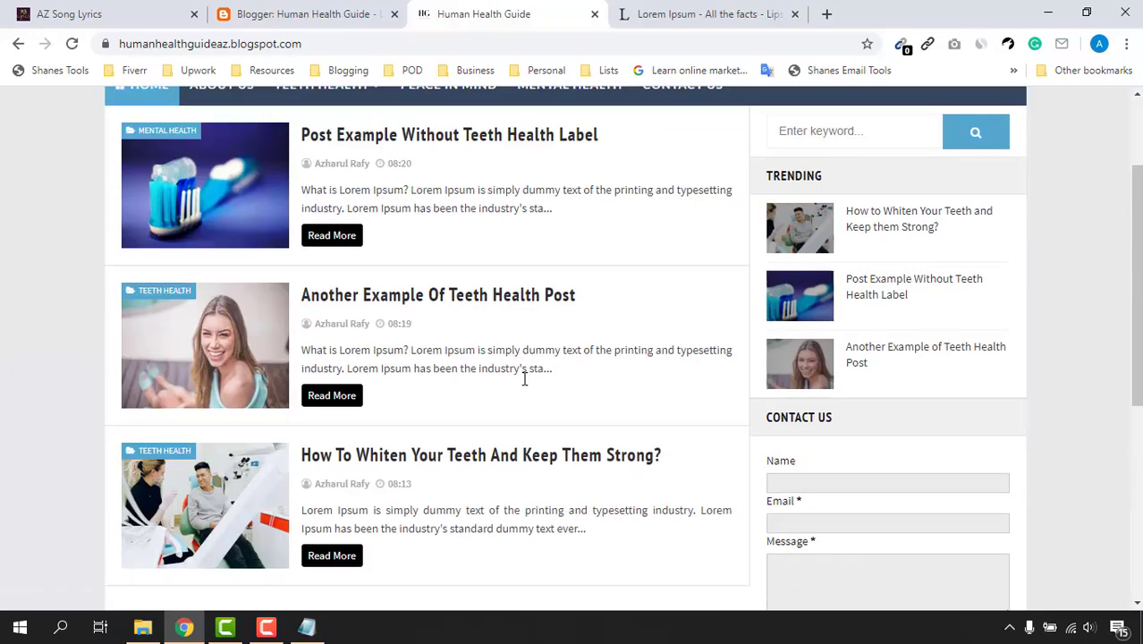
pyautogui.moveTo(303, 234)
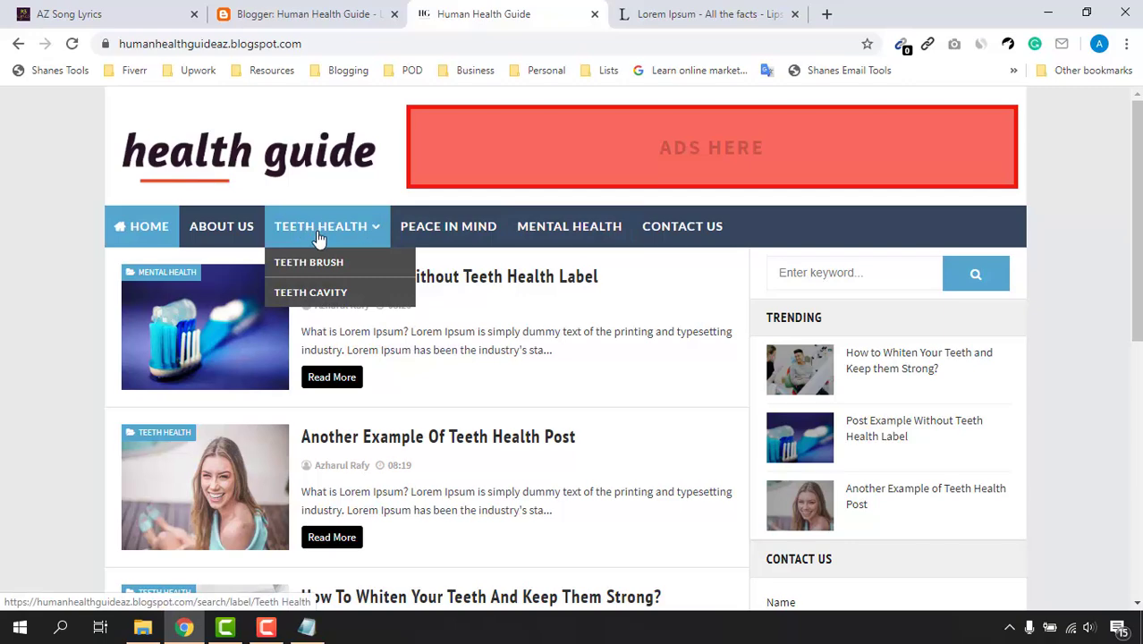
pyautogui.scroll(-1, 563, 373)
pyautogui.scroll(-15, 562, 372)
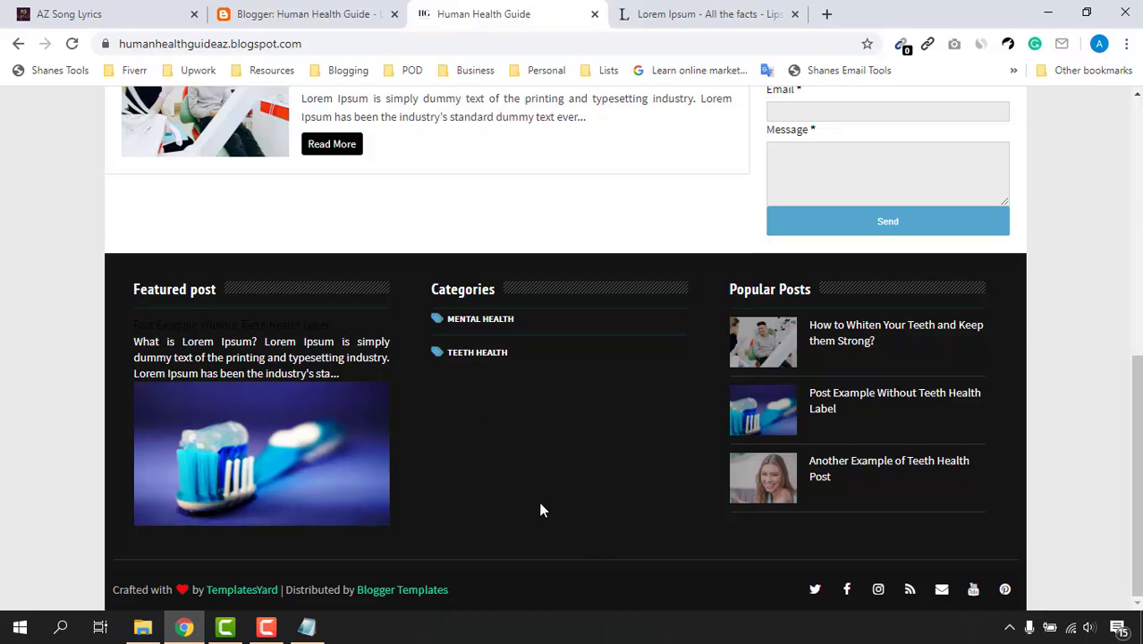
pyautogui.scroll(15, 539, 508)
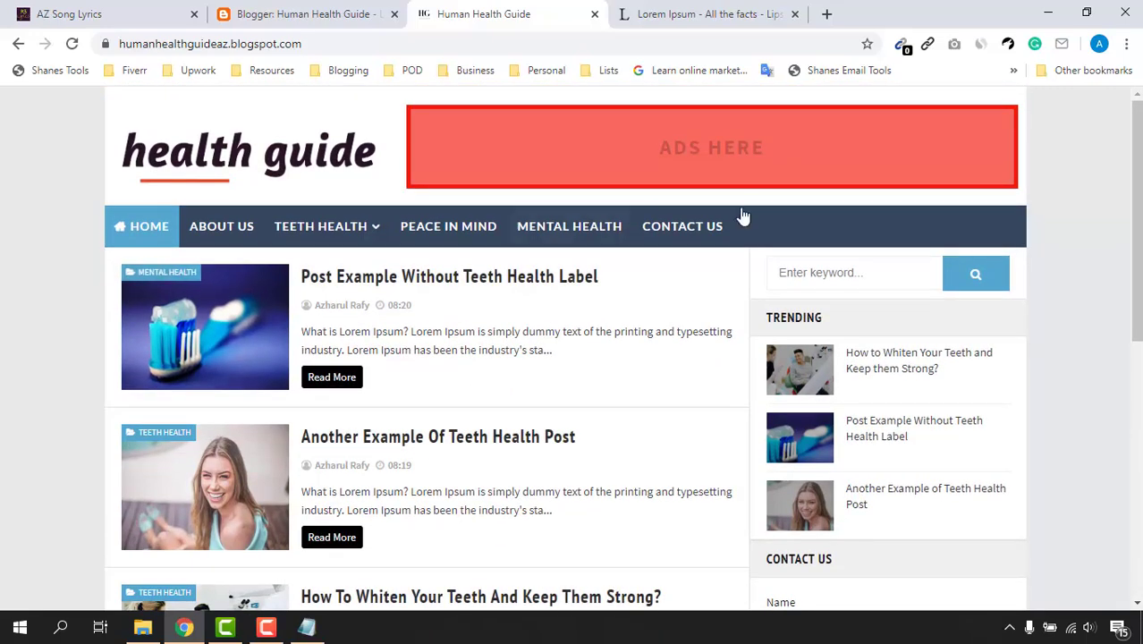
pyautogui.moveTo(1136, 268); pyautogui.dragTo(1135, 523)
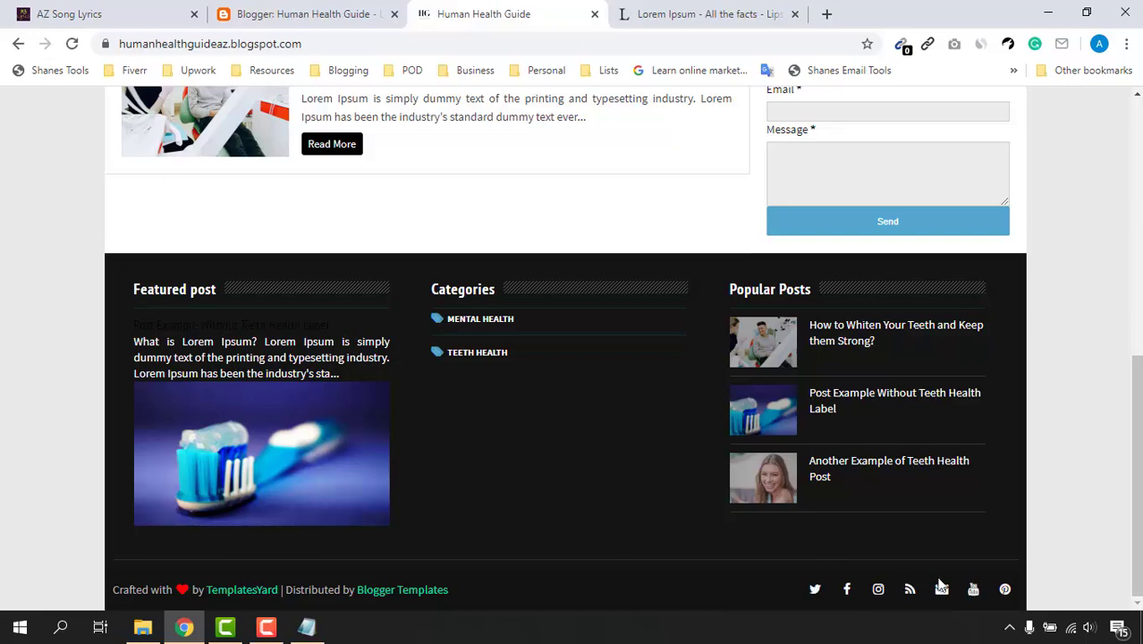
# Edit the Social Media Icons gadget in the Footer Social Widget and delete the rss, email, pinterest and twitter links.
pyautogui.click(337, 9)
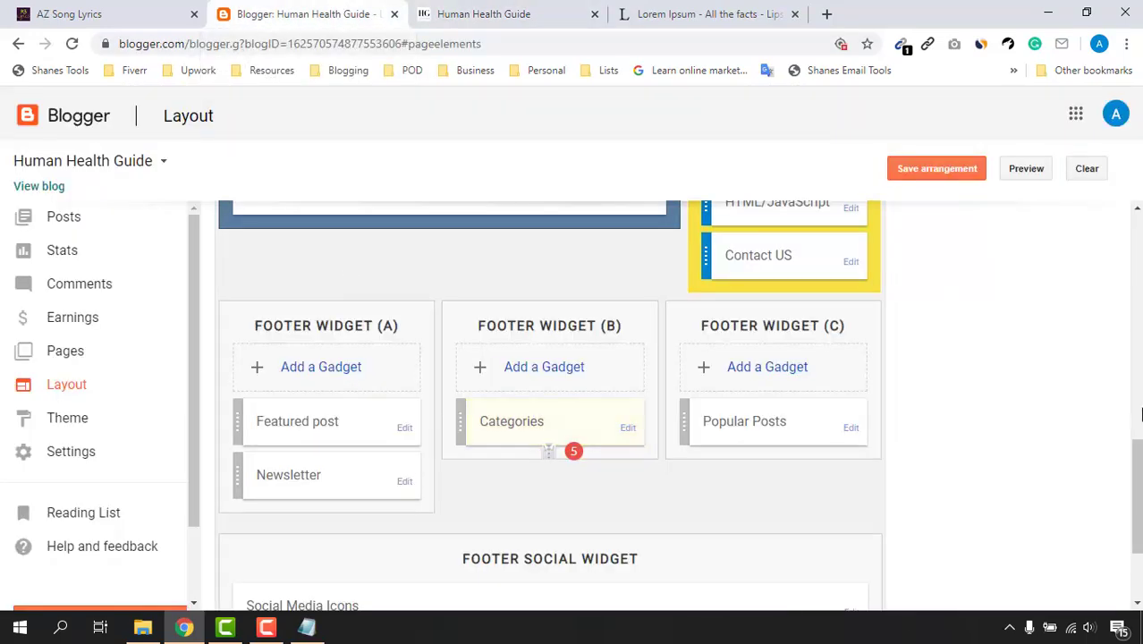
pyautogui.moveTo(1138, 447); pyautogui.dragTo(1138, 491)
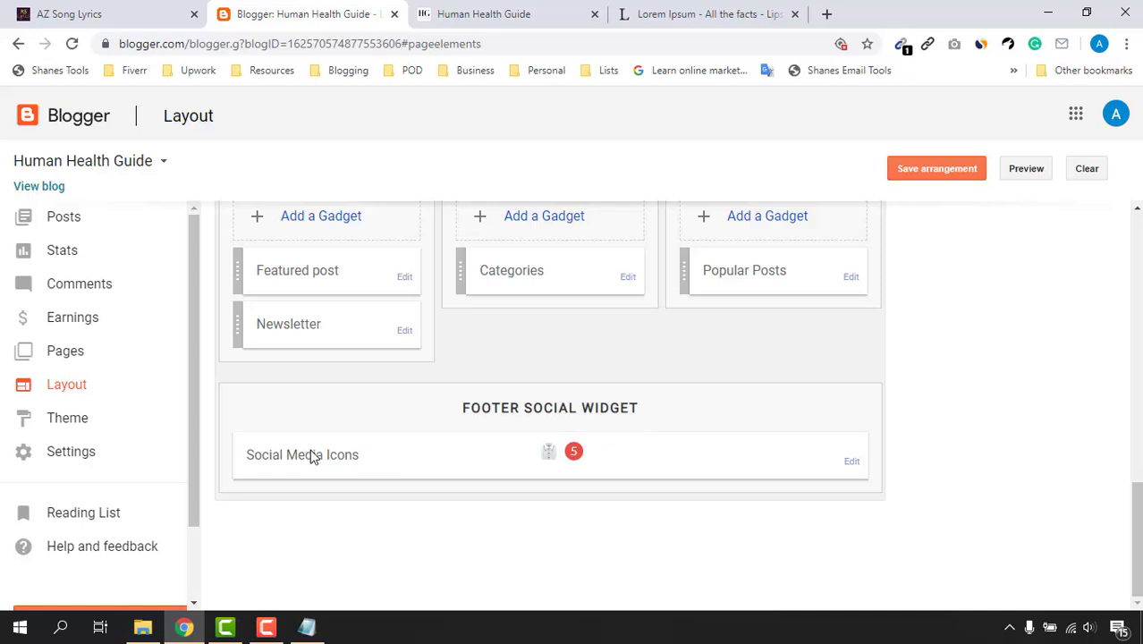
pyautogui.click(851, 464)
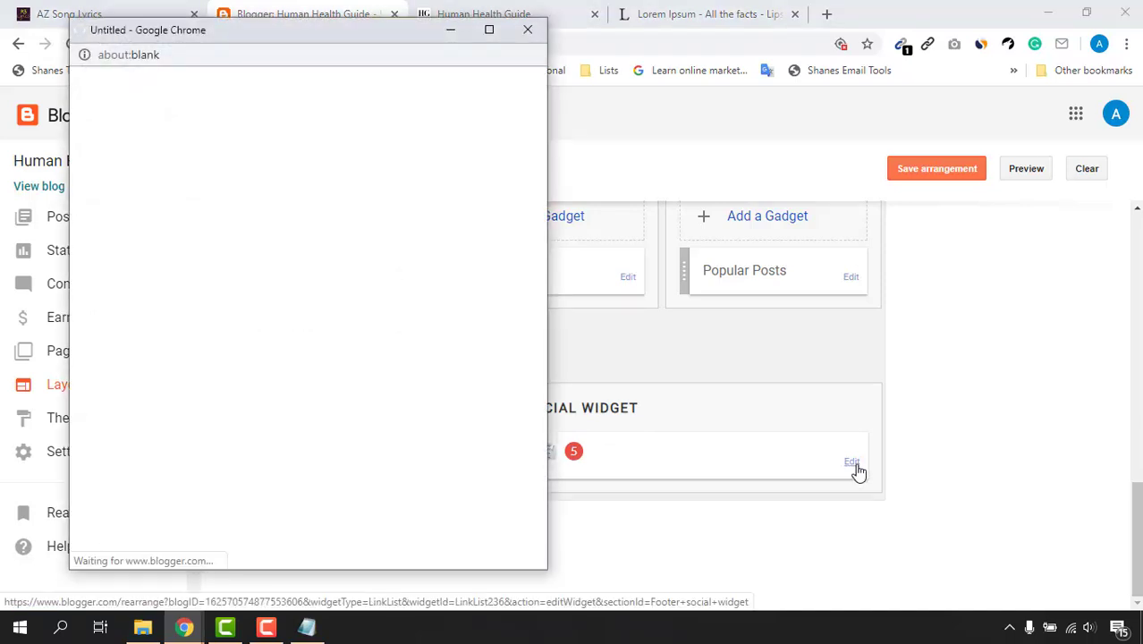
pyautogui.scroll(-1, 340, 367)
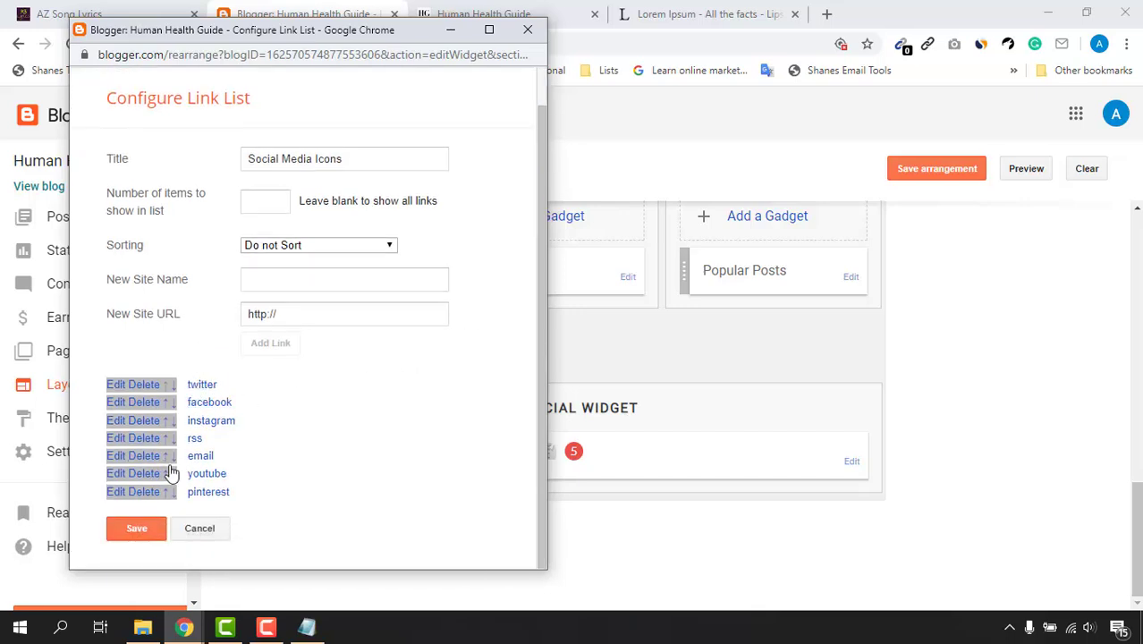
pyautogui.click(149, 438)
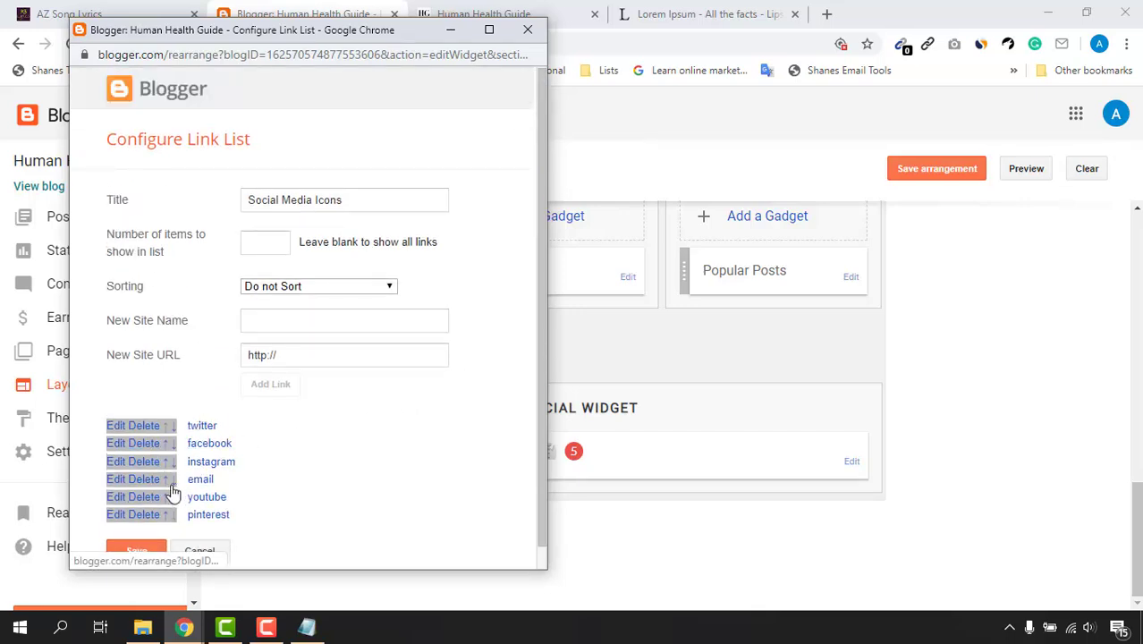
pyautogui.click(149, 480)
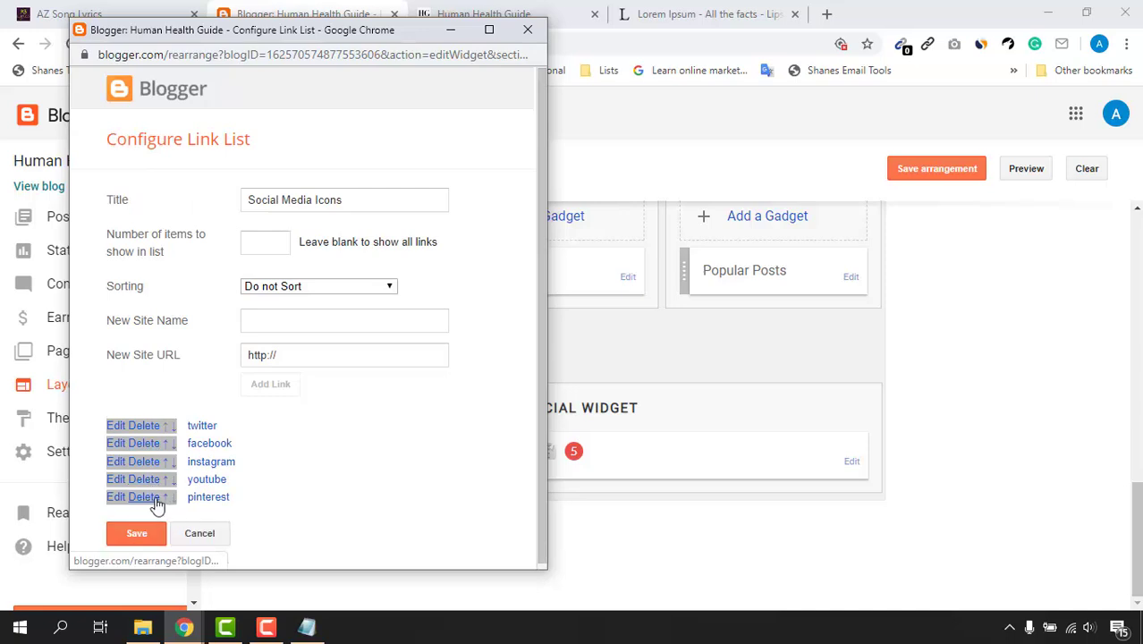
pyautogui.click(153, 501)
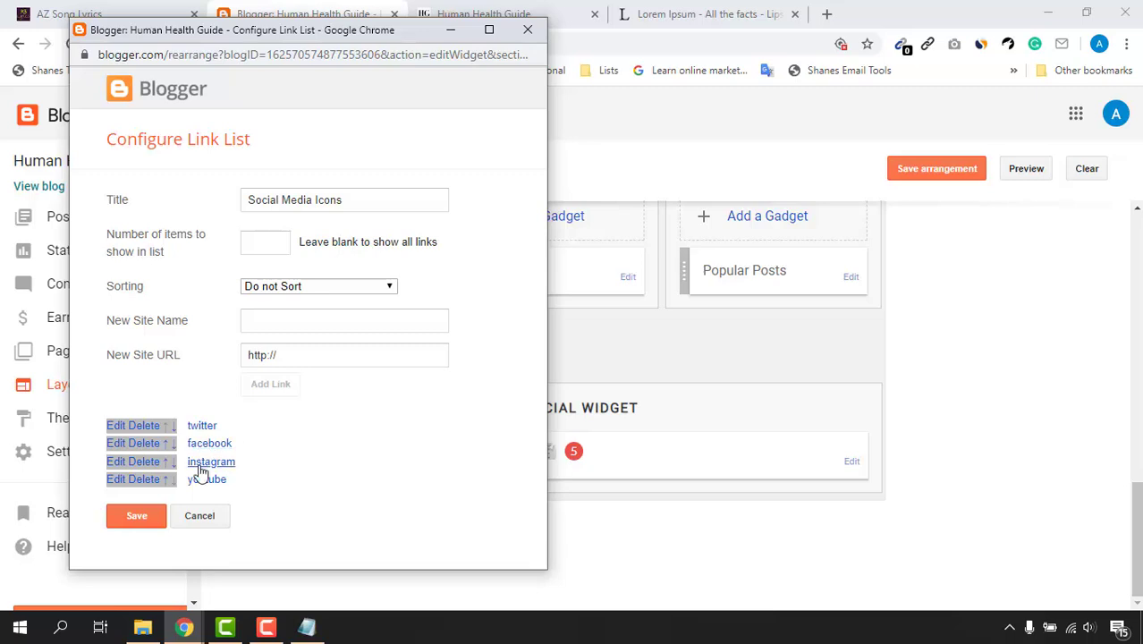
pyautogui.click(146, 428)
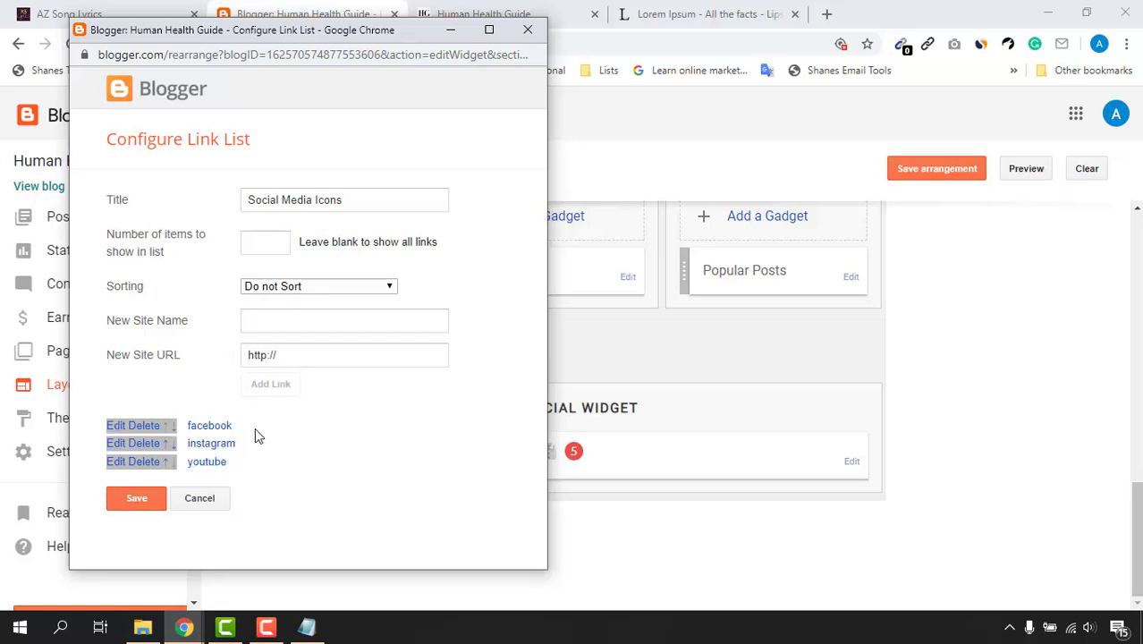
pyautogui.click(123, 432)
pyautogui.moveTo(301, 451); pyautogui.dragTo(253, 456)
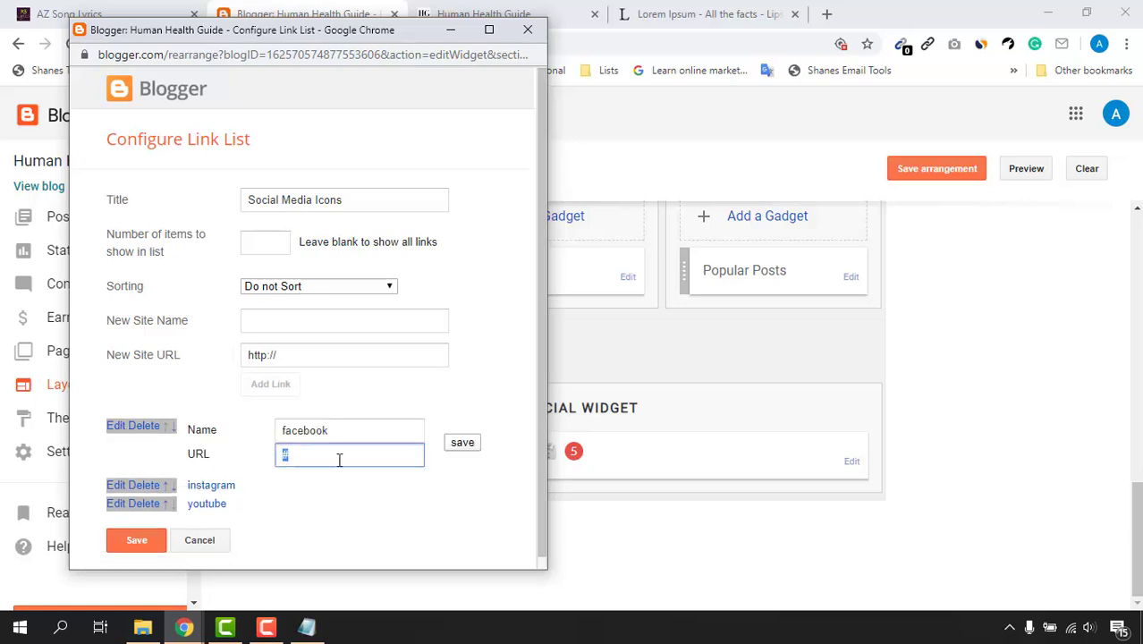
pyautogui.write('https://www.faceb')
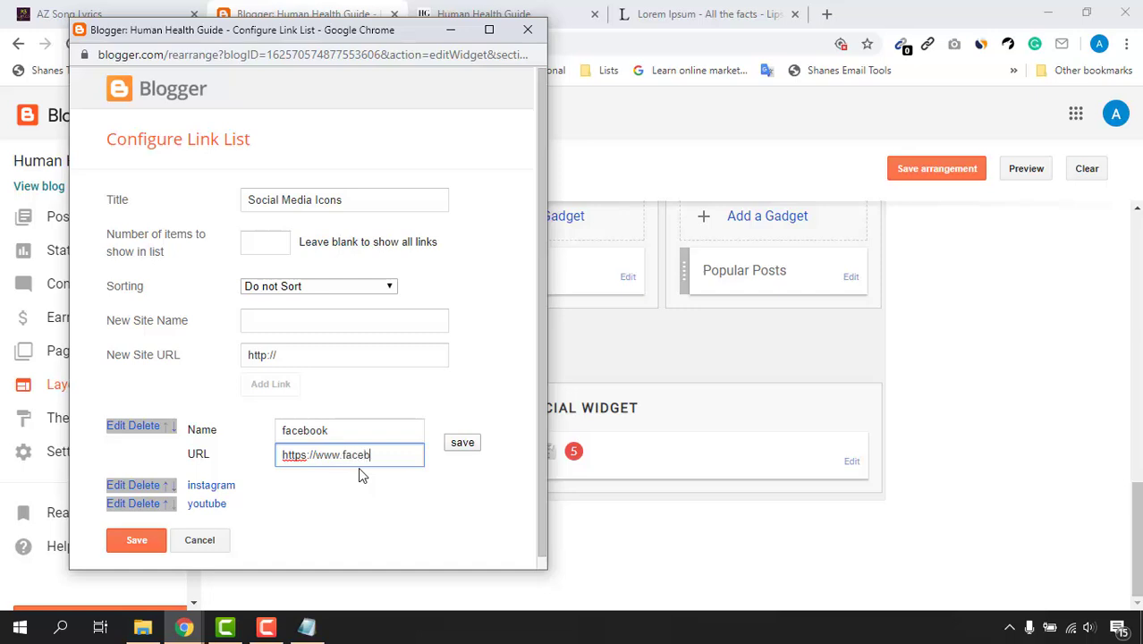
pyautogui.write('ook.com/azharulrafy')
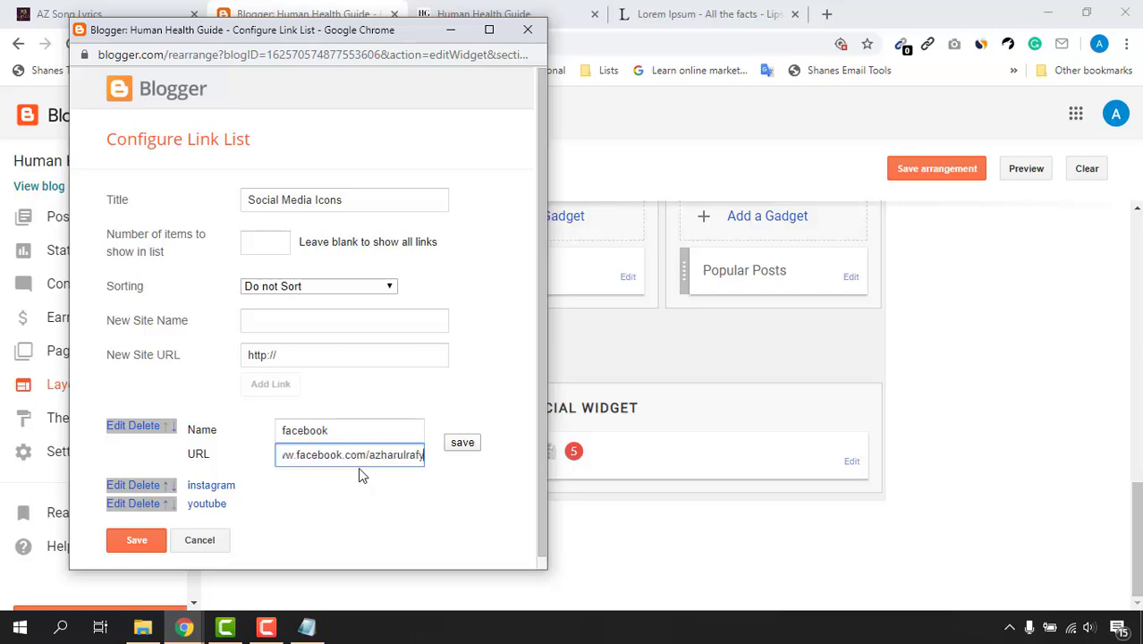
pyautogui.click(461, 442)
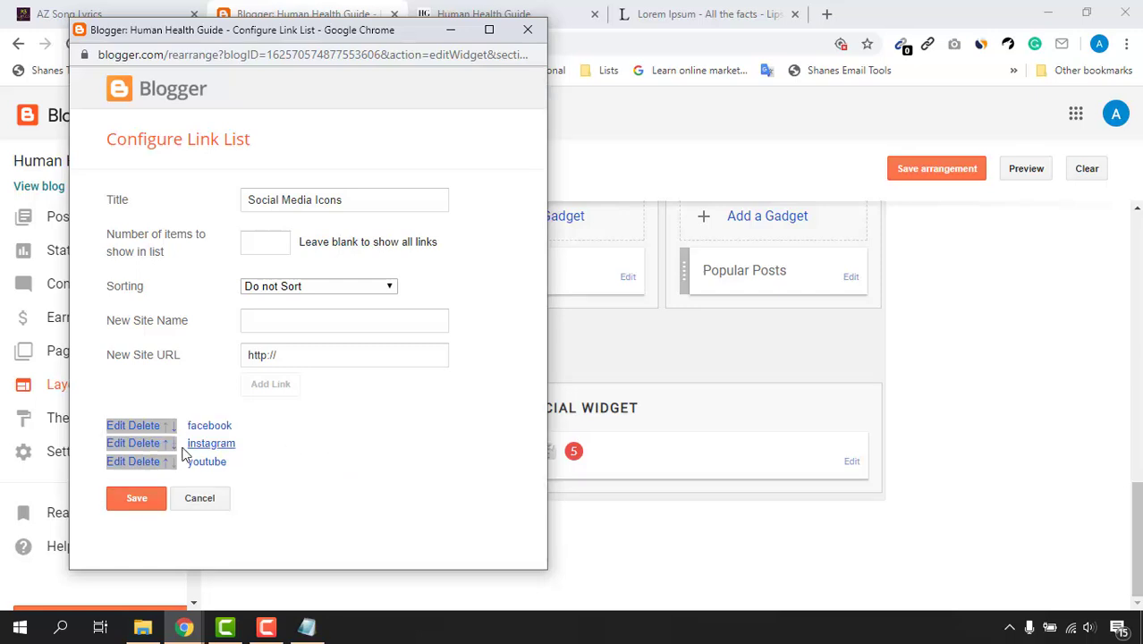
pyautogui.click(125, 444)
pyautogui.click(309, 456)
pyautogui.press('Tab')
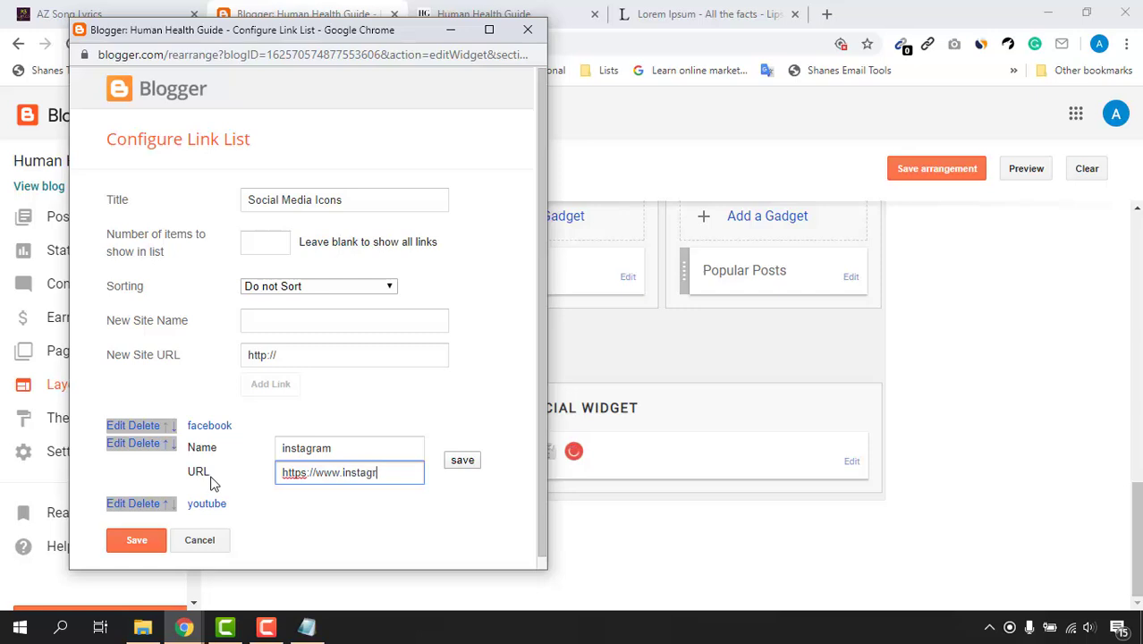
pyautogui.write('azharulrafy')
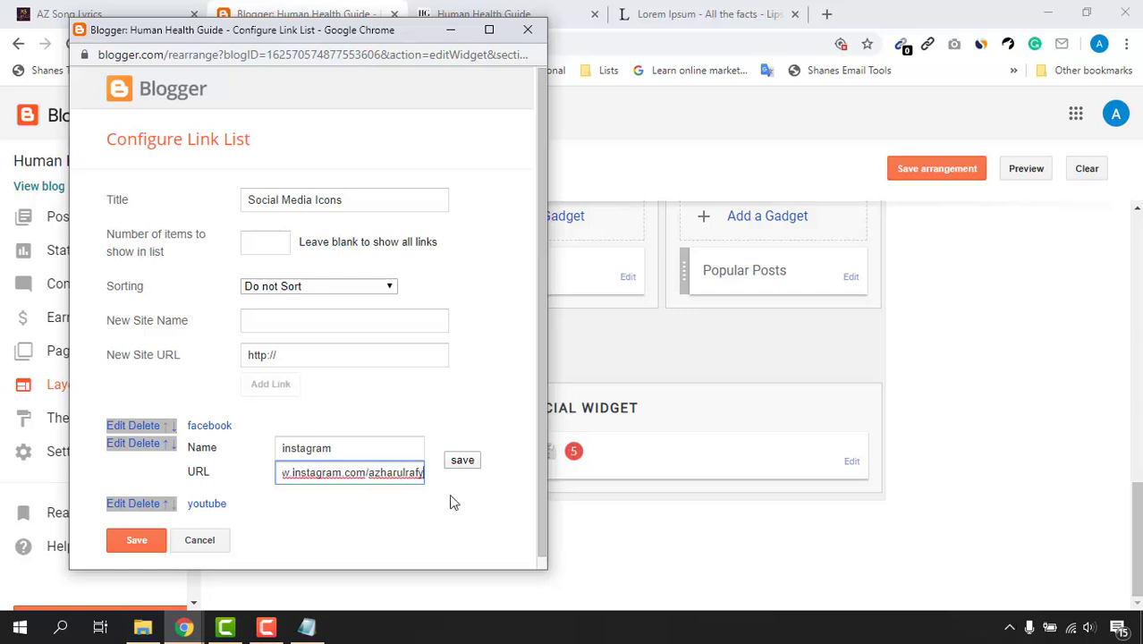
pyautogui.click(465, 462)
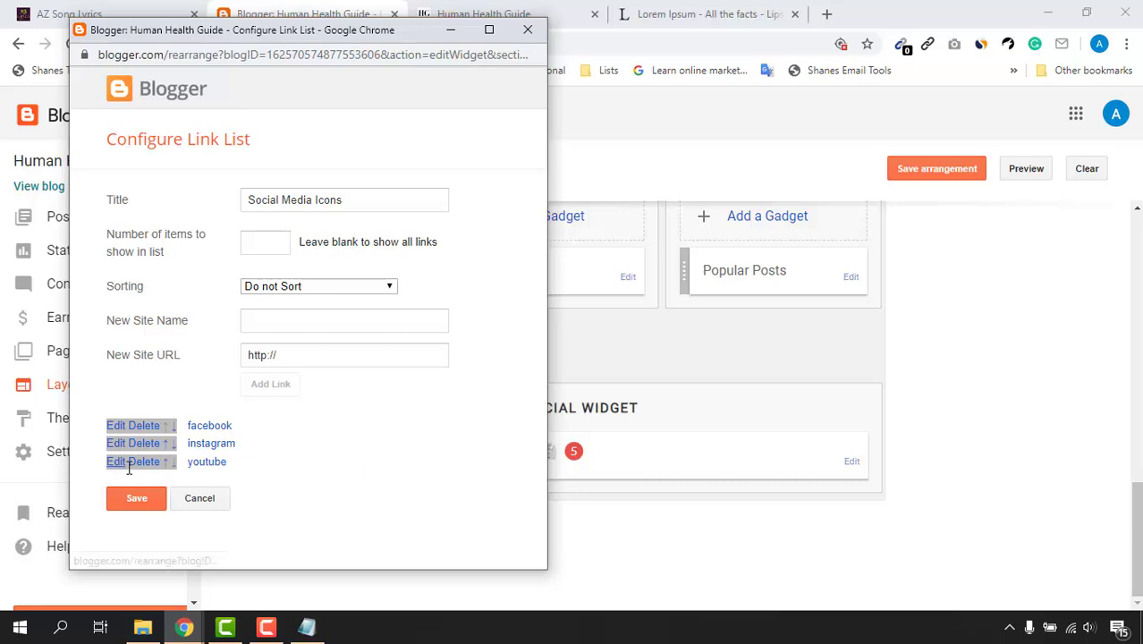
pyautogui.click(120, 464)
pyautogui.doubleClick(323, 488)
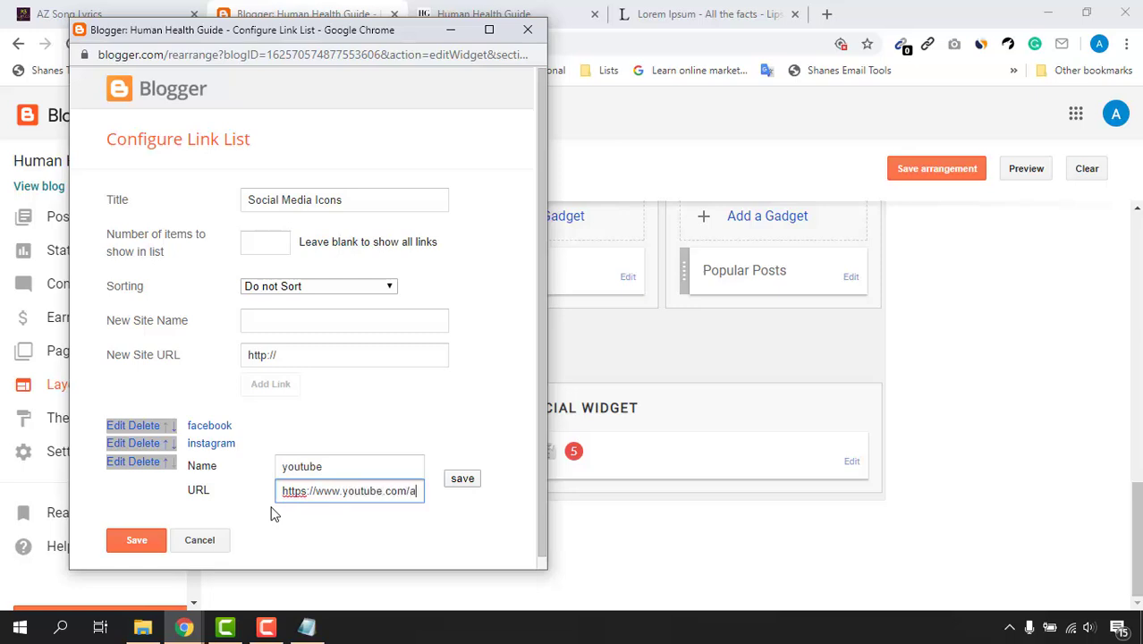
pyautogui.write('haru')
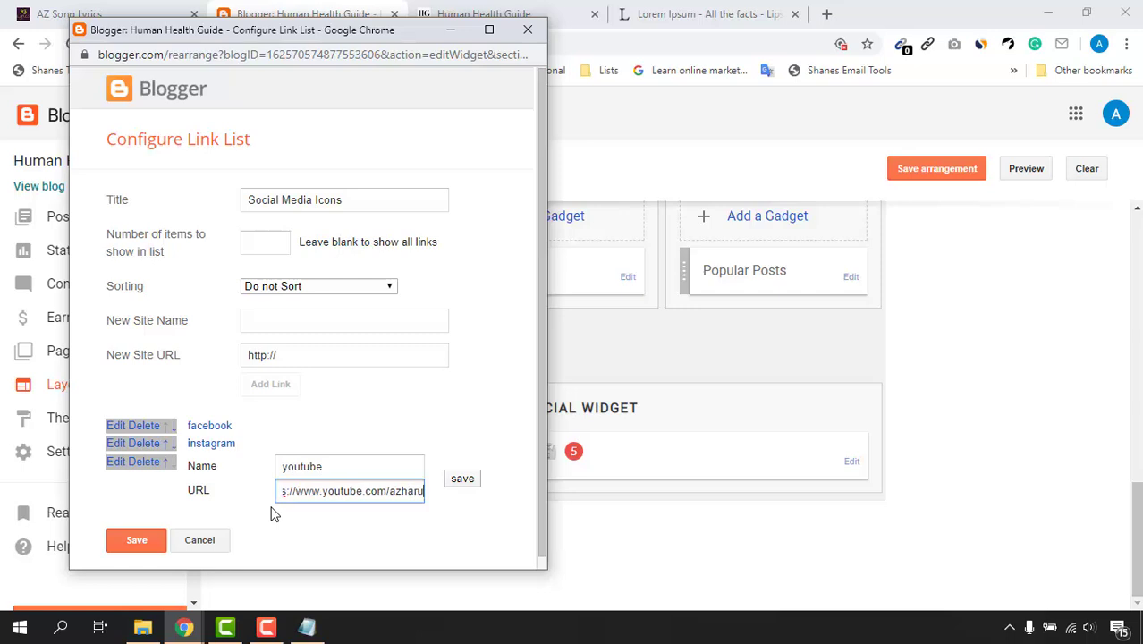
pyautogui.write('lrafyazr')
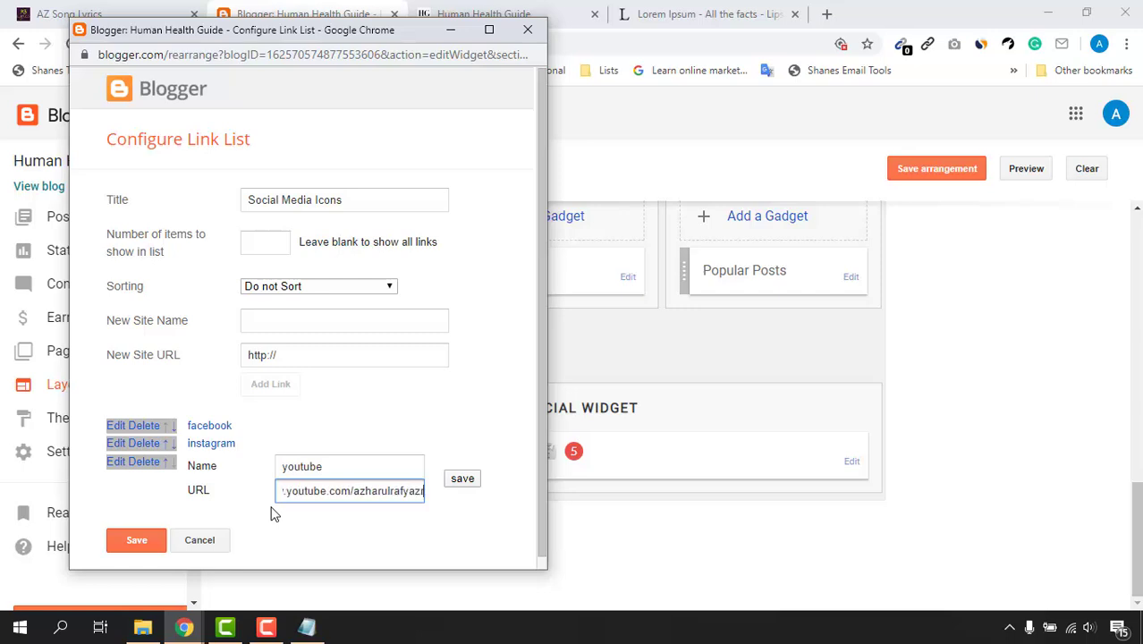
pyautogui.click(454, 484)
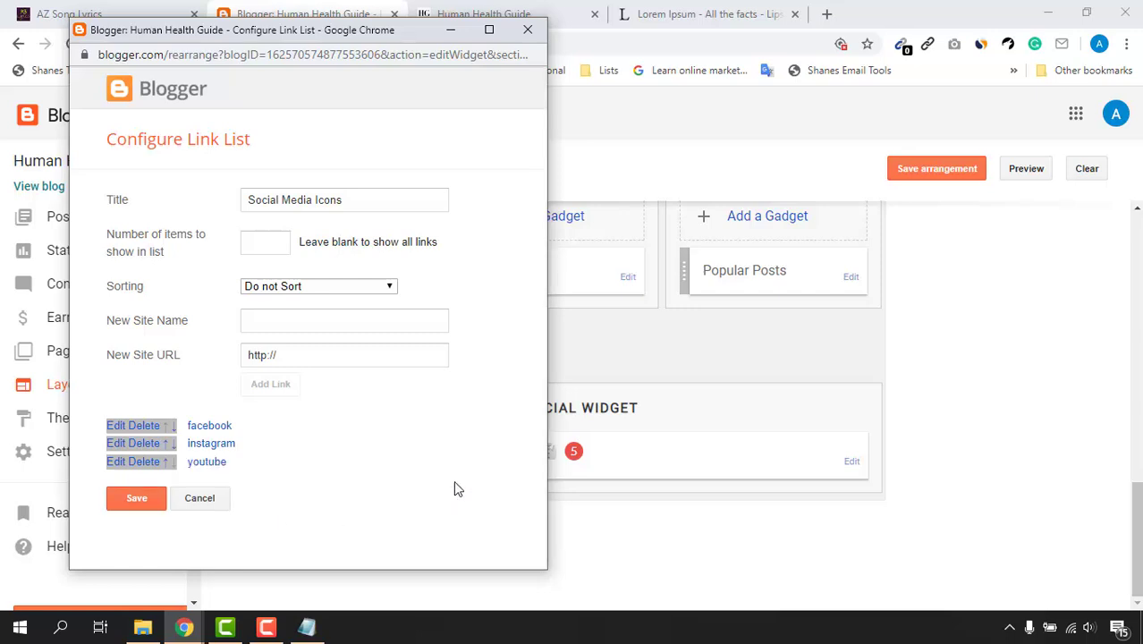
pyautogui.click(137, 501)
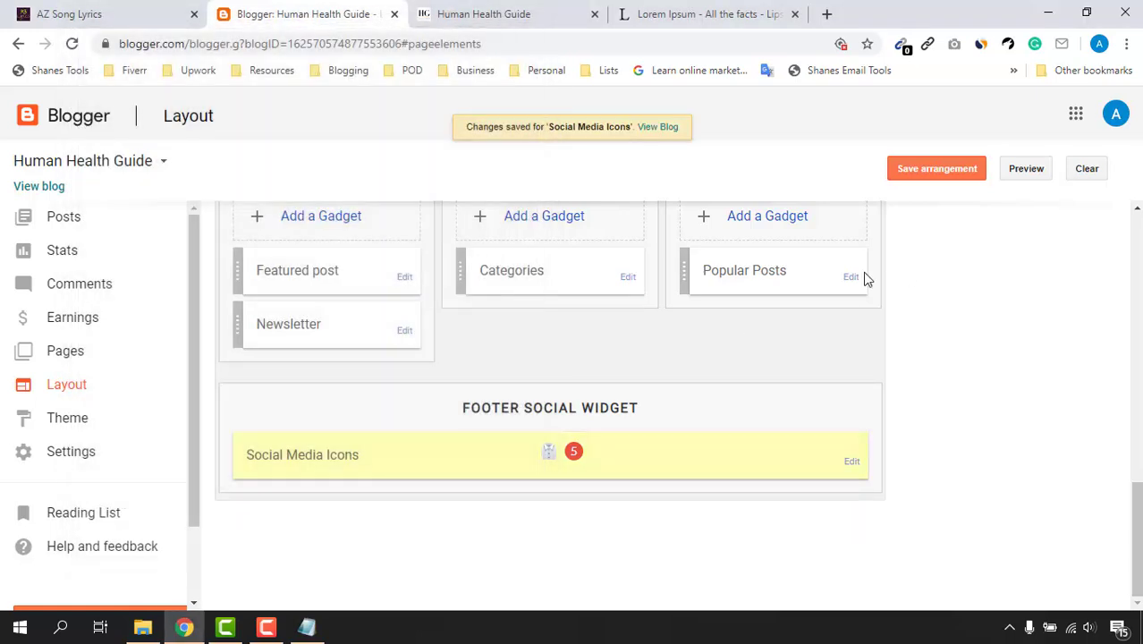
pyautogui.click(920, 172)
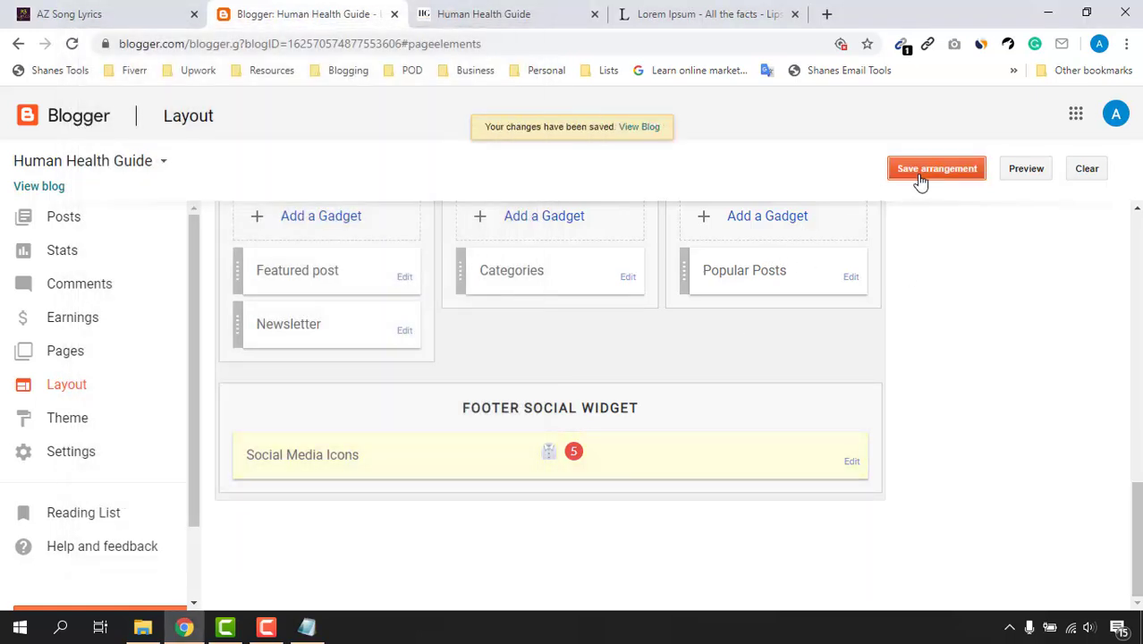
# Reload the published blog to check its footer social icons and test the YouTube icon's link.
pyautogui.click(490, 11)
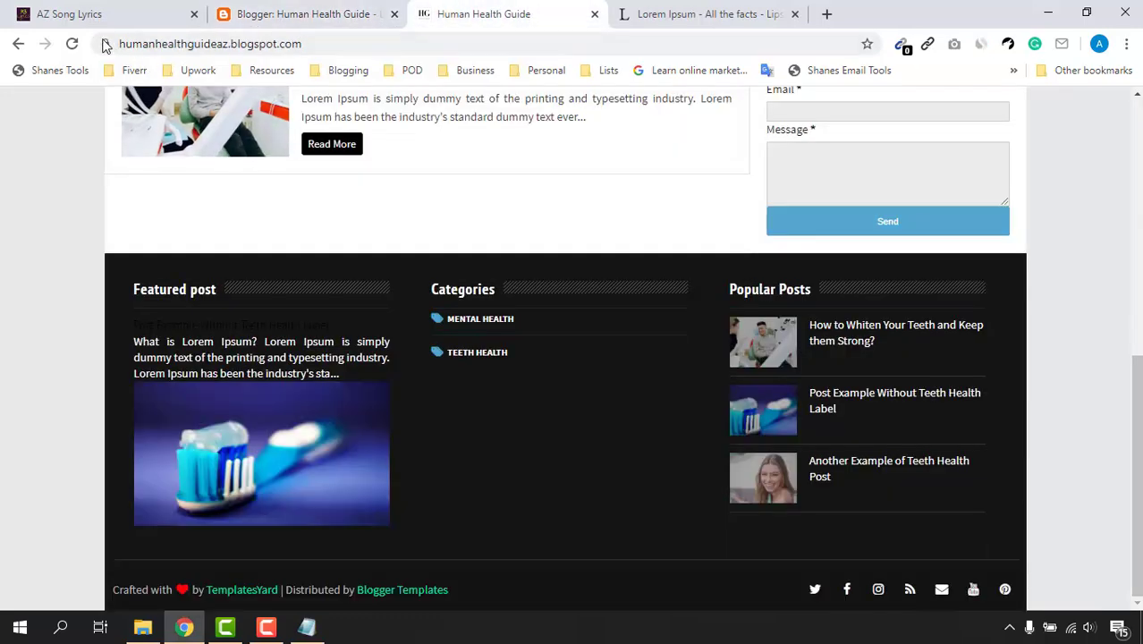
pyautogui.click(73, 45)
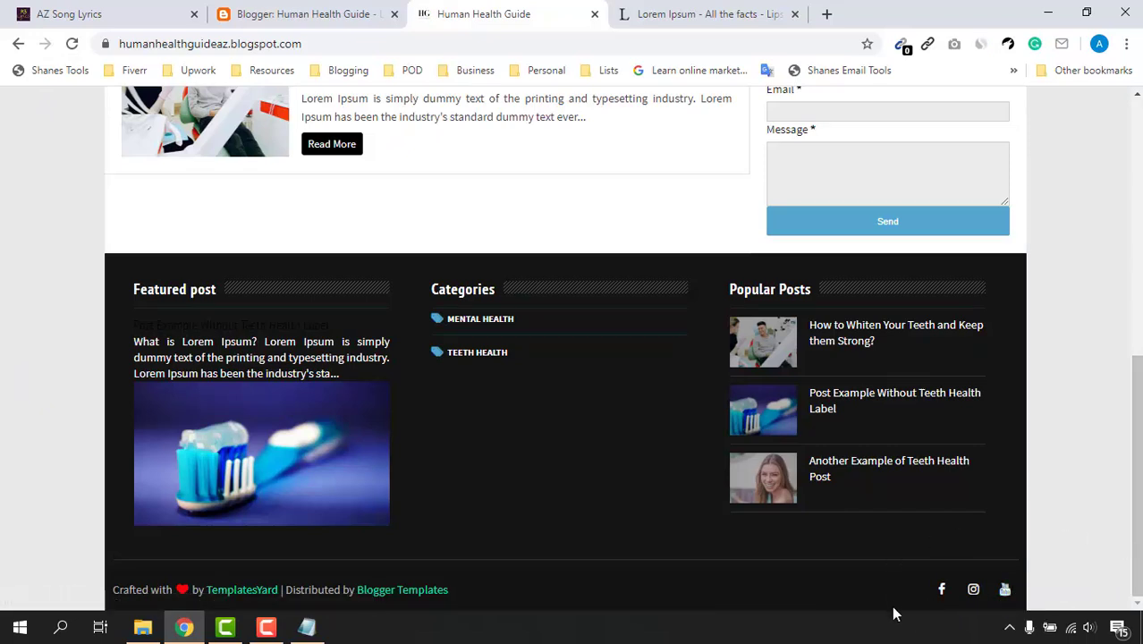
pyautogui.click(1005, 592)
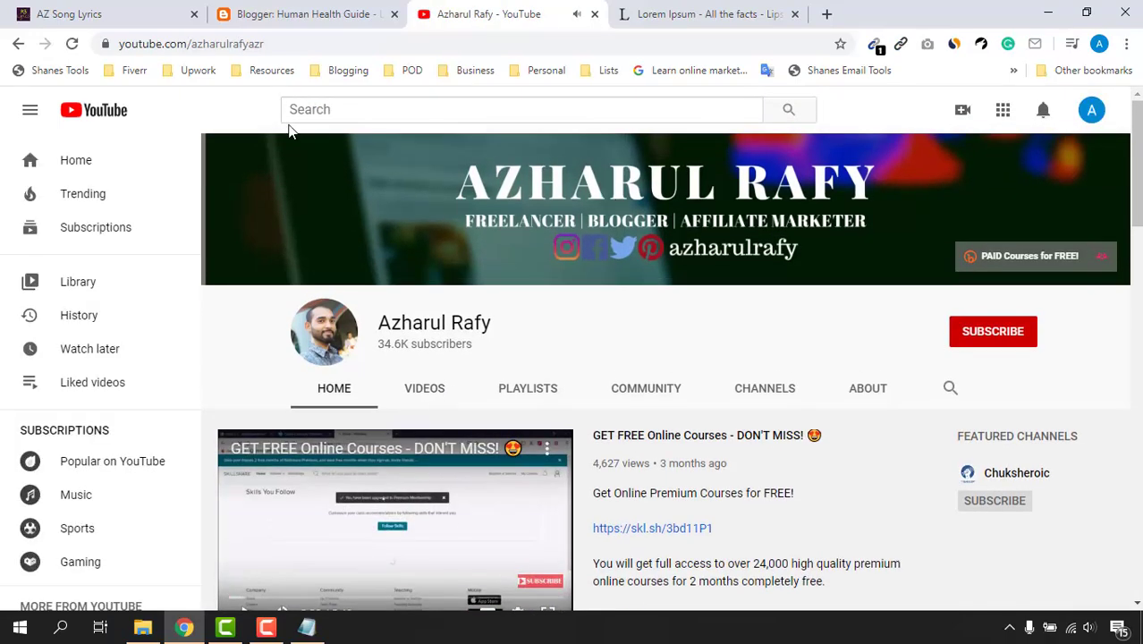
# Reopen the published blog from the Blogger layout page and close the YouTube channel page.
pyautogui.click(295, 11)
pyautogui.scroll(2, 163, 224)
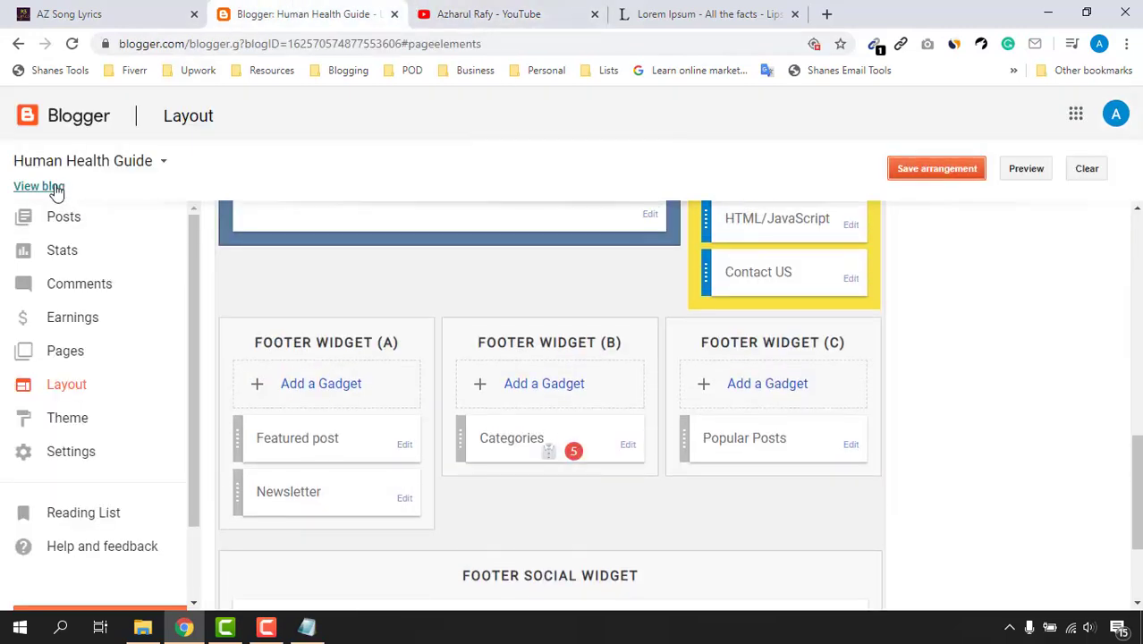
pyautogui.click(21, 186)
pyautogui.click(661, 14)
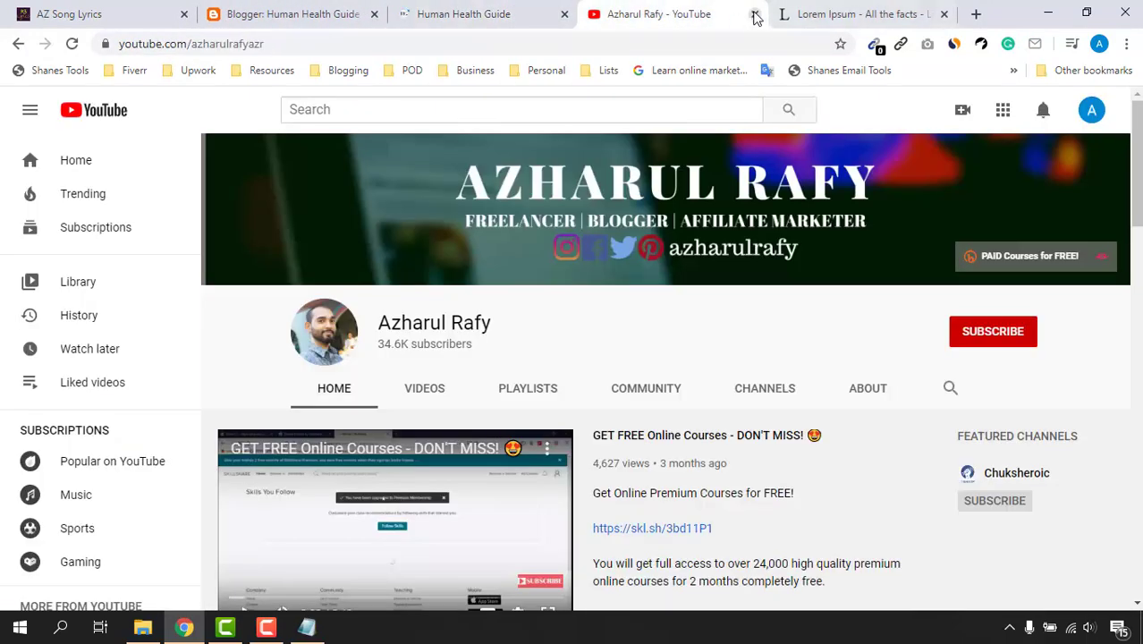
pyautogui.click(755, 13)
pyautogui.click(482, 13)
# Review the published blog's header menu, posts, sidebar gadgets and footer columns.
pyautogui.scroll(-6, 964, 474)
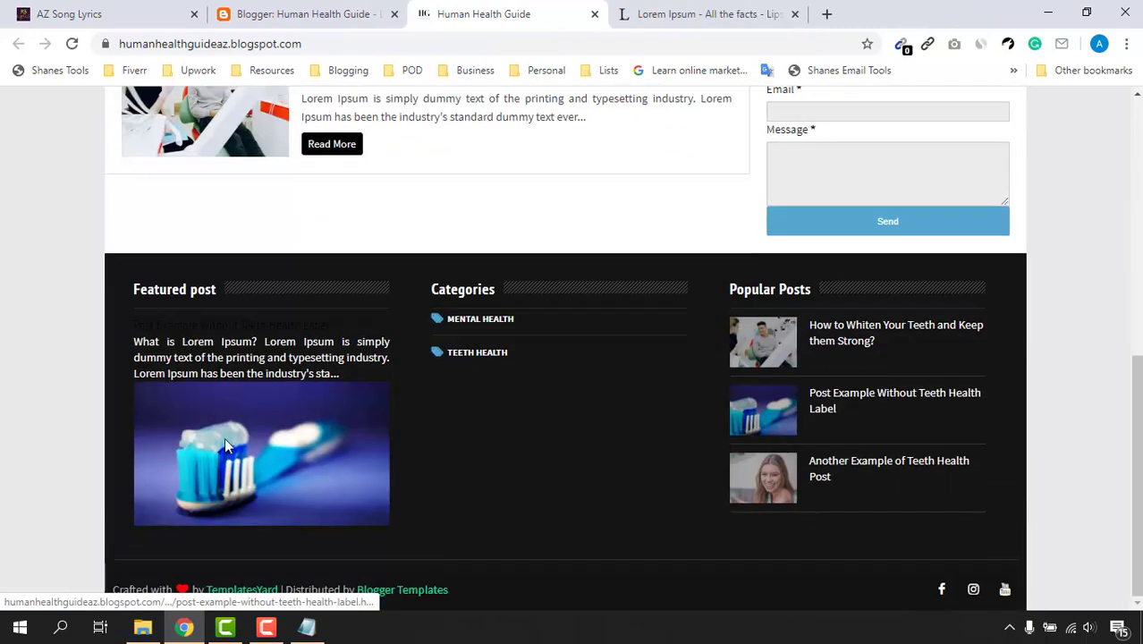
pyautogui.scroll(8, 1057, 502)
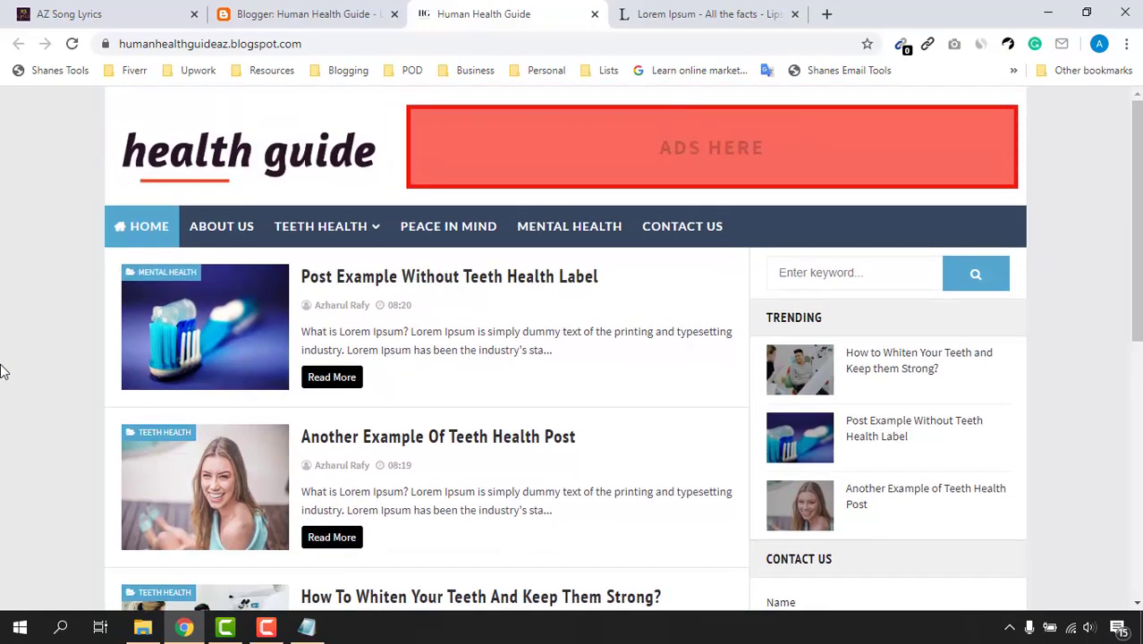
pyautogui.scroll(-2, 3, 393)
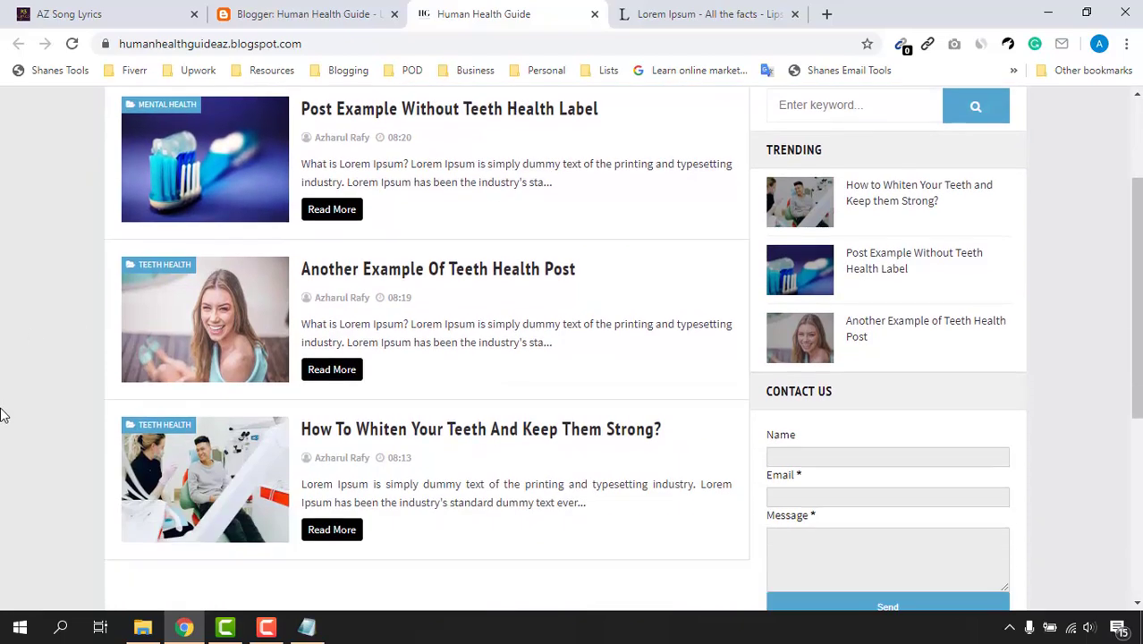
pyautogui.scroll(-5, 490, 457)
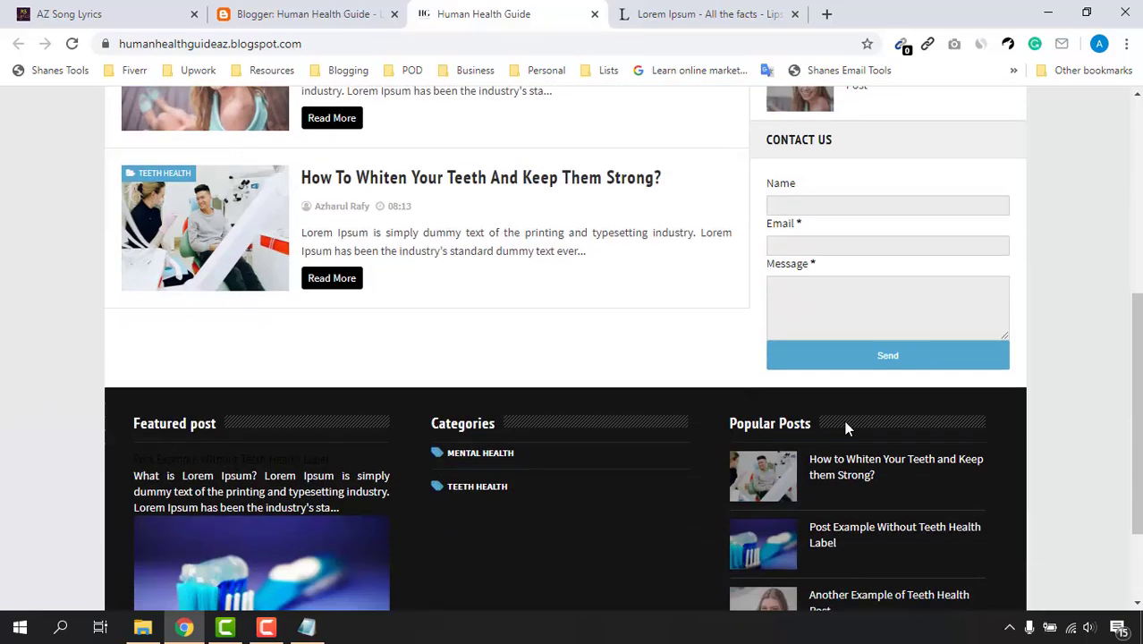
pyautogui.scroll(6, 387, 451)
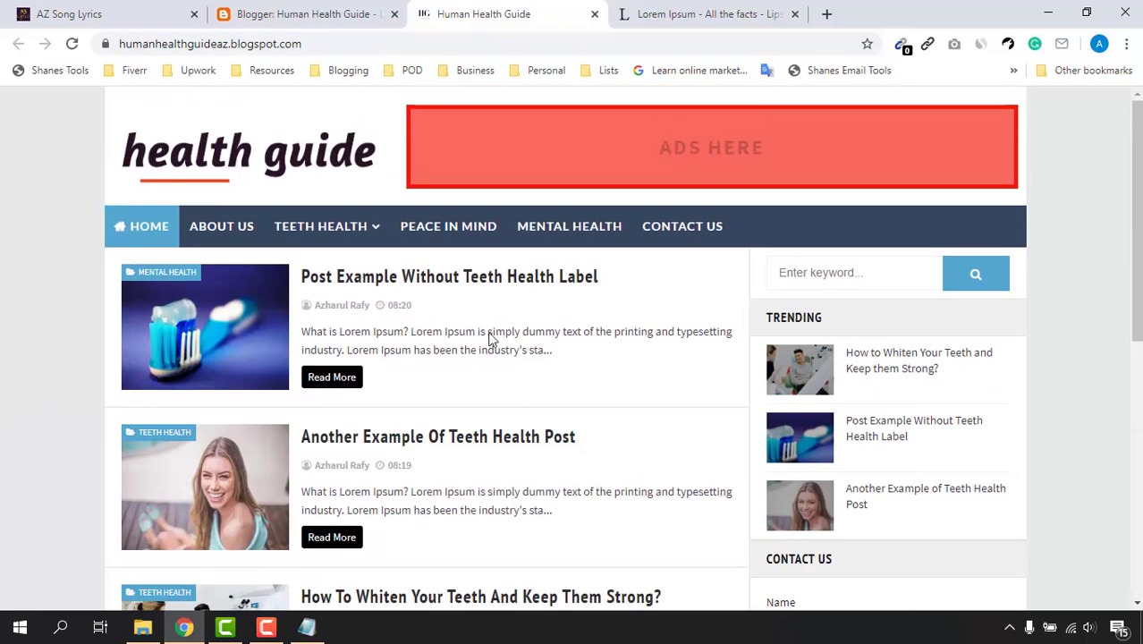
# Open the blog's Earnings page in Blogger and check its AdSense eligibility.
pyautogui.click(331, 9)
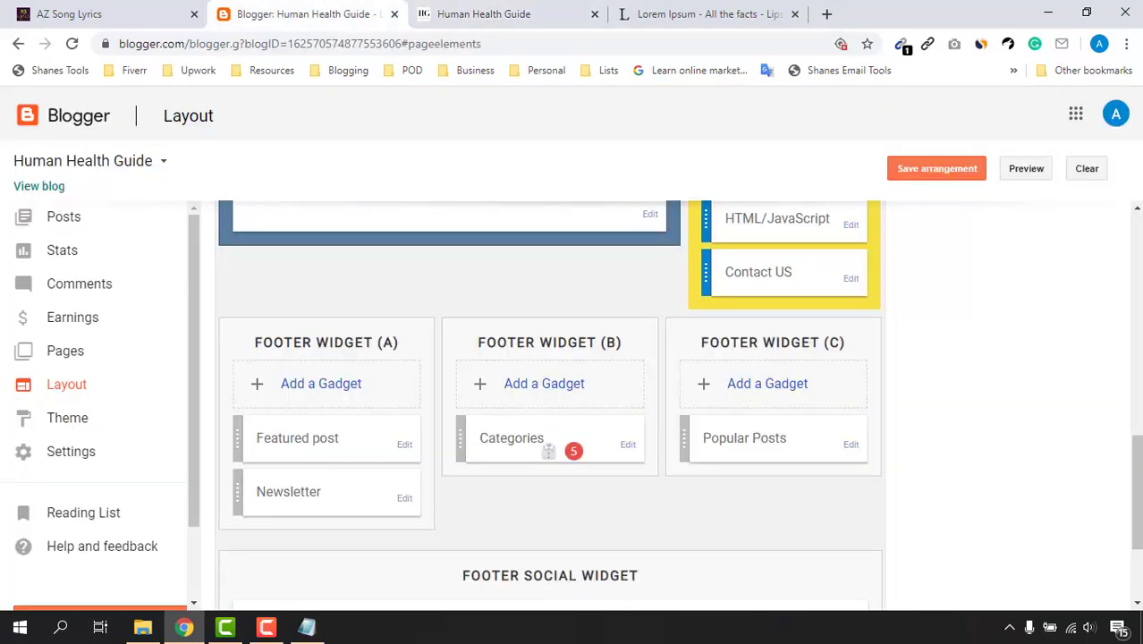
pyautogui.moveTo(1136, 447); pyautogui.dragTo(1136, 204)
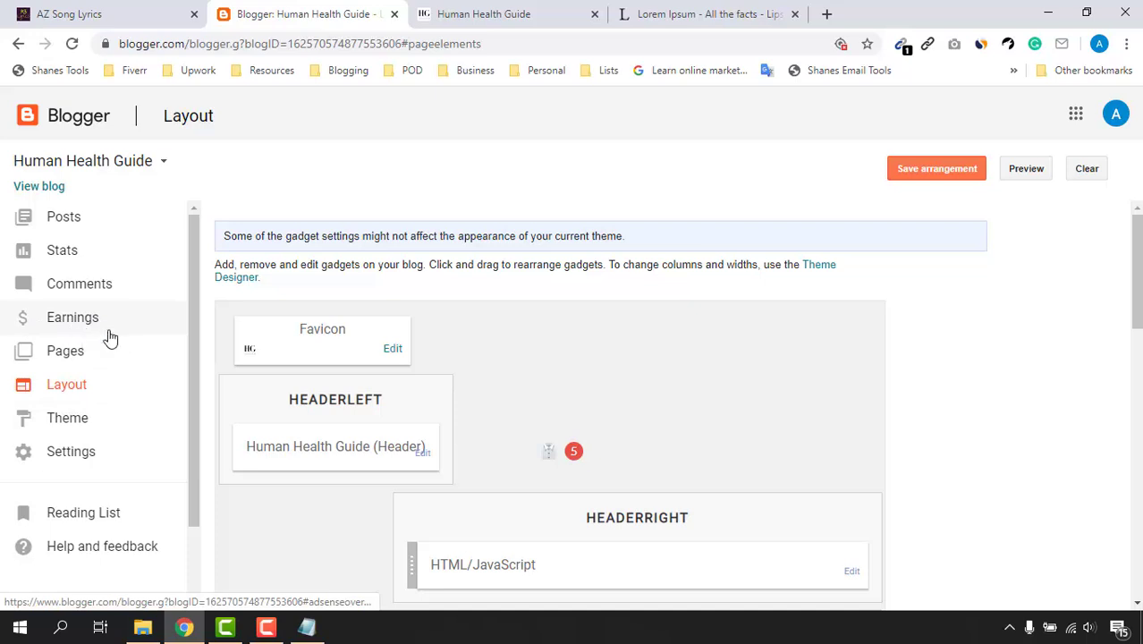
pyautogui.click(65, 332)
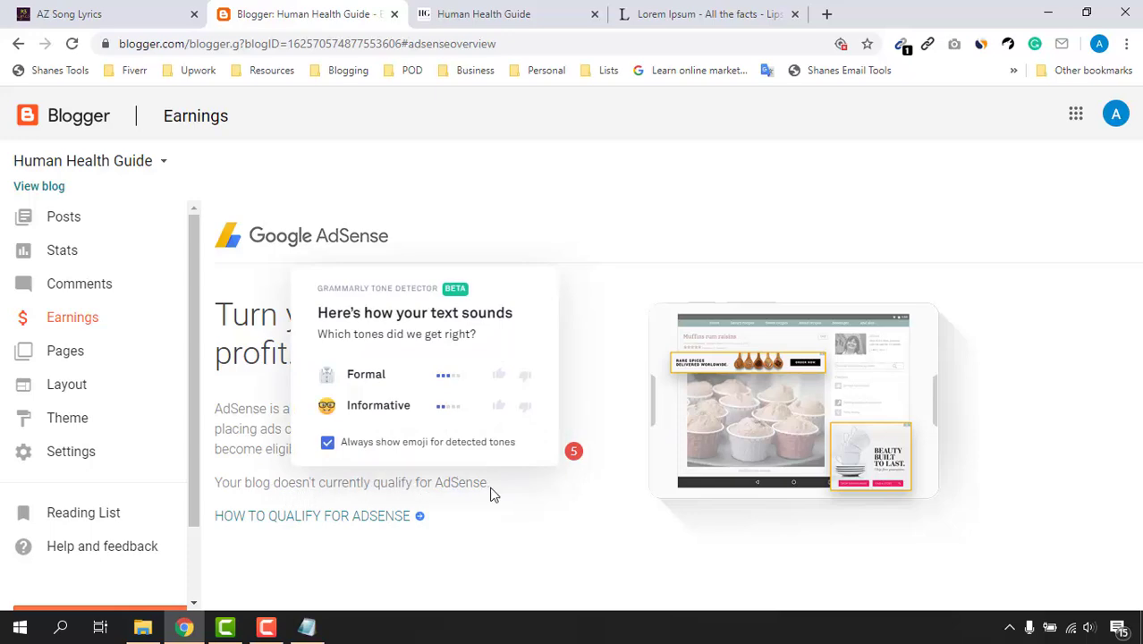
pyautogui.moveTo(490, 494); pyautogui.dragTo(222, 480)
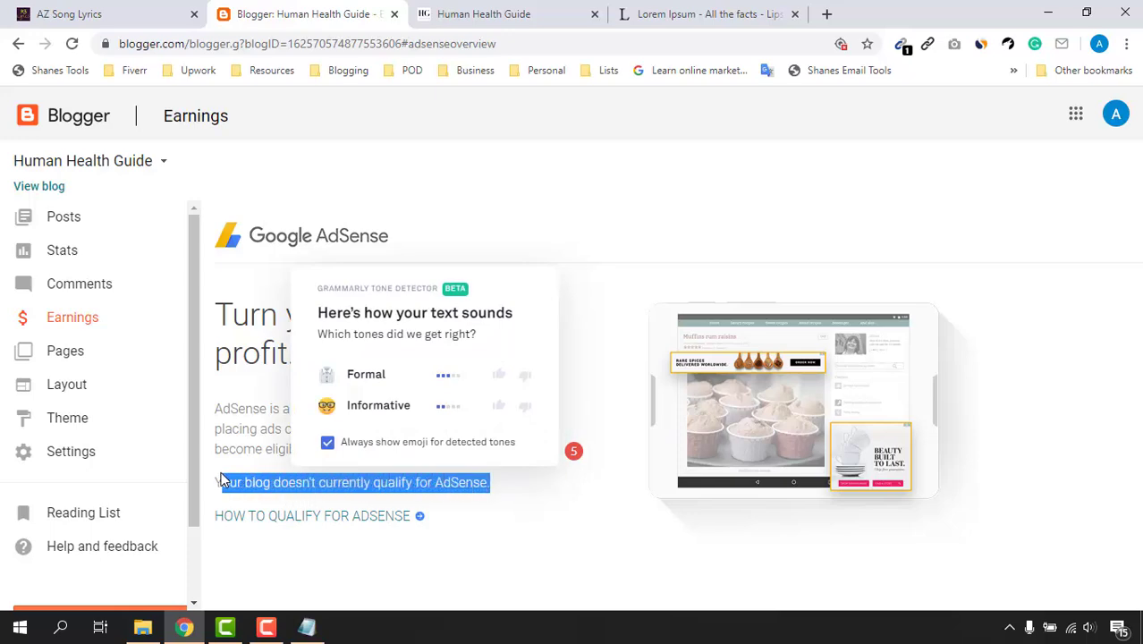
# Look over the published blog's posts, contact form and footer, and return to the blog's Earnings page.
pyautogui.click(505, 13)
pyautogui.scroll(-5, 584, 425)
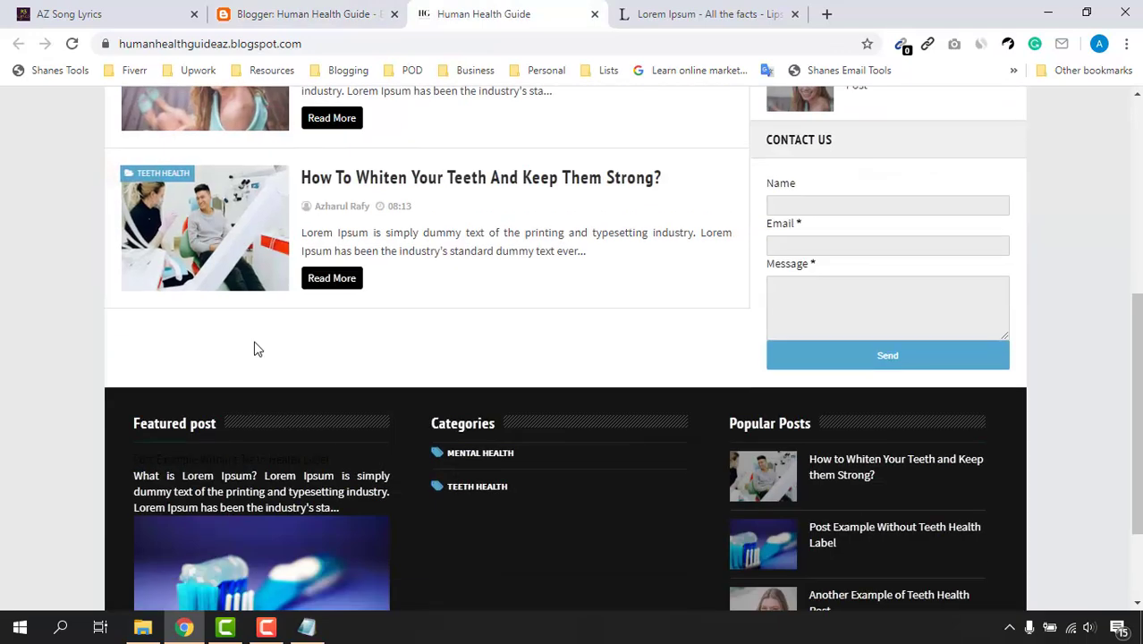
pyautogui.scroll(5, 255, 347)
pyautogui.click(293, 13)
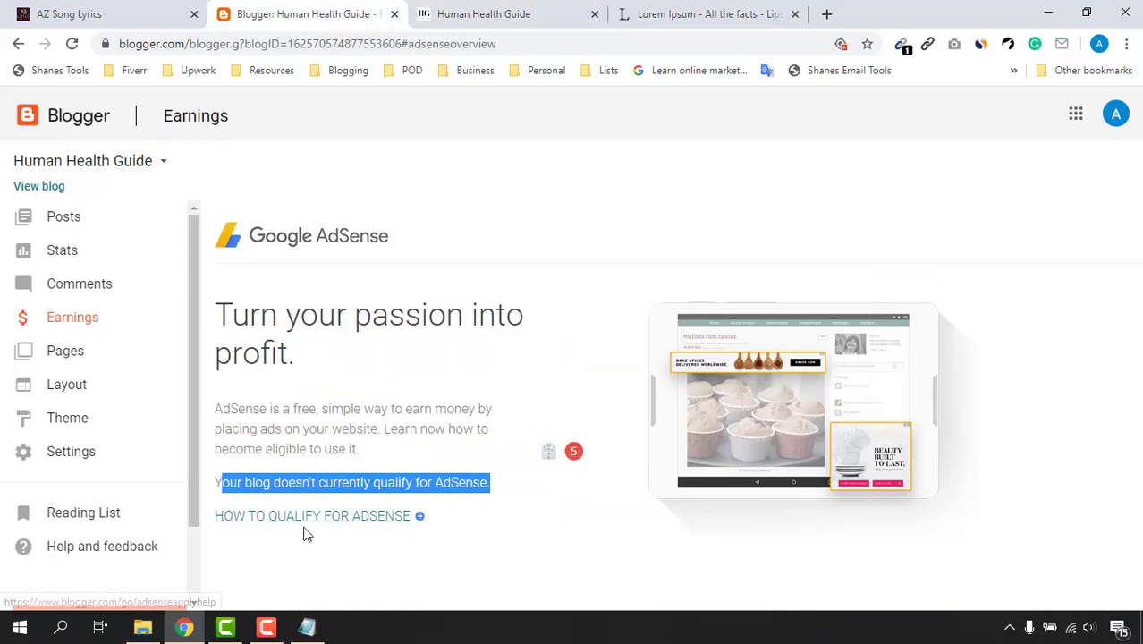
# Open the Earnings page's link on how to qualify for AdSense in a new browser tab.
pyautogui.rightClick(376, 519)
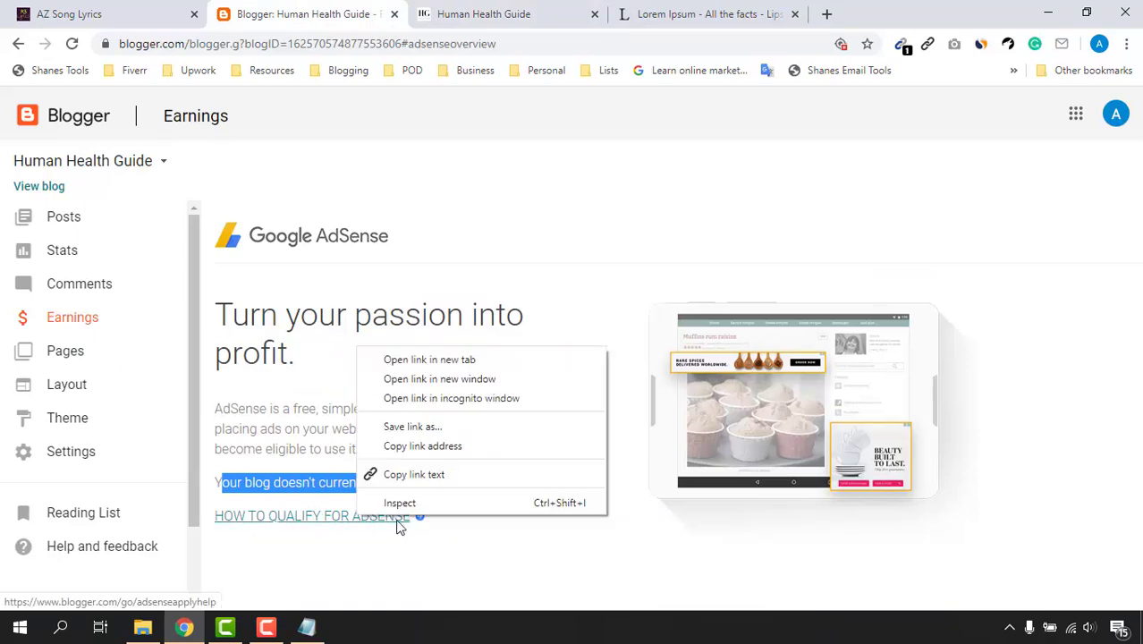
pyautogui.click(420, 359)
pyautogui.click(464, 6)
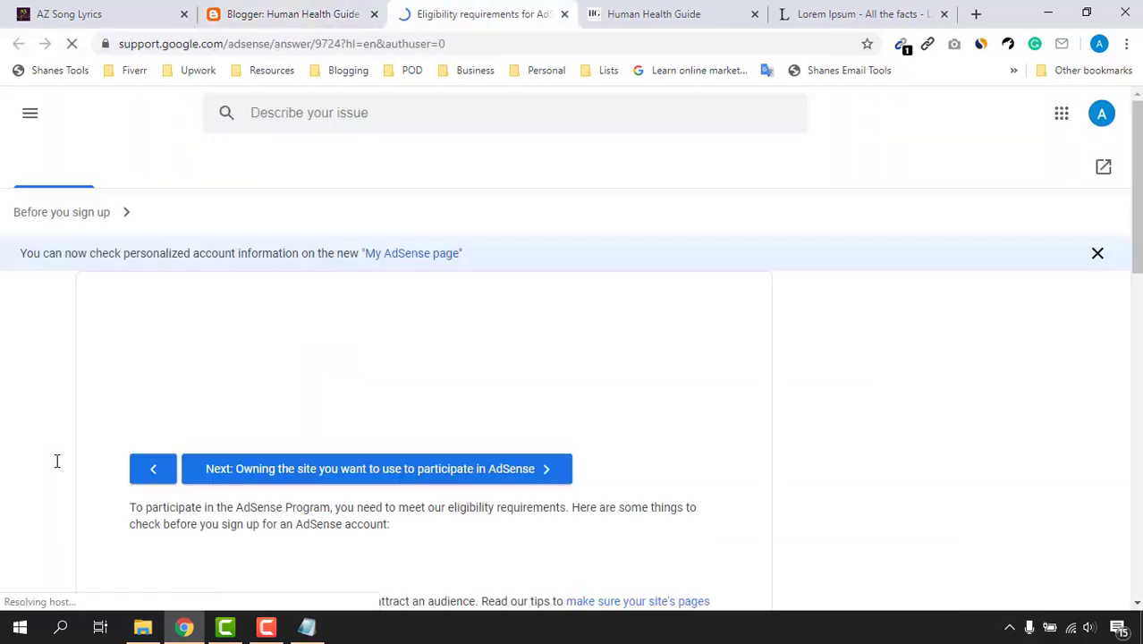
# Examine the AdSense eligibility requirements on content, program policies, minimum age and host partners, and return to the blog's Earnings page.
pyautogui.scroll(-2, 53, 441)
pyautogui.scroll(-1, 54, 443)
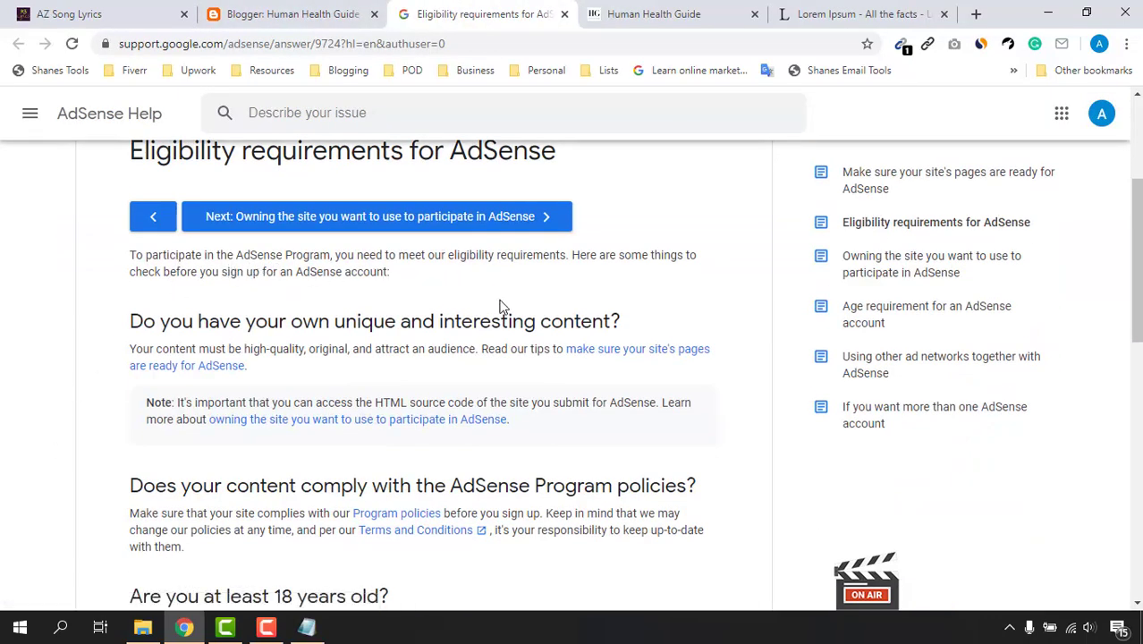
pyautogui.scroll(-3, 139, 464)
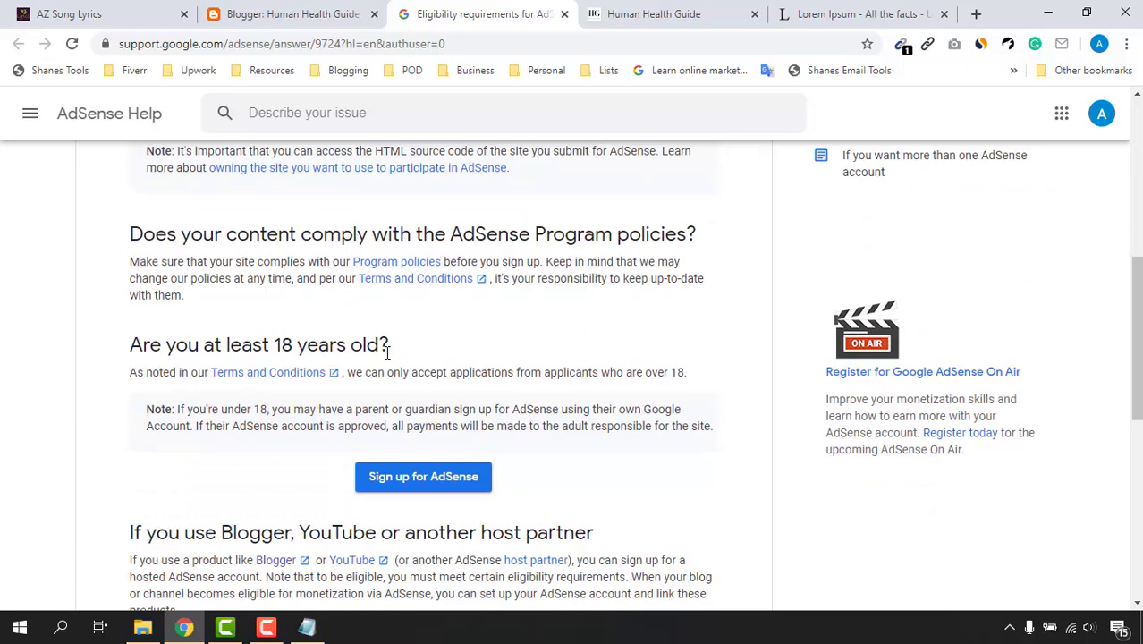
pyautogui.scroll(-2, 56, 464)
pyautogui.scroll(1, 110, 381)
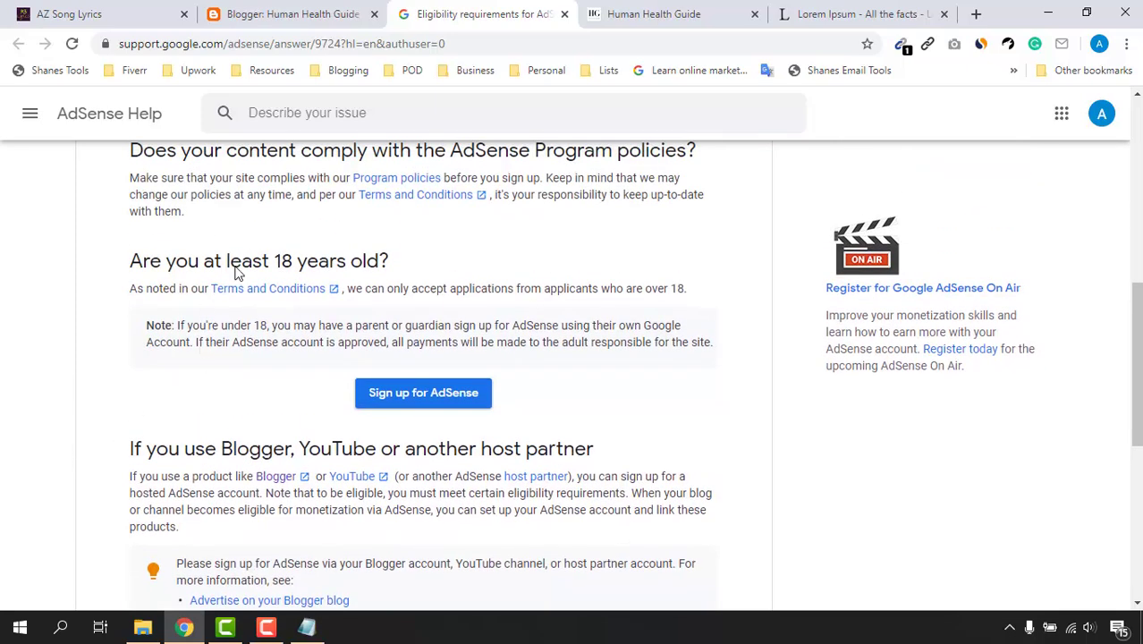
pyautogui.moveTo(387, 262); pyautogui.dragTo(271, 254)
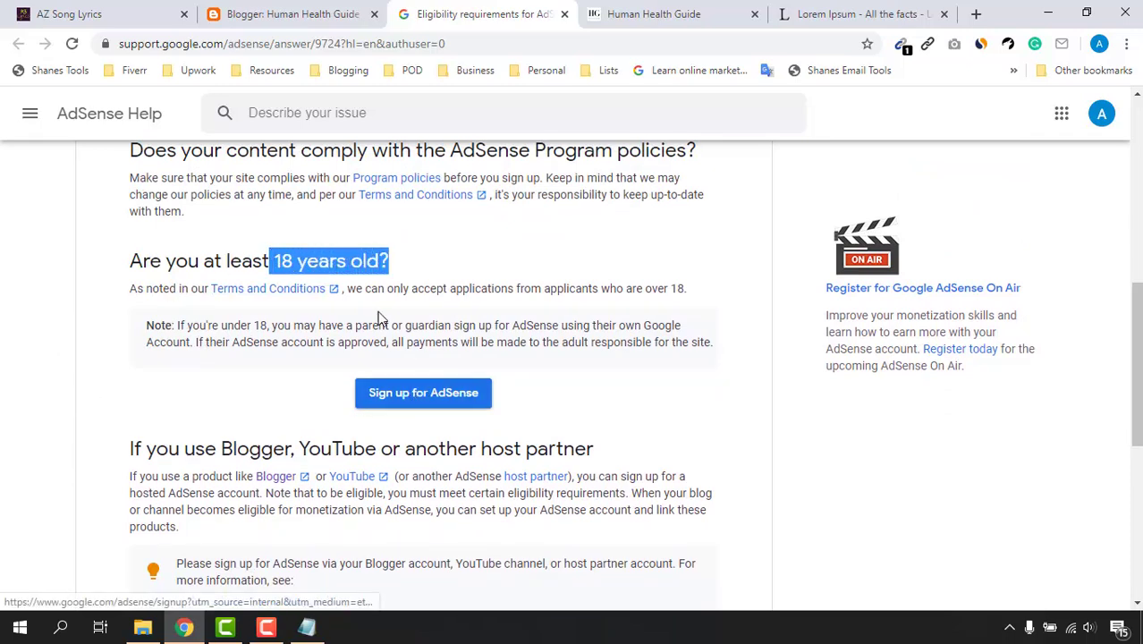
pyautogui.scroll(-1, 52, 469)
pyautogui.scroll(-1, 52, 469)
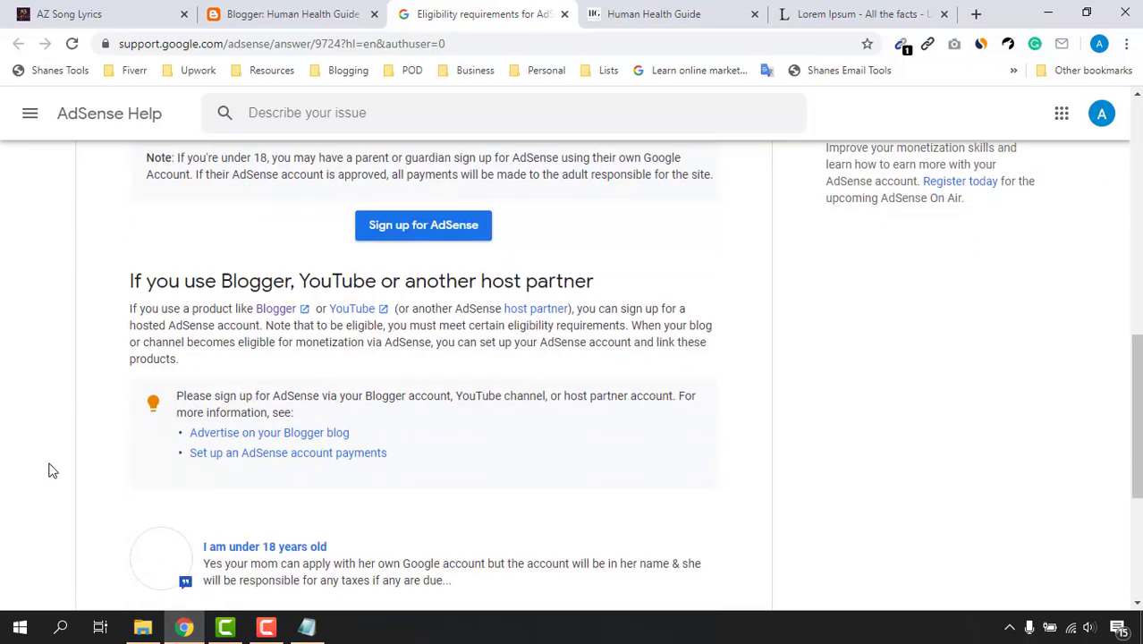
pyautogui.scroll(-2, 574, 442)
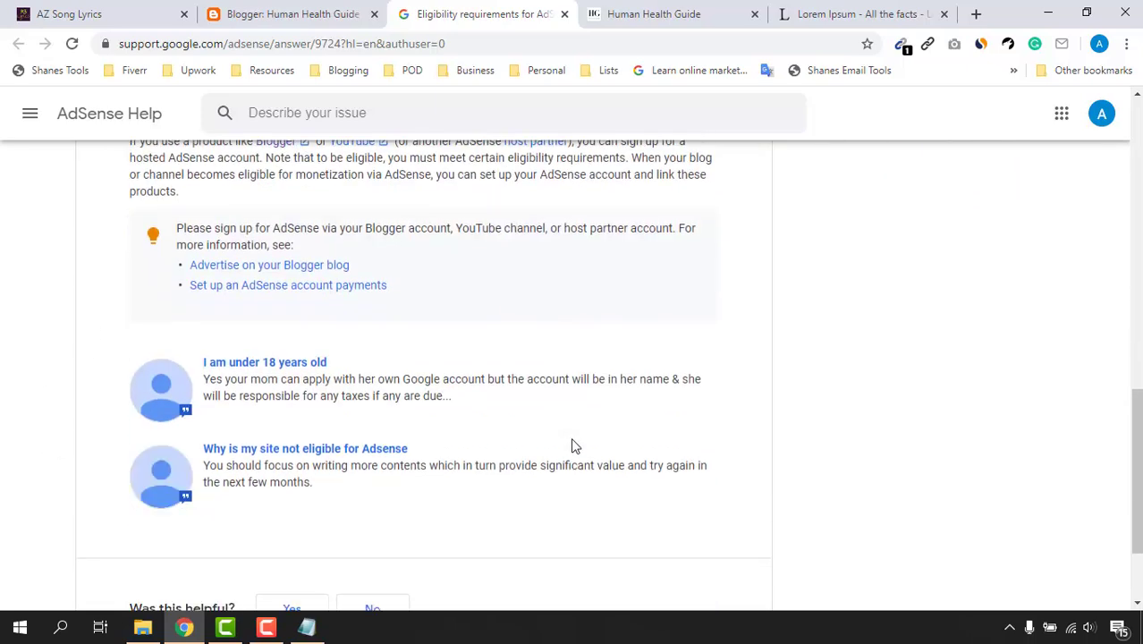
pyautogui.scroll(3, 3, 461)
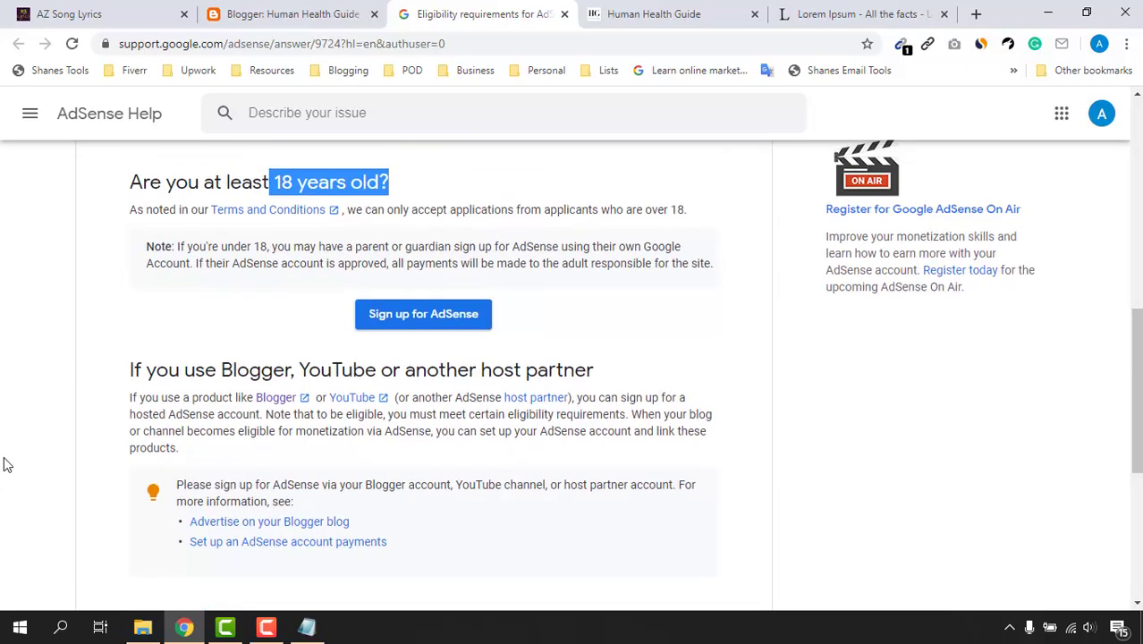
pyautogui.scroll(2, 7, 464)
pyautogui.scroll(2, 7, 465)
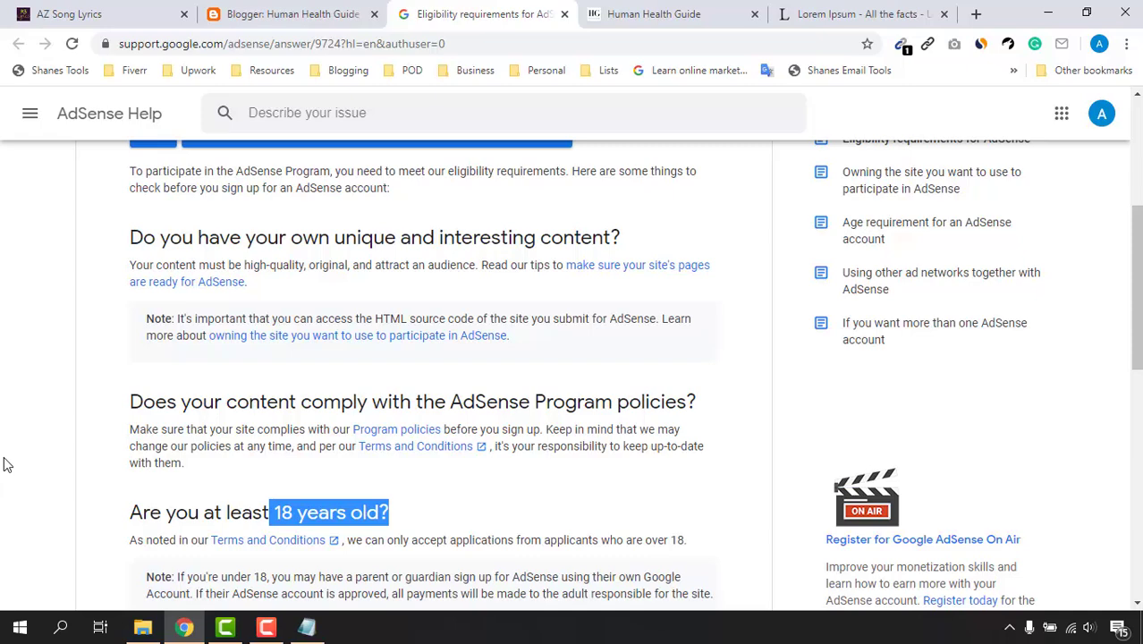
pyautogui.click(344, 15)
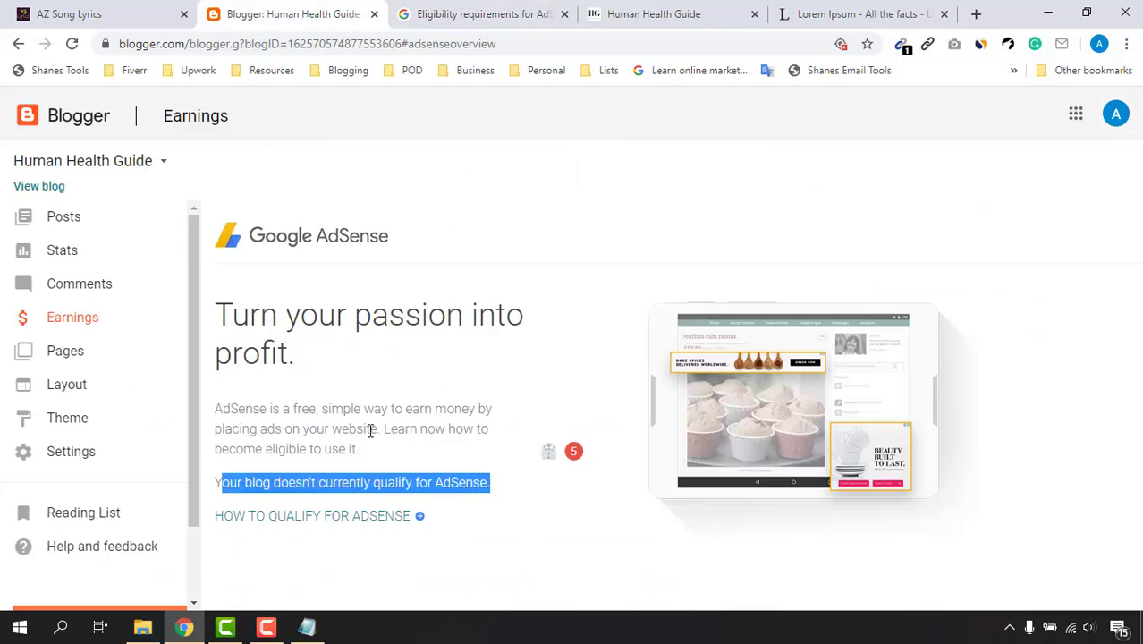
pyautogui.click(306, 487)
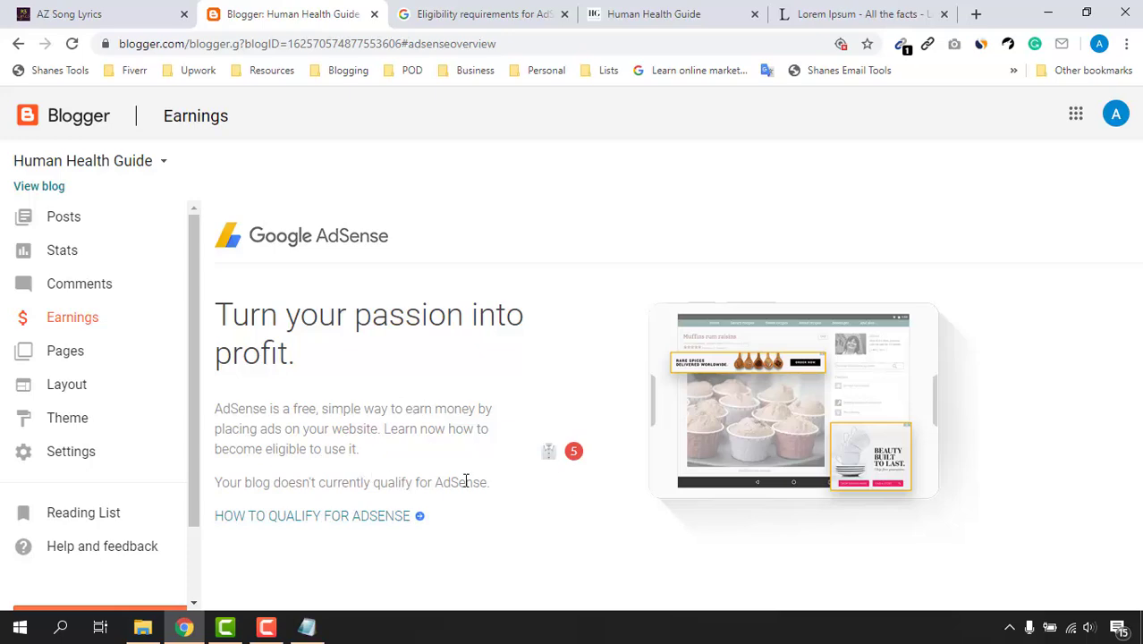
# Search Google for "google adsense" and open the sign-up form from the official AdSense site.
pyautogui.click(547, 14)
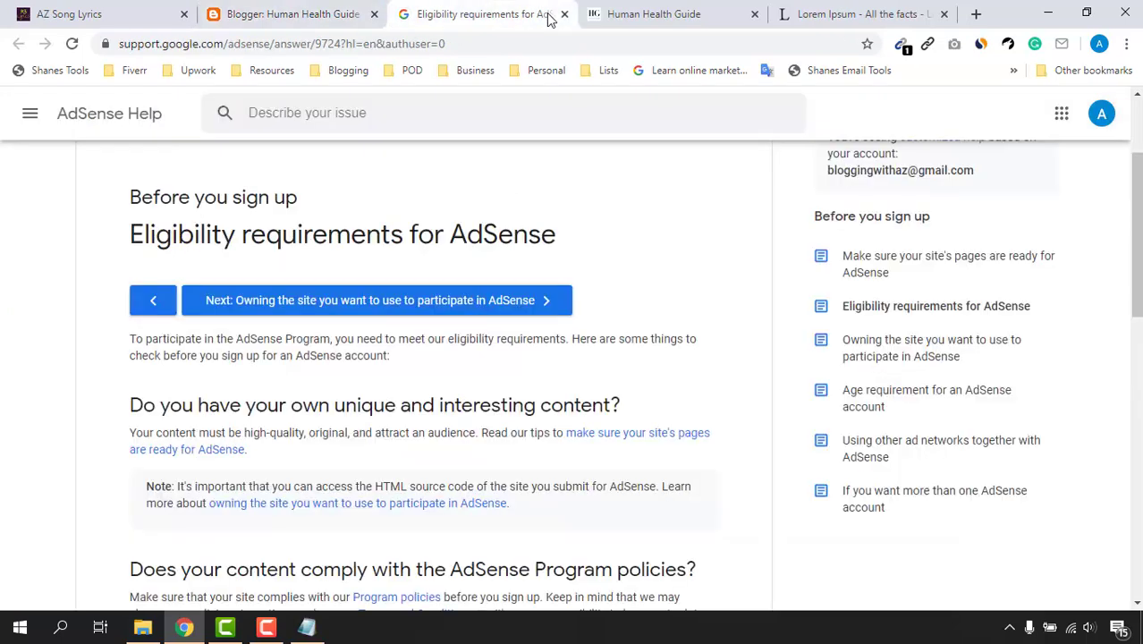
pyautogui.click(547, 36)
pyautogui.write('google ')
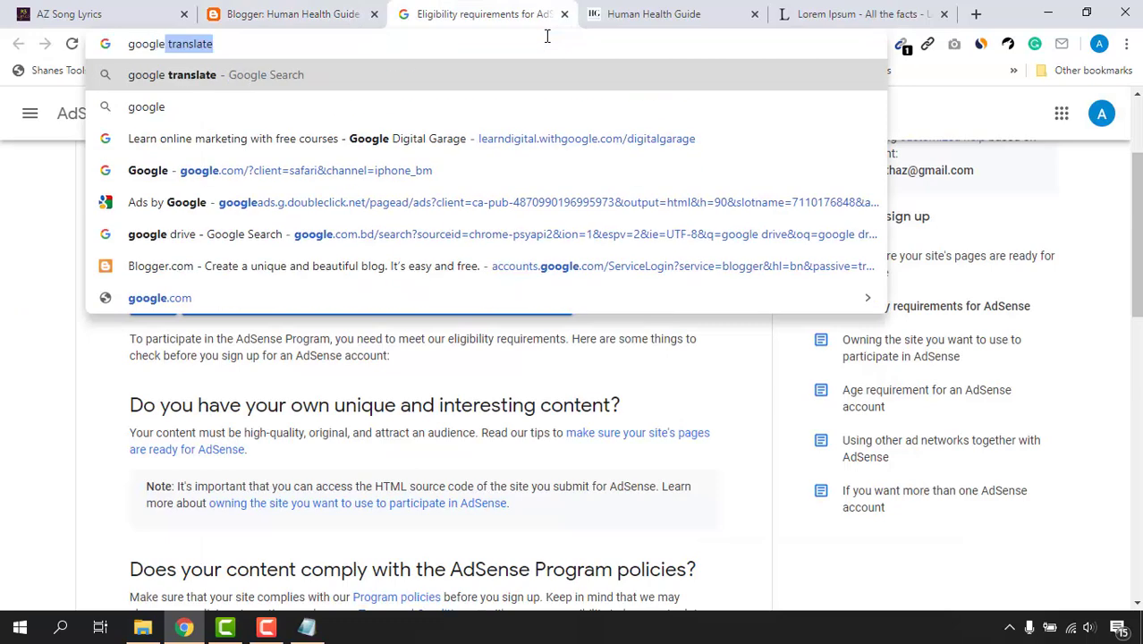
pyautogui.write('adsense')
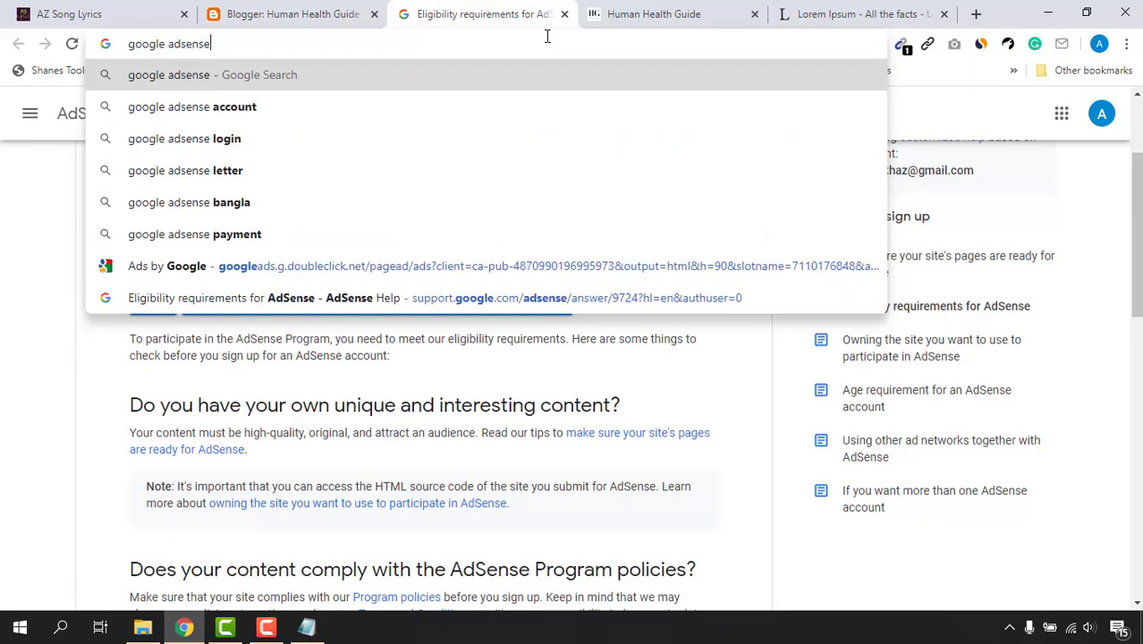
pyautogui.press('Return')
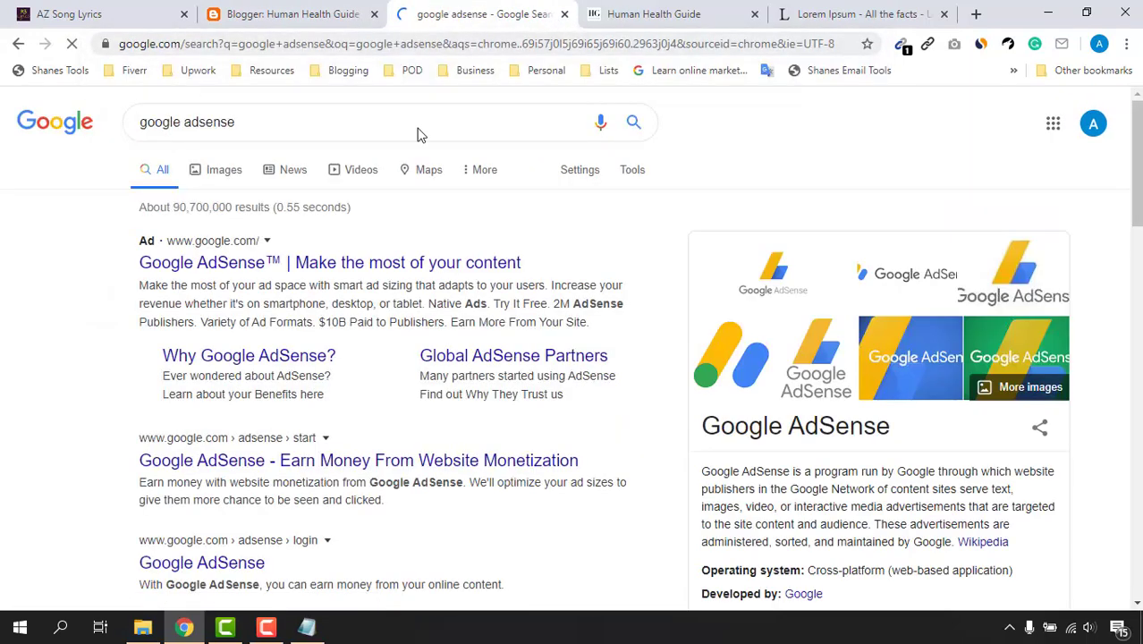
pyautogui.click(206, 461)
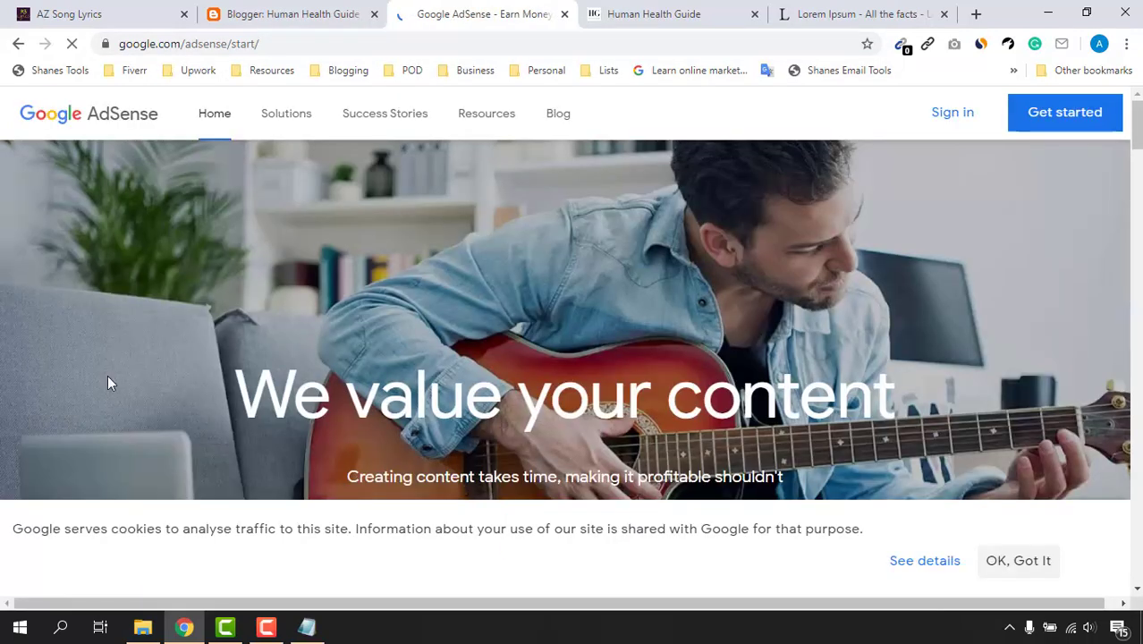
pyautogui.click(1069, 128)
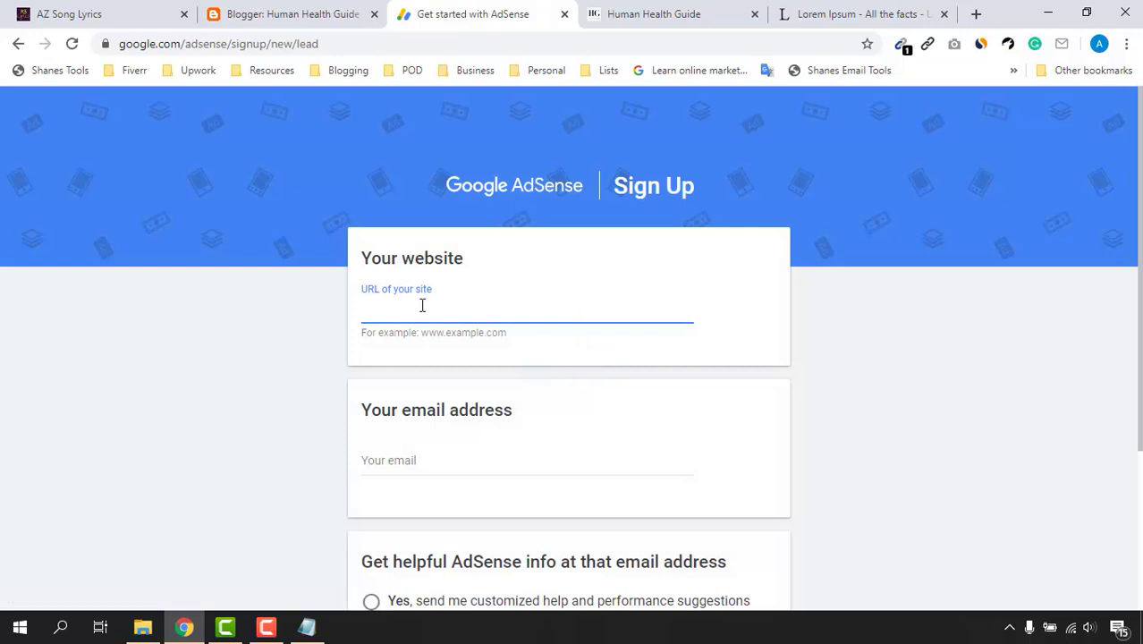
pyautogui.click(324, 13)
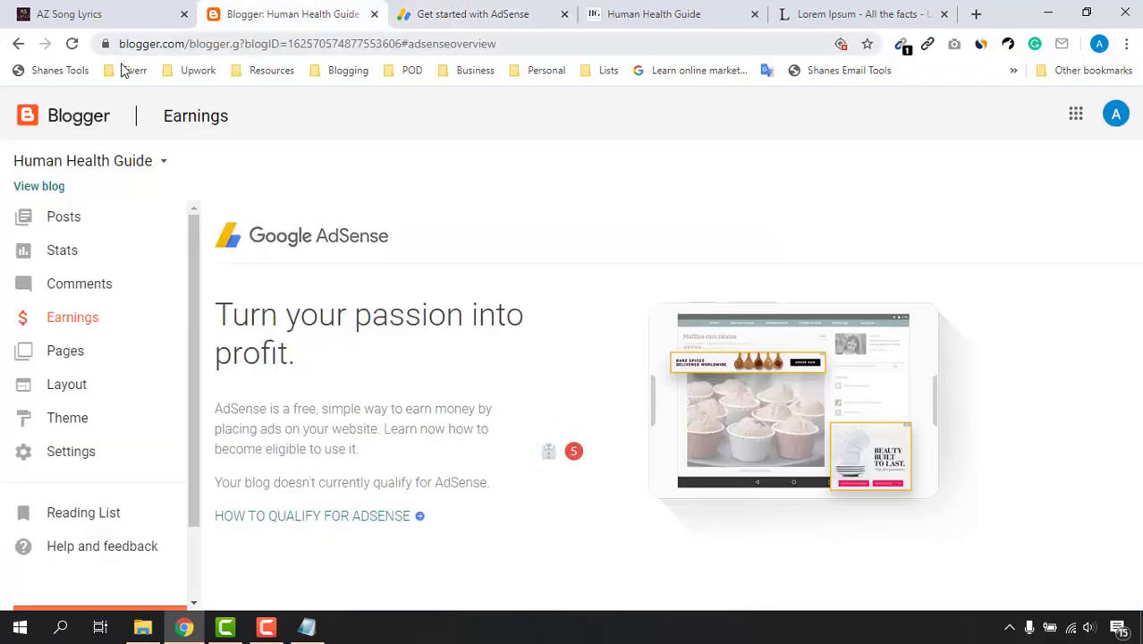
pyautogui.click(42, 186)
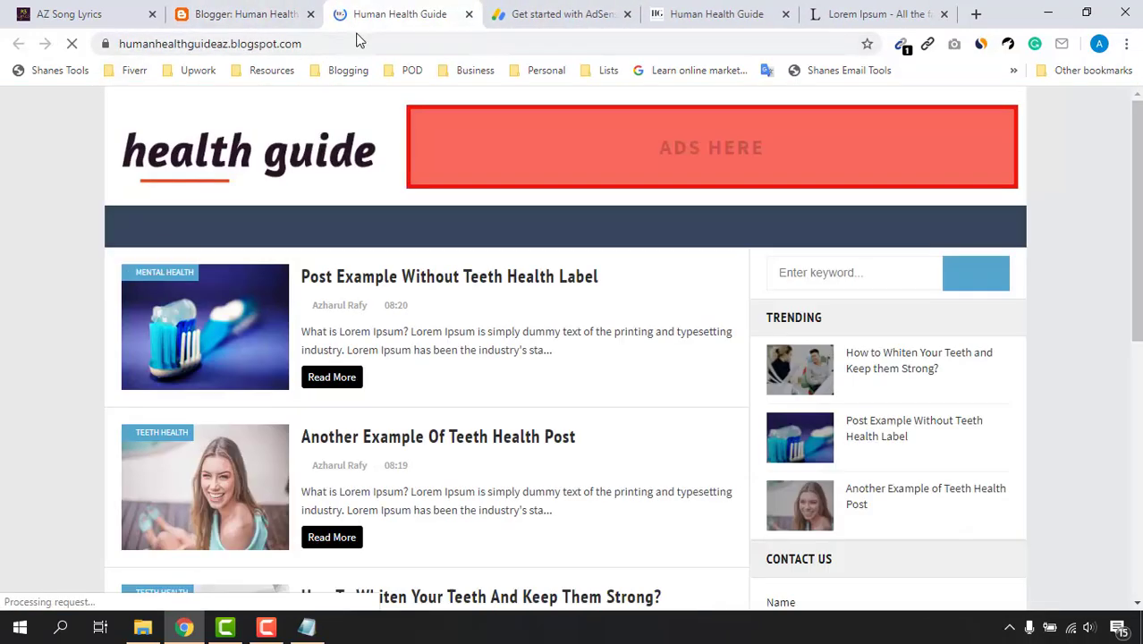
pyautogui.click(357, 41)
pyautogui.rightClick(265, 47)
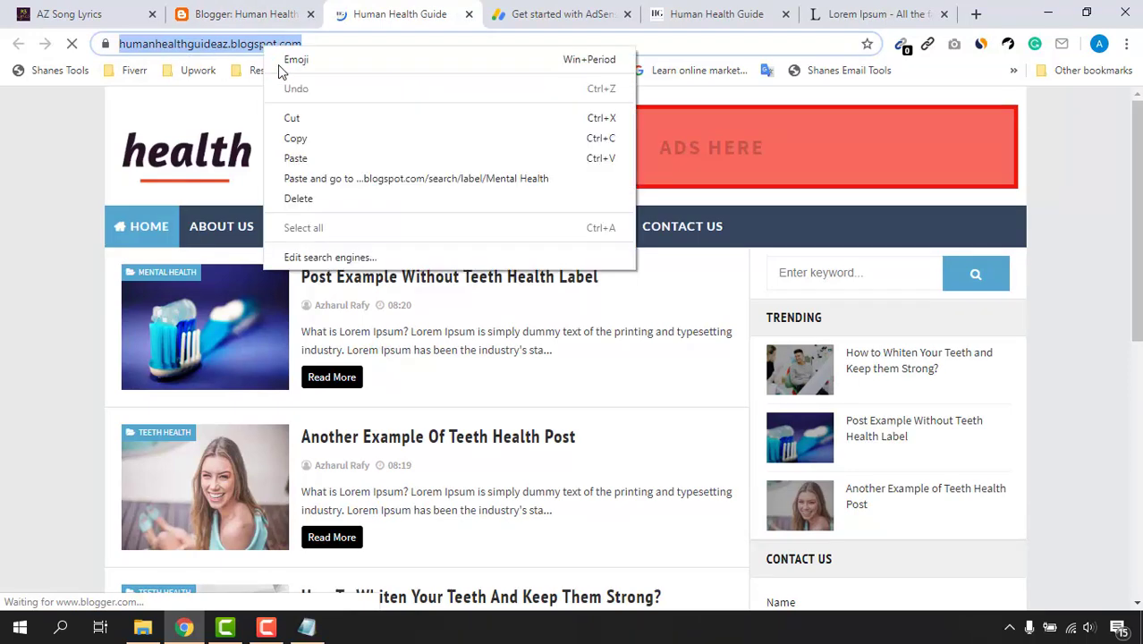
pyautogui.click(295, 138)
pyautogui.click(572, 13)
pyautogui.rightClick(517, 306)
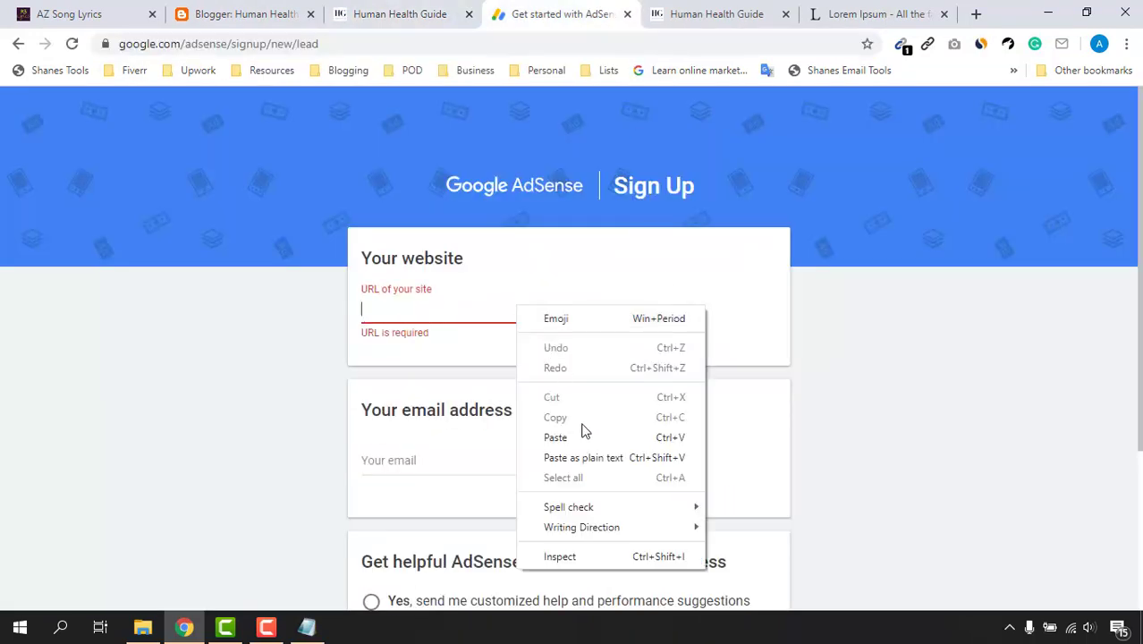
pyautogui.click(567, 438)
# Choose Yes to receive customized help and performance suggestions in the AdSense sign-up form.
pyautogui.click(386, 459)
pyautogui.scroll(-2, 191, 472)
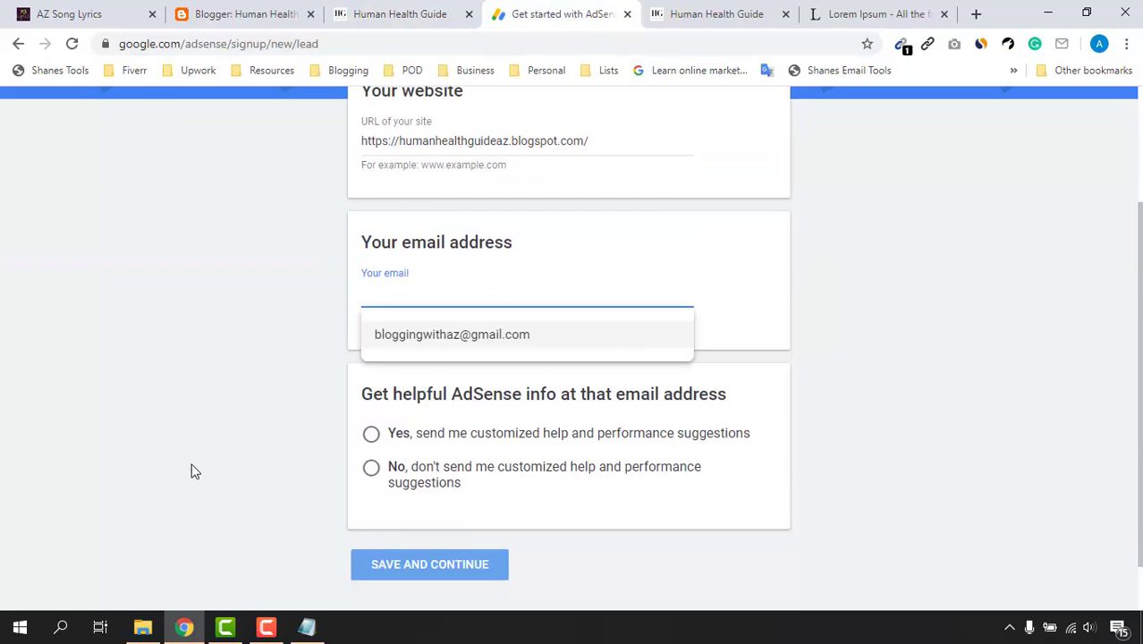
pyautogui.click(230, 471)
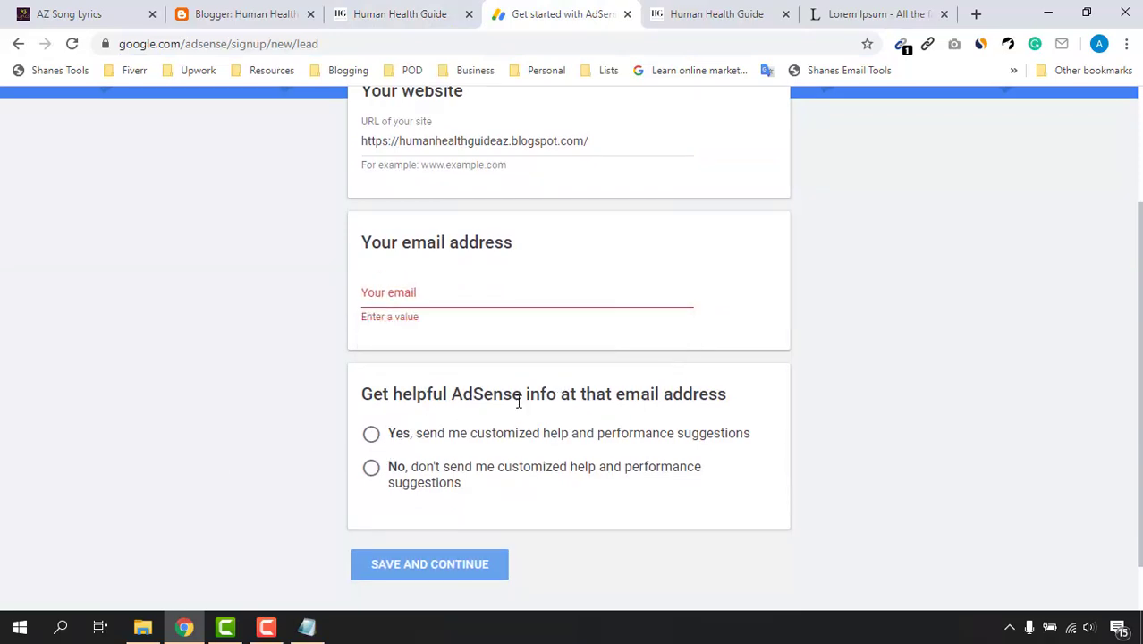
pyautogui.click(402, 438)
pyautogui.scroll(2, 537, 370)
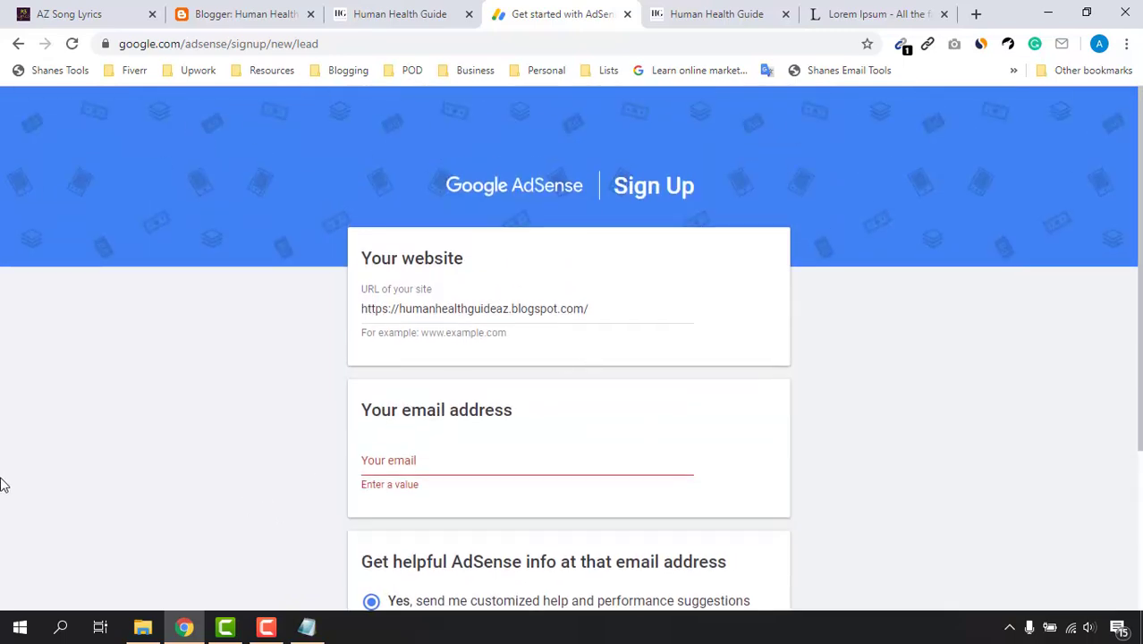
# Fill in the email address in the AdSense sign-up form with the suggested account e-mail.
pyautogui.scroll(-3, 301, 451)
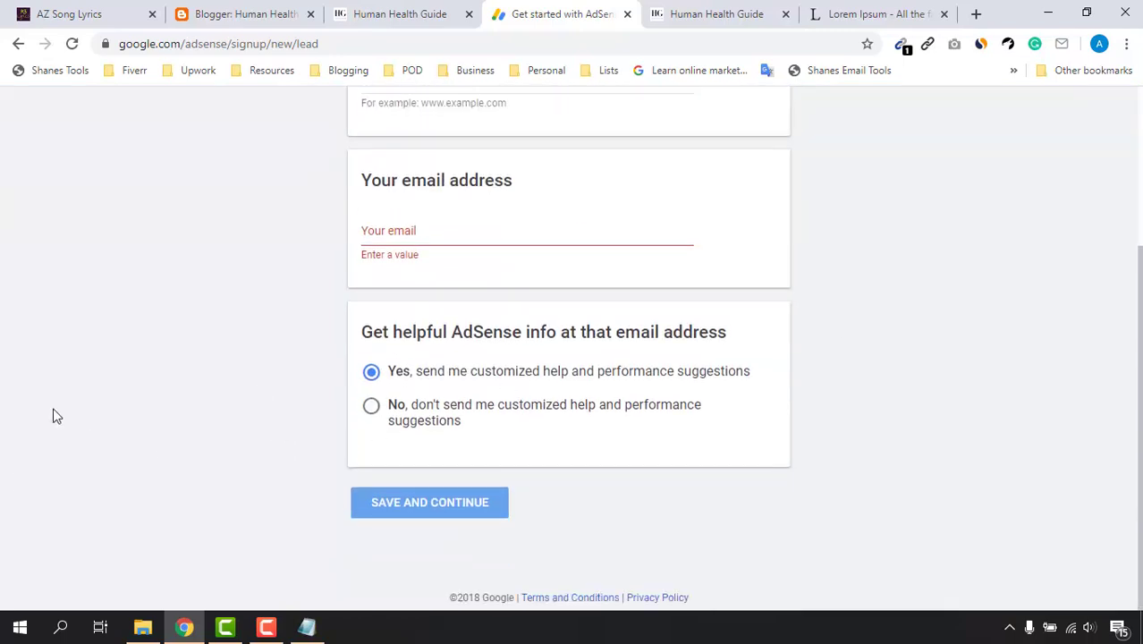
pyautogui.scroll(3, 549, 351)
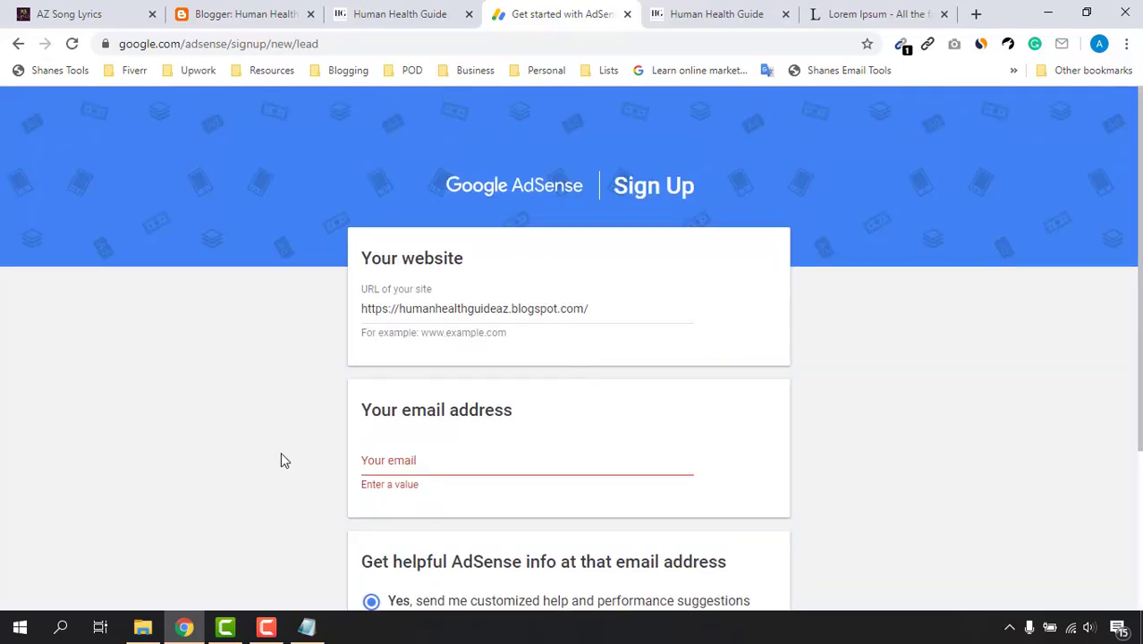
pyautogui.scroll(-2, 293, 480)
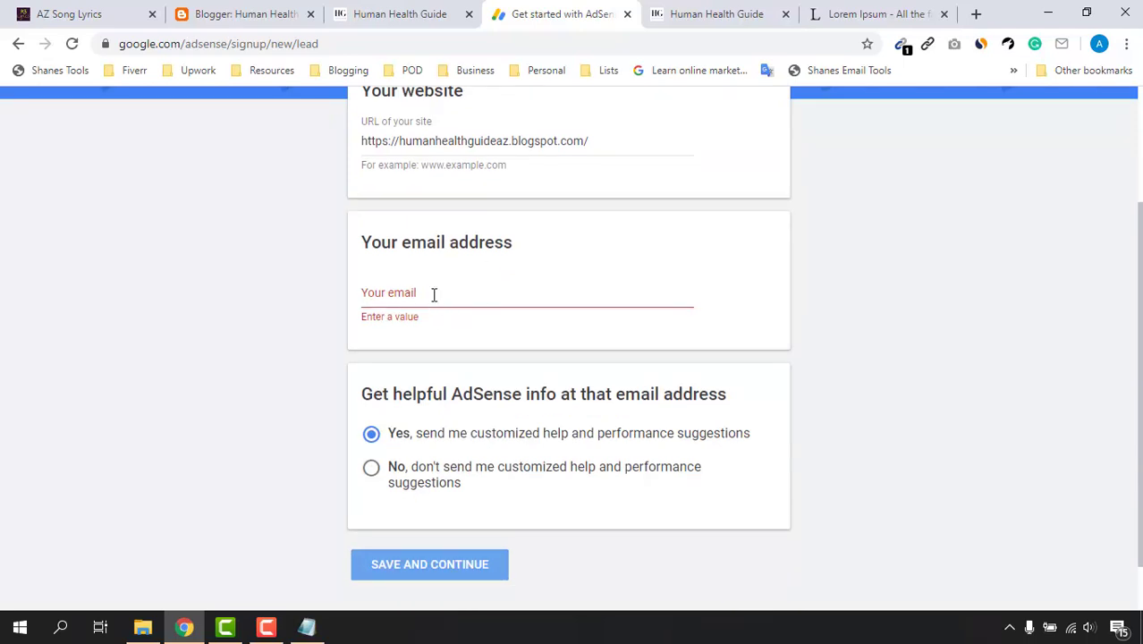
pyautogui.click(434, 295)
pyautogui.click(925, 340)
pyautogui.click(508, 302)
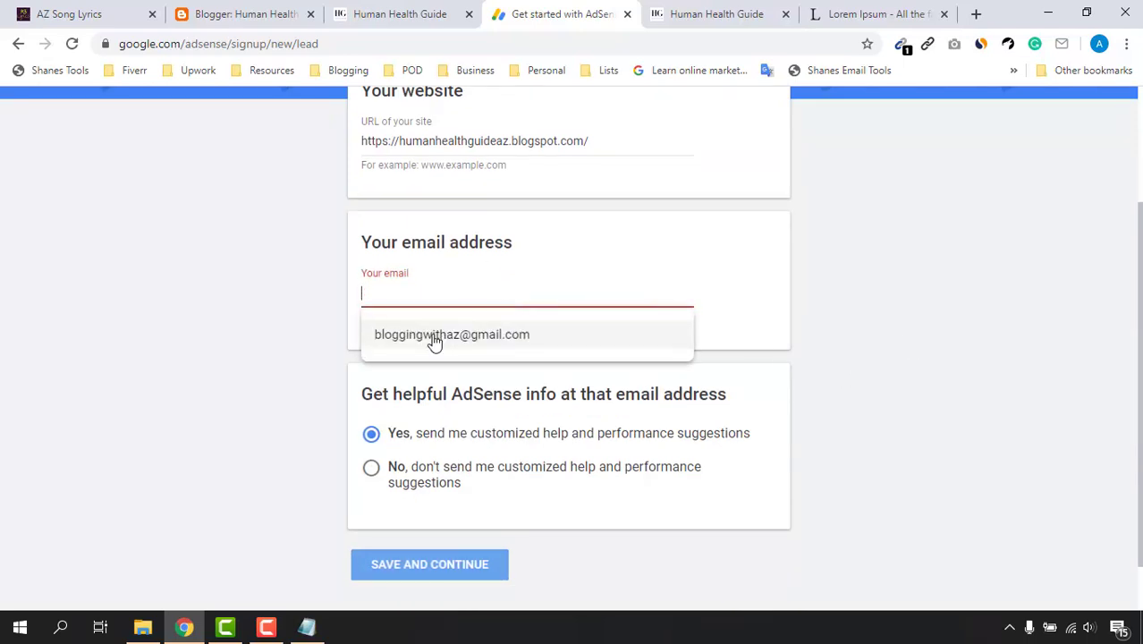
pyautogui.click(434, 340)
# Review the site URL, email and help preference entered in the AdSense sign-up form.
pyautogui.scroll(2, 500, 295)
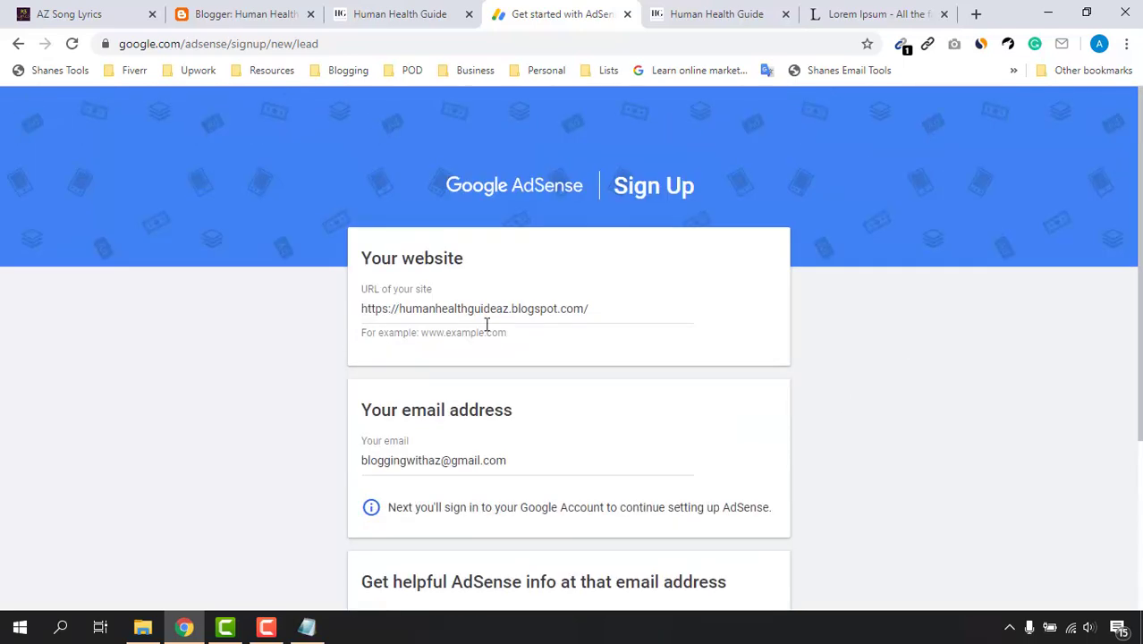
pyautogui.scroll(-3, 421, 349)
pyautogui.scroll(3, 544, 432)
pyautogui.scroll(-3, 279, 416)
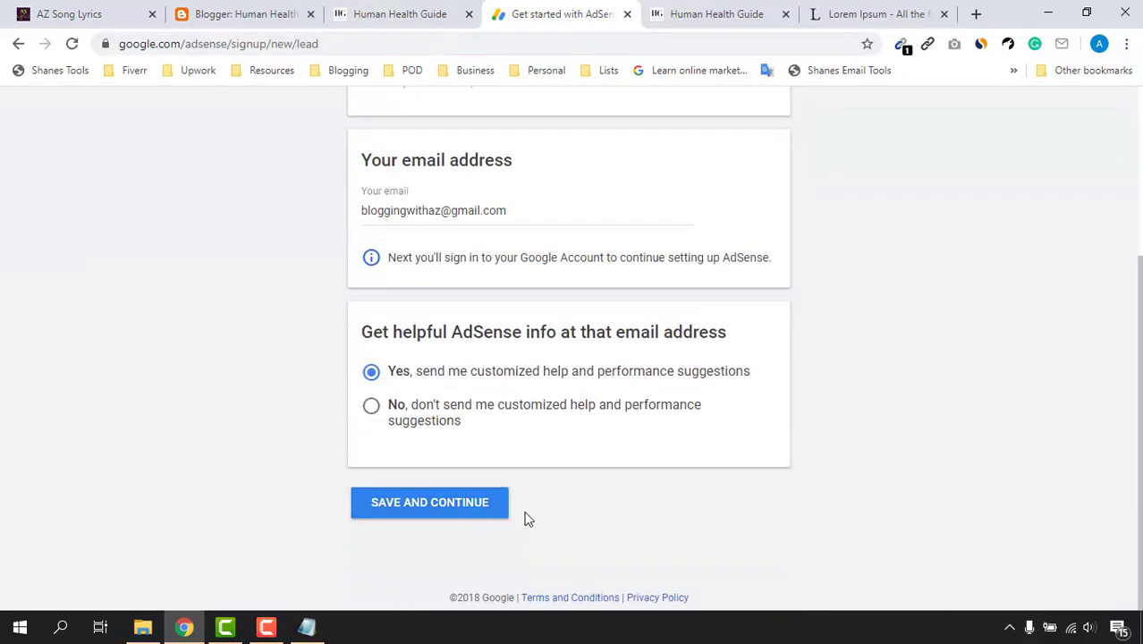
pyautogui.scroll(3, 526, 517)
# Inspect the ad placements on the AZ Song Lyrics home page after a brief look at the Blogger earnings page.
pyautogui.click(234, 11)
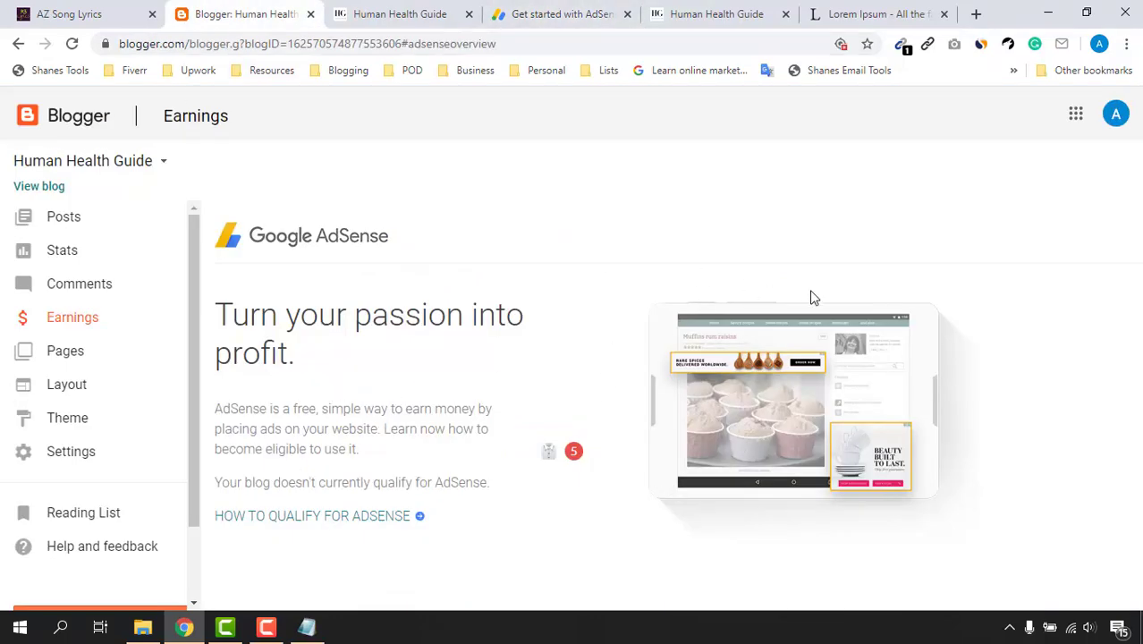
pyautogui.click(13, 7)
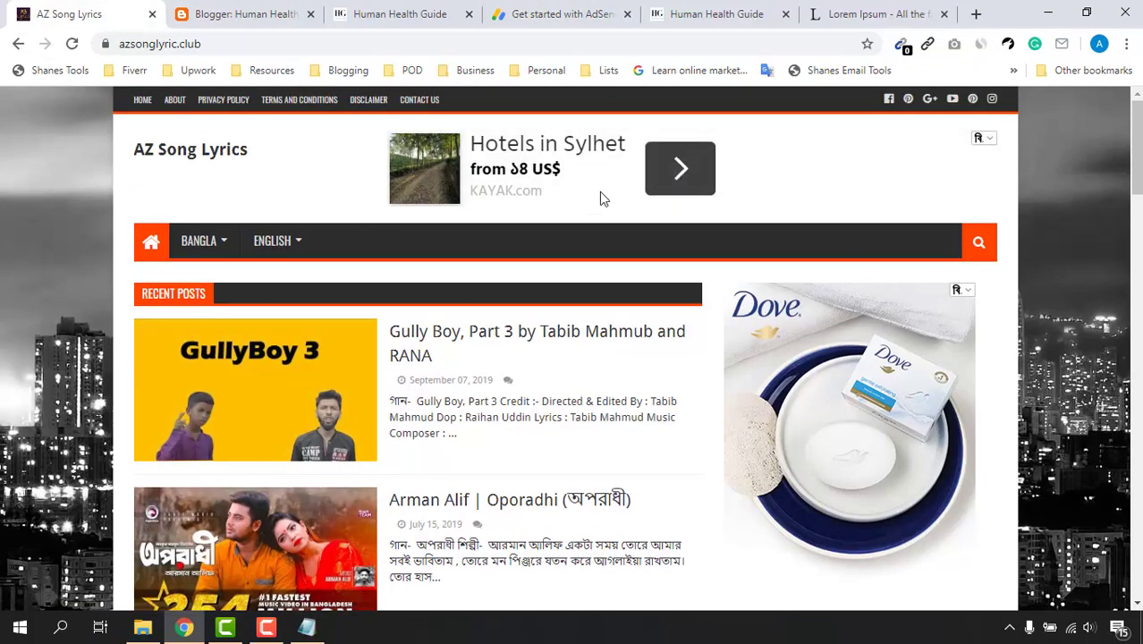
pyautogui.scroll(-7, 808, 382)
pyautogui.scroll(4, 804, 113)
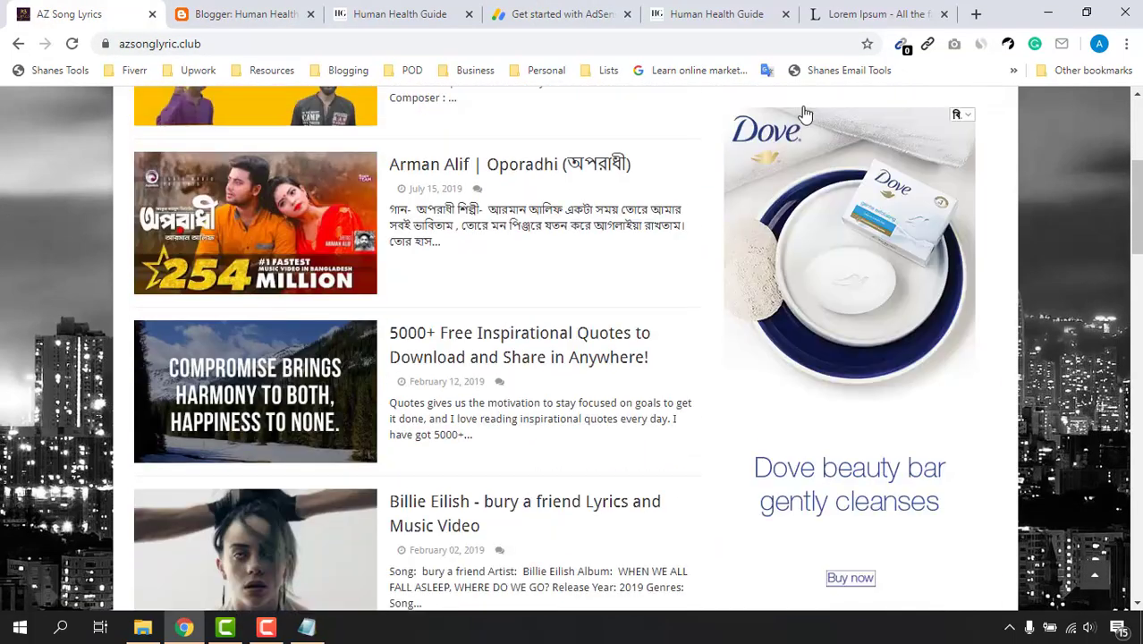
# Search Google for "alo alo song lyrics" in the Lorem Ipsum tab and open the AZ Song Lyrics result.
pyautogui.hotkey('ctrl', 'shift', 'Tab')
pyautogui.write('alo')
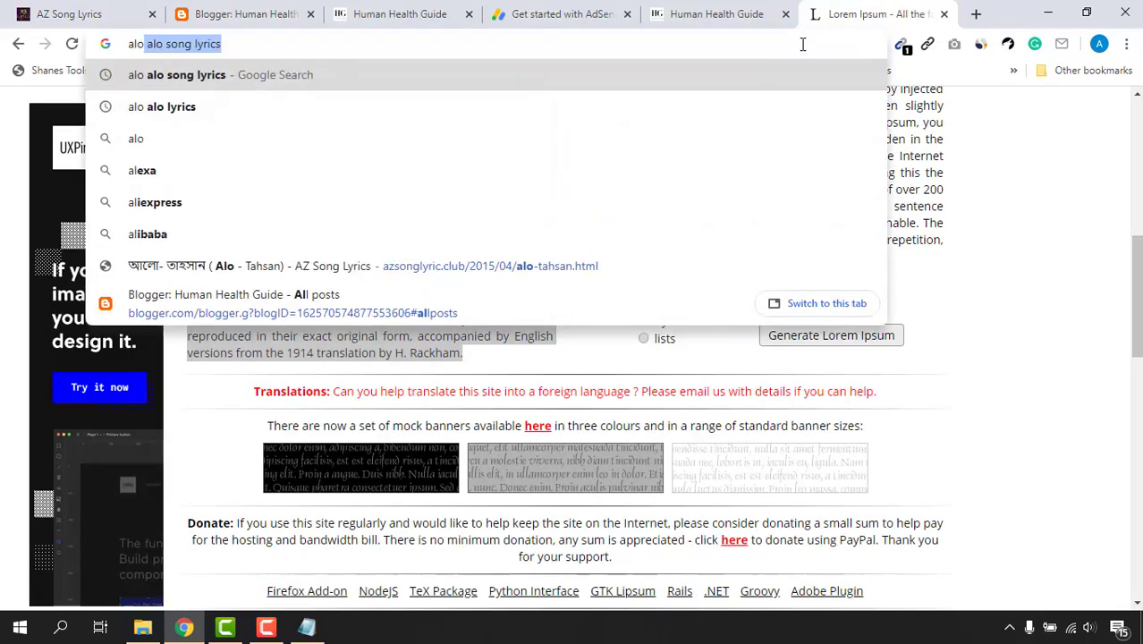
pyautogui.press('Return')
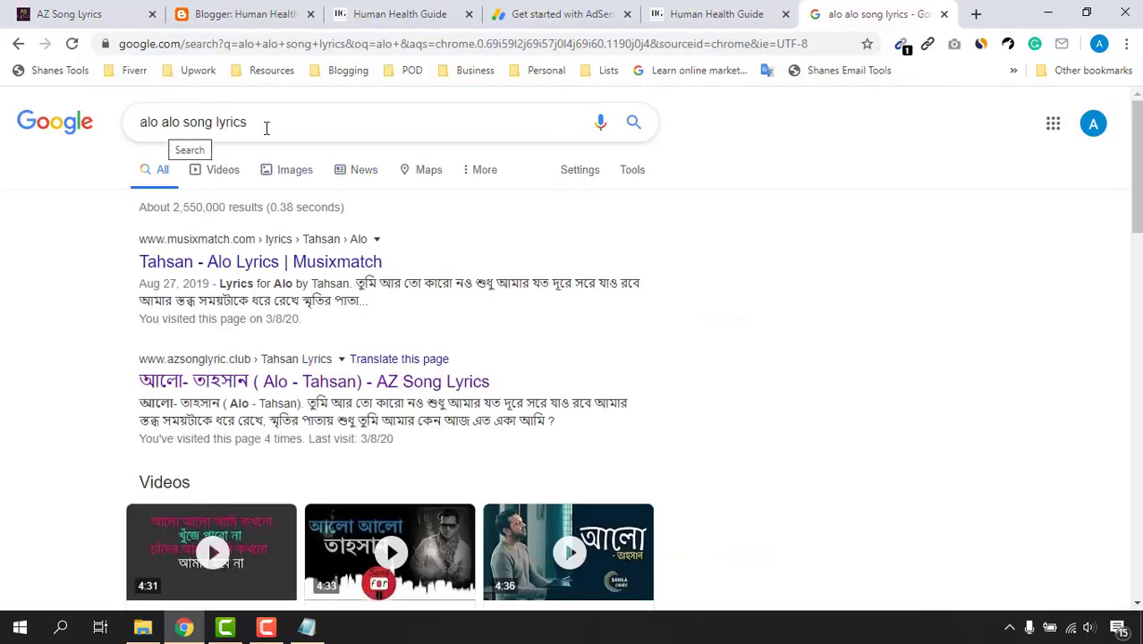
pyautogui.tripleClick(295, 113)
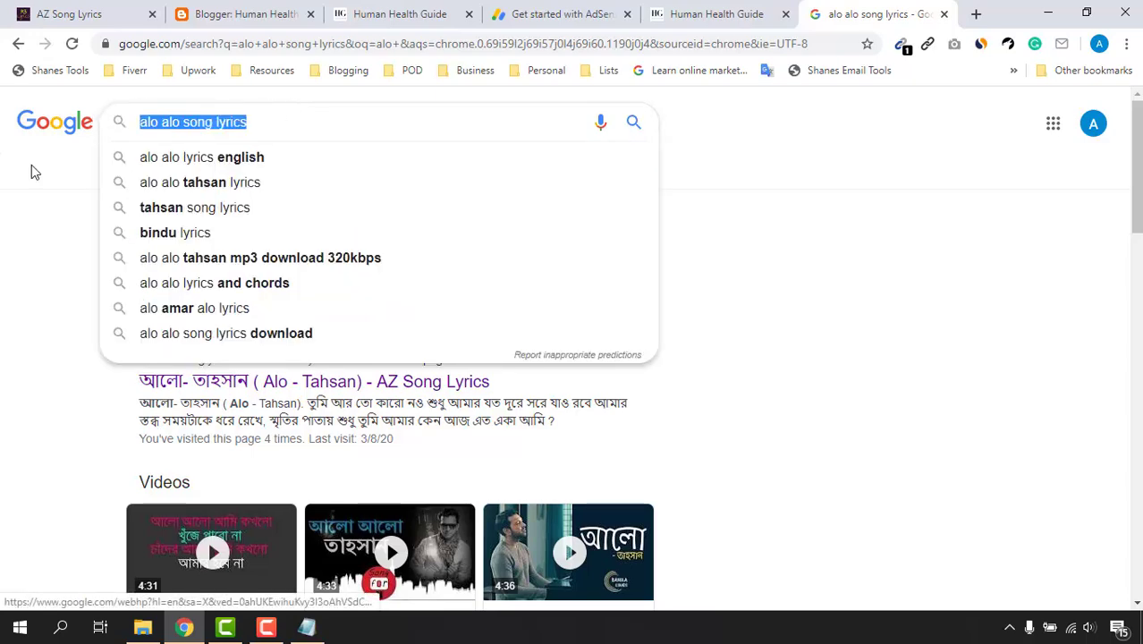
pyautogui.click(49, 416)
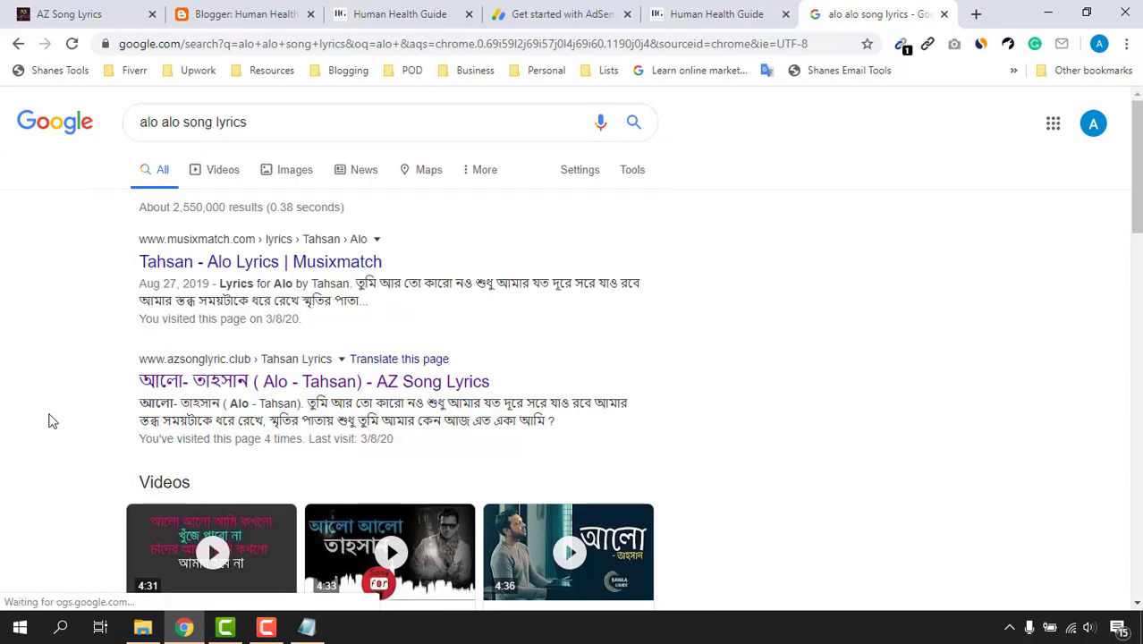
pyautogui.click(204, 384)
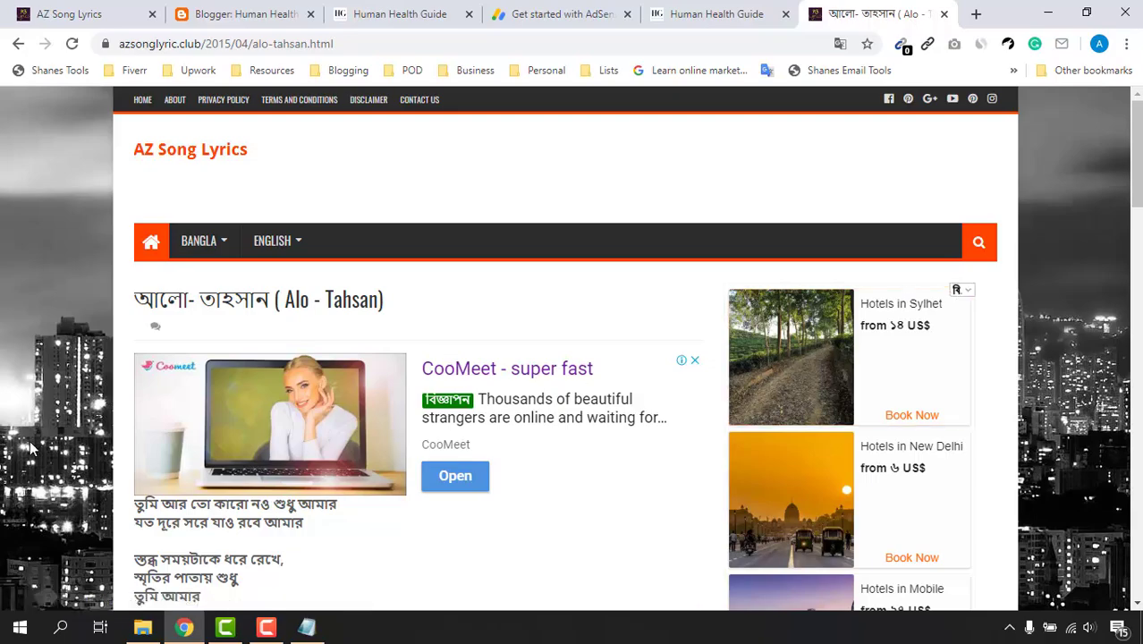
# Examine the Alo lyrics post from header to footer for the ads around the lyrics and in the sidebar.
pyautogui.scroll(-3, 939, 296)
pyautogui.scroll(-4, 572, 368)
pyautogui.scroll(-15, 161, 417)
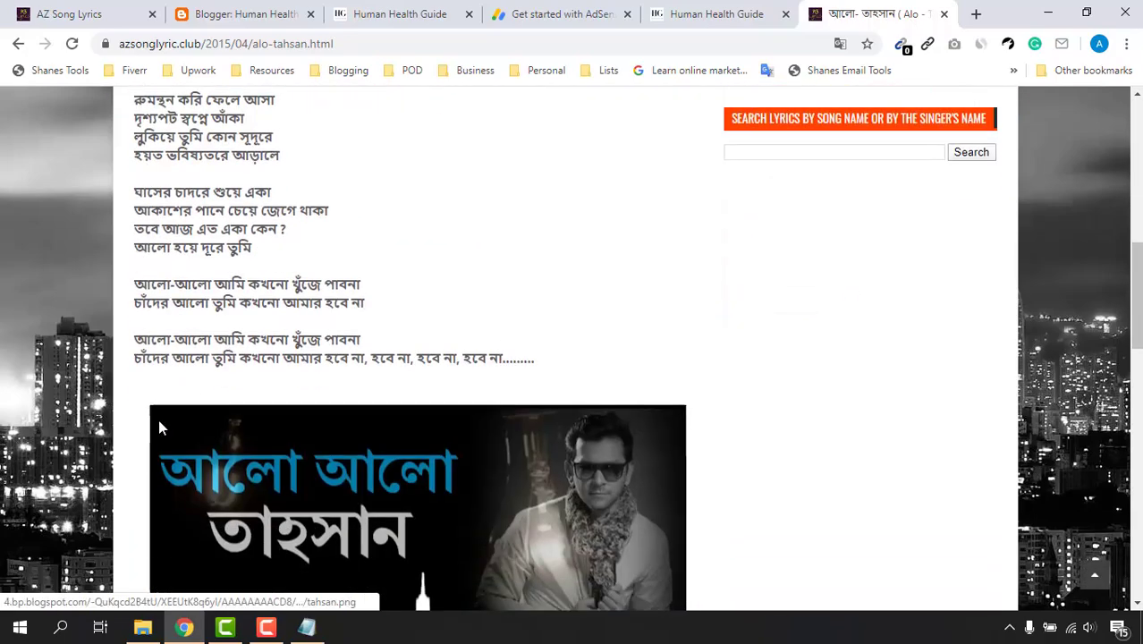
pyautogui.scroll(20, 163, 420)
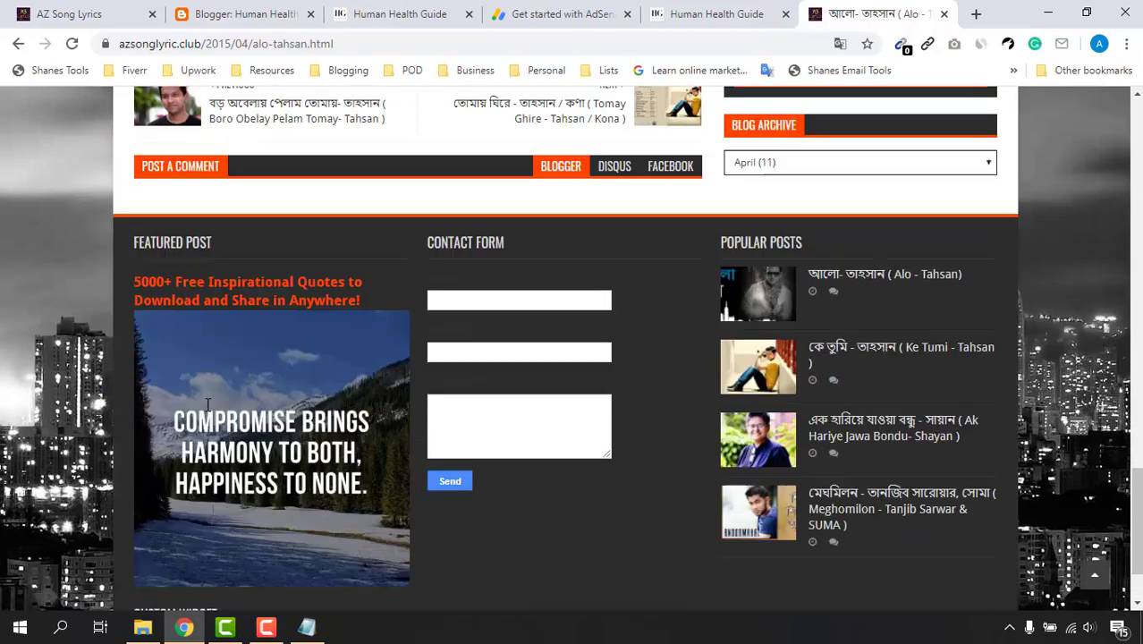
pyautogui.scroll(-6, 880, 396)
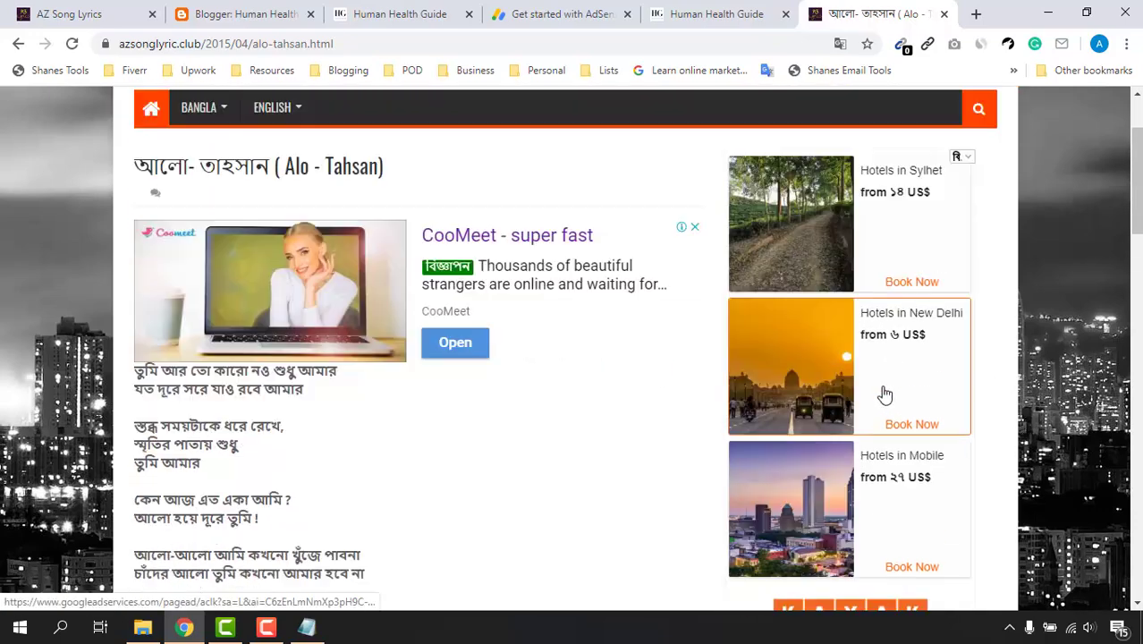
pyautogui.scroll(6, 676, 400)
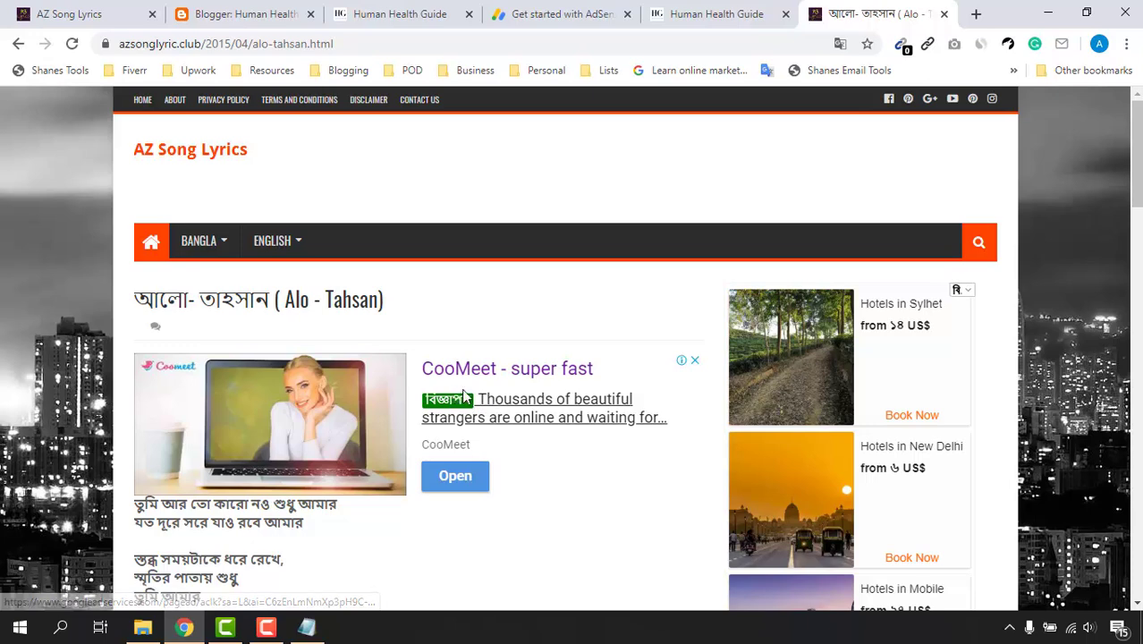
pyautogui.scroll(-3, 613, 445)
pyautogui.scroll(3, 613, 413)
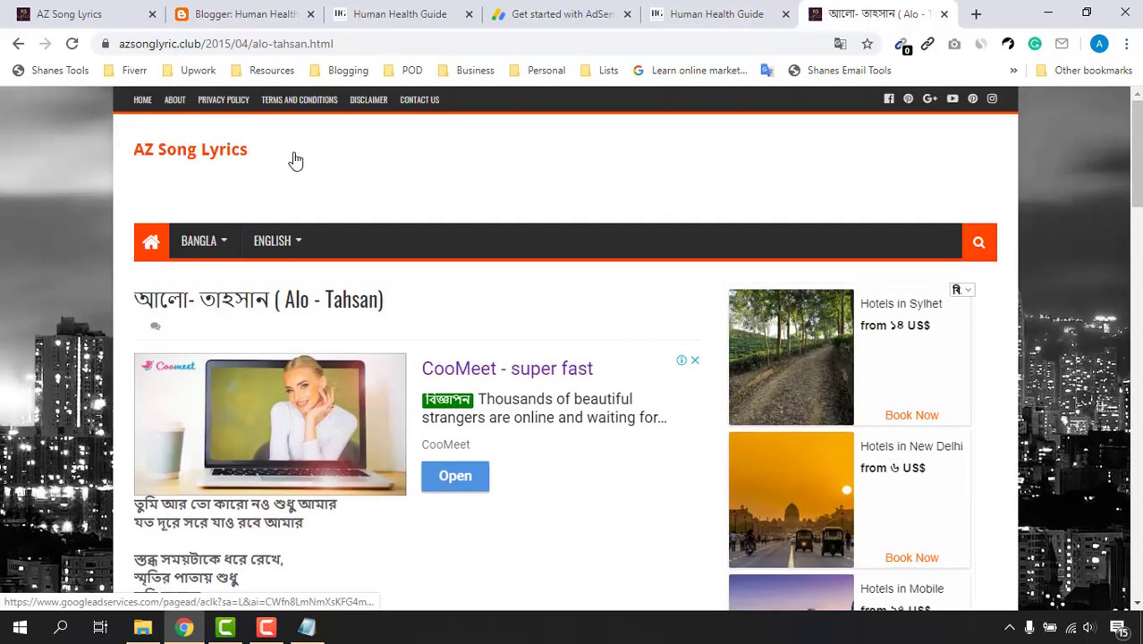
# Open YouTube in a new browser tab.
pyautogui.click(975, 13)
pyautogui.write('you')
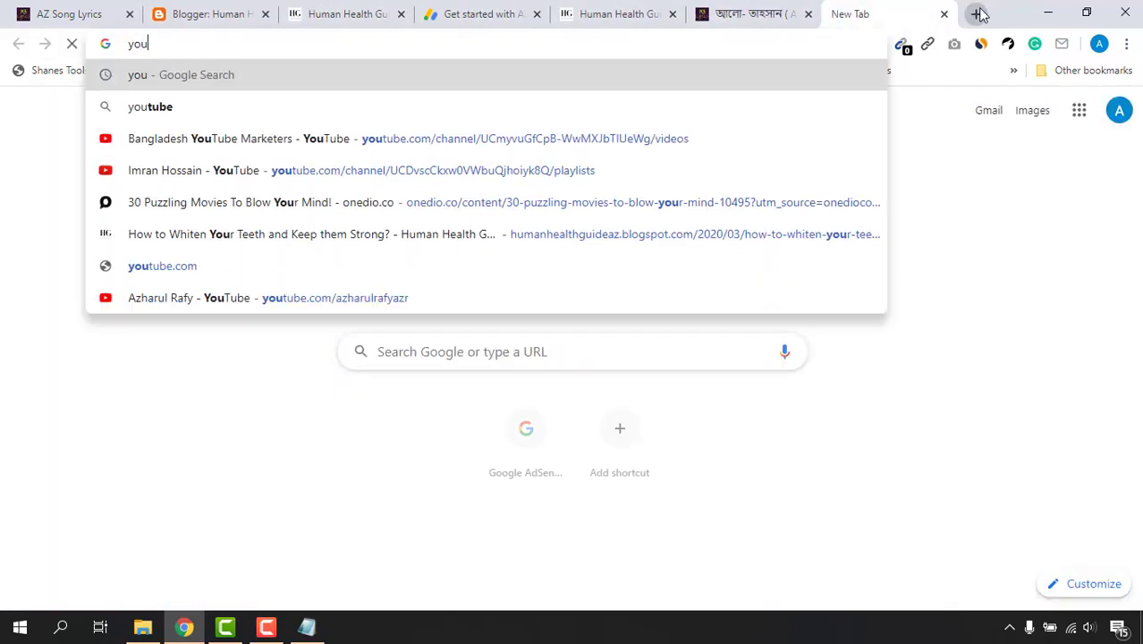
pyautogui.write('tube.co')
pyautogui.press('Return')
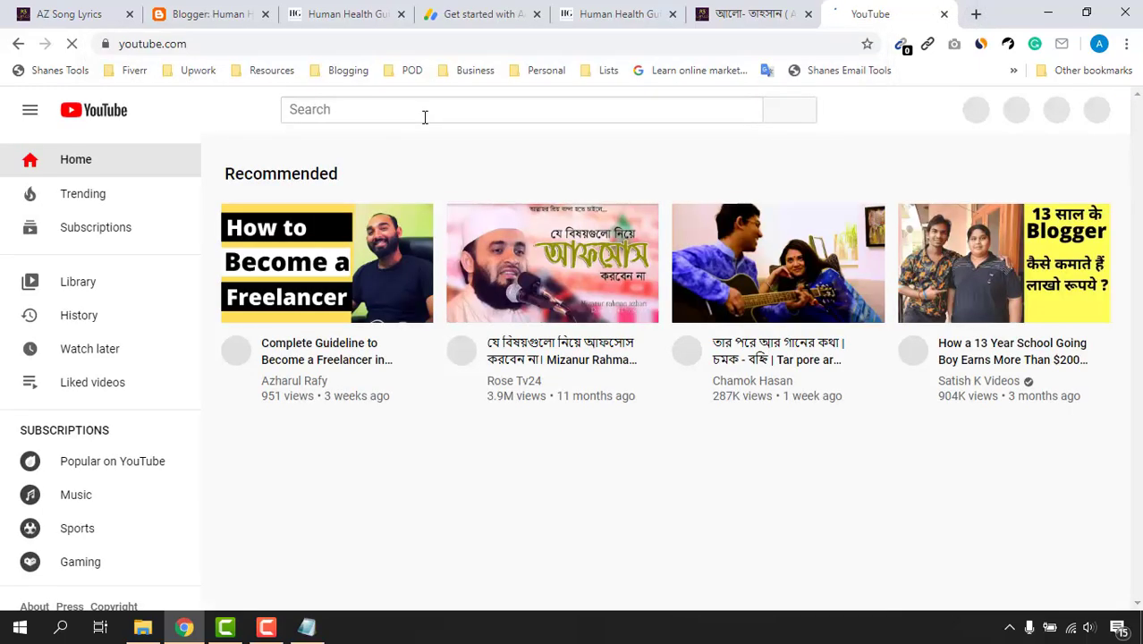
# Dismiss the YouTube notification request and search for the tutorial creator's channel by name.
pyautogui.click(424, 111)
pyautogui.write('azharul')
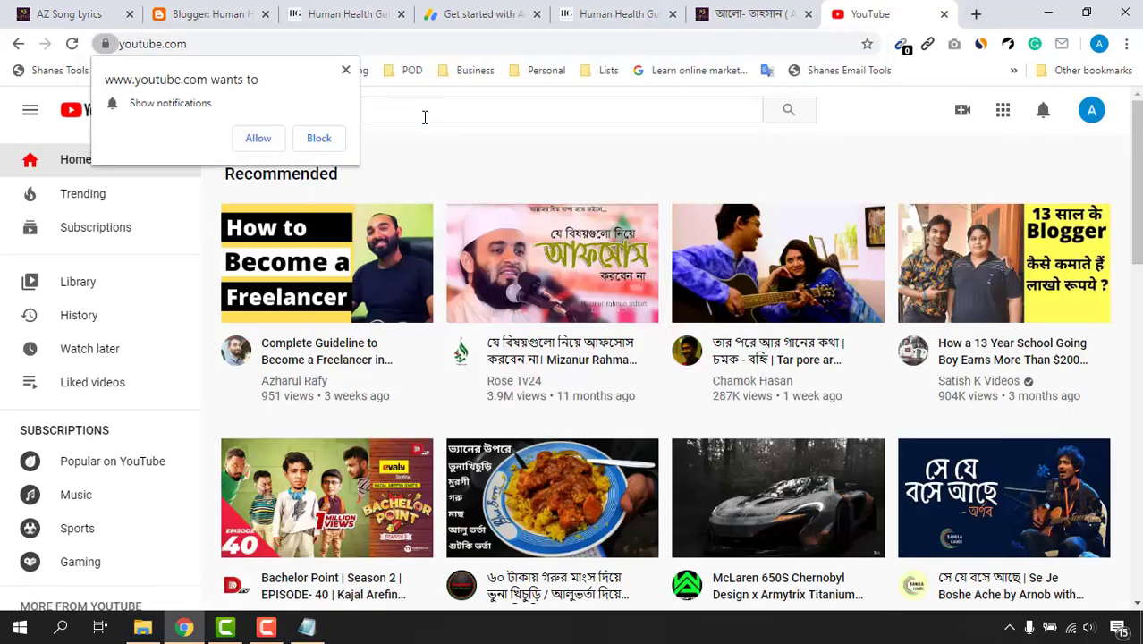
pyautogui.click(345, 70)
pyautogui.doubleClick(349, 110)
pyautogui.write('raf')
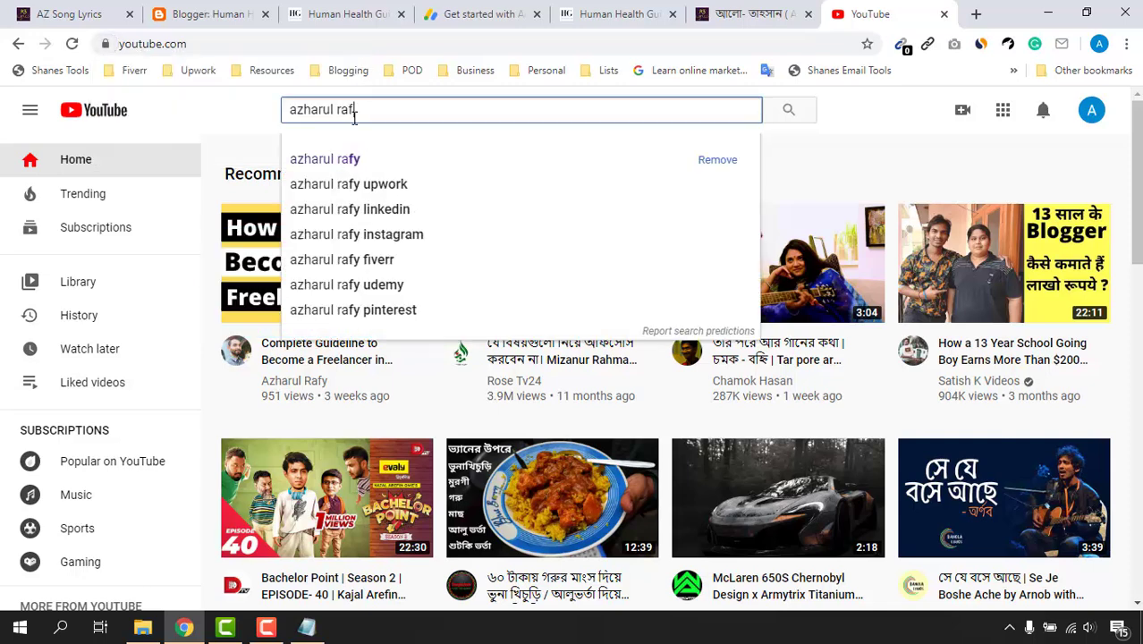
pyautogui.write('y')
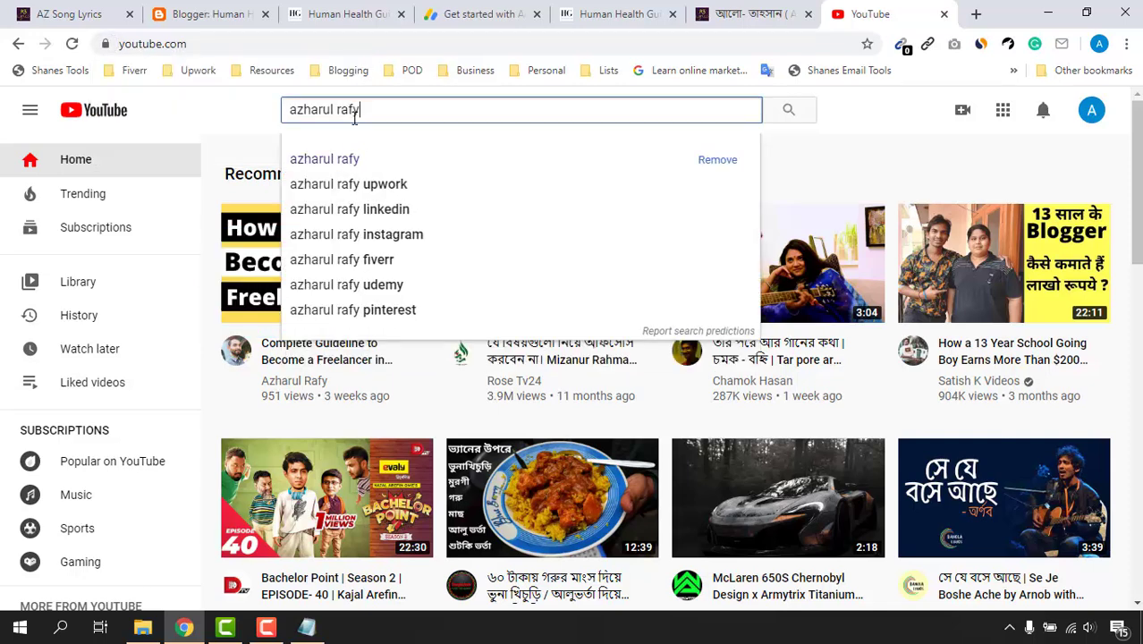
pyautogui.press('Return')
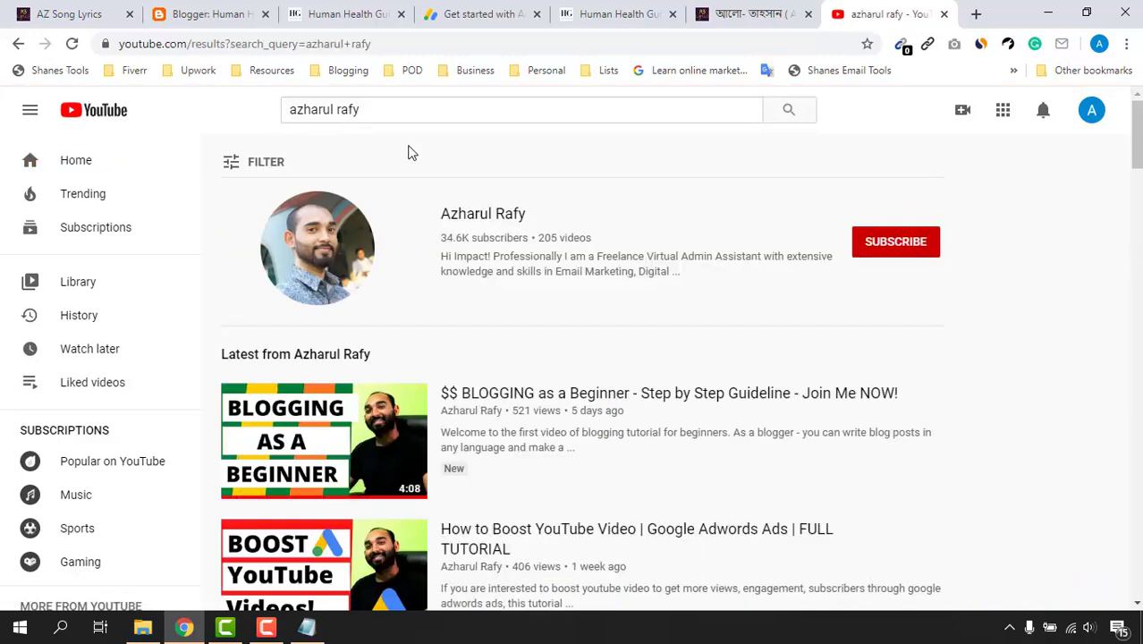
# Open the creator's channel from the search results and view its created playlists, including Blogging Tutorial for Beginners (FULL).
pyautogui.click(455, 217)
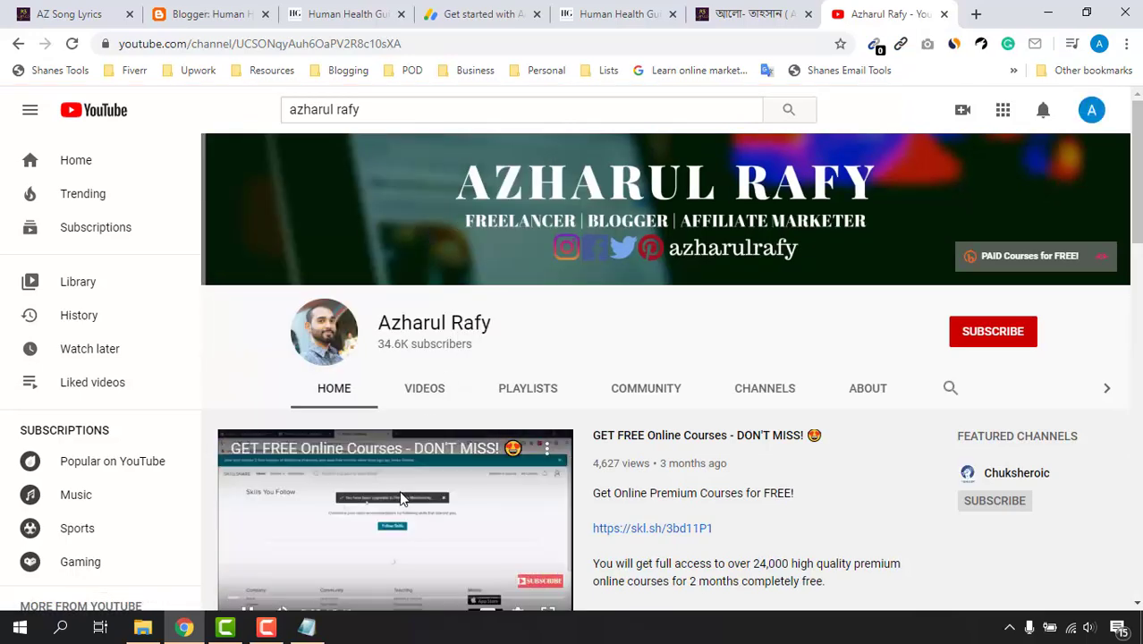
pyautogui.click(536, 375)
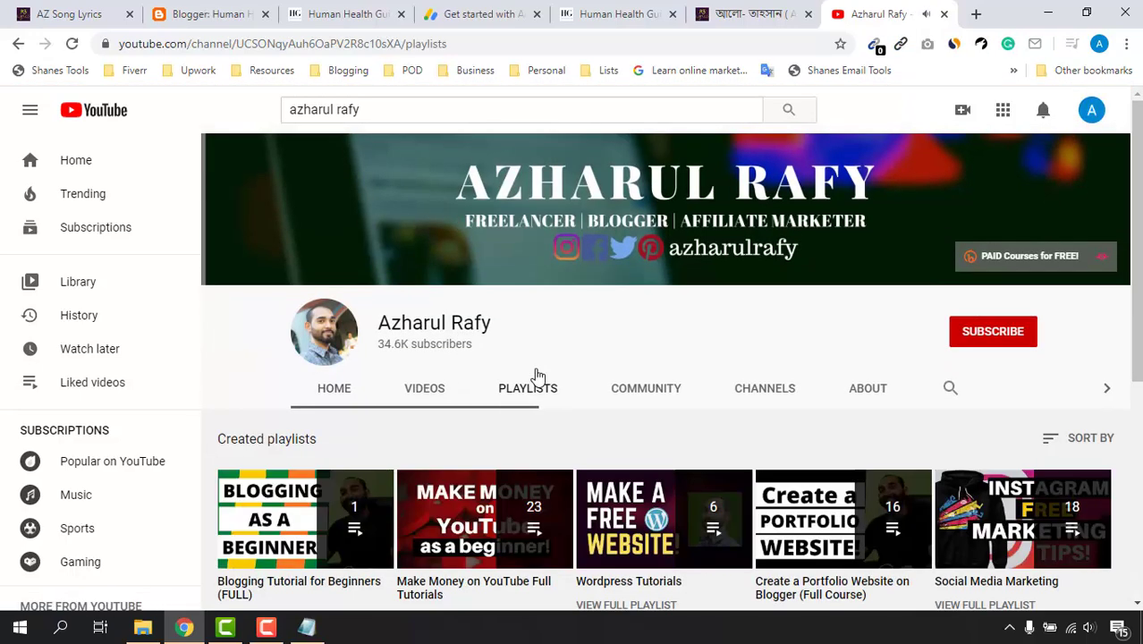
pyautogui.scroll(-2, 388, 325)
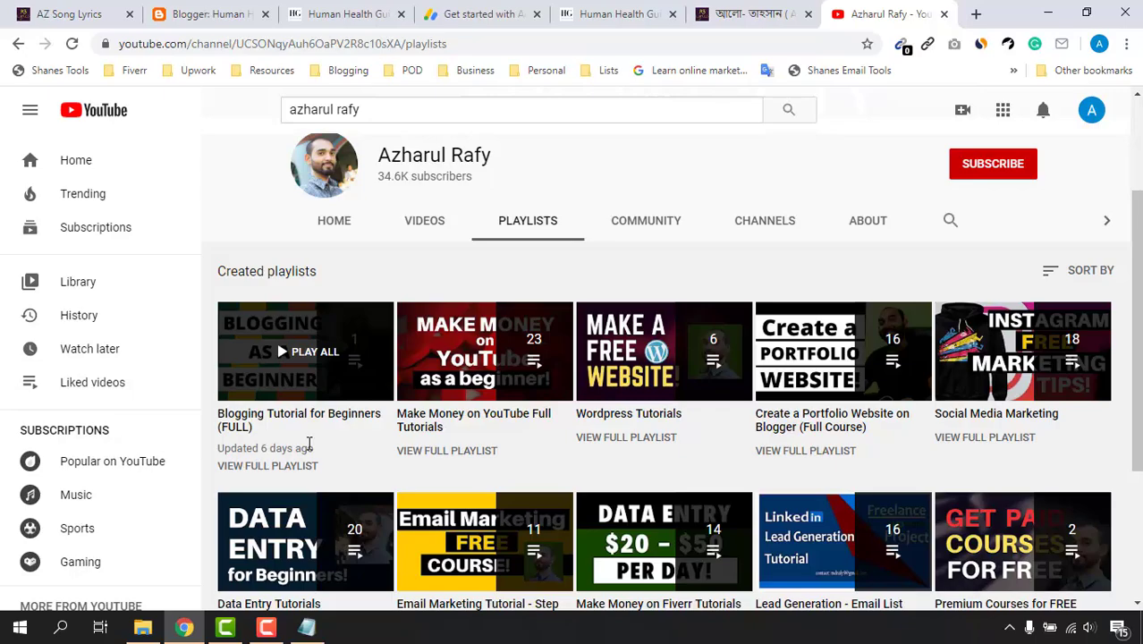
# Check the AZ Song Lyrics home page once more and return to the YouTube channel's playlists.
pyautogui.click(70, 14)
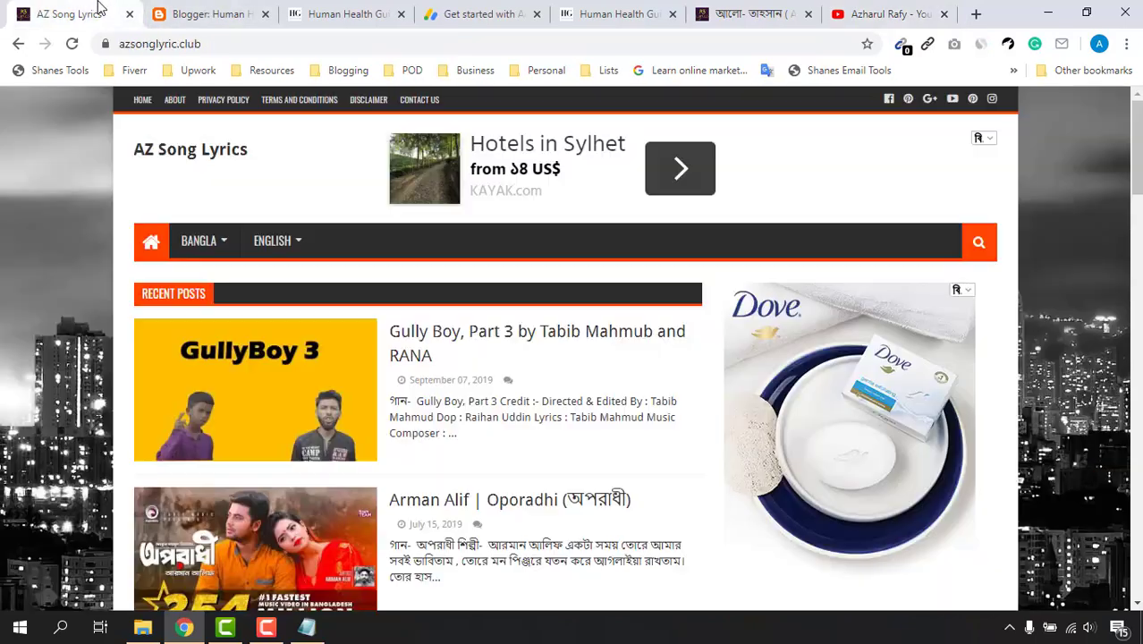
pyautogui.scroll(-6, 963, 403)
pyautogui.scroll(4, 964, 404)
pyautogui.click(885, 13)
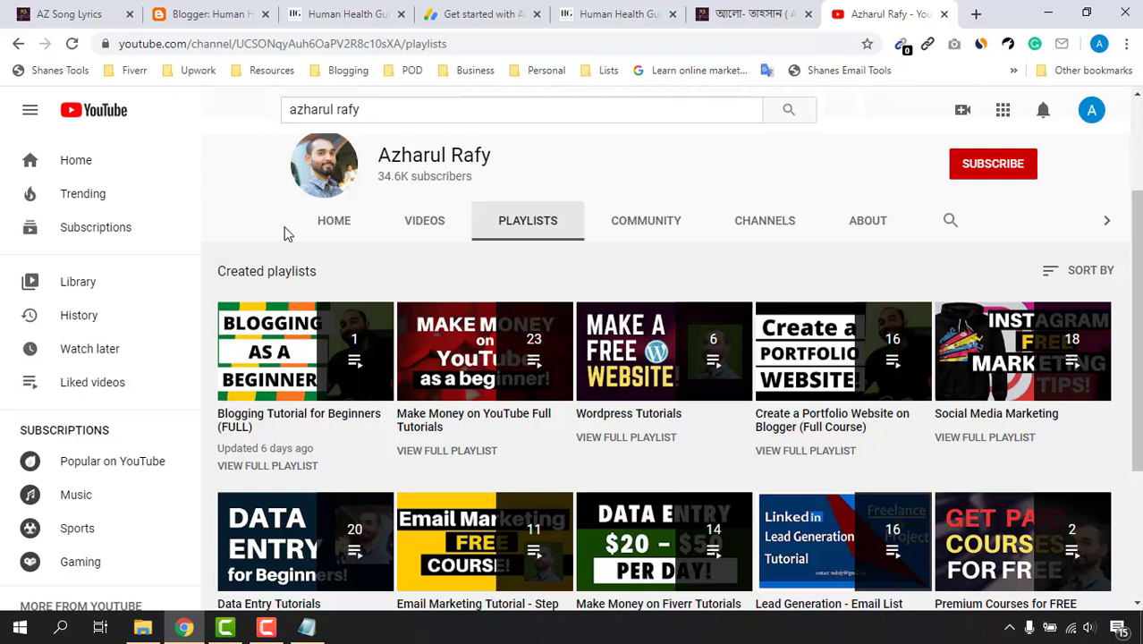
# Review the published Human Health Guide blog's header ad area, posts and sidebar after a glance at Blogger's earnings page.
pyautogui.click(215, 10)
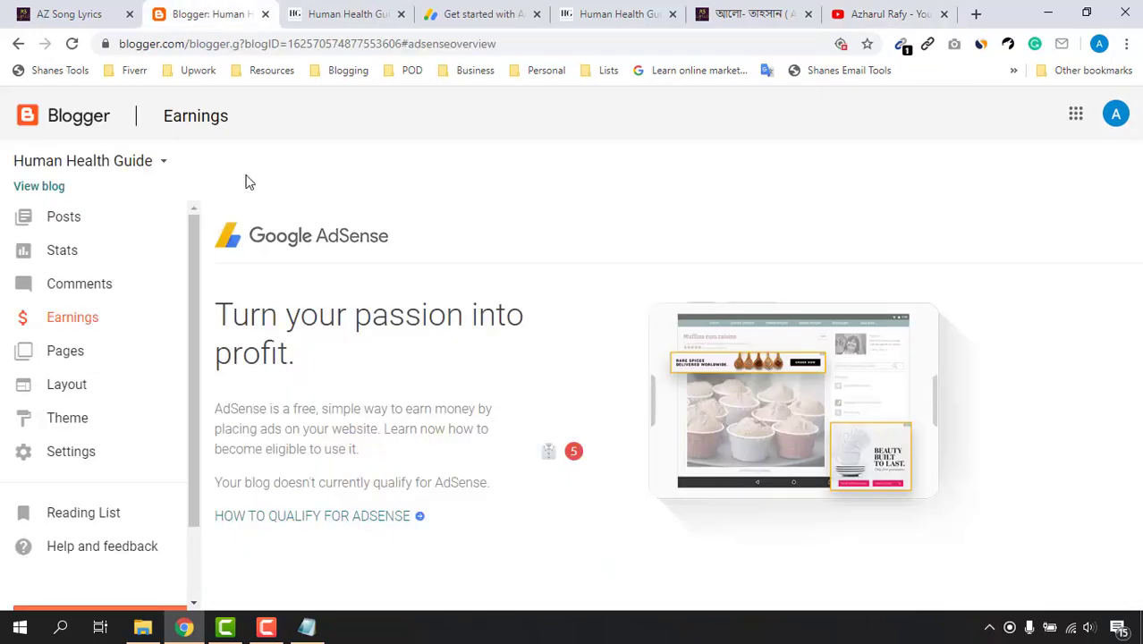
pyautogui.click(330, 11)
pyautogui.click(4, 330)
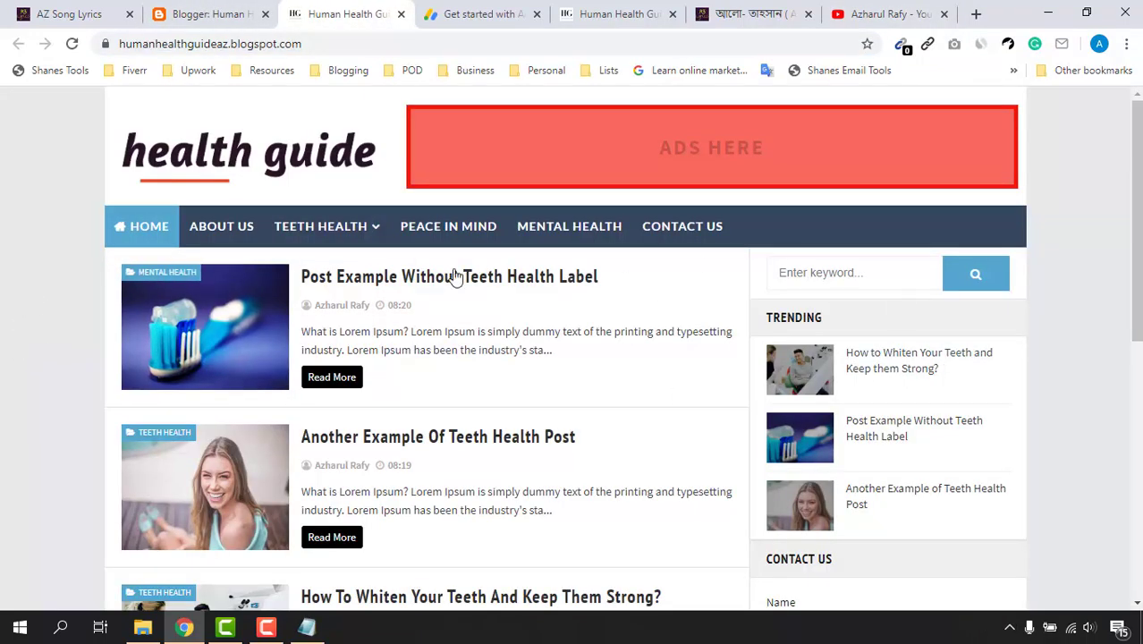
pyautogui.scroll(-2, 25, 470)
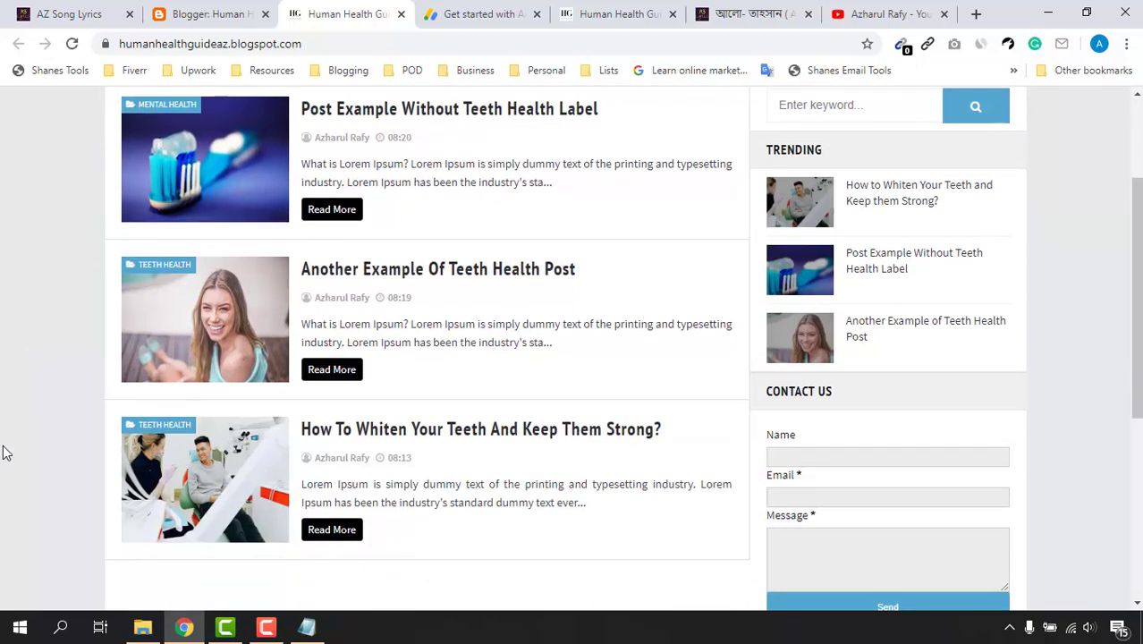
pyautogui.scroll(-4, 9, 448)
pyautogui.scroll(7, 9, 448)
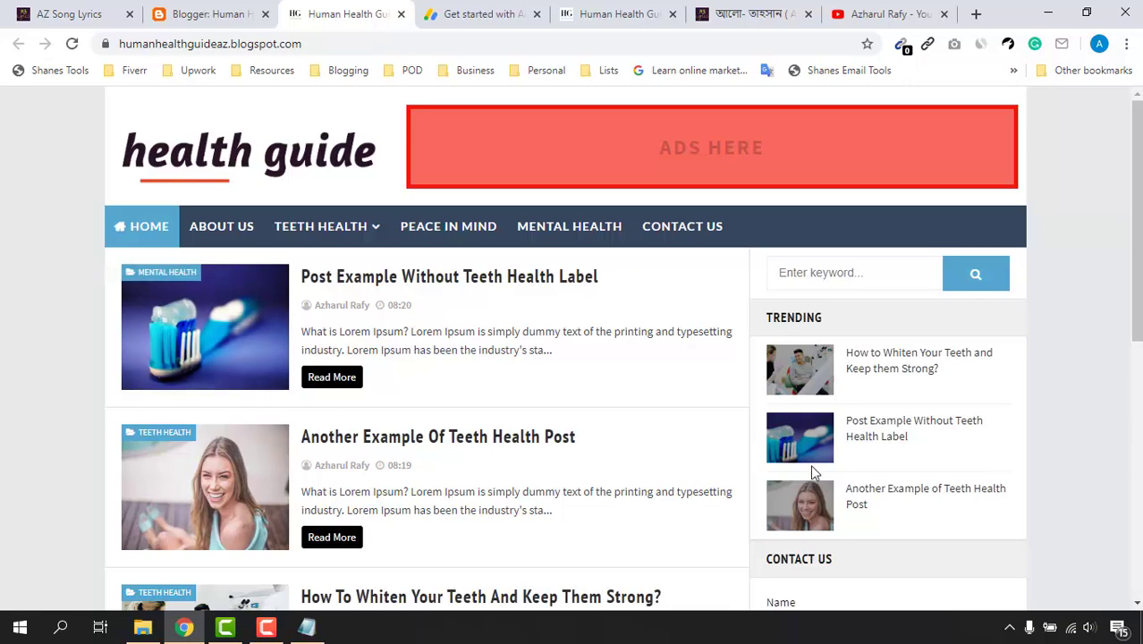
pyautogui.scroll(-2, 855, 439)
pyautogui.scroll(2, 855, 440)
pyautogui.scroll(-6, 297, 406)
pyautogui.scroll(6, 39, 422)
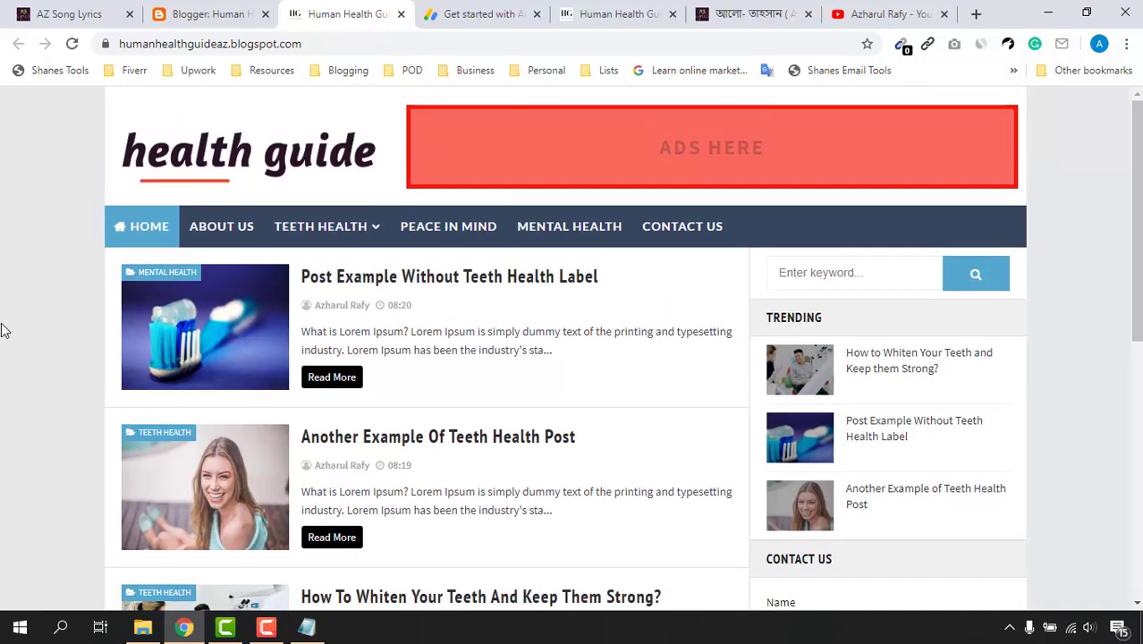
# Look through the whole AZ Song Lyrics home page down to its footer as an example of a blog with ads.
pyautogui.click(71, 14)
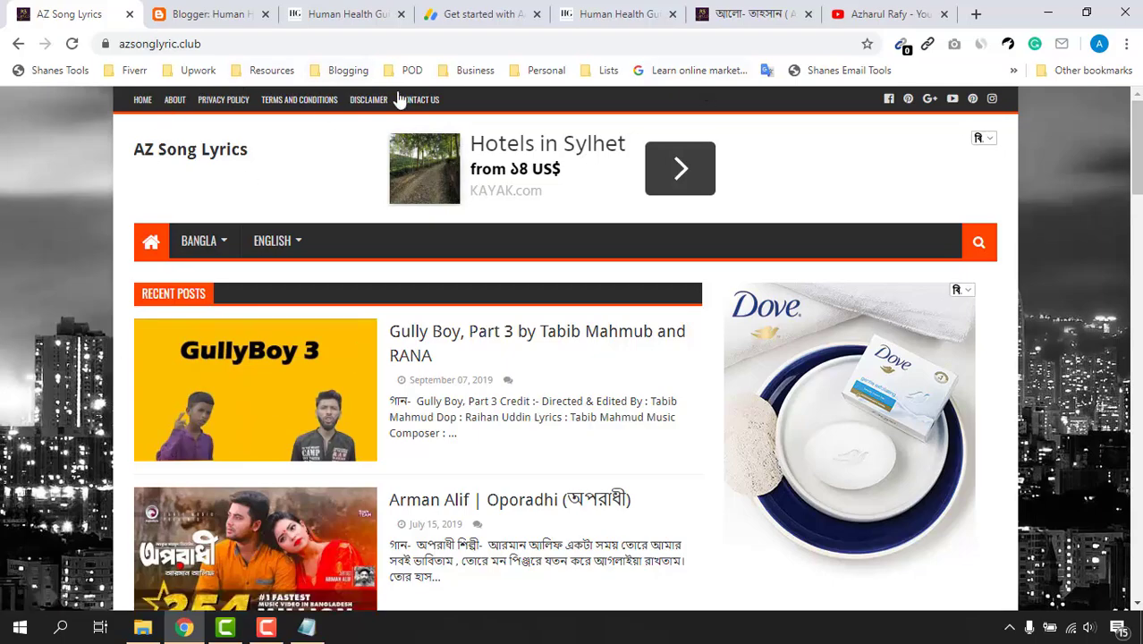
pyautogui.scroll(-20, 15, 287)
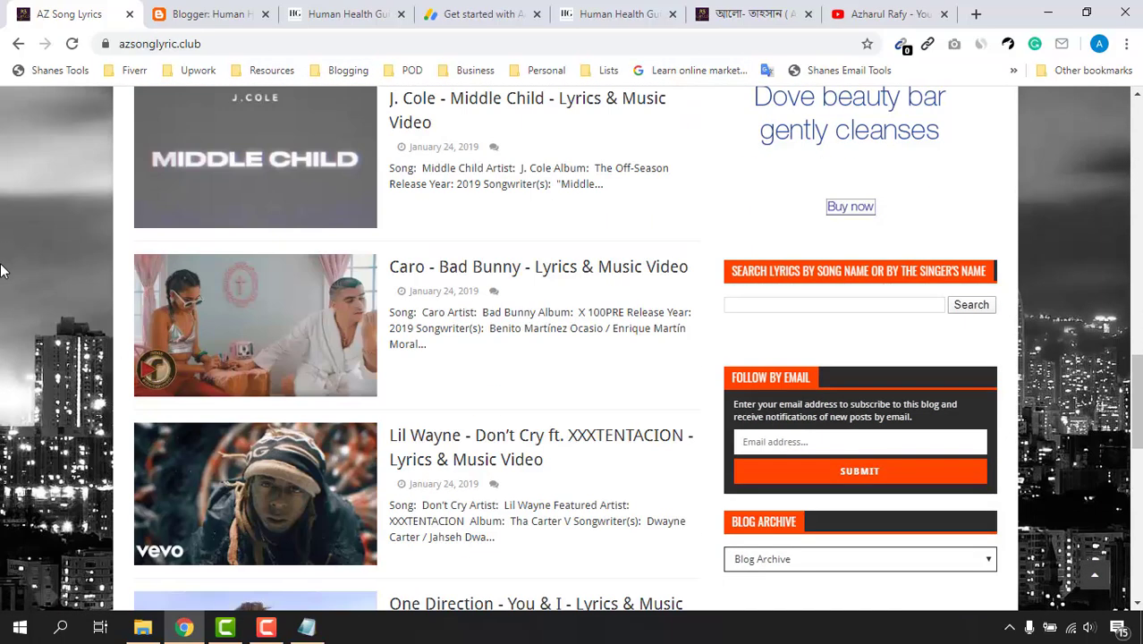
pyautogui.scroll(-3, 18, 298)
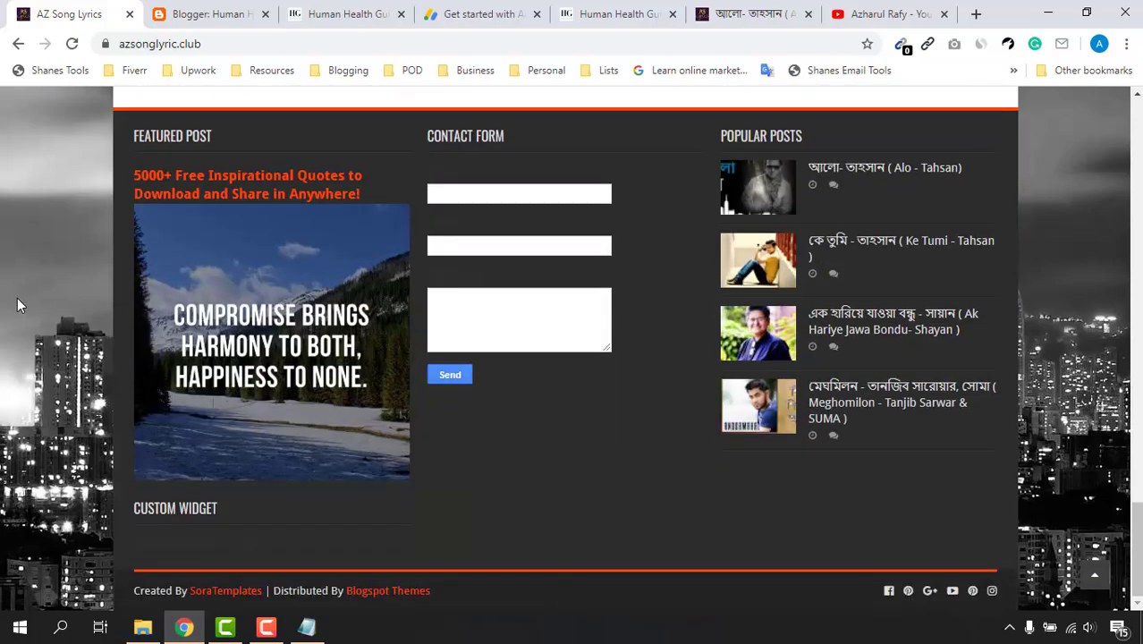
pyautogui.scroll(15, 17, 298)
pyautogui.scroll(9, 17, 305)
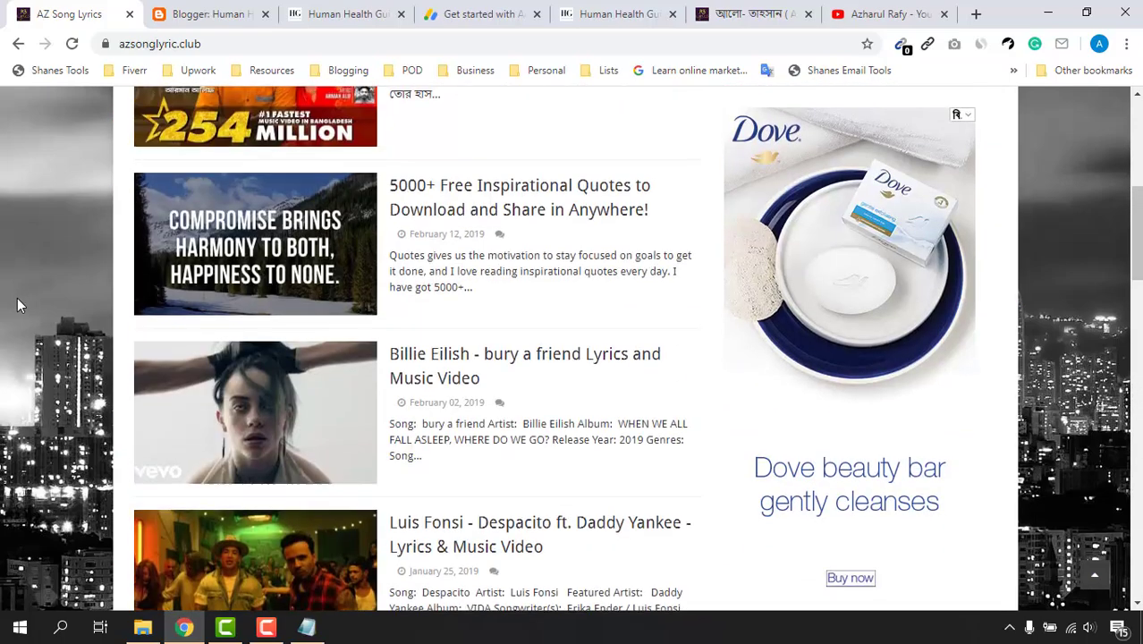